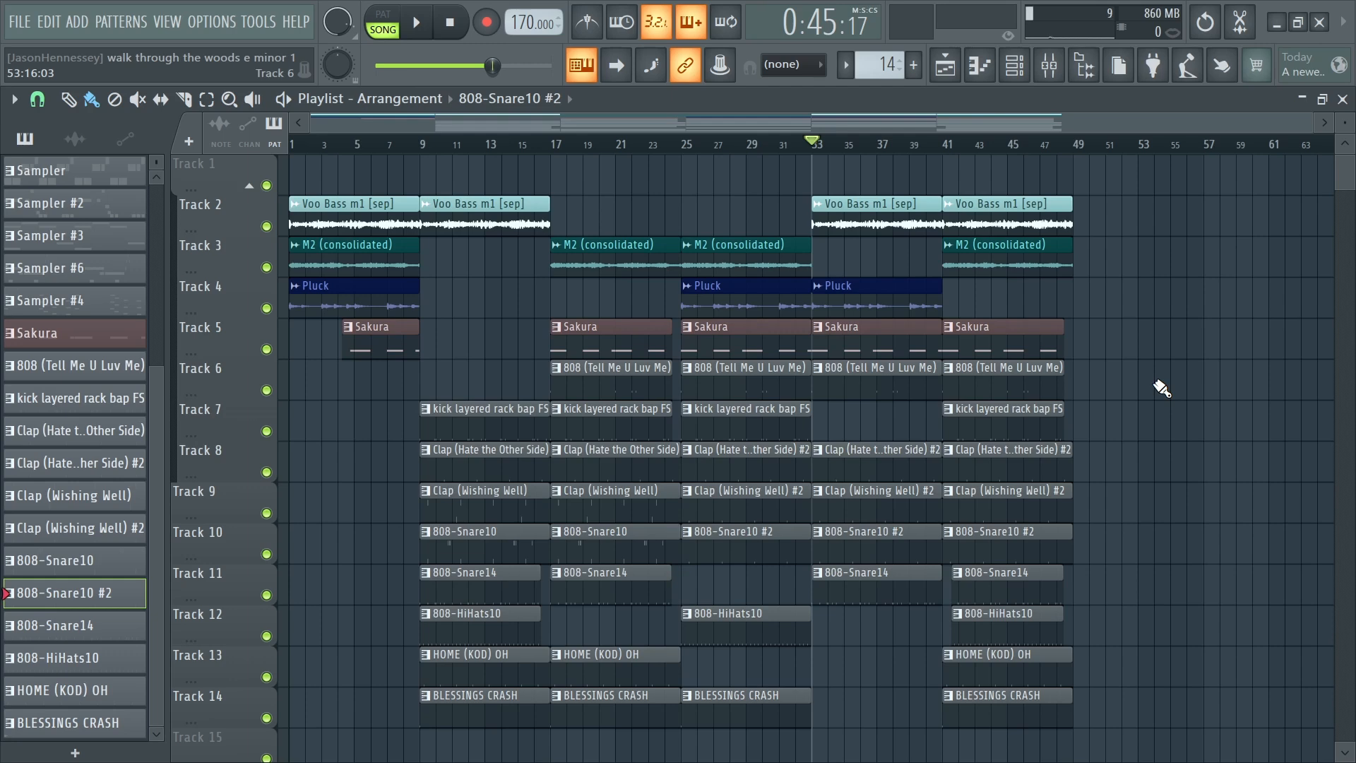
Save the project.
key(ctrl+s)
key(ctrl+s)
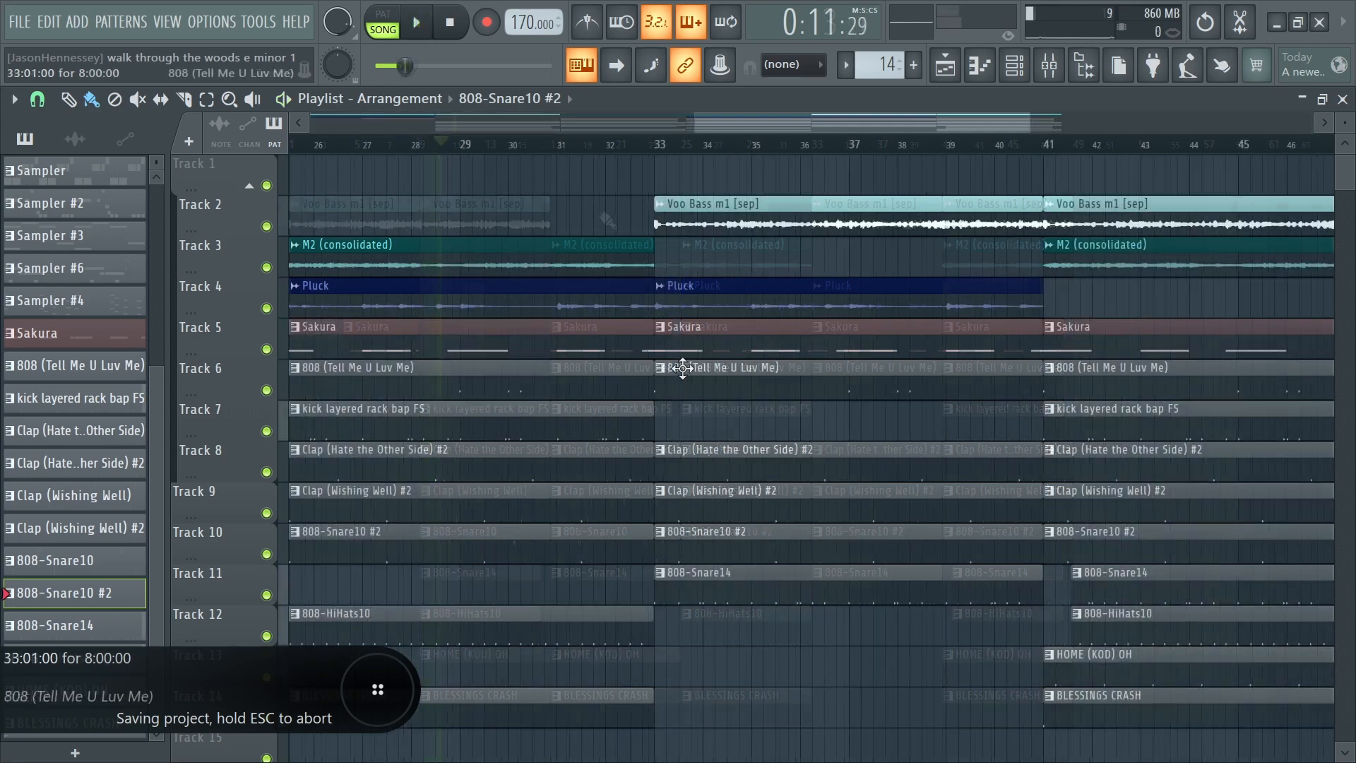
Make the 808 (Tell Me U Luv Me) clip at bar 33 a unique pattern and open its notes in the piano roll.
right_click(658, 379)
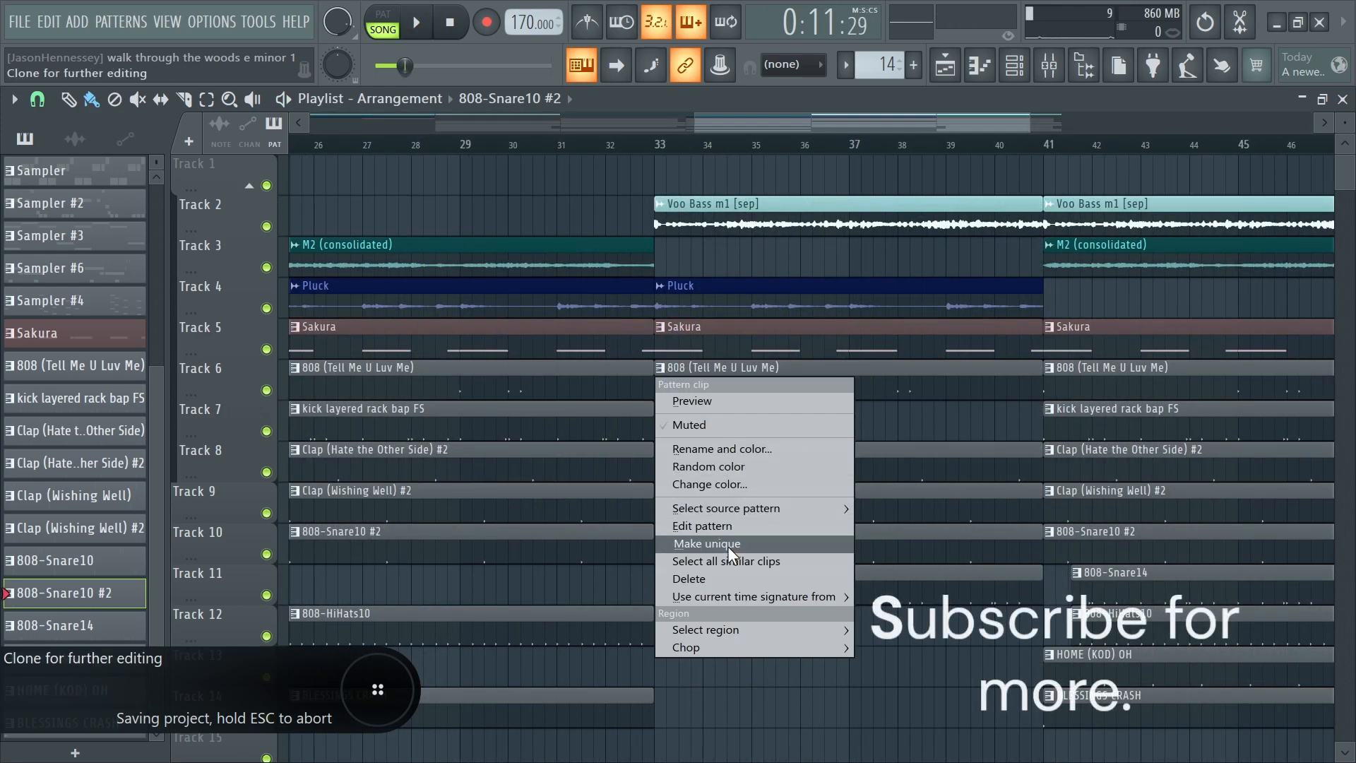
click(727, 545)
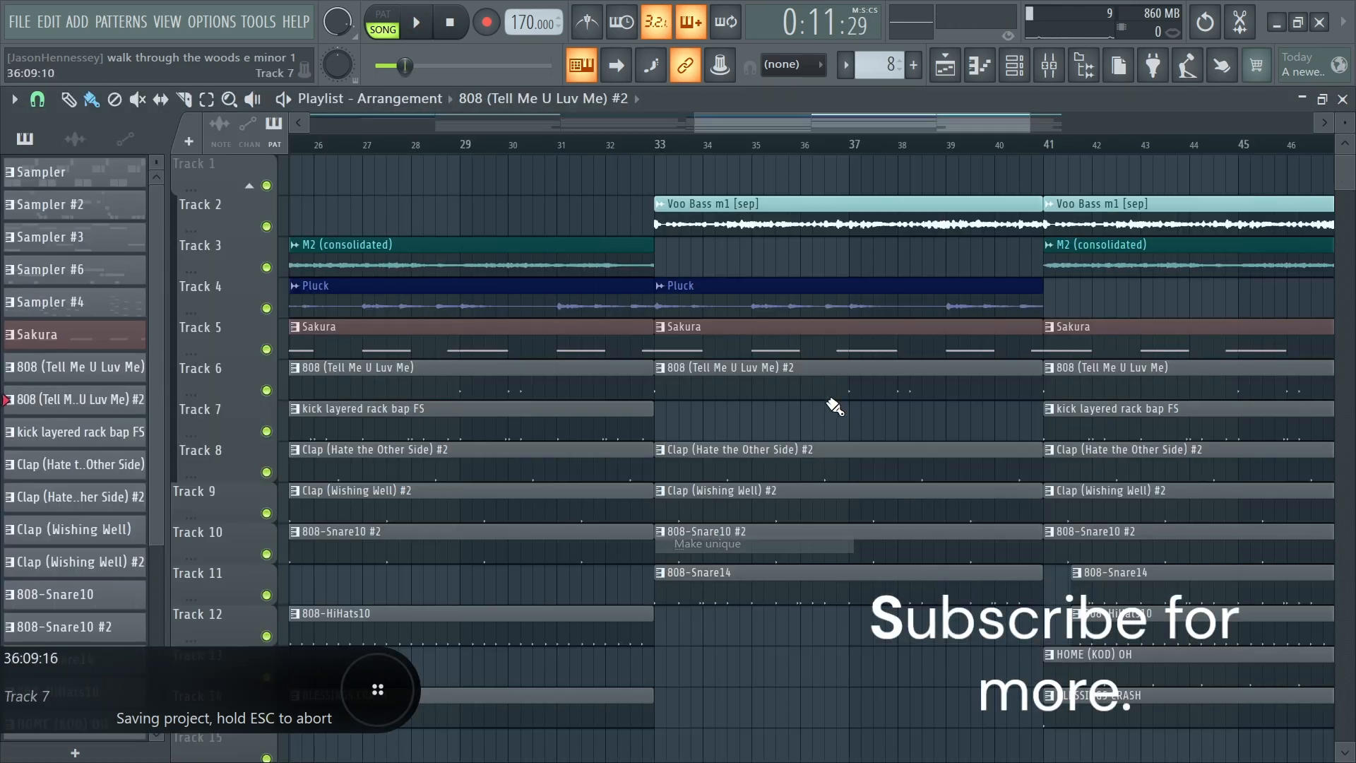
double_click(836, 388)
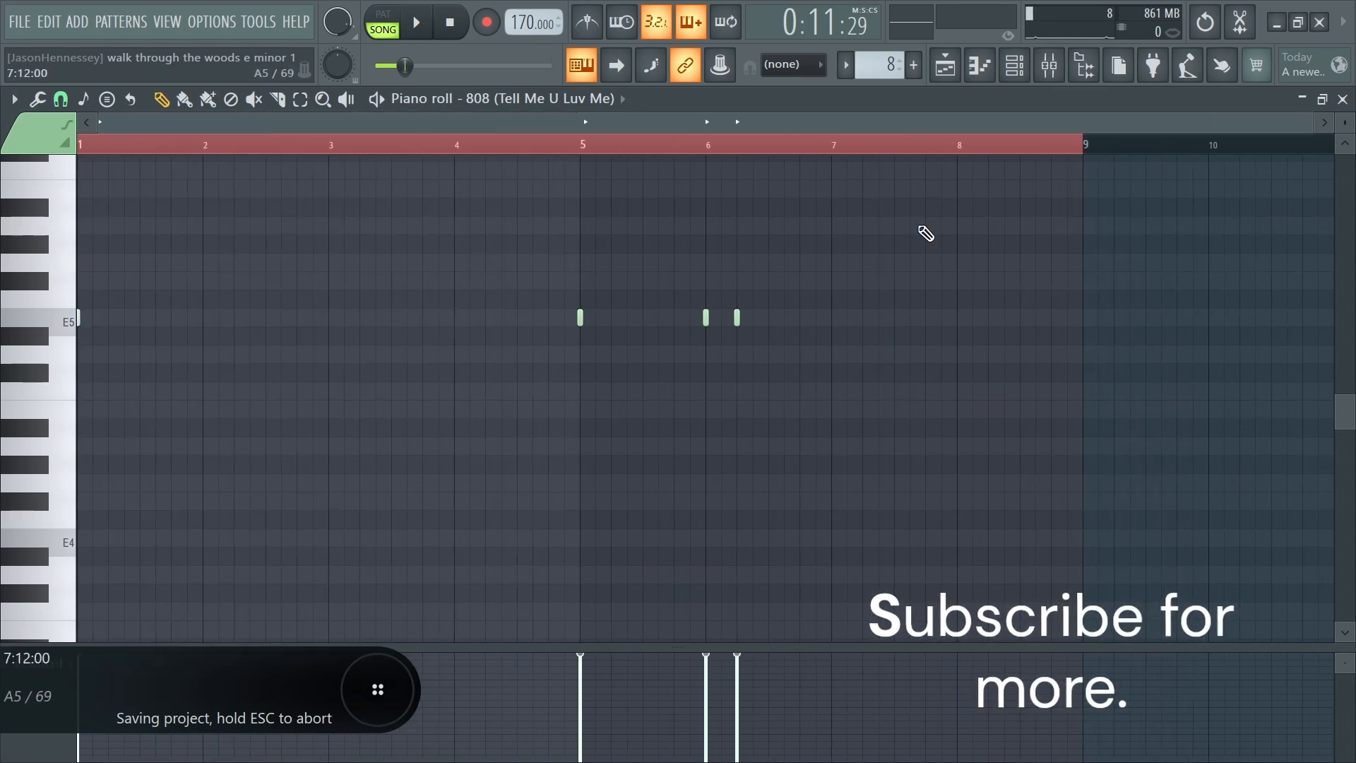
Add four short descending notes B5, A5, G5 and F#5 back to back at the end of bar 8.
scroll(1089, 296, up, 3)
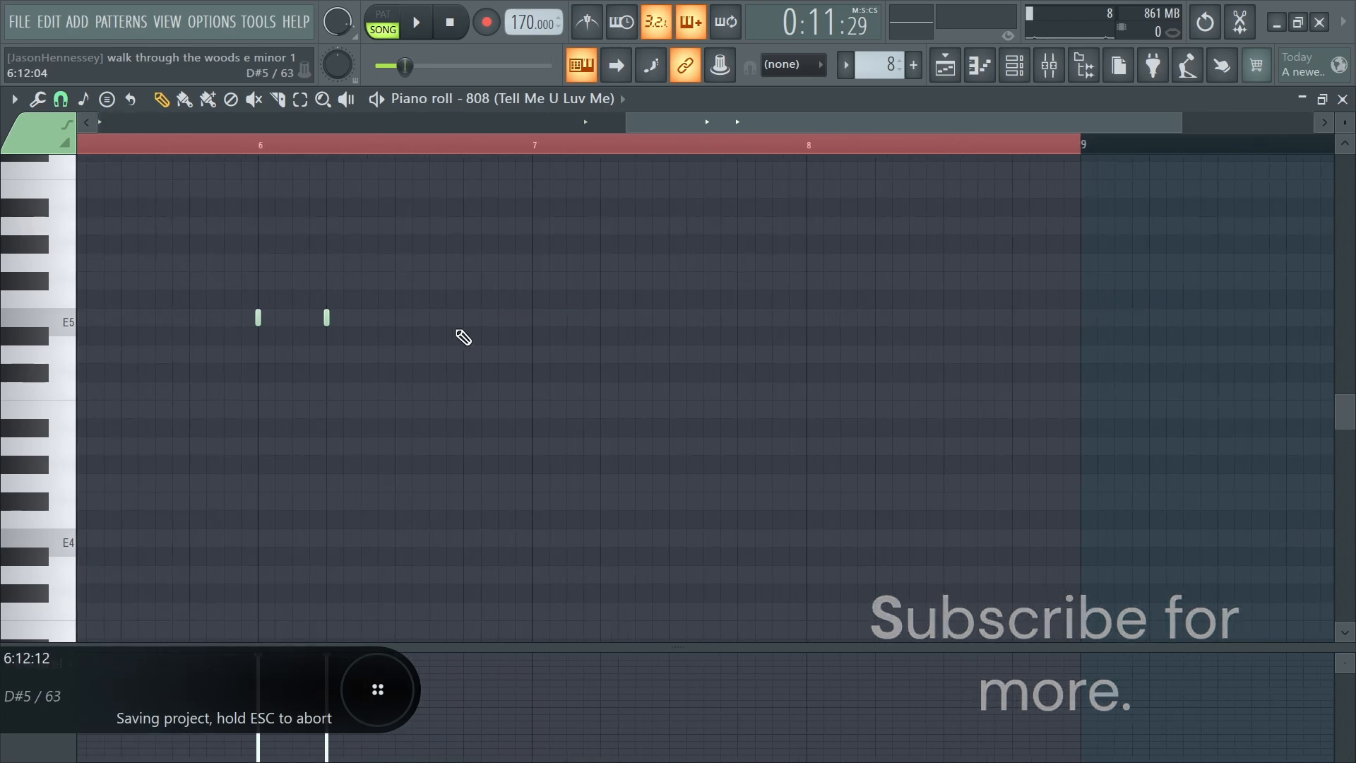
scroll(456, 331, down, 2)
scroll(1043, 319, up, 4)
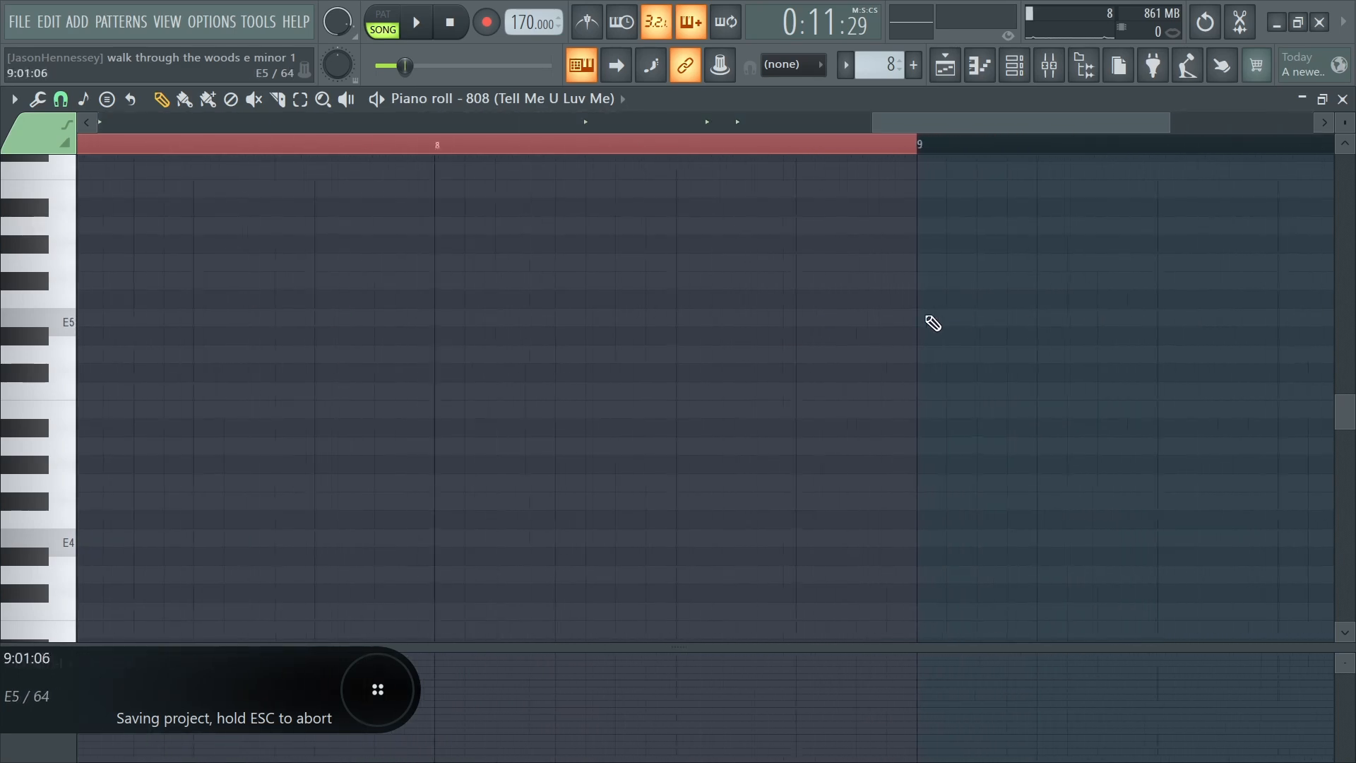
drag(918, 284, 1140, 289)
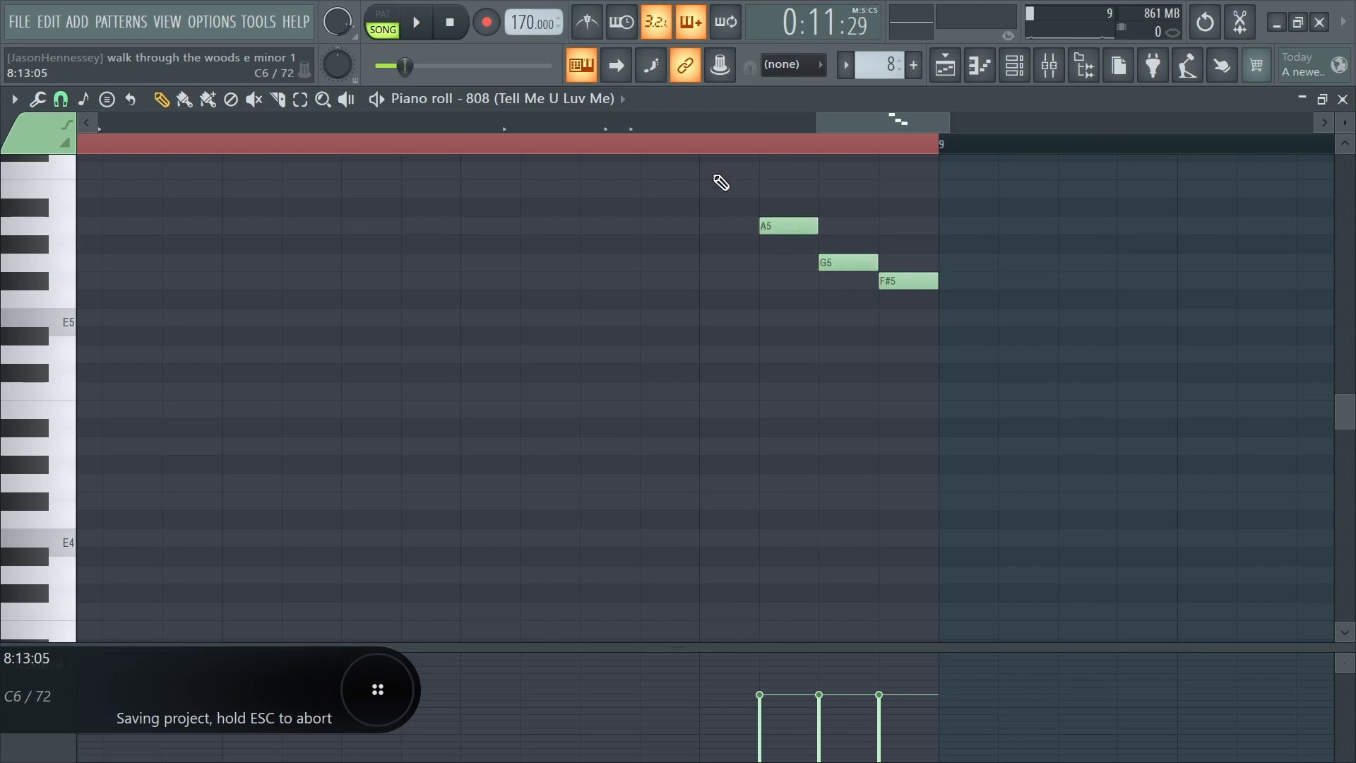
click(715, 189)
Transpose the four new descending notes up one octave.
key(ctrl+a)
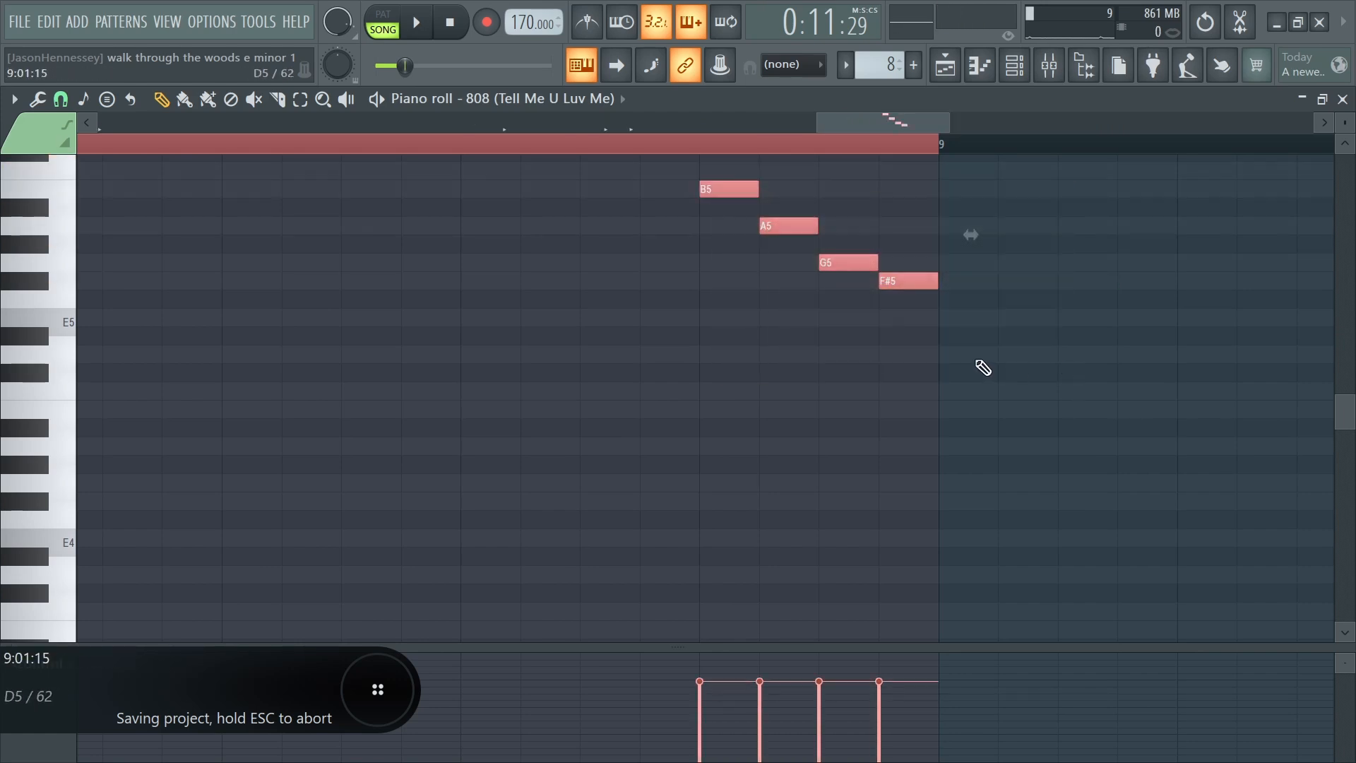
key(ctrl+Up)
scroll(980, 358, up, 3)
scroll(1016, 359, down, 5)
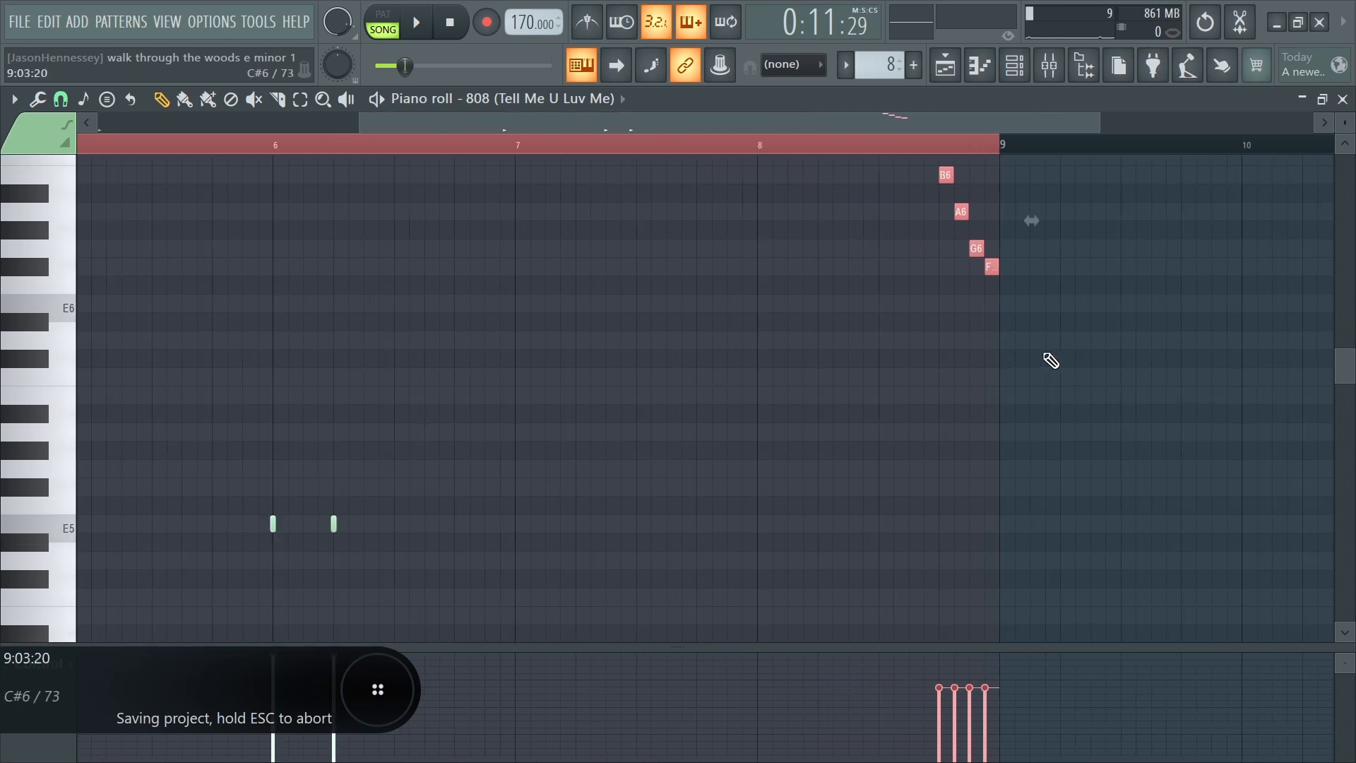
Play the song to hear the new run of 808 notes at the end of the pattern.
key(space)
key(space)
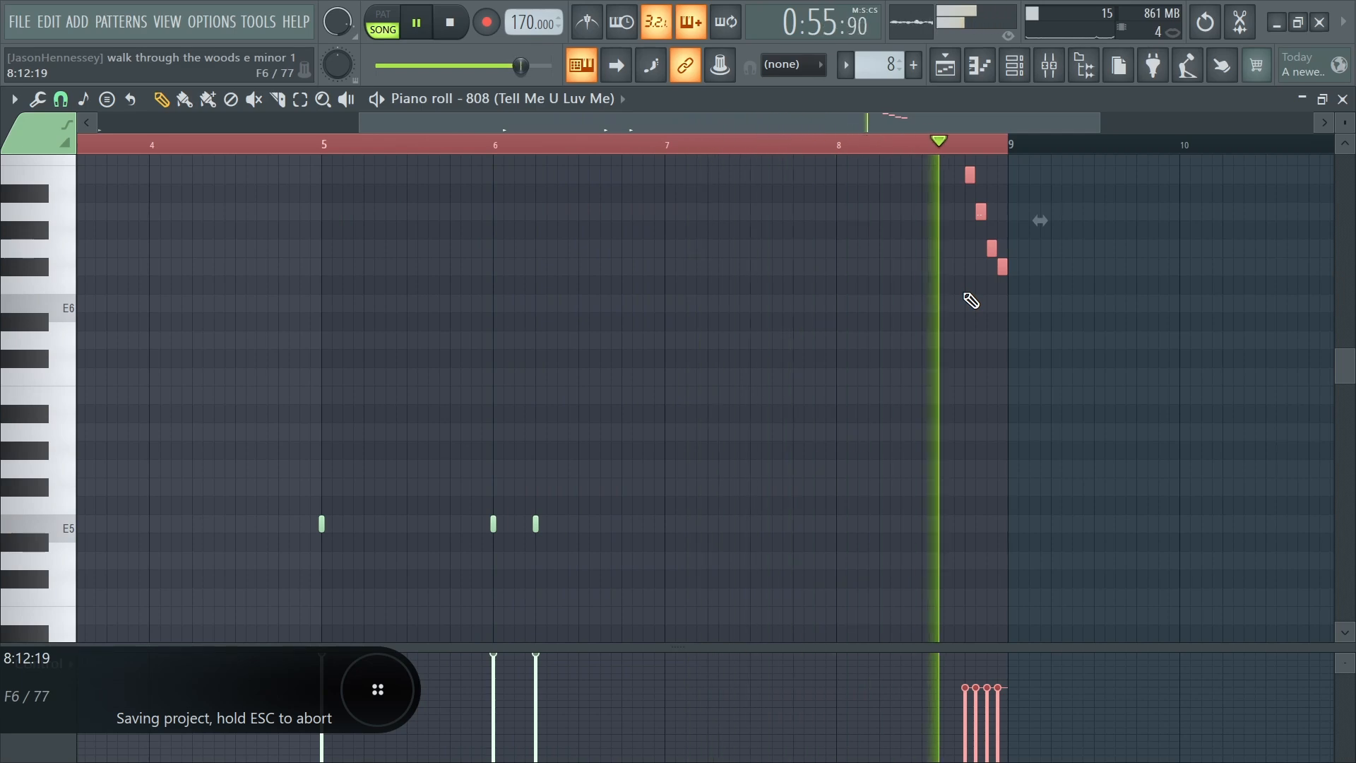
scroll(981, 166, down, 2)
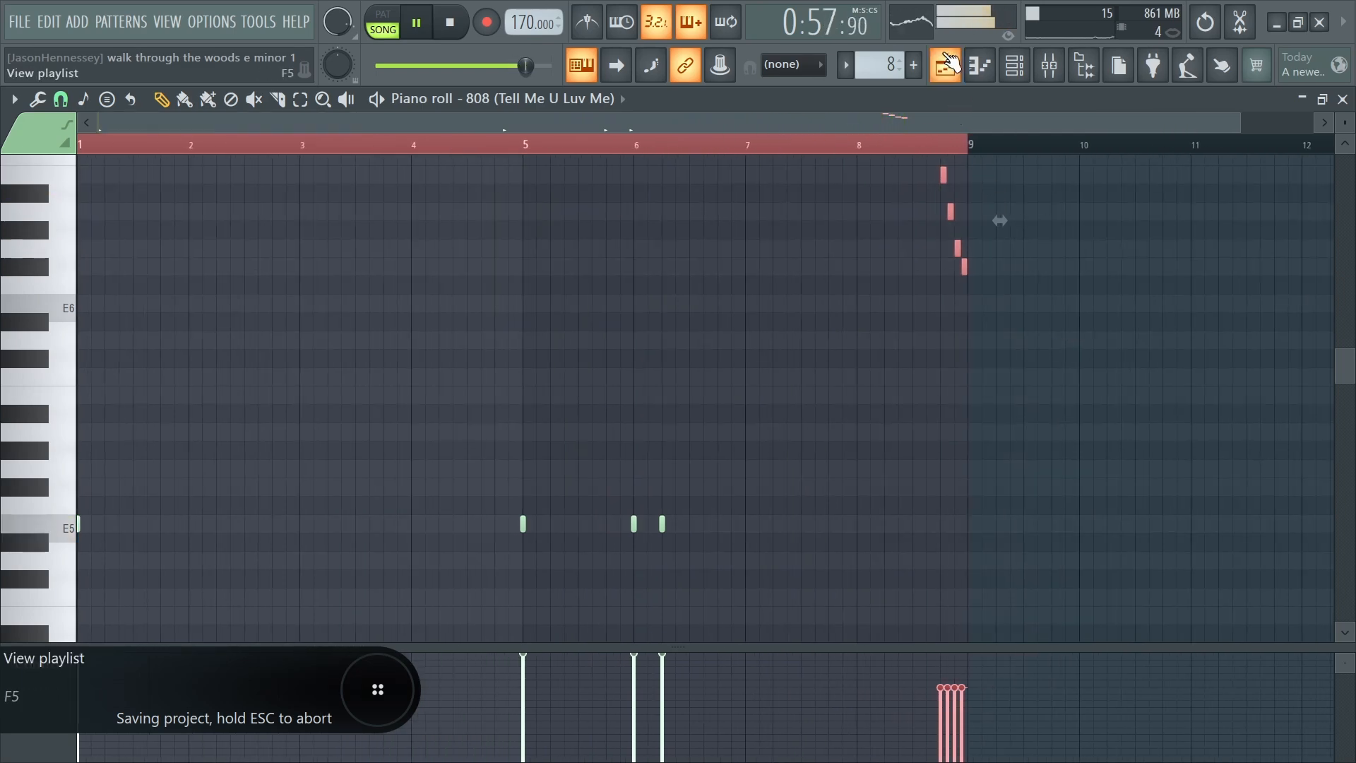
Return to the playlist and copy the Voo Bass, M2 and Pluck clips from bar 1 to bar 49.
click(946, 64)
key(space)
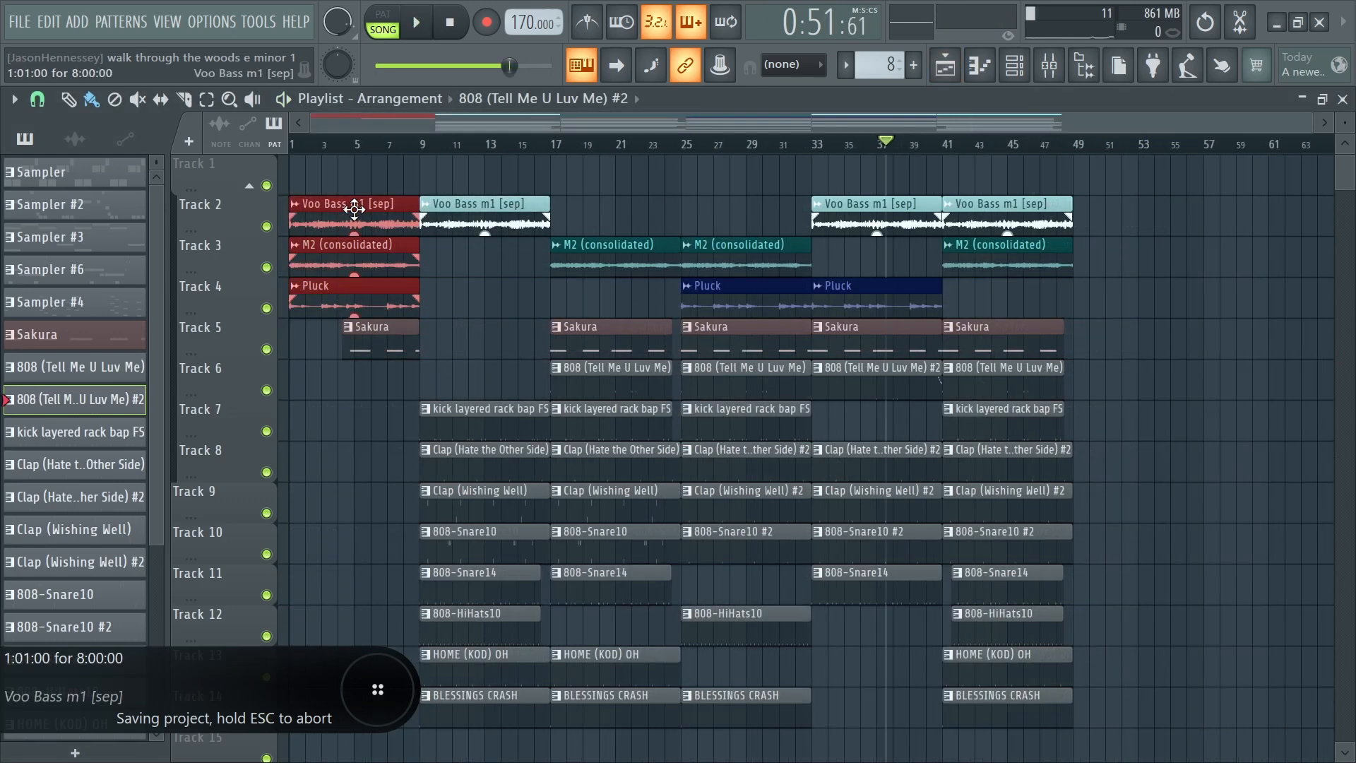
drag(1059, 214, 1141, 216)
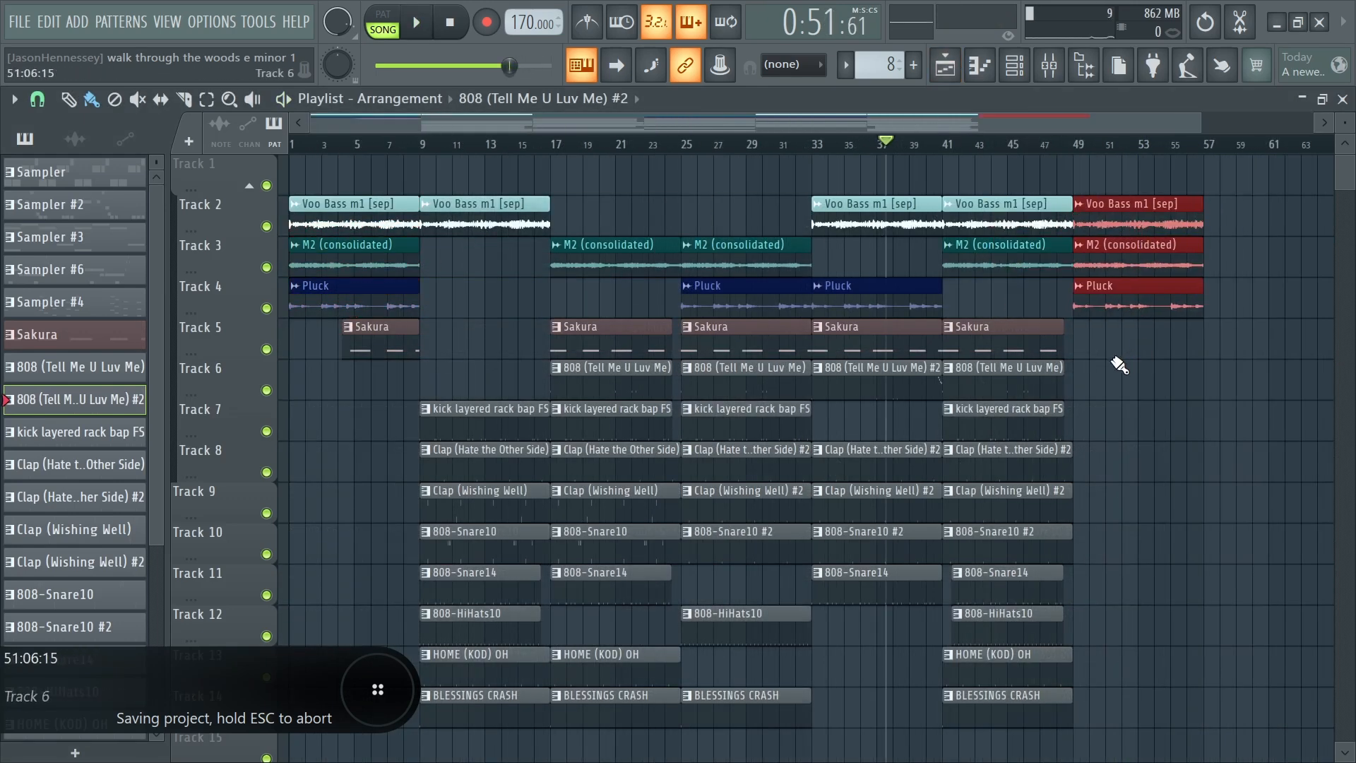
Shift all clips on Tracks 5 to 14 down by one track to free Track 5, and clear the selection.
drag(1130, 323, 67, 565)
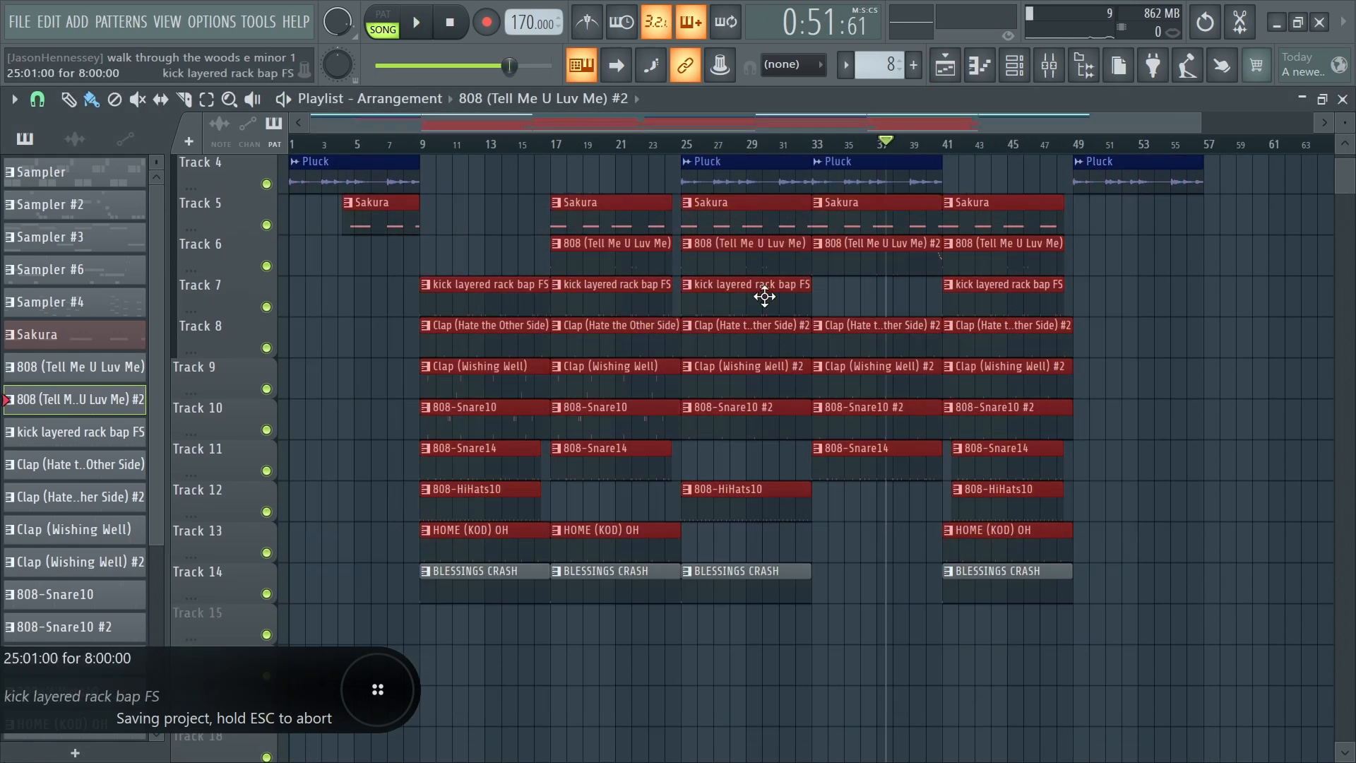
drag(1121, 212, 287, 638)
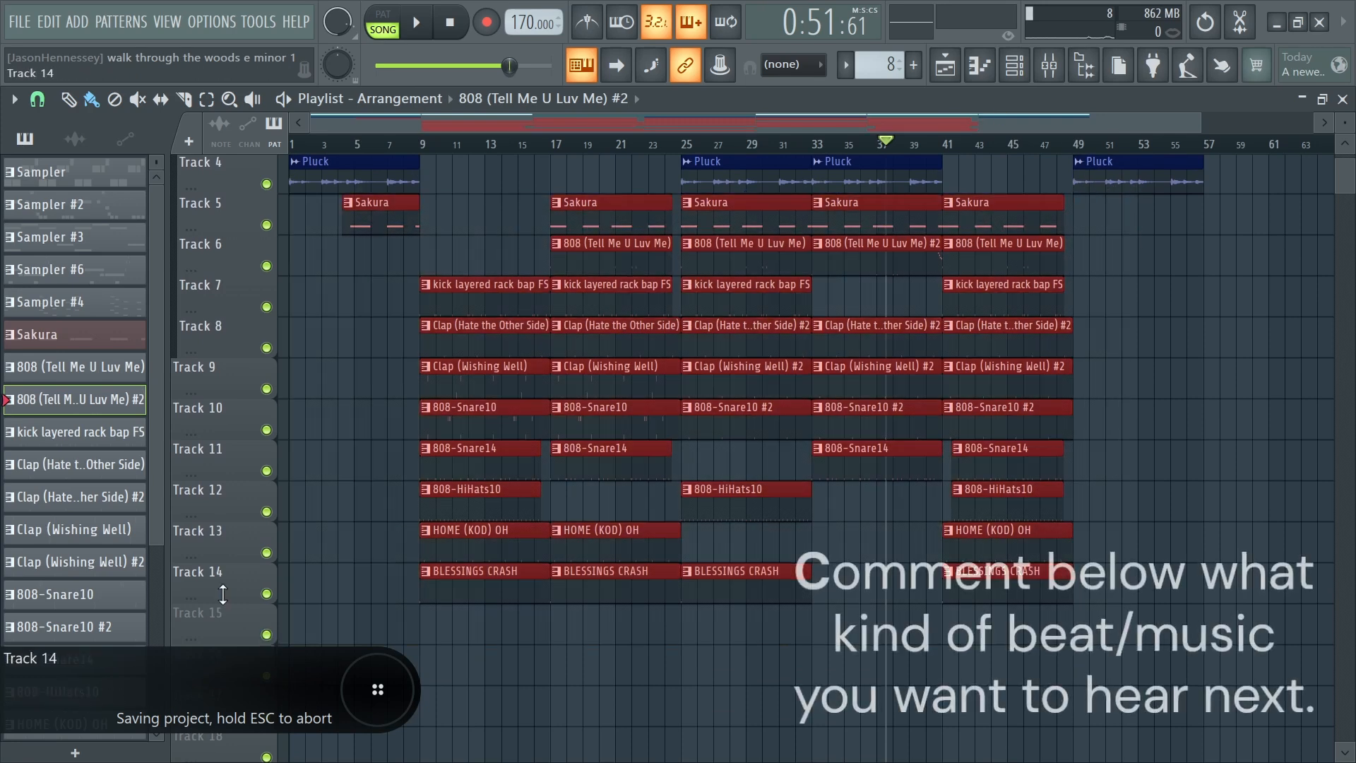
scroll(223, 595, down, 1)
scroll(839, 508, up, 3)
ctrl+click(1202, 364)
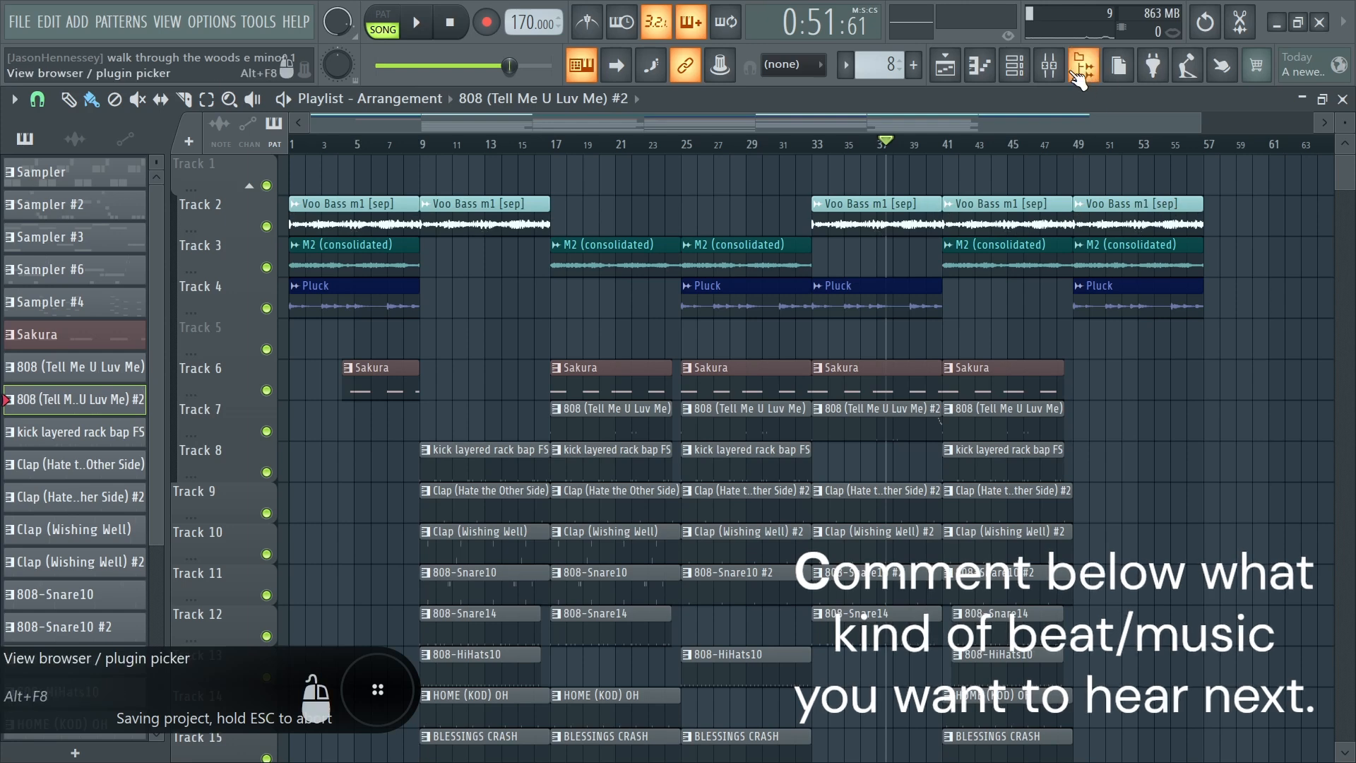
Create an automation clip for the mix level of the HalfTime effect on the All Mels mixer track.
click(1059, 69)
click(305, 274)
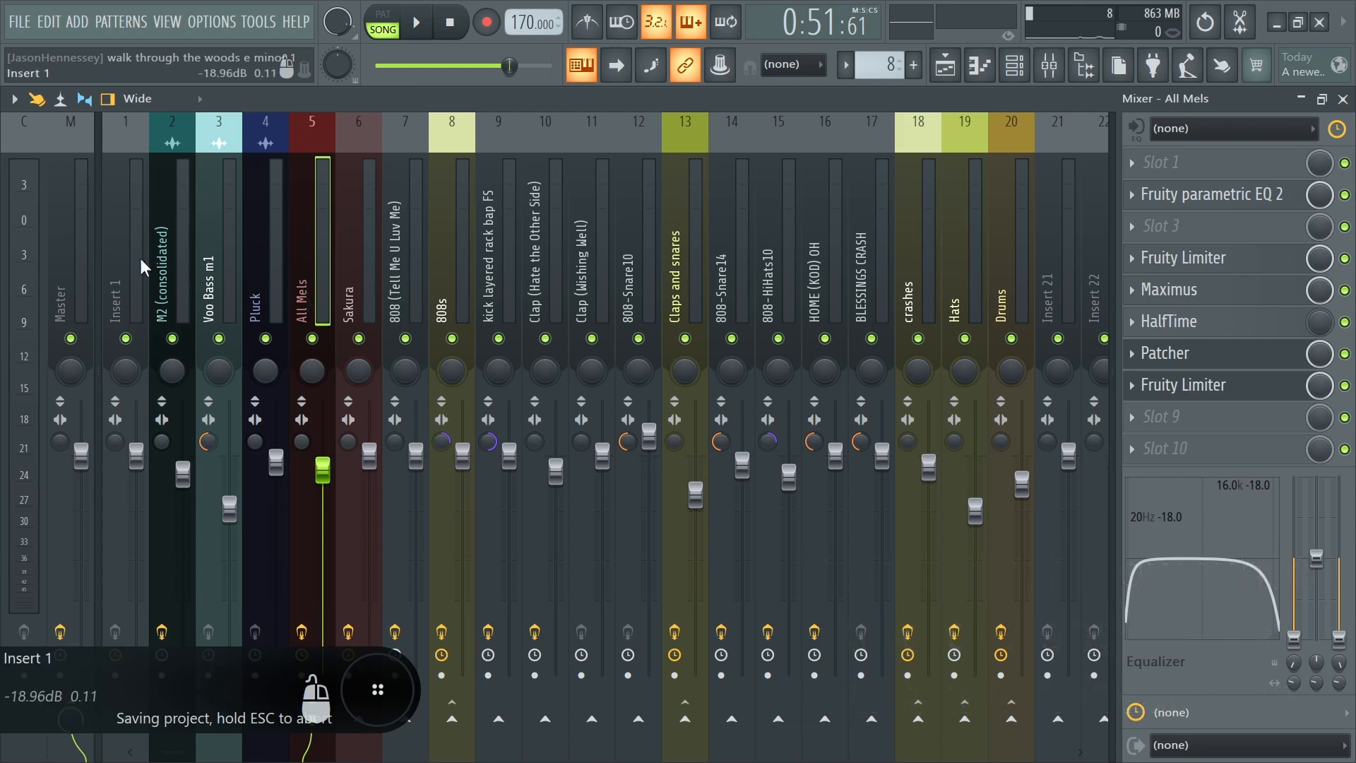
drag(164, 298, 248, 295)
click(309, 278)
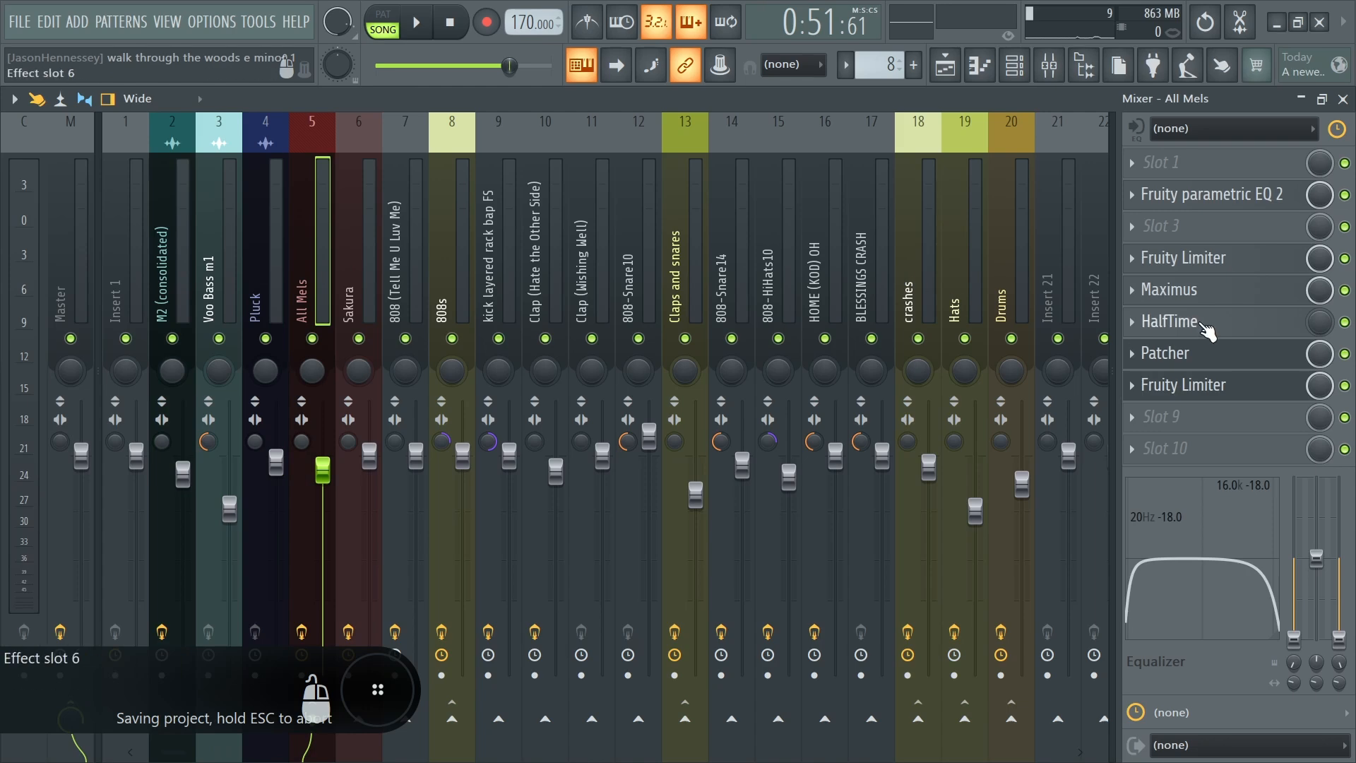
right_click(1325, 329)
click(1278, 459)
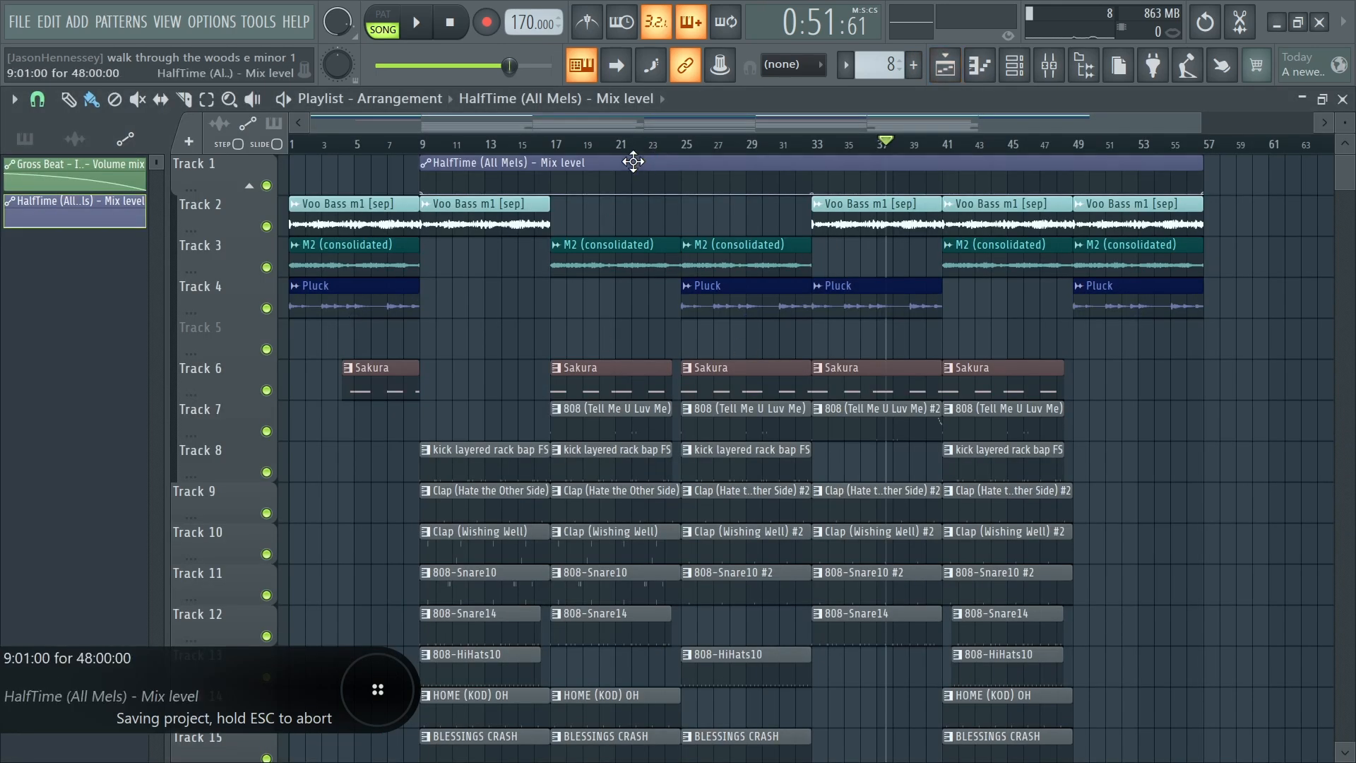
Move the HalfTime automation clip to Track 5 and make its level jump to 100% from bar 49 through bar 57.
drag(602, 325, 628, 344)
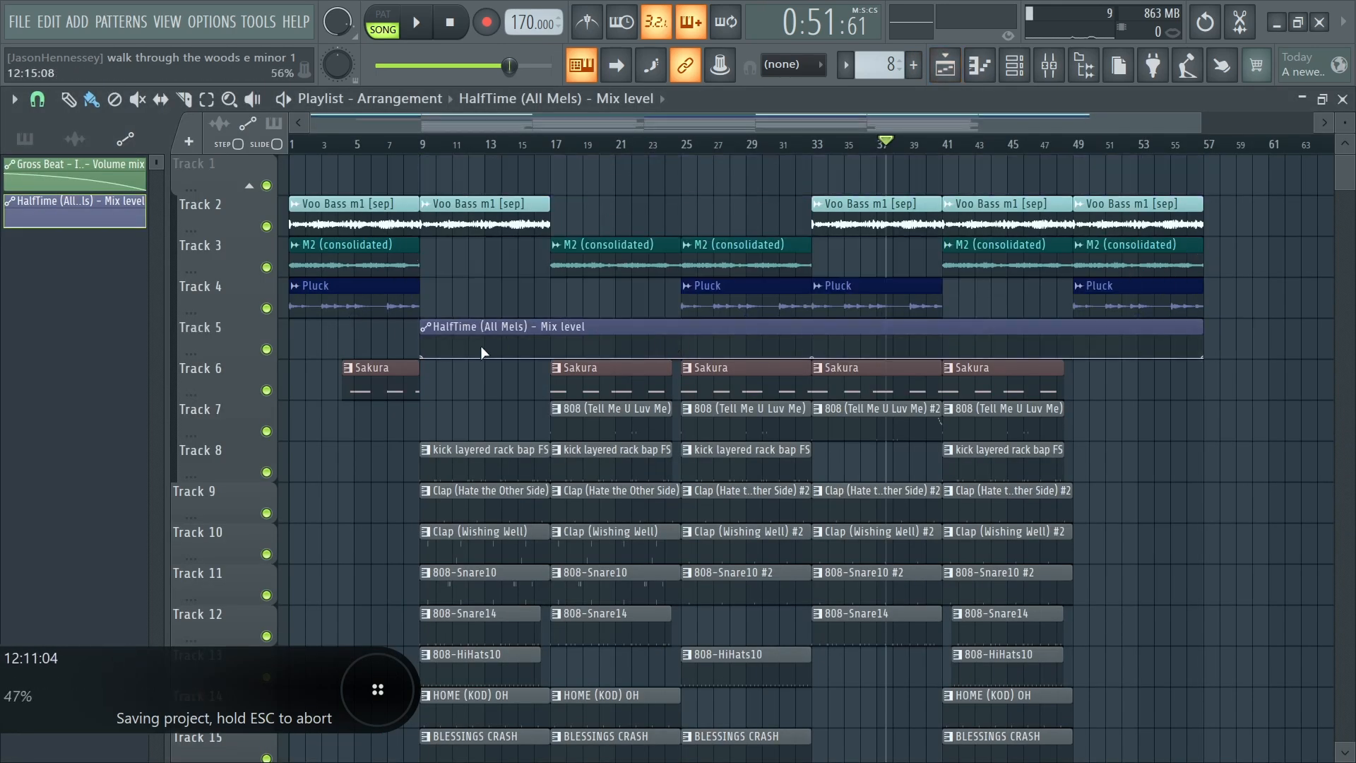
right_click(1071, 350)
scroll(1040, 355, up, 5)
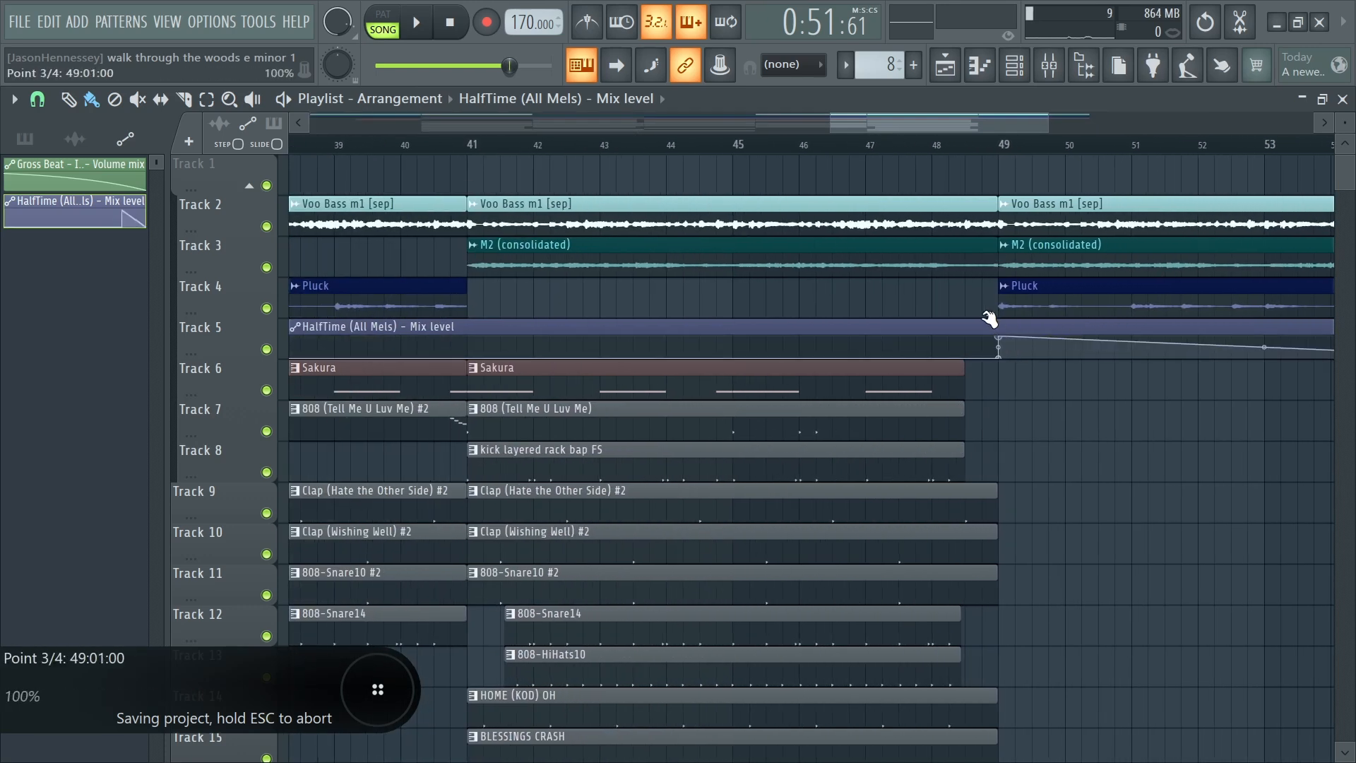
scroll(769, 318, down, 3)
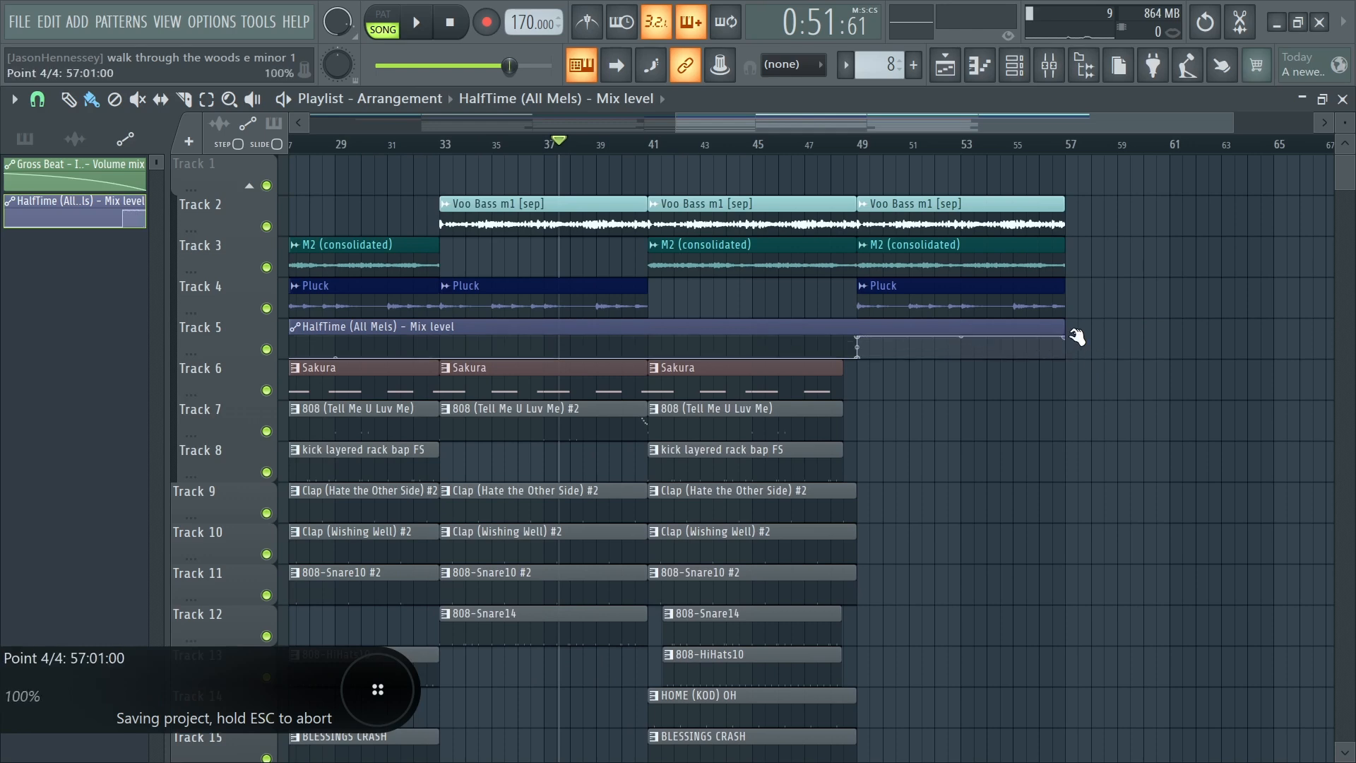
Duplicate all clips from bars 9 to 57 so the copy starts at bar 57, and clear the selection.
scroll(1080, 325, down, 2)
drag(1178, 164, 434, 676)
scroll(471, 291, up, 3)
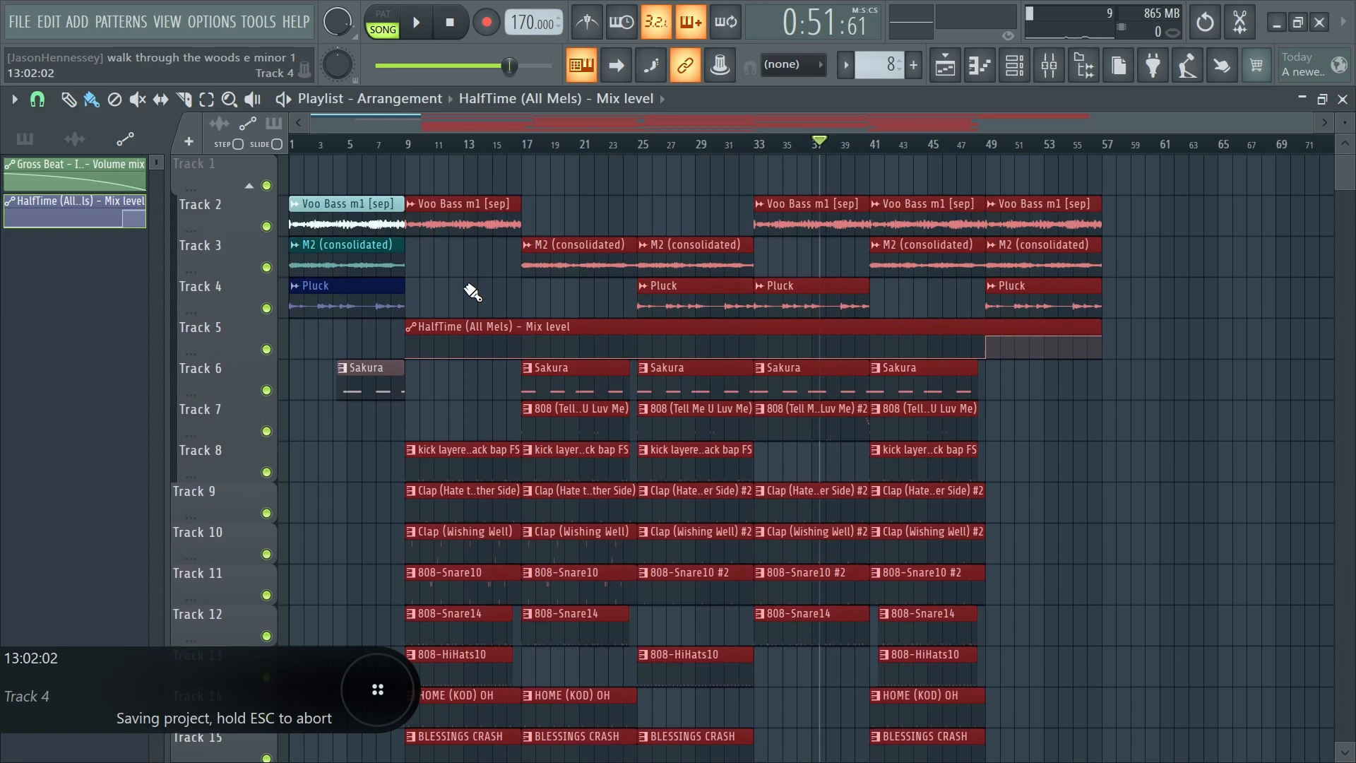
key(ctrl+b)
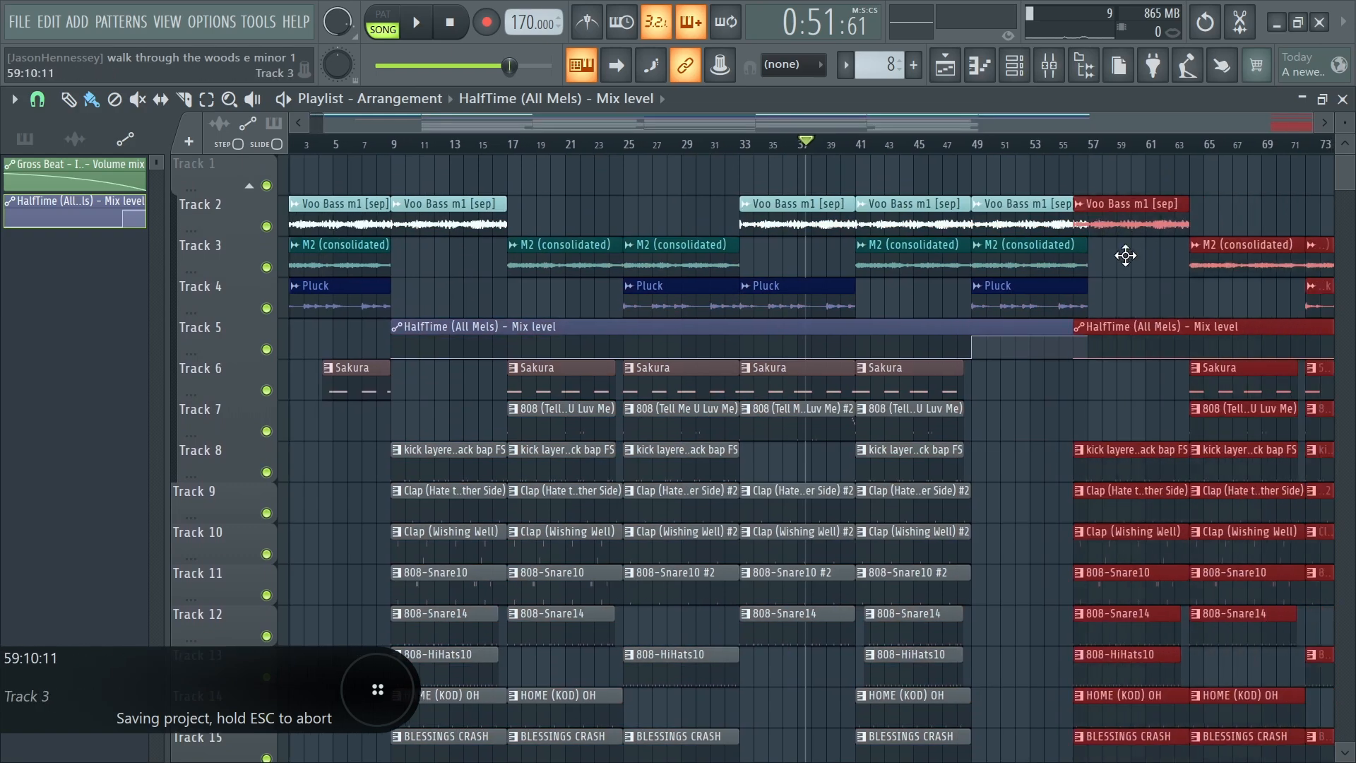
scroll(793, 387, down, 1)
scroll(841, 394, down, 1)
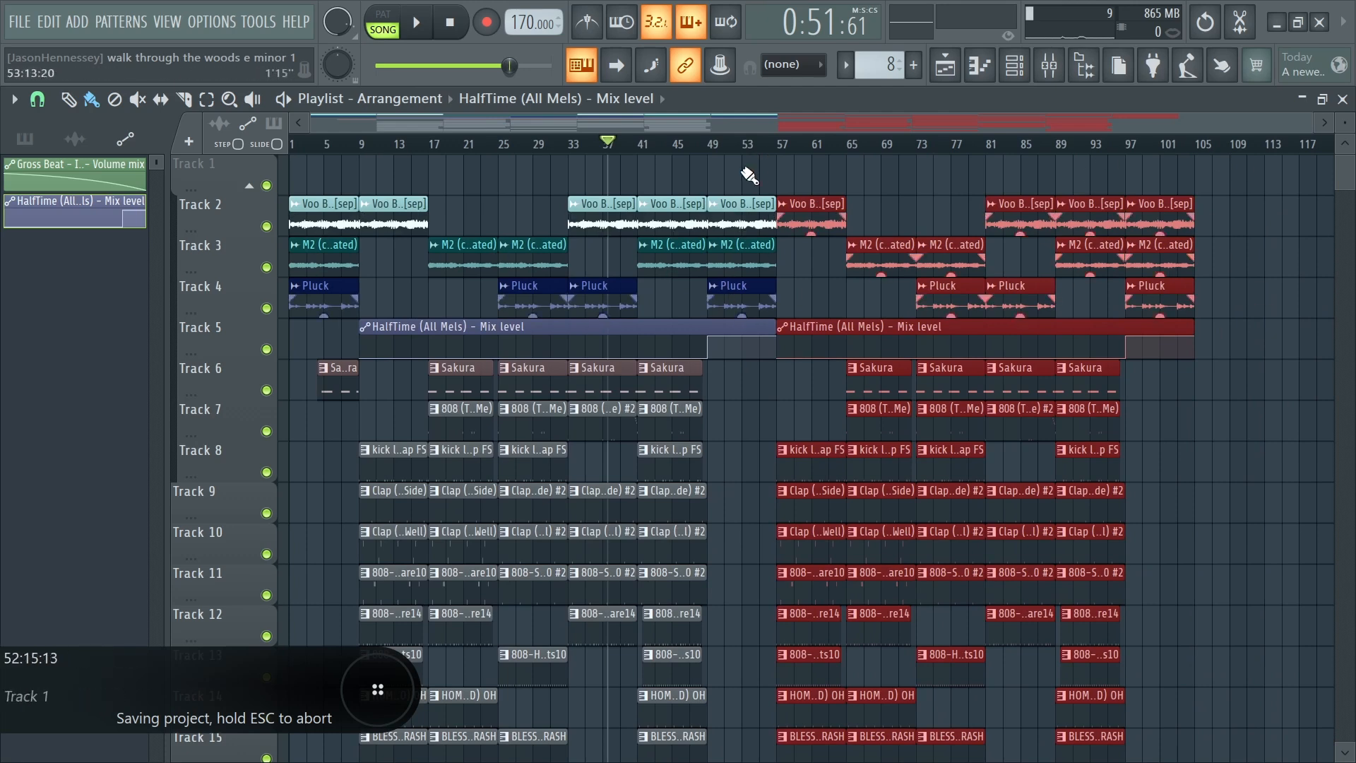
click(1287, 298)
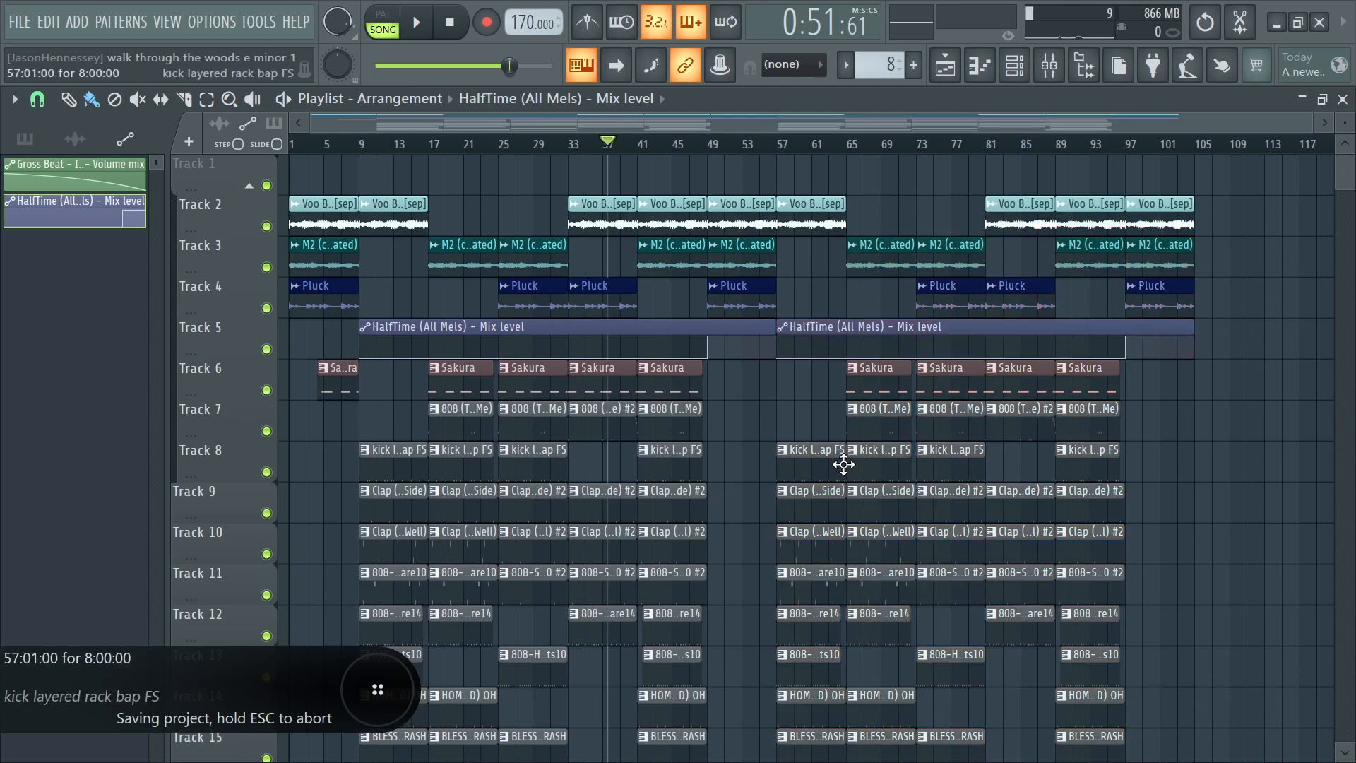
Play the arrangement from bar 9 to hear the section under the HalfTime automation.
scroll(843, 464, up, 3)
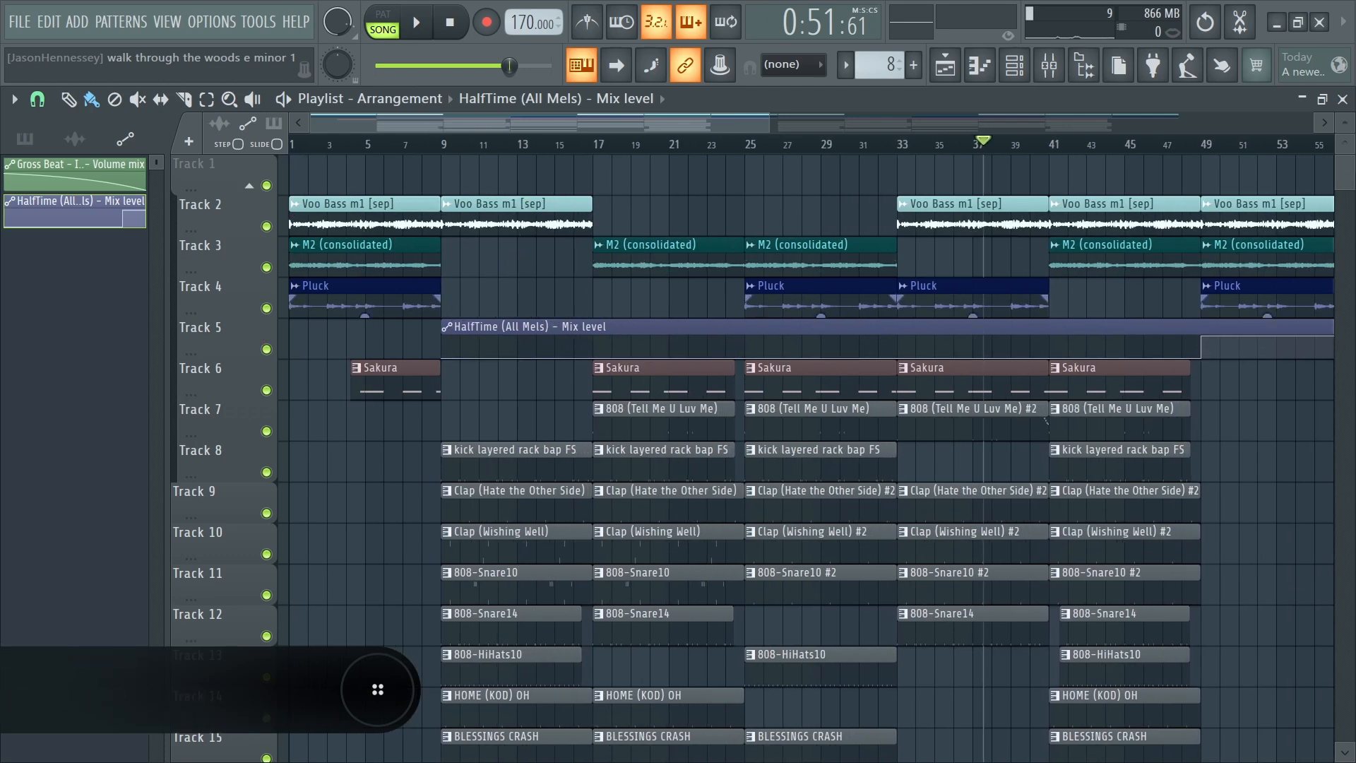
scroll(694, 260, up, 3)
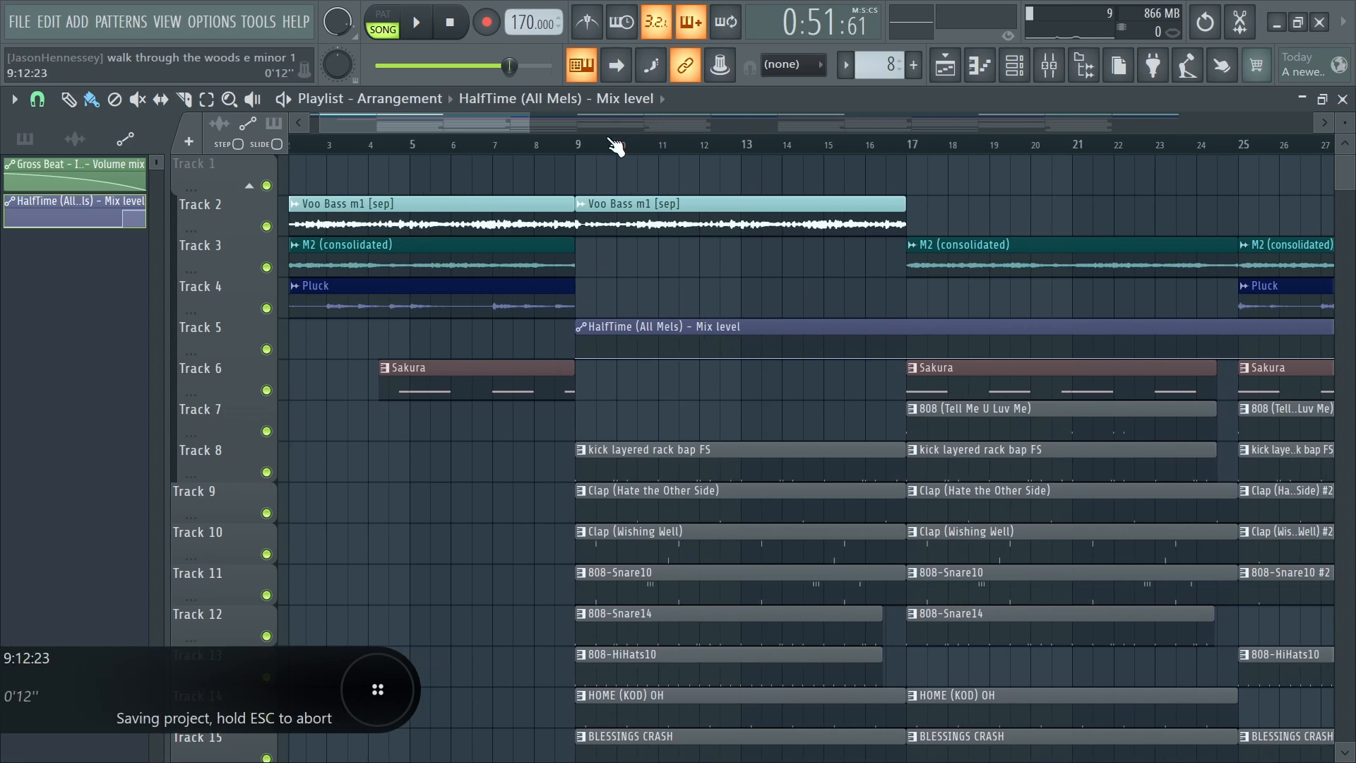
key(space)
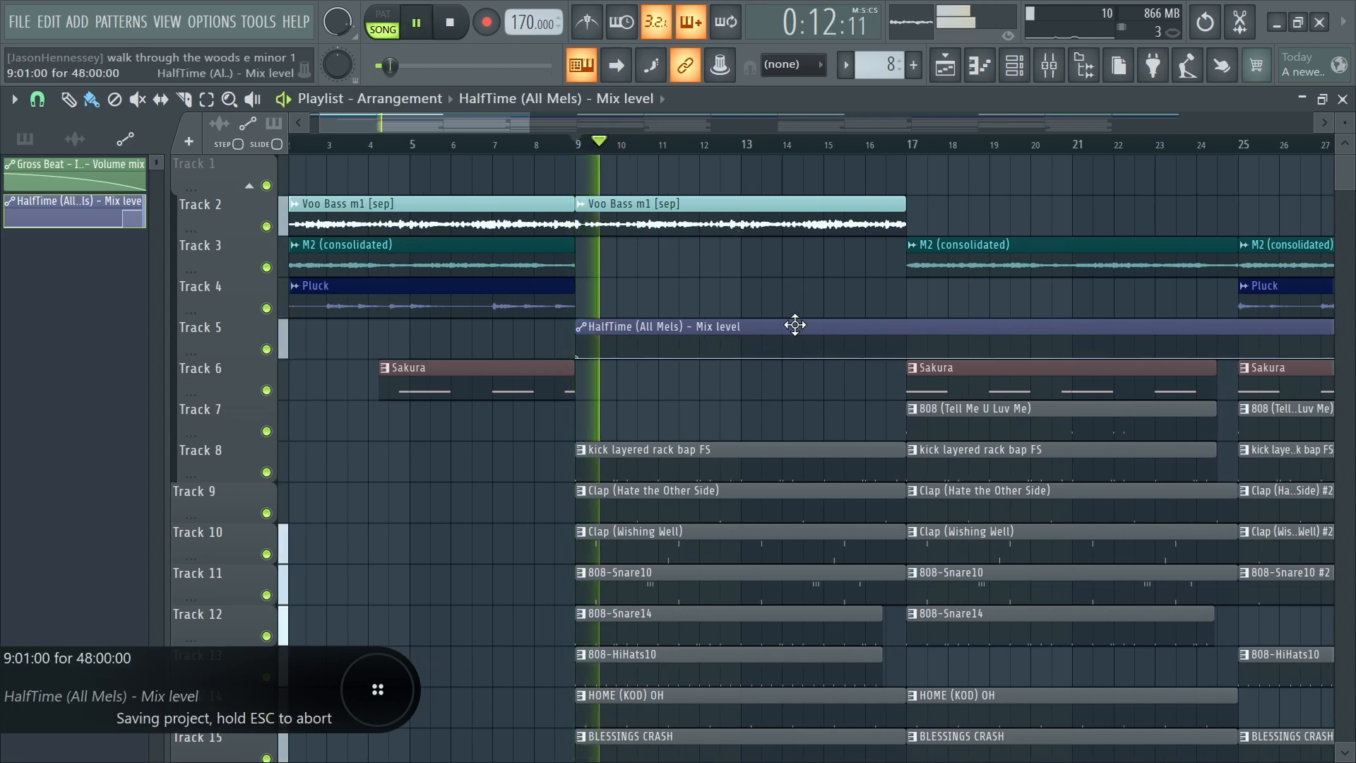
scroll(626, 318, up, 4)
scroll(626, 318, up, 2)
key(space)
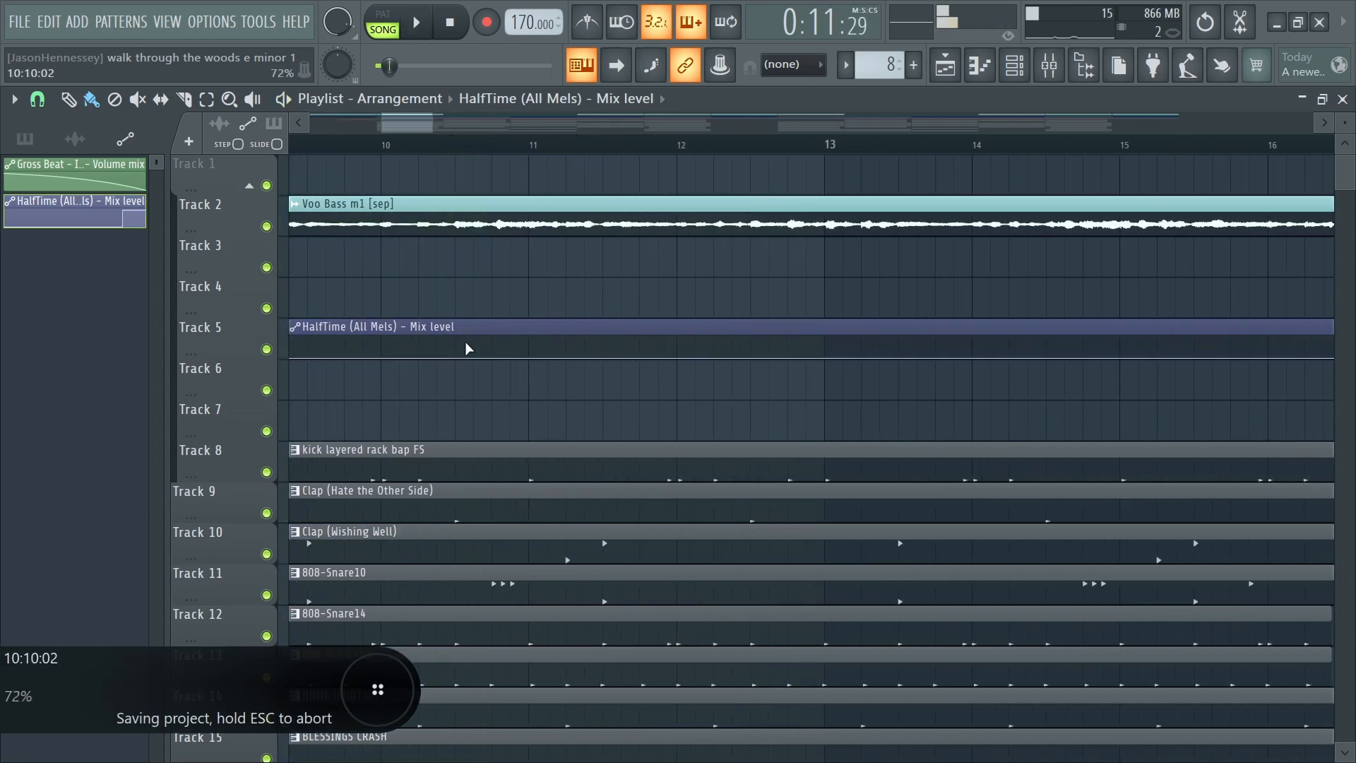
Shape the HalfTime automation to jump to maximum at bar 13, hold until bar 14 and ramp down to zero at bar 15.
drag(575, 344, 786, 334)
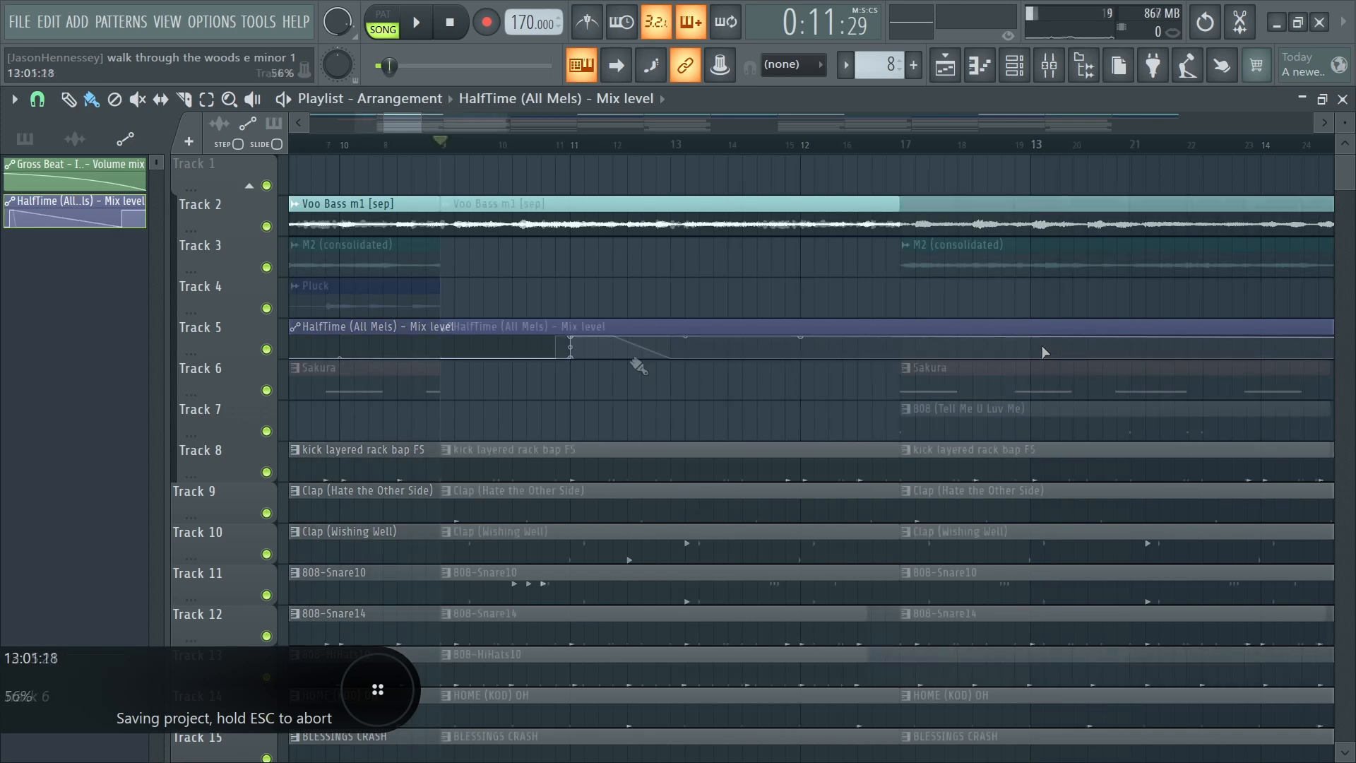
drag(560, 339, 676, 332)
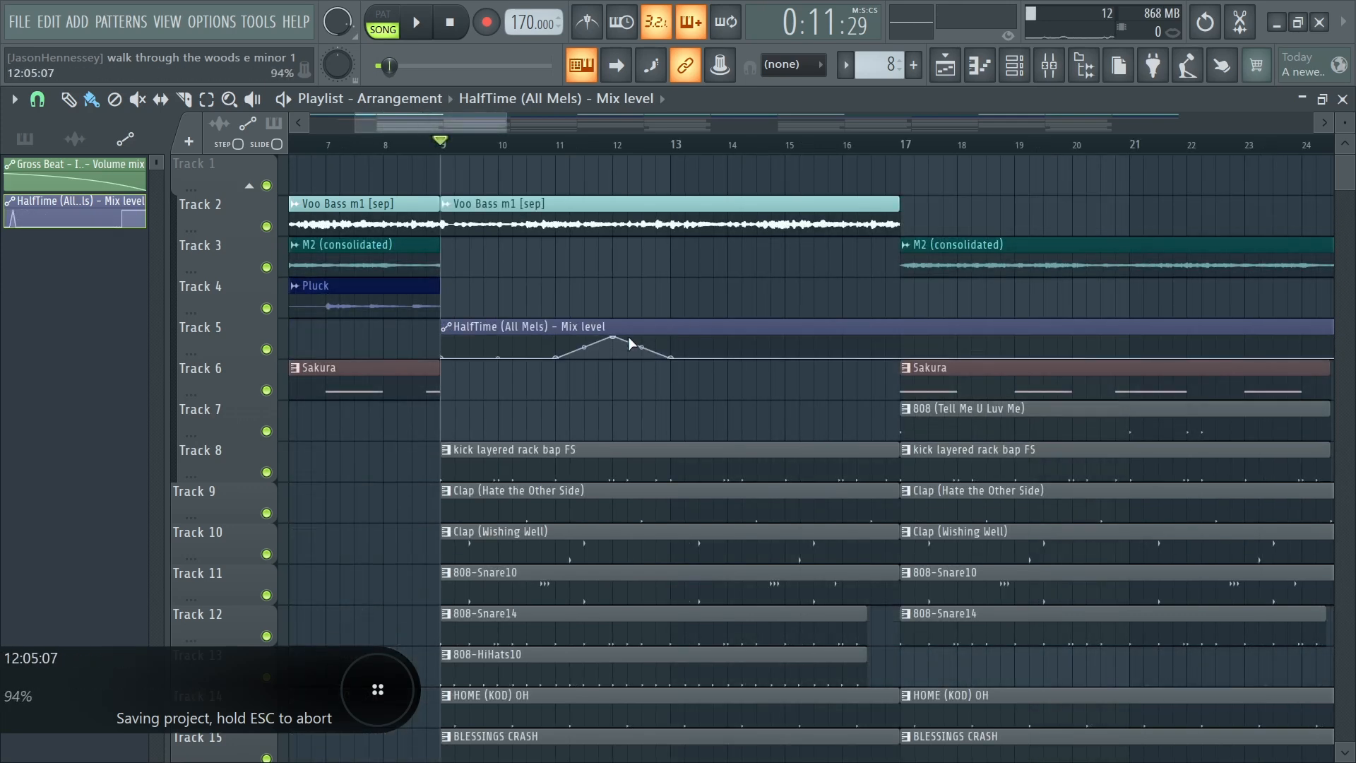
key(ctrl+z)
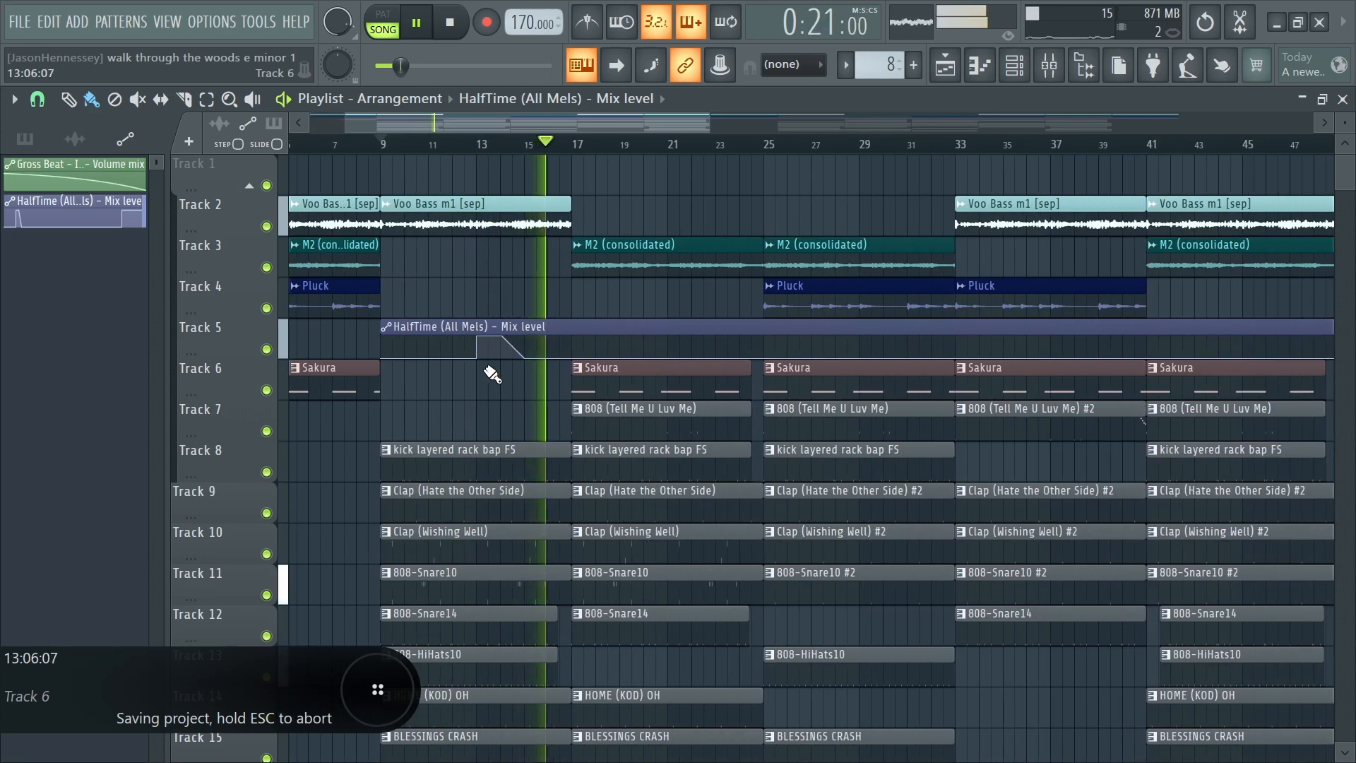
scroll(469, 378, down, 3)
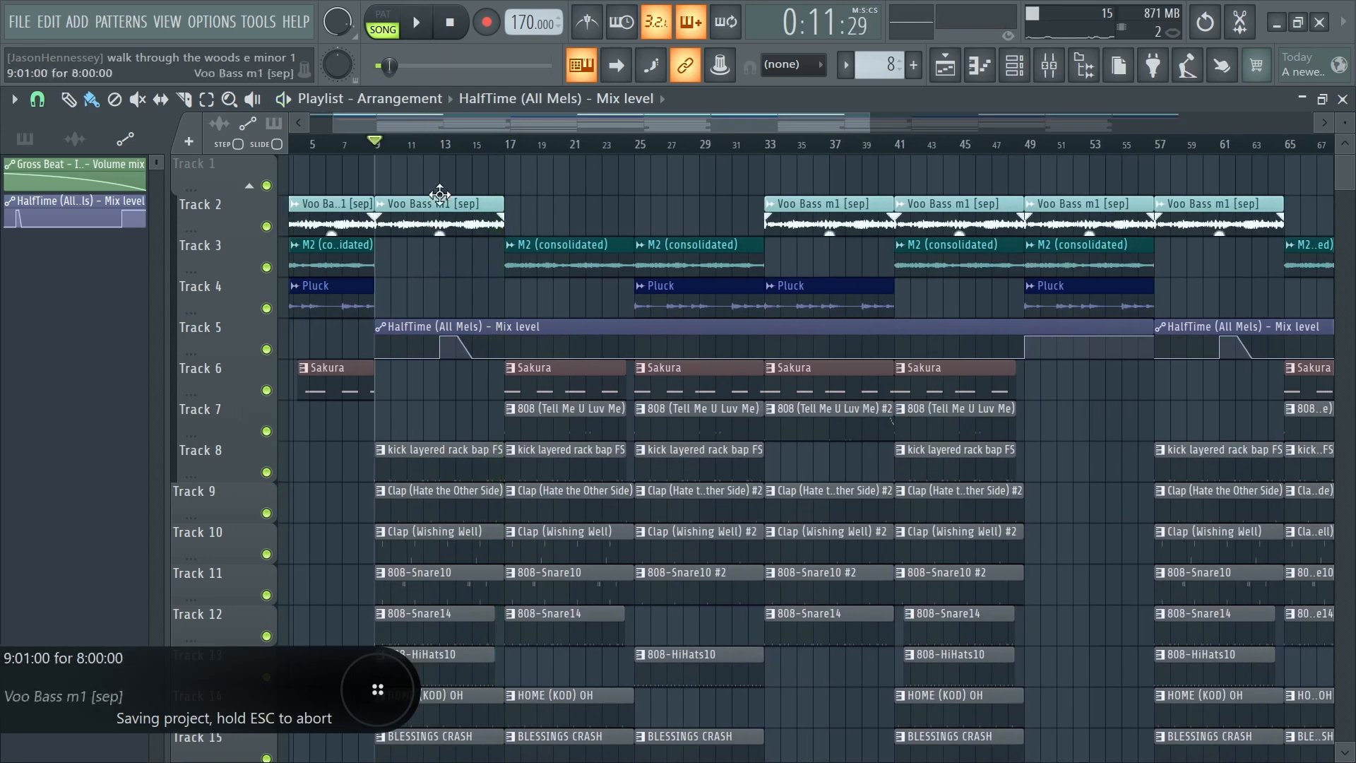
scroll(440, 194, up, 4)
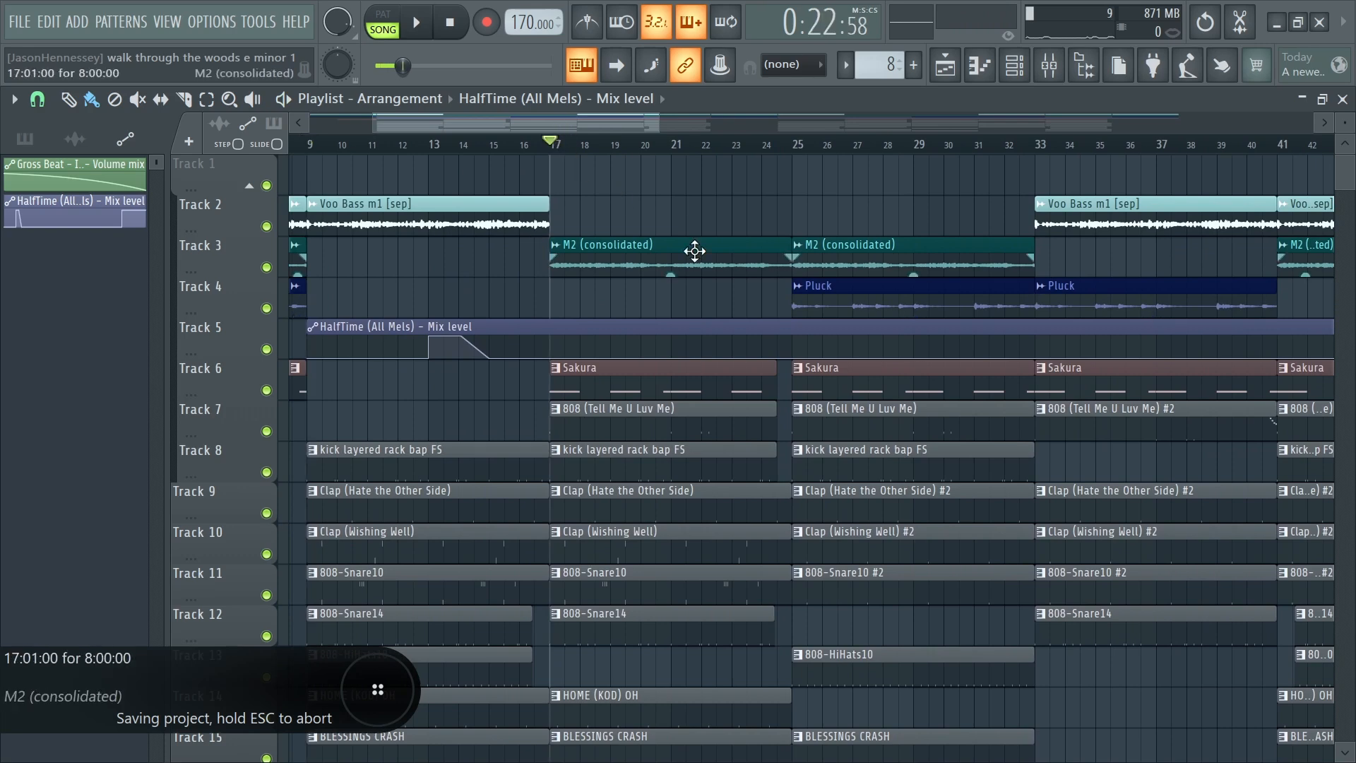
Play the arrangement from bar 17 and review the clip layout across the whole song and all tracks.
key(space)
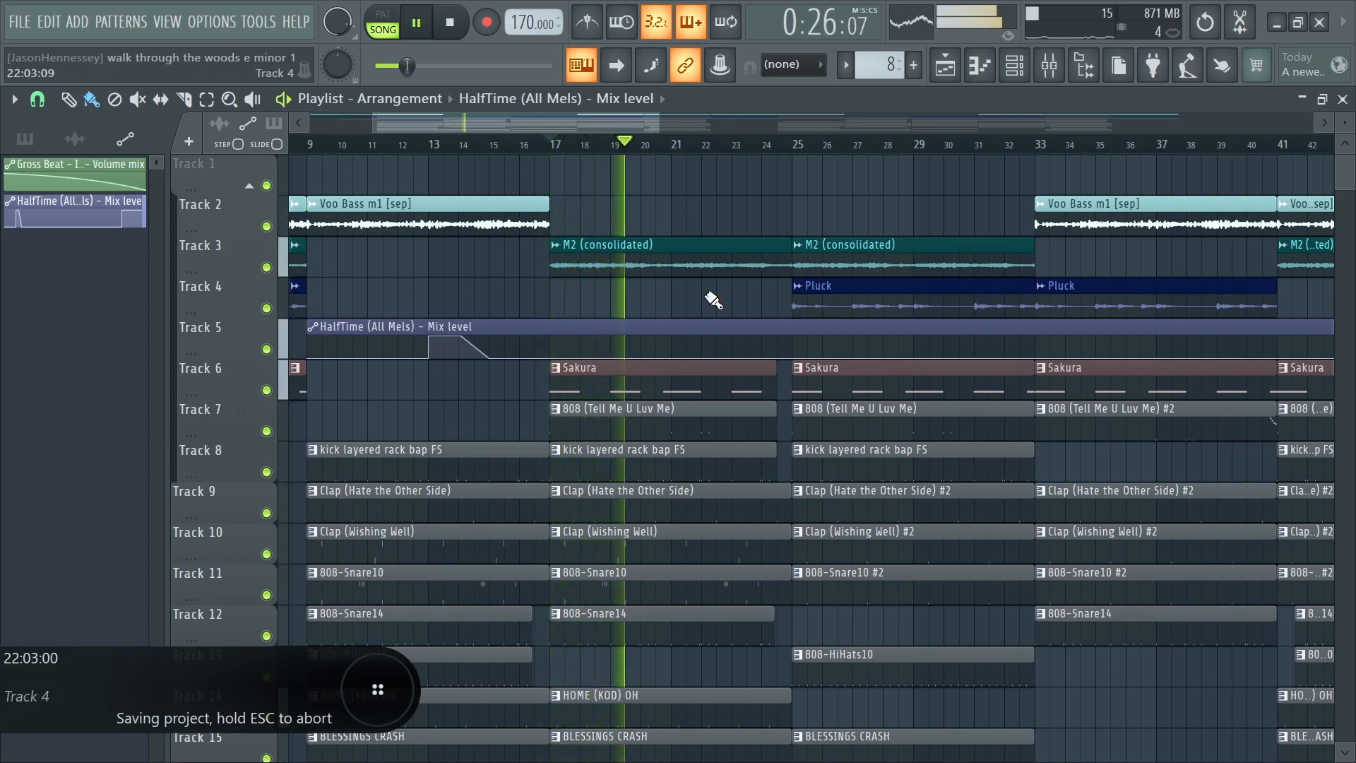
scroll(706, 305, down, 4)
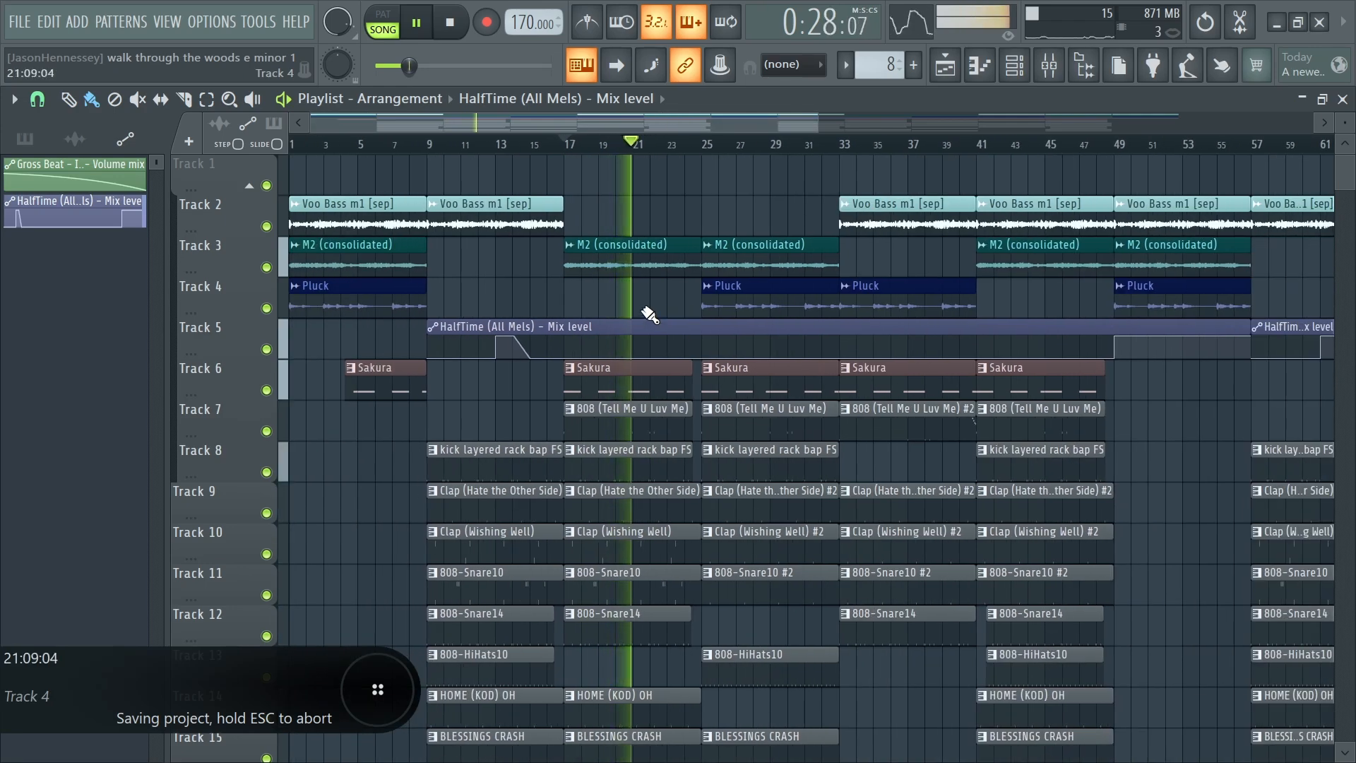
scroll(575, 312, up, 8)
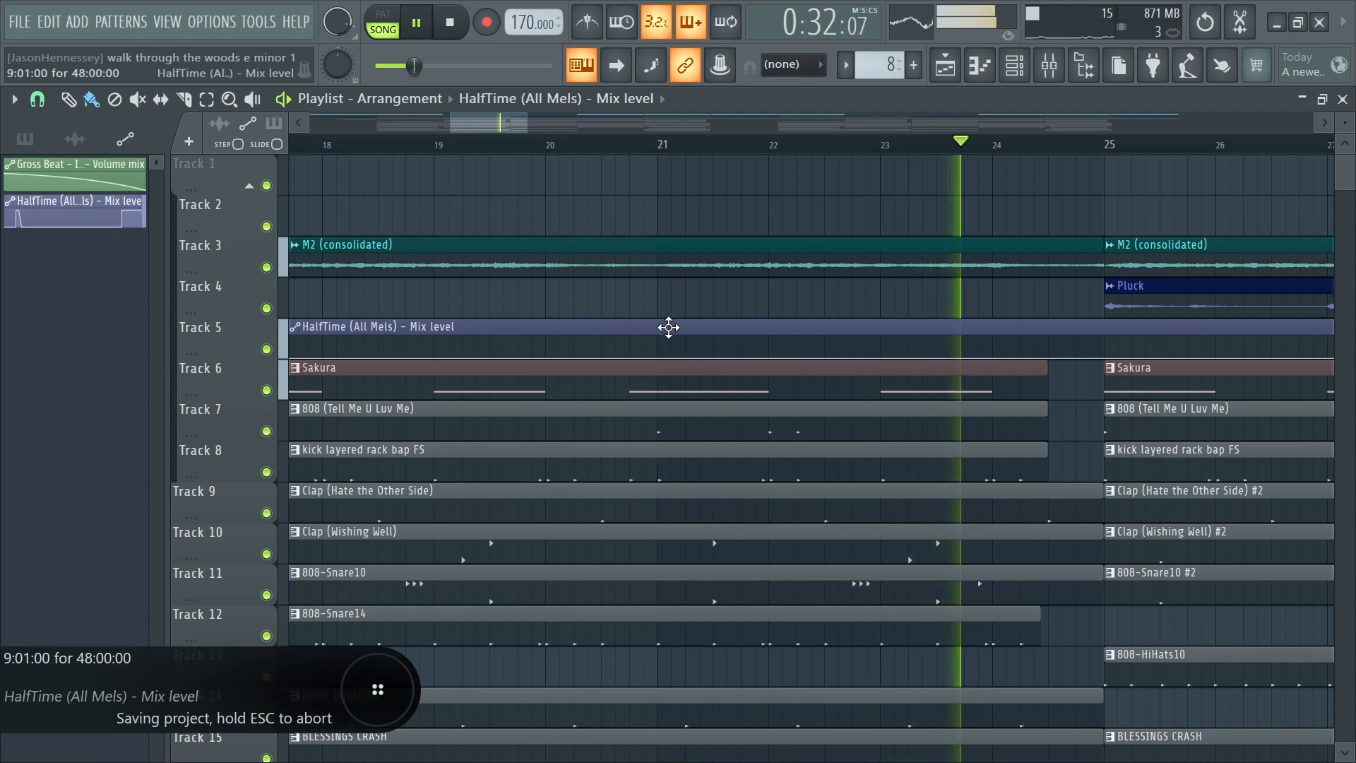
key(space)
scroll(687, 326, down, 5)
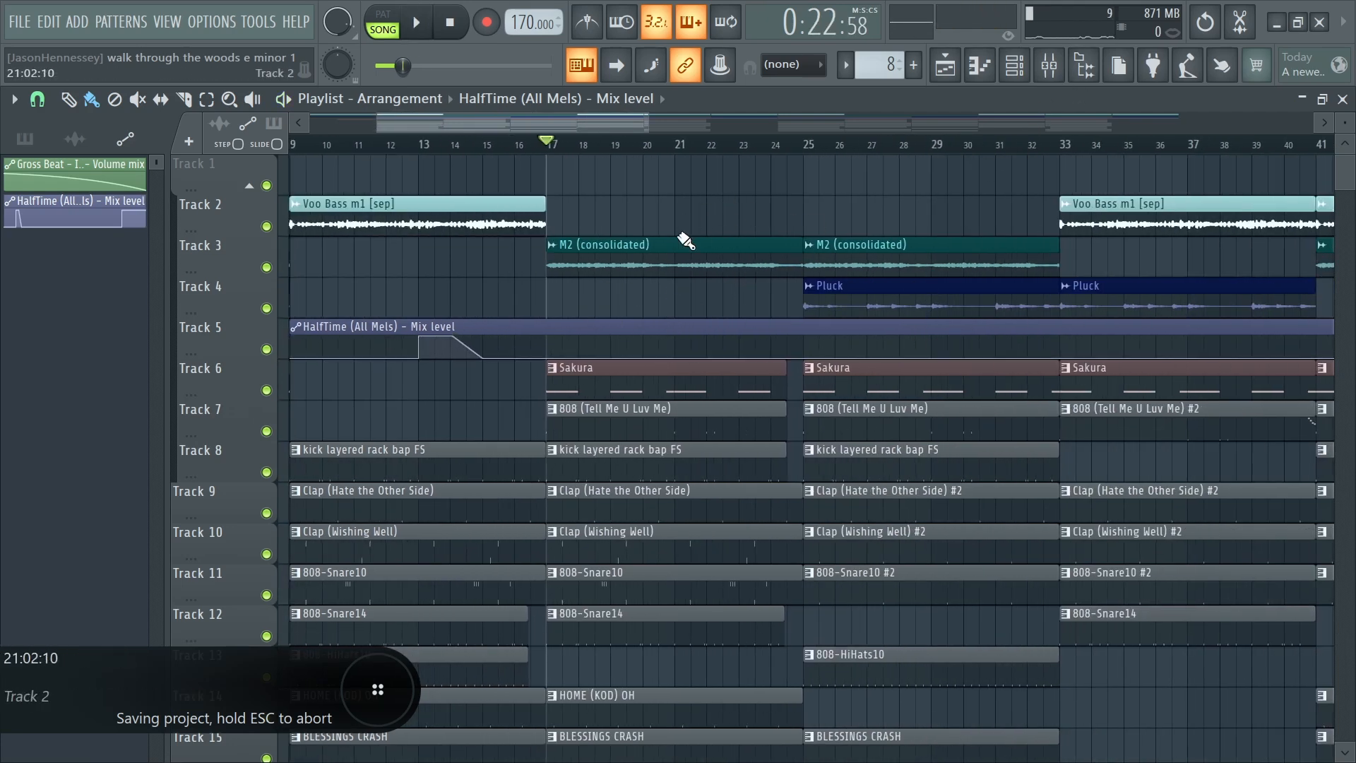
scroll(635, 261, down, 5)
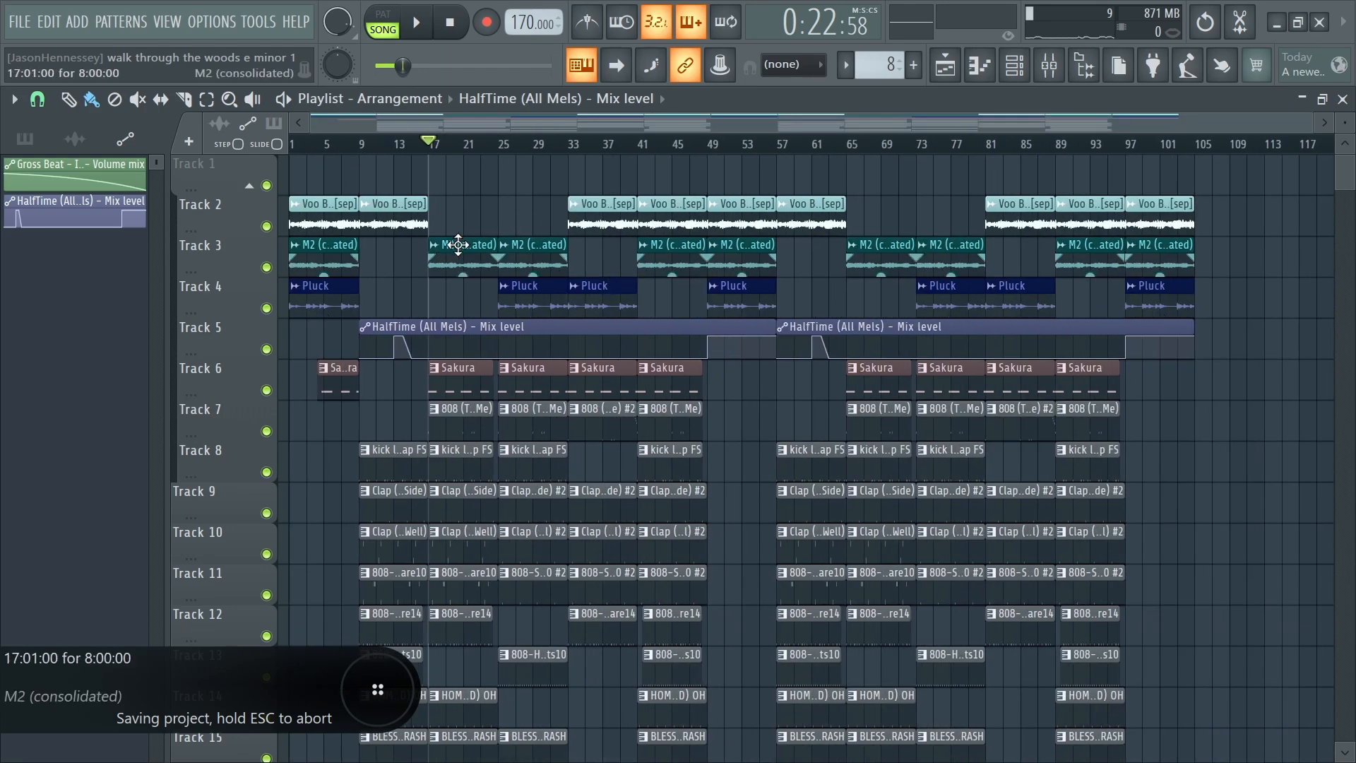
scroll(751, 424, down, 4)
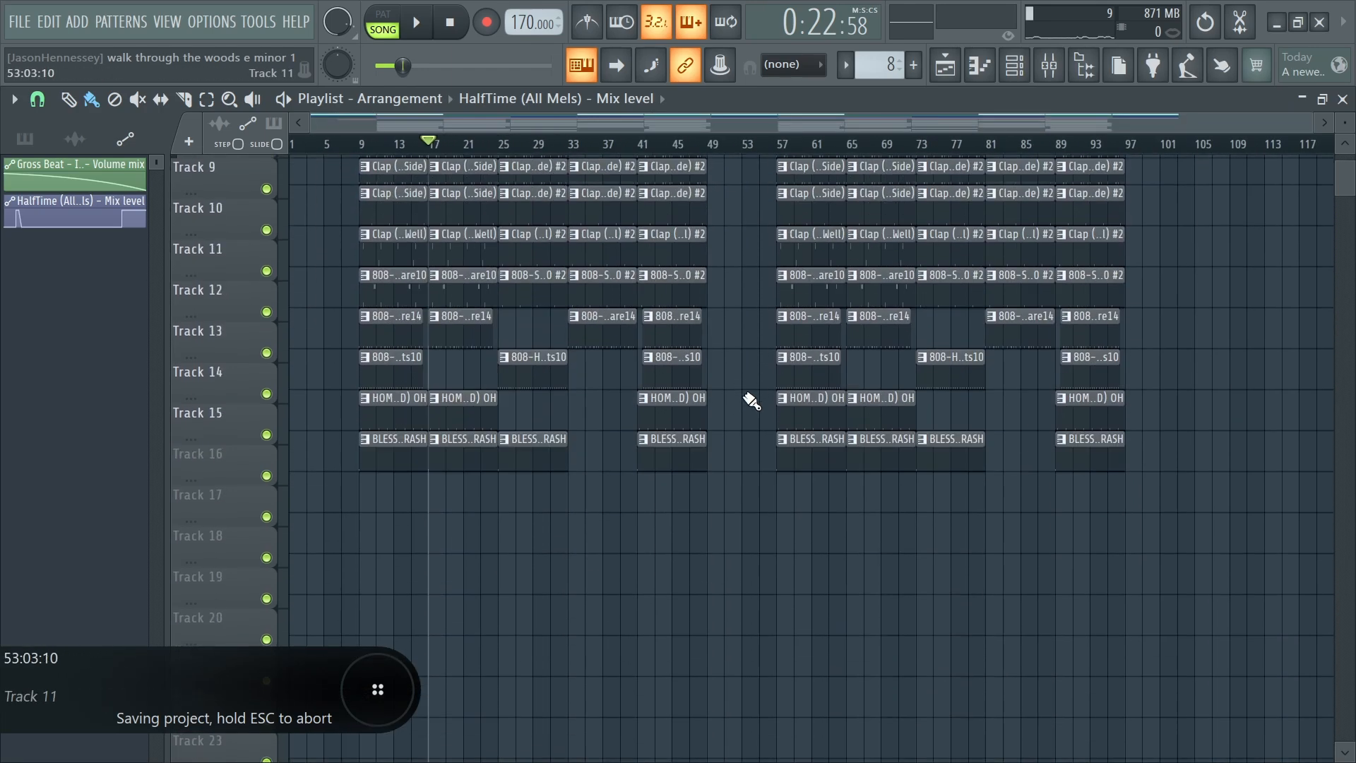
scroll(793, 378, up, 4)
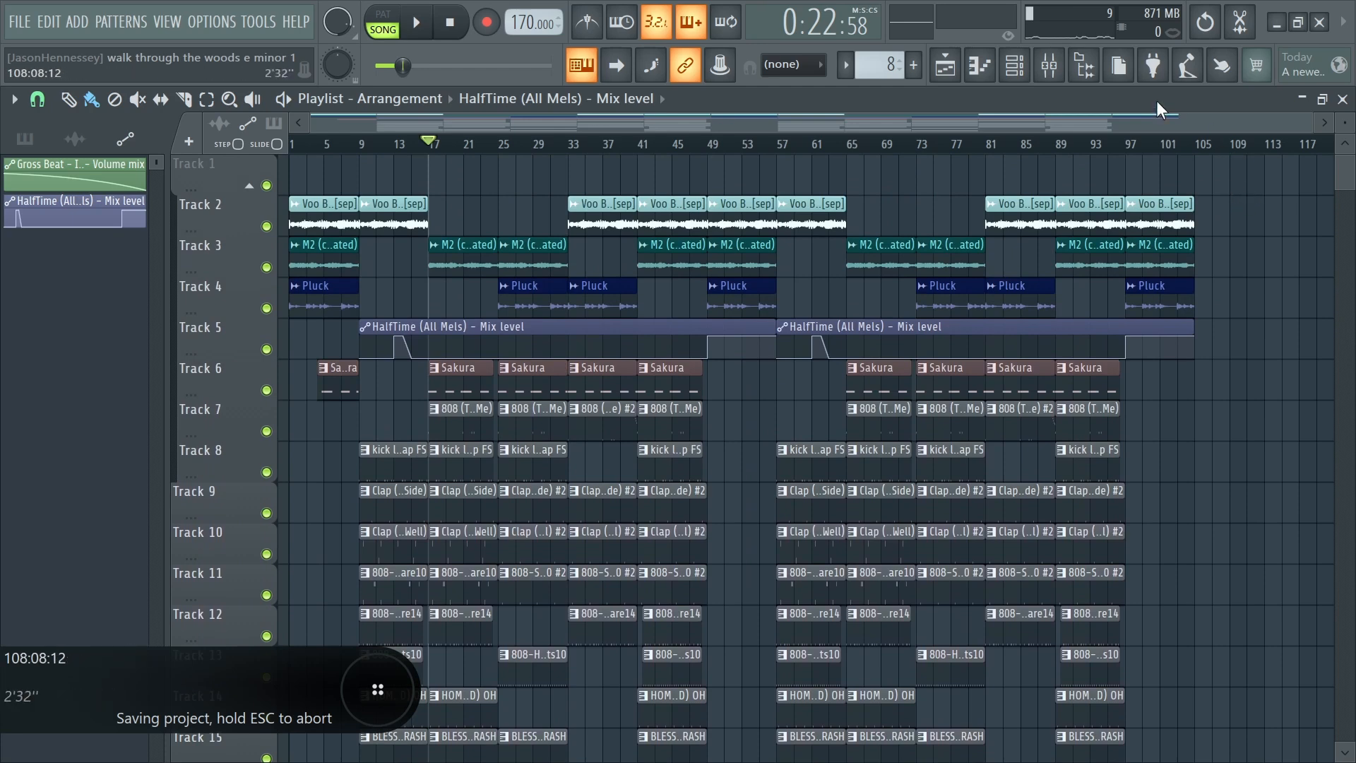
Collapse the J 808s sample folder and open the voxes and sounds folder to find the tag samples.
click(1078, 79)
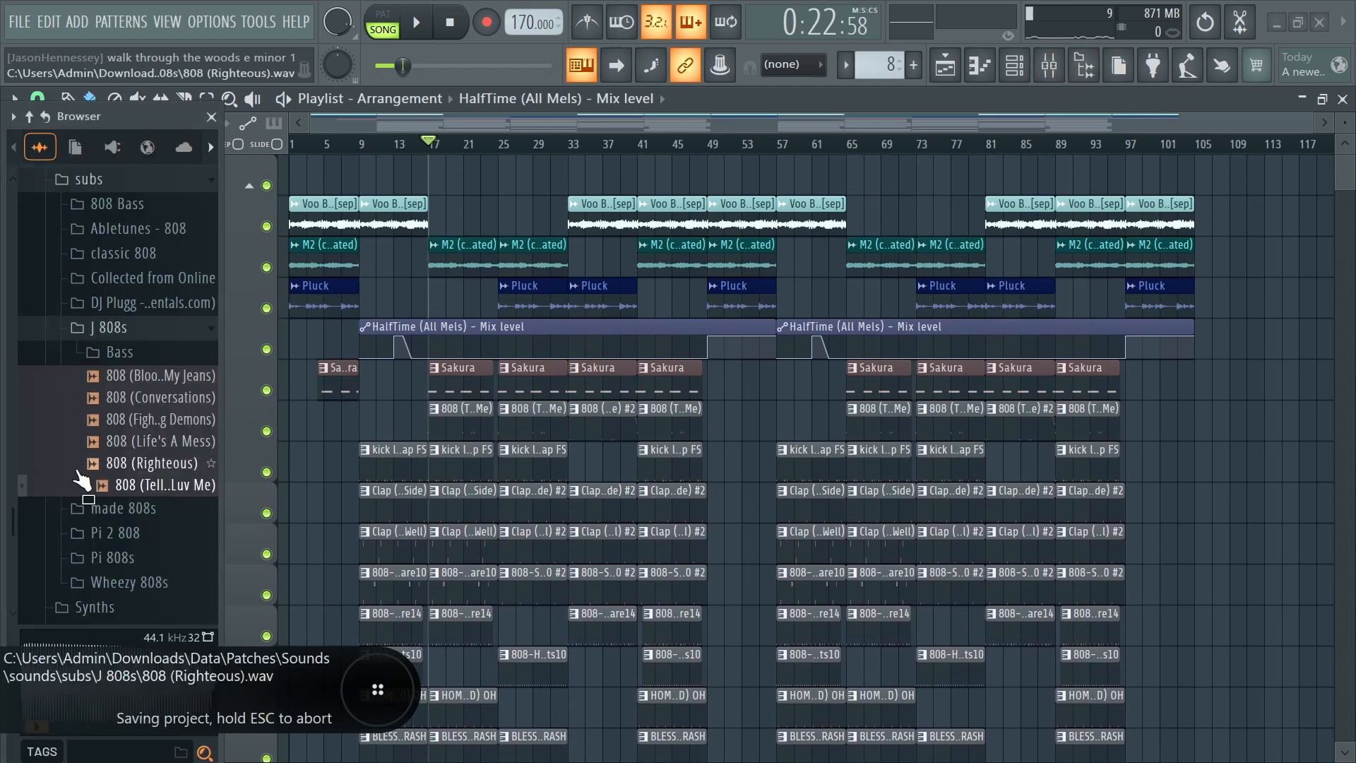
click(94, 330)
scroll(85, 339, down, 1)
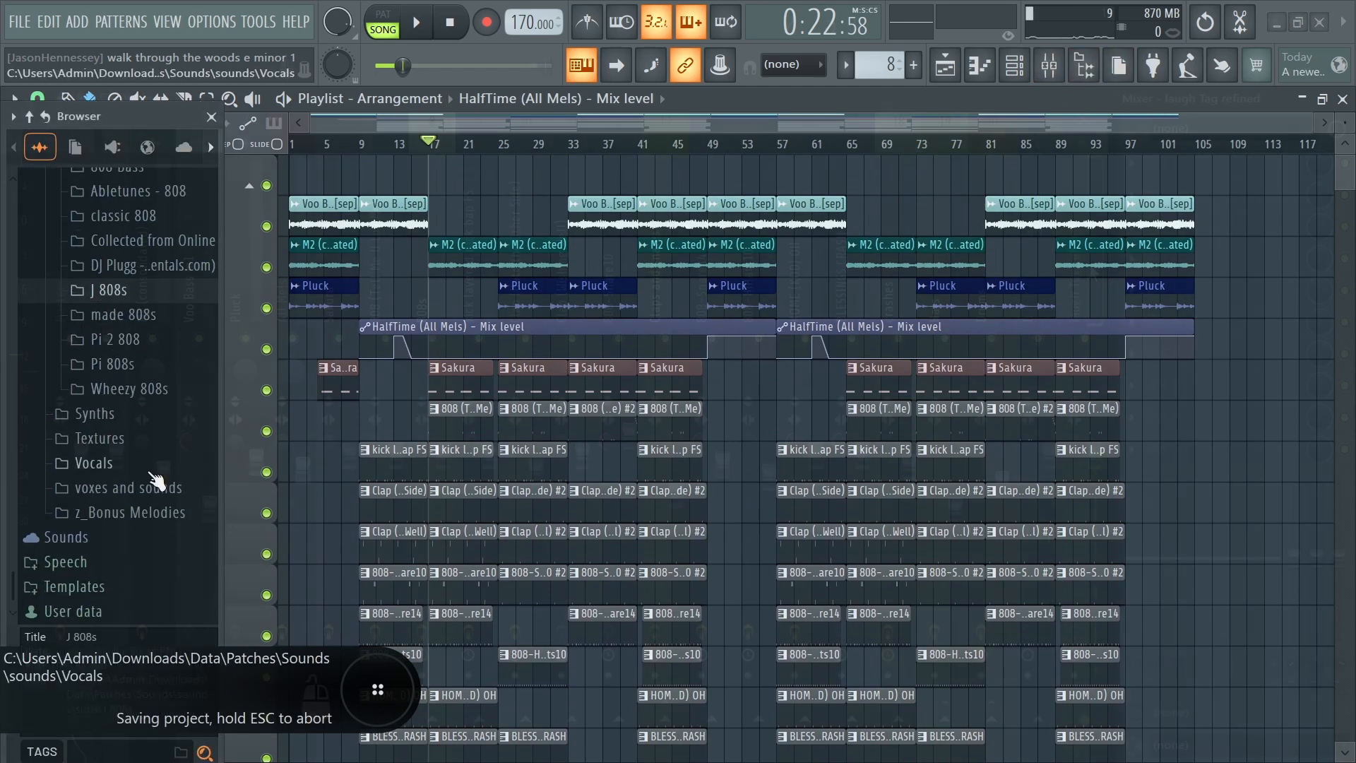
click(146, 488)
scroll(148, 466, down, 6)
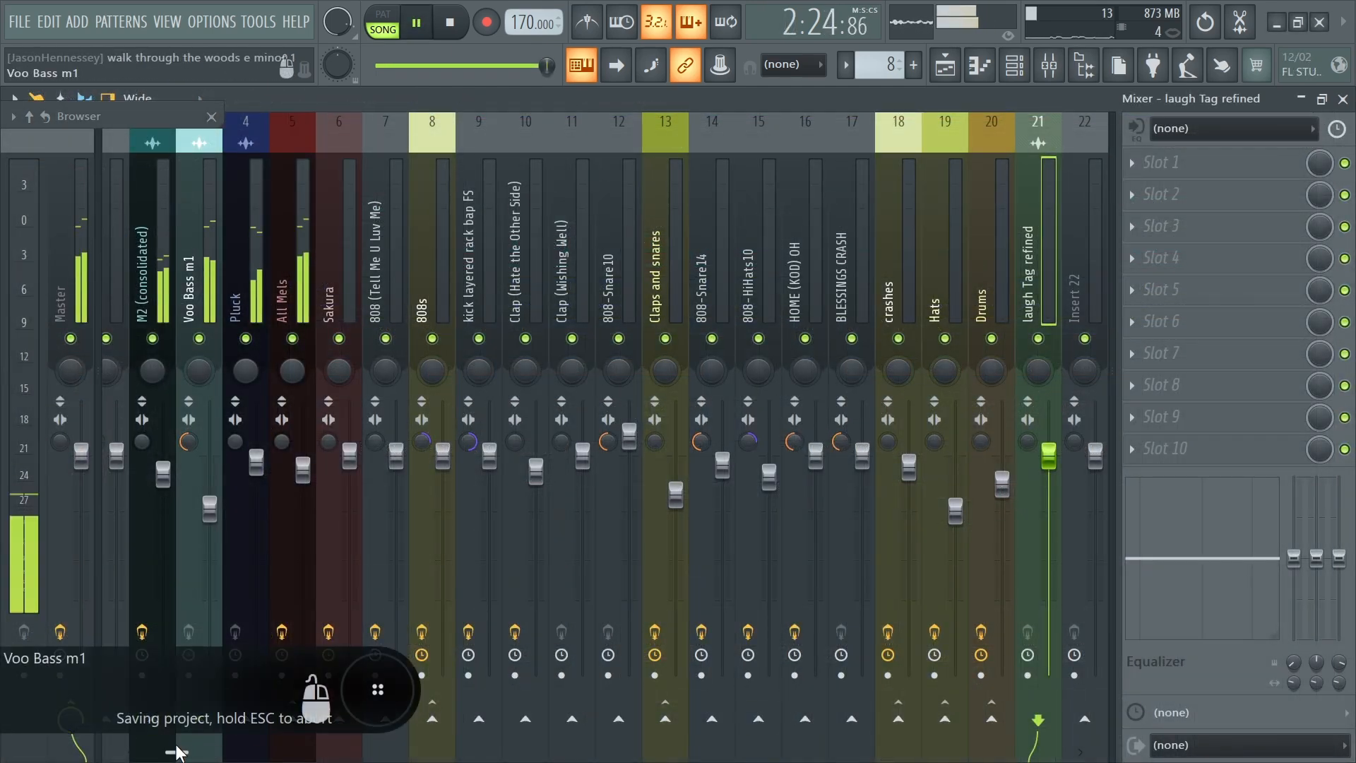
Route the laugh Tag refined mixer track to Insert 23, return to the playlist and stop playback.
scroll(849, 751, right, 3)
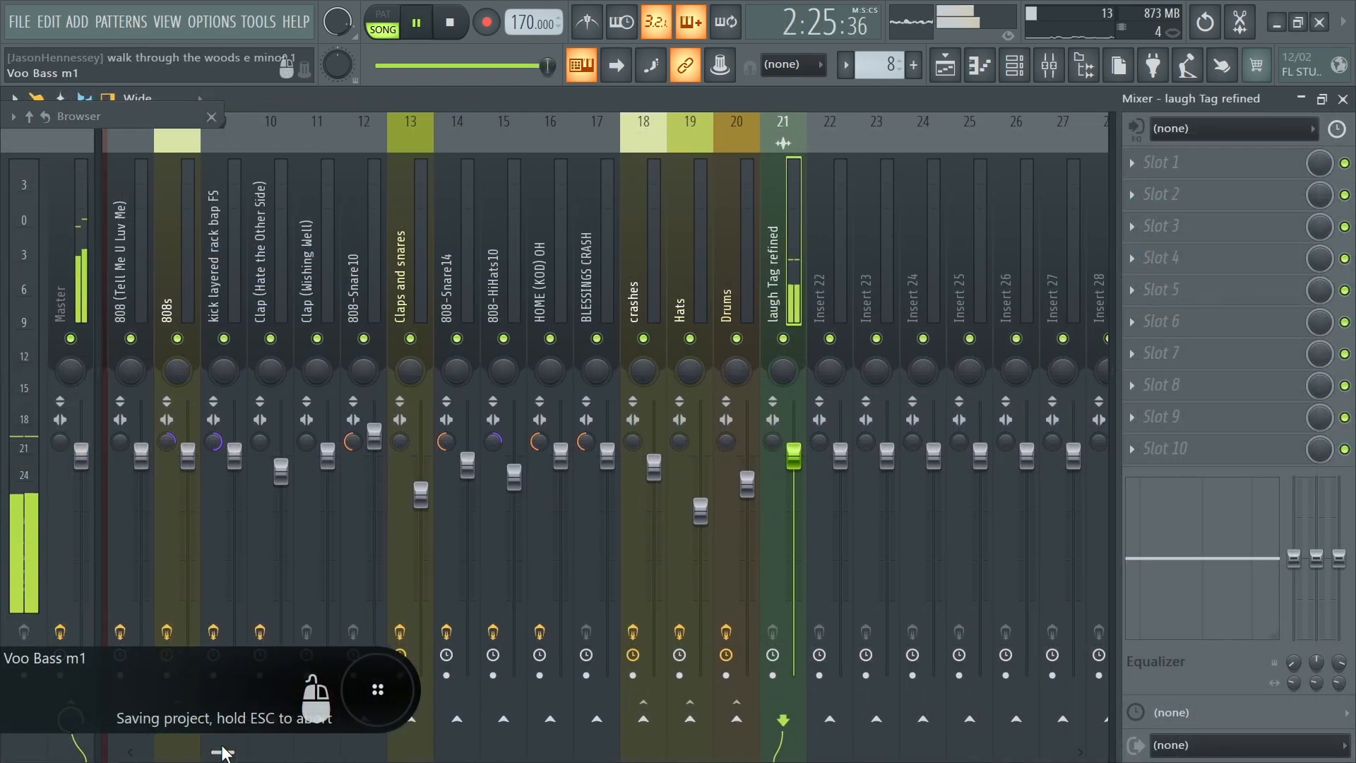
right_click(878, 724)
click(935, 705)
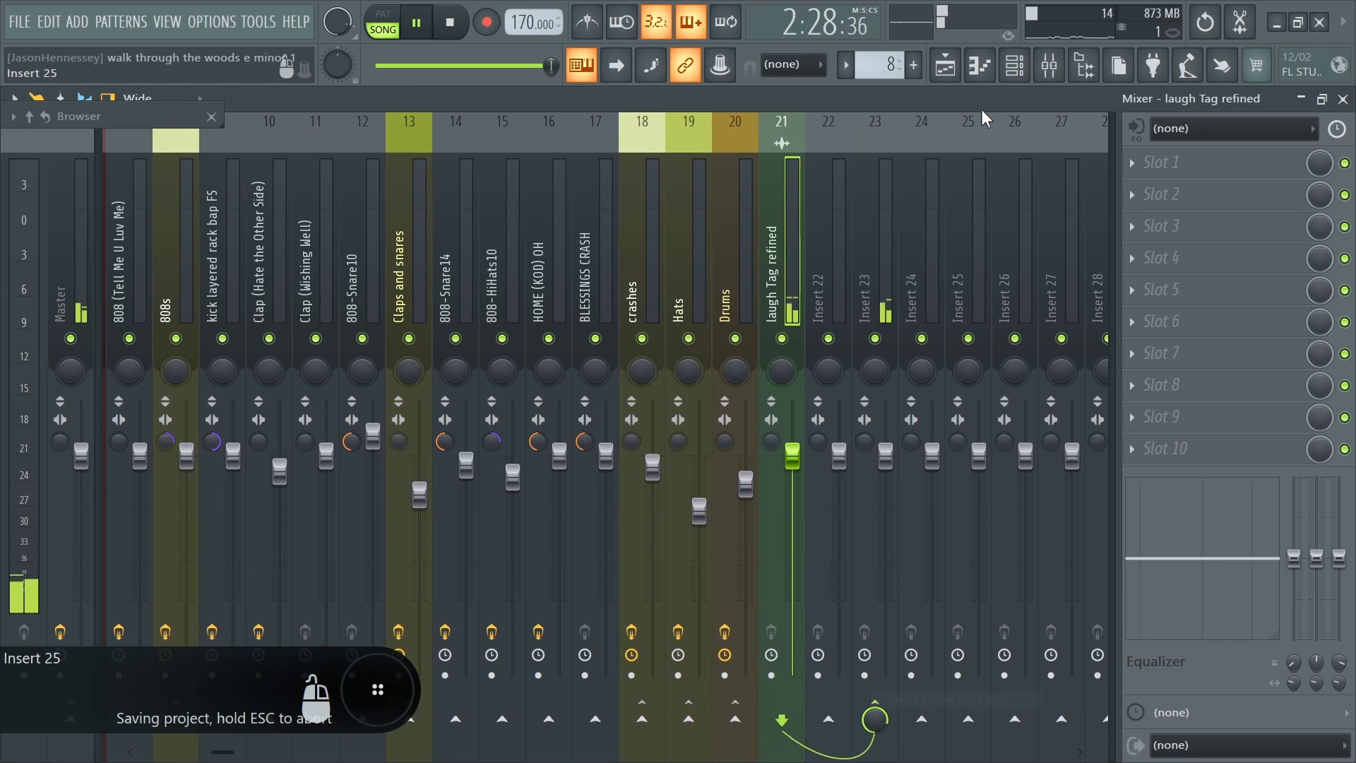
click(946, 67)
key(space)
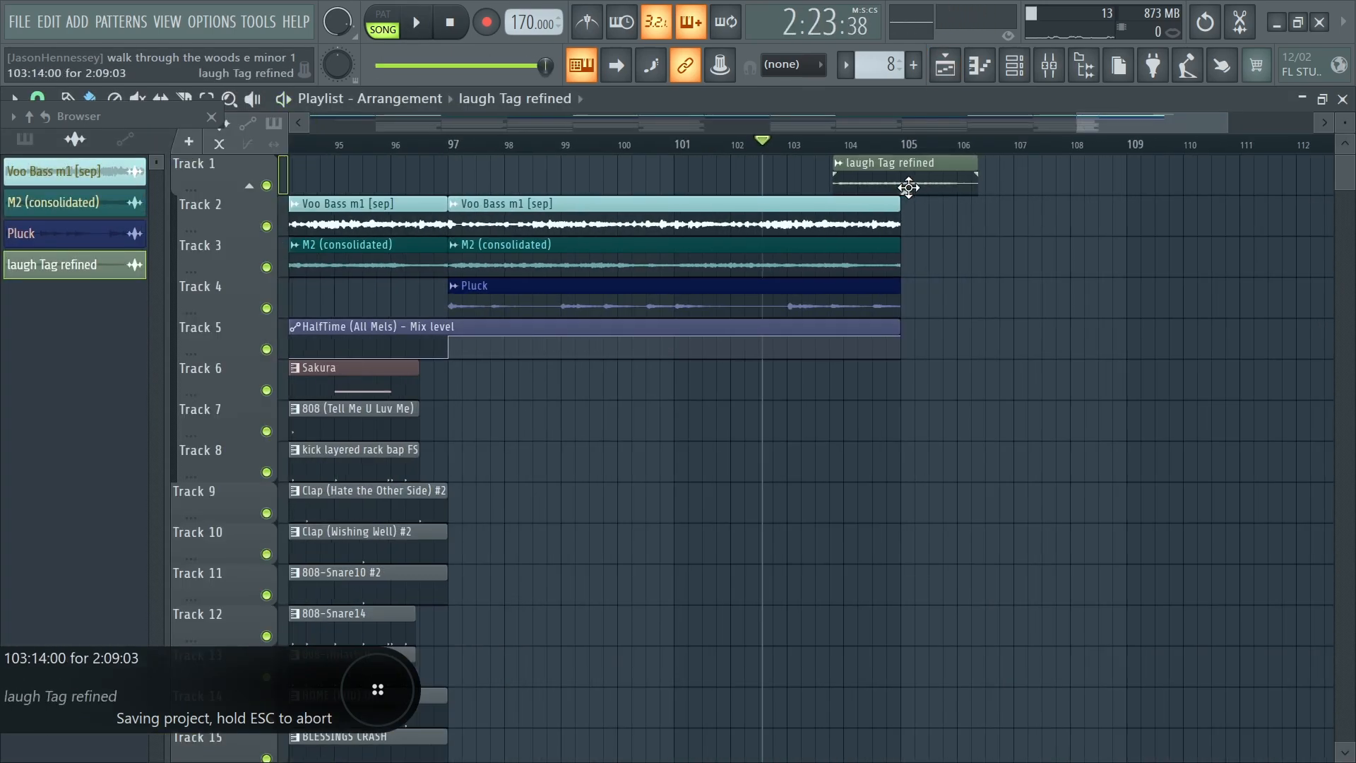
Add the Henny tag edtd pitched sample at bar 8, shorten its end and move the clip to Track 8.
scroll(908, 187, down, 6)
scroll(659, 239, up, 9)
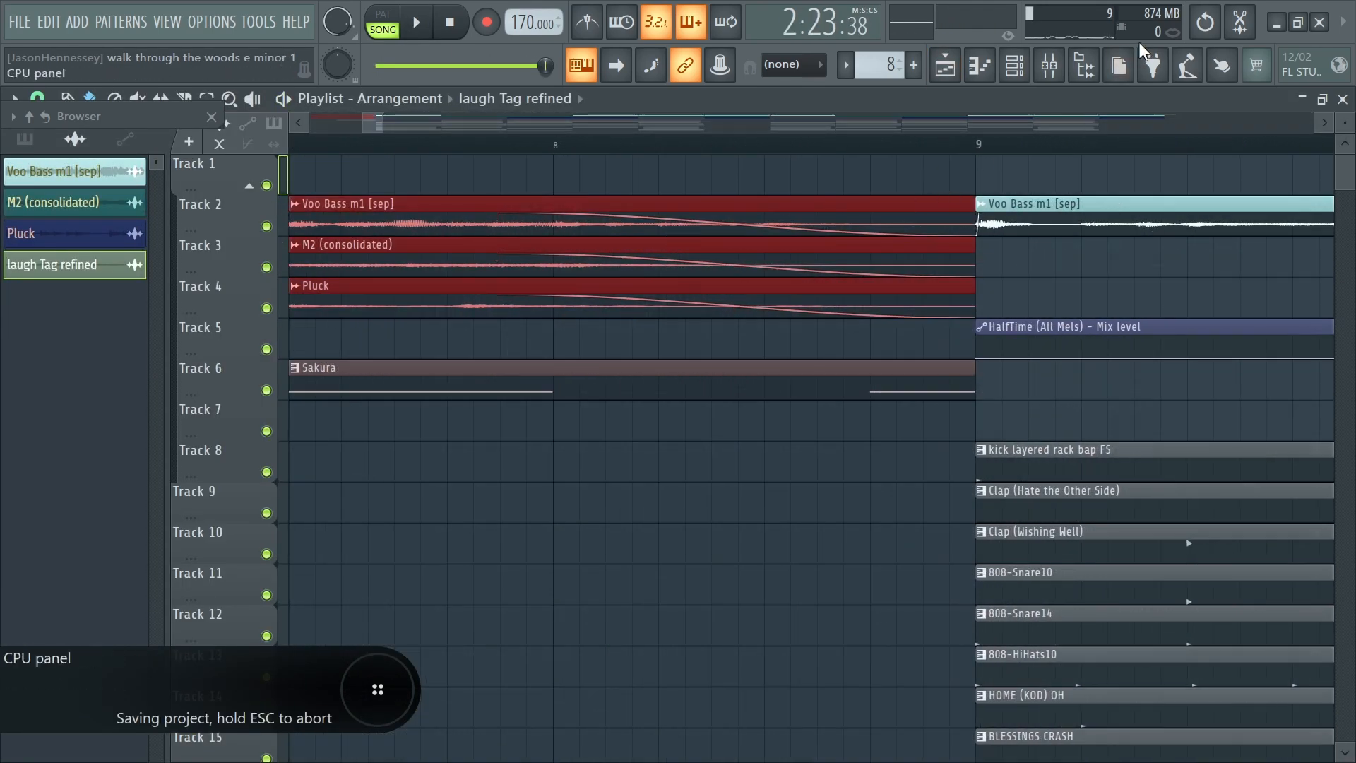
click(1085, 68)
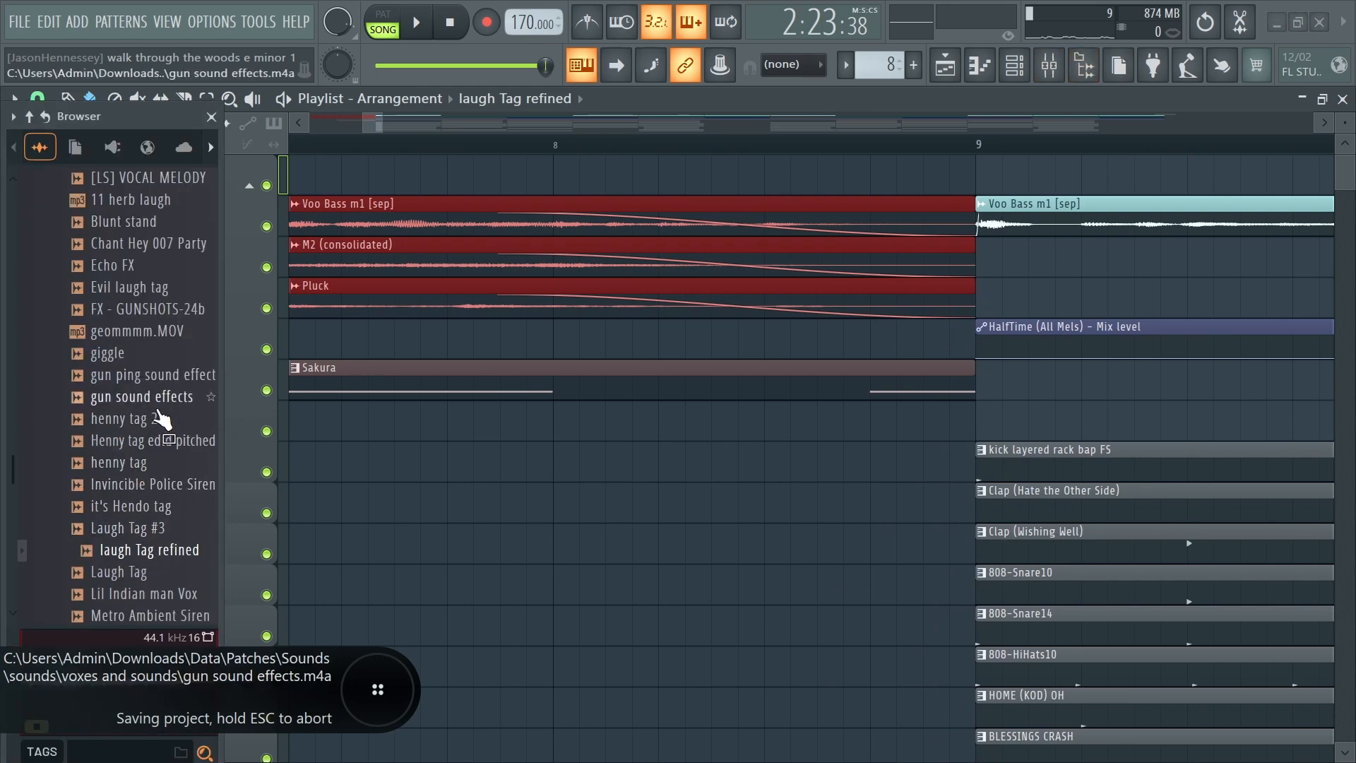
drag(143, 440, 608, 178)
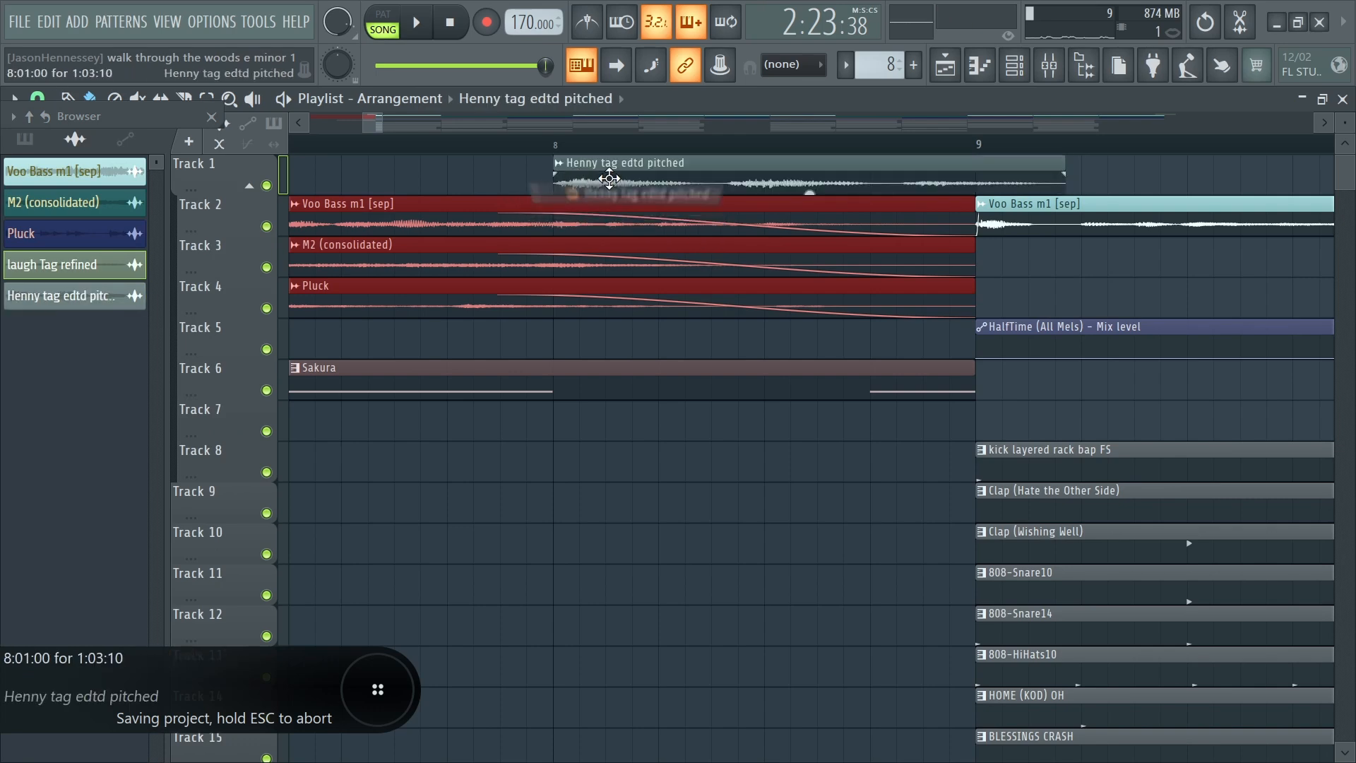
drag(1061, 161, 1024, 163)
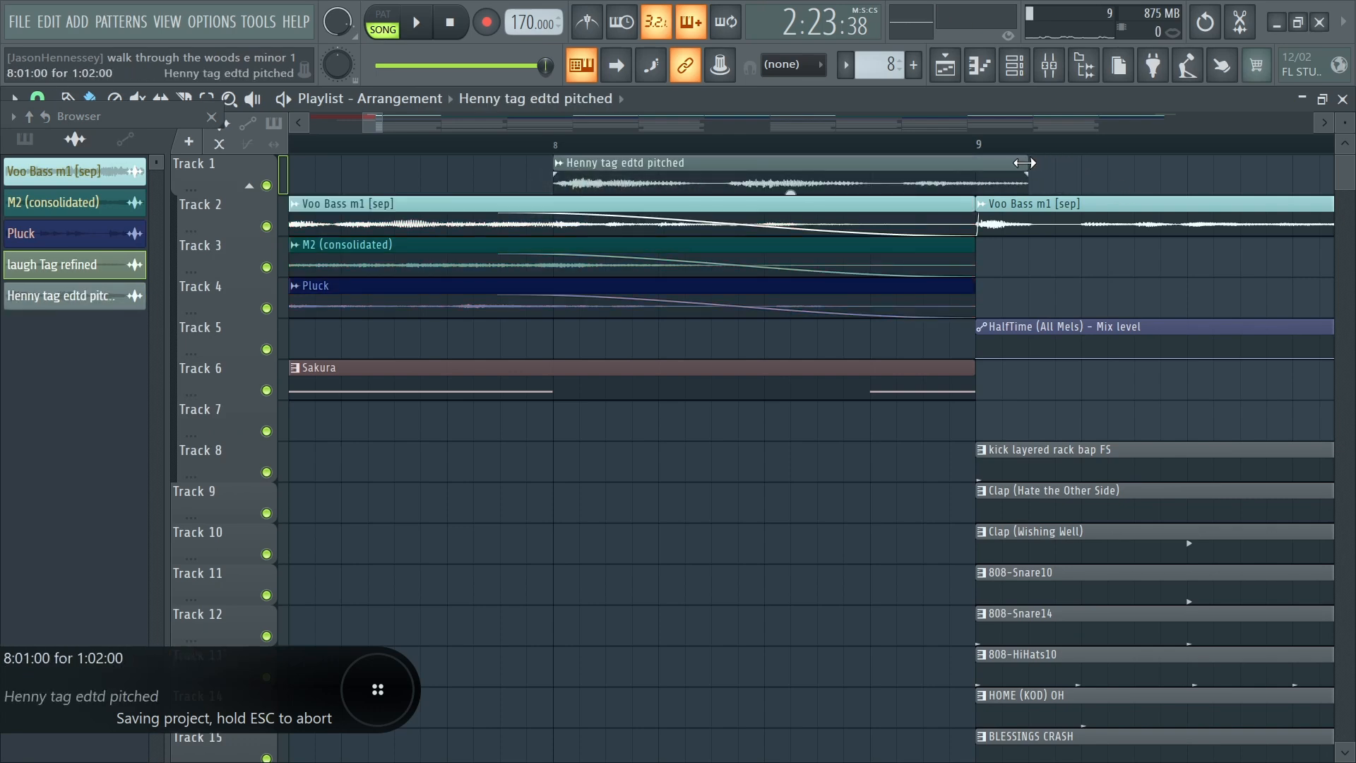
drag(838, 178, 905, 472)
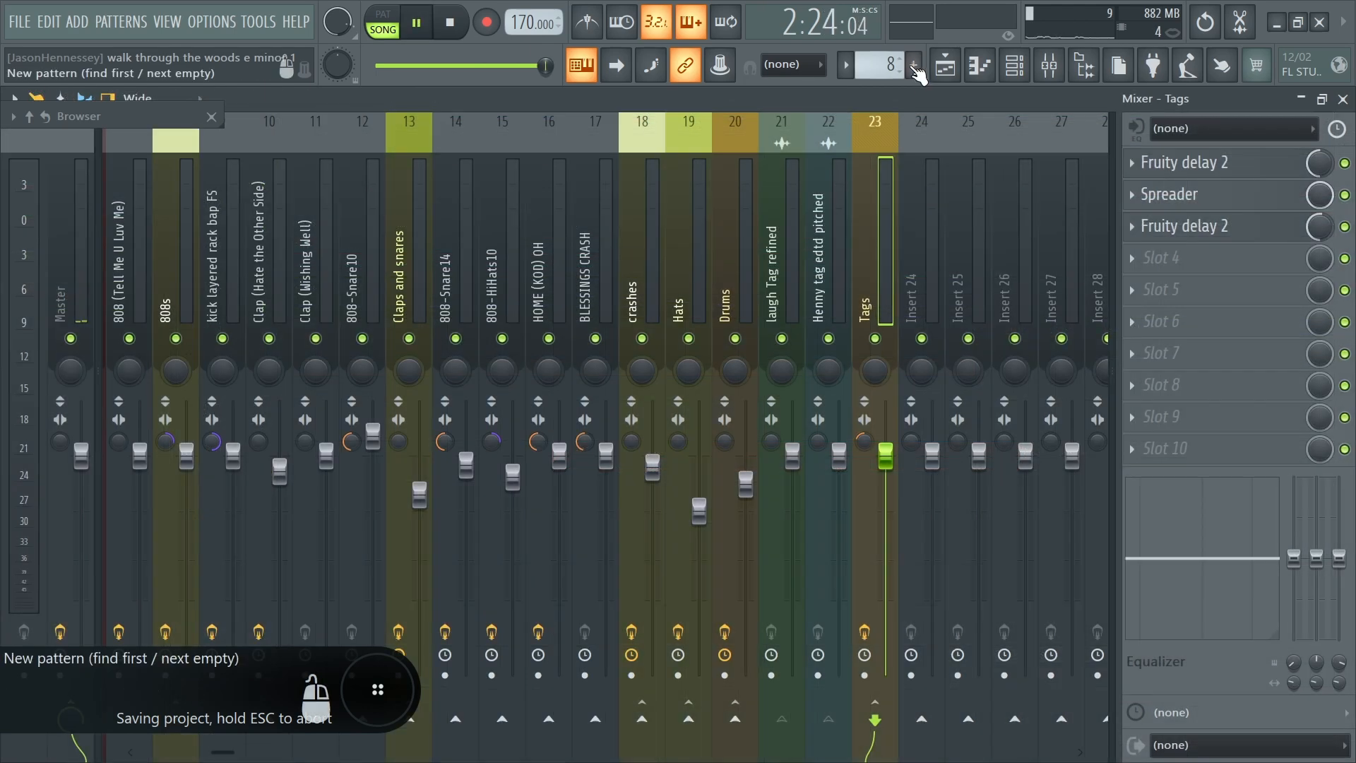
Return to the playlist and move the Henny tag clip from Track 8 up to Track 1, keeping it at bar 8.
click(947, 64)
scroll(706, 424, down, 3)
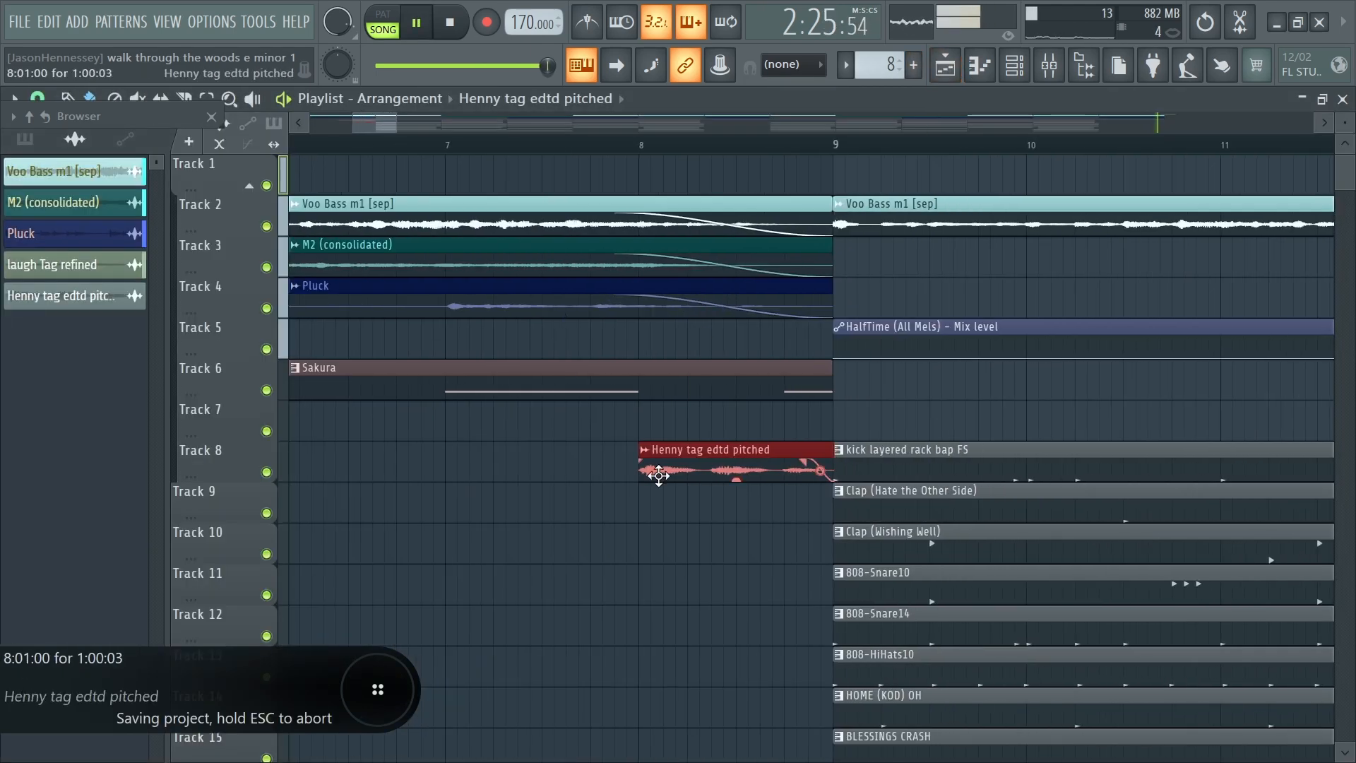
key(shift+Up)
key(shift+Up)
key(shift+Up)
key(shift+Up)
key(shift+Up)
key(shift+Up)
key(shift+Up)
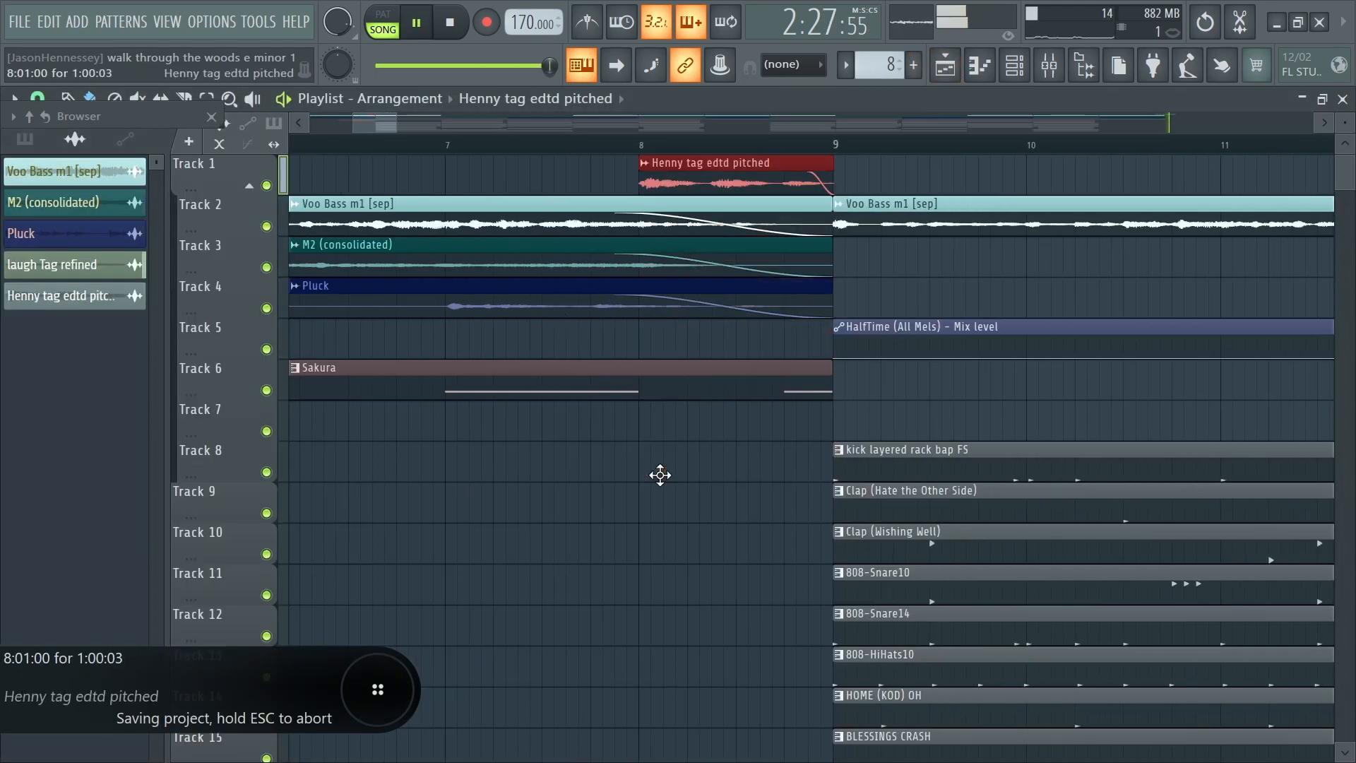
Set the Henny tag channel's volume to about 66%, deselect the clip and close its channel settings.
double_click(718, 168)
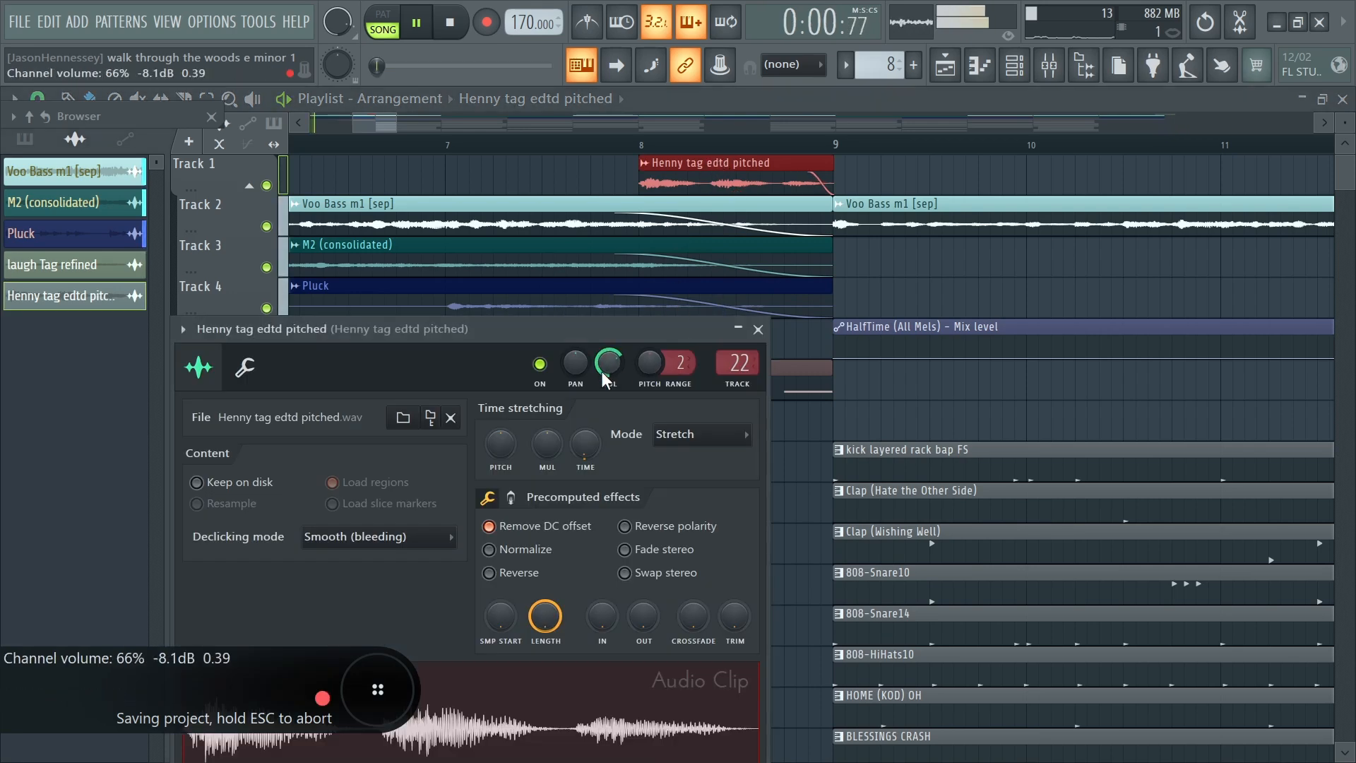
ctrl+click(965, 415)
scroll(957, 414, down, 4)
double_click(848, 169)
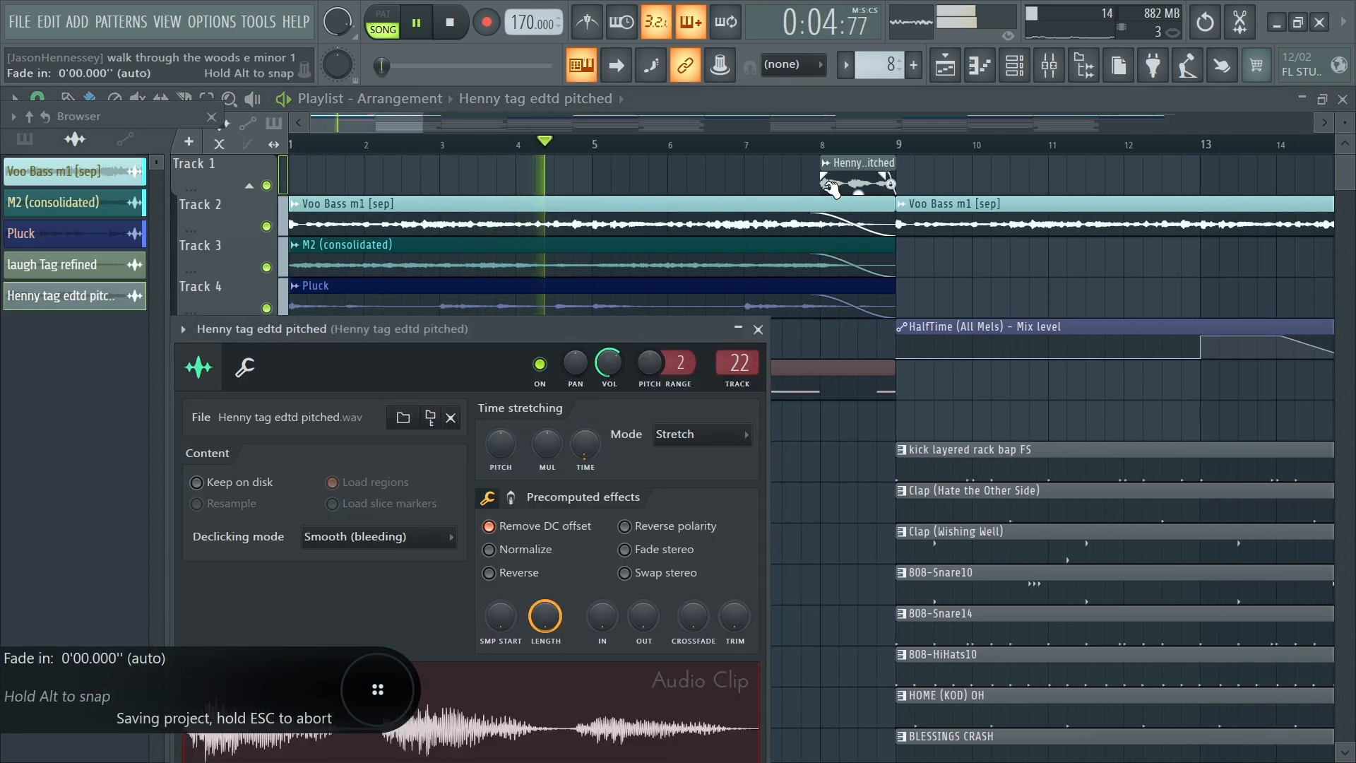
key(Escape)
Listen to the intro past bar 9 to check the Henny tag over the transition into the drums.
scroll(605, 377, down, 5)
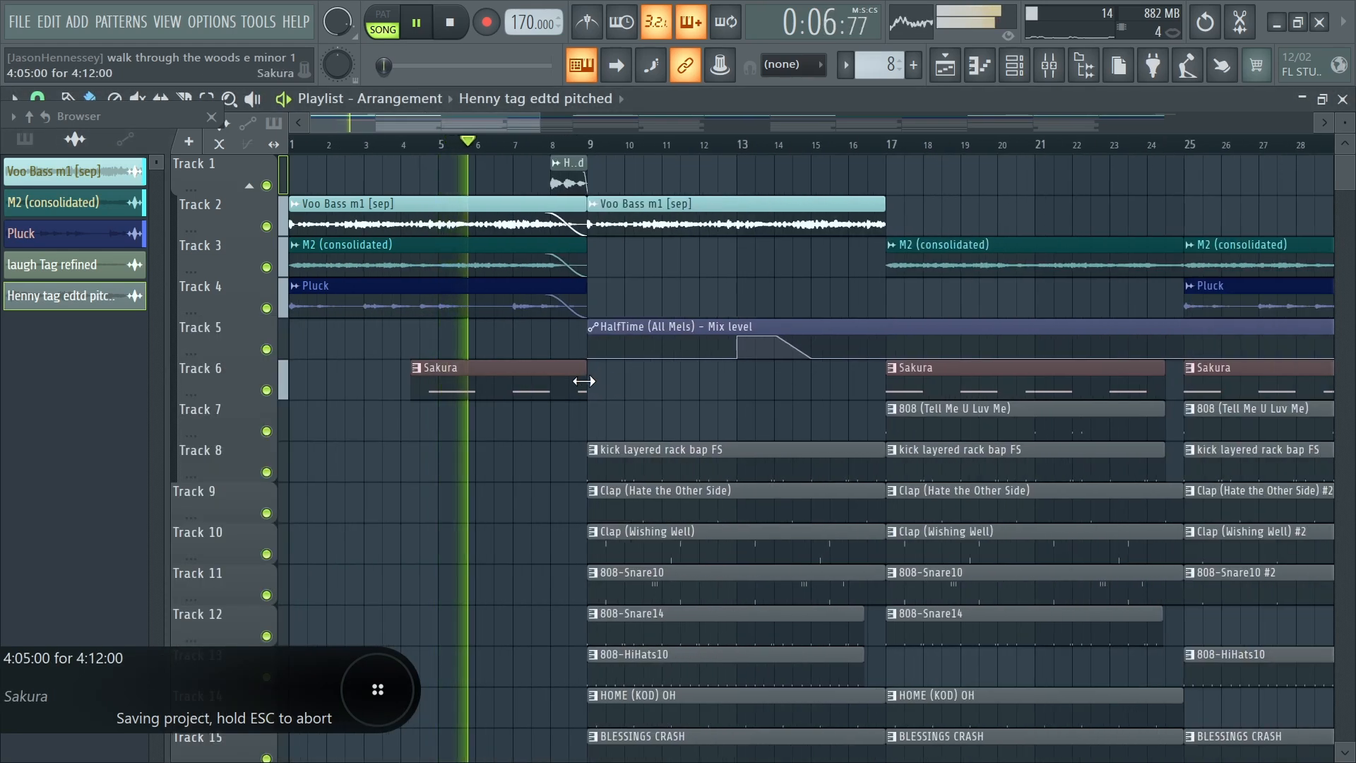
scroll(593, 384, up, 3)
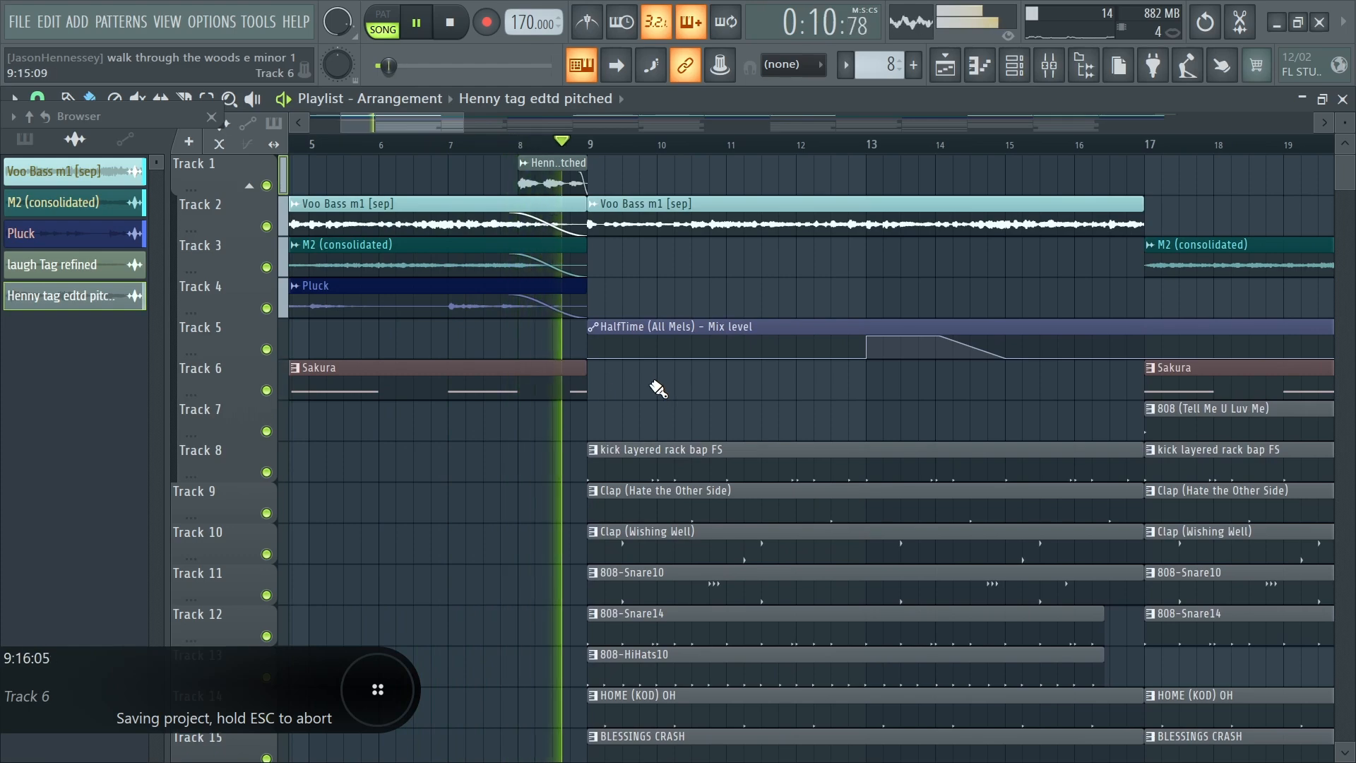
scroll(653, 388, down, 8)
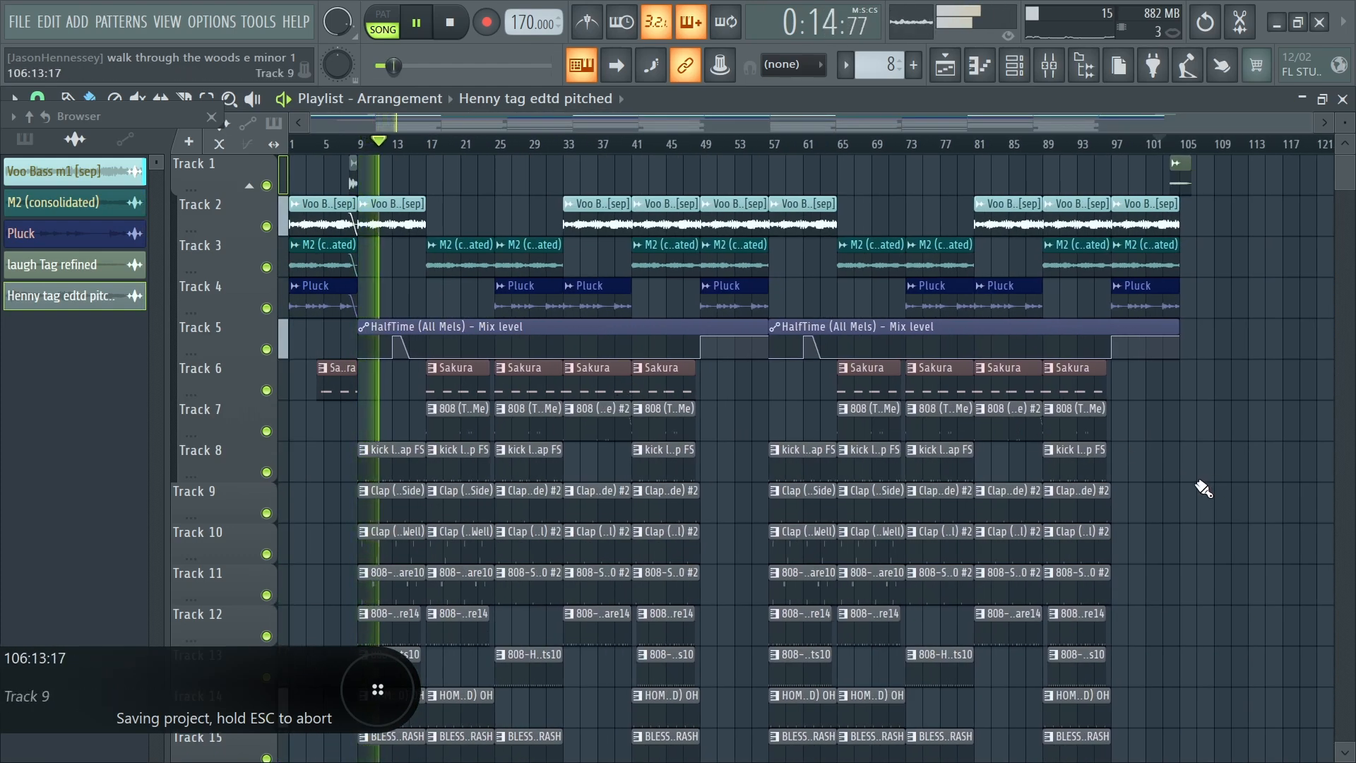
key(space)
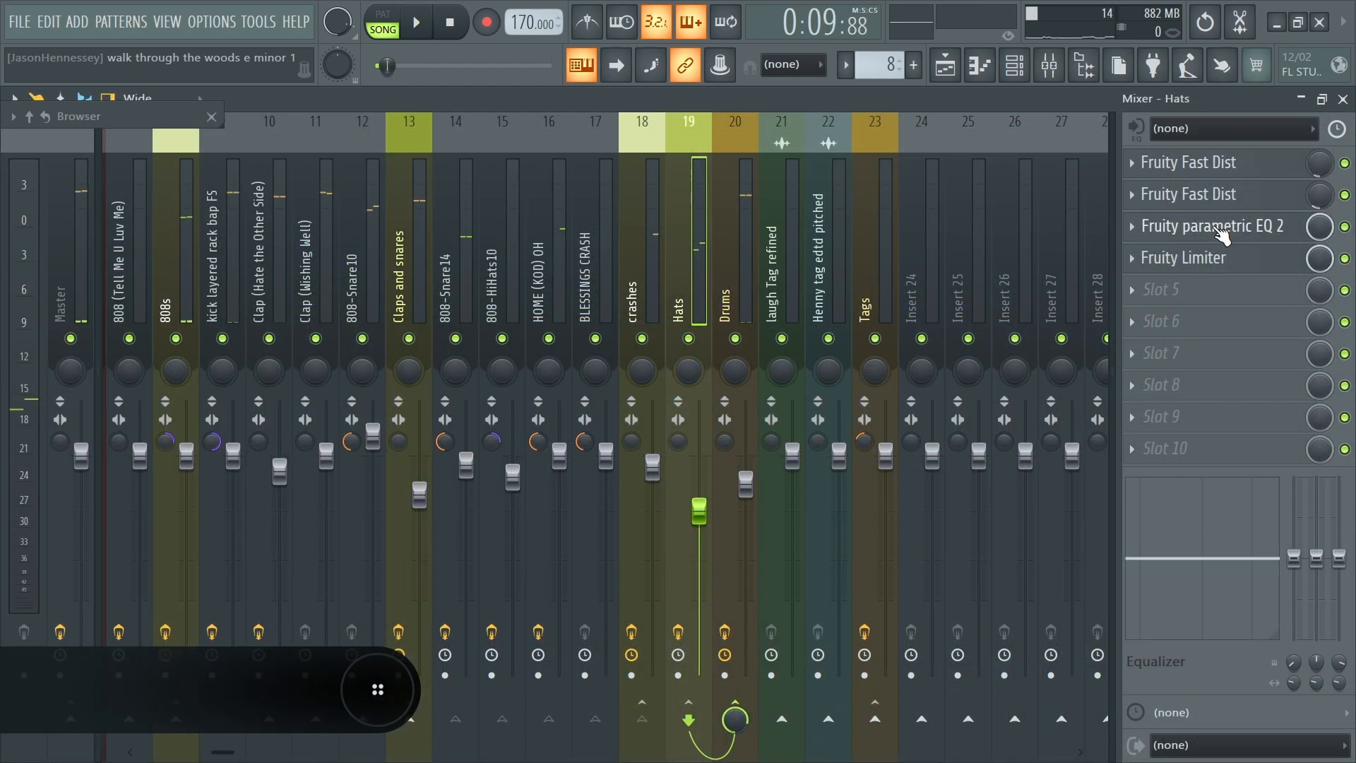
Move band 2 of the Hats mixer track's Fruity parametric EQ 2 into the treble range and listen to the result.
click(1220, 233)
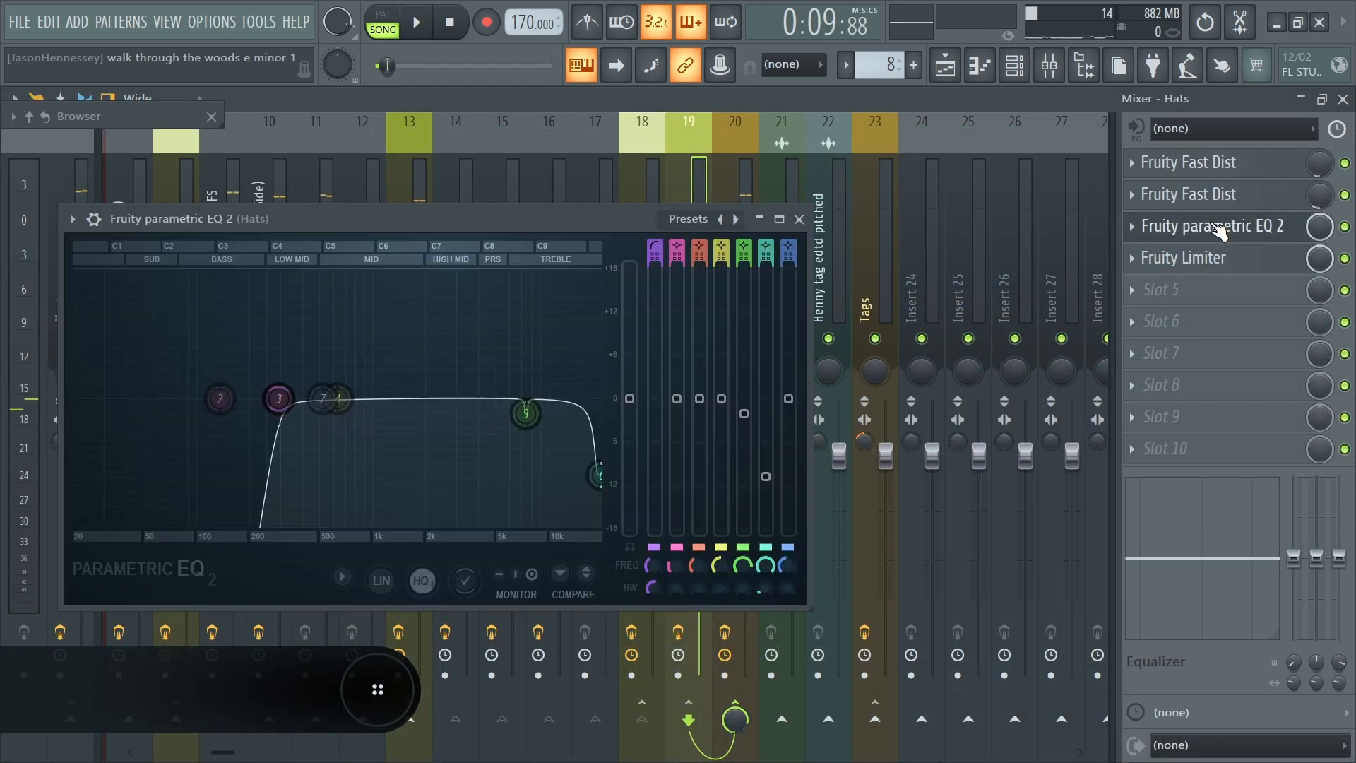
drag(515, 230, 781, 226)
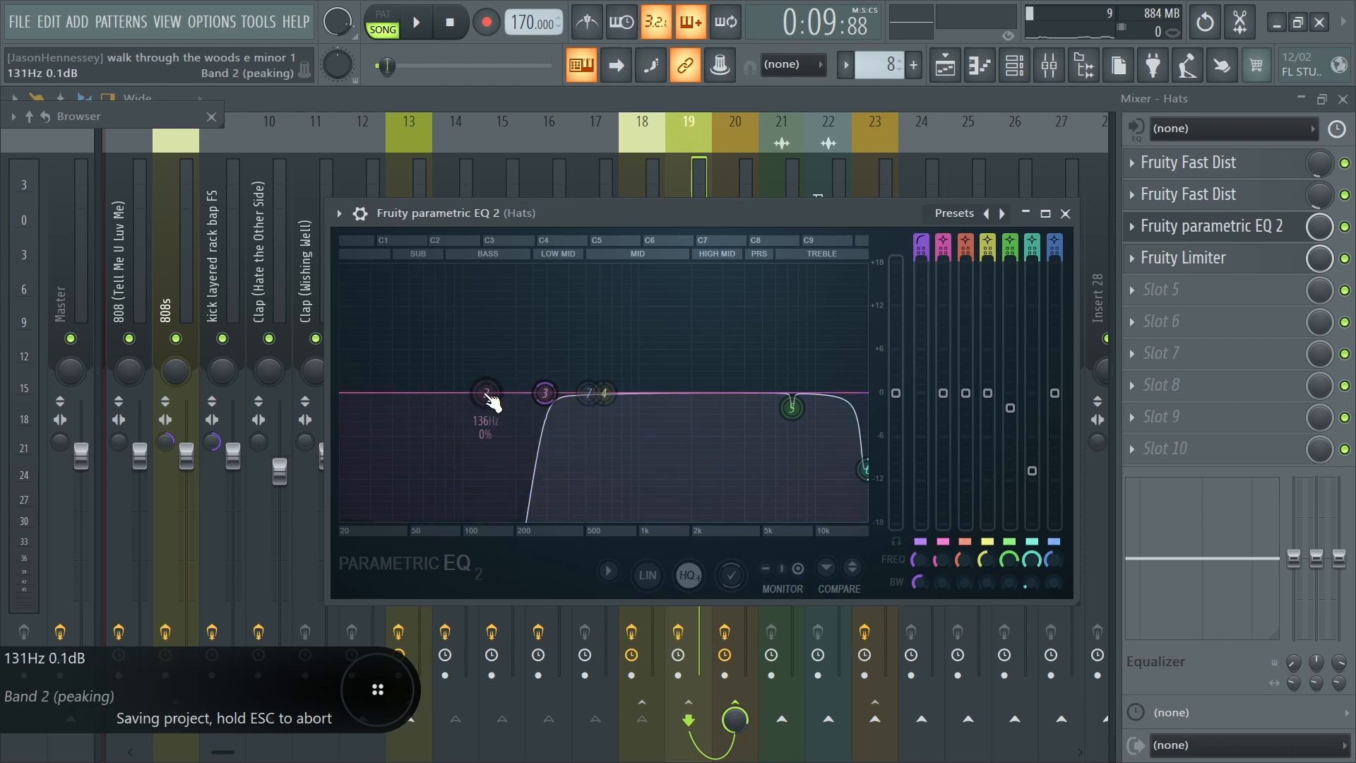
drag(482, 401, 815, 405)
scroll(815, 404, up, 2)
key(space)
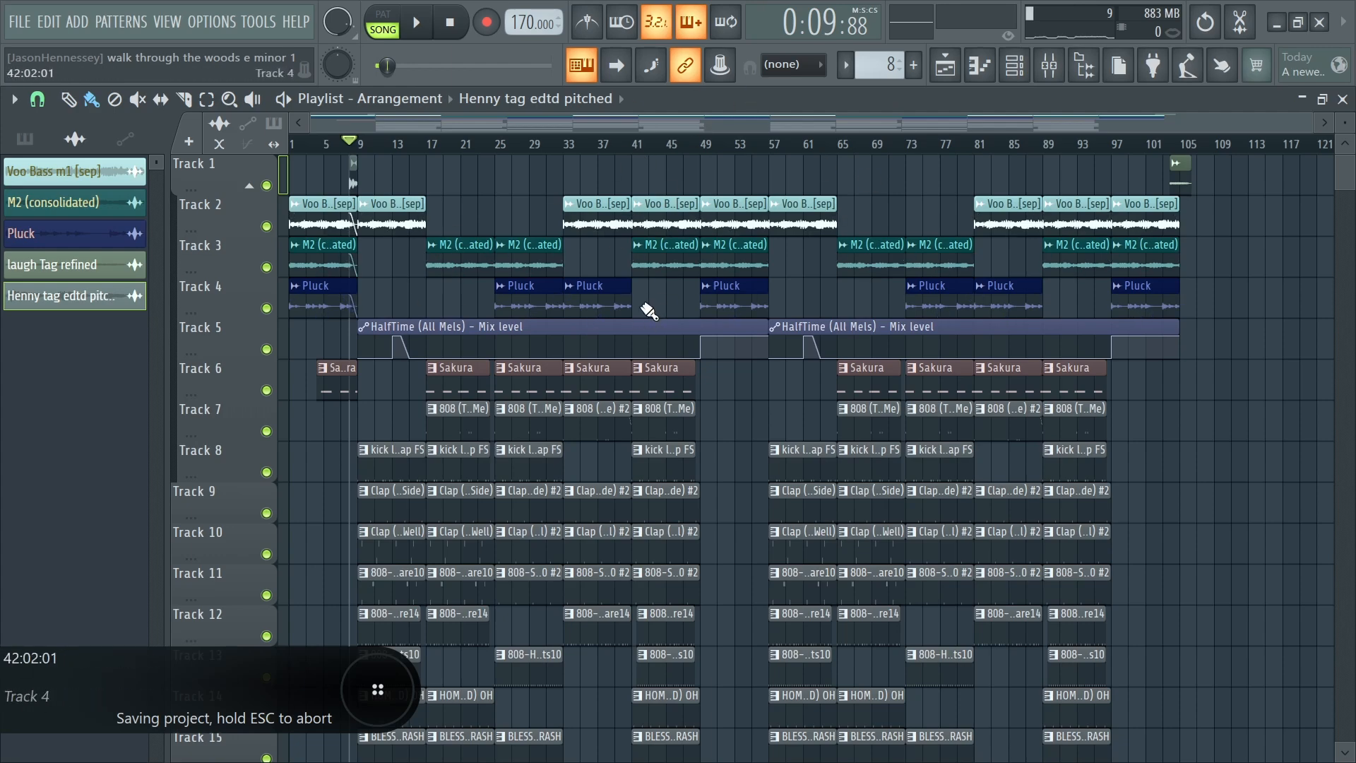
Select bars 41 to 49, play that section and check the levels across the mixer tracks.
scroll(657, 308, up, 5)
drag(514, 144, 833, 140)
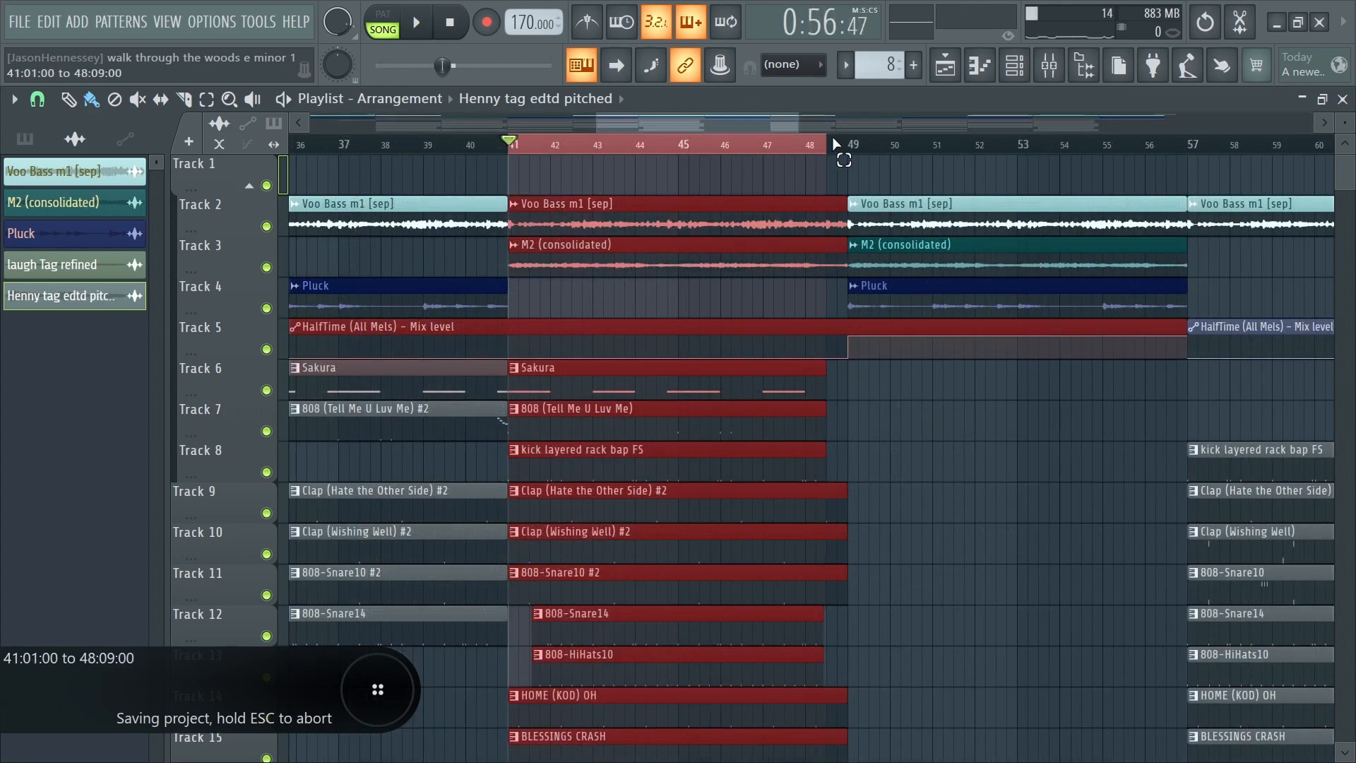
scroll(695, 192, down, 5)
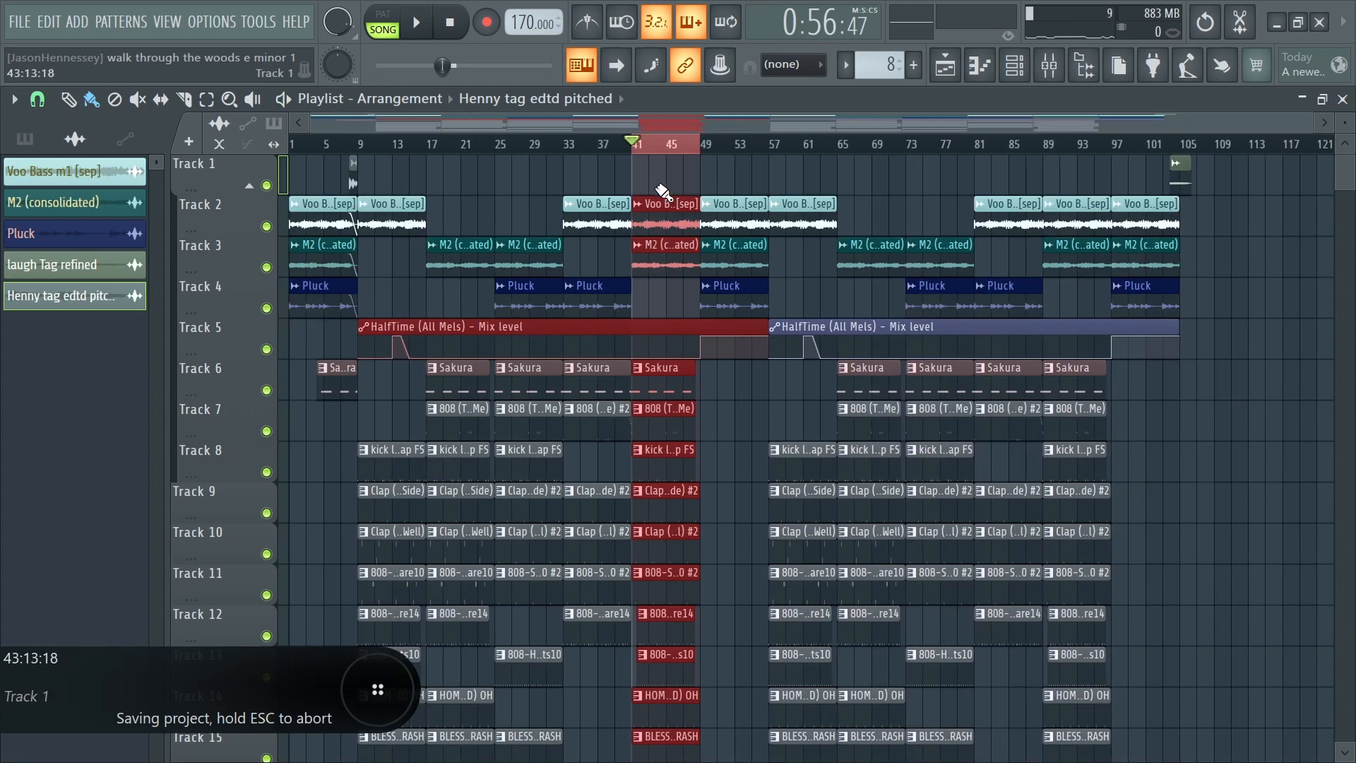
scroll(663, 194, up, 3)
scroll(687, 203, down, 3)
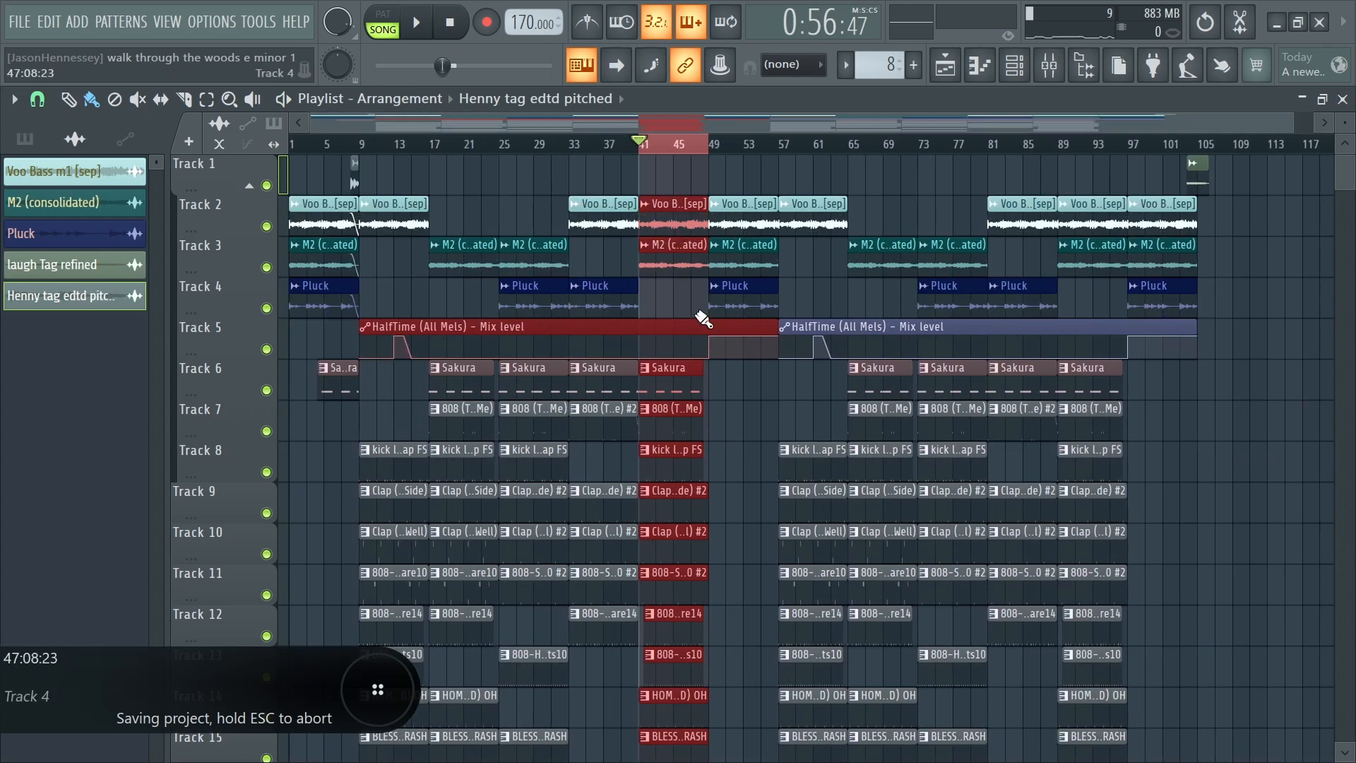
key(space)
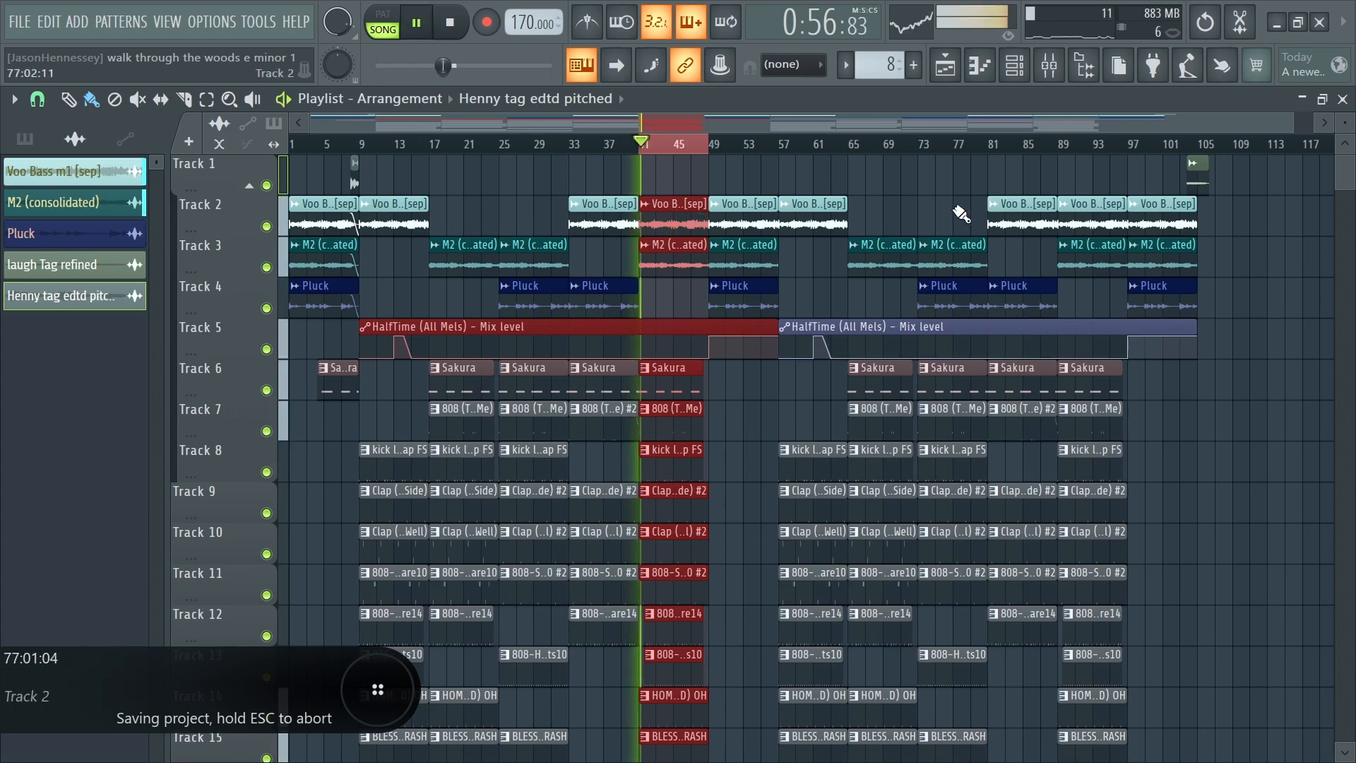
click(1050, 65)
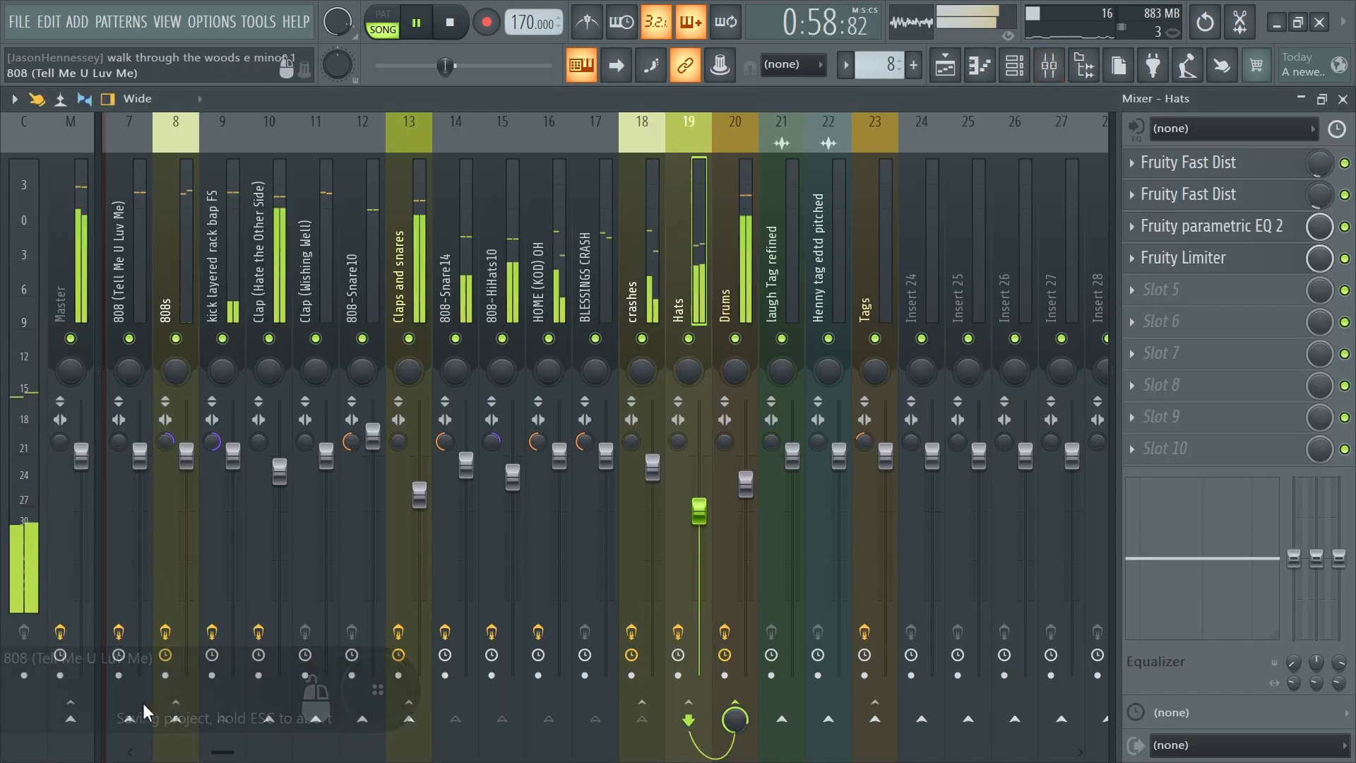
key(space)
drag(223, 752, 164, 752)
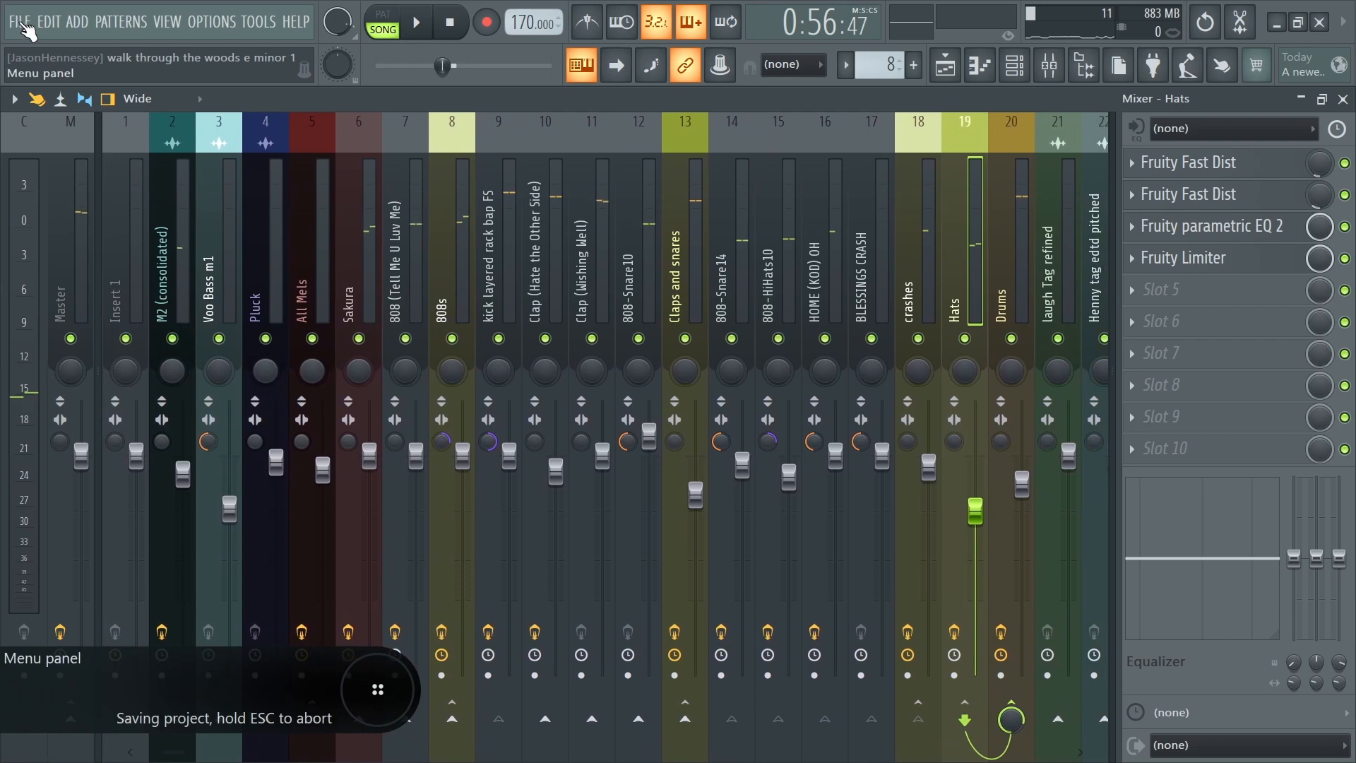
click(21, 26)
click(17, 27)
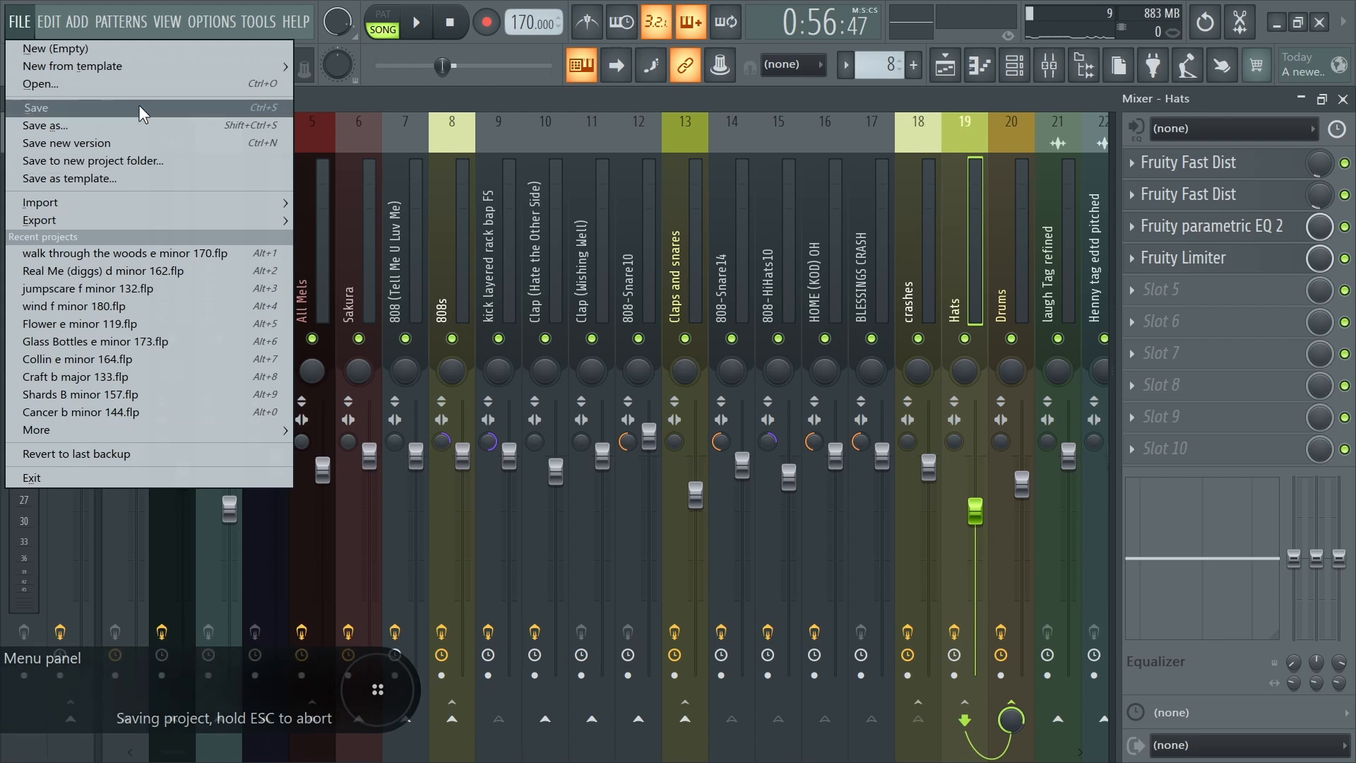
click(446, 97)
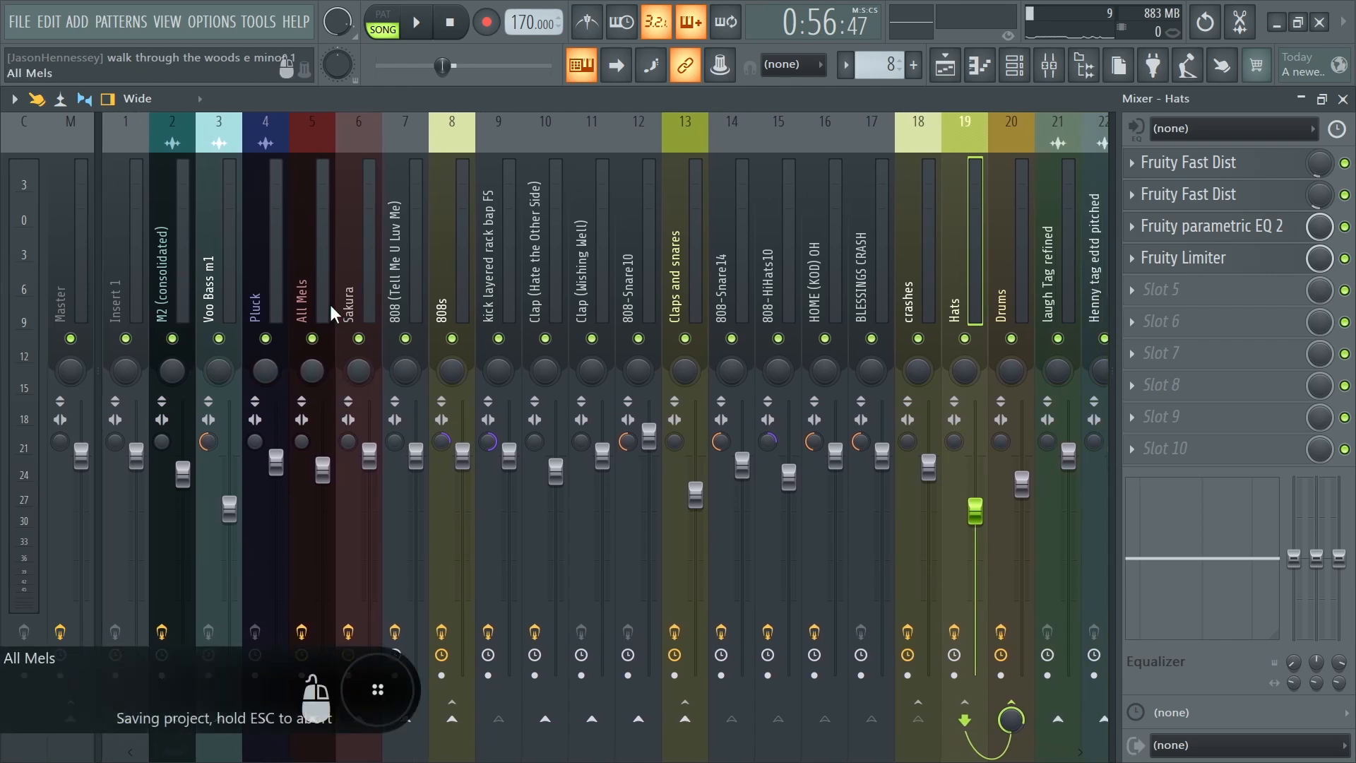
Select the All Mels, 808s, Drums and Tags mixer tracks together and route them to Insert 27.
click(317, 302)
click(157, 303)
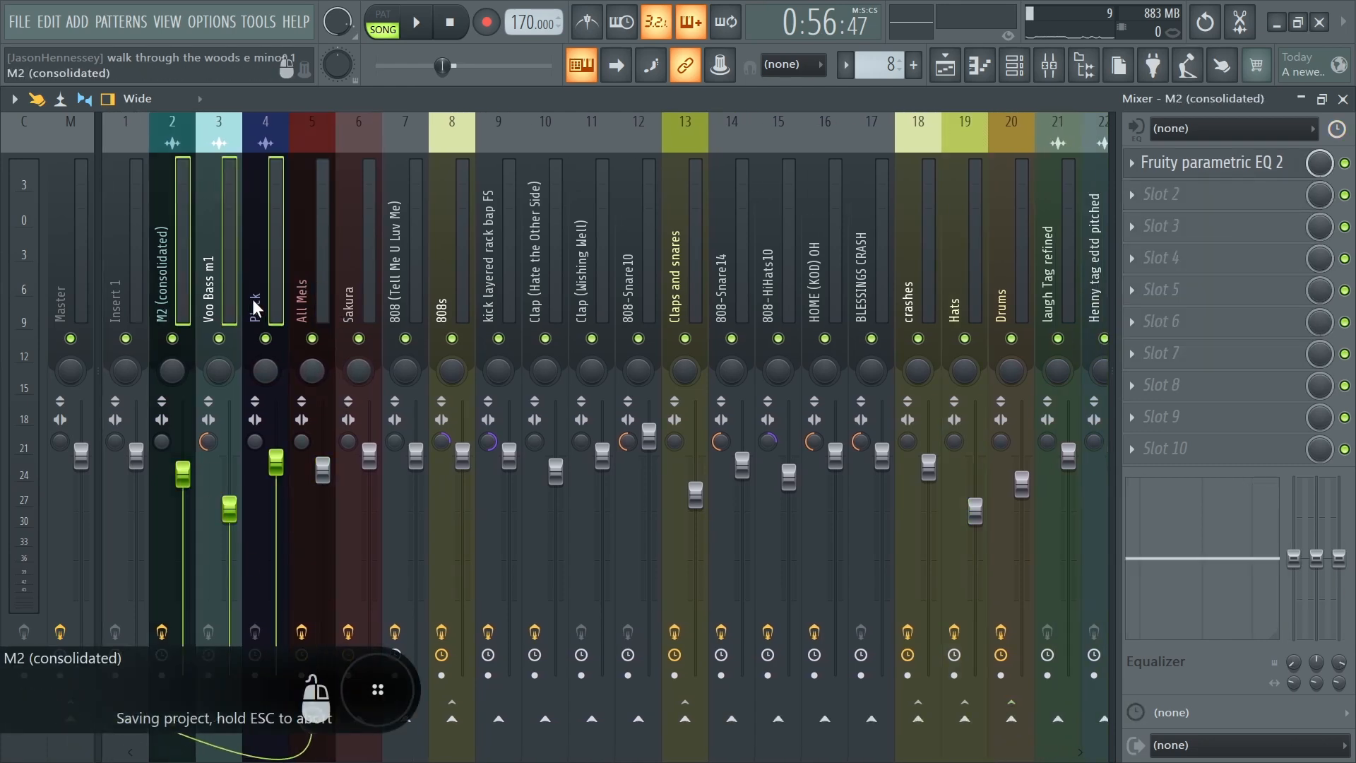
click(311, 290)
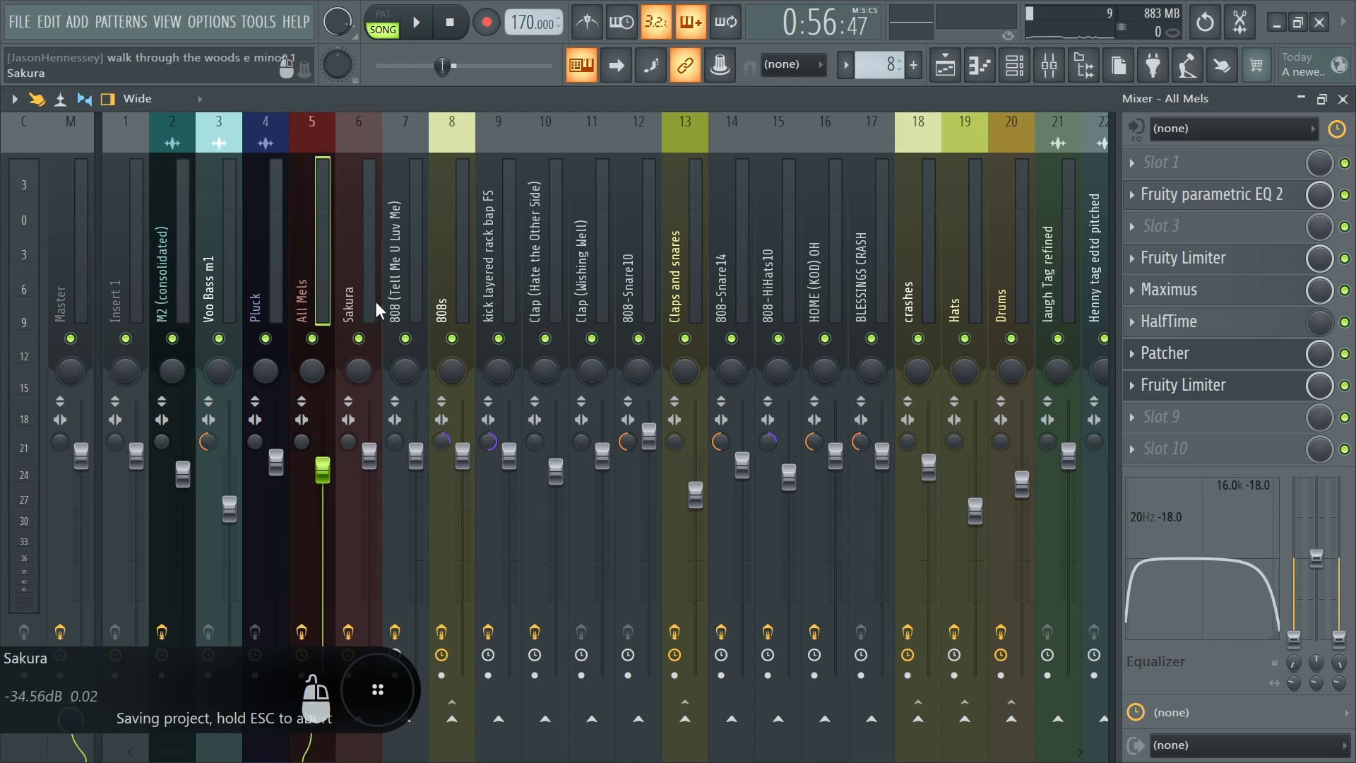
ctrl+click(457, 250)
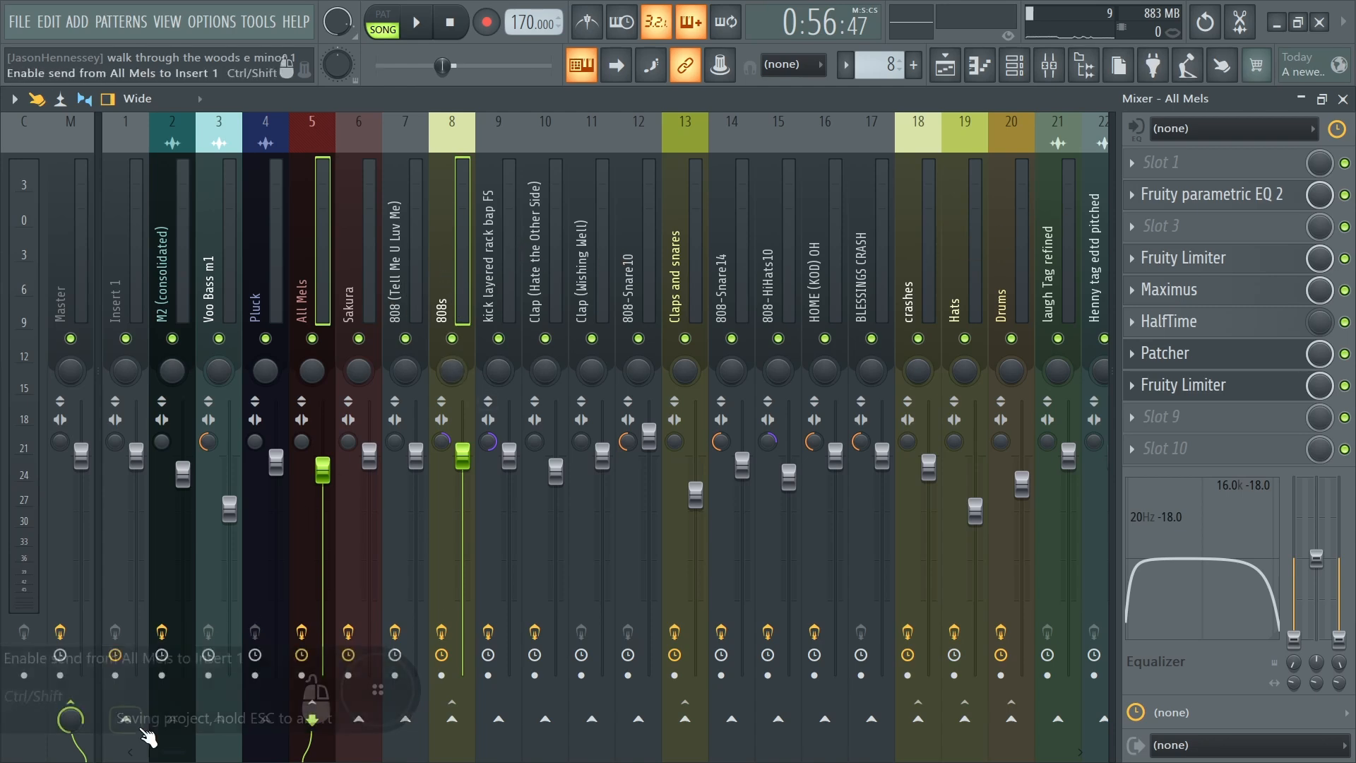
scroll(139, 744, down, 7)
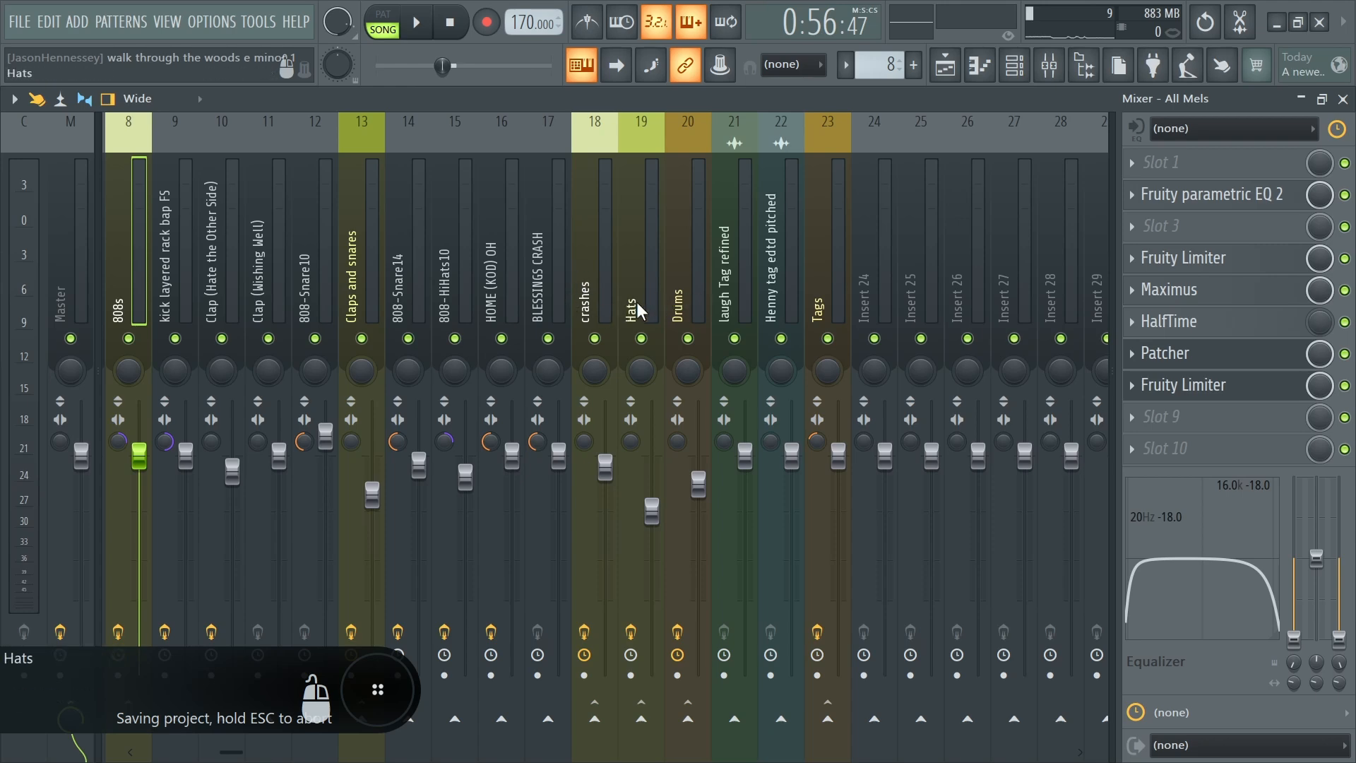
click(679, 304)
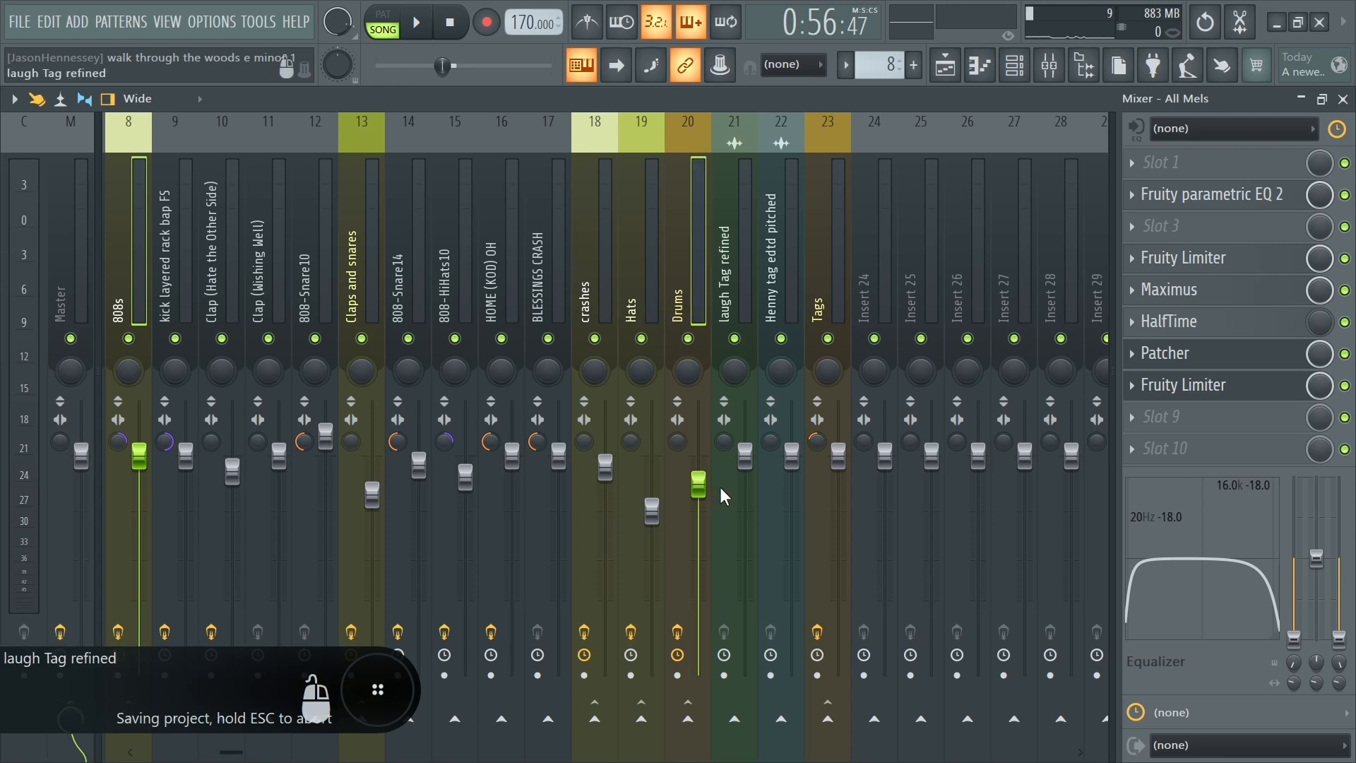
ctrl+click(821, 281)
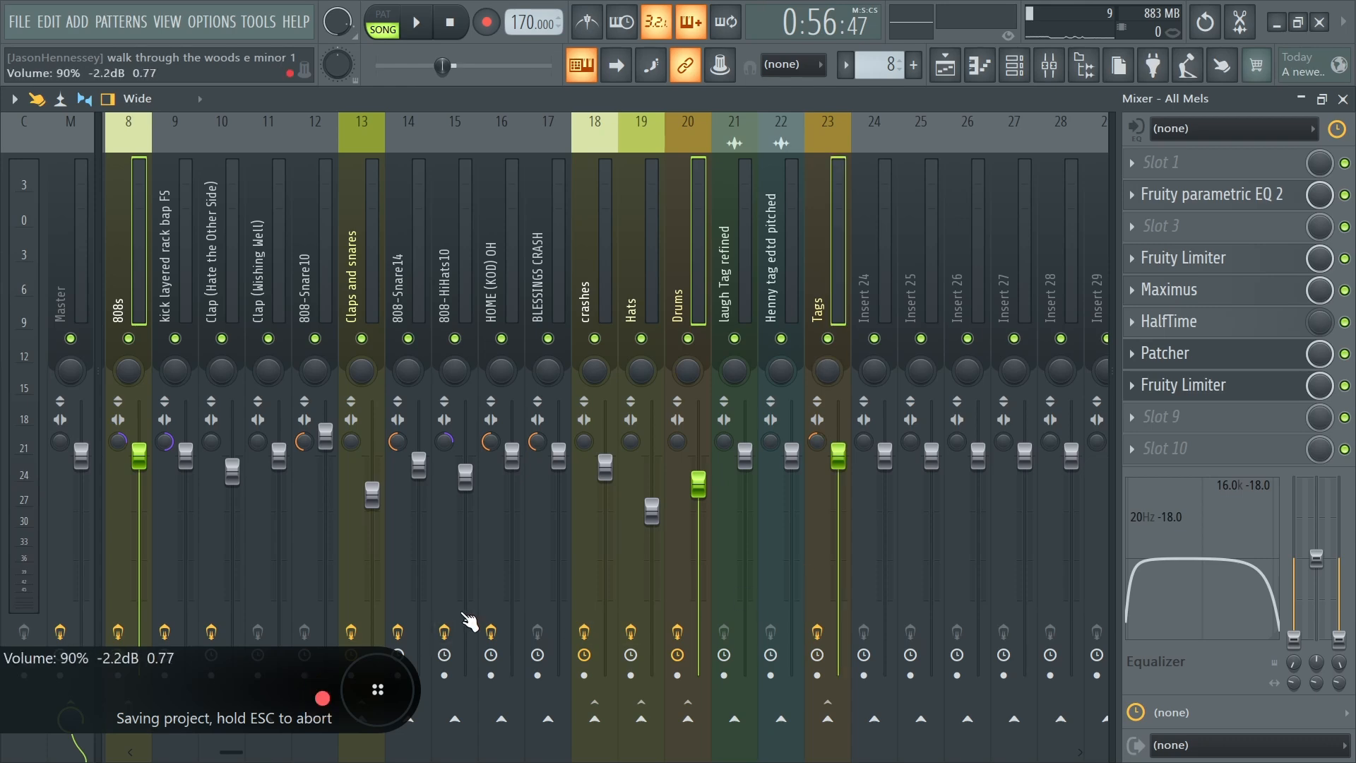
drag(232, 753, 171, 754)
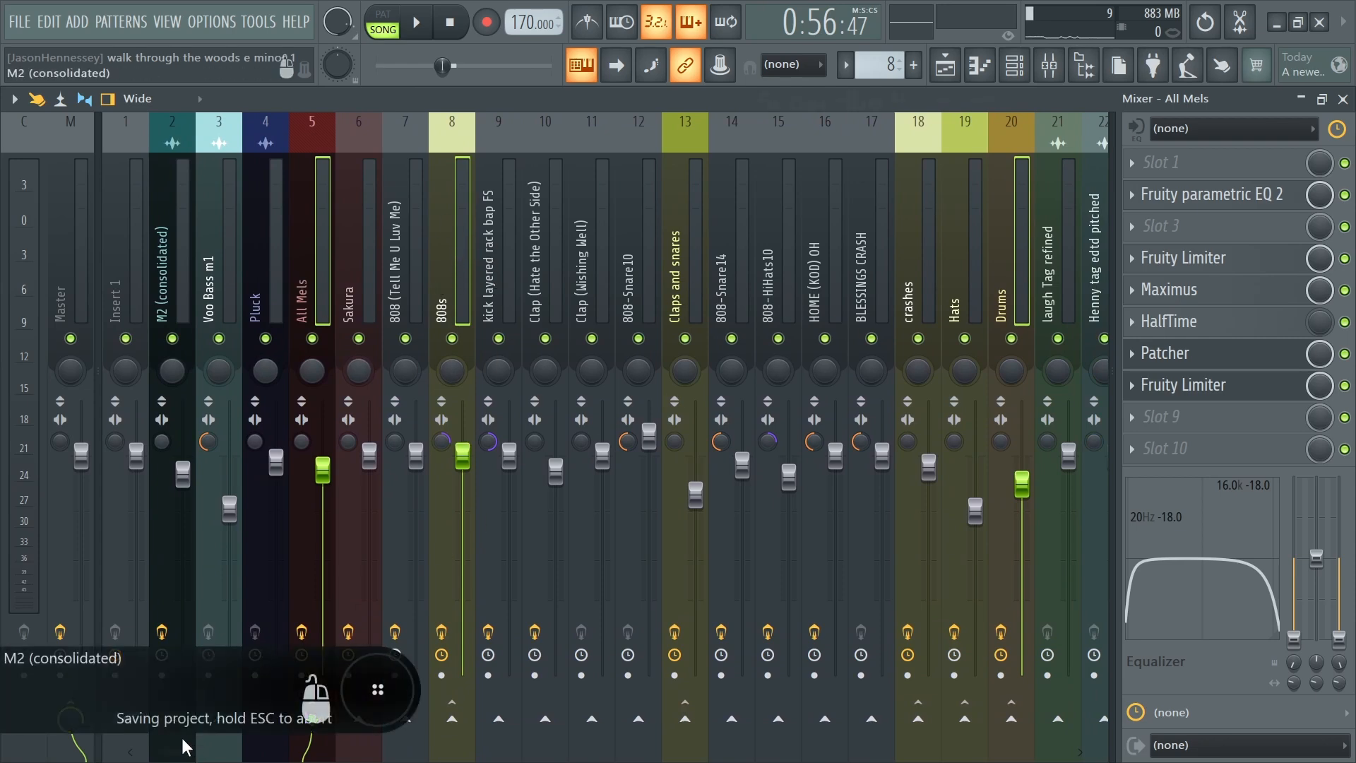
drag(172, 754, 260, 753)
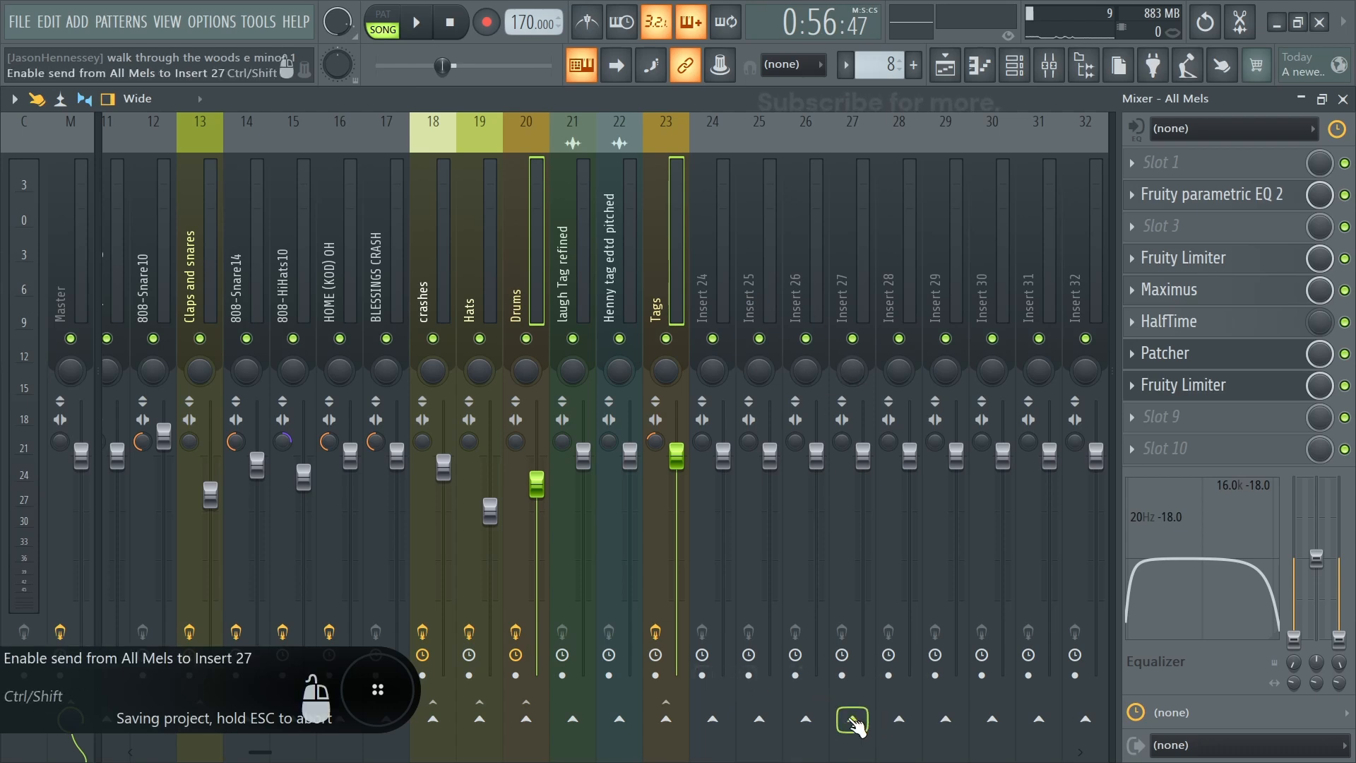
right_click(852, 719)
click(910, 702)
Load the Pre Master Chain mixer track state onto Insert 27.
click(860, 249)
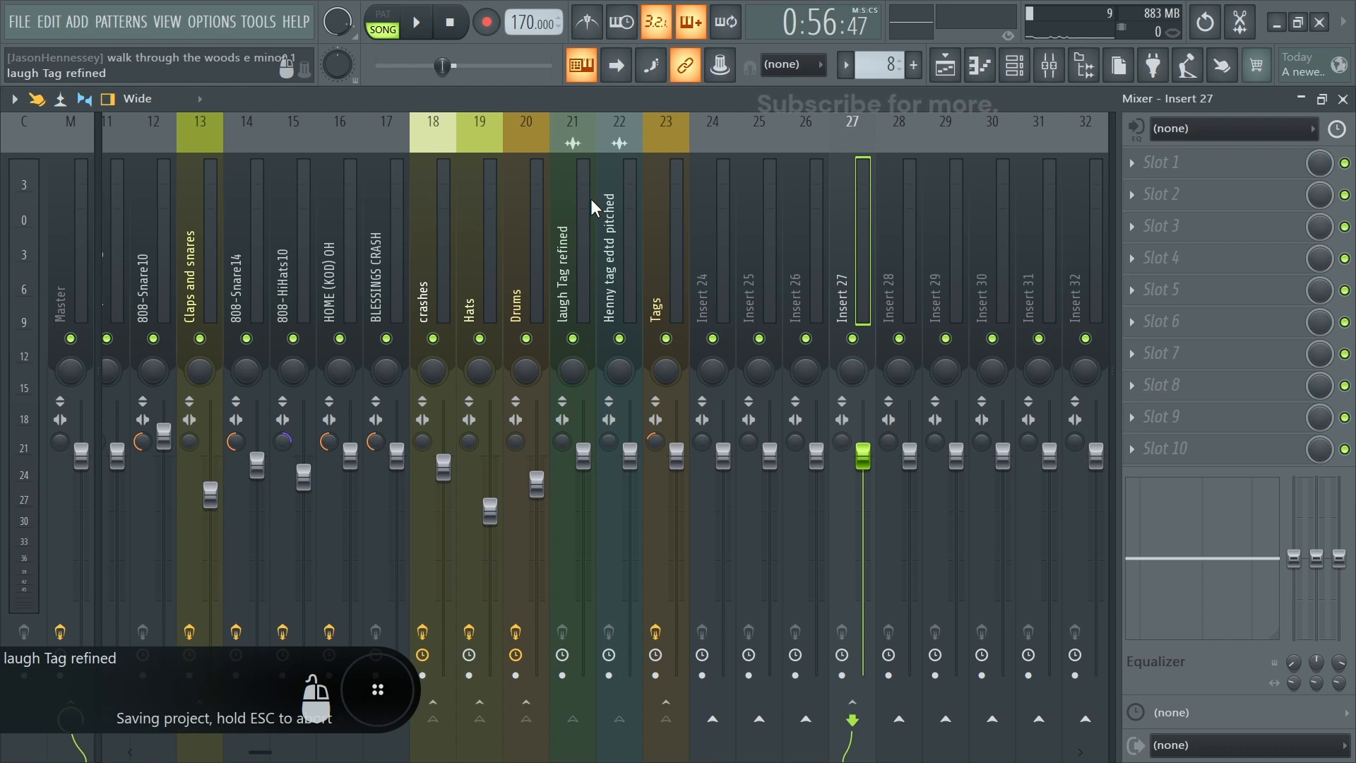
right_click(856, 268)
mouse_move(902, 253)
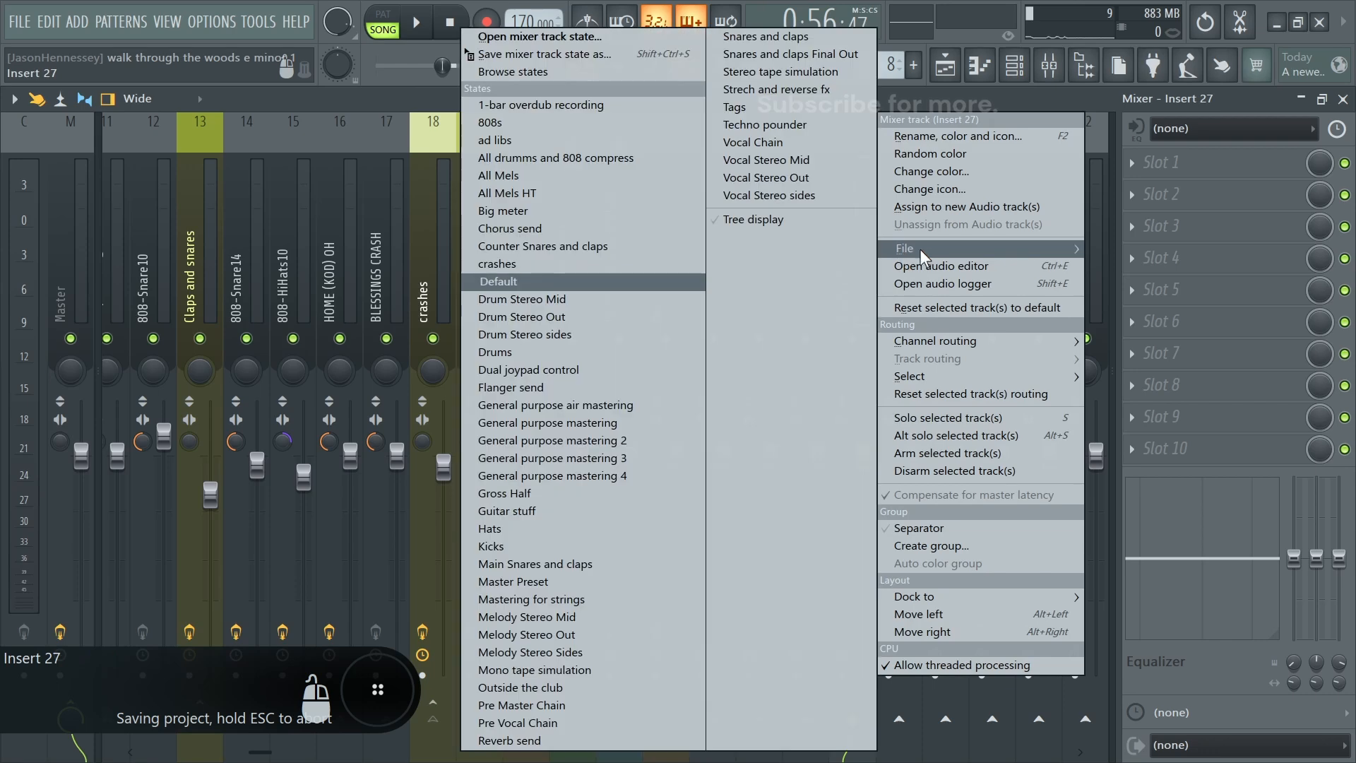
click(423, 351)
click(827, 292)
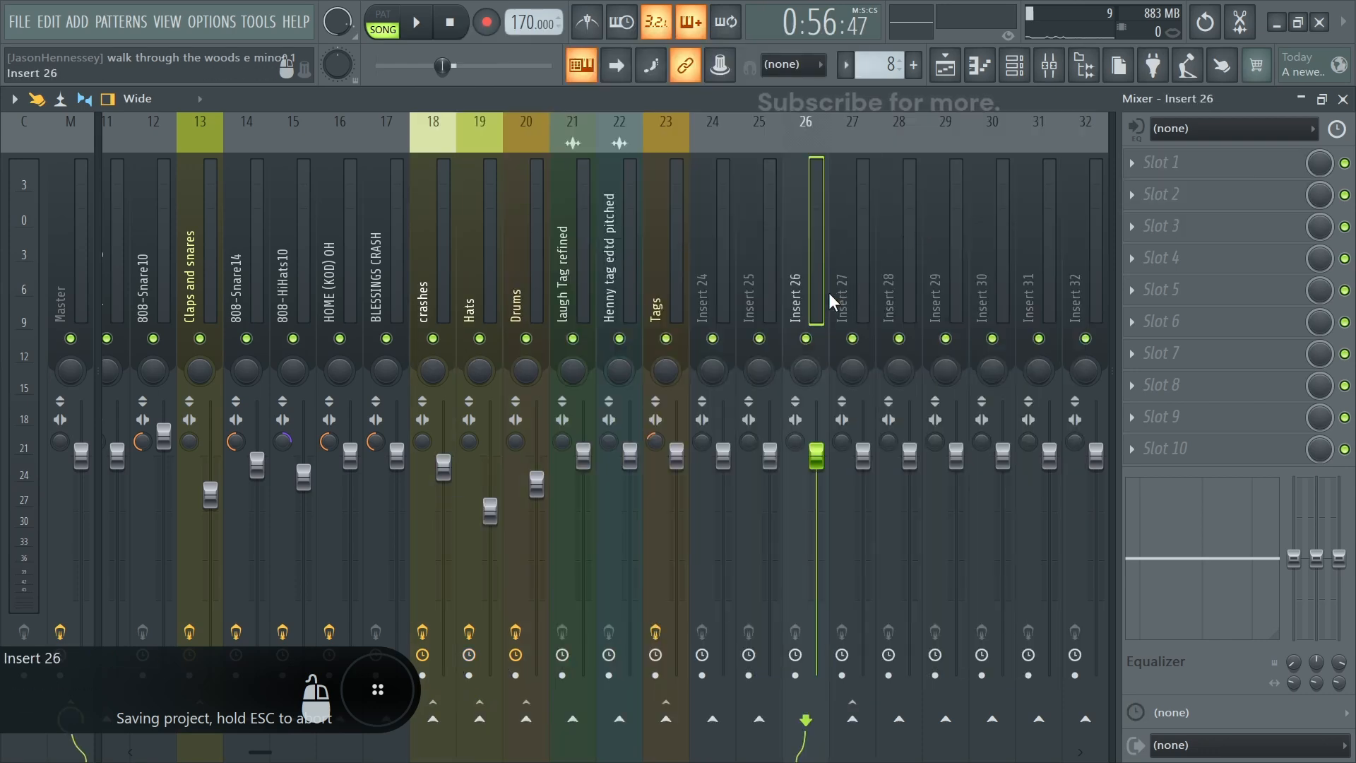
click(847, 279)
right_click(862, 276)
mouse_move(927, 245)
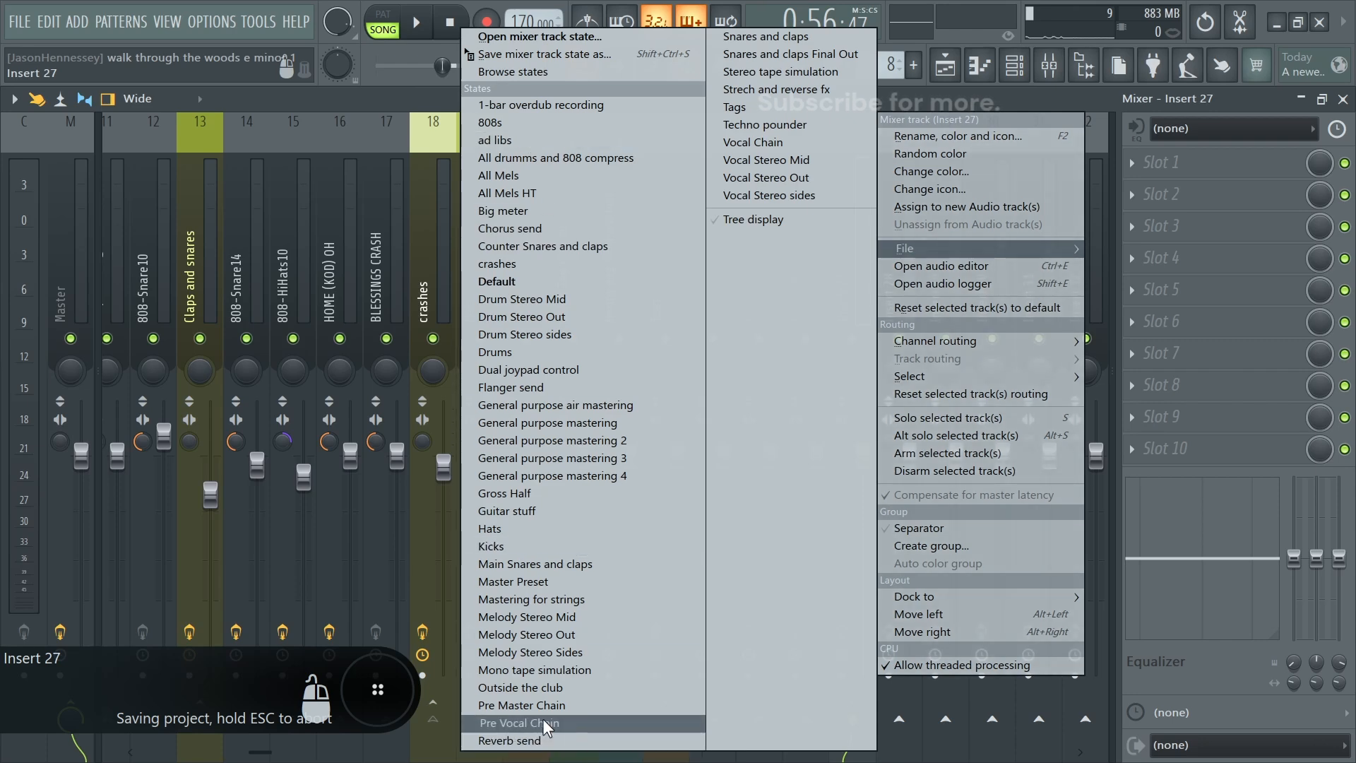
click(509, 705)
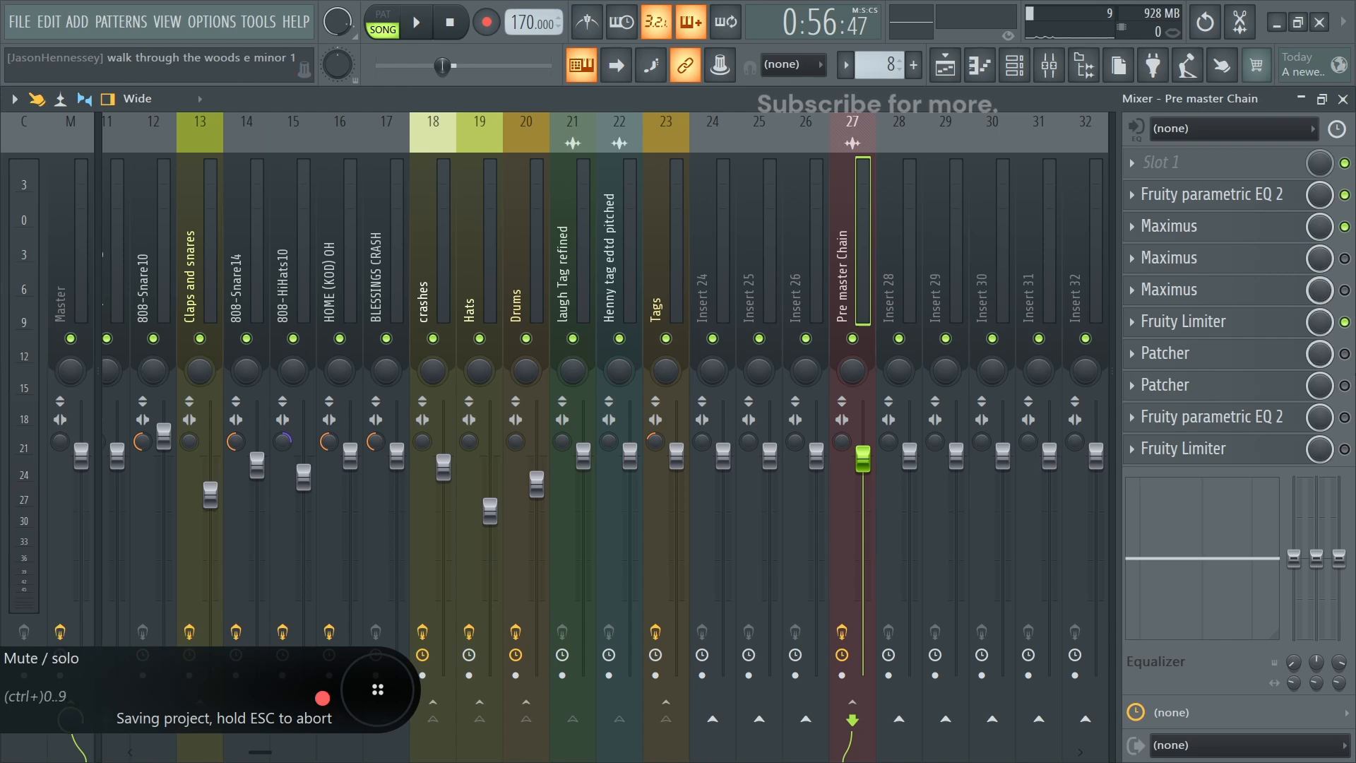
Open the first Fruity parametric EQ 2 on the Pre master Chain track, listen to the section through it and save the project.
click(1269, 197)
key(space)
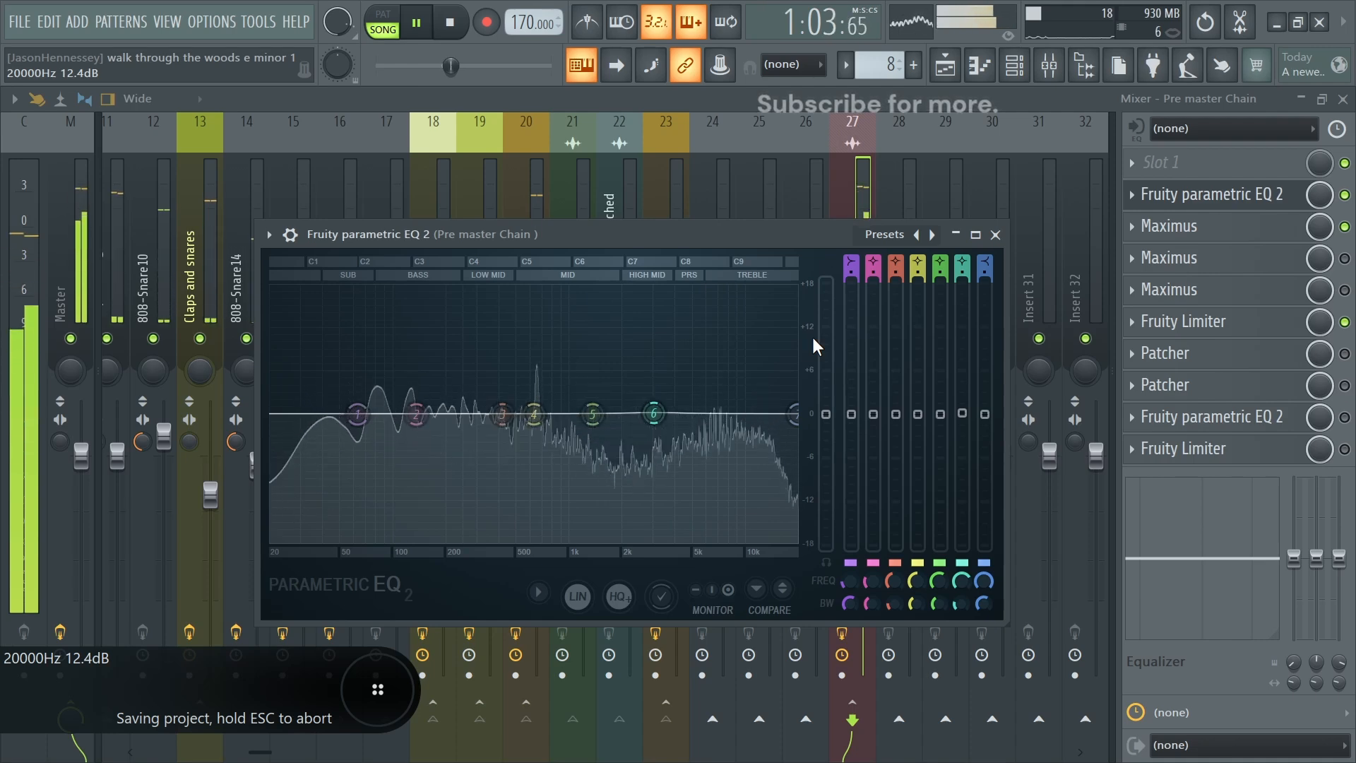
key(space)
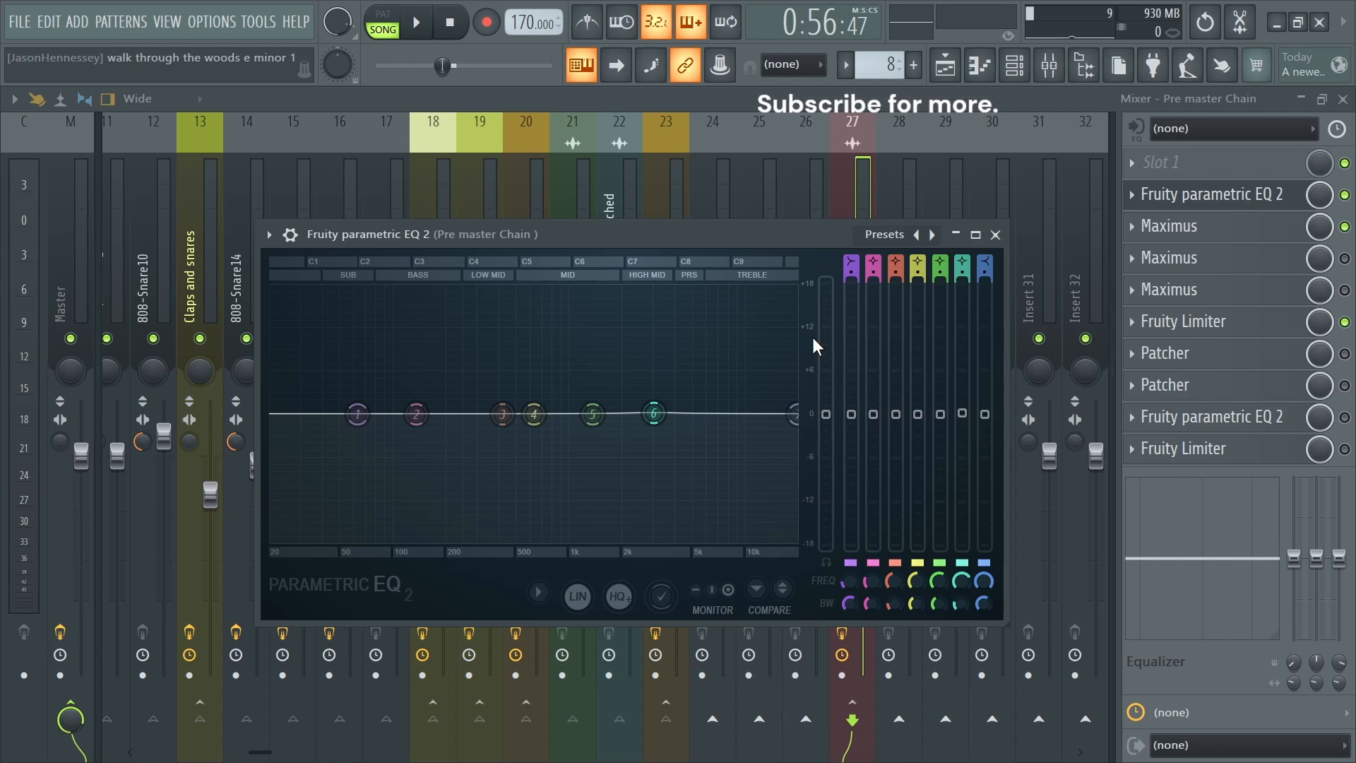
key(ctrl+s)
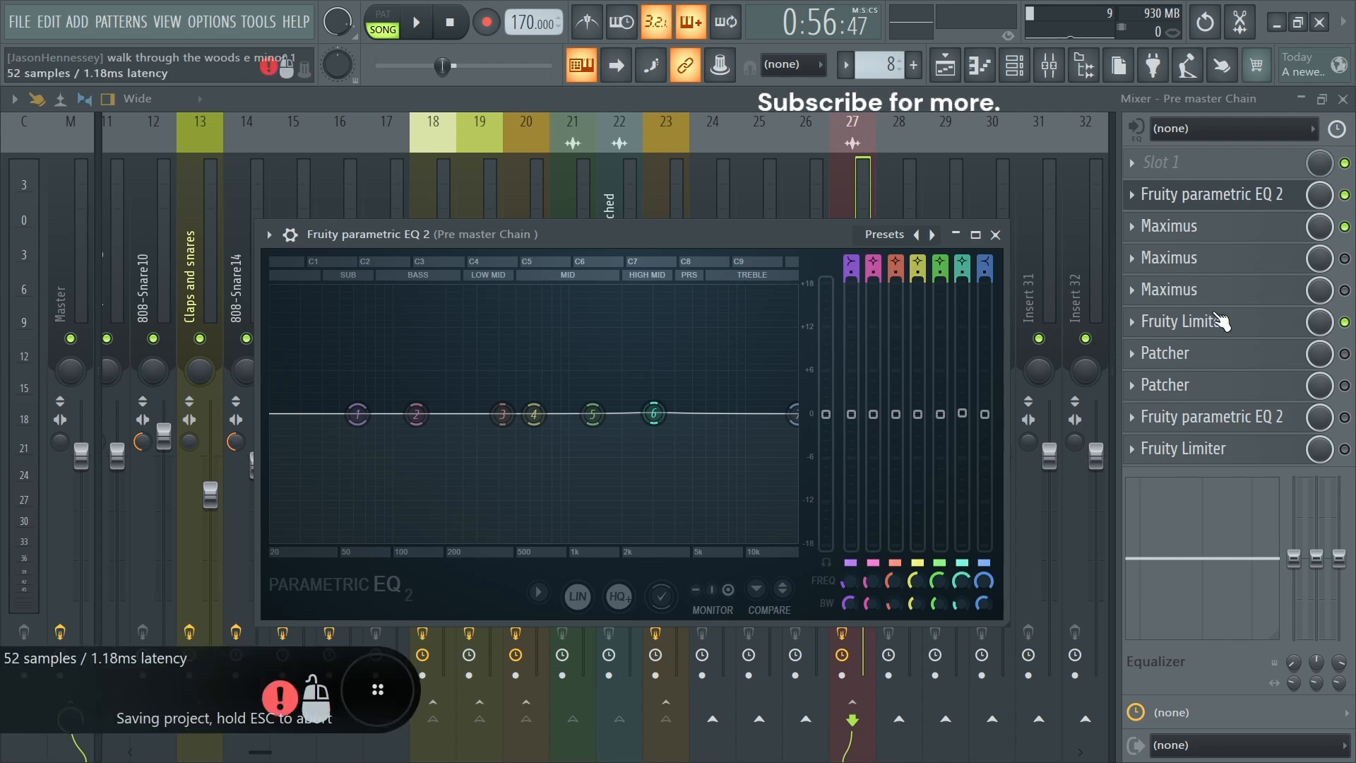
During playback, cut the EQ's extremes by lowering band 1 at about 20 Hz and band 7 at the treble end, steepening both filters.
key(space)
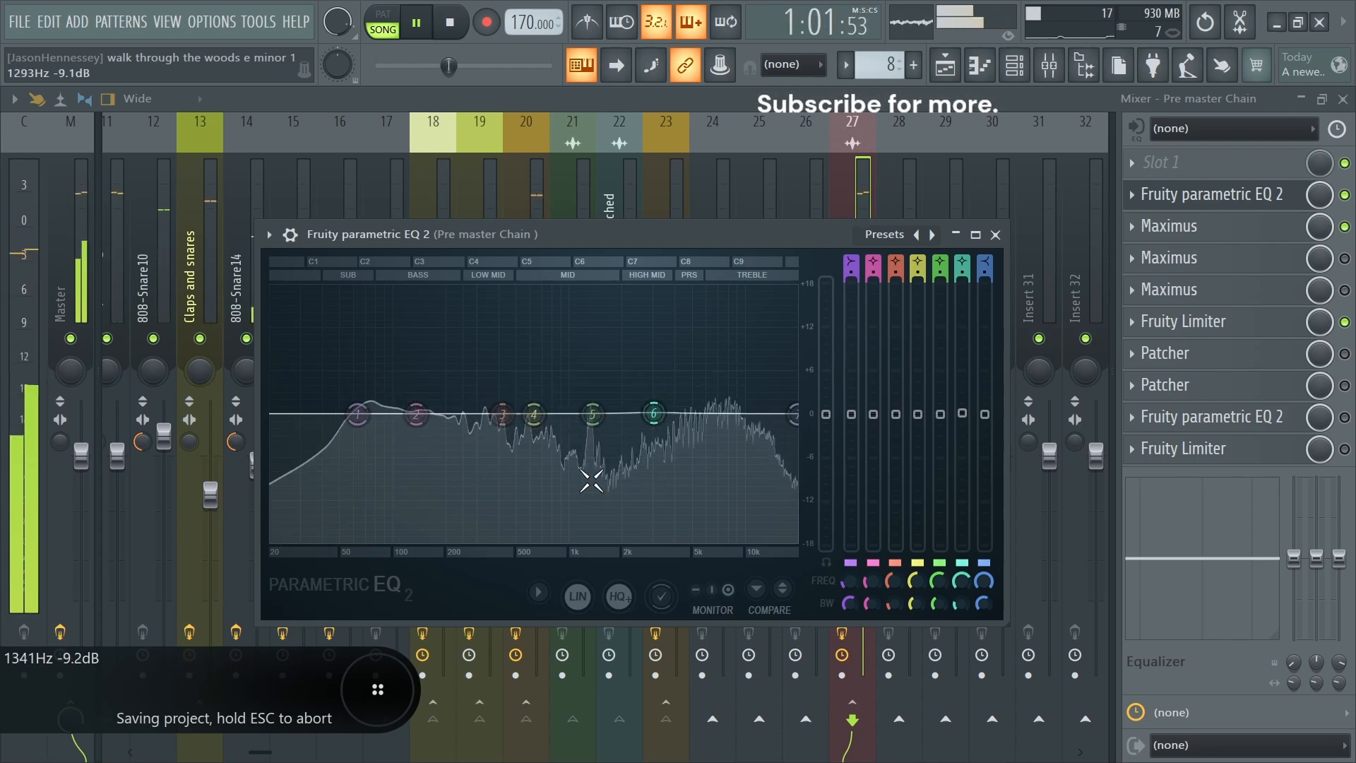
drag(357, 413, 271, 489)
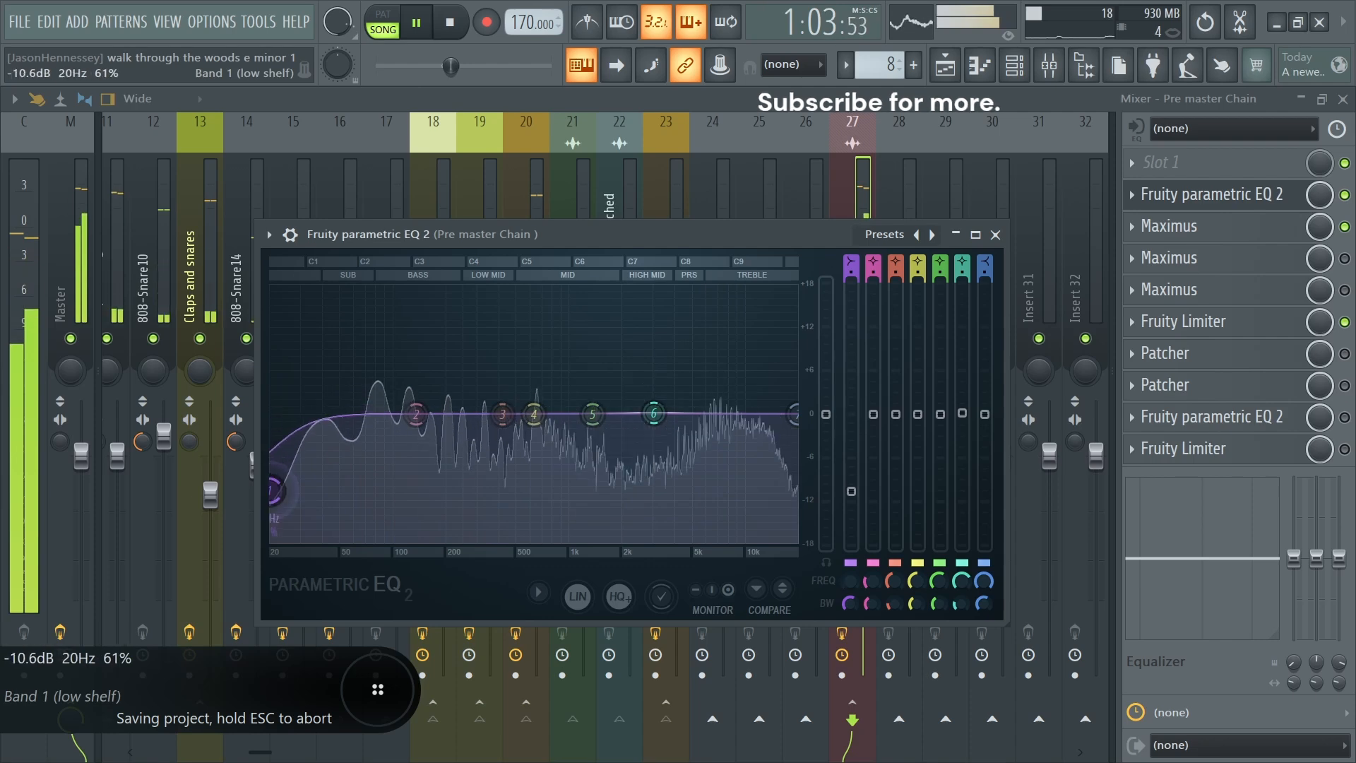
drag(795, 414, 793, 537)
drag(985, 273, 984, 243)
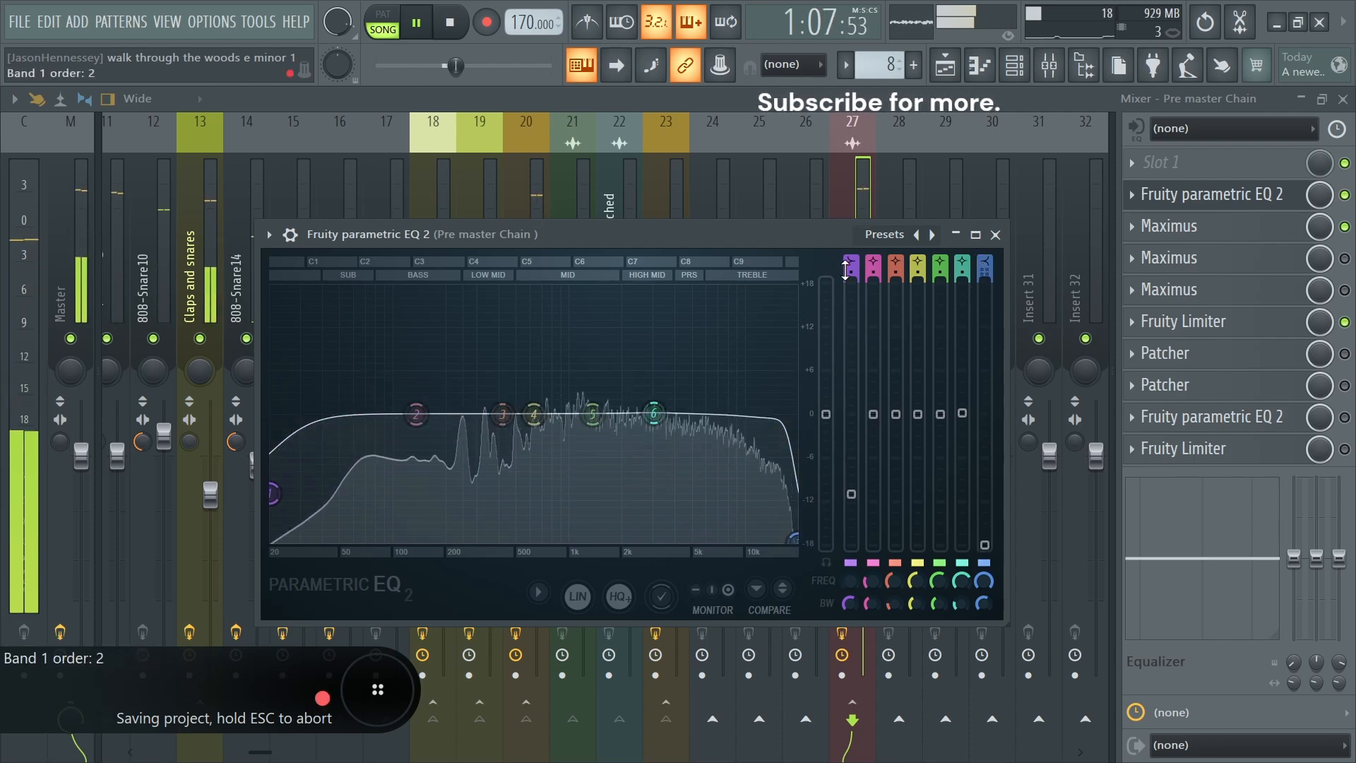
drag(851, 273, 851, 243)
mouse_move(272, 495)
mouse_down()
mouse_move(273, 533)
mouse_move(278, 521)
mouse_up()
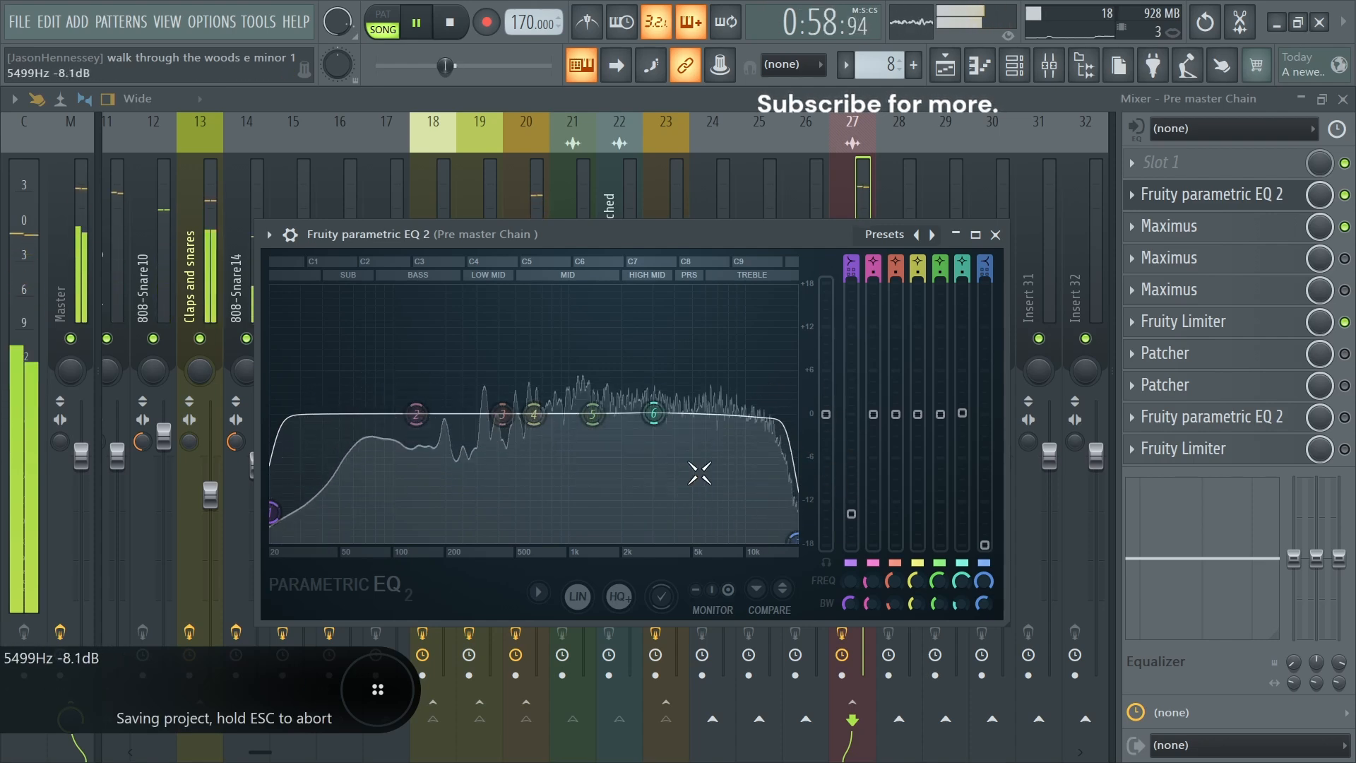
key(space)
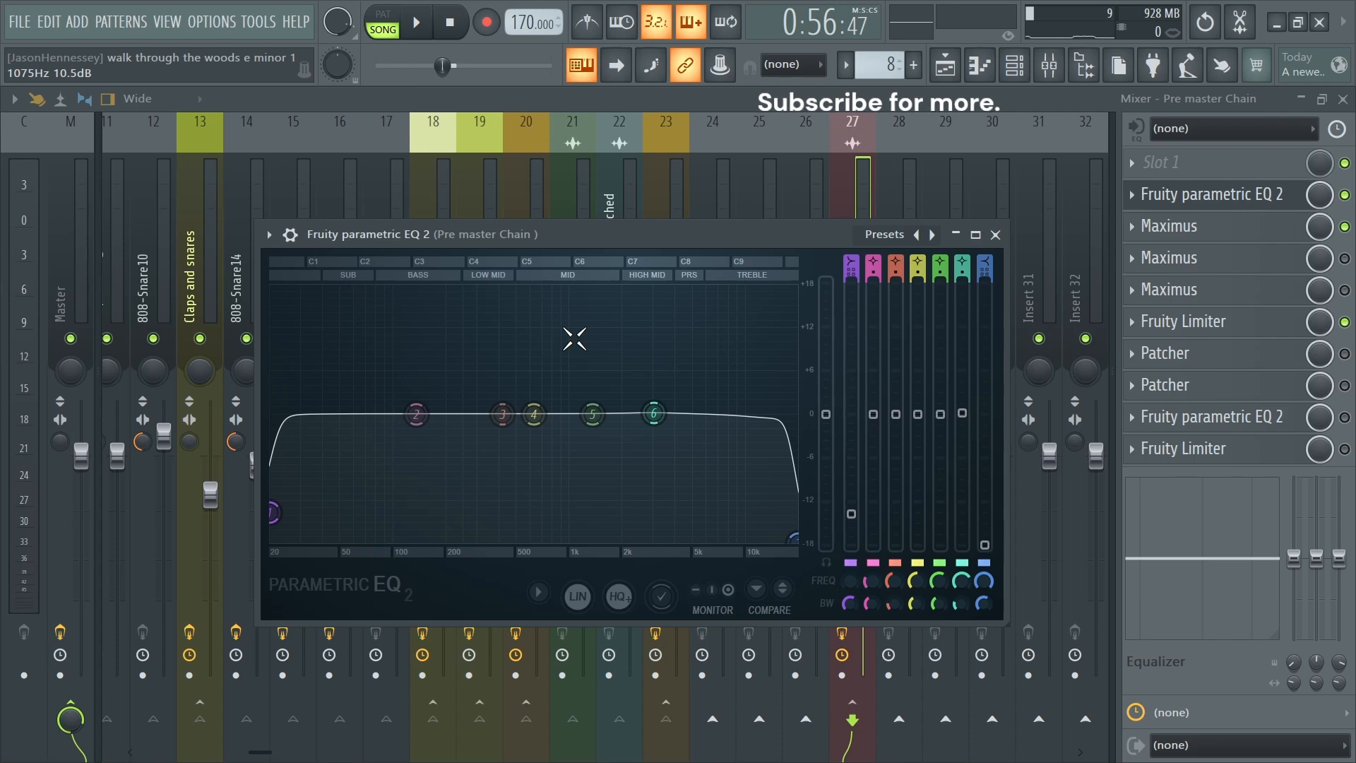
Save the project and close the Pre master Chain's parametric EQ.
key(ctrl+s)
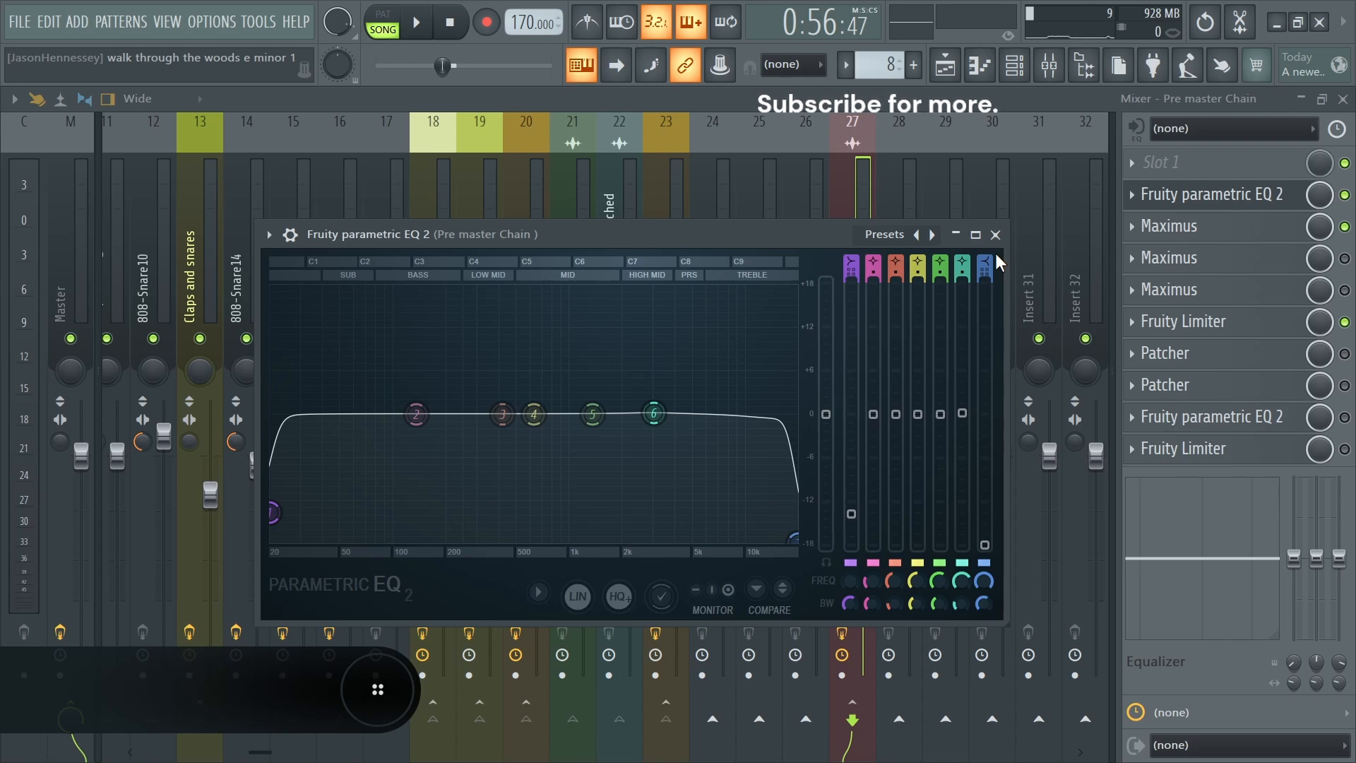
key(ctrl+s)
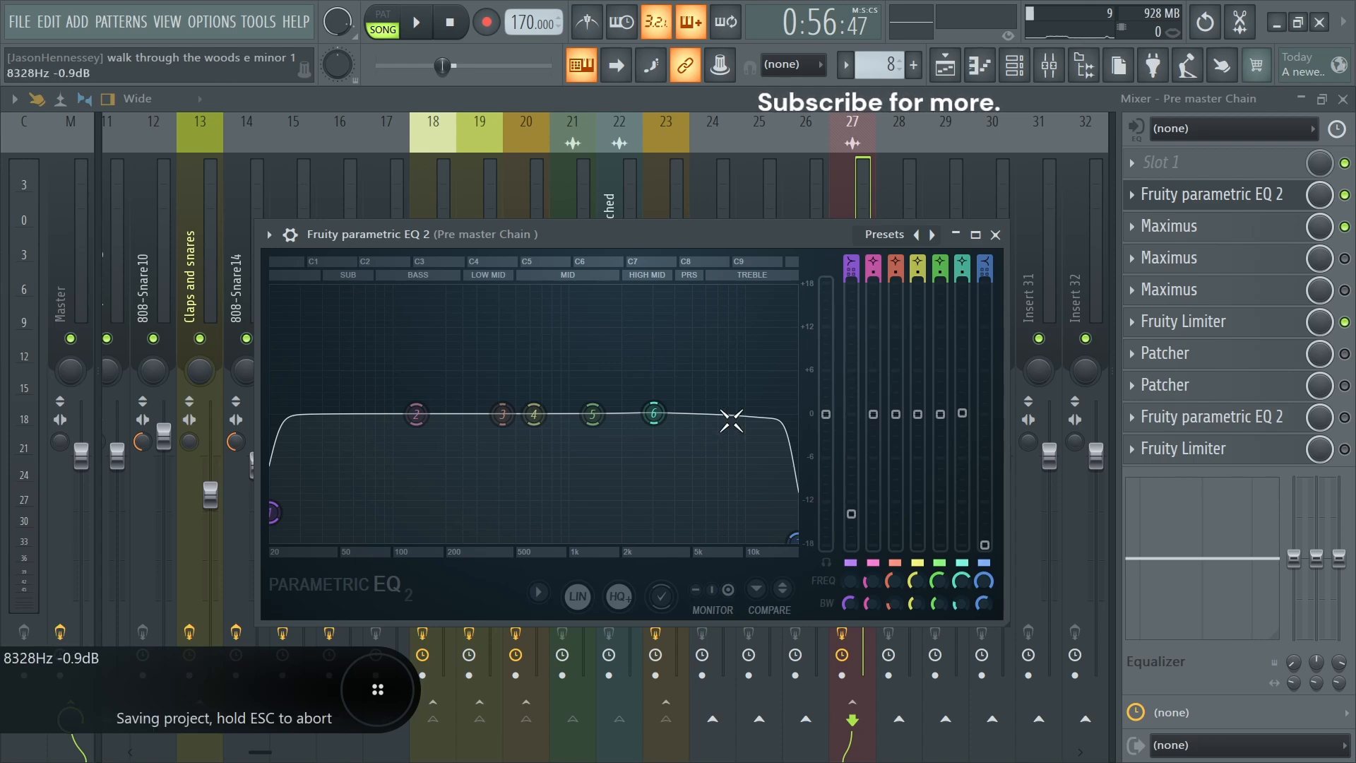
click(995, 234)
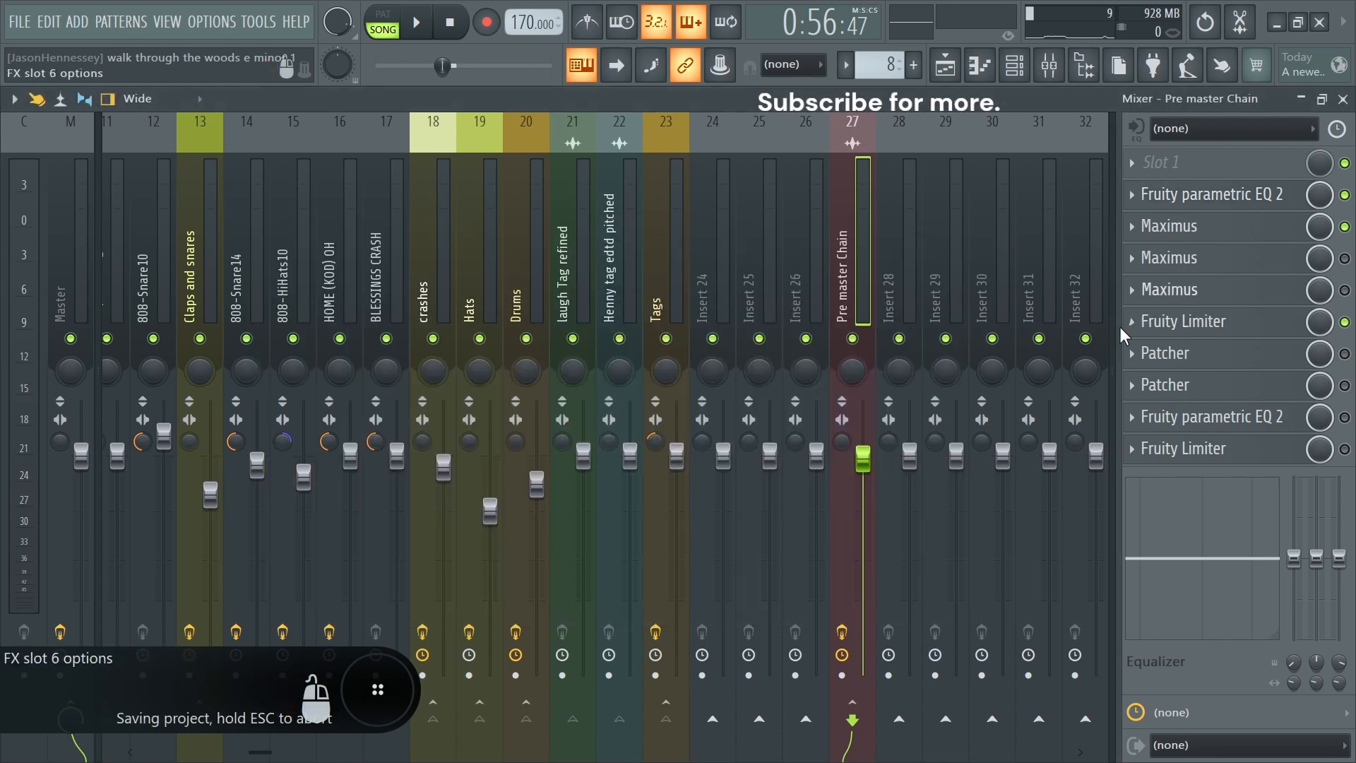
Check the Master track's effect slots, then review the parametric EQ curve on the Pre master Chain track.
click(73, 292)
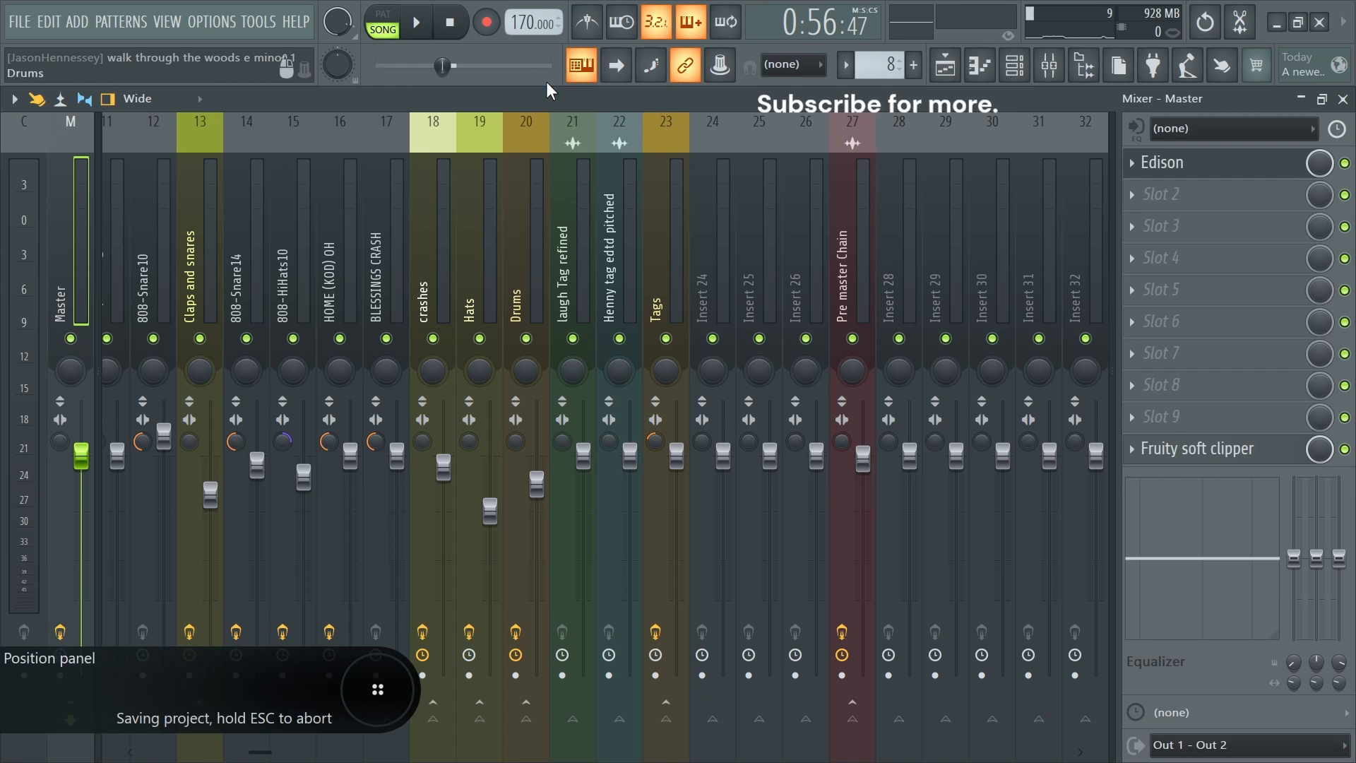
click(841, 240)
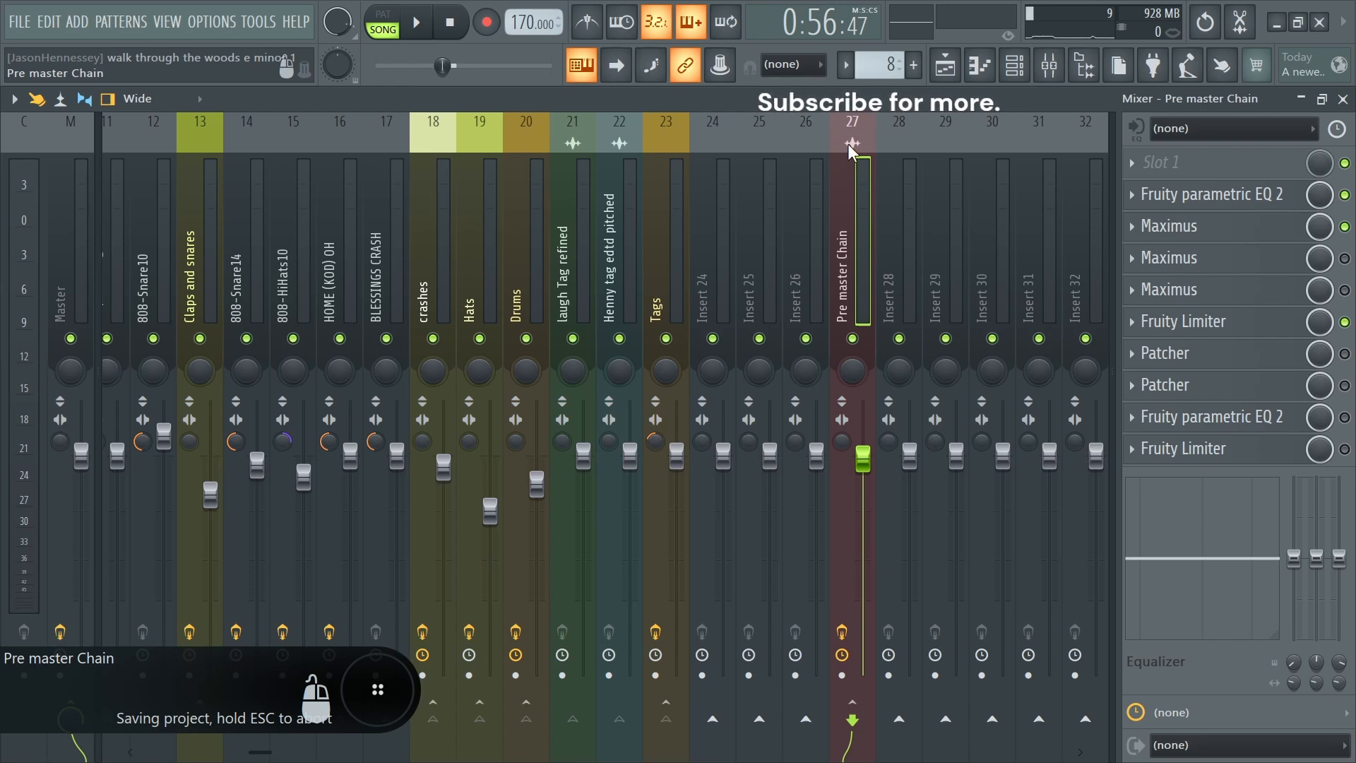
click(1198, 194)
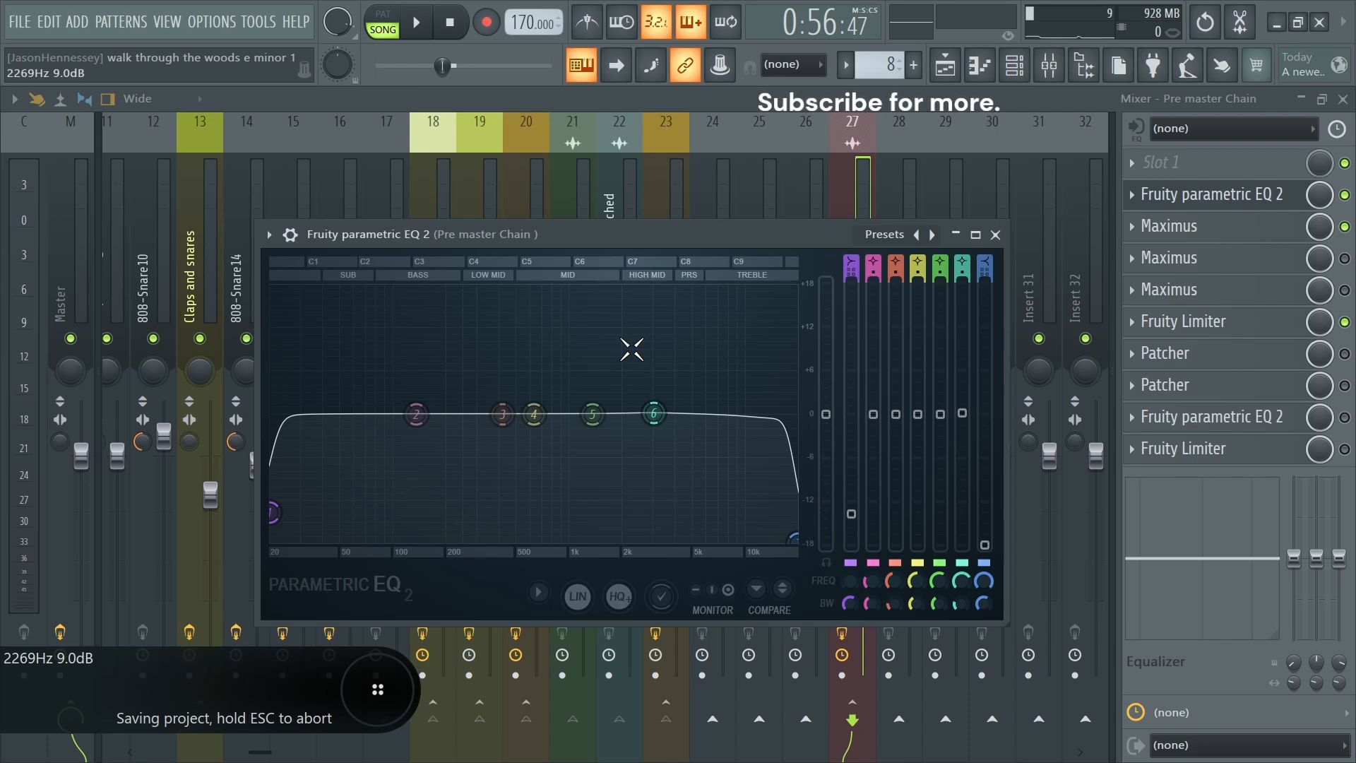
click(995, 235)
Play the section briefly to check the levels through the Pre master Chain, then save the project.
key(space)
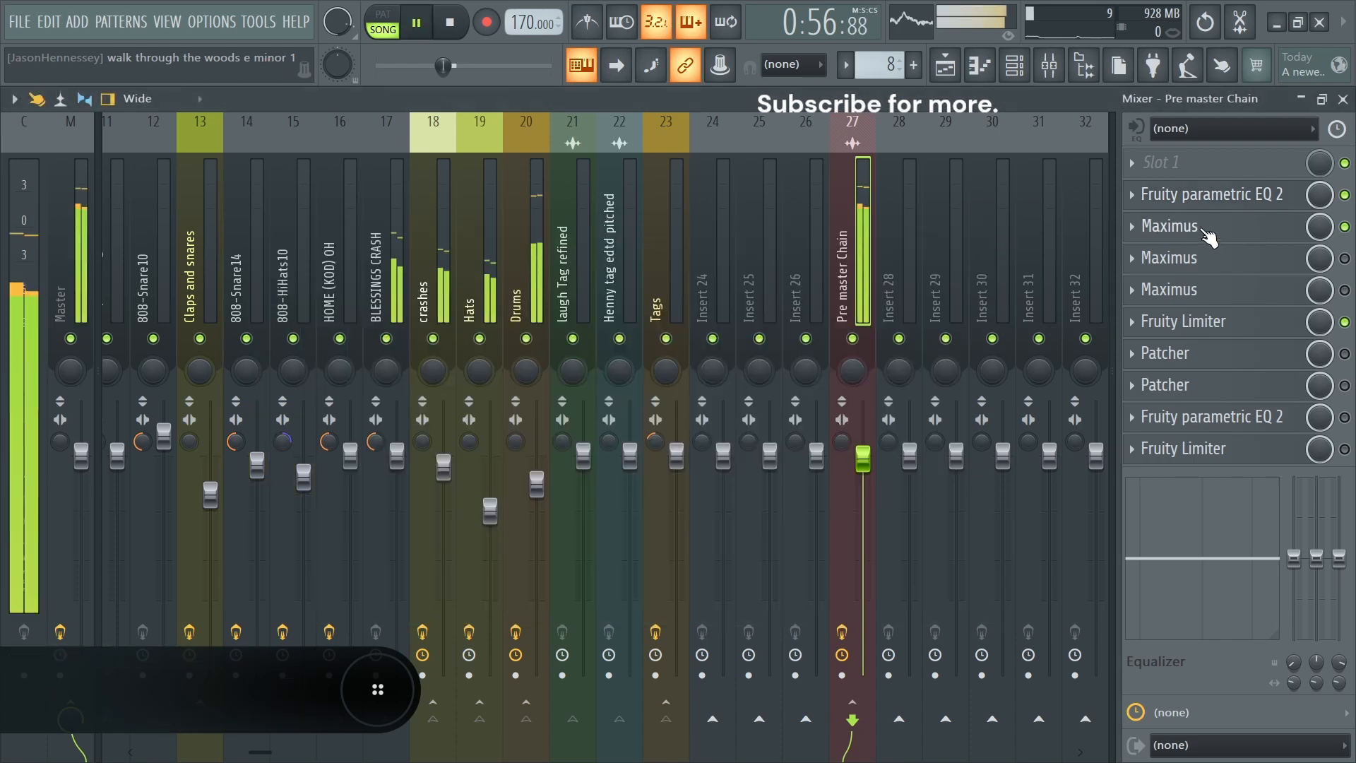
key(space)
key(ctrl+s)
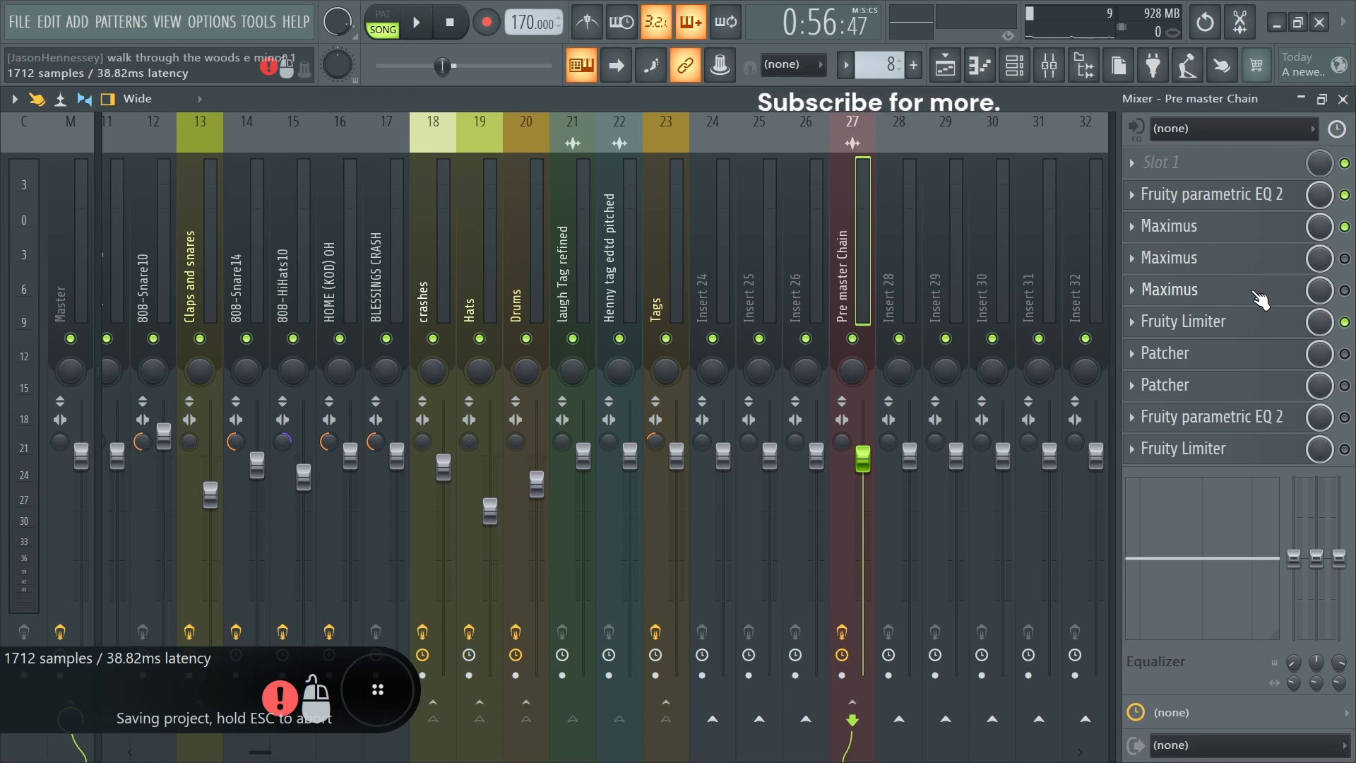
Open the first Maximus on the Pre master Chain track, examine its low-cut setting and frequency bands, and save the project.
click(1189, 227)
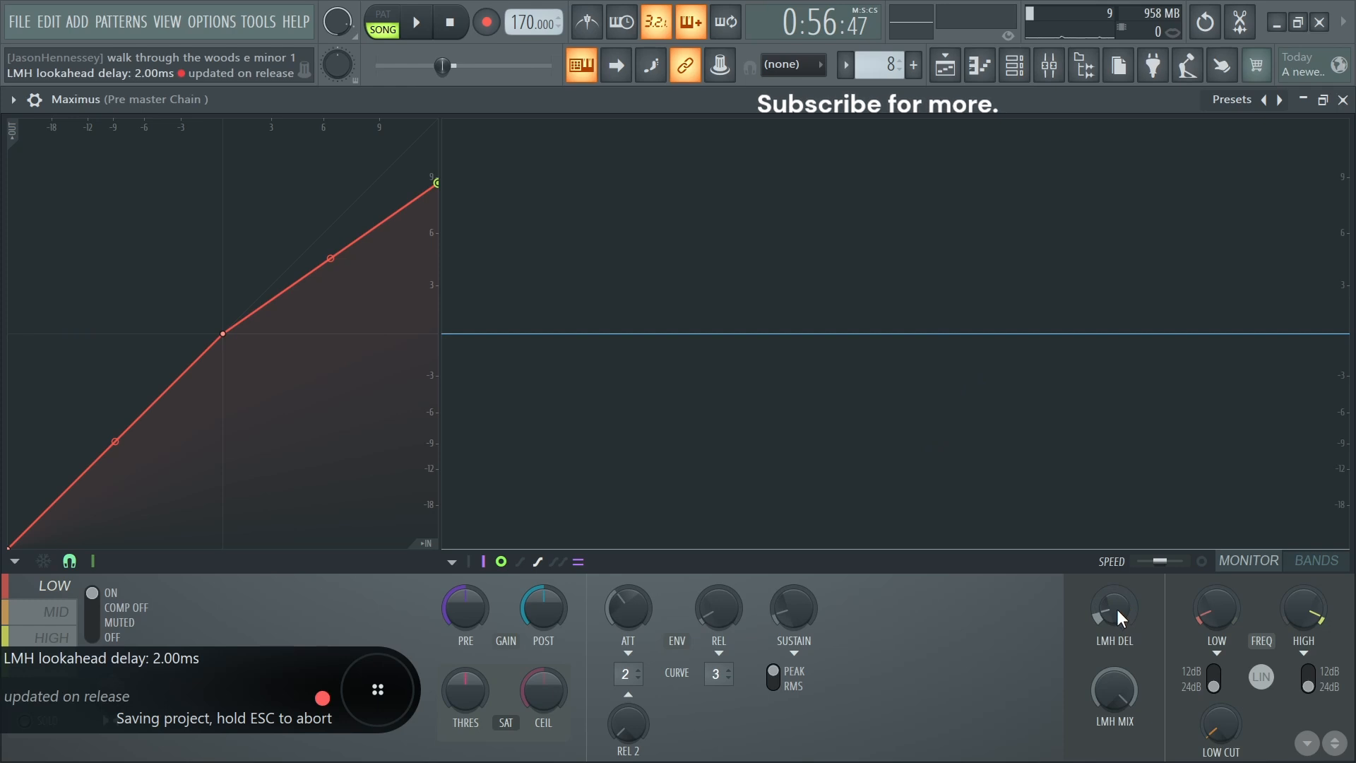
click(1230, 723)
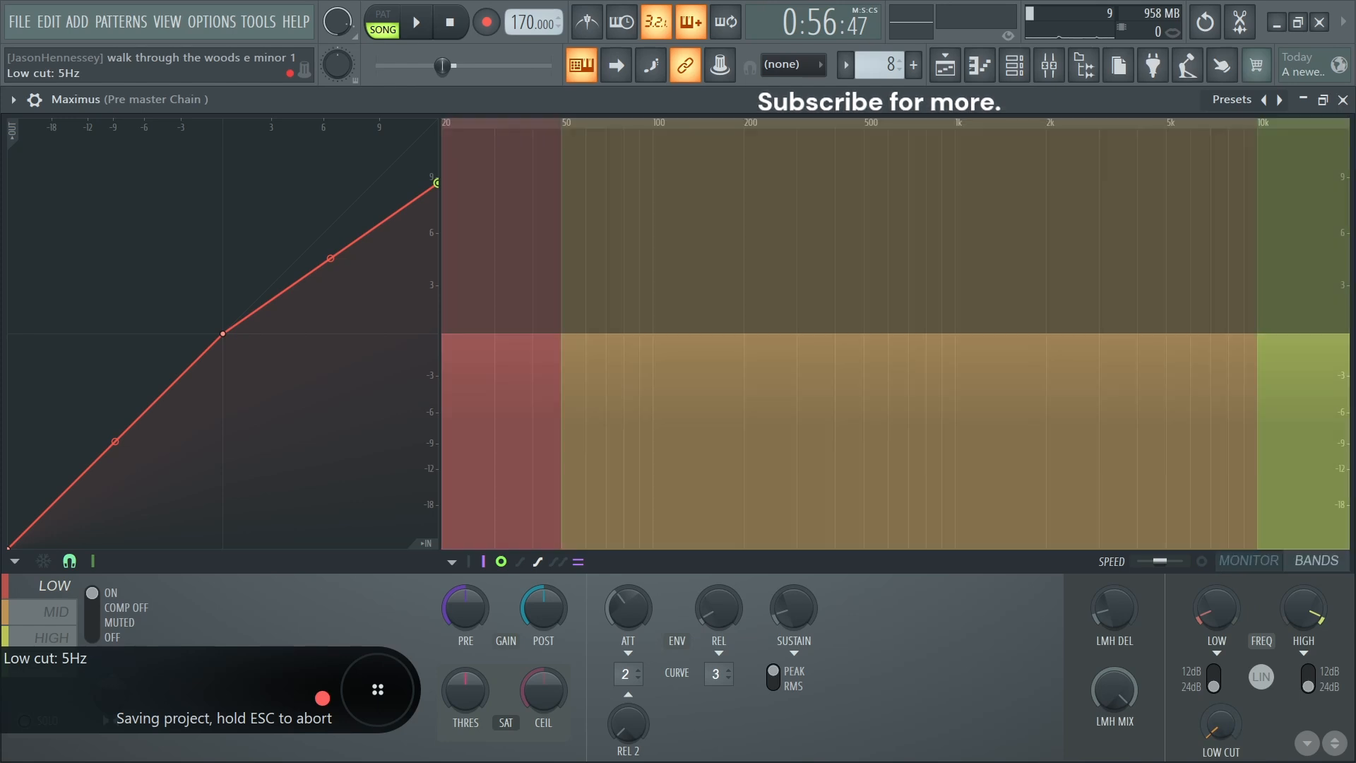
click(1230, 723)
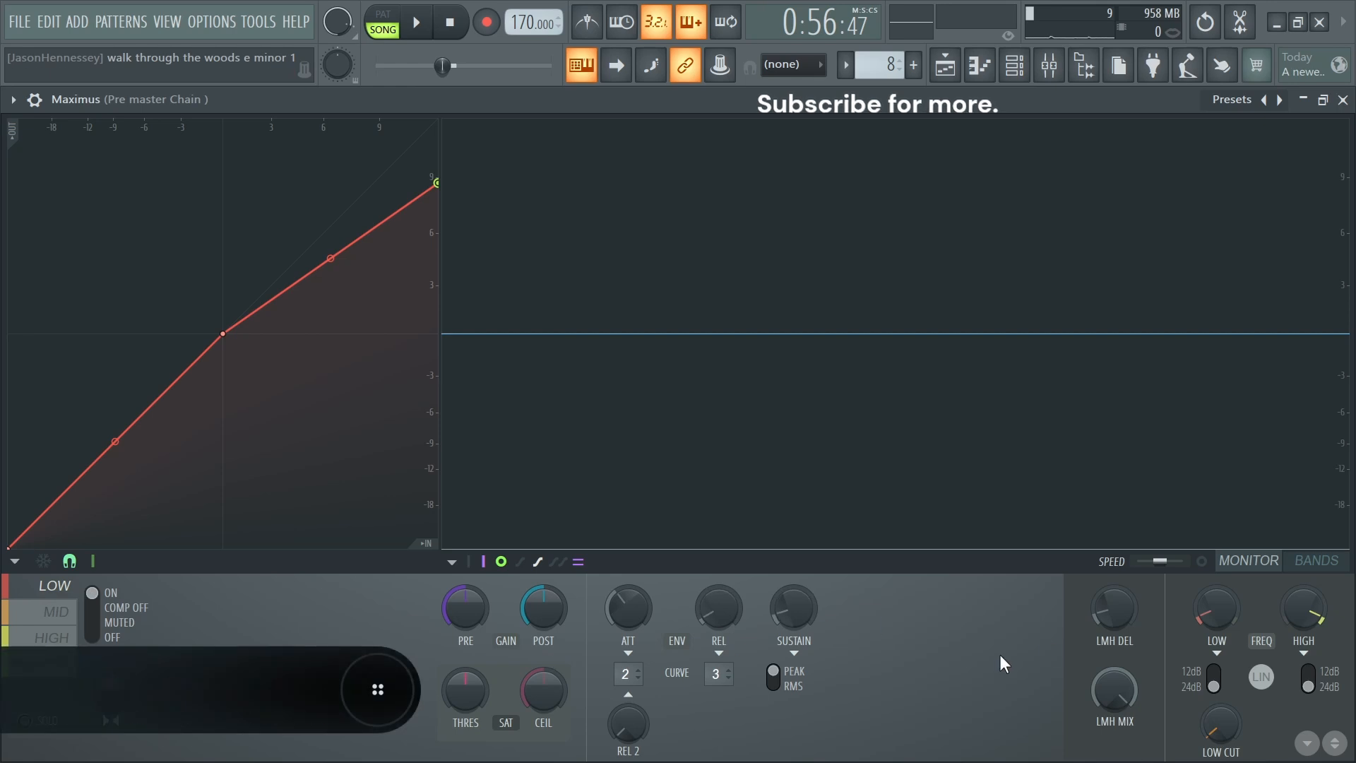
key(ctrl+s)
key(ctrl+s)
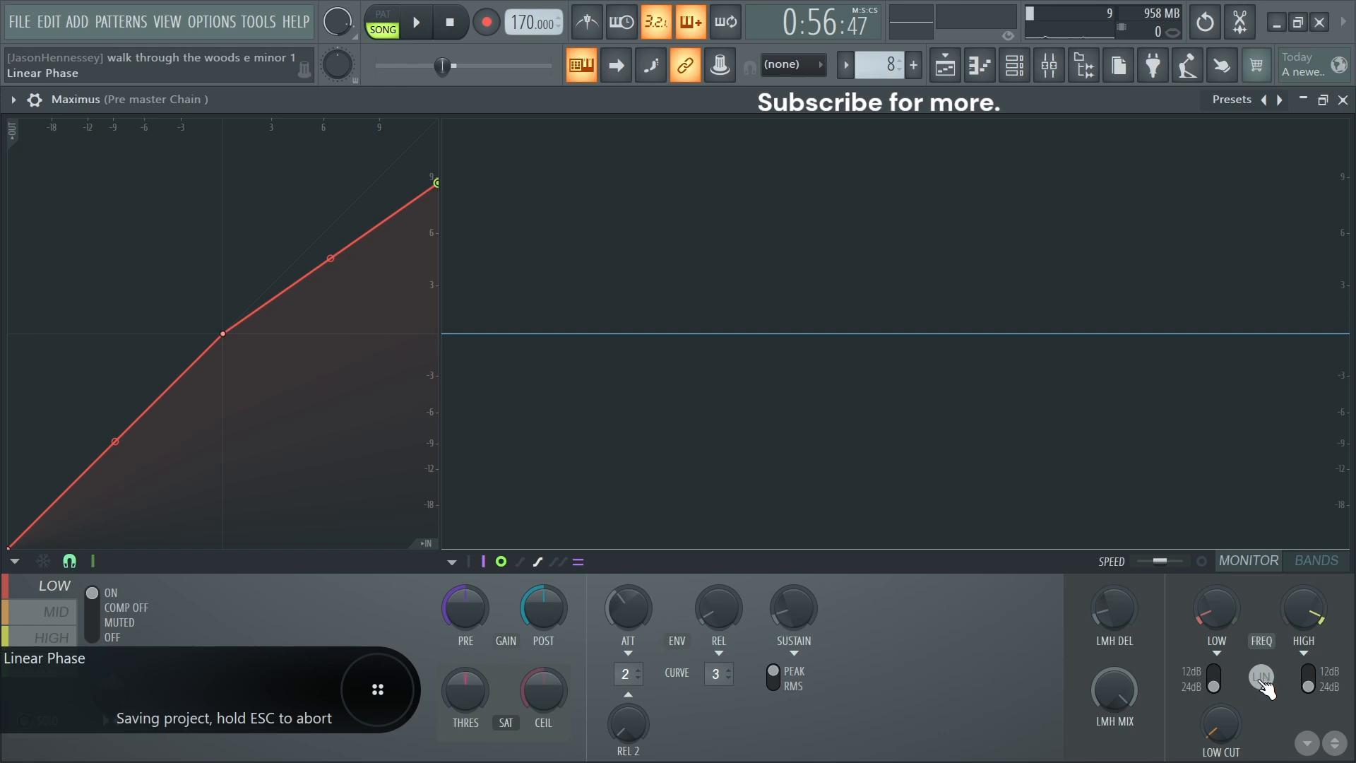
Save the project and switch Maximus to its frequency band display to review the low, mid and high splits.
key(ctrl+s)
key(ctrl+s)
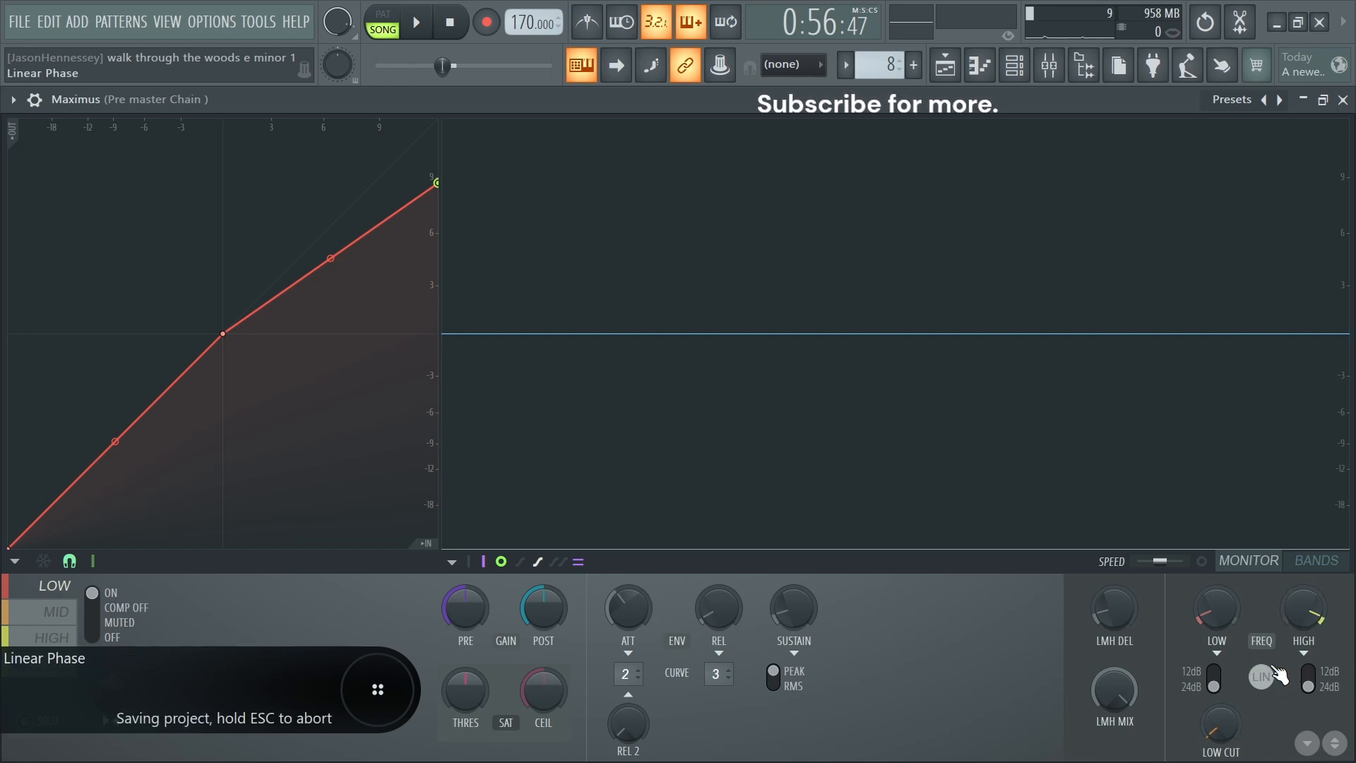
key(ctrl+s)
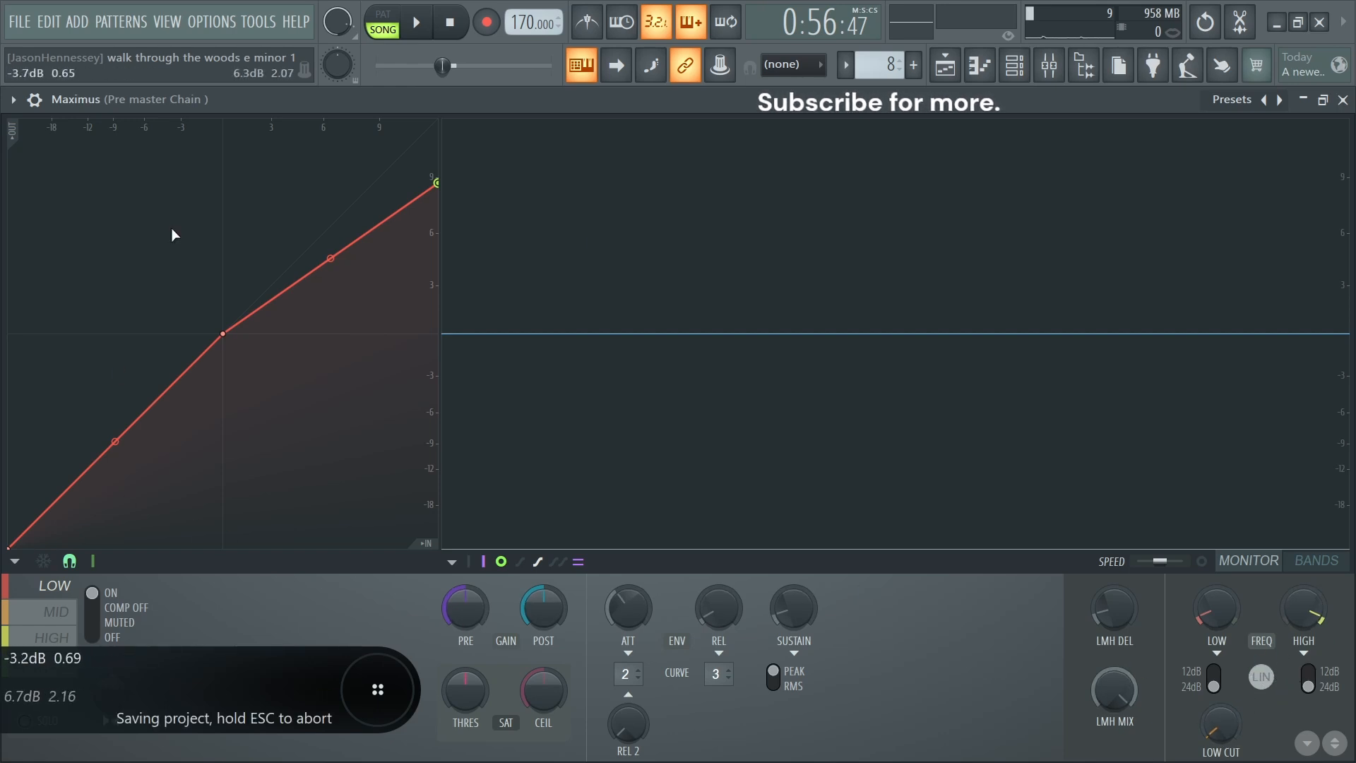
key(ctrl+s)
click(1204, 615)
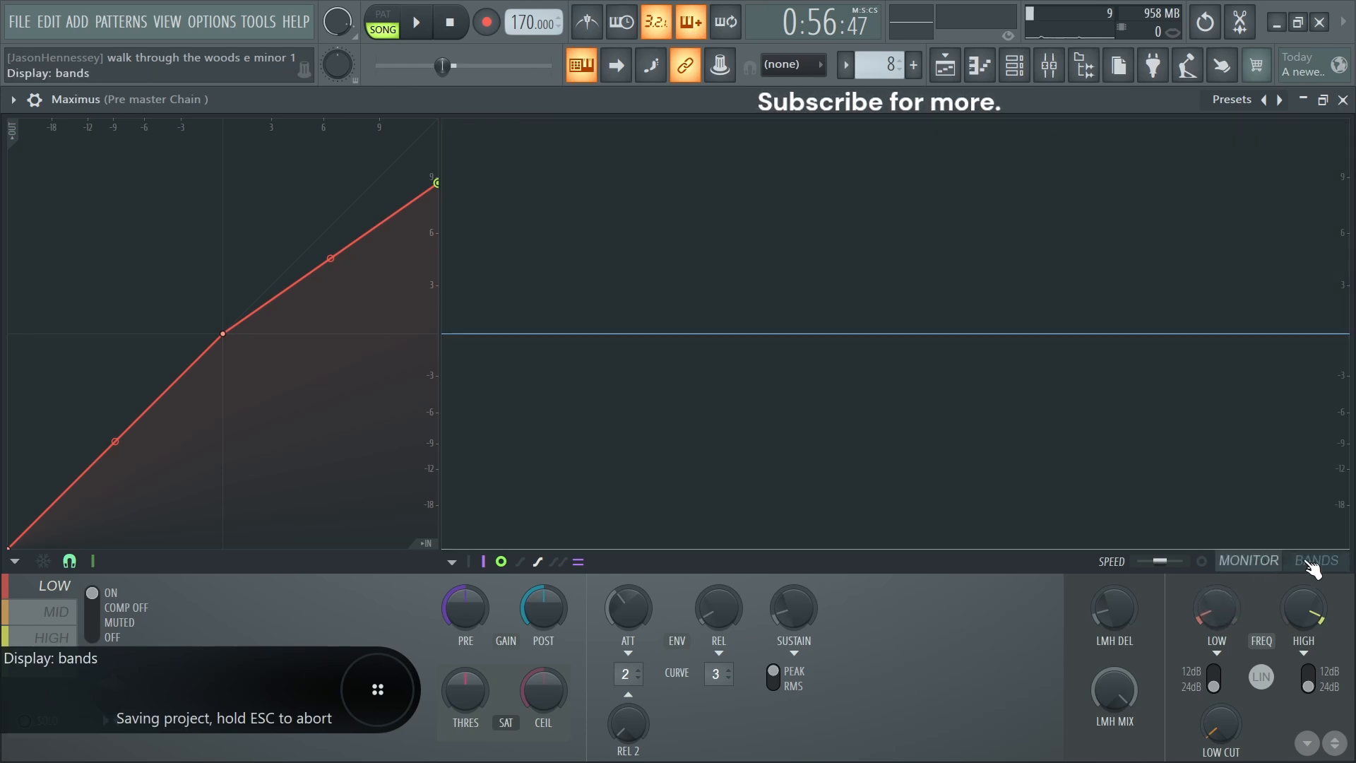
click(1305, 561)
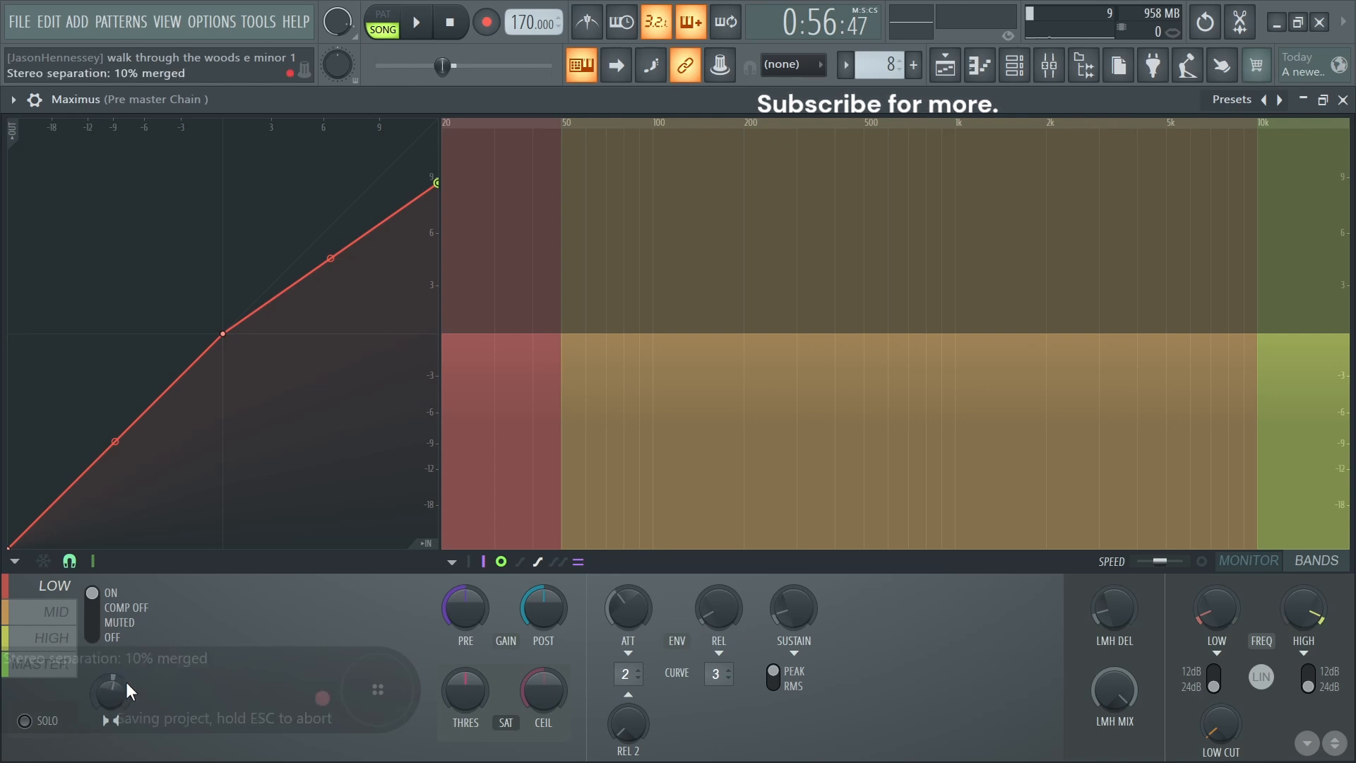
Review the stereo separation of the Low and High bands and the endpoint of the Low band's compression curve.
key(ctrl+s)
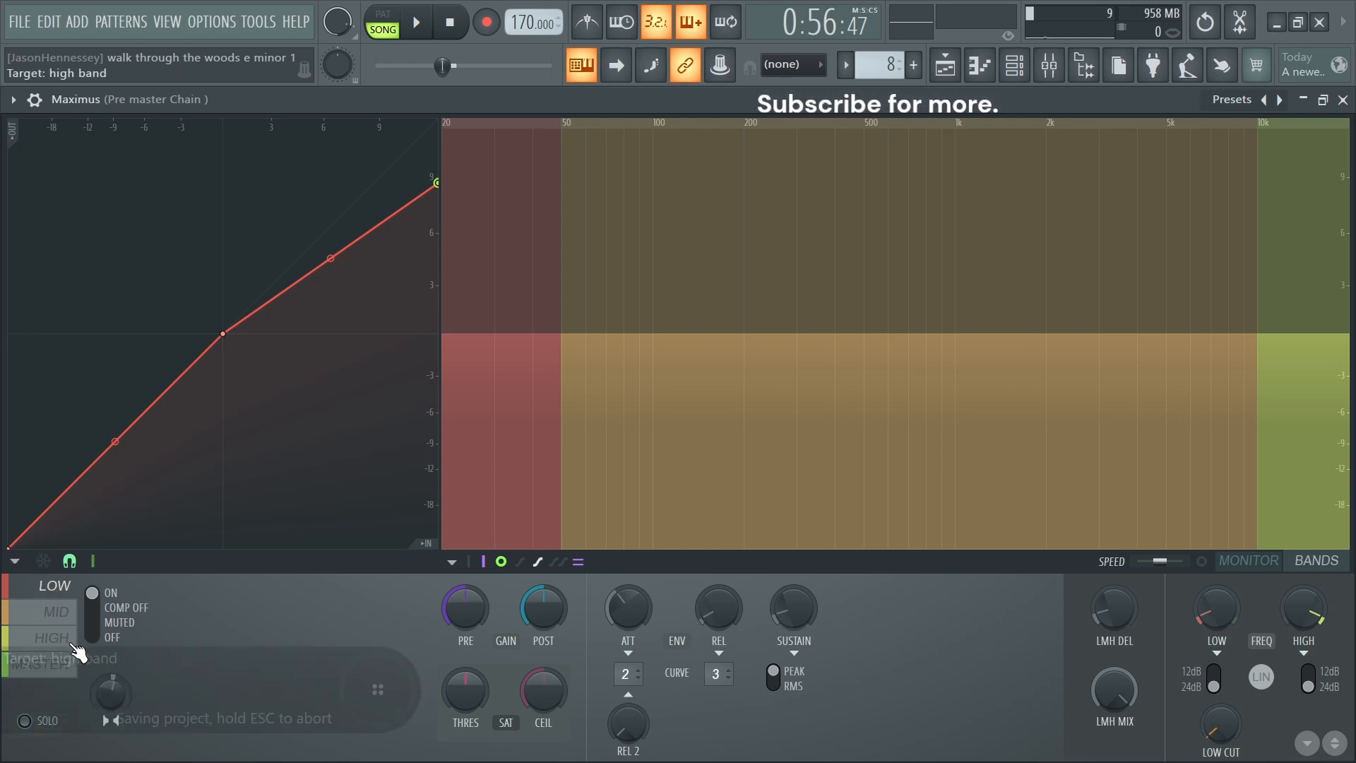
click(55, 637)
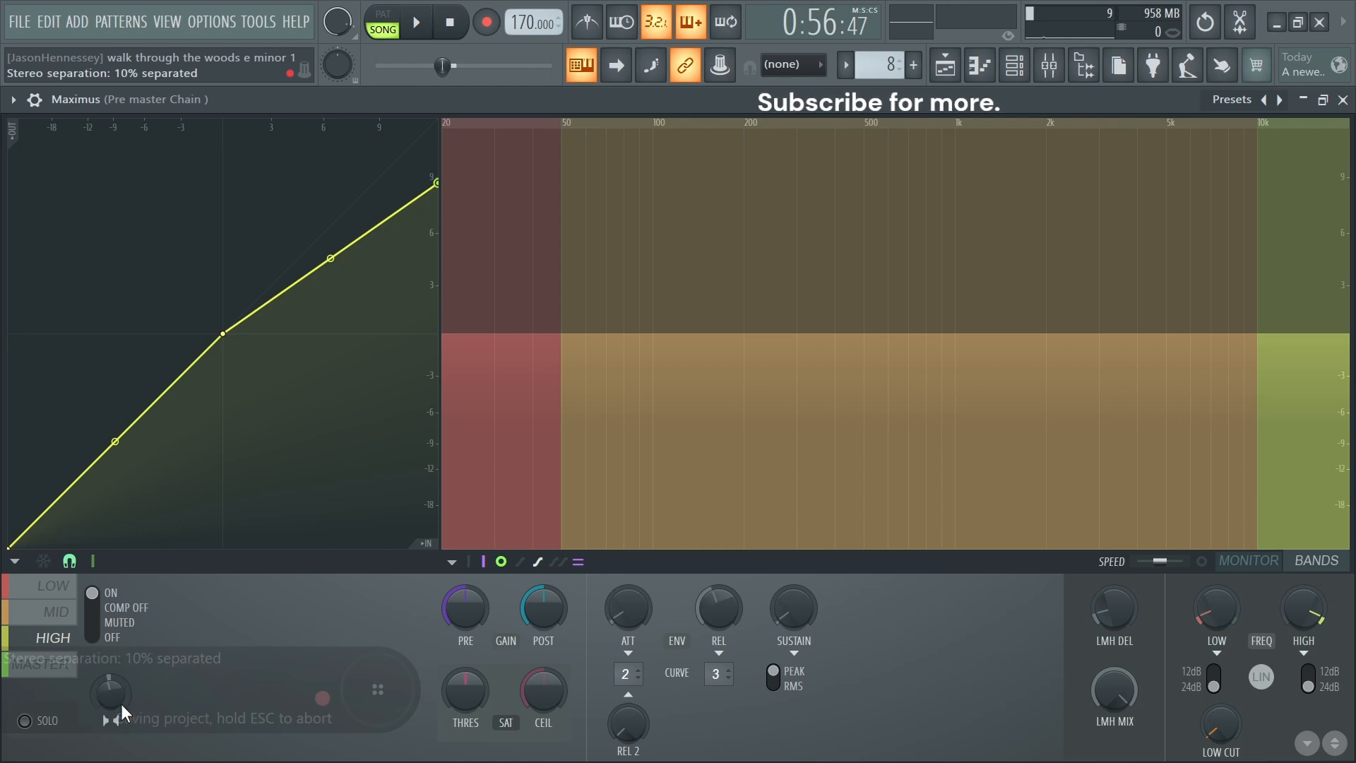
click(54, 585)
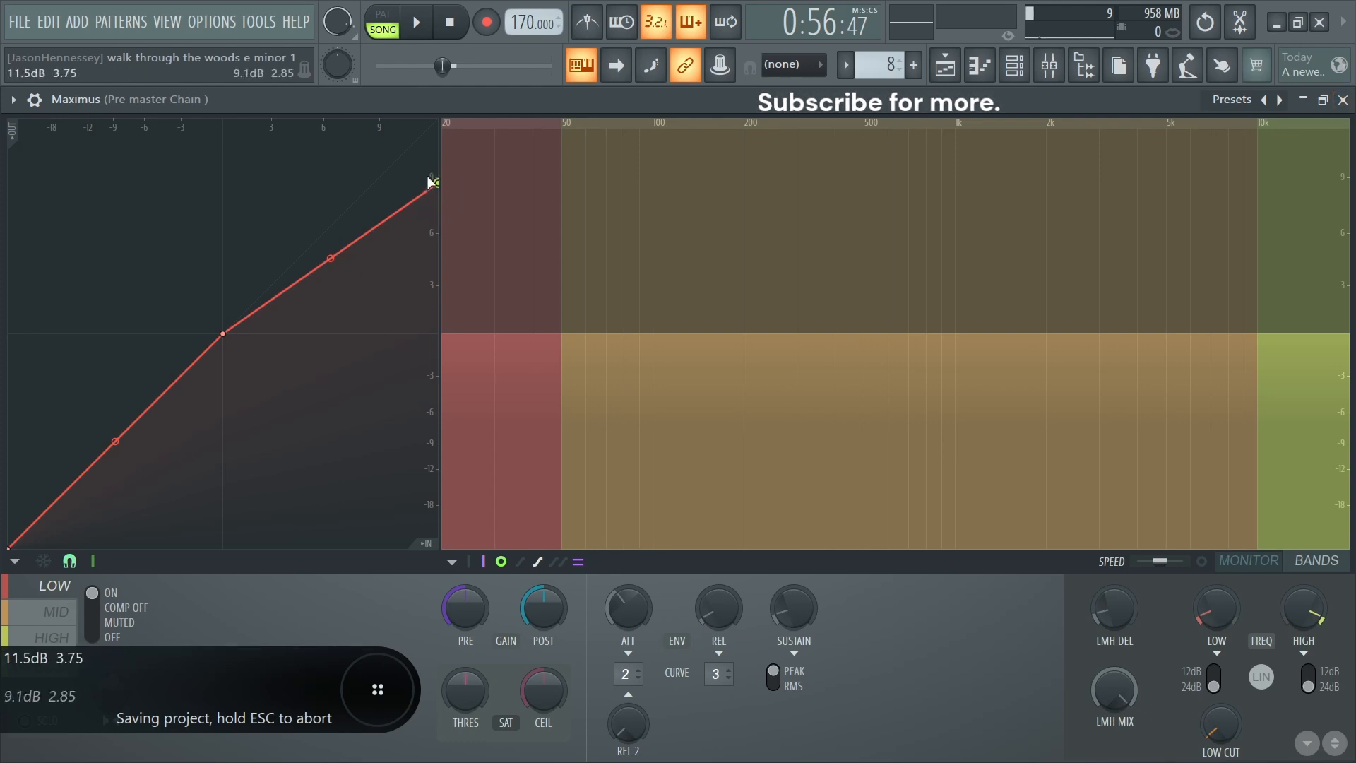
drag(444, 175, 484, 181)
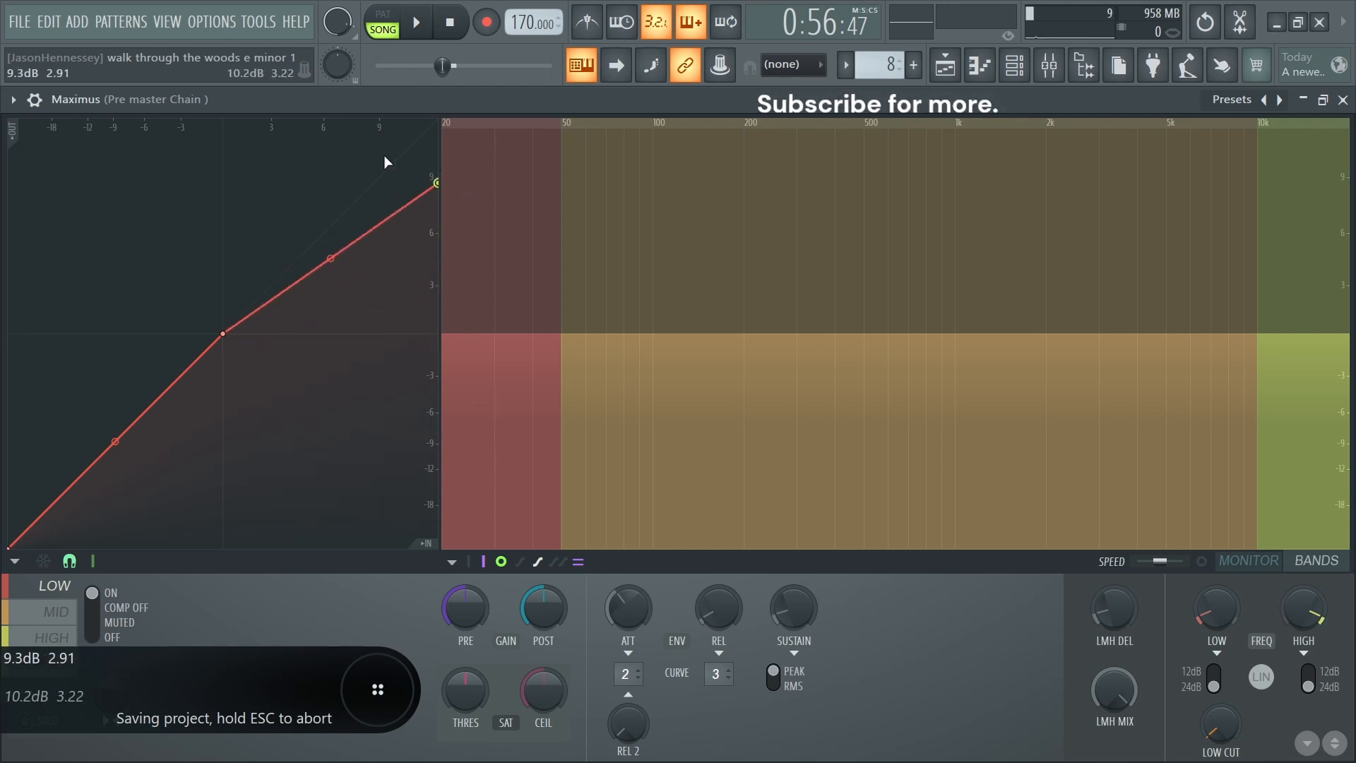
drag(438, 185, 516, 154)
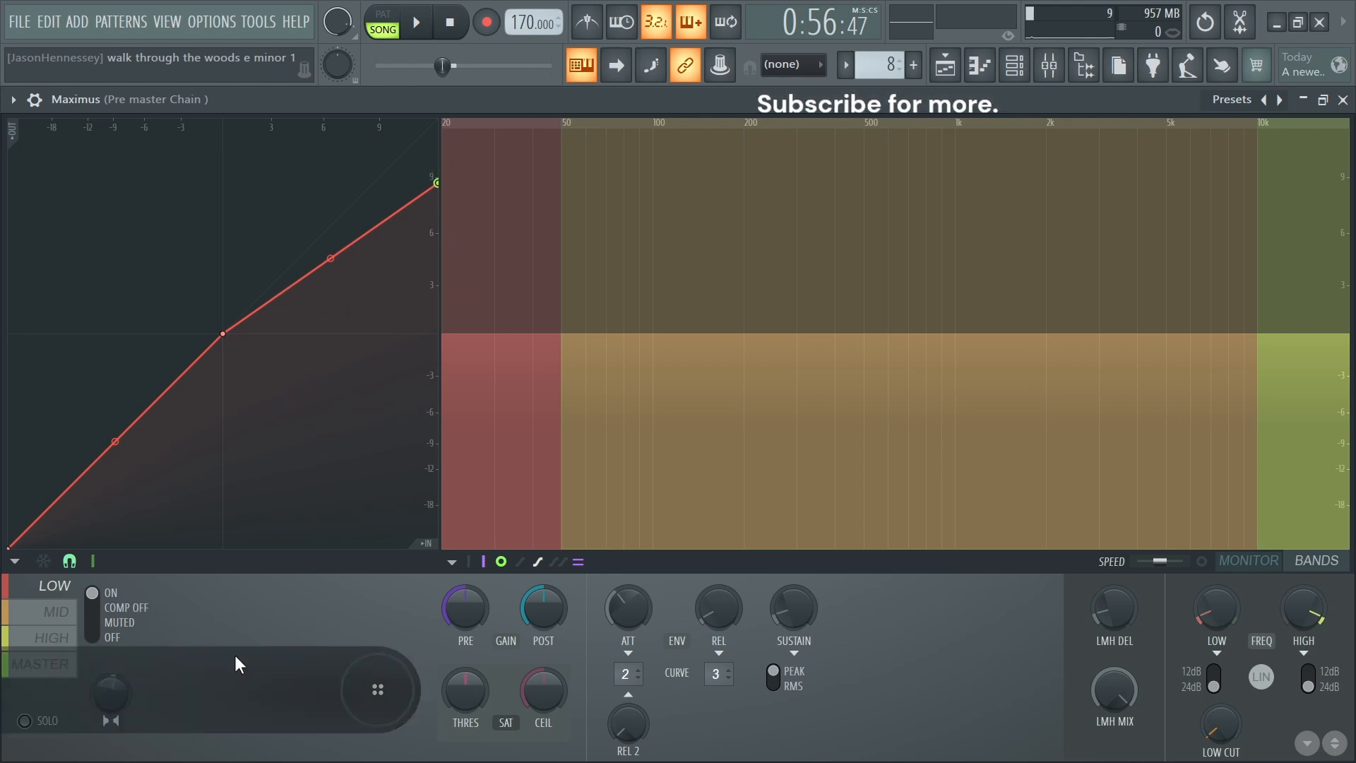
Switch Maximus to its monitor display and play the section several times to examine the Low band's peaks.
click(1249, 560)
key(space)
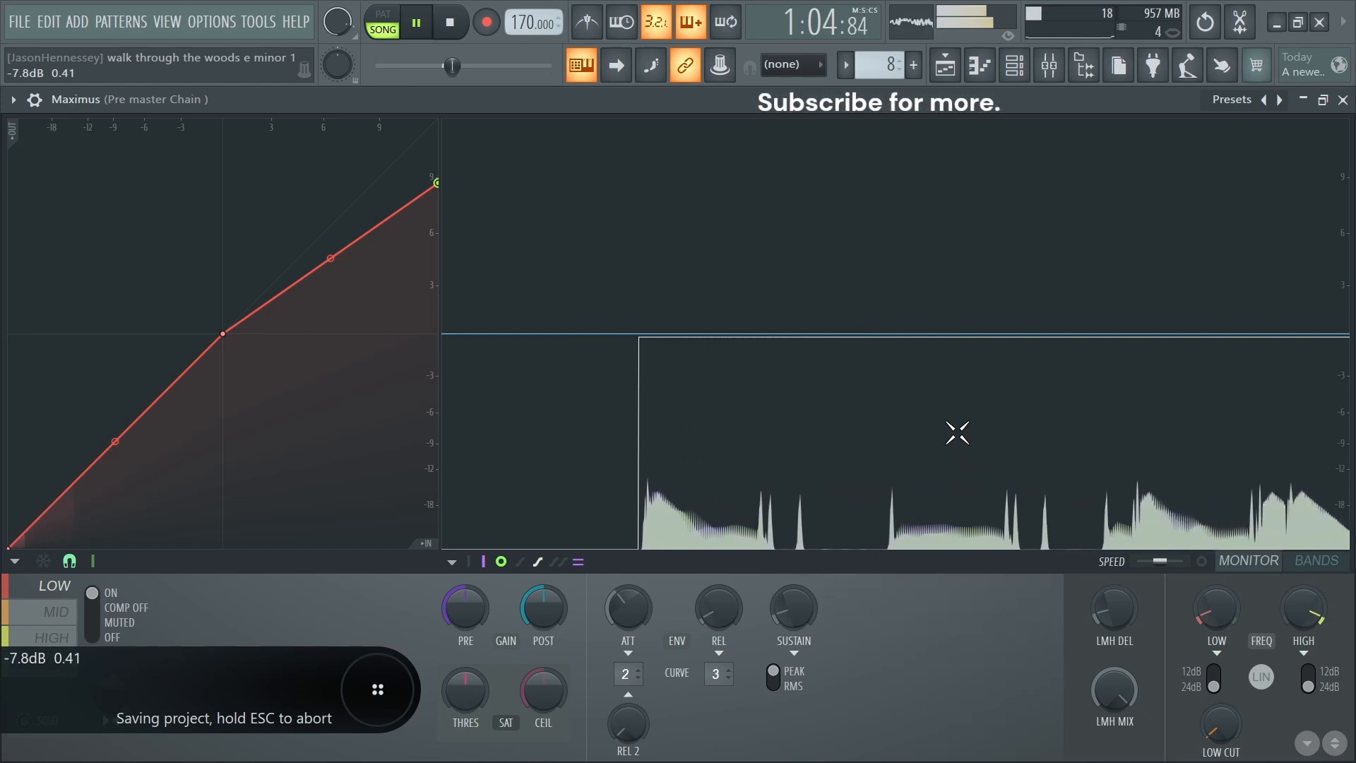
key(space)
key(space)
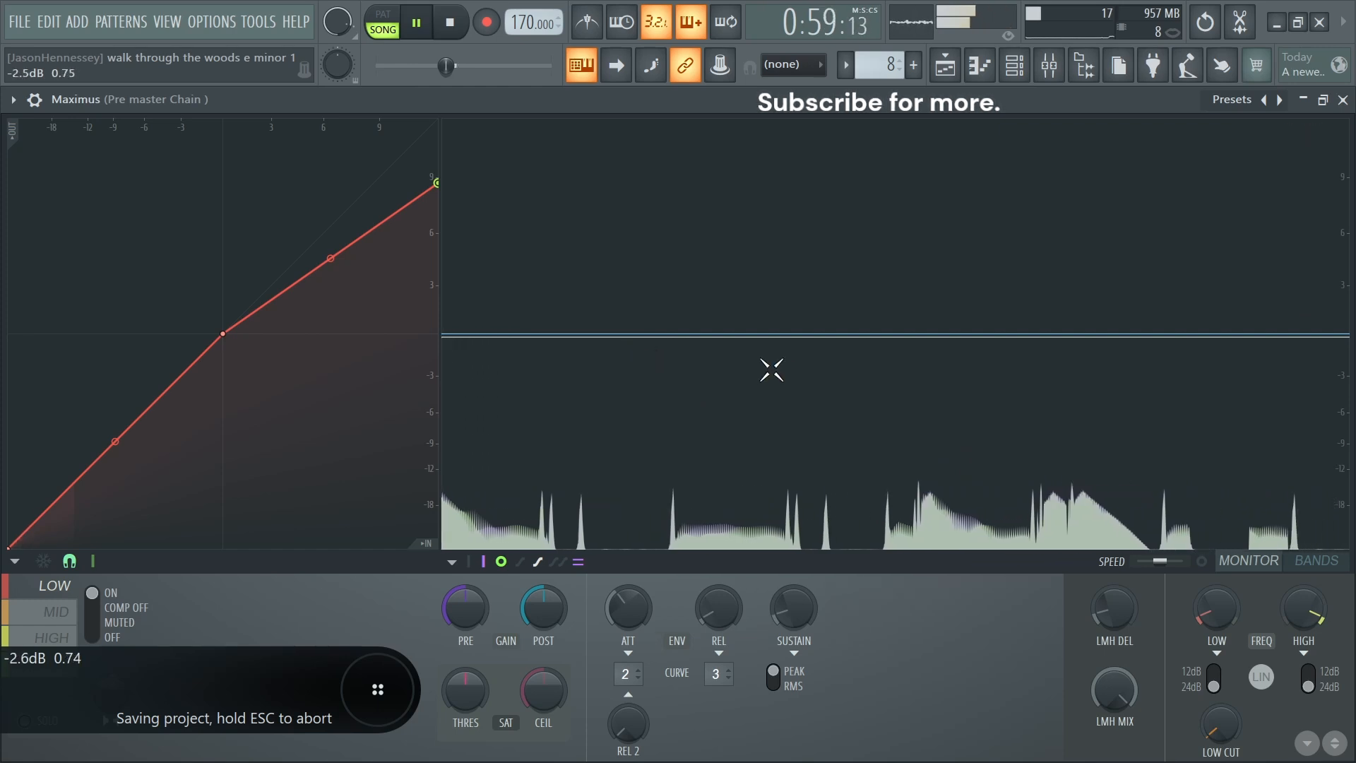
key(space)
key(space)
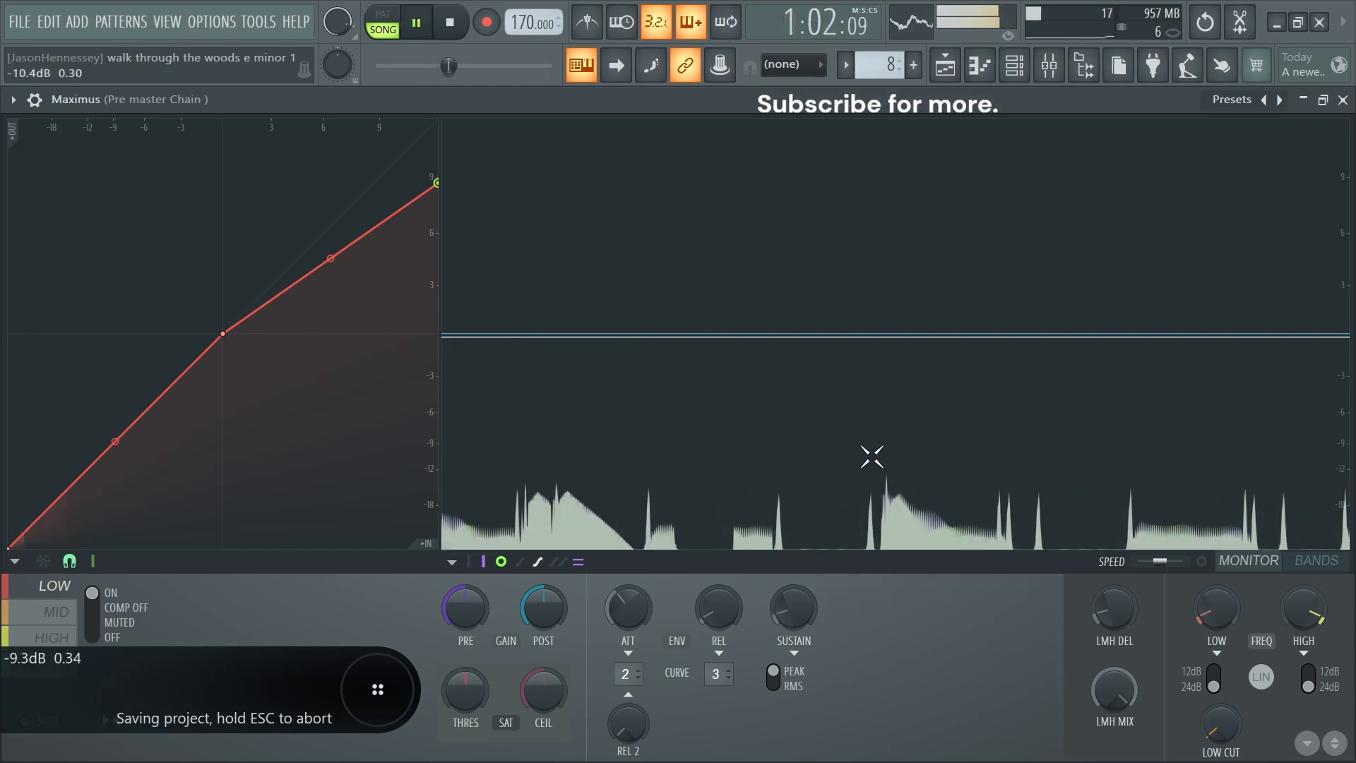
key(space)
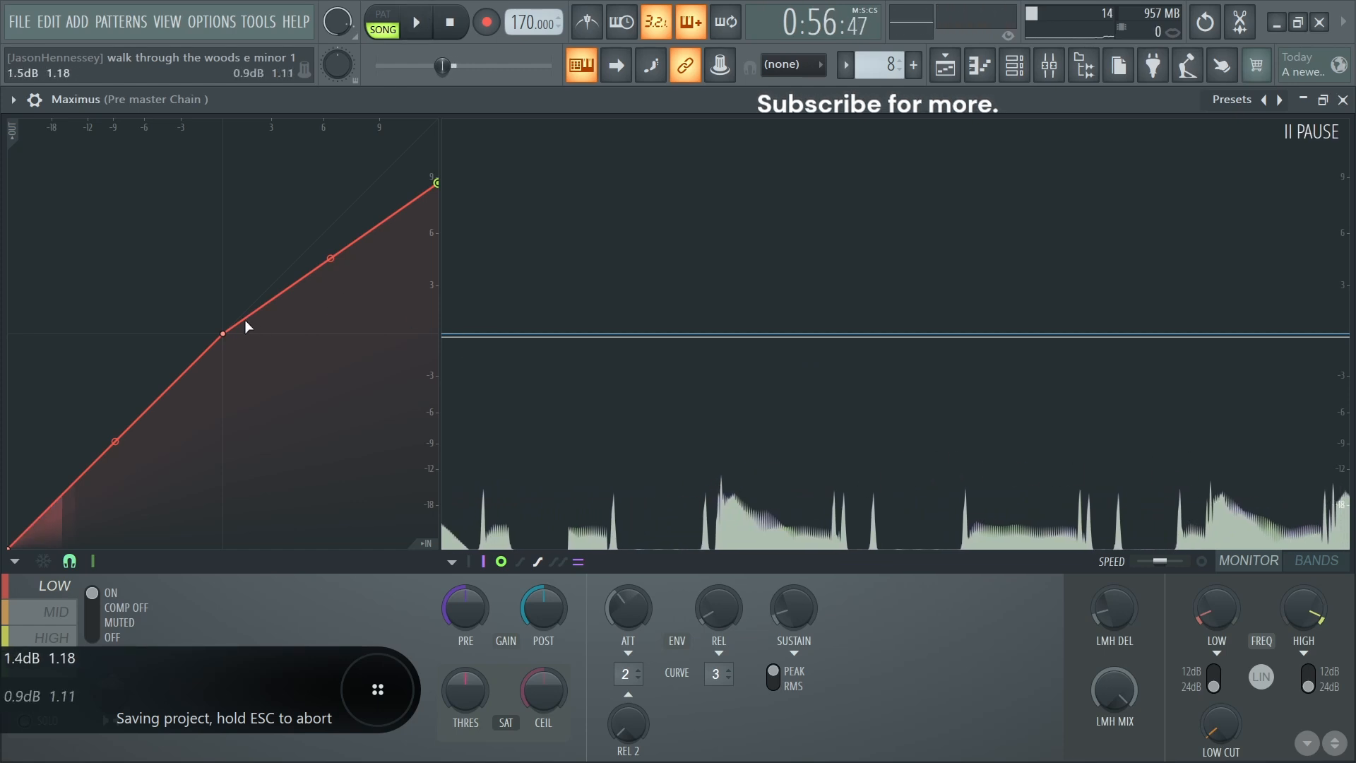
Lower the Low band's curve knee to about -14 dB, raise its pre gain to 1.5 dB and reduce its post gain to about -1.5 dB.
drag(222, 333, 72, 484)
key(space)
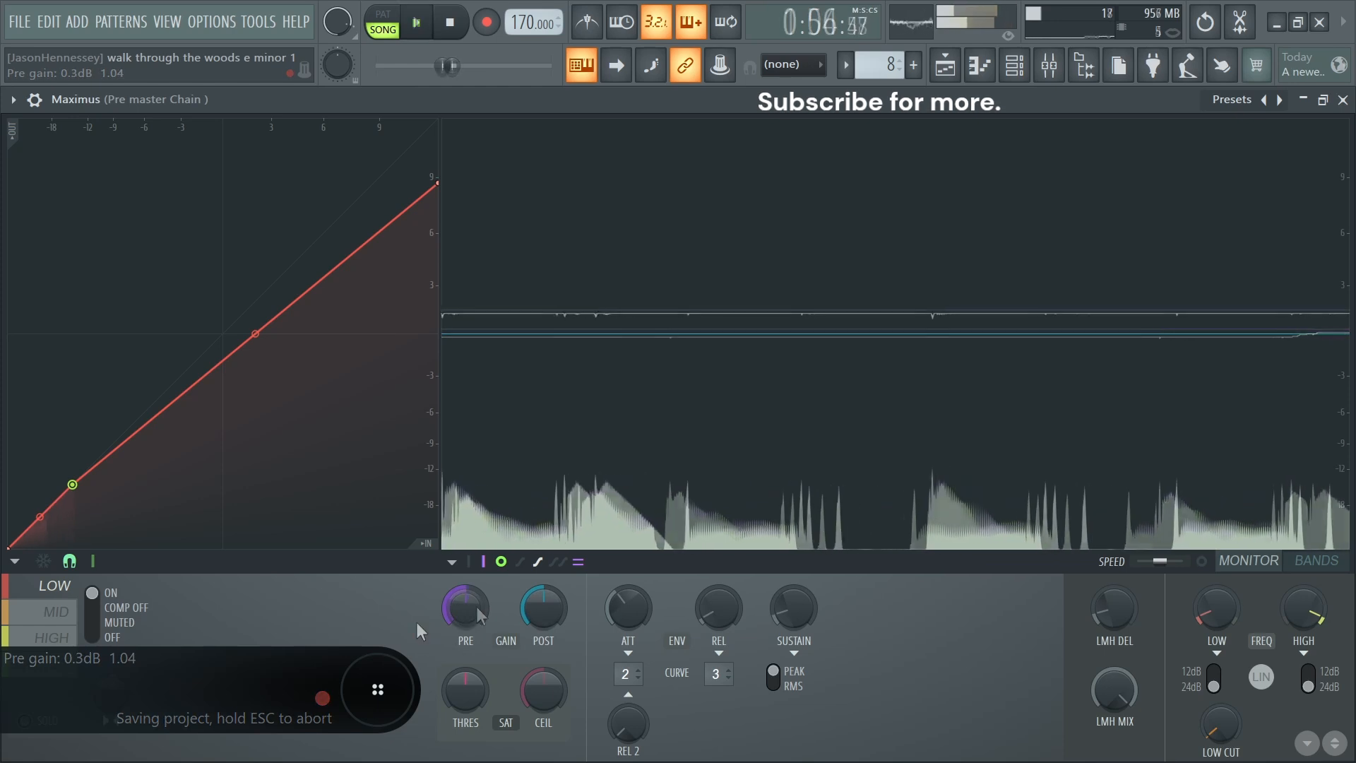
scroll(478, 606, up, 3)
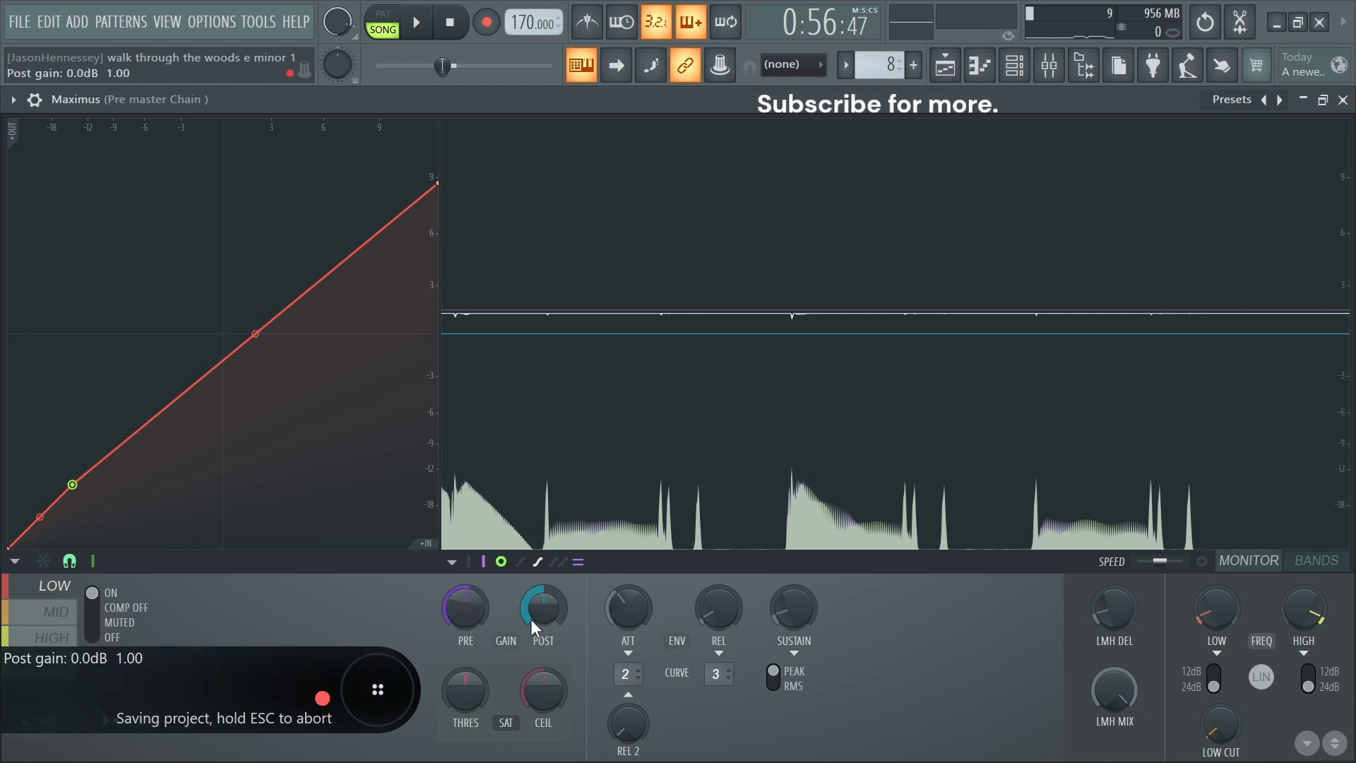
drag(543, 608, 543, 616)
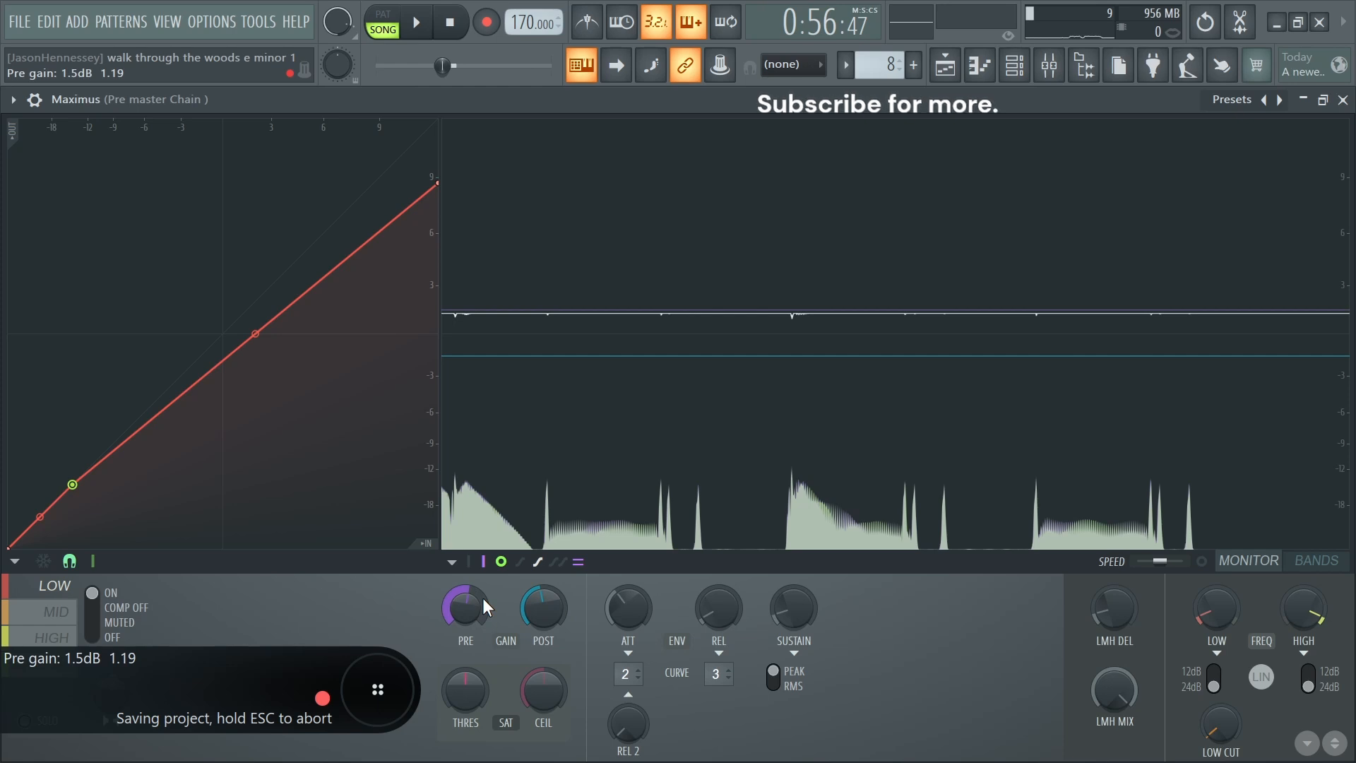
Play the section to check the Low and Mid bands, then lower the Mid band's curve knee to about -1.5 dB.
key(space)
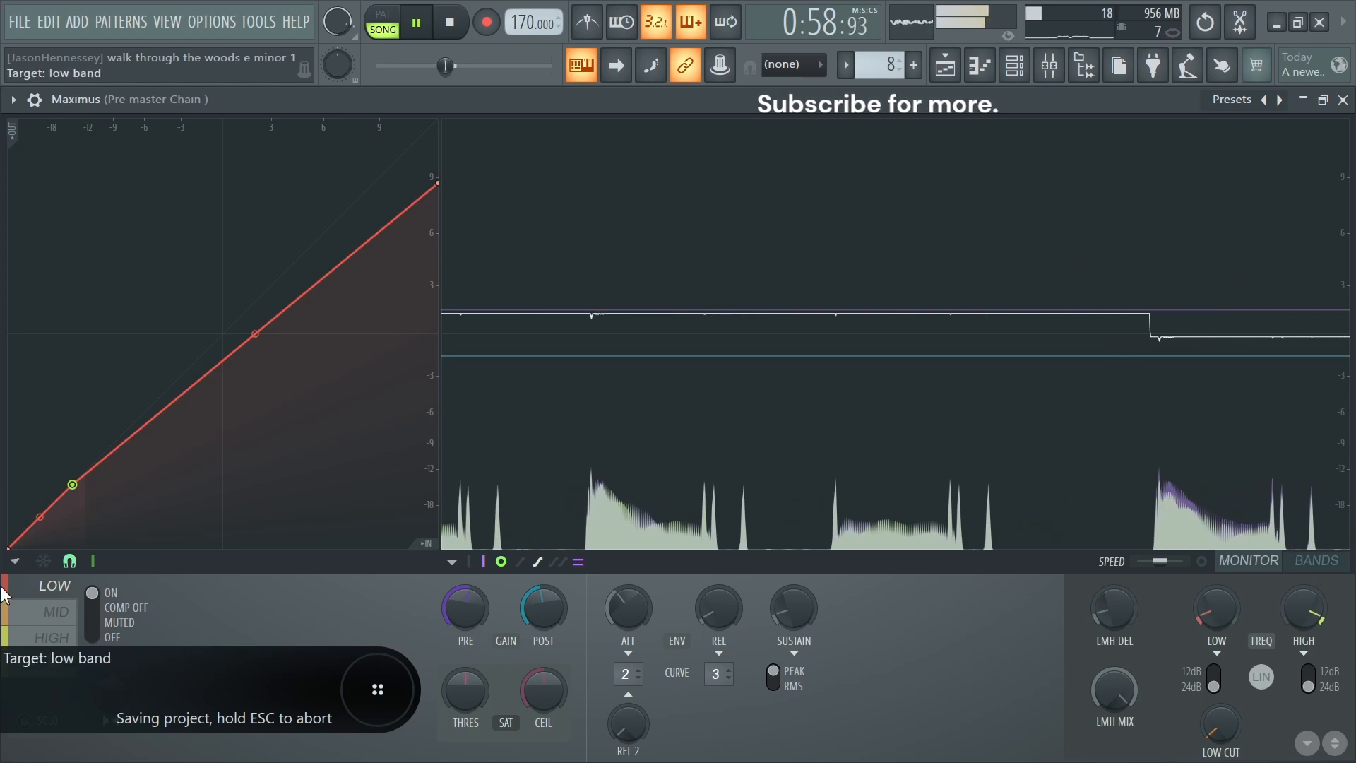
click(57, 611)
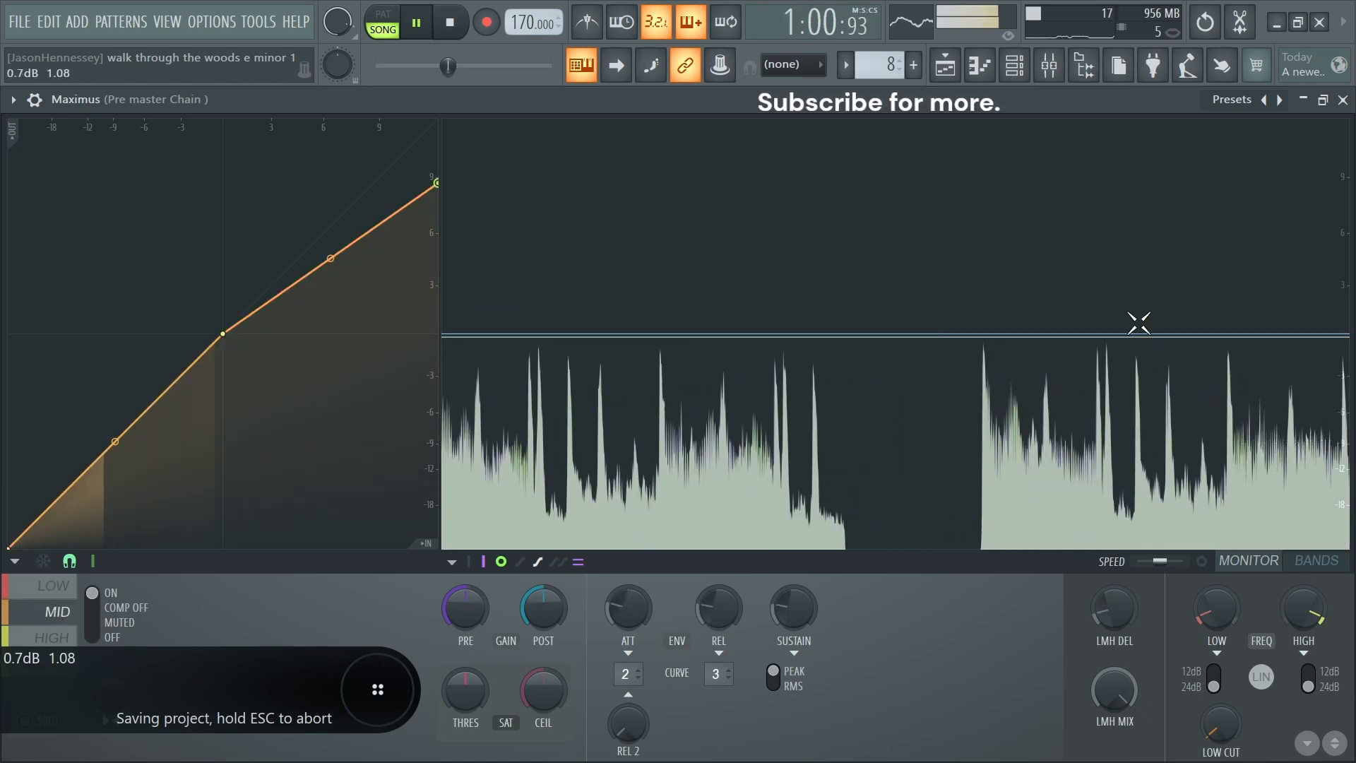
key(space)
click(1313, 562)
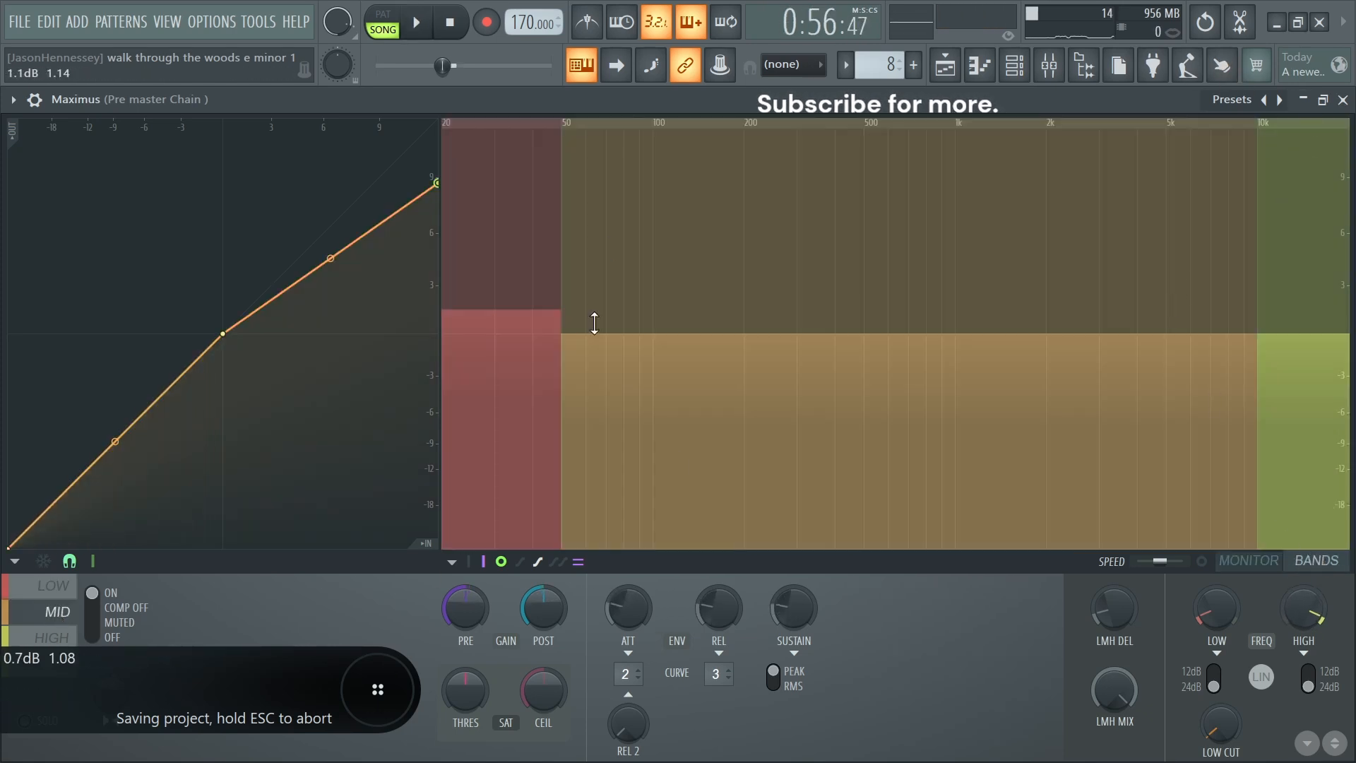
click(1275, 566)
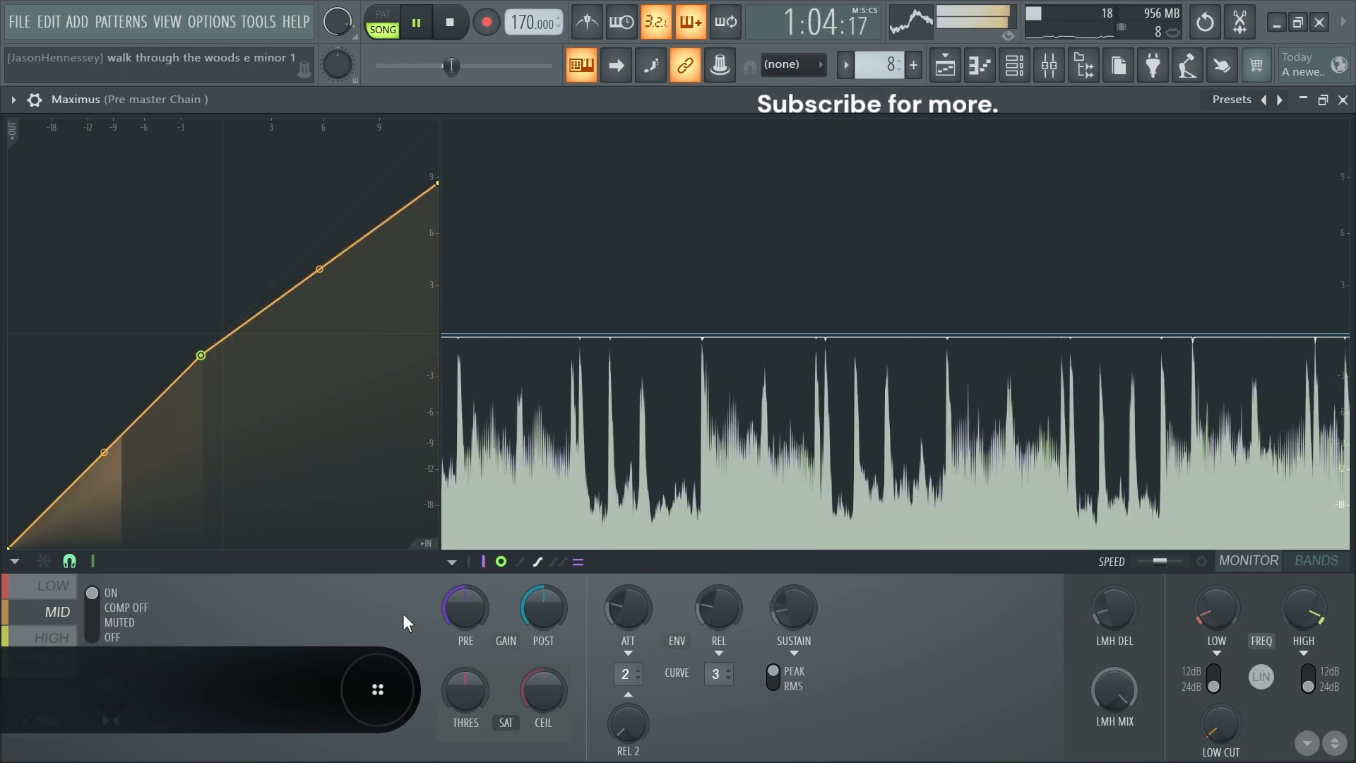
Fine-tune the Mid band's post gain to about 0.2 dB during playback and save the project.
key(ctrl+s)
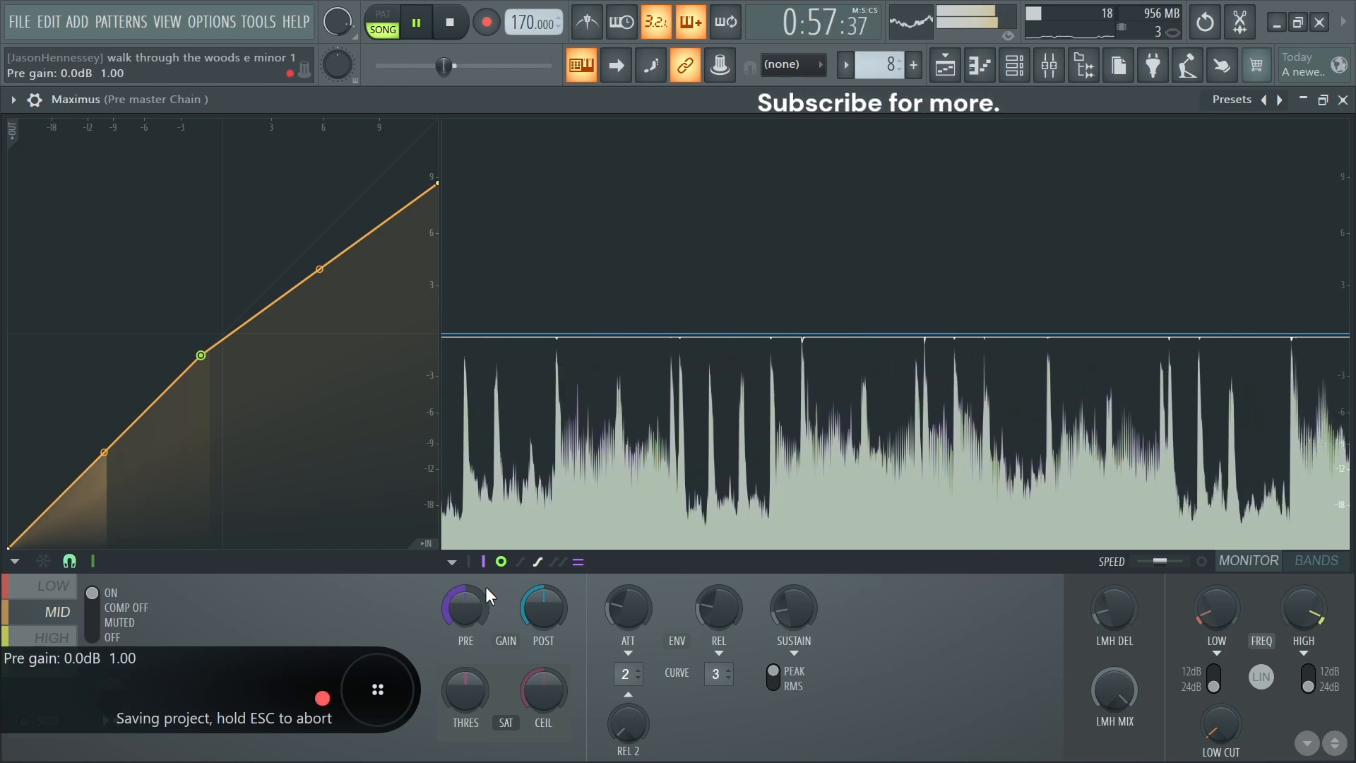
key(space)
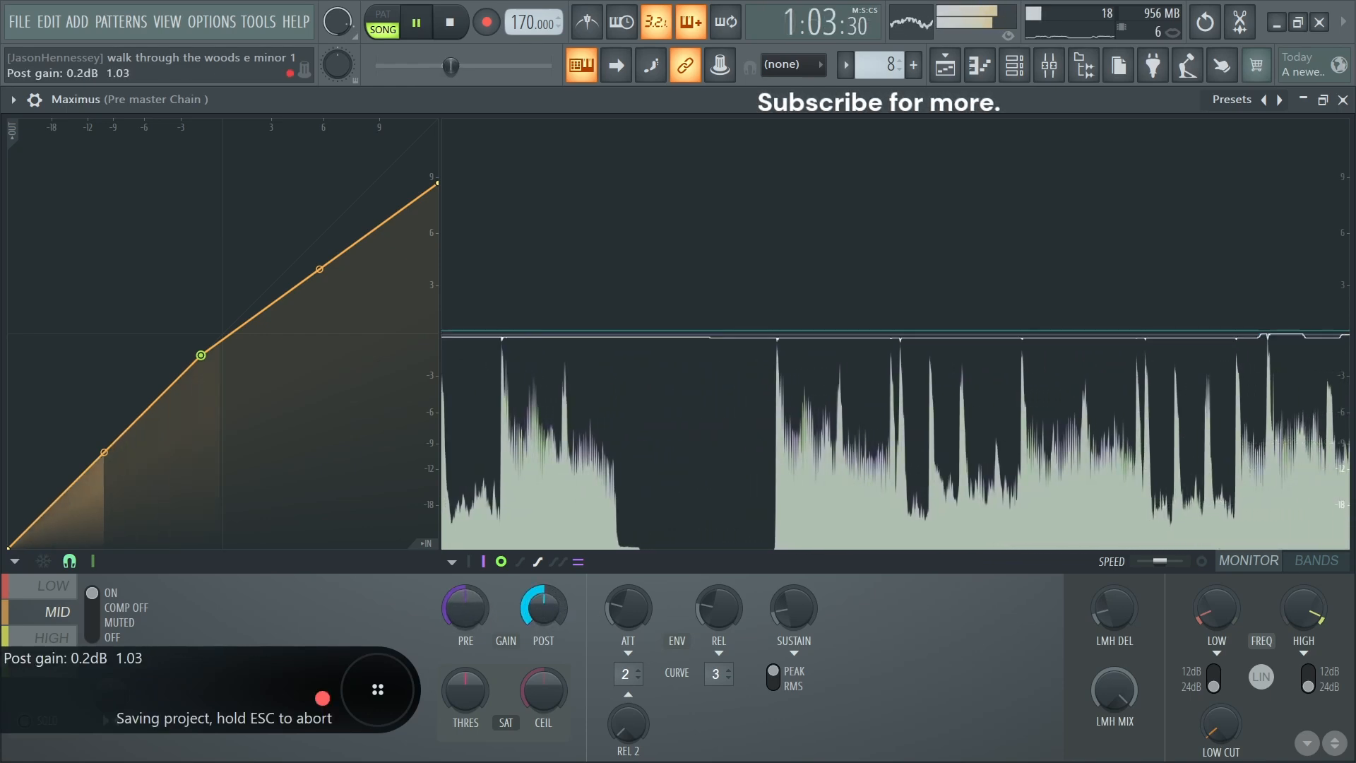
drag(543, 607, 544, 604)
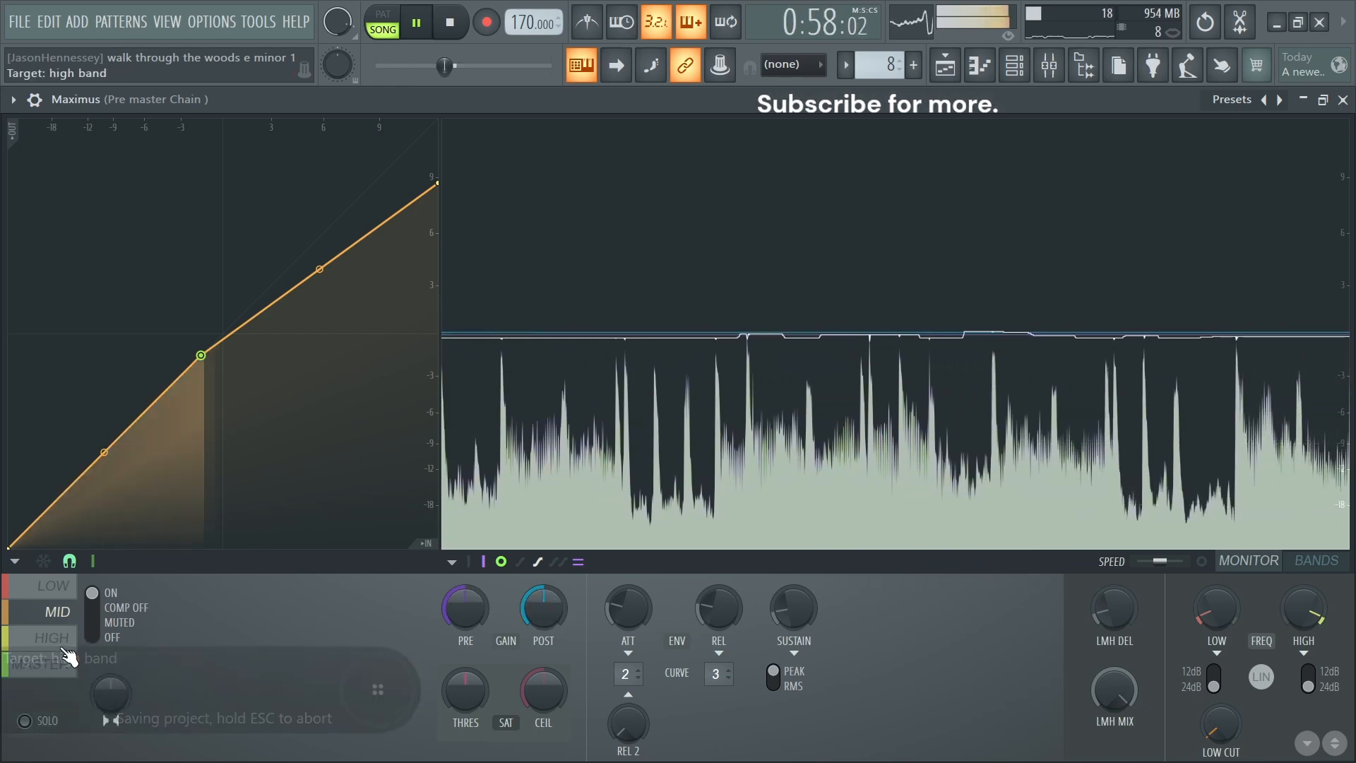
Lower the High band's curve knee almost to the base of the curve, raise its pre gain slightly and trim its post gain.
click(49, 637)
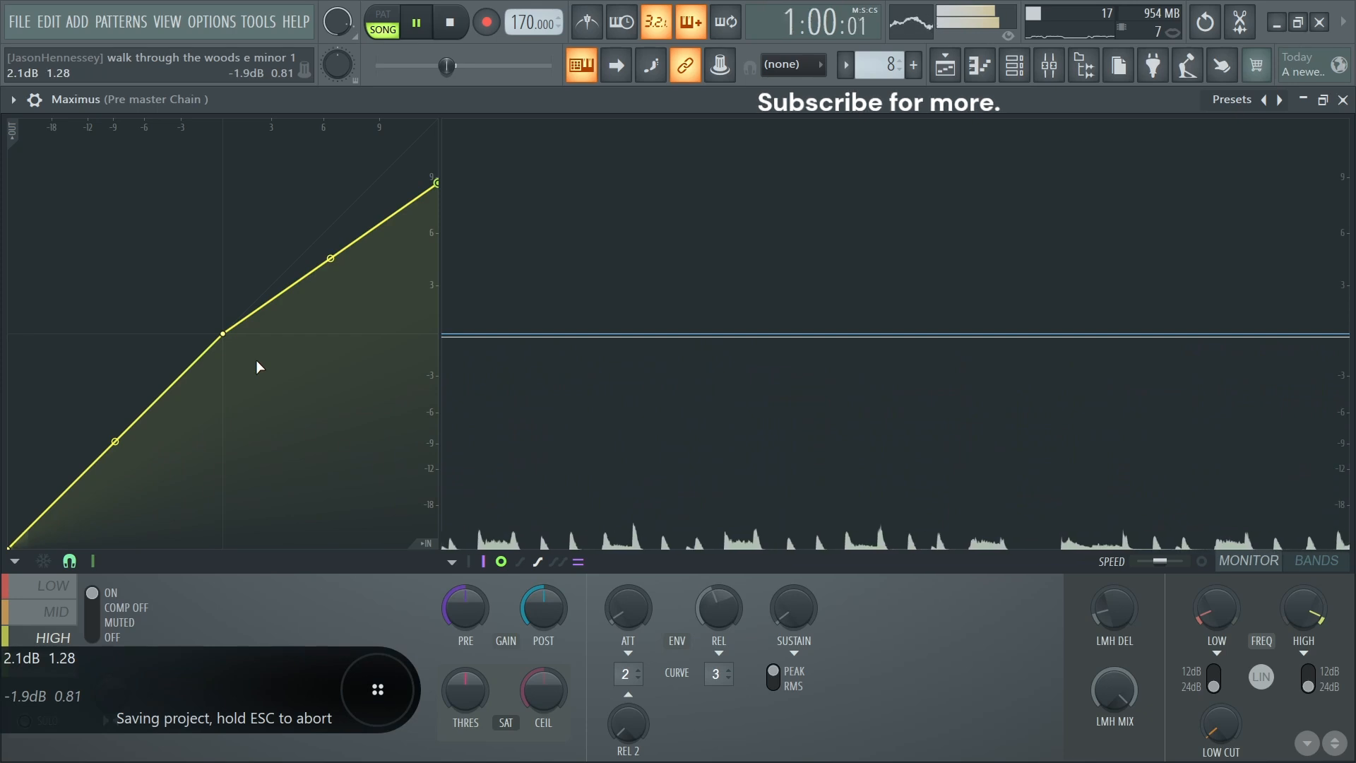
click(1297, 609)
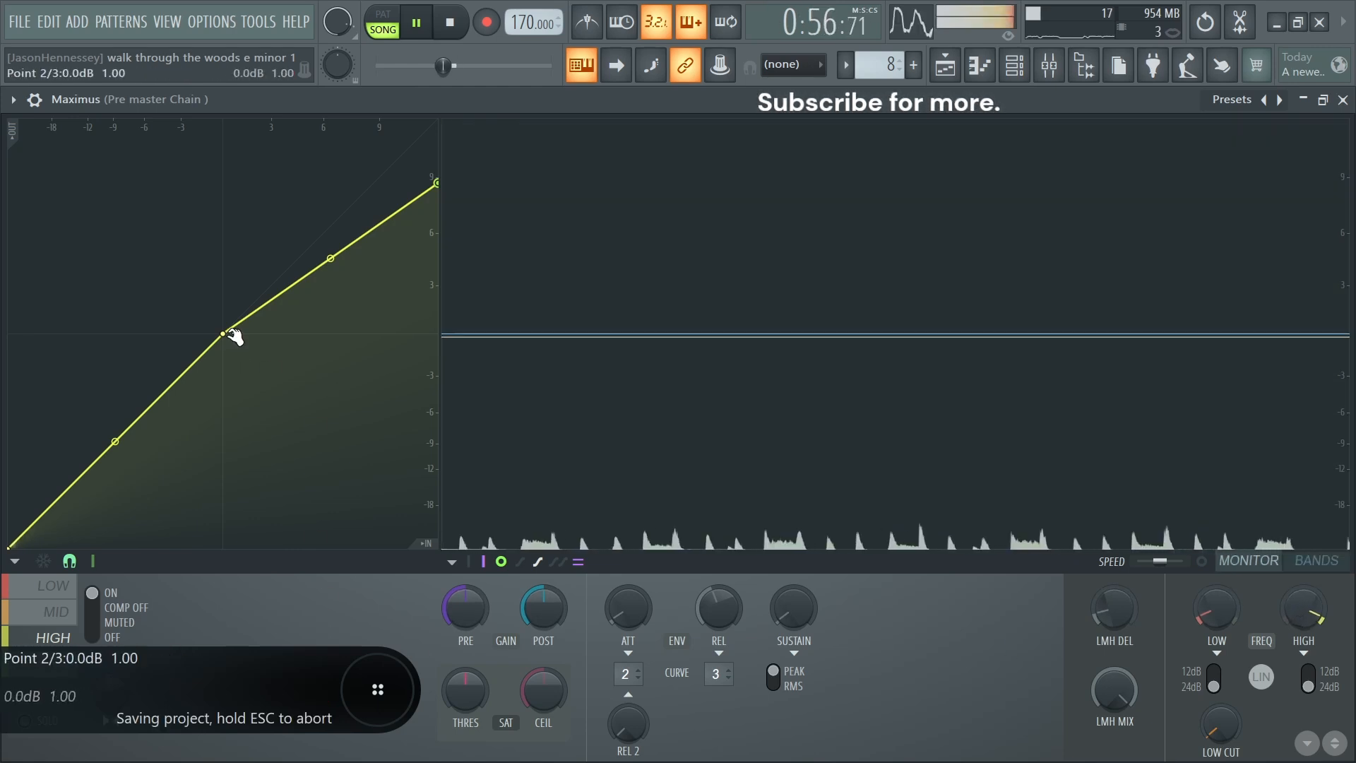
drag(223, 333, 28, 527)
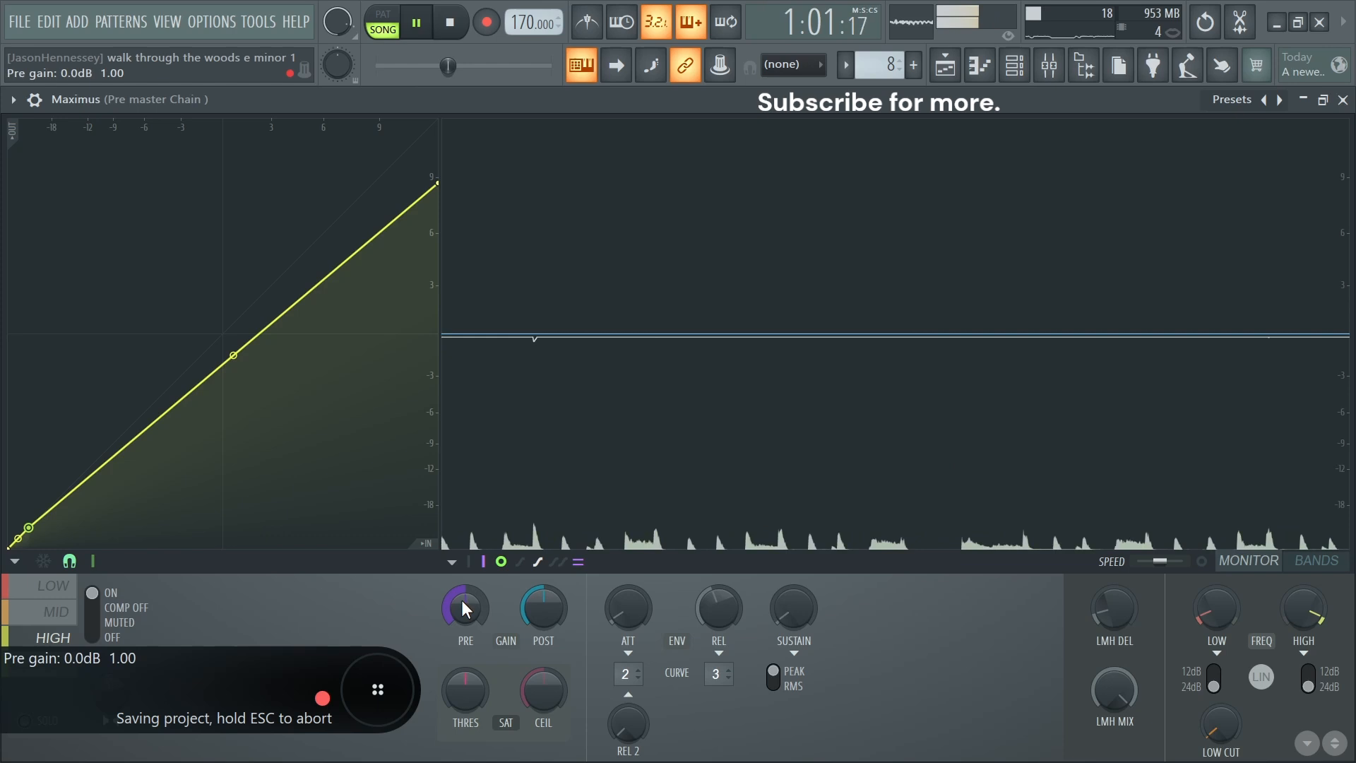
scroll(462, 601, up, 1)
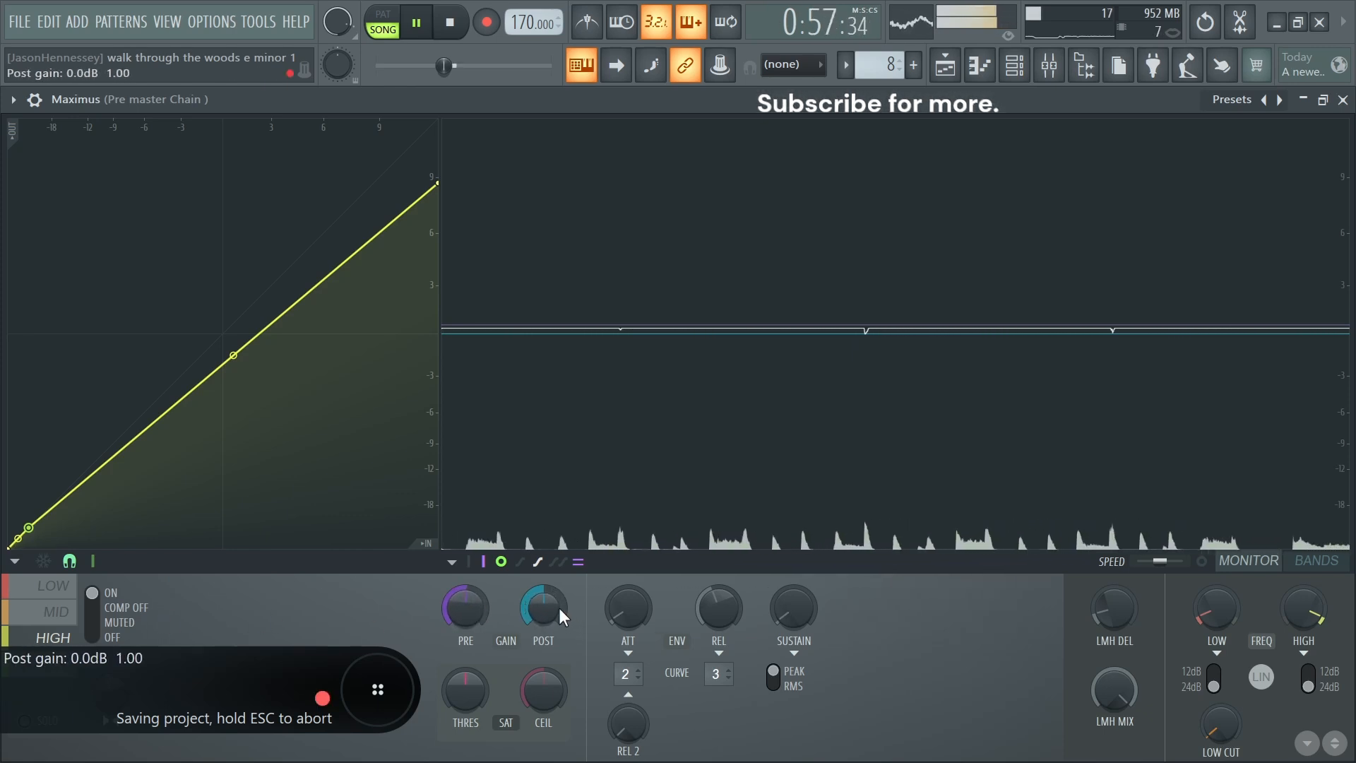
drag(552, 597, 553, 603)
Lower the Master band's curve knee to about -1.5 dB, set its pre gain to -0.2 dB and raise its post gain slightly.
click(46, 666)
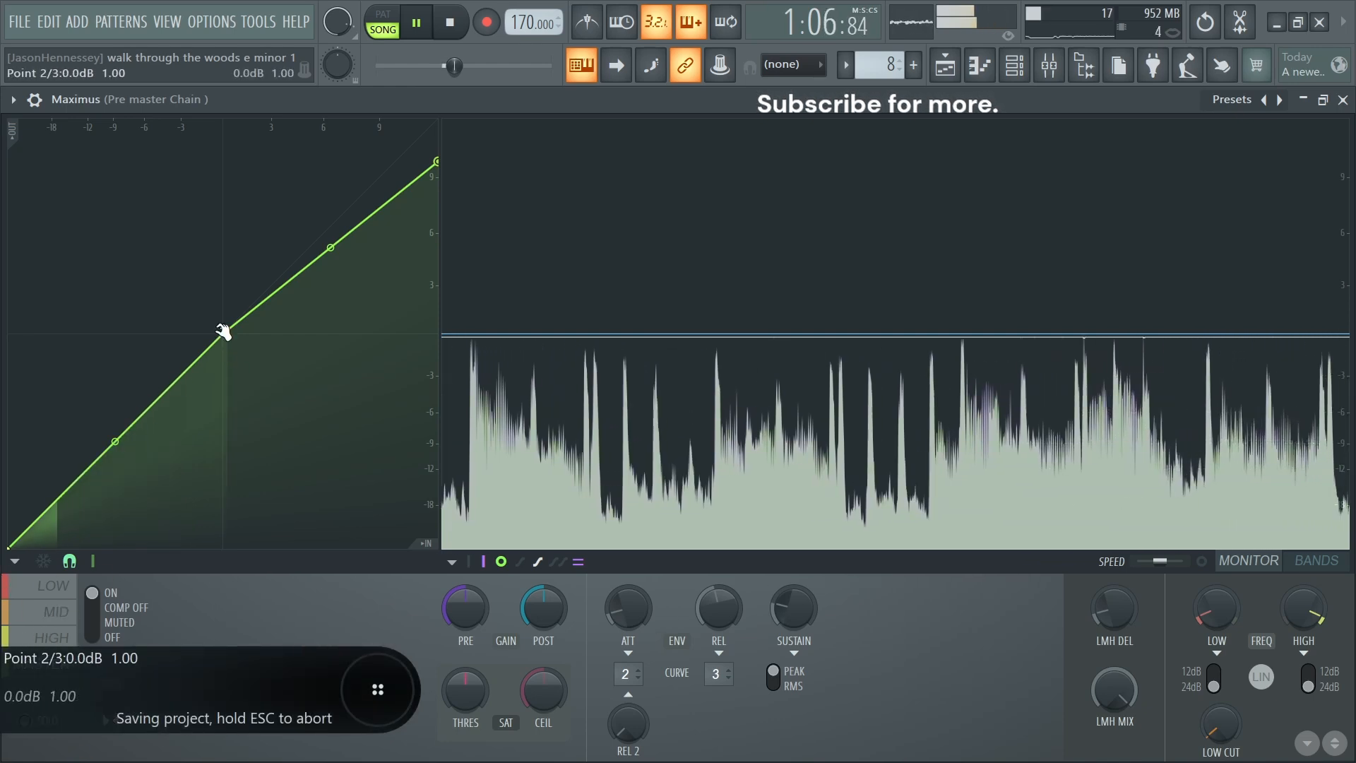
mouse_move(223, 334)
mouse_down()
mouse_move(226, 355)
mouse_move(209, 355)
mouse_up()
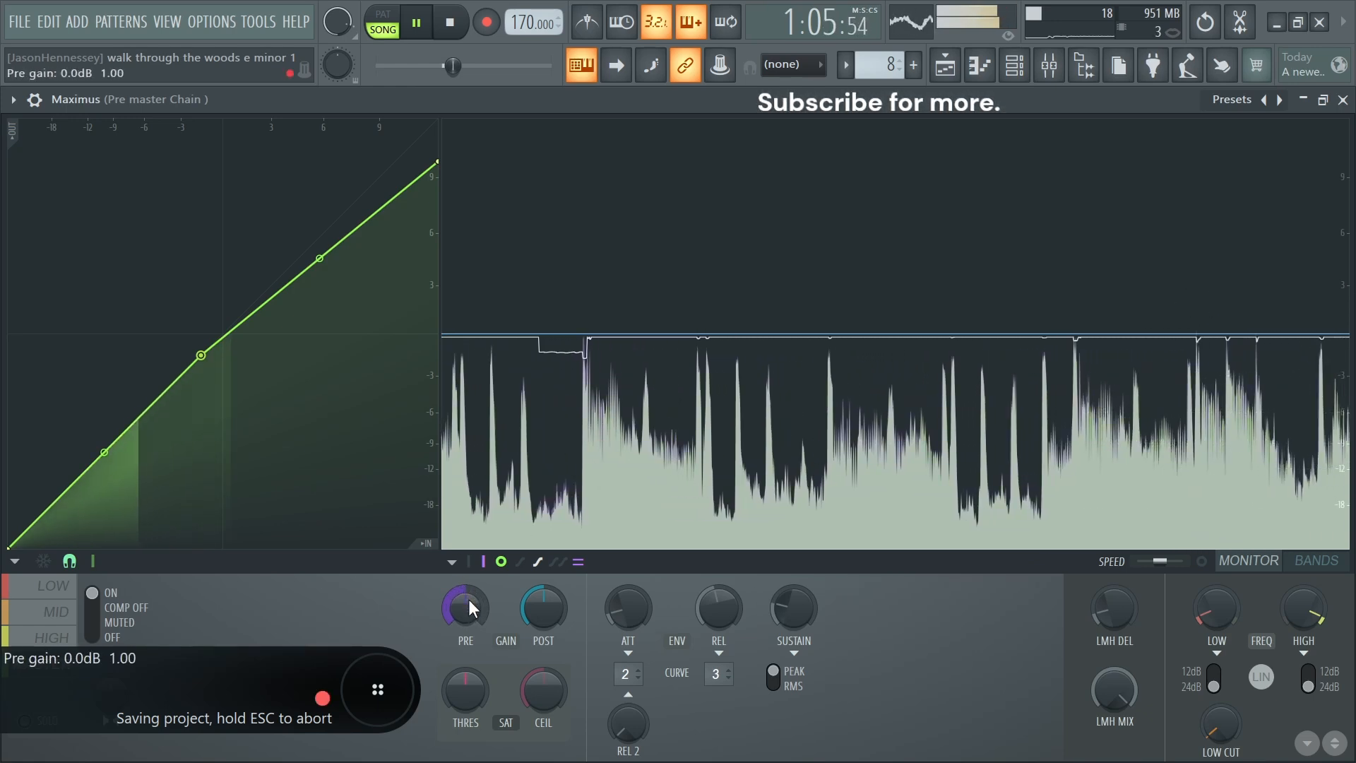
drag(468, 599, 468, 602)
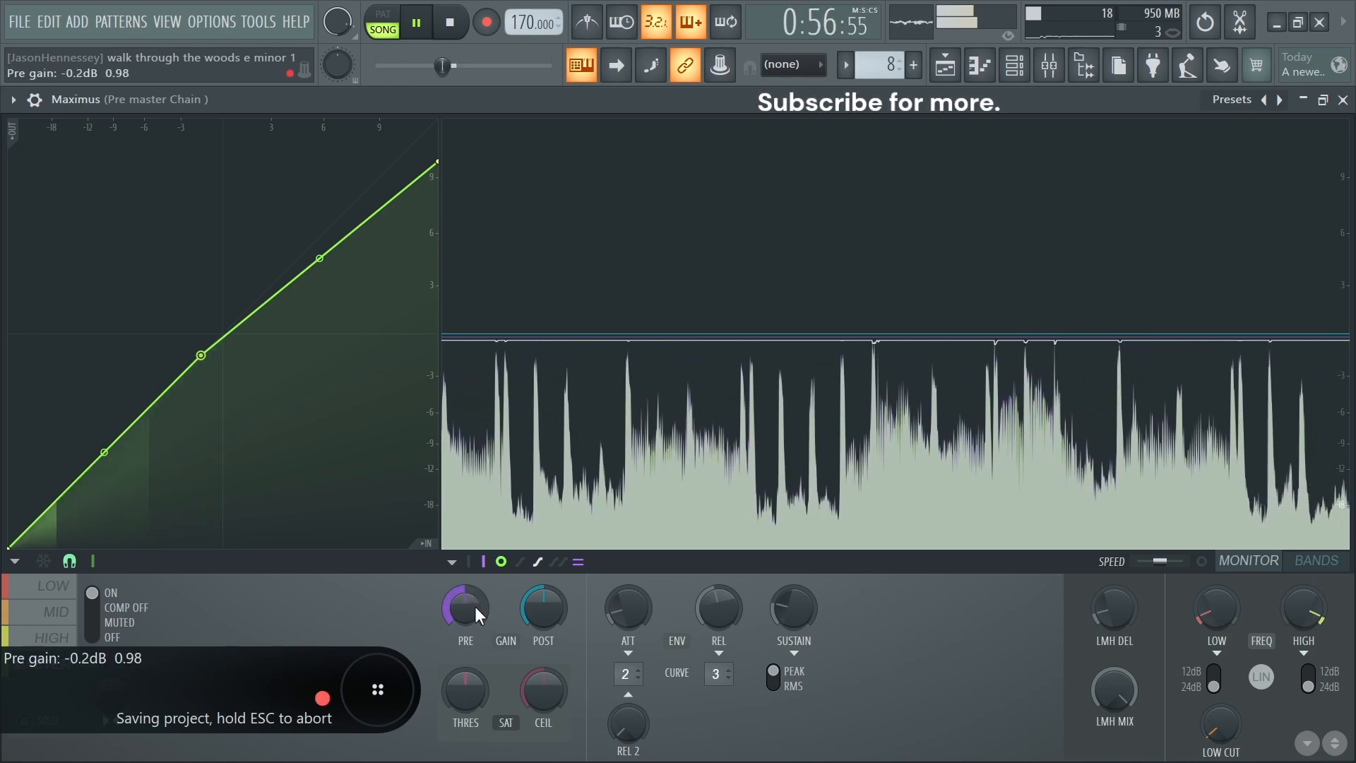
drag(544, 606, 544, 598)
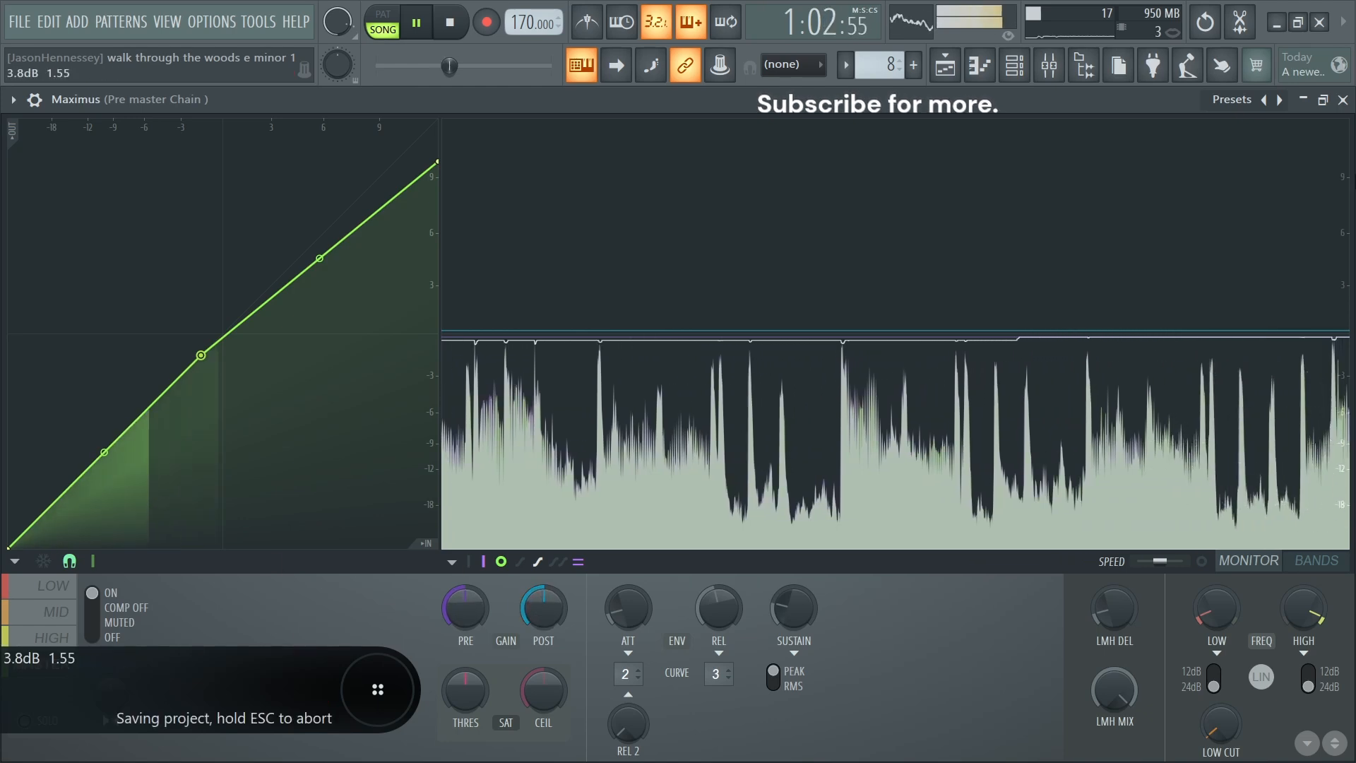
Close the first Maximus, then enable and open the second Maximus on the Pre master Chain track.
click(1342, 100)
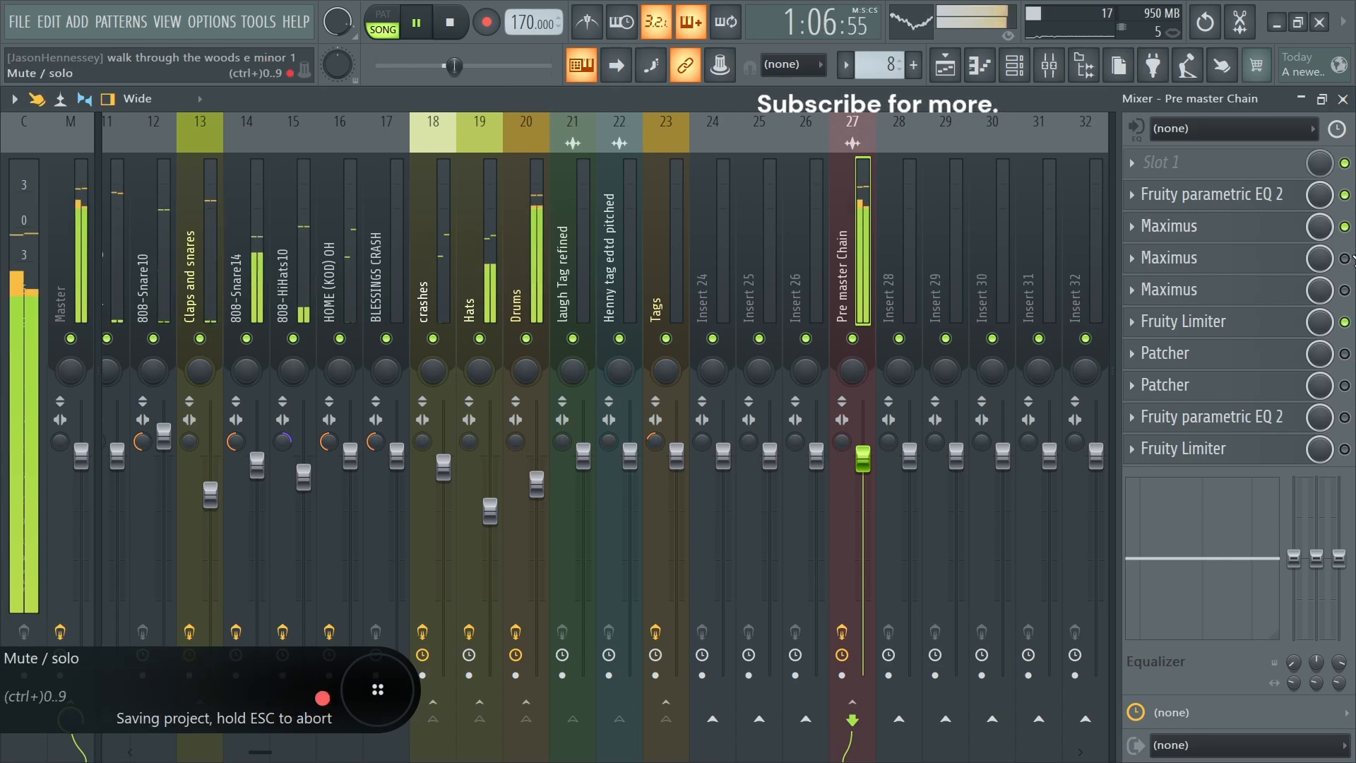
click(1344, 258)
key(space)
click(1165, 257)
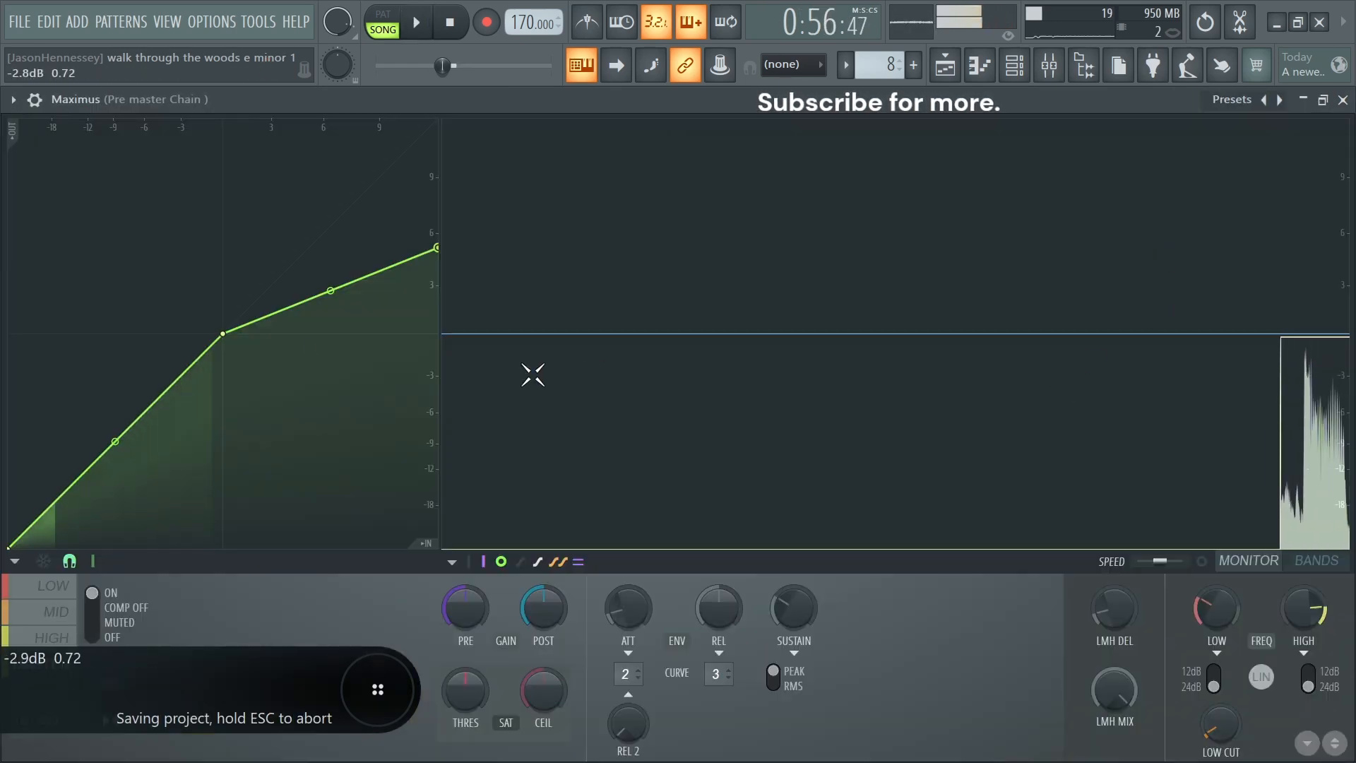
Raise the end point of the Master band's compression curve to 6.4 dB, and lift the Low band's end point to match.
drag(437, 248, 436, 226)
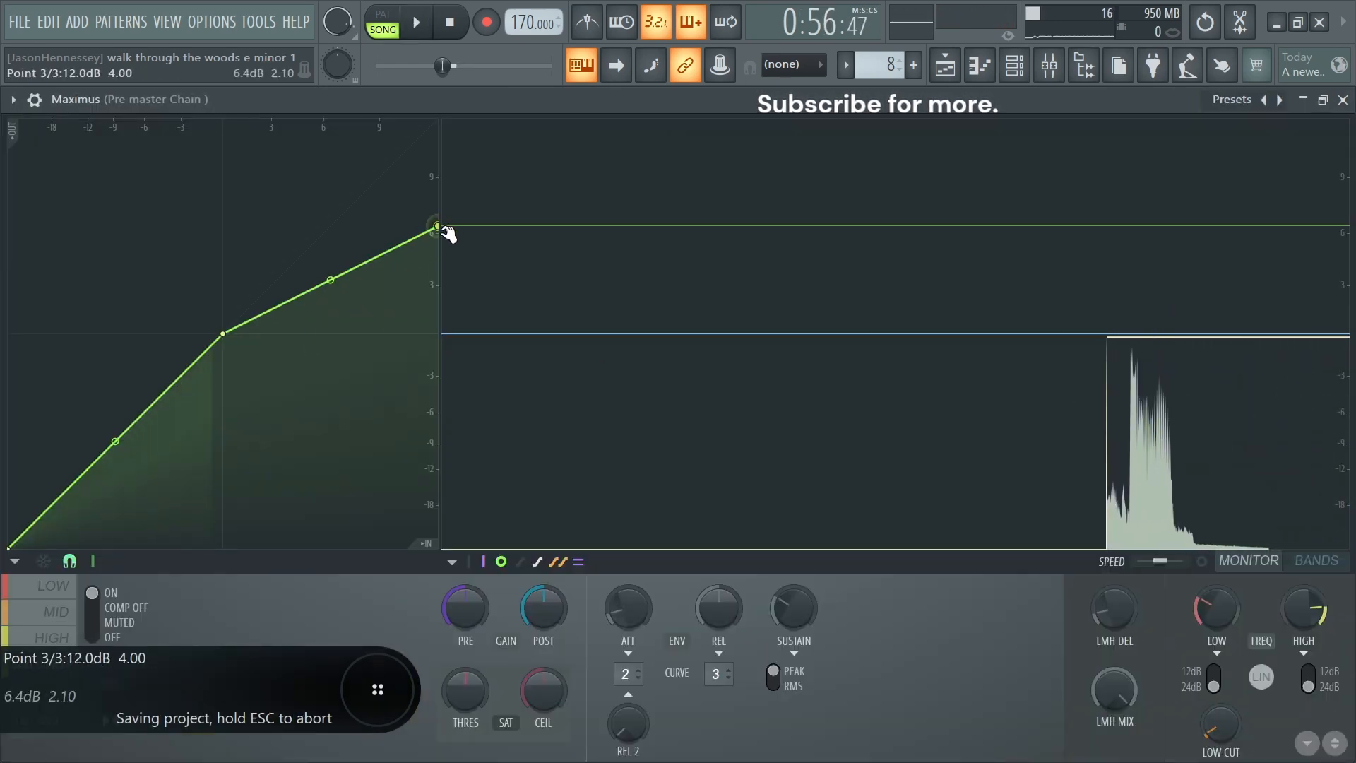
click(53, 585)
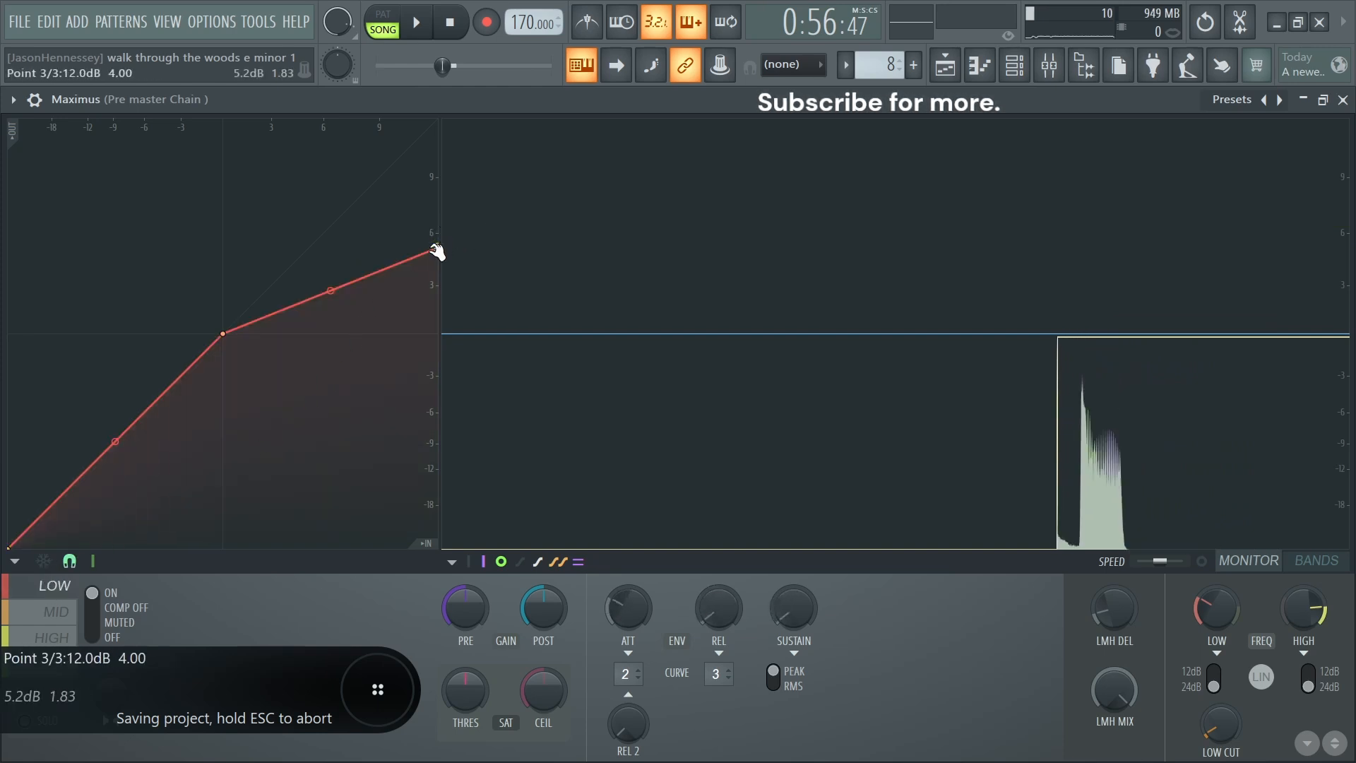
drag(444, 244, 445, 226)
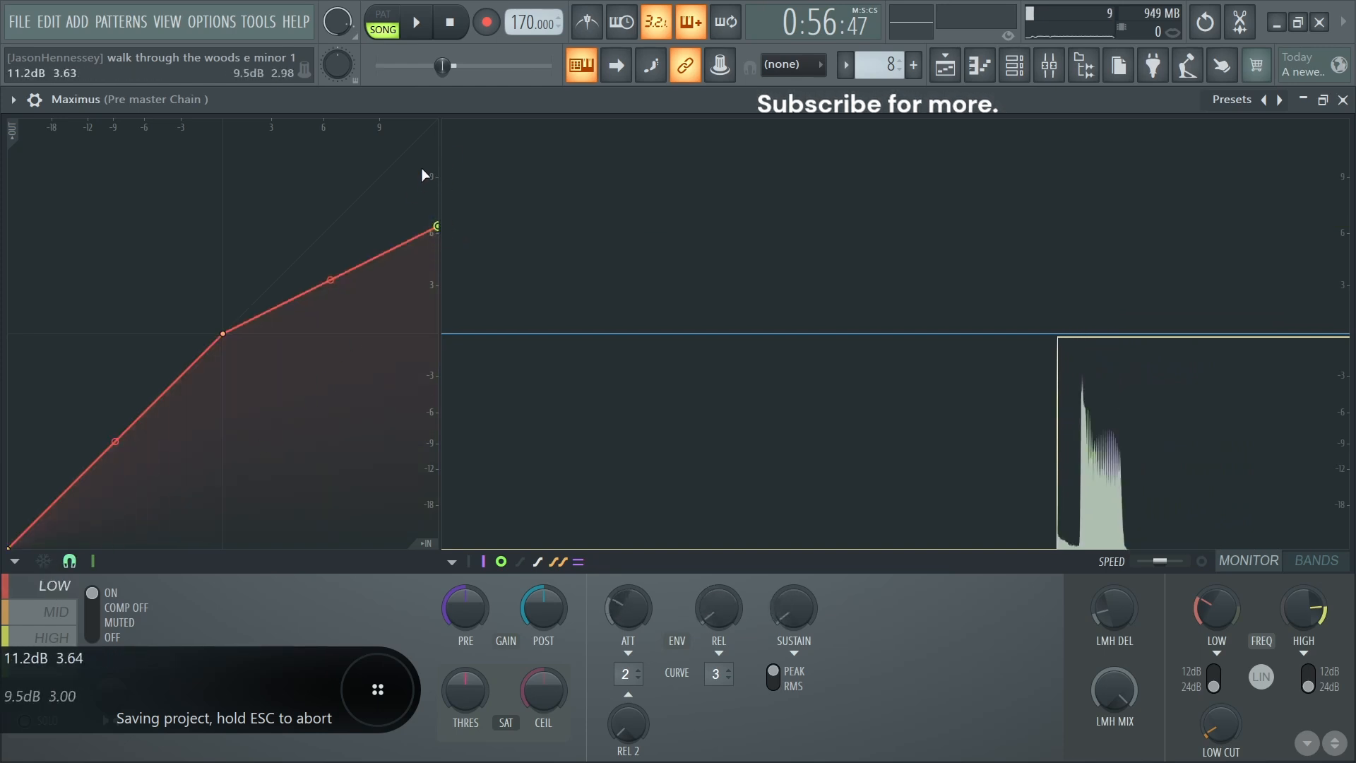
drag(440, 240, 456, 222)
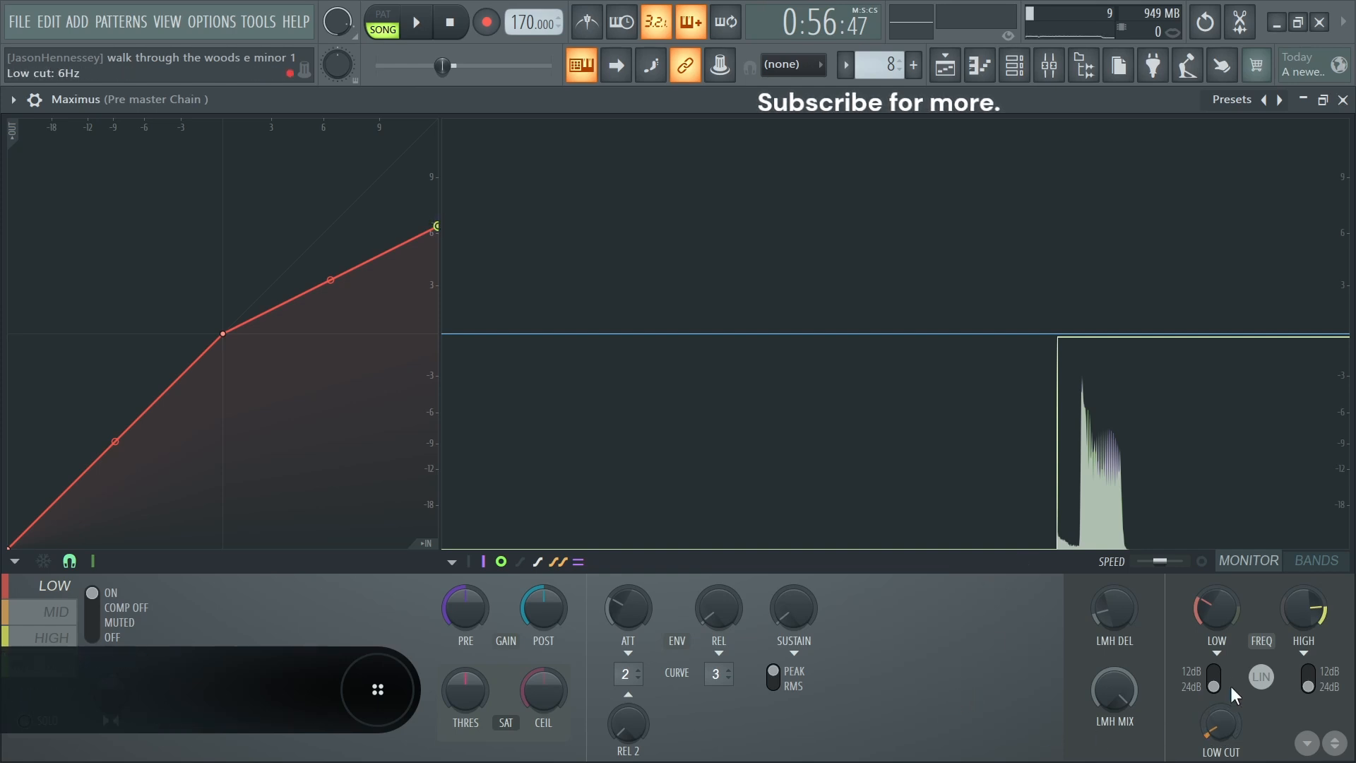
Review the Low and High crossover frequencies in the bands display and return to the level monitor.
click(1216, 607)
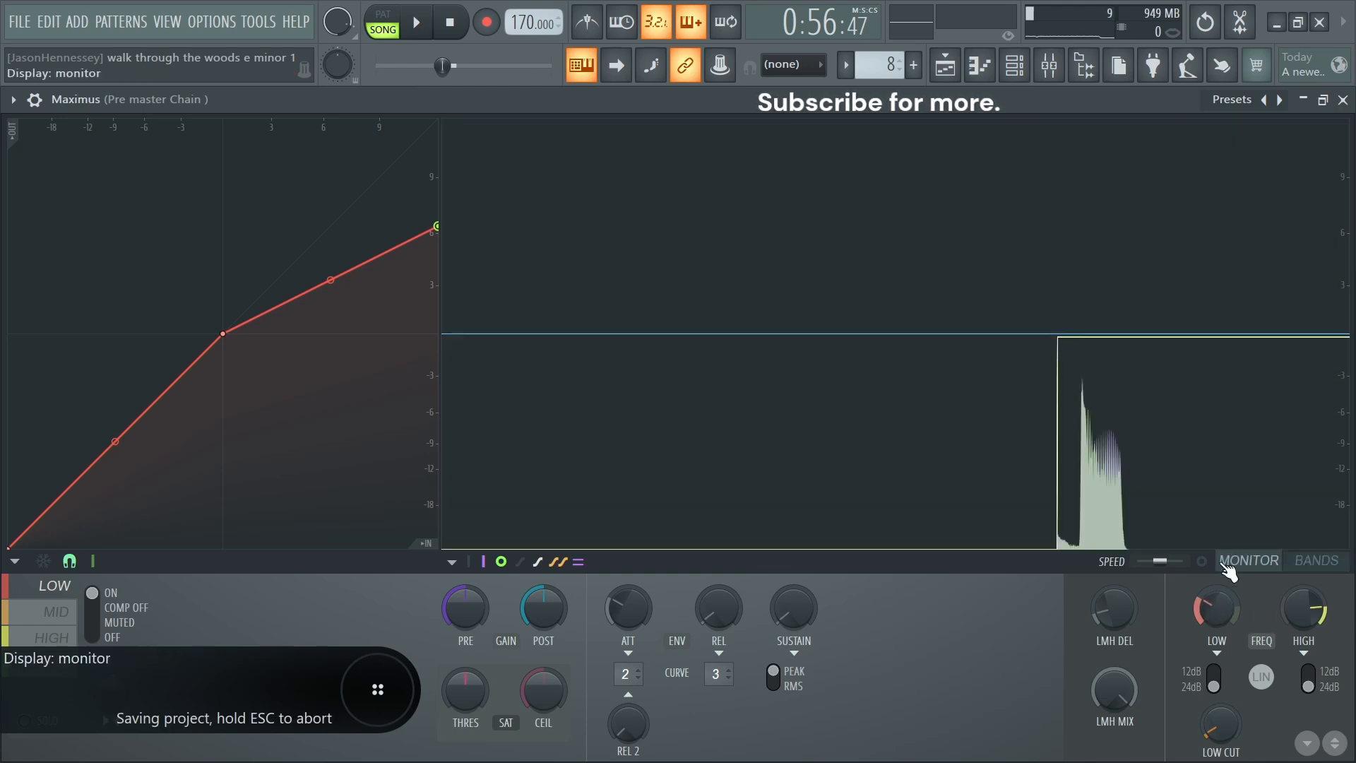
click(1299, 560)
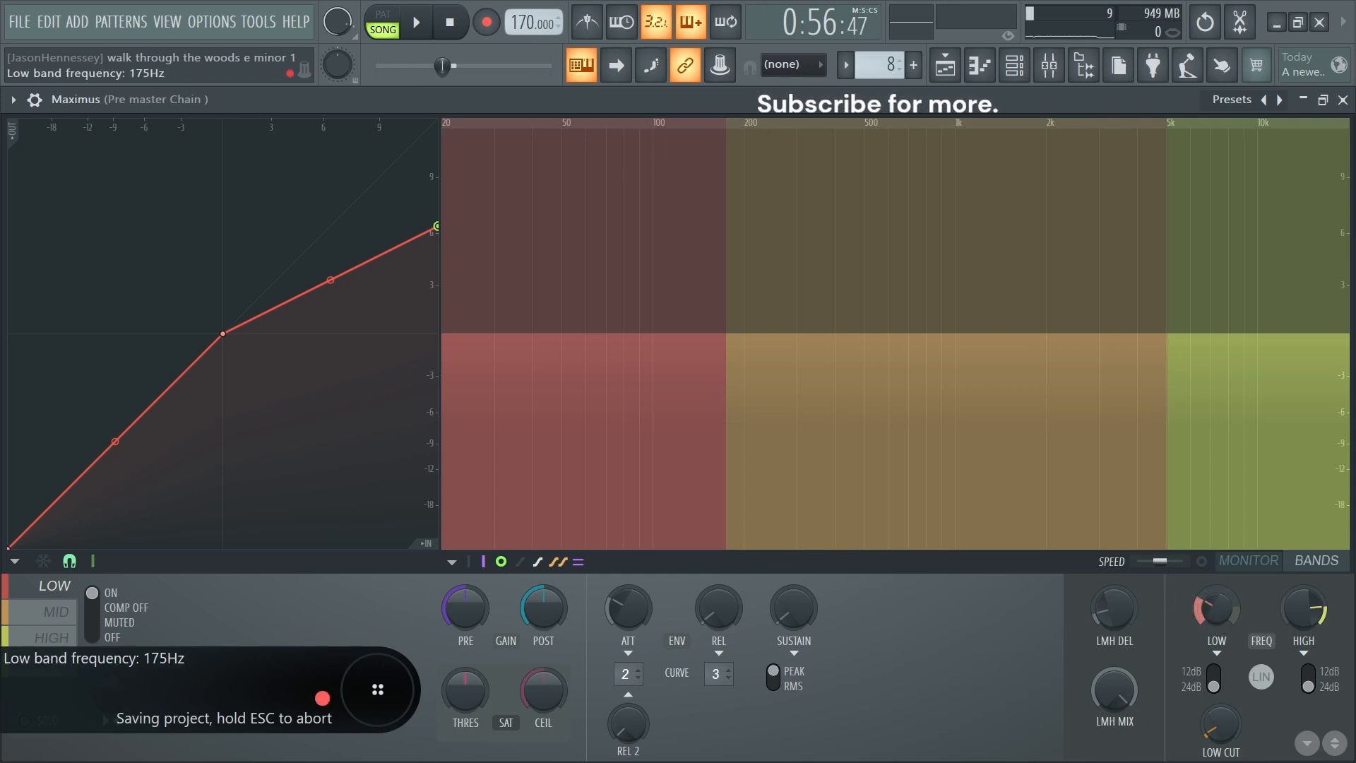
click(1278, 110)
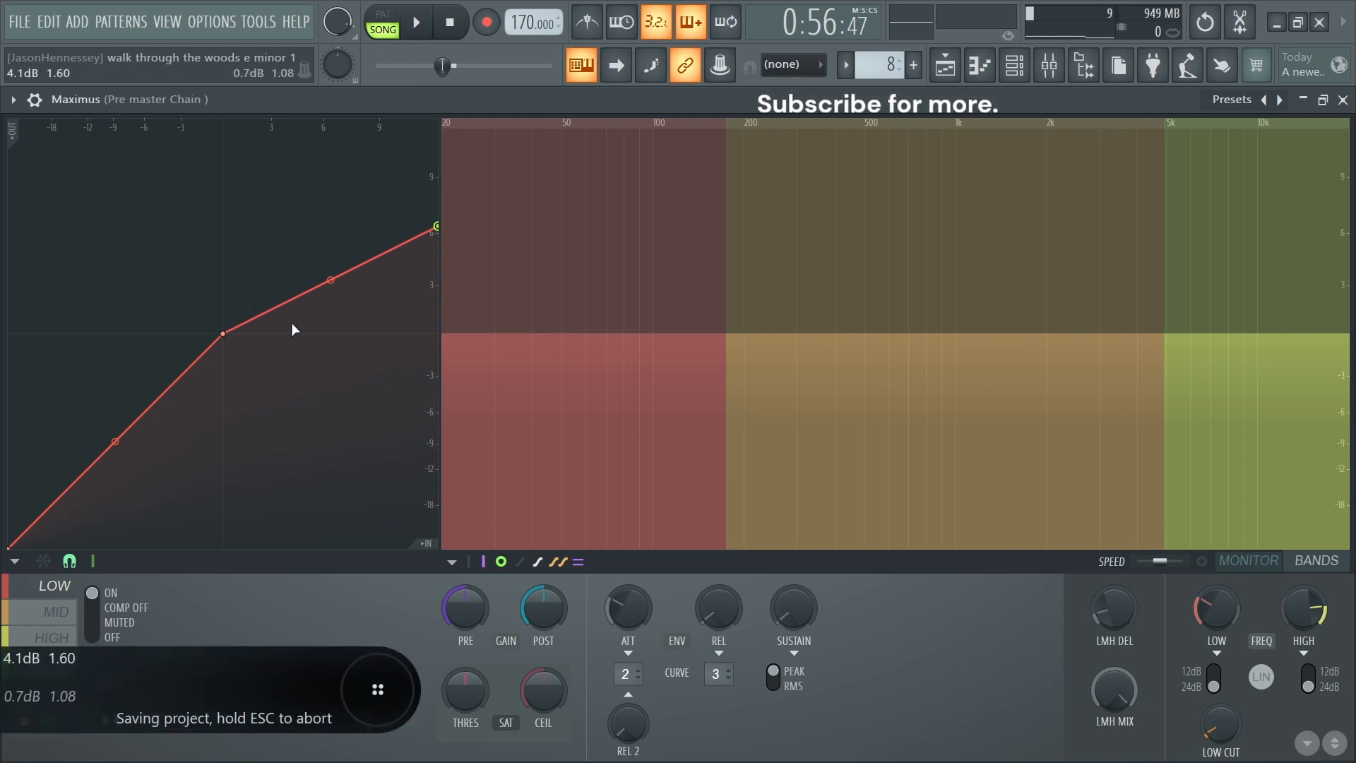
click(1249, 560)
Play the song and pull the Low band's curve knee down to -3.0 dB, shifting it back onto the diagonal.
key(space)
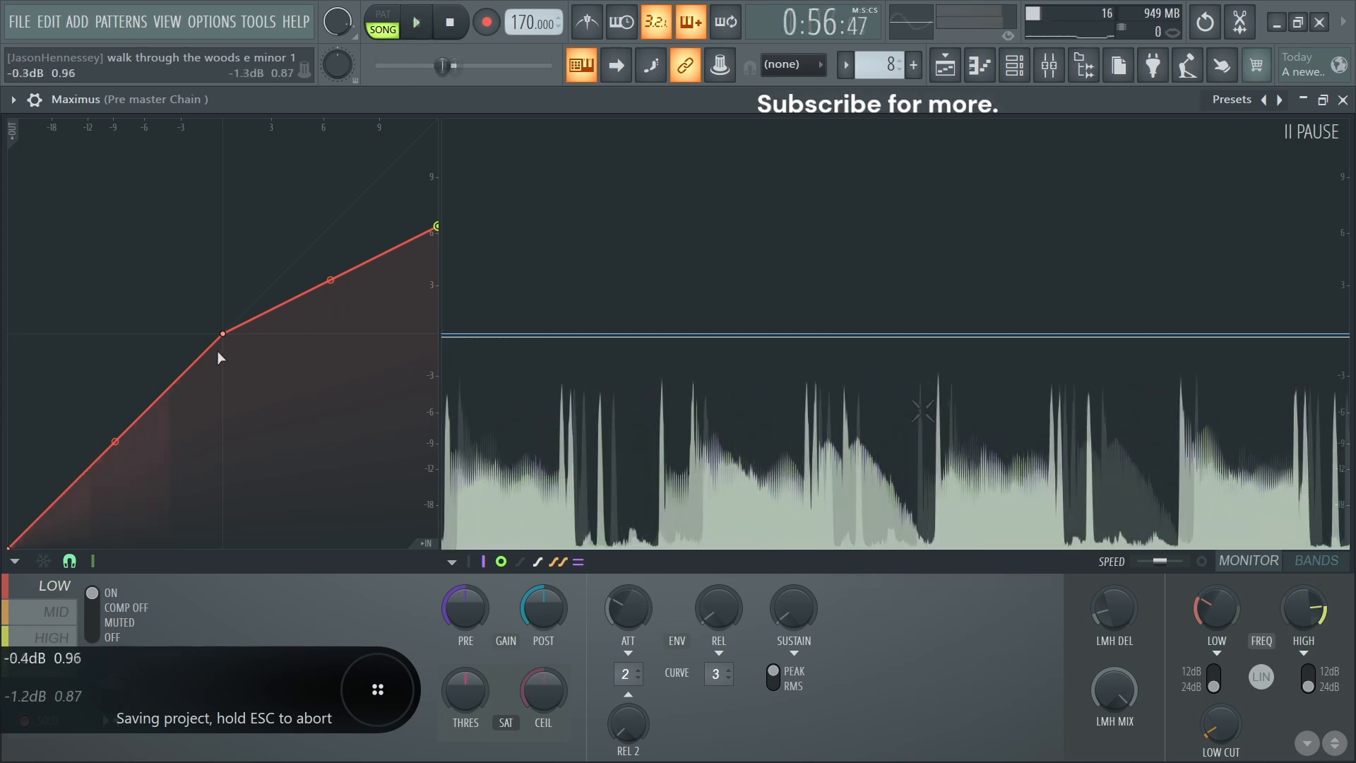
drag(223, 335, 226, 381)
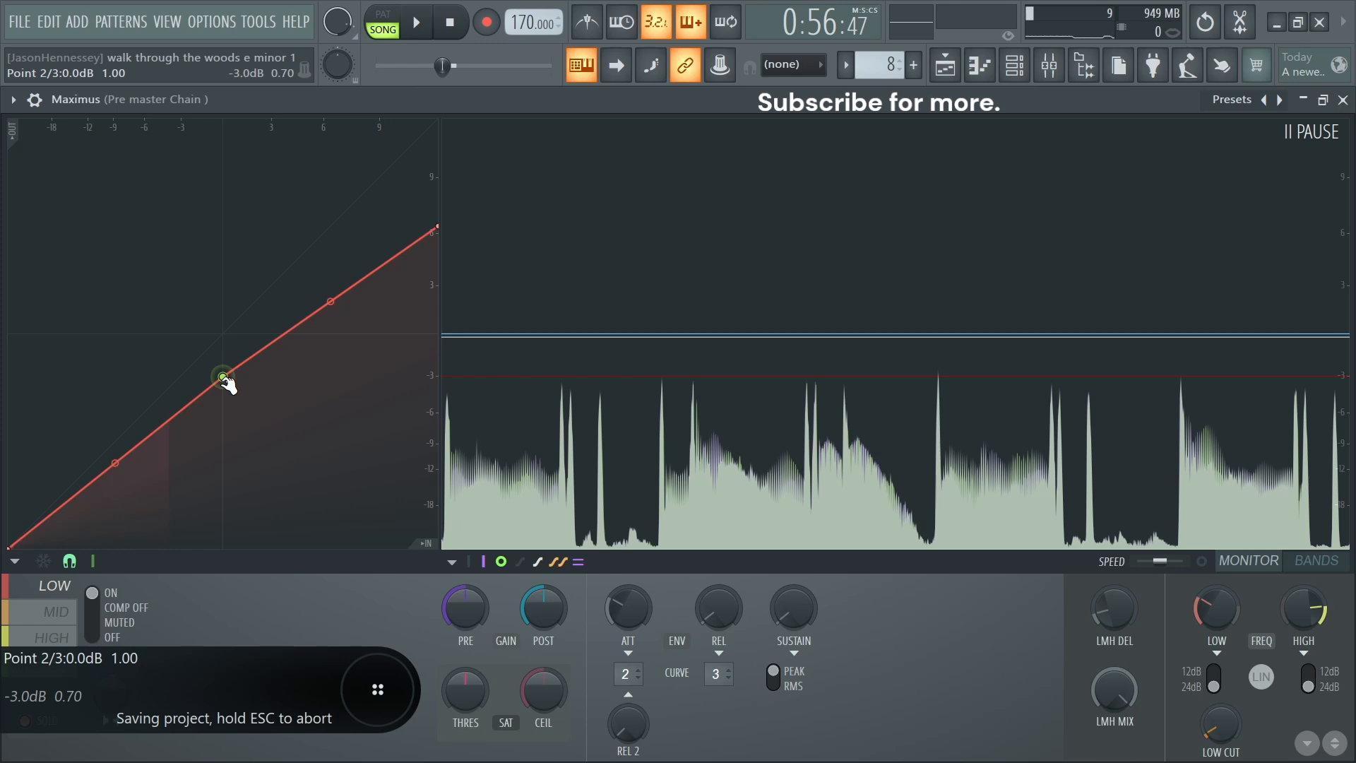
drag(227, 383, 186, 385)
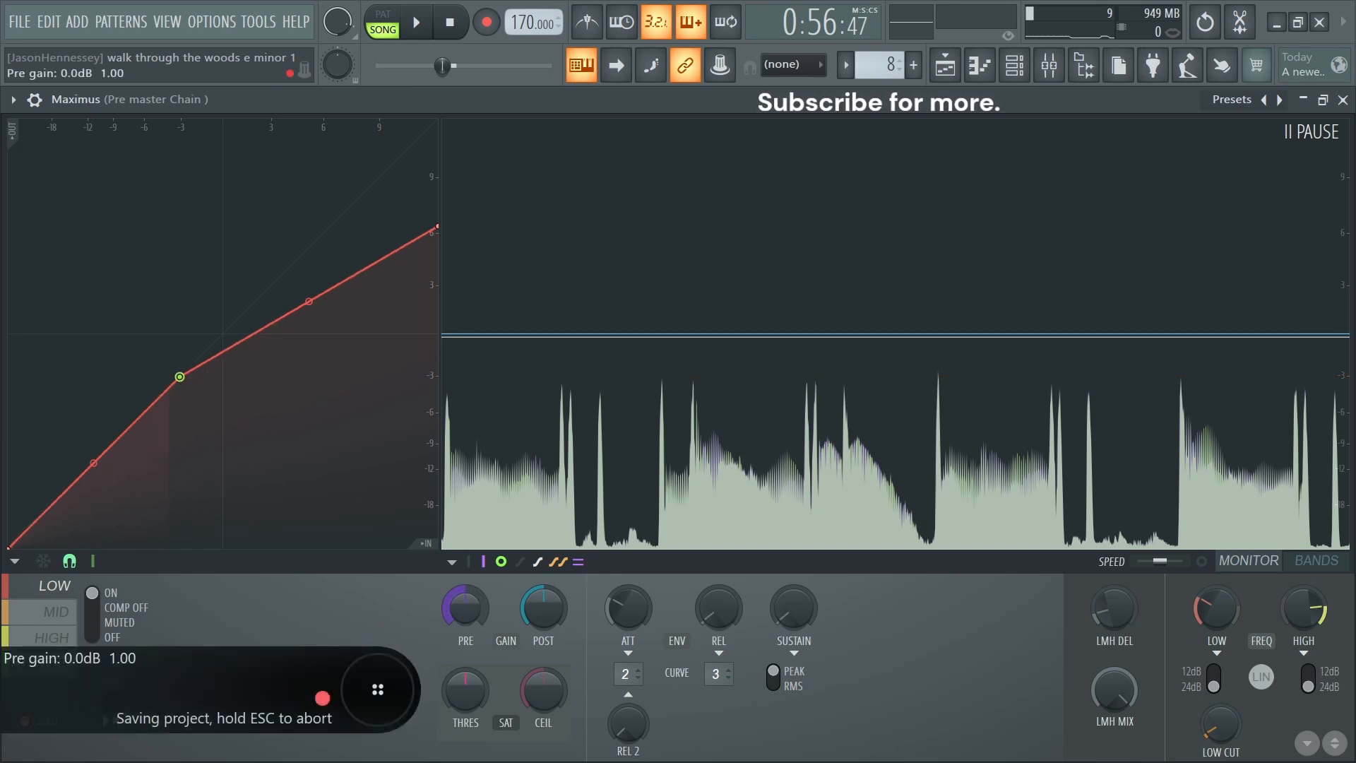
Raise the Low band's pre gain to about 0.9 dB and lower its post gain slightly during playback.
drag(460, 596, 460, 587)
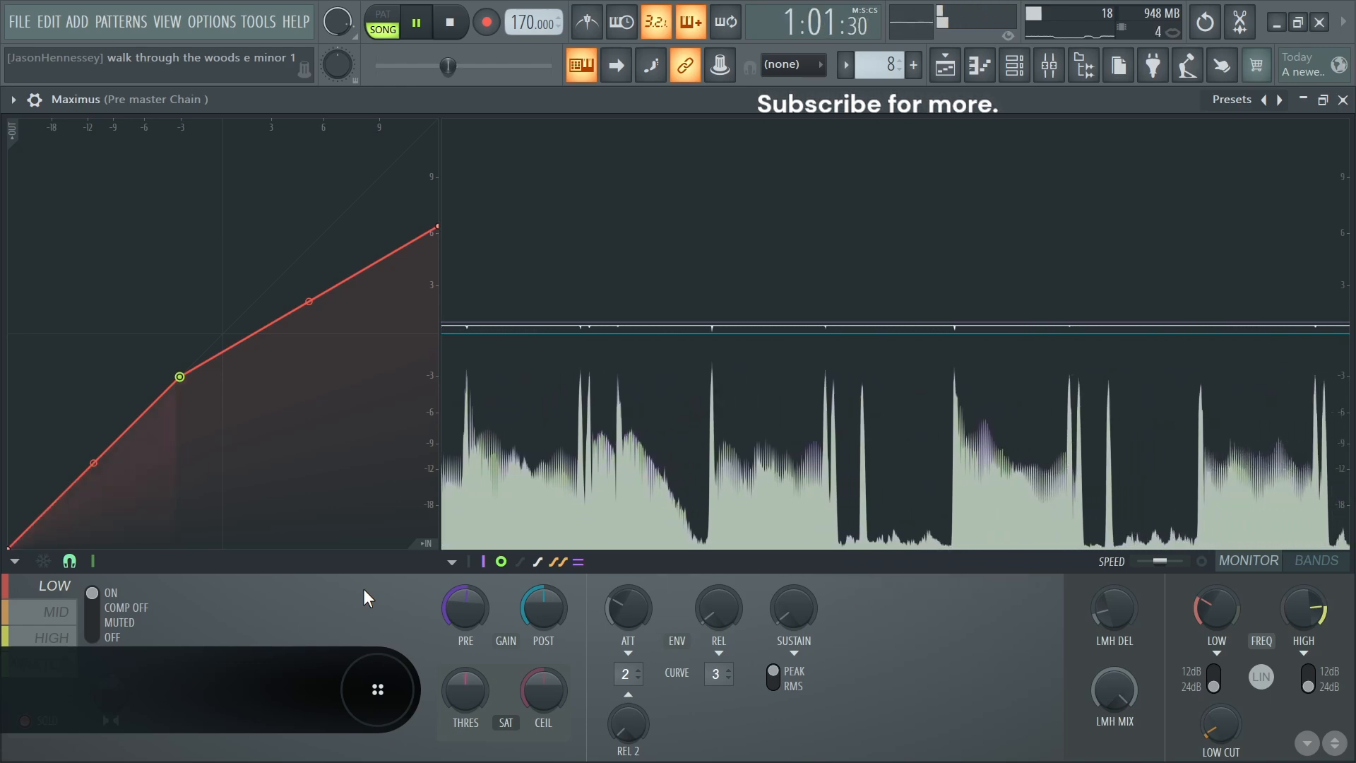
key(ctrl+s)
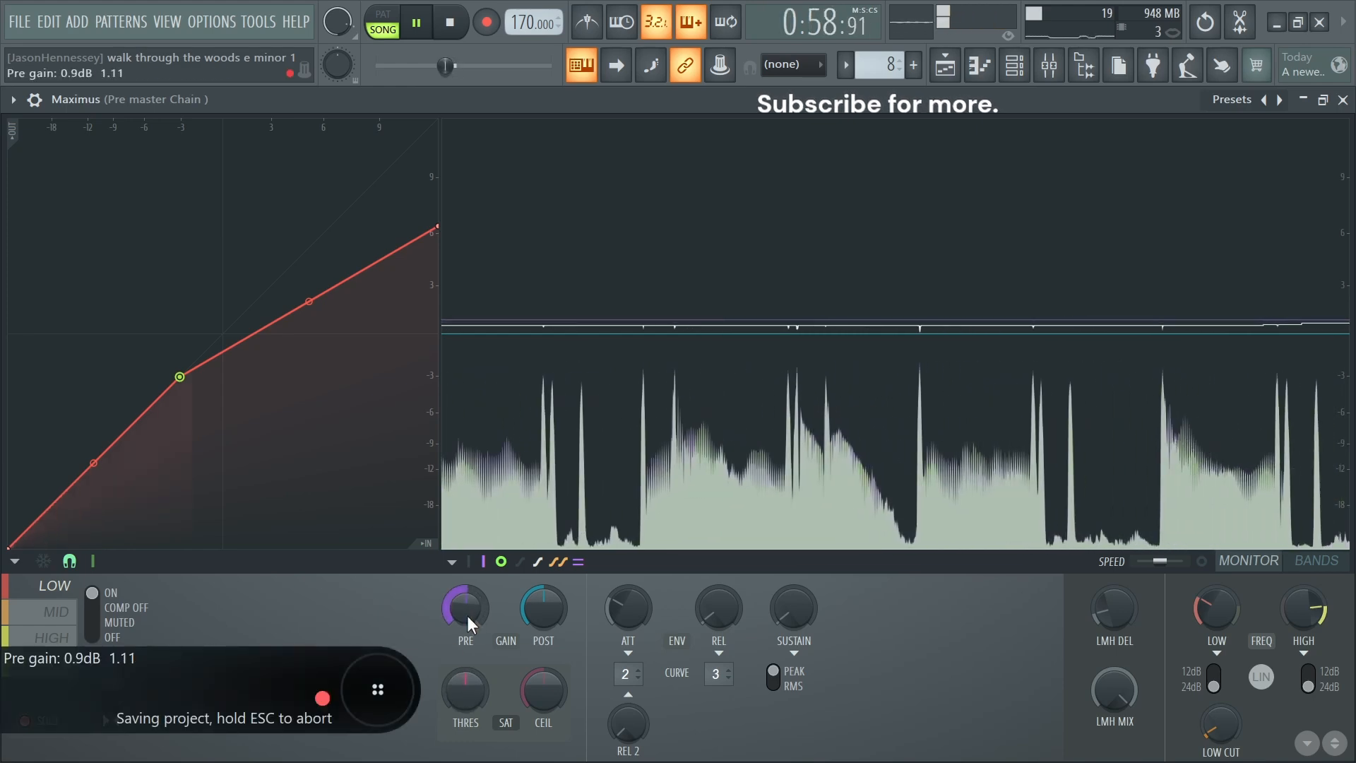
key(ctrl+s)
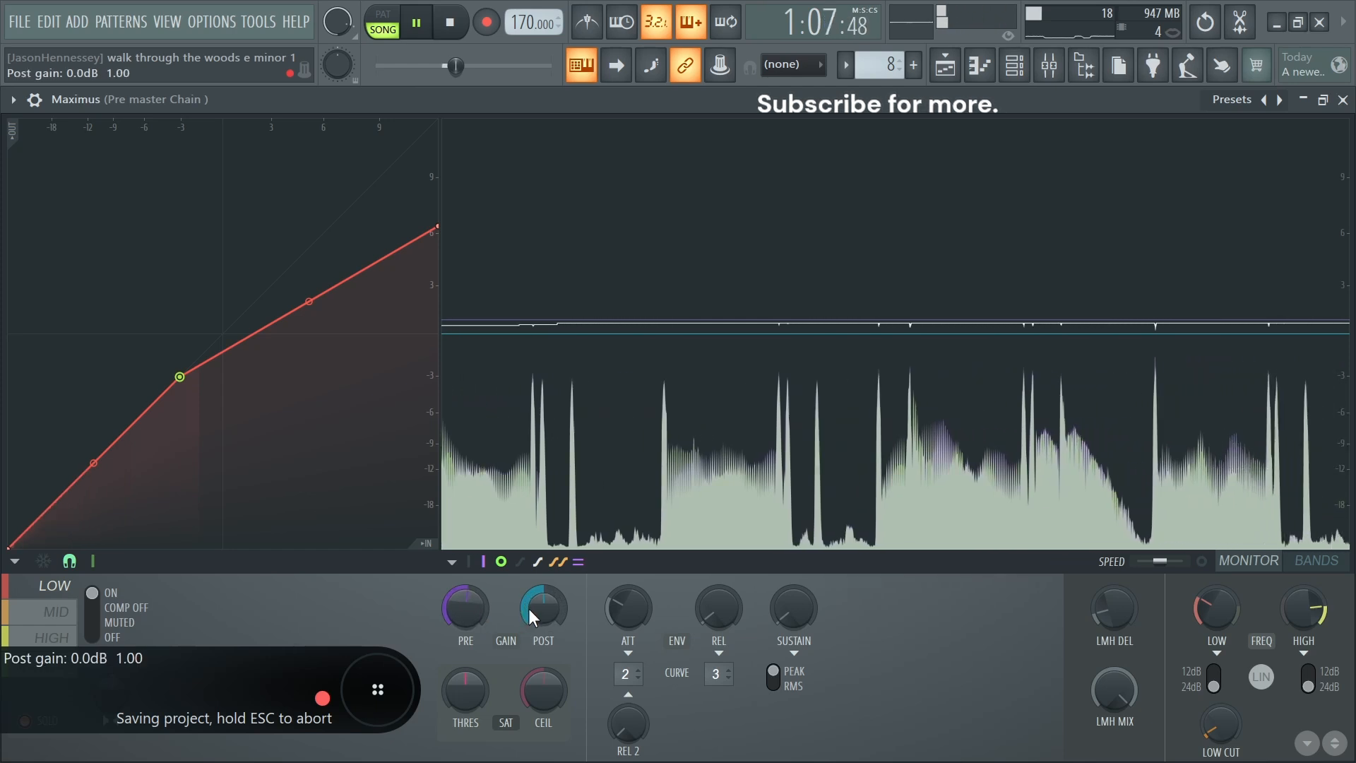
drag(532, 601, 533, 610)
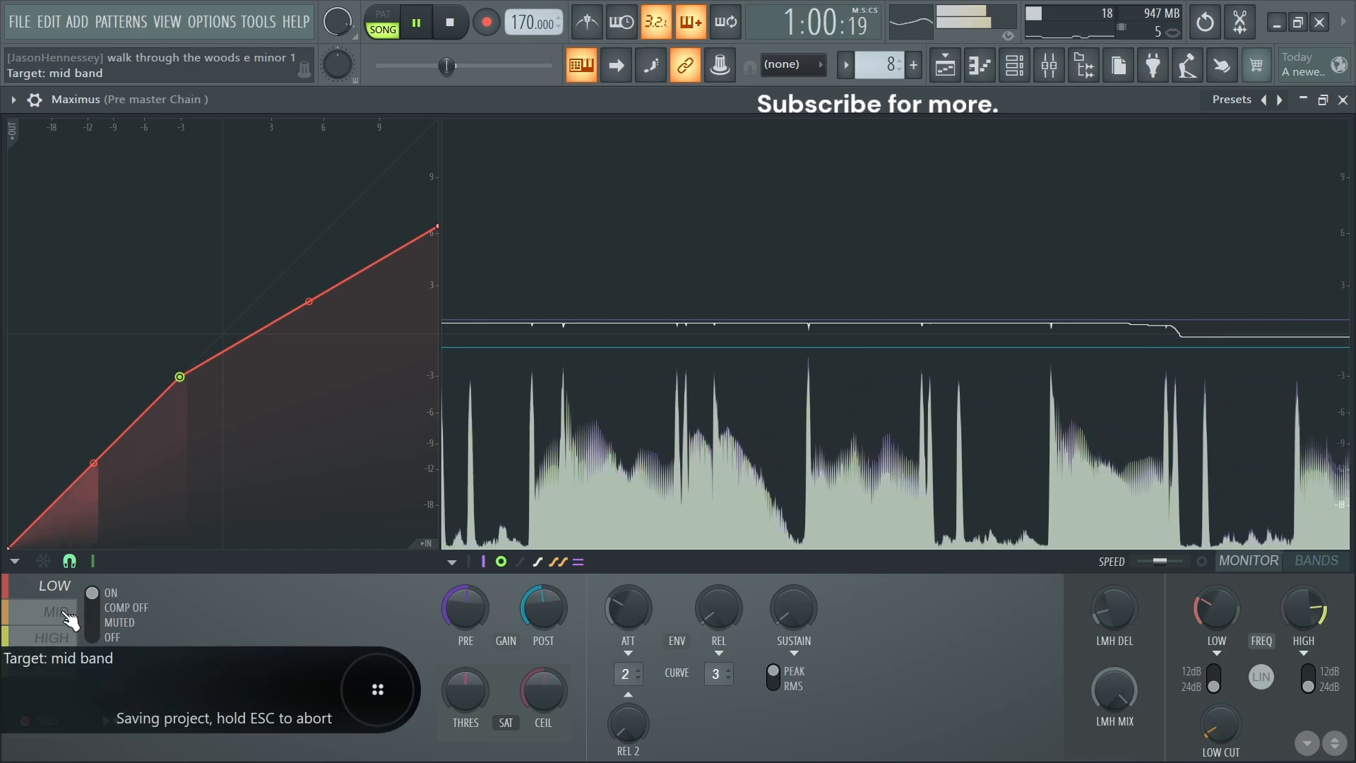
Audition the Mid band and move its curve knee down the diagonal to roughly midway between -3 and -6 dB.
click(68, 612)
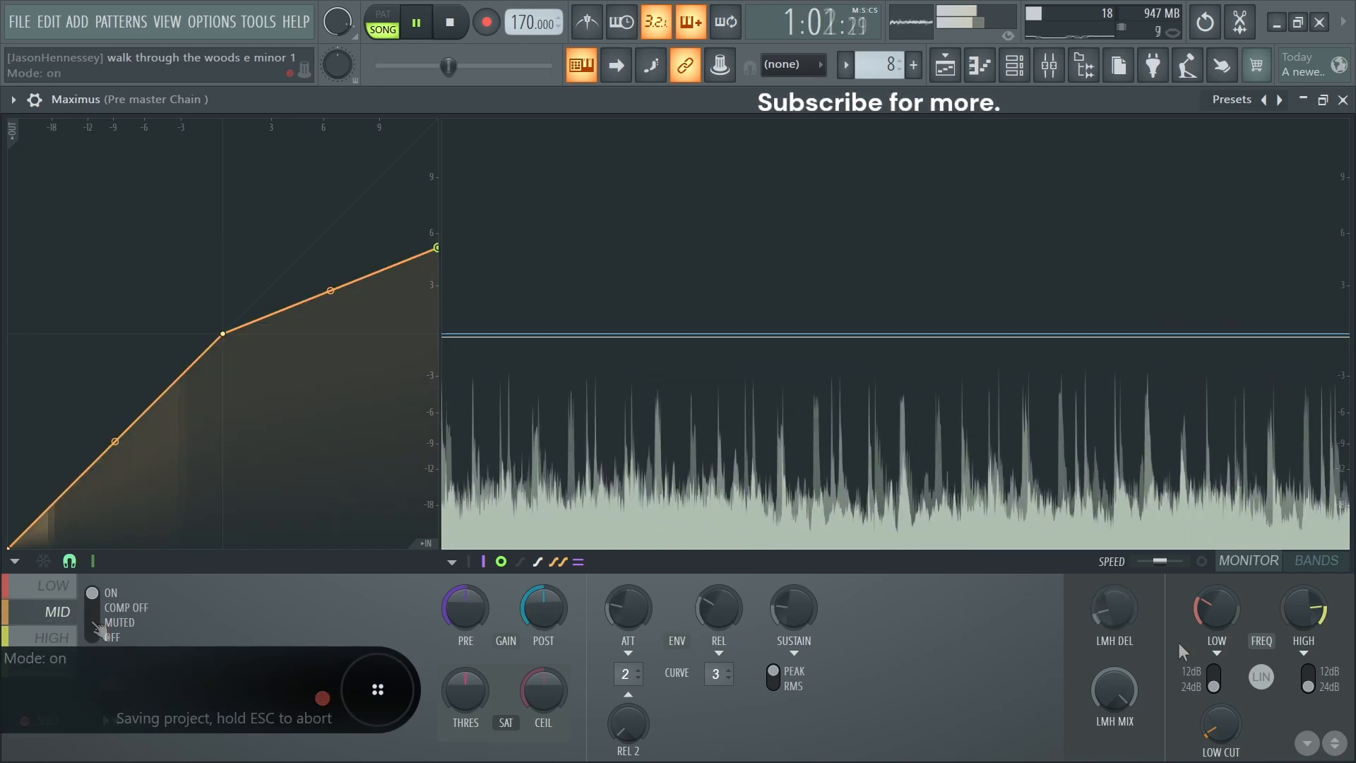
key(space)
drag(1224, 614, 1223, 614)
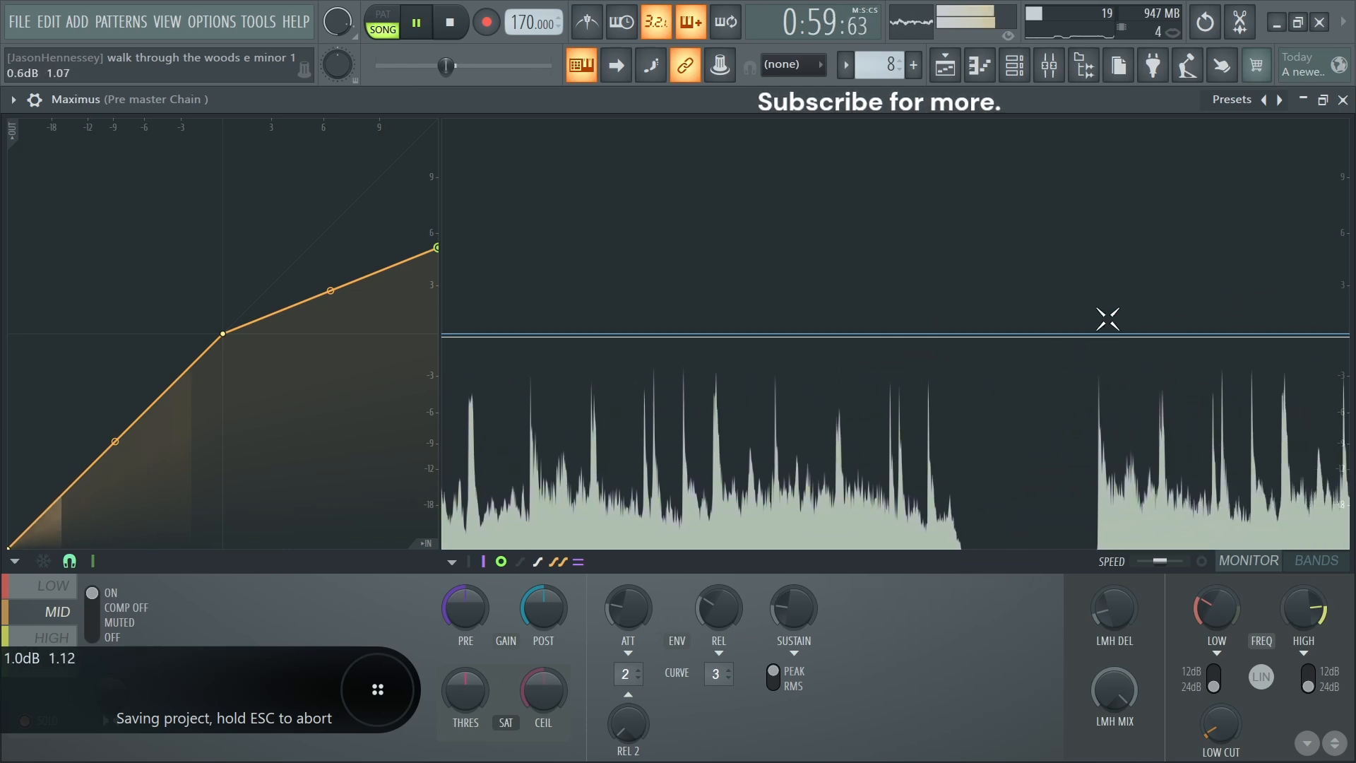
key(space)
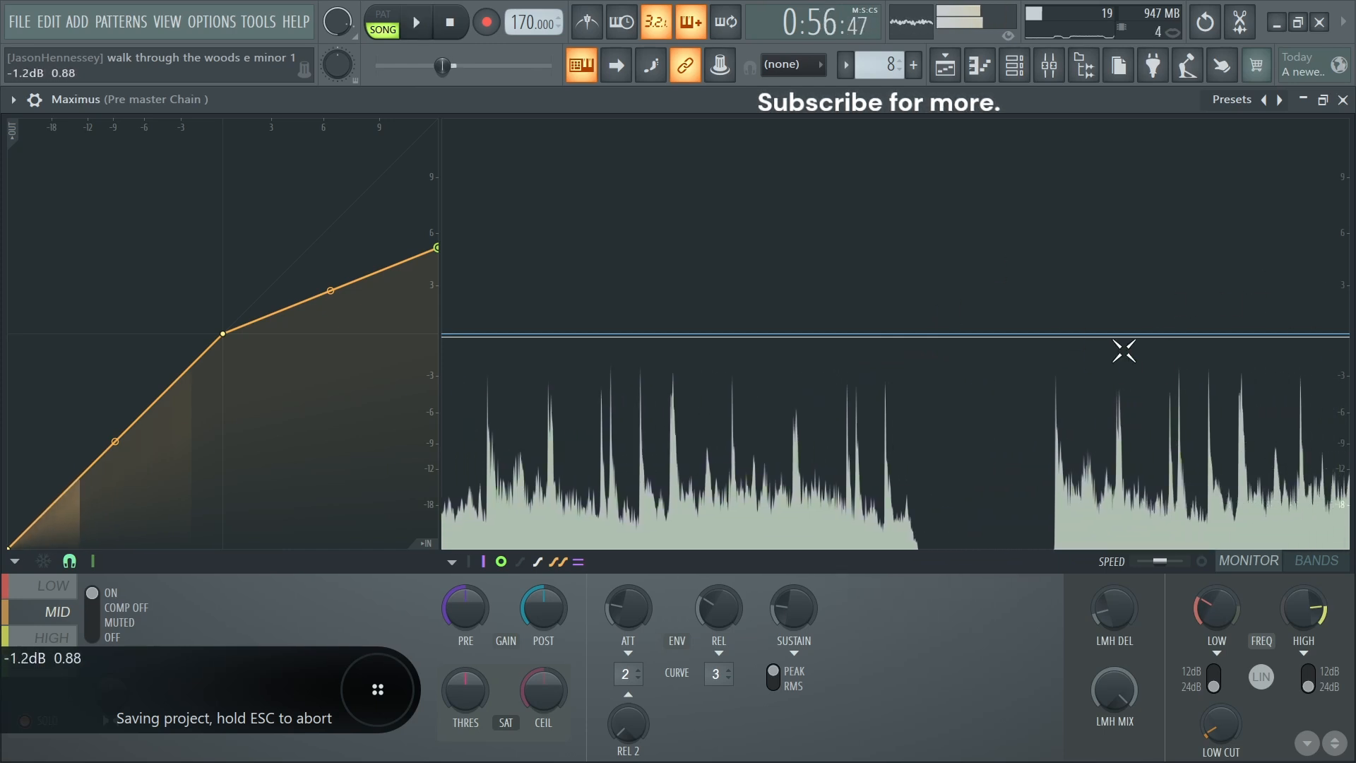
click(1094, 388)
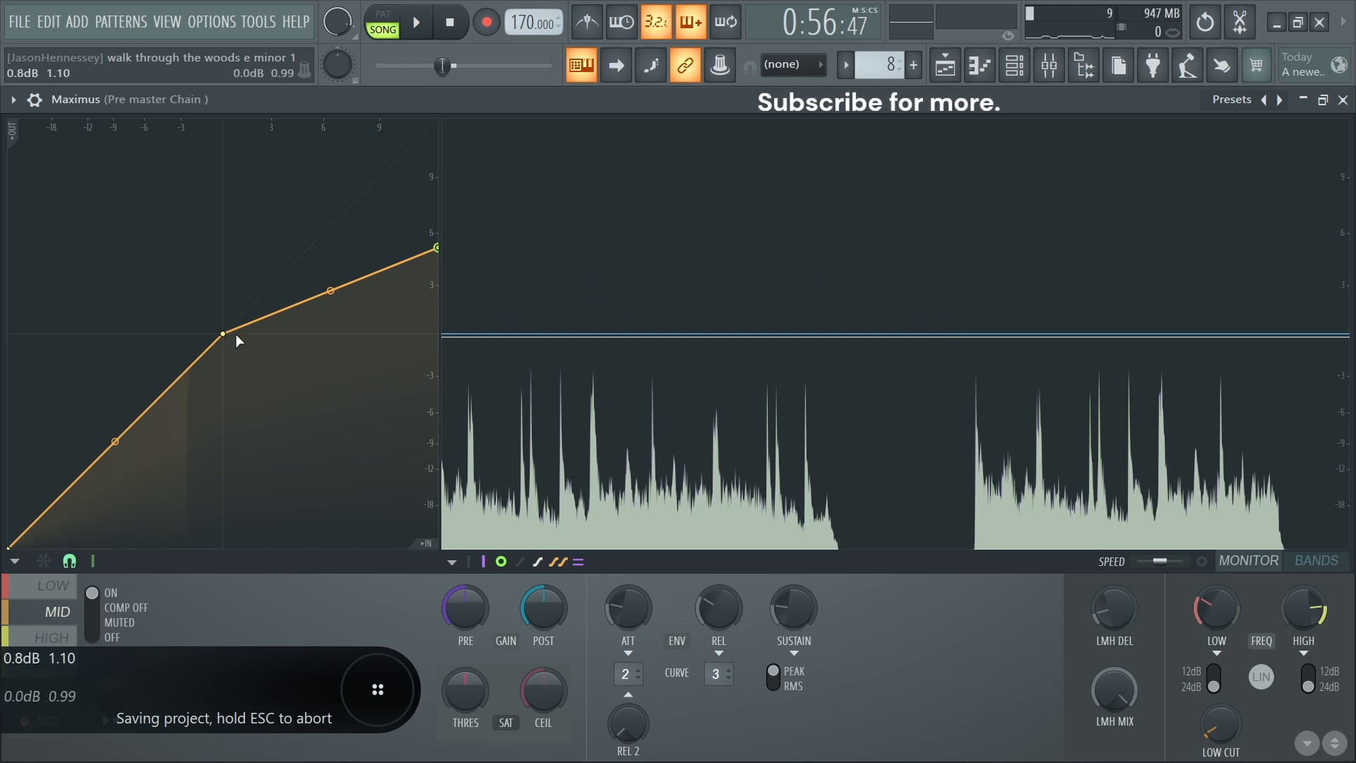
drag(229, 334, 172, 400)
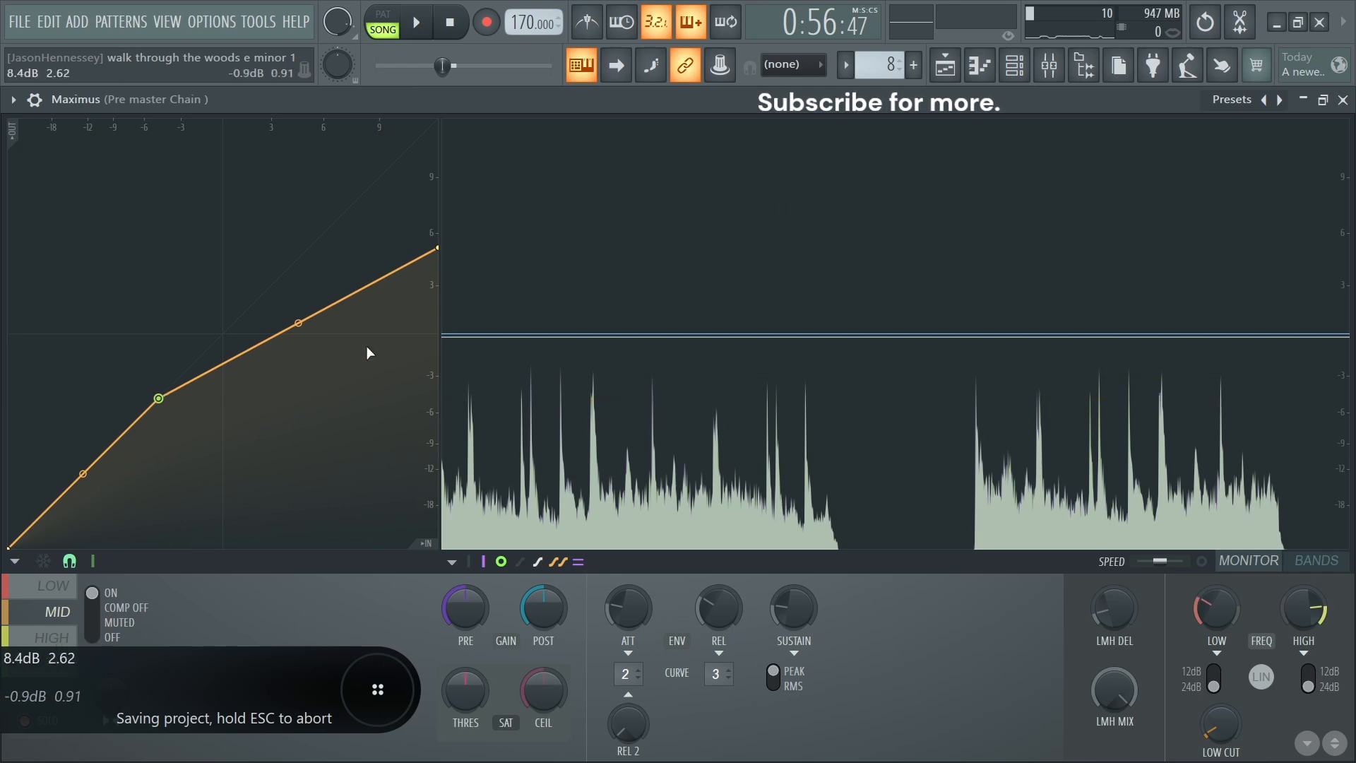
Set the Mid band's pre gain to -1.6 dB and raise its post gain to compensate while checking playback.
key(space)
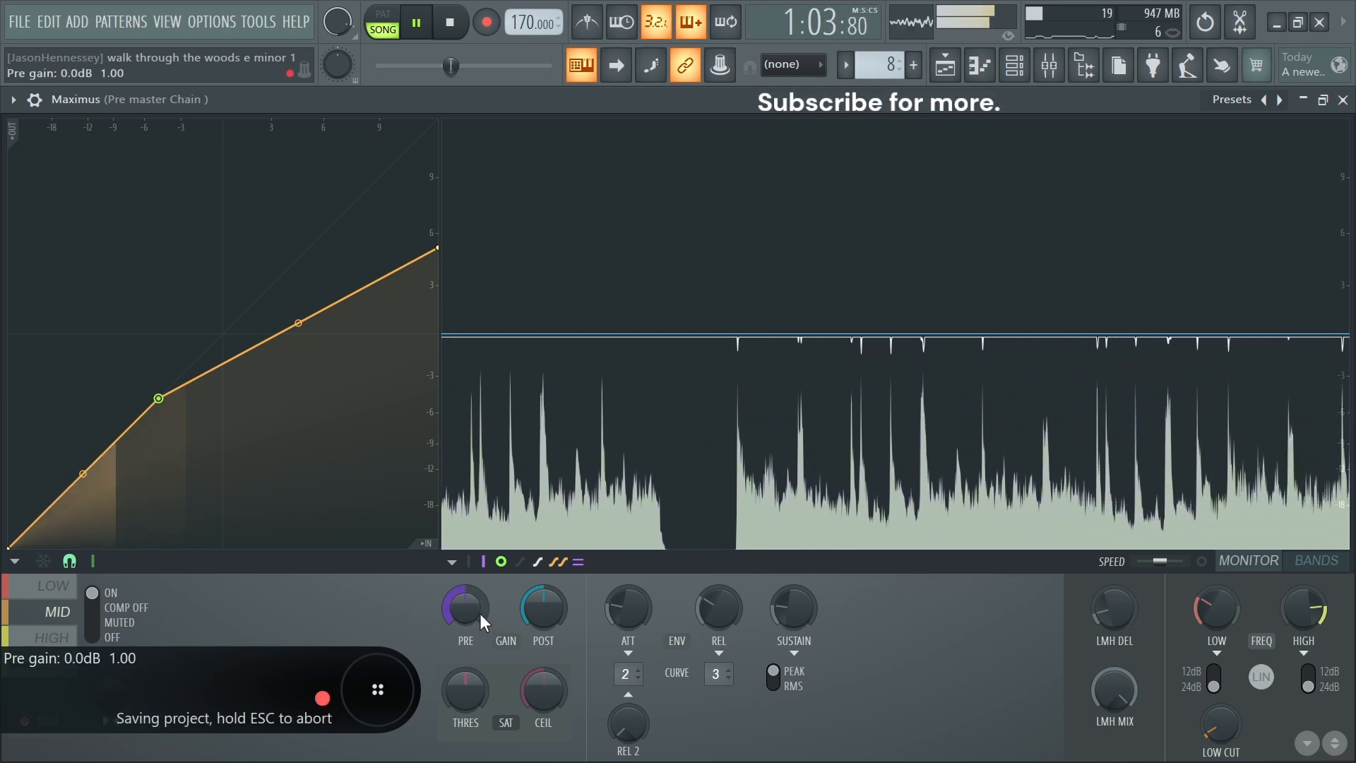
drag(480, 613, 474, 618)
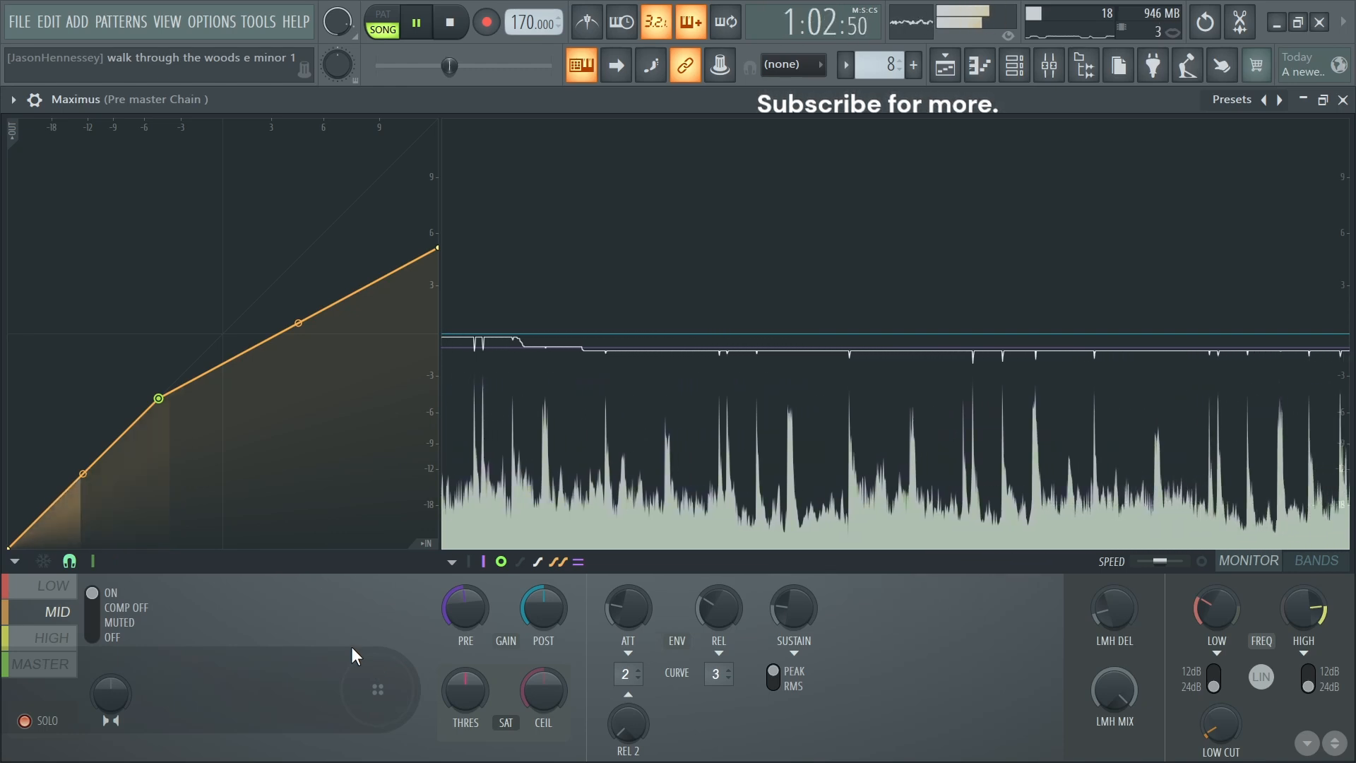
key(ctrl+s)
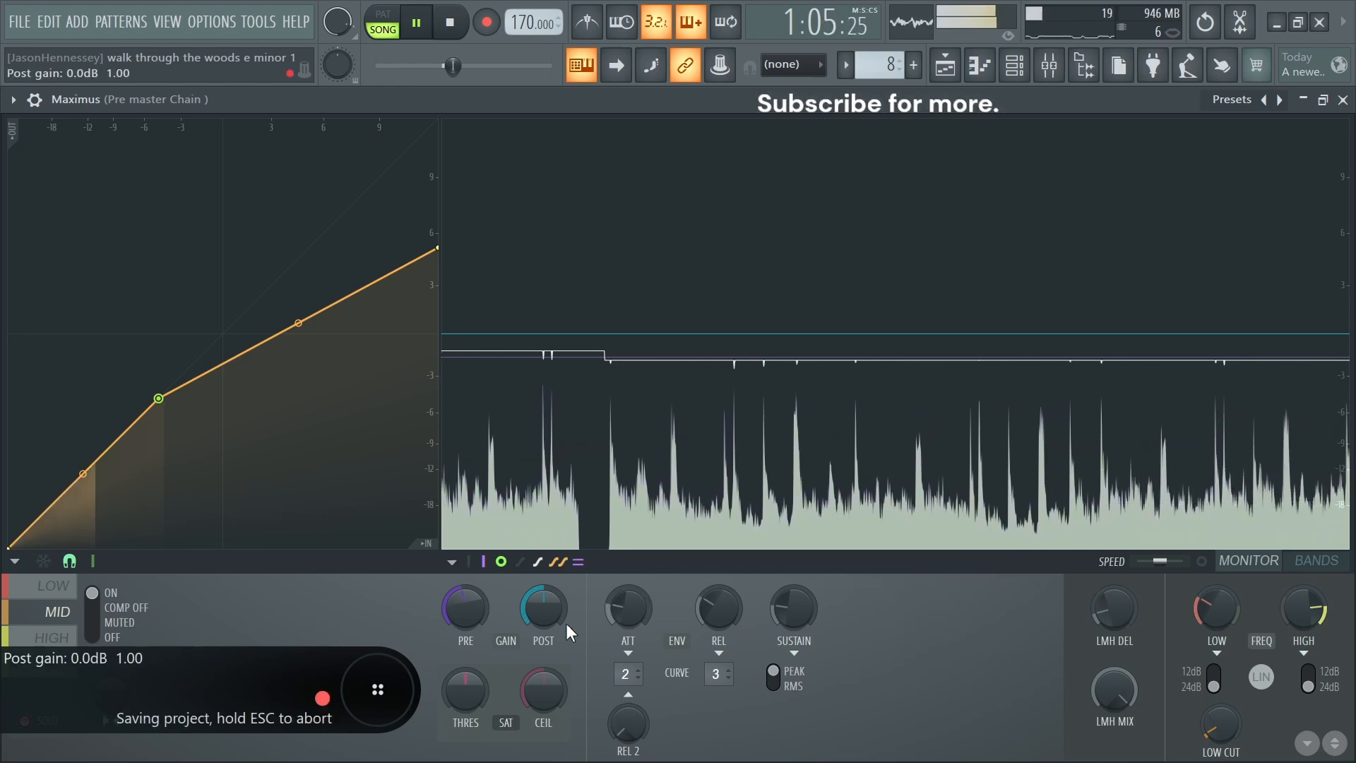
key(space)
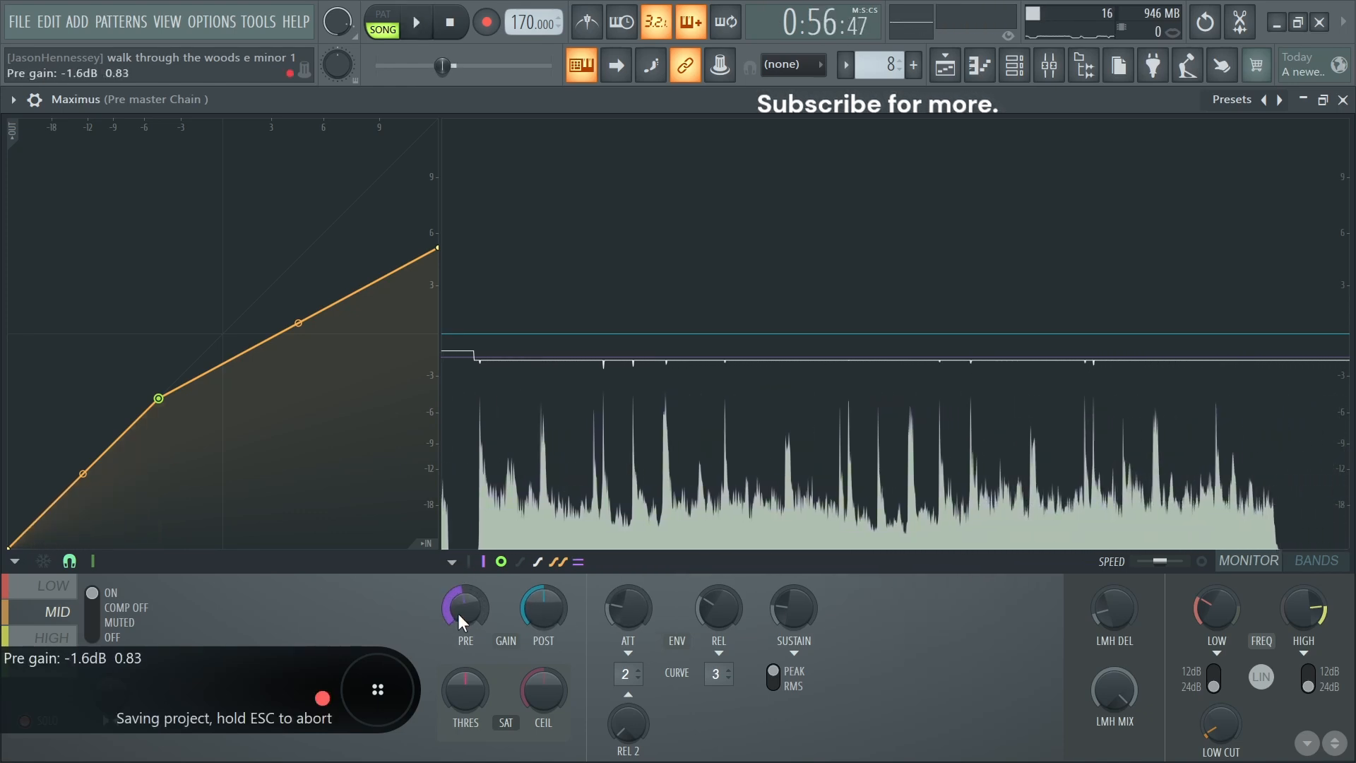
drag(557, 610, 556, 590)
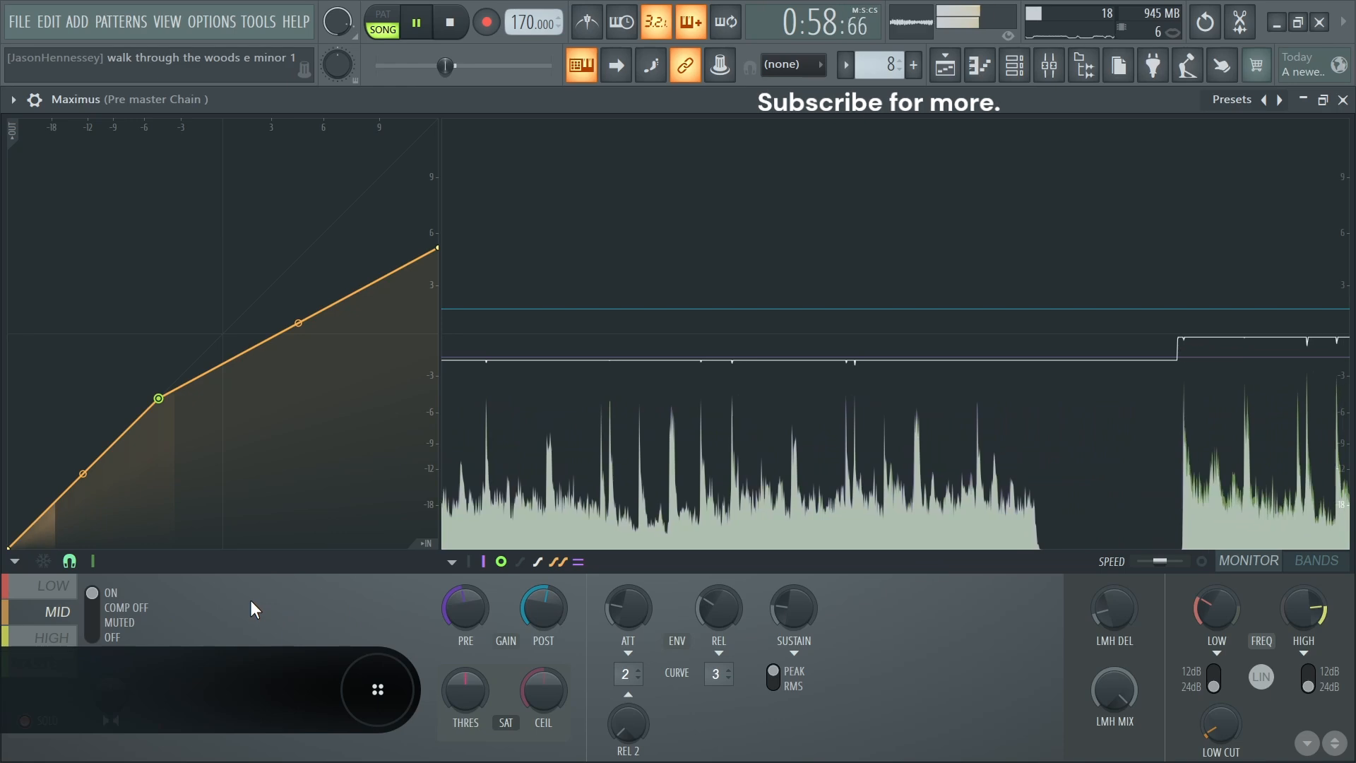
Lower the High band's curve knee along the diagonal to about -18 dB and reduce its pre gain to -1.2 dB.
click(43, 637)
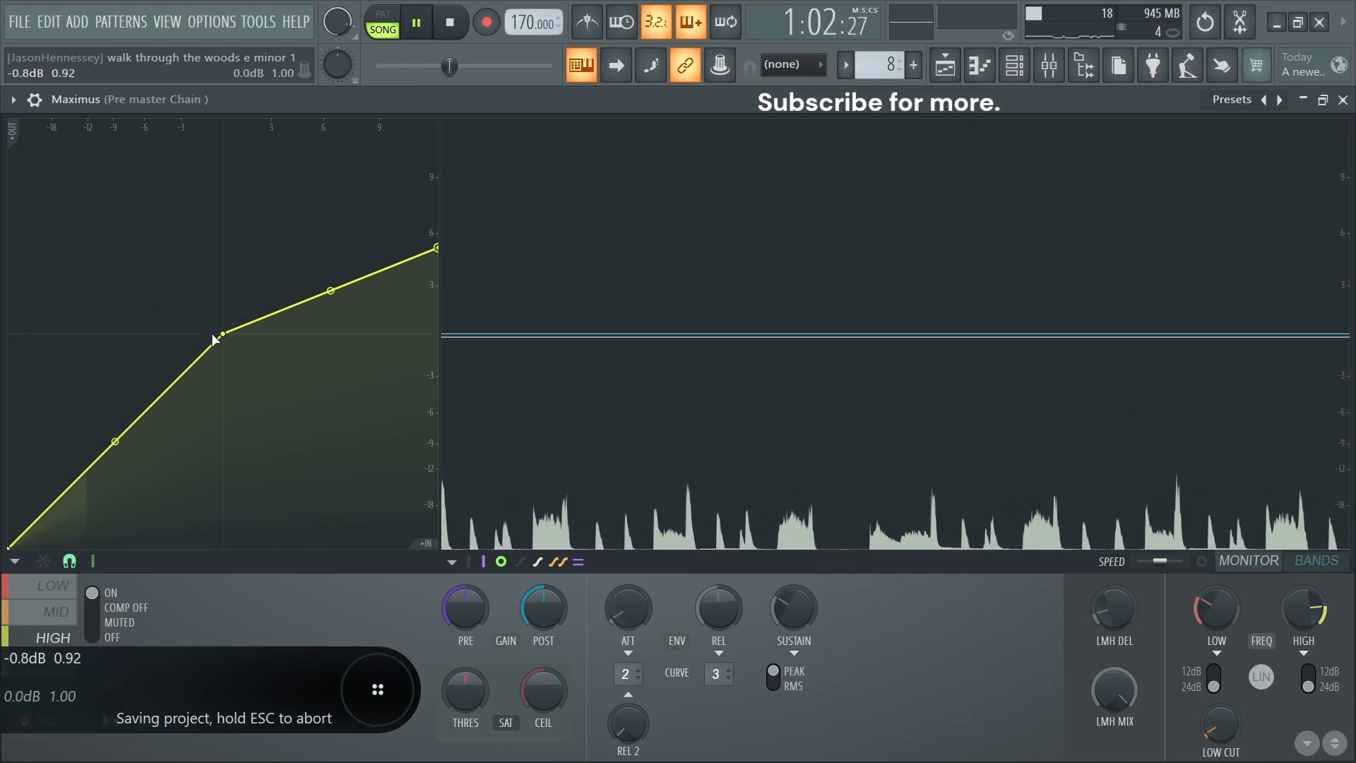
drag(223, 333, 49, 506)
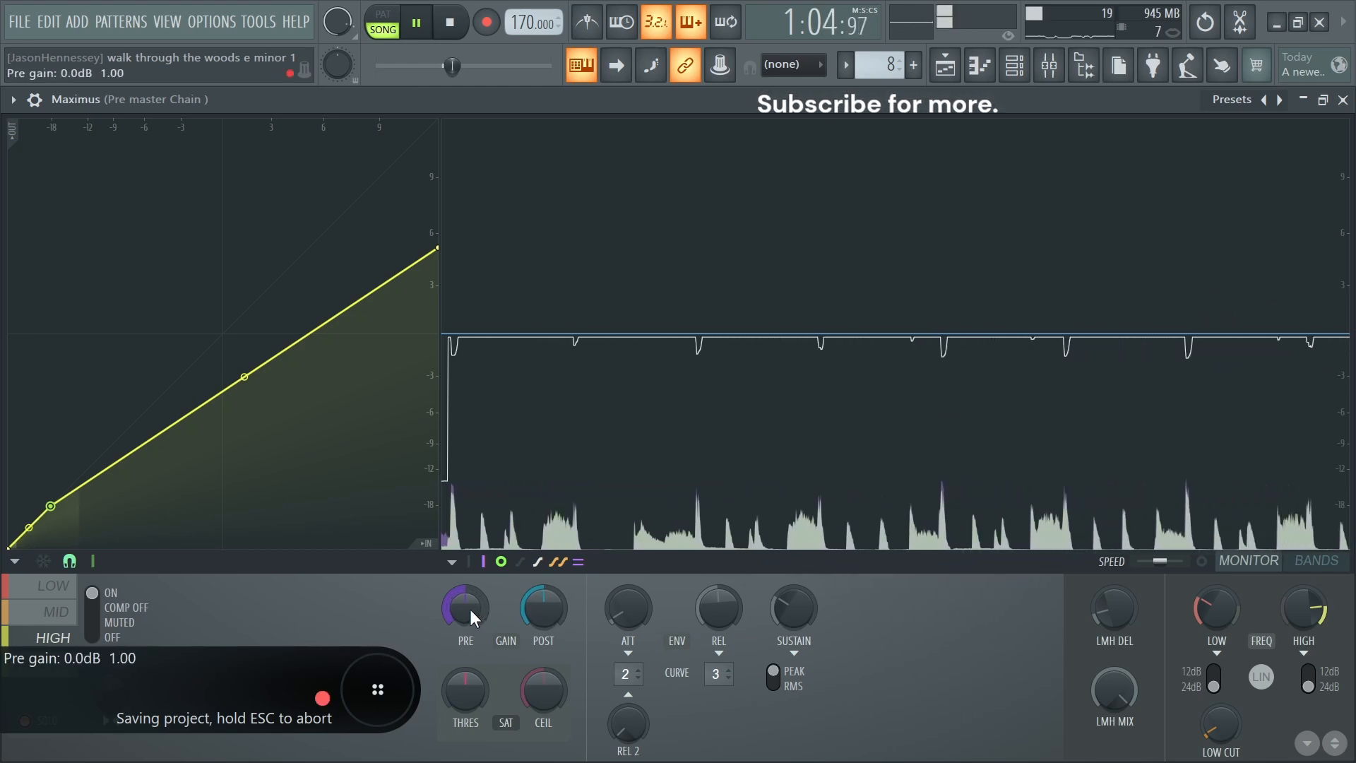
drag(465, 607, 470, 608)
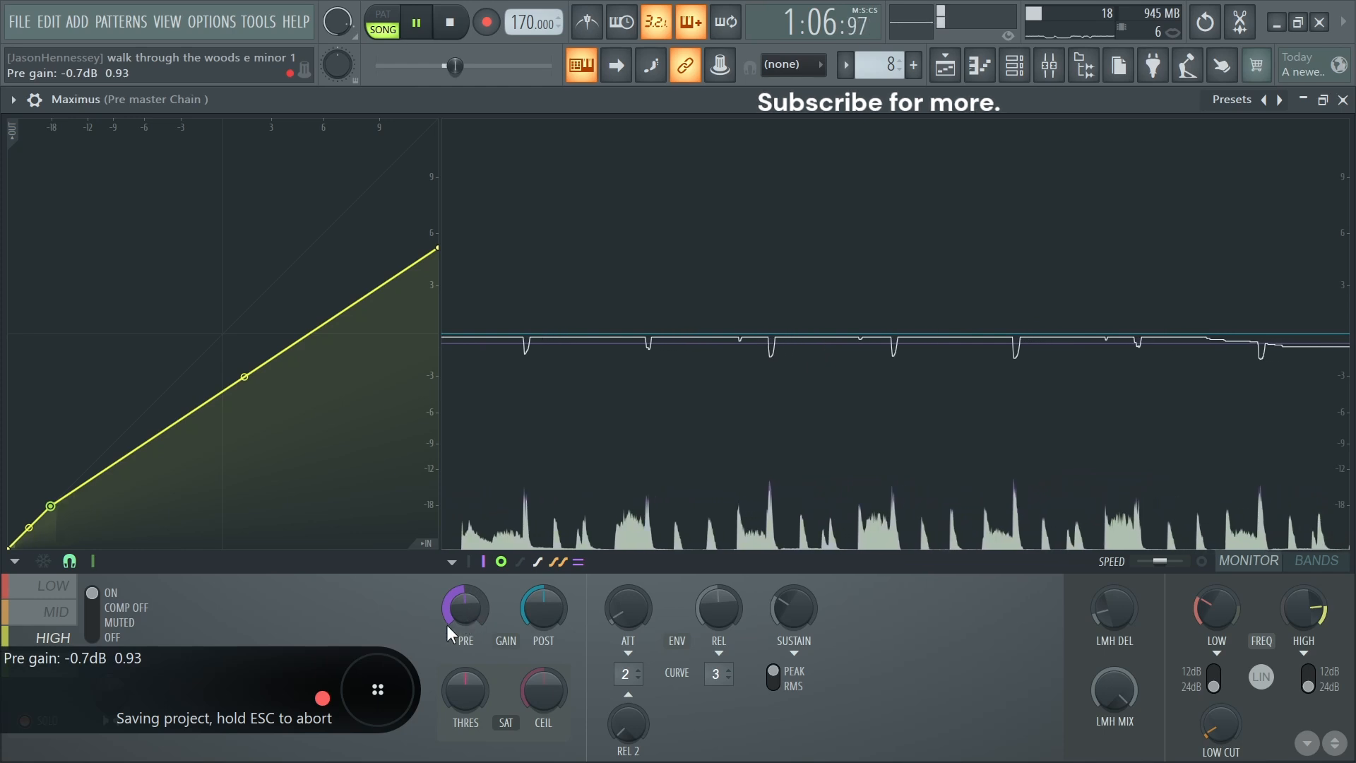
mouse_move(471, 608)
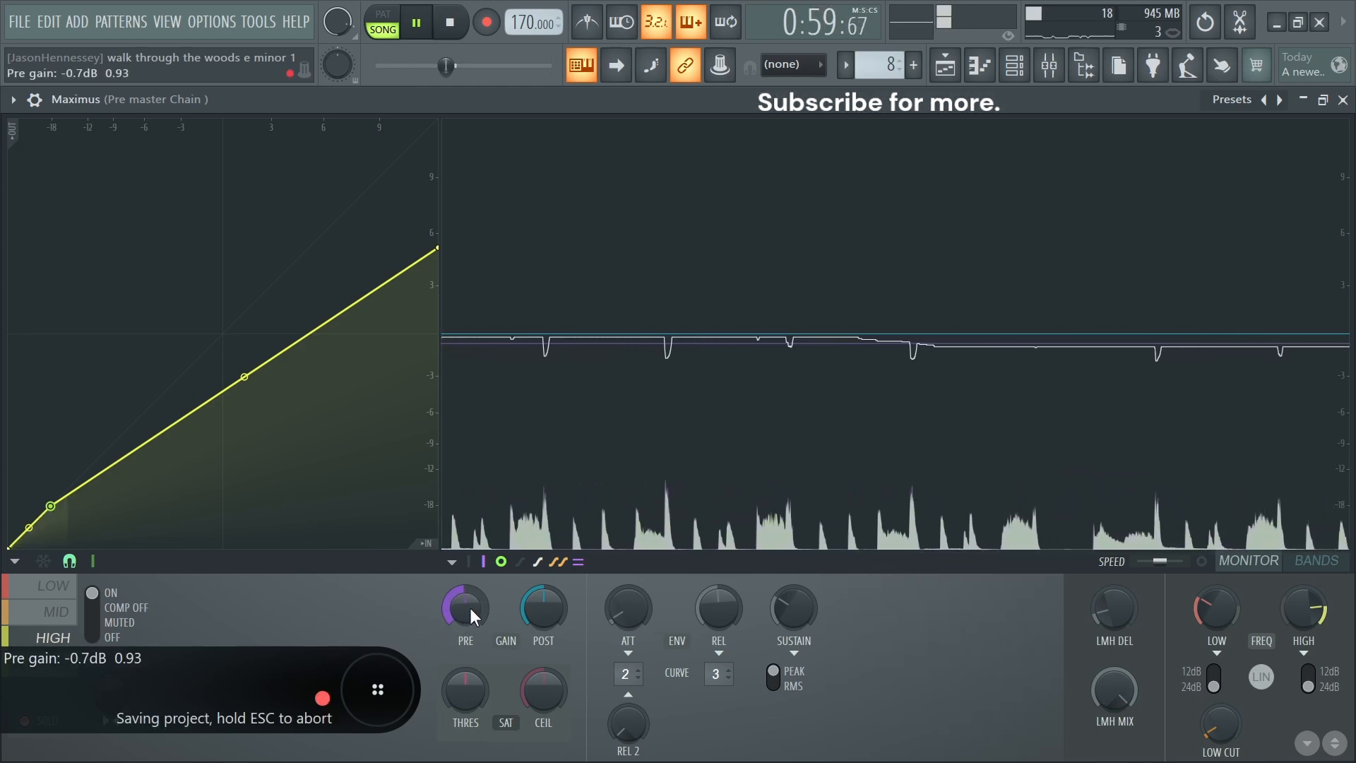
drag(470, 608, 471, 616)
key(ctrl+s)
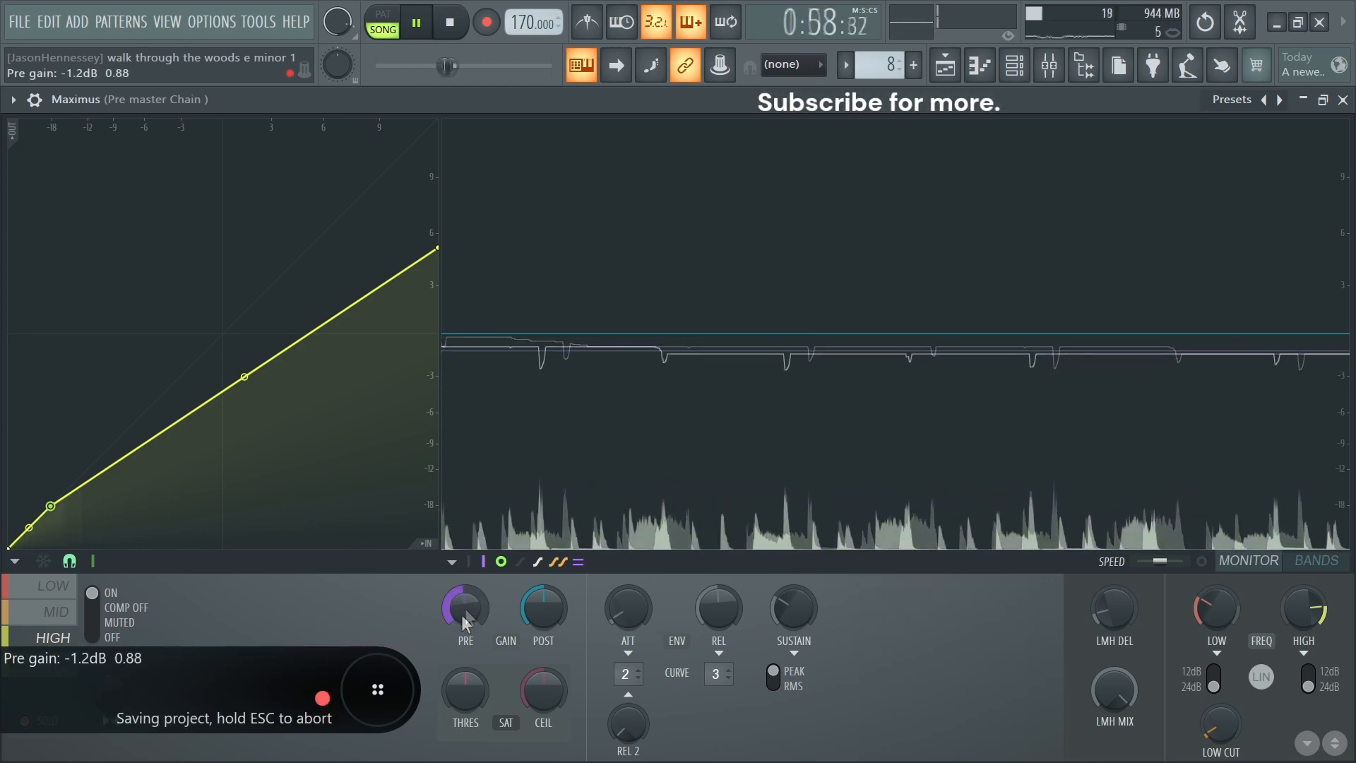
Raise the High band's post gain to 1.2 dB and set its stereo separation to 10% separated.
mouse_move(552, 612)
drag(553, 611, 554, 602)
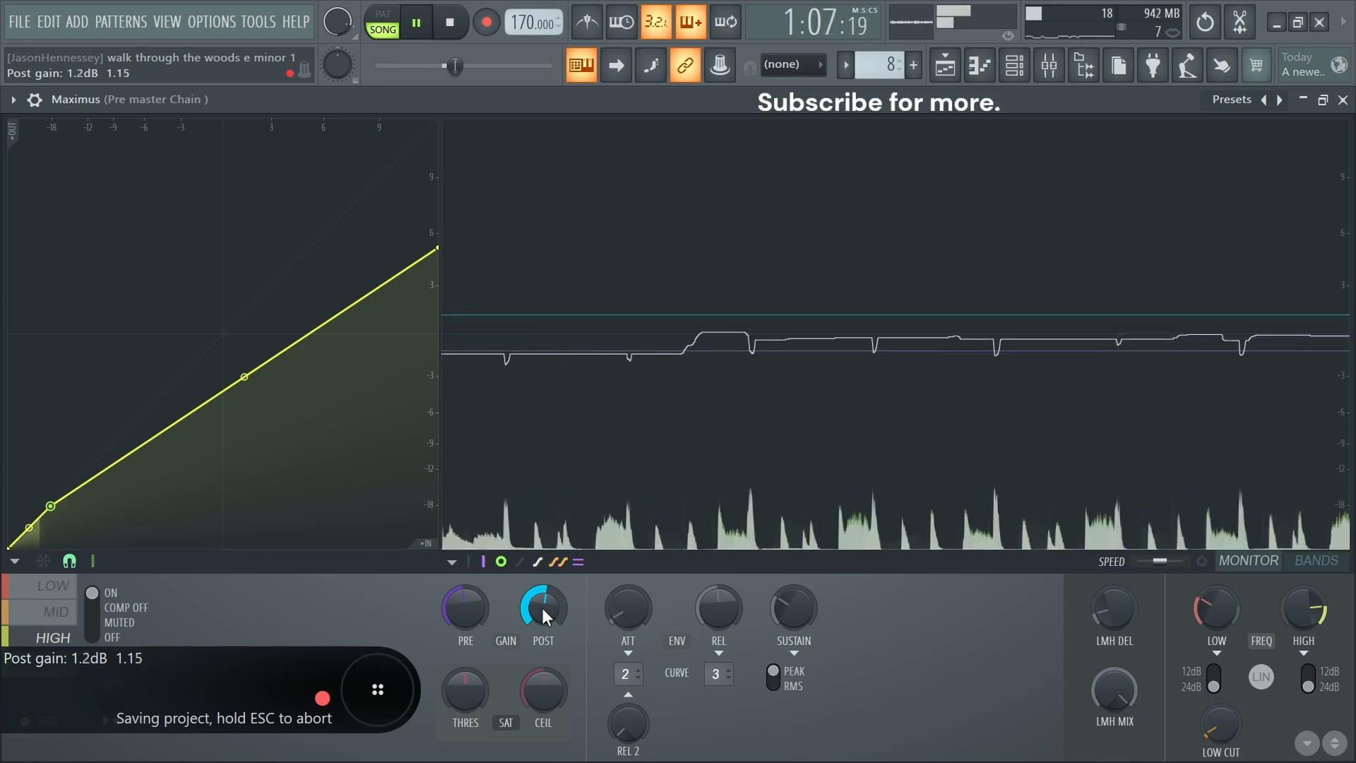
key(ctrl+s)
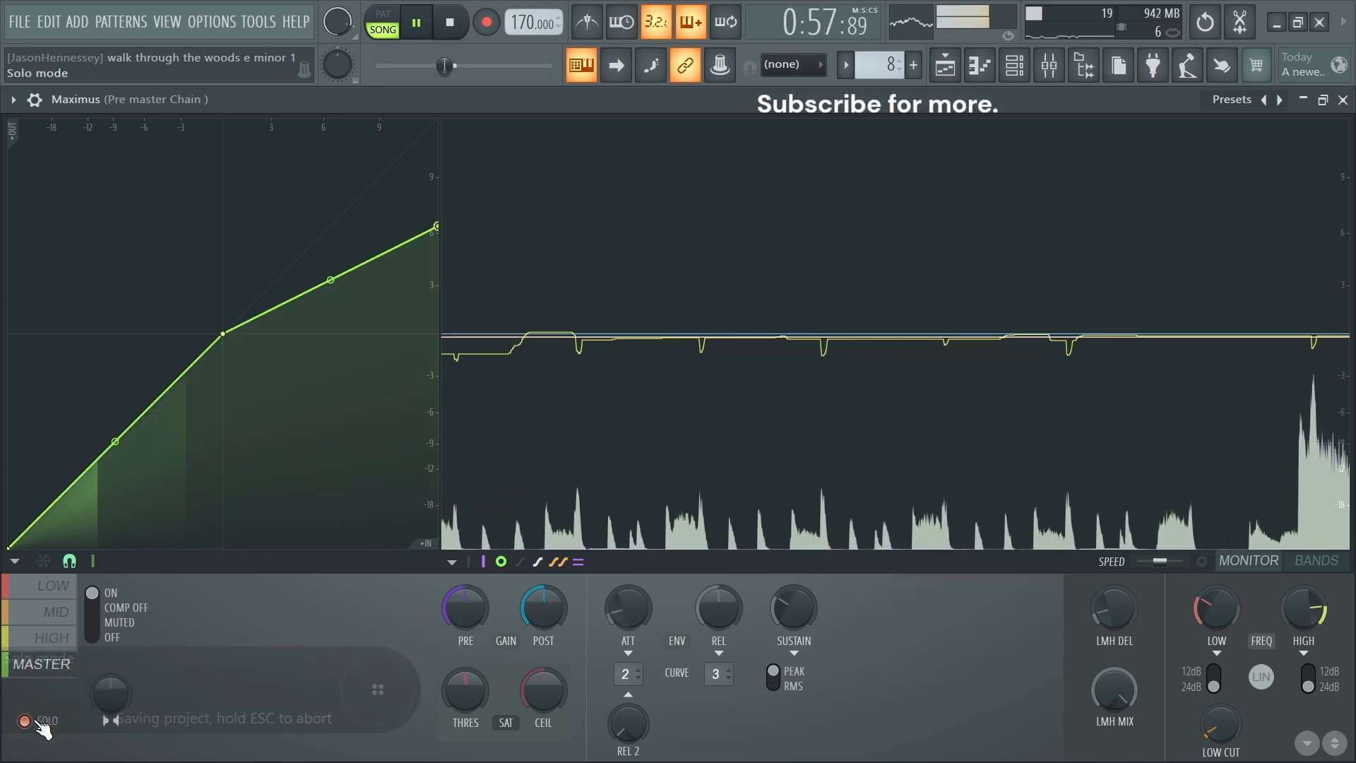
key(ctrl+s)
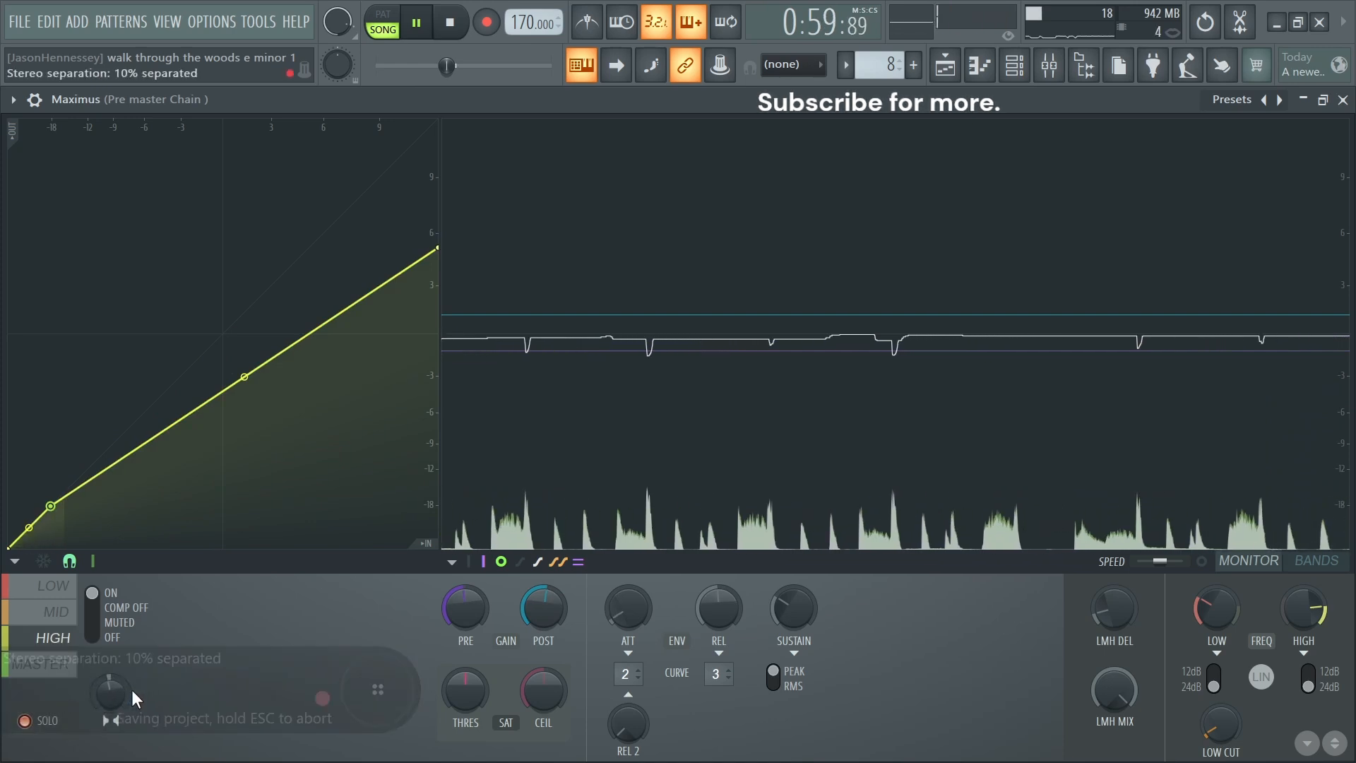
Set the Low band's stereo separation to 10% merged and switch to the Master band.
click(42, 585)
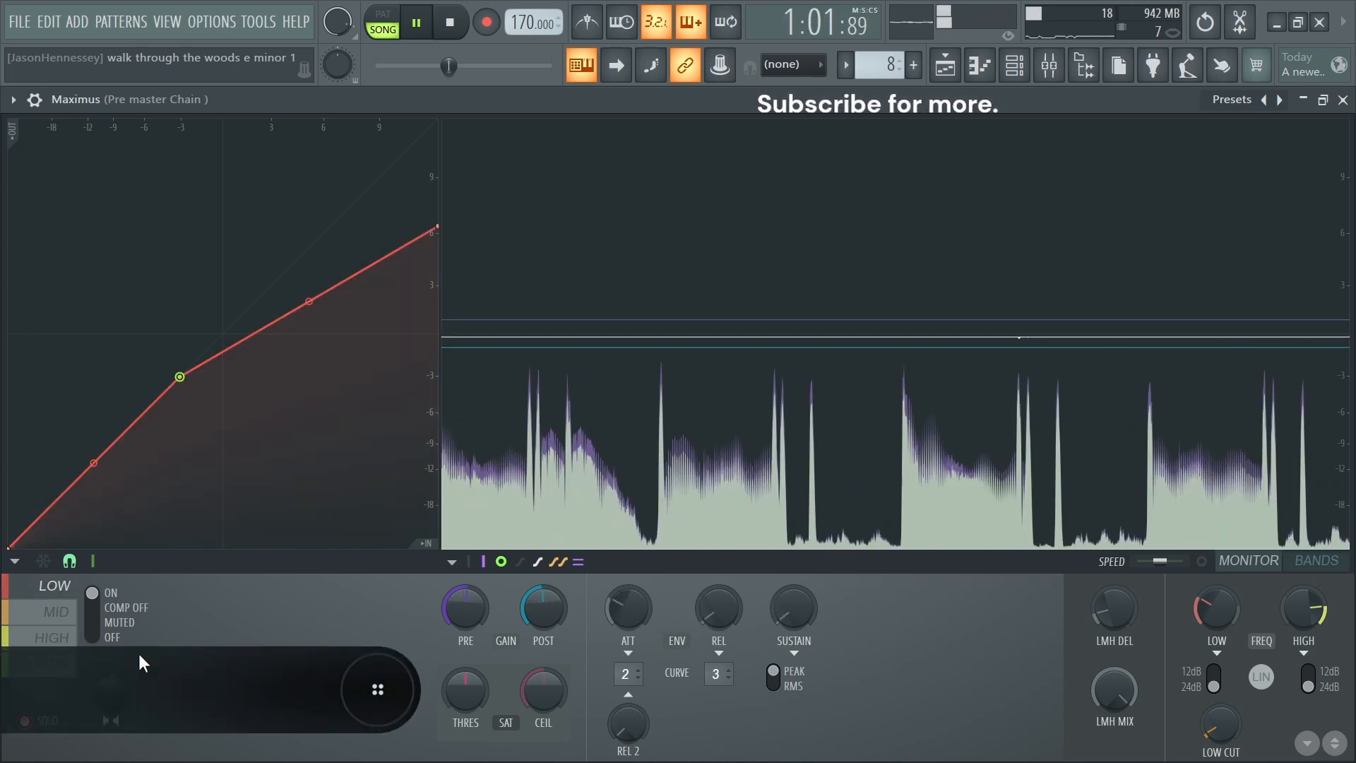
key(ctrl+s)
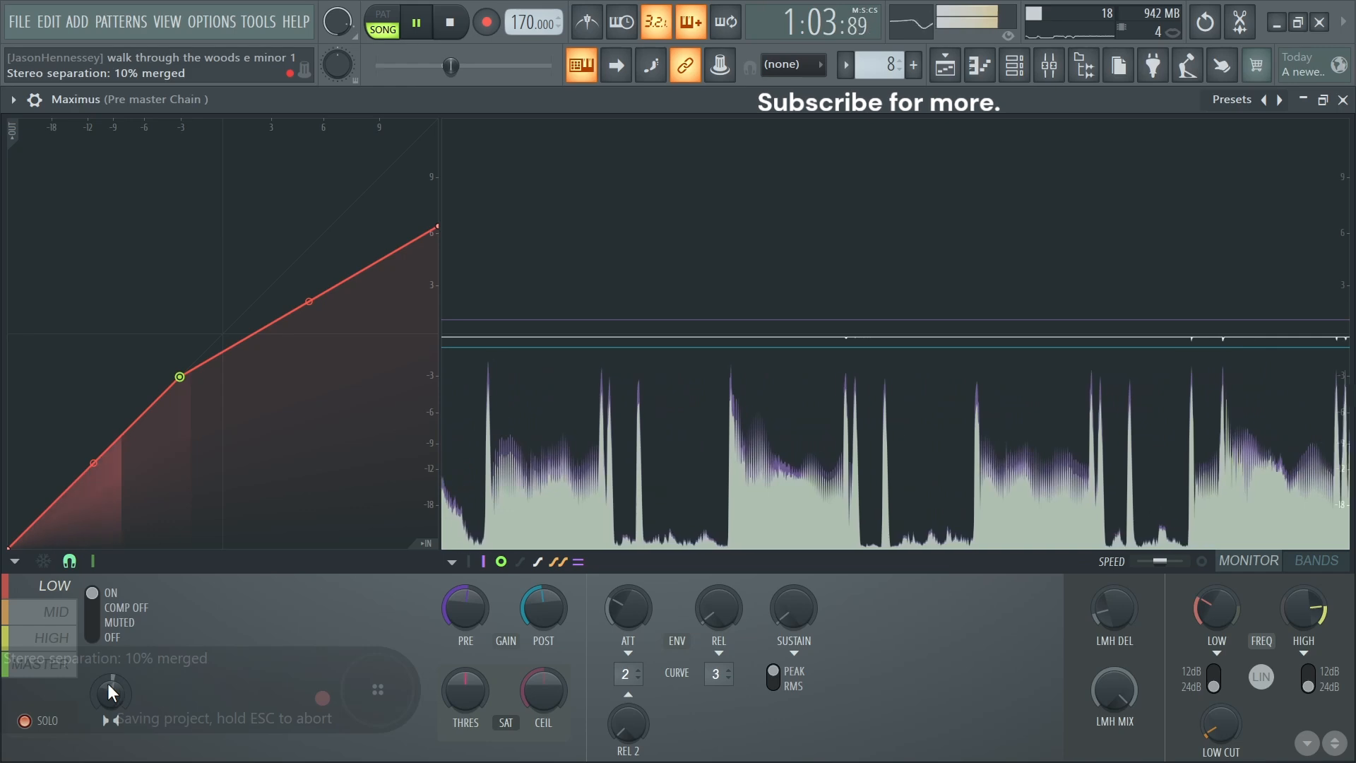
click(50, 664)
key(ctrl+s)
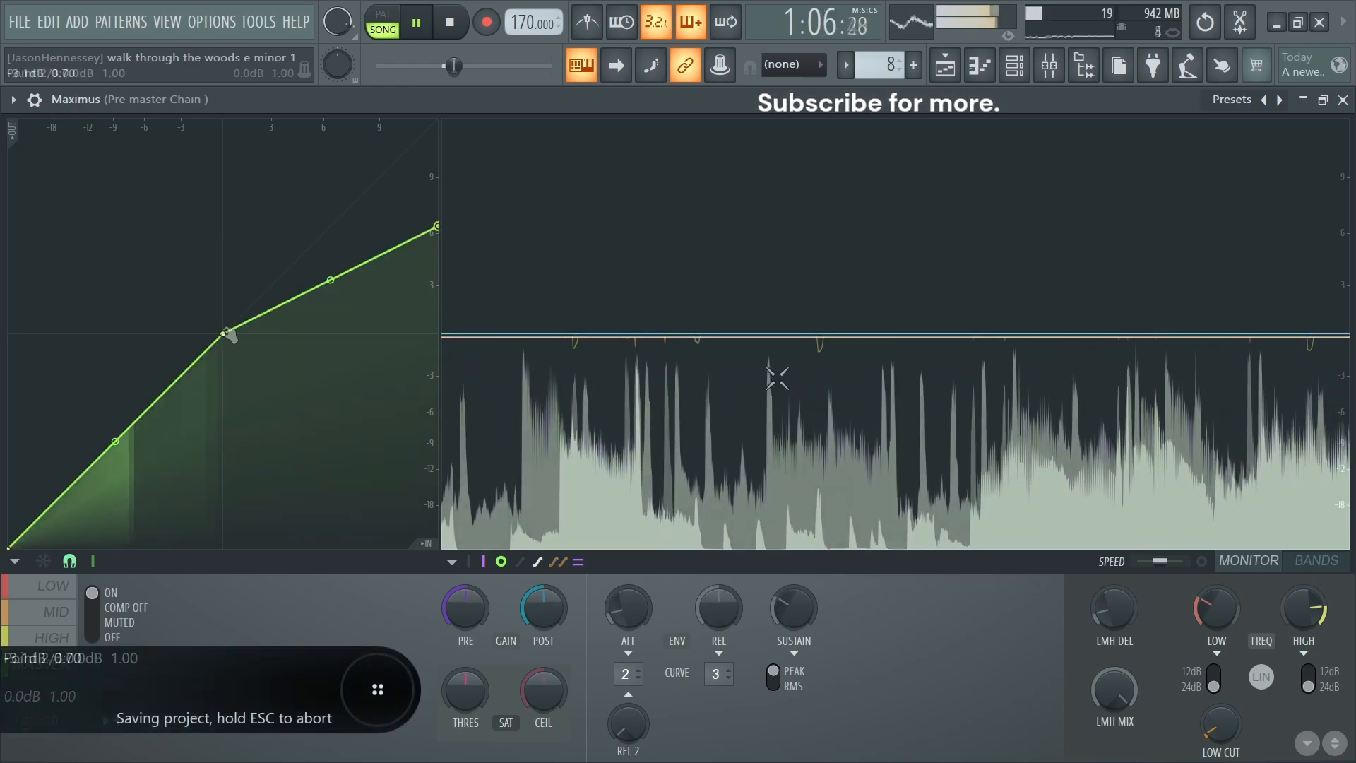
Lower the Master band's curve knee along the diagonal to about -3 dB and reduce its pre gain to about -1.7 dB.
key(space)
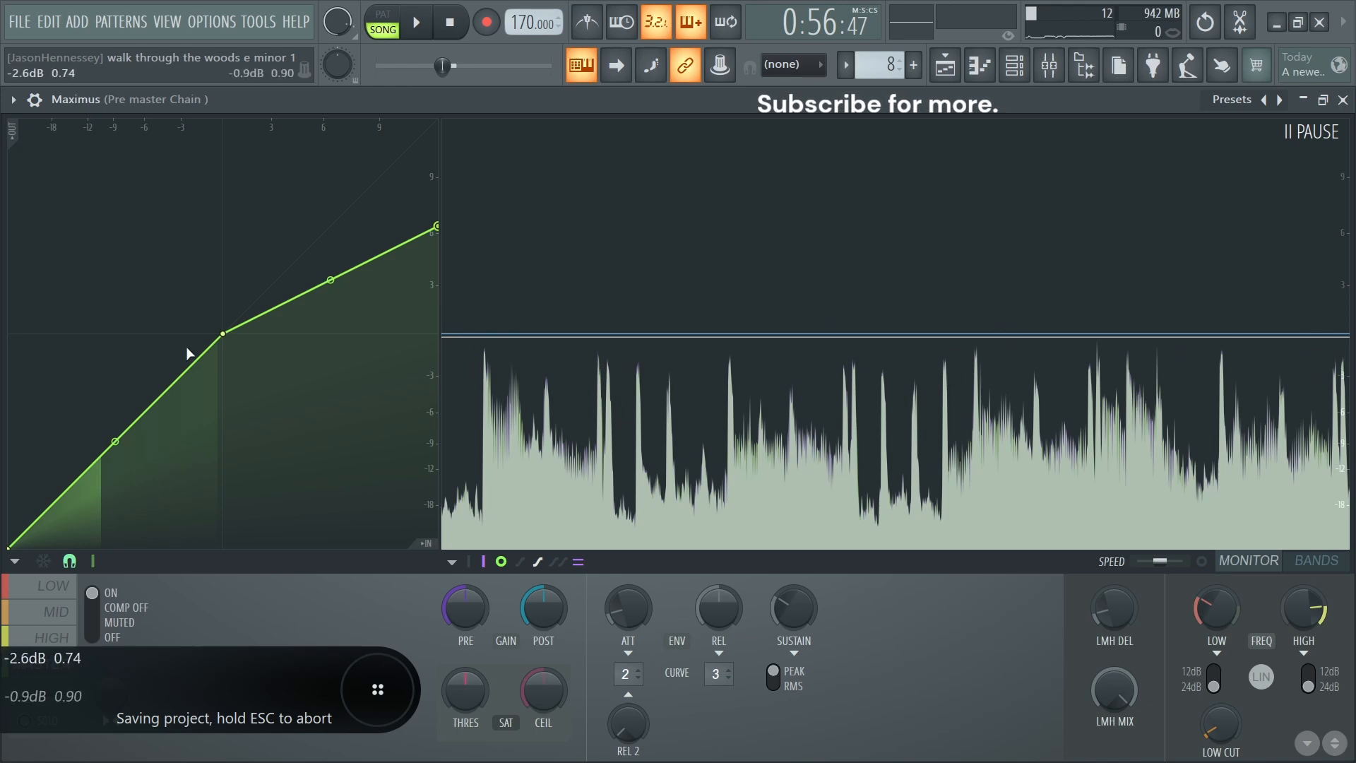
drag(227, 336, 221, 357)
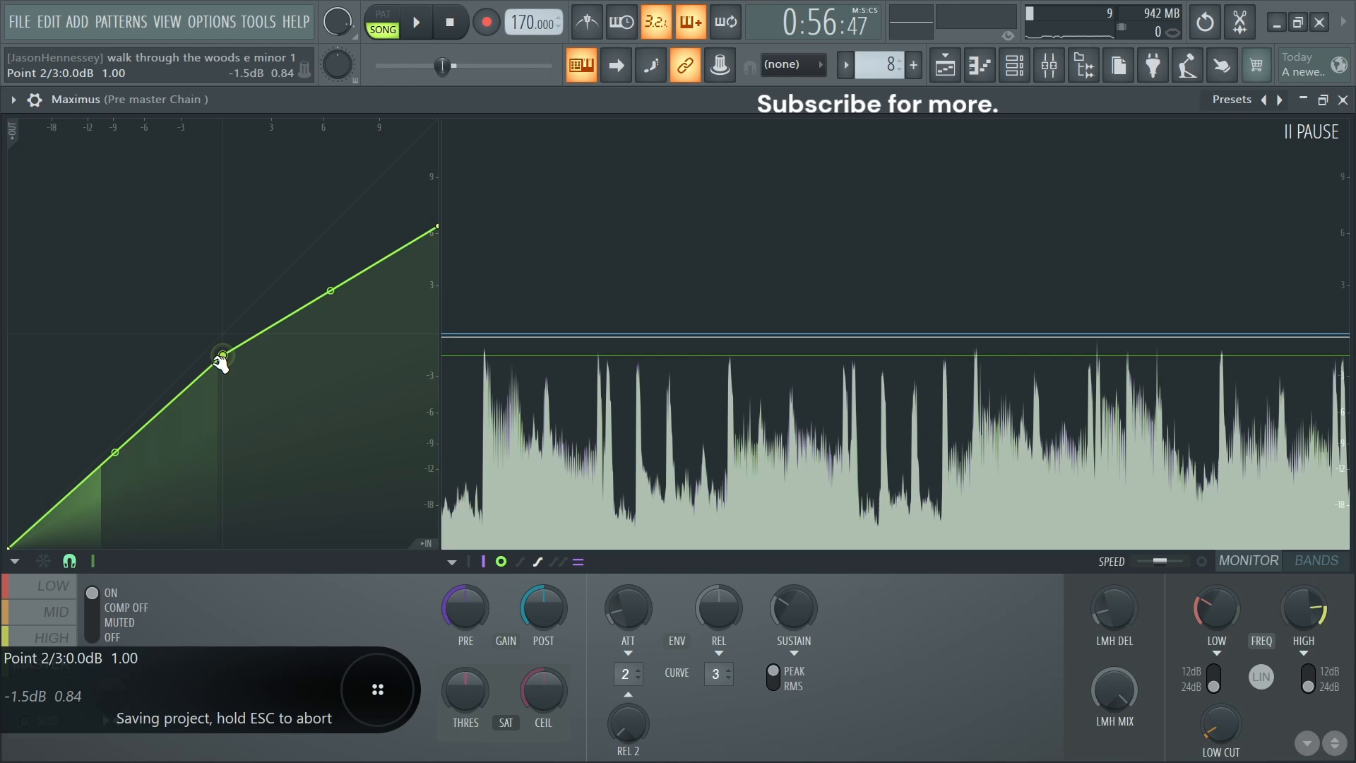
drag(221, 362, 193, 373)
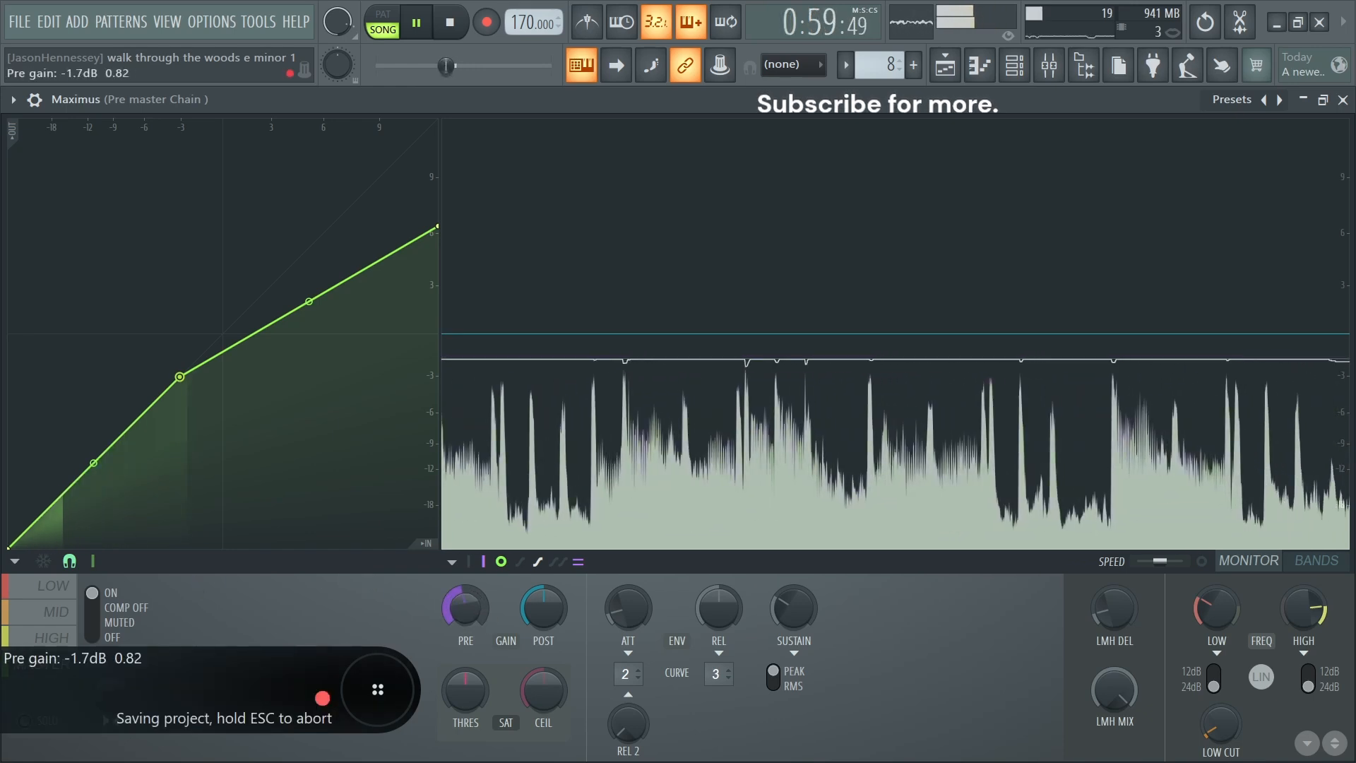
scroll(477, 612, down, 1)
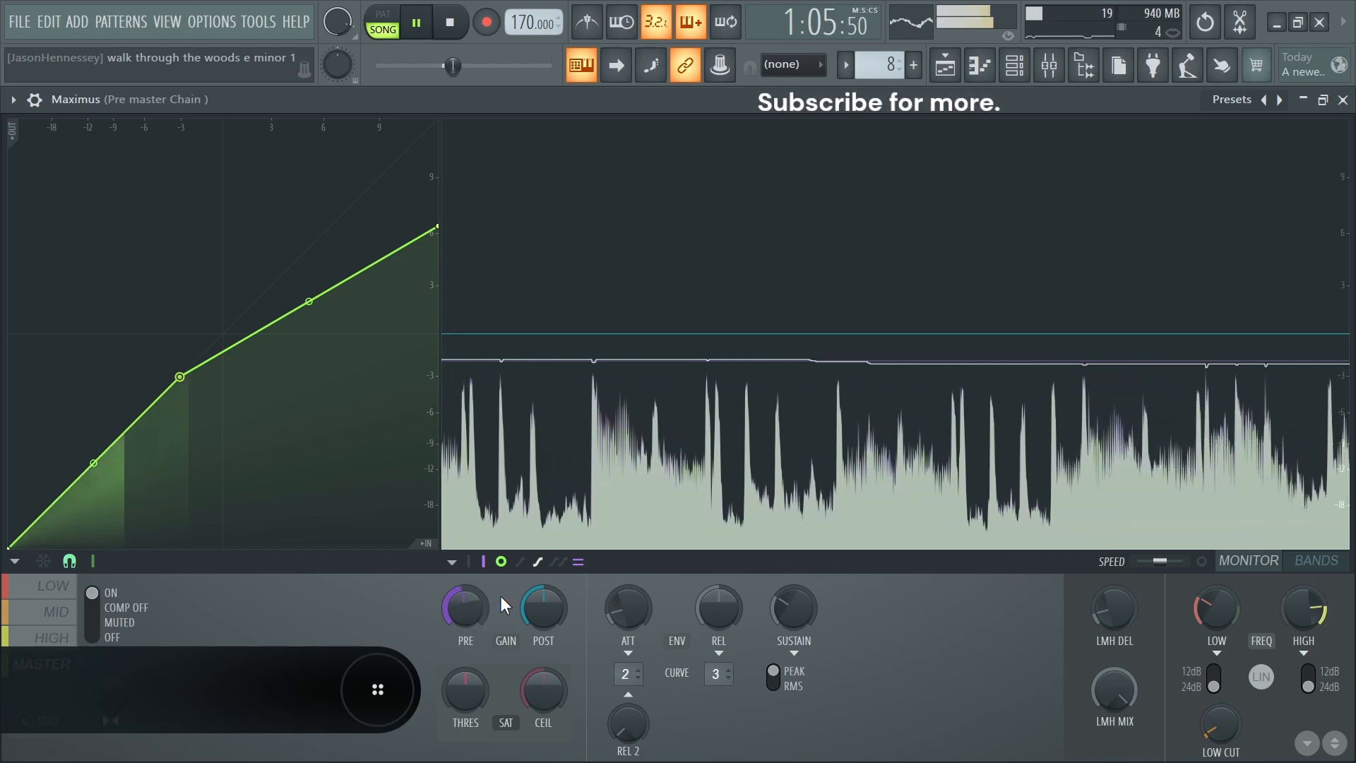
Raise the Master band's post gain to compensate for the lowered level and check it in playback.
key(space)
drag(556, 613, 556, 580)
key(space)
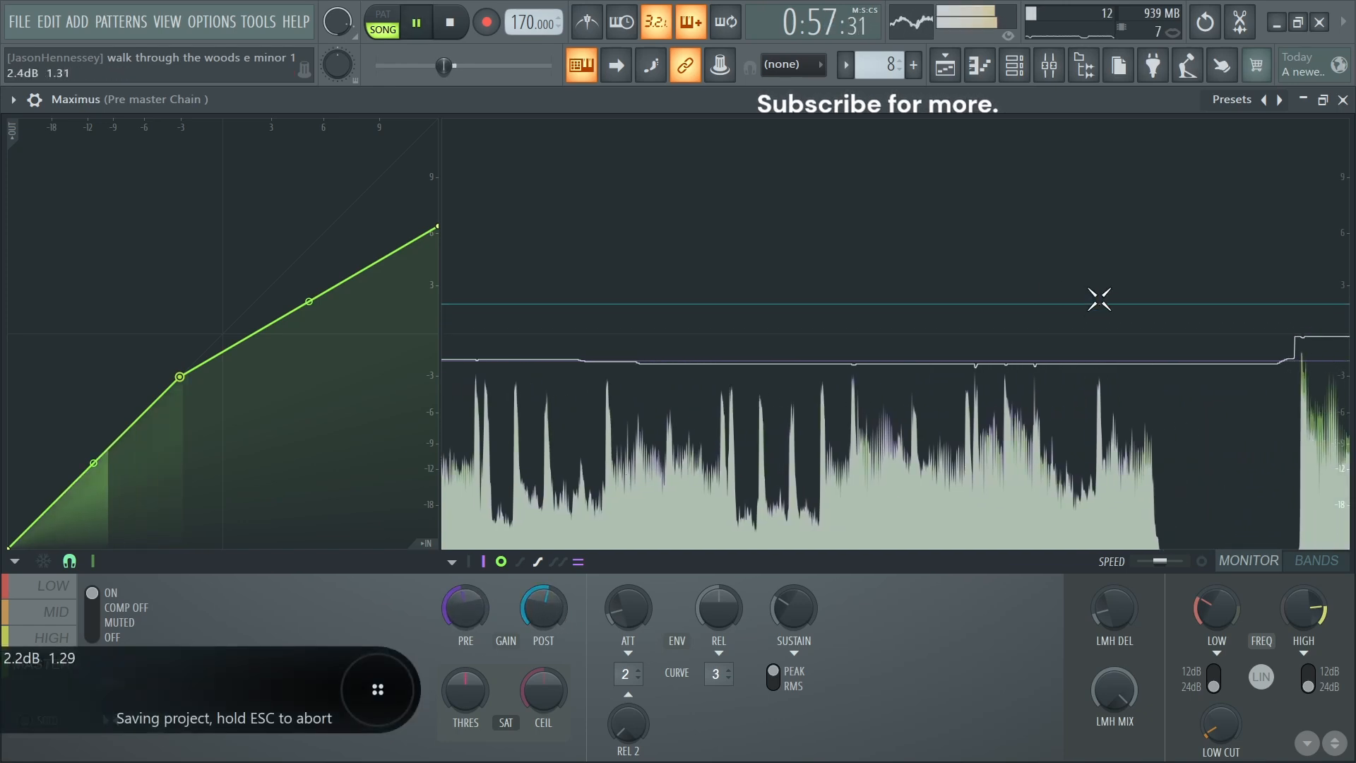
Close the second Maximus, stop playback and save the project.
click(1344, 100)
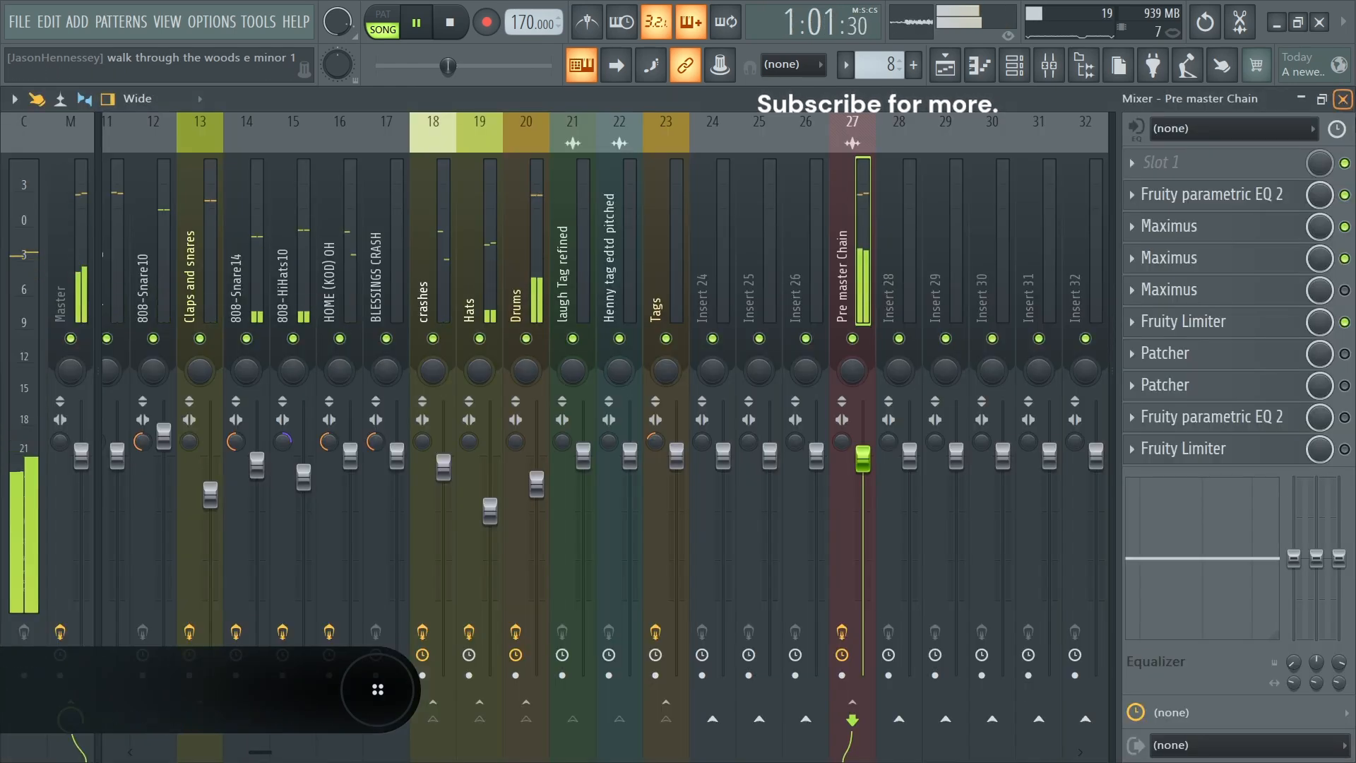
key(space)
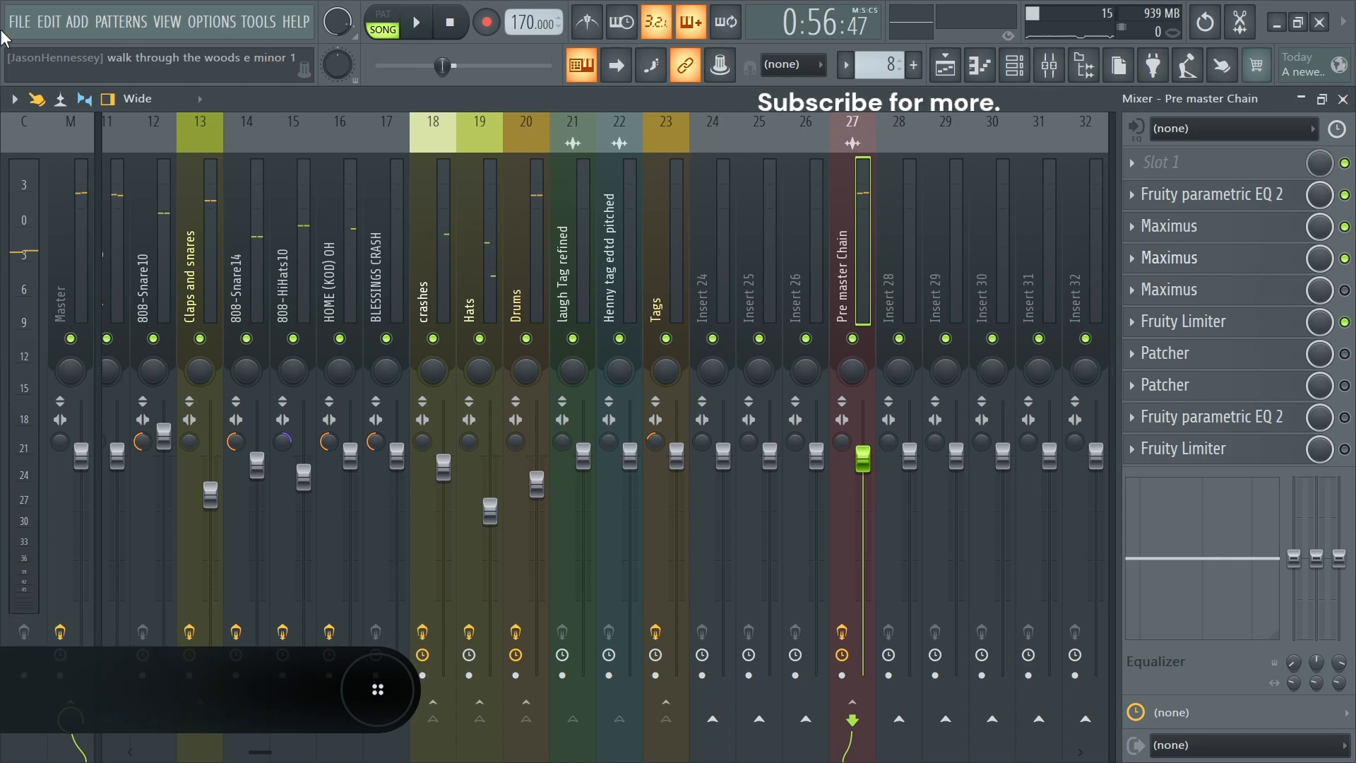
click(22, 24)
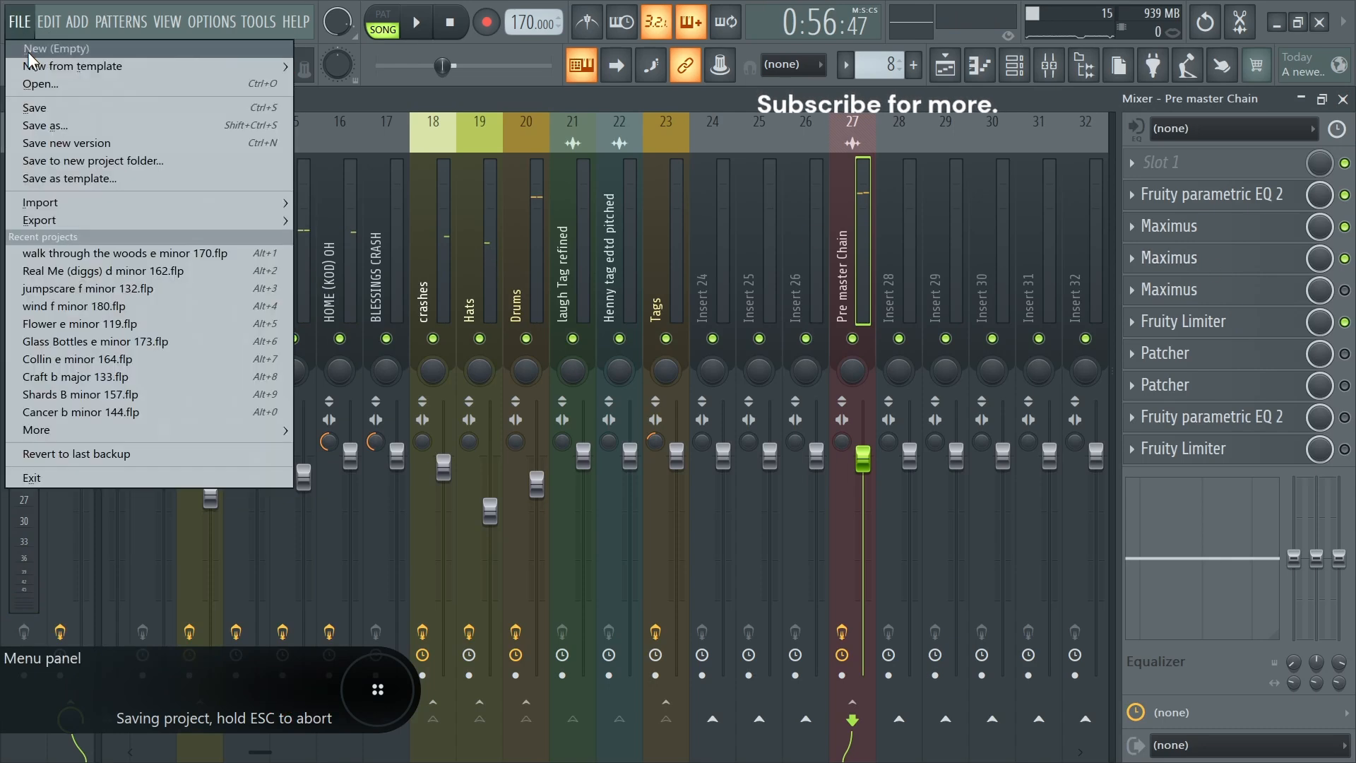
click(43, 110)
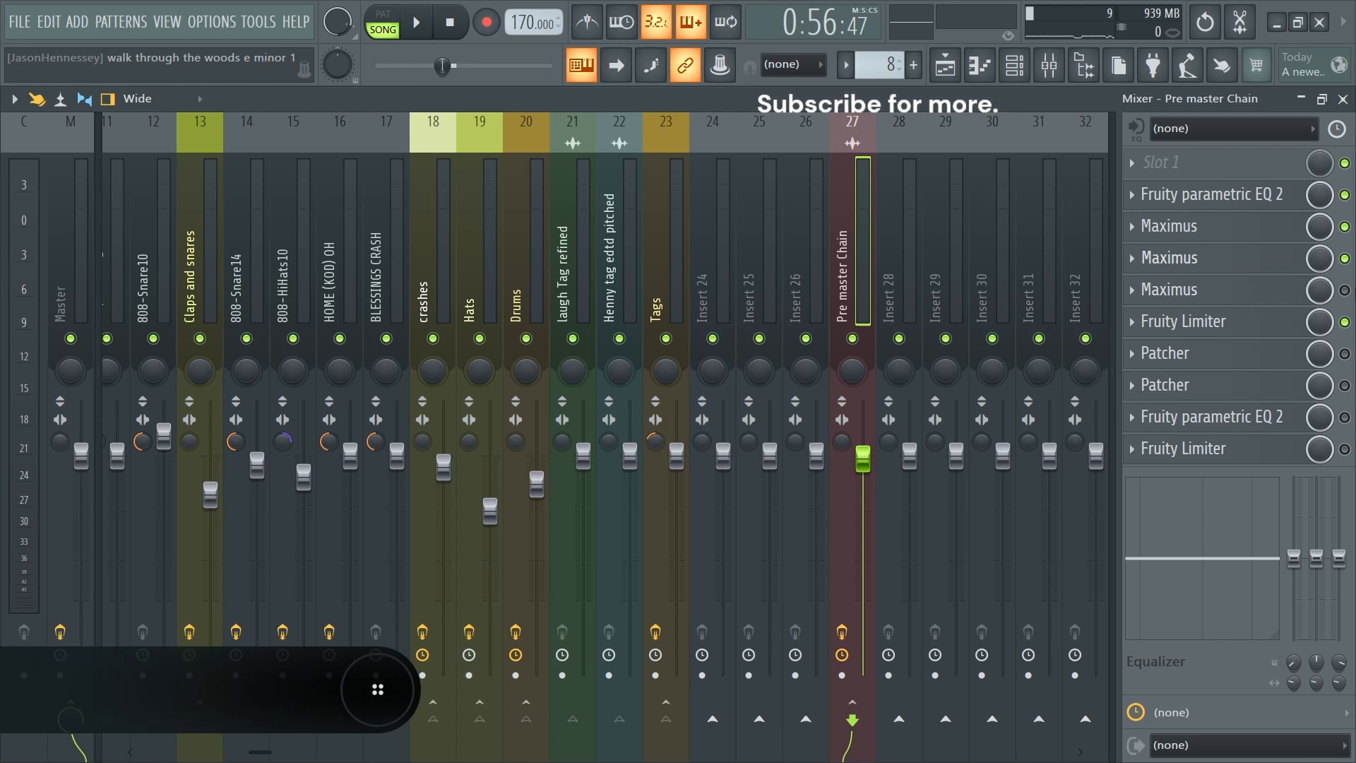
Enable the third Maximus, open it maximized, and raise the end point of the Mid band's curve to match the Low band's curve.
click(1193, 289)
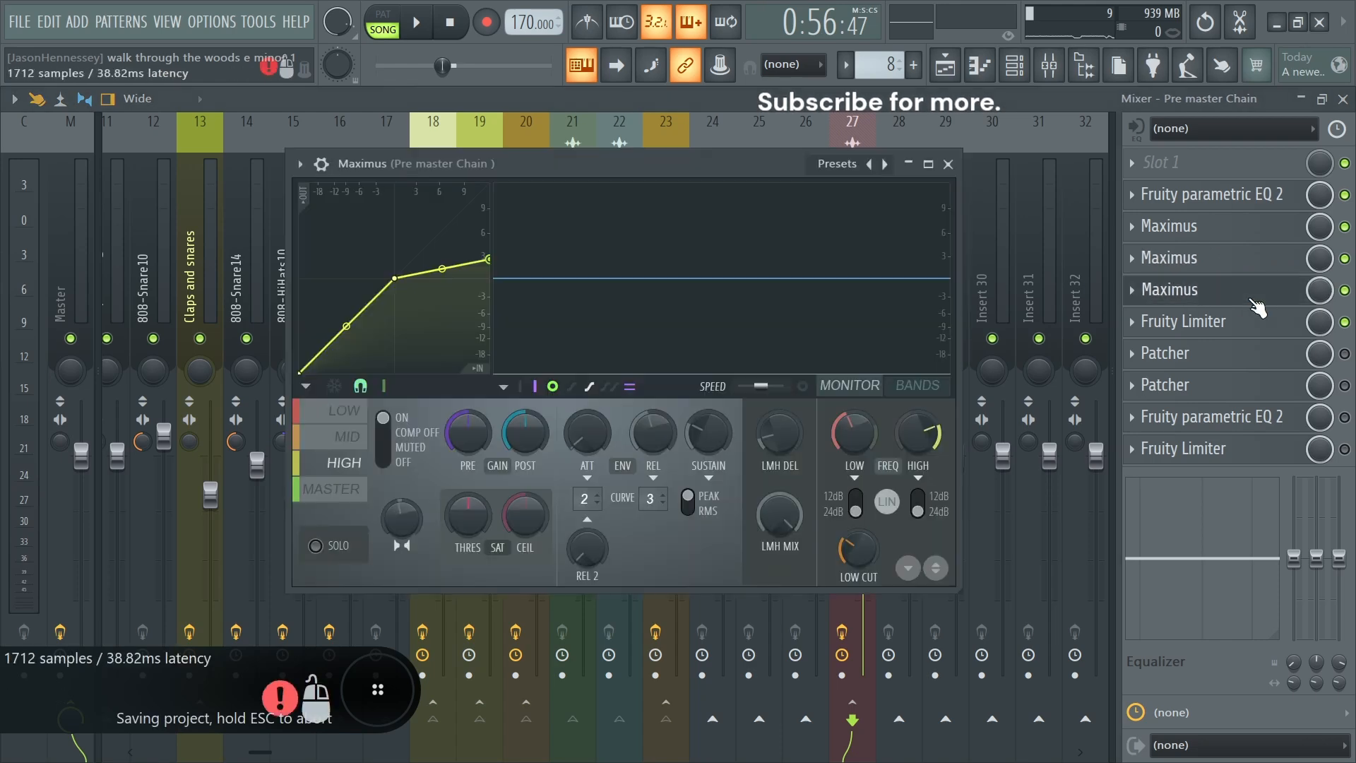
click(928, 164)
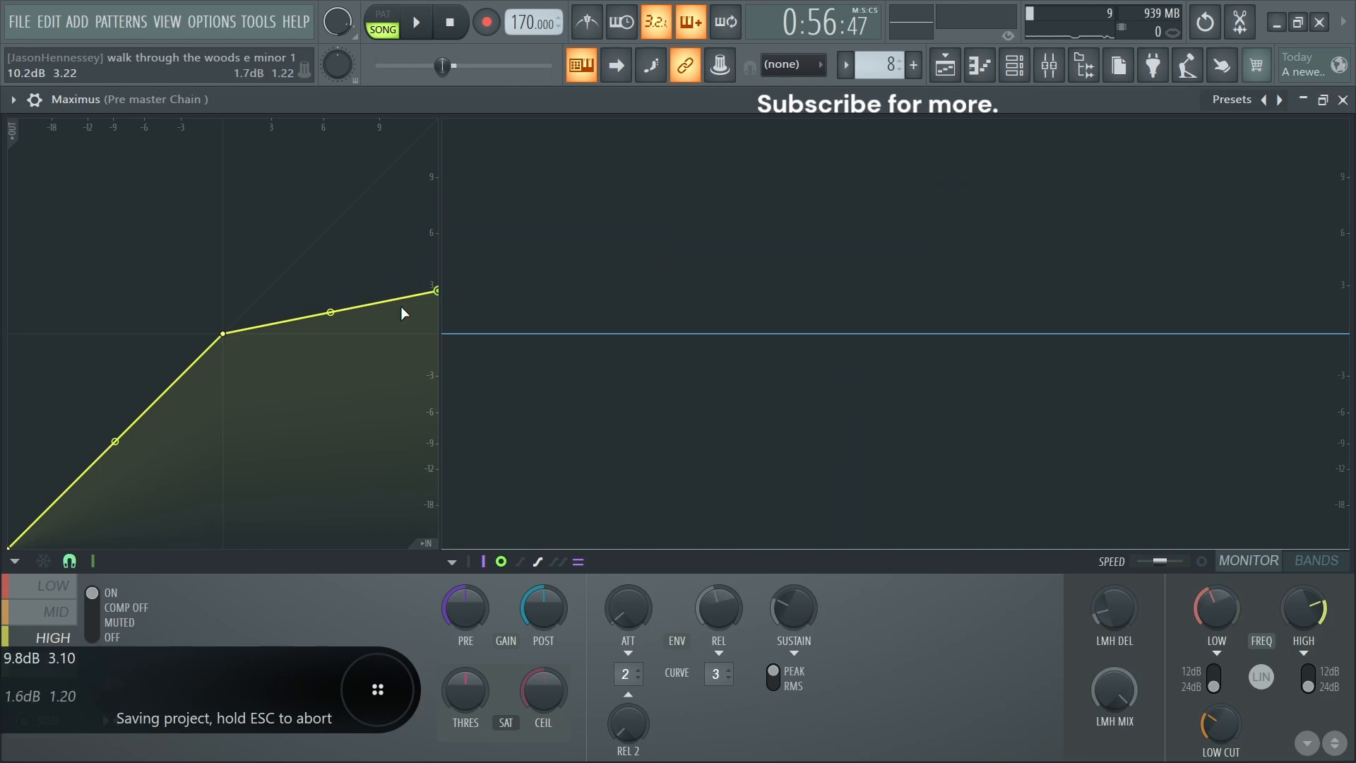
click(77, 580)
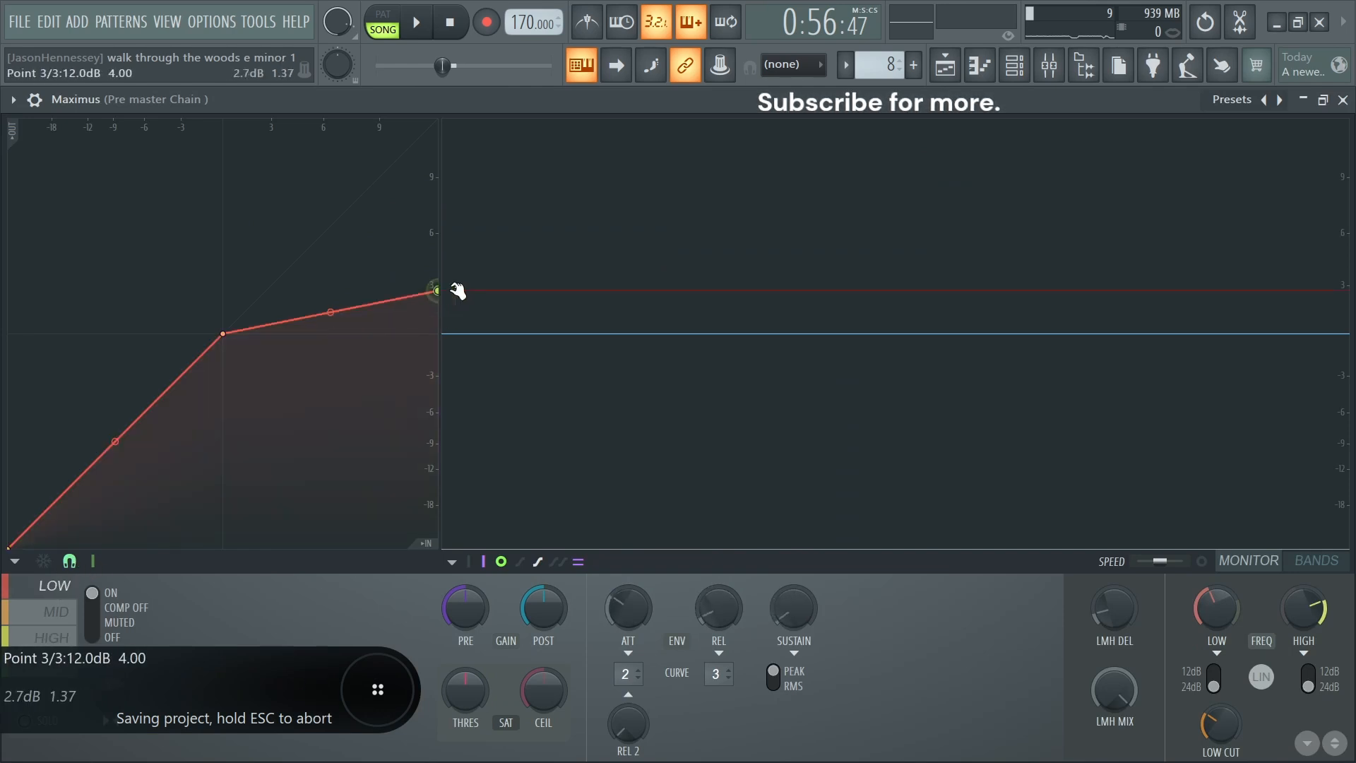
click(42, 612)
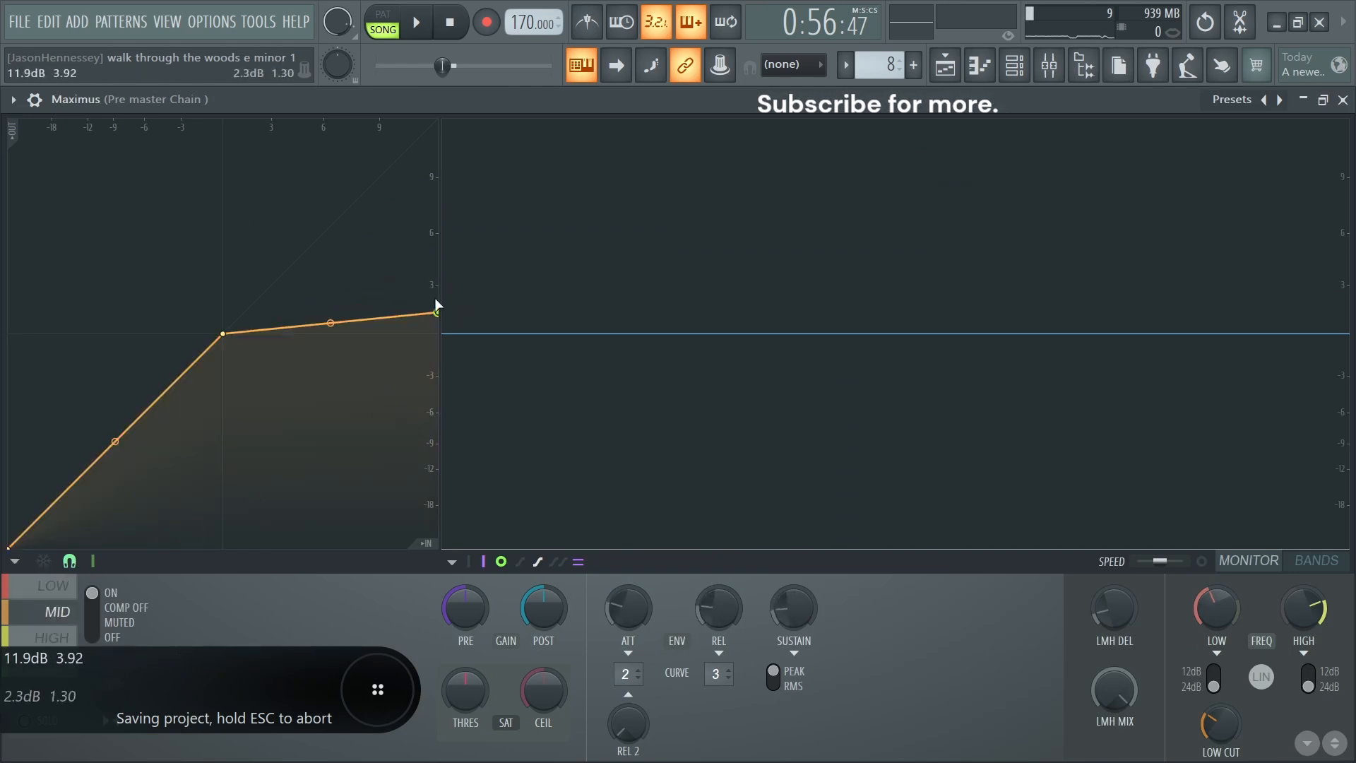
drag(438, 312, 438, 288)
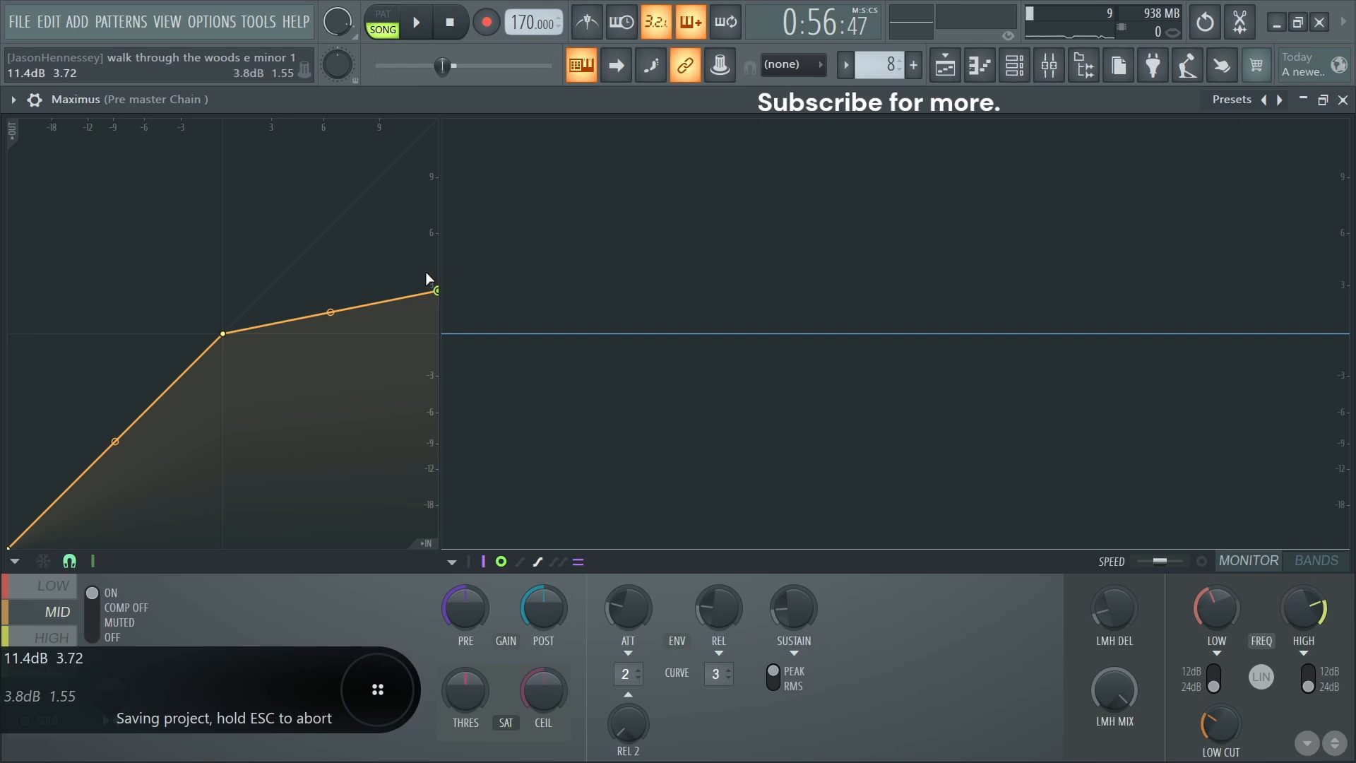
click(53, 638)
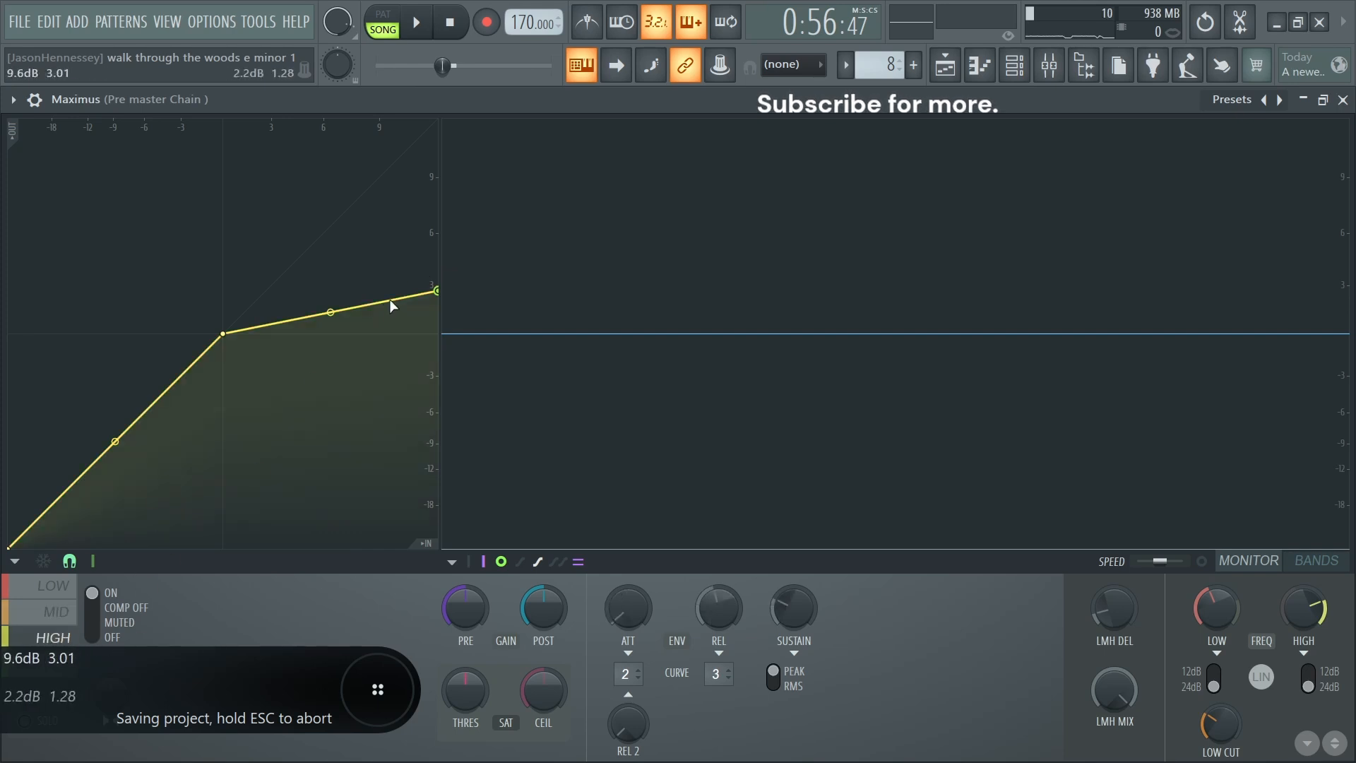
Solo the Mid band and raise the low band frequency to 638 Hz while listening to playback.
click(57, 620)
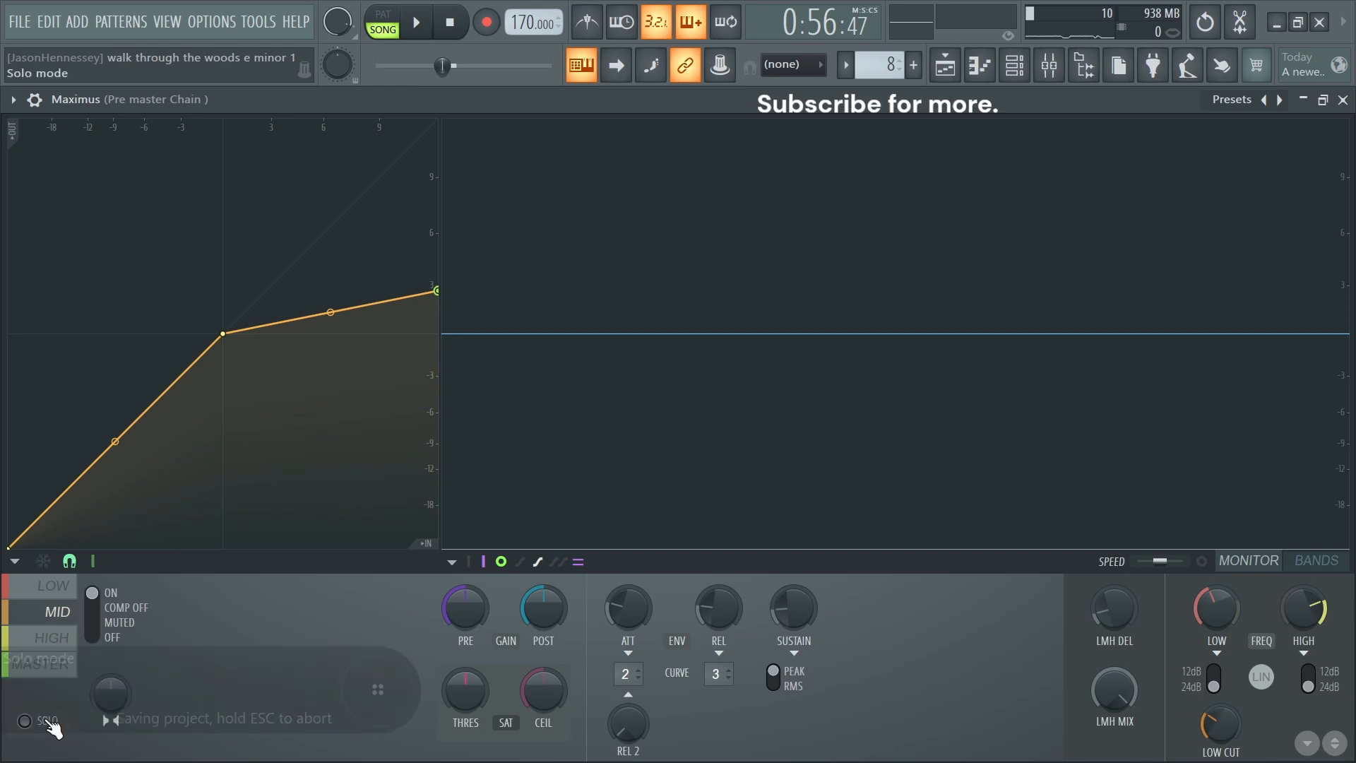
key(space)
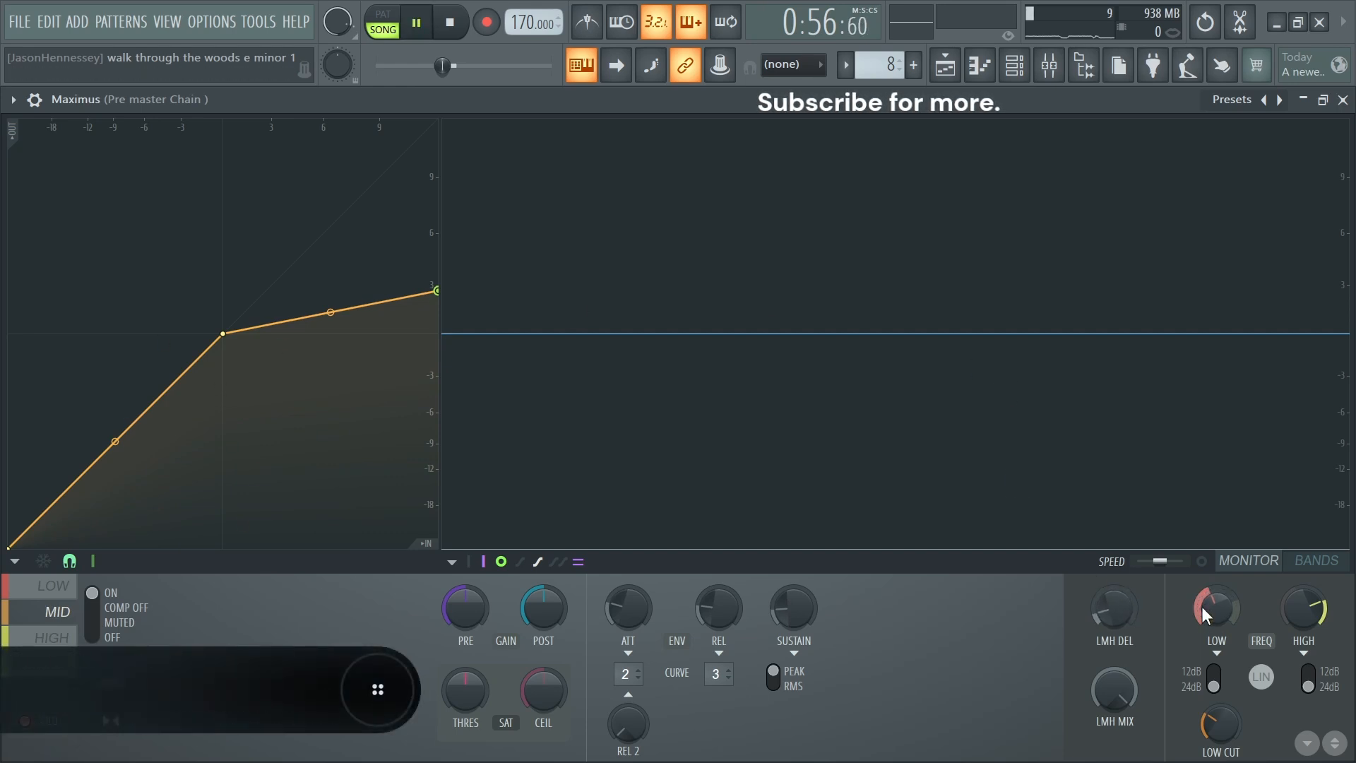
mouse_move(1217, 602)
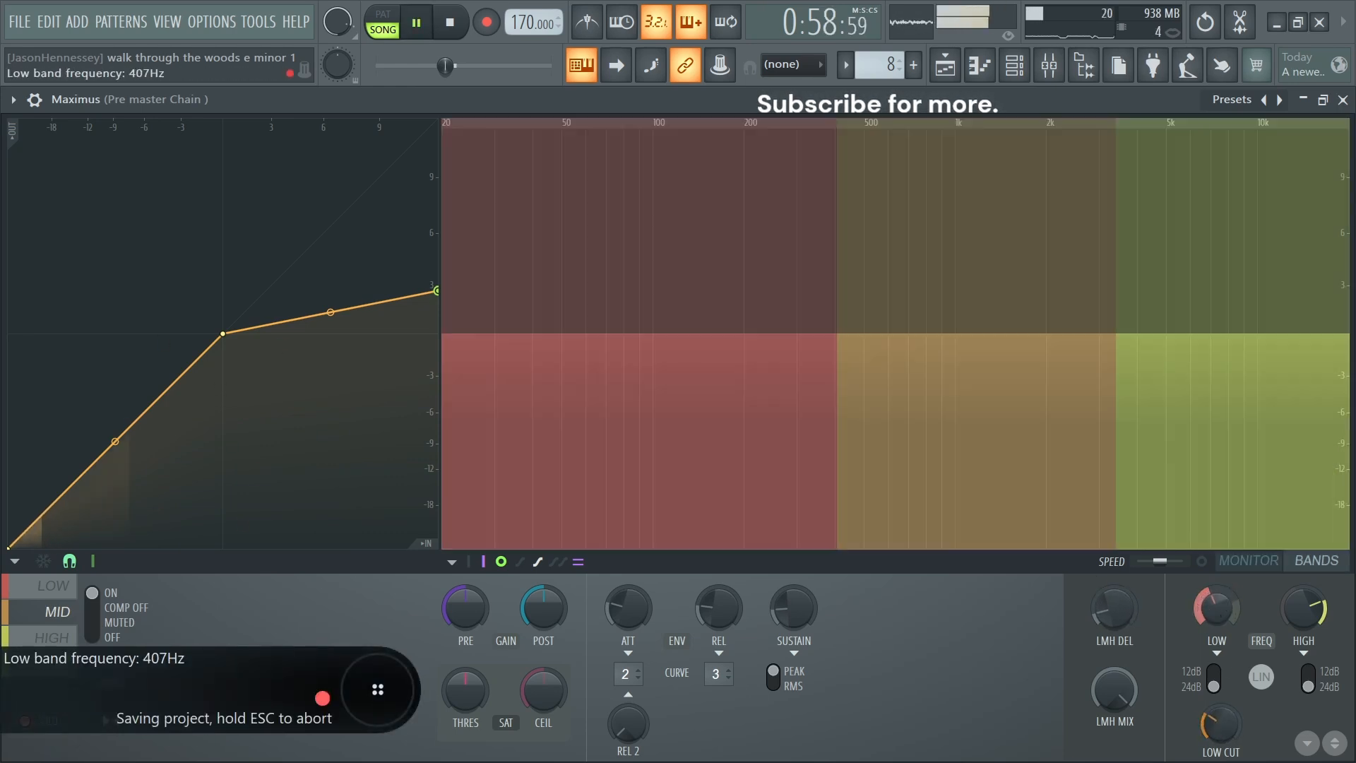
key(space)
mouse_move(1216, 606)
mouse_down()
mouse_move(1216, 632)
mouse_move(1216, 599)
mouse_up()
key(space)
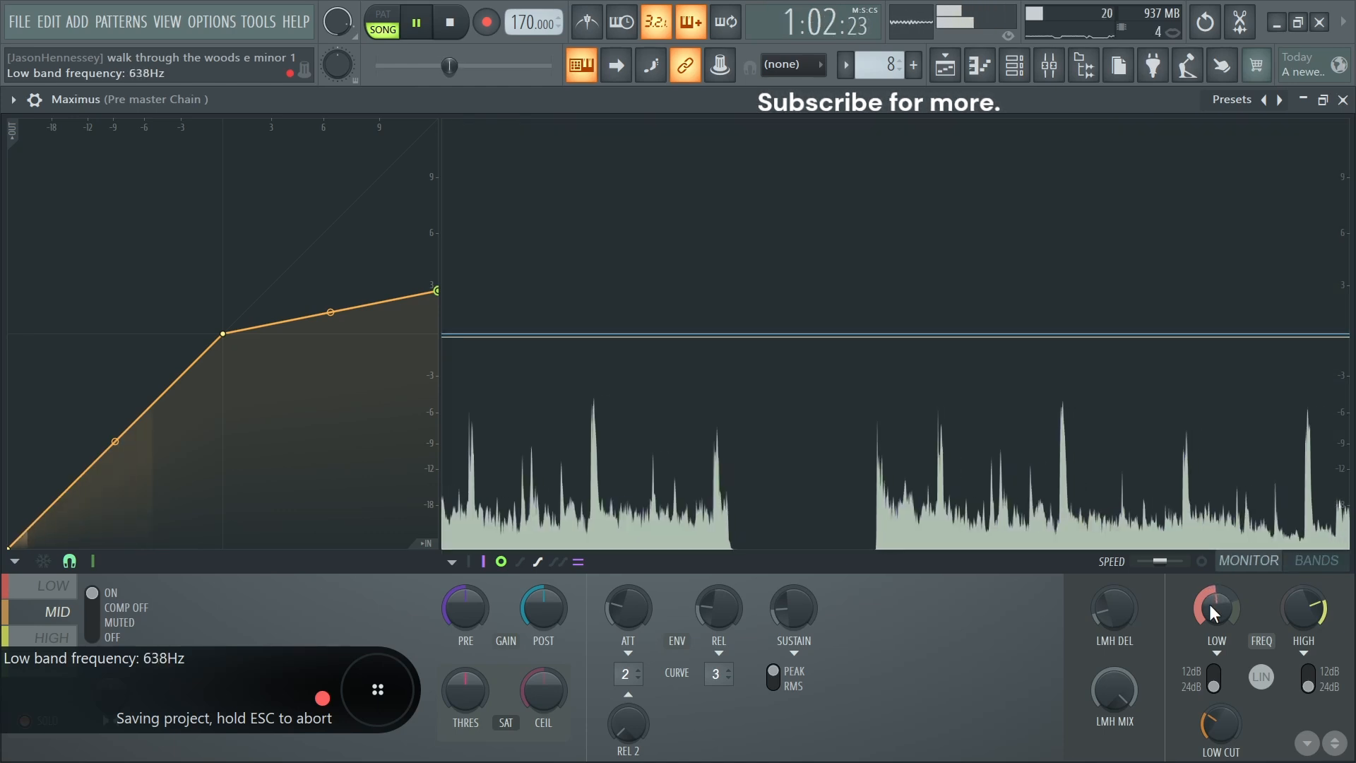
click(1210, 604)
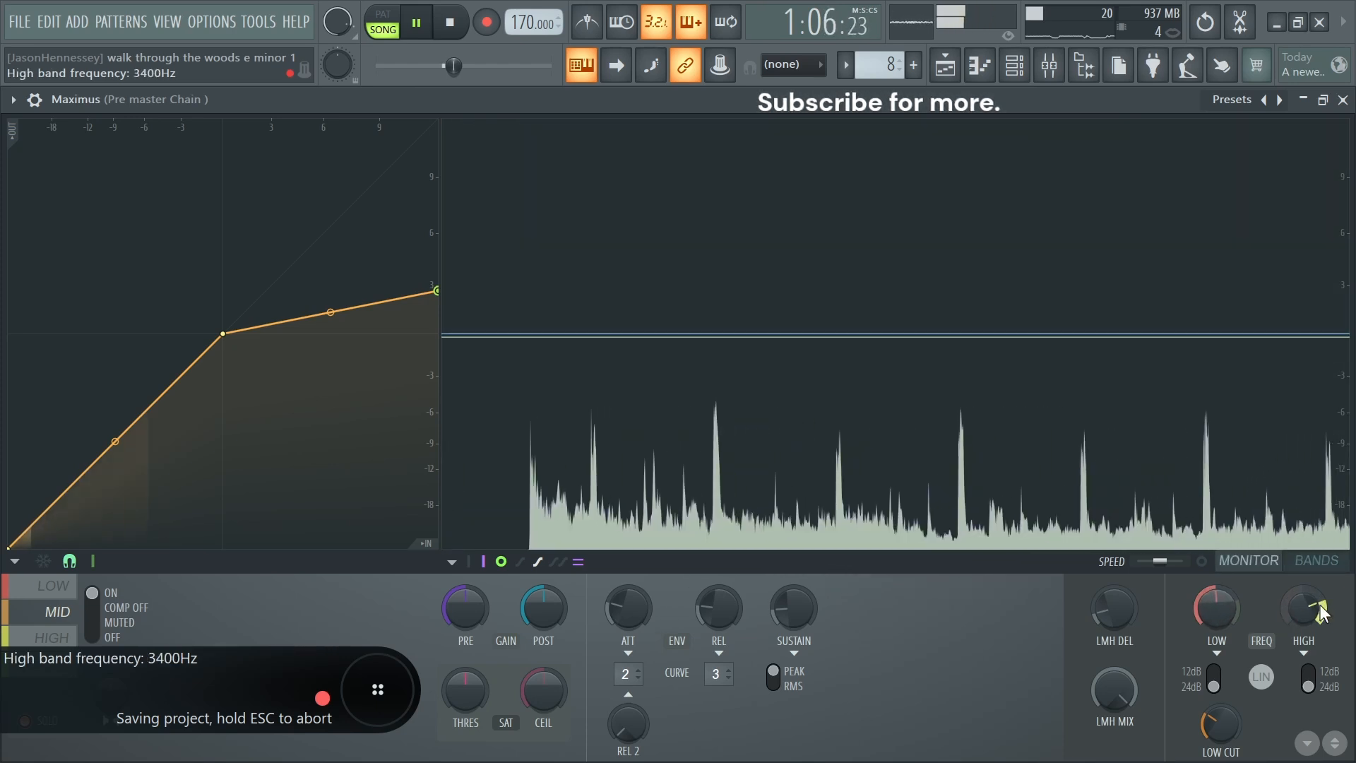
Lower the high band frequency to 2603 Hz during playback and save the project.
click(1303, 612)
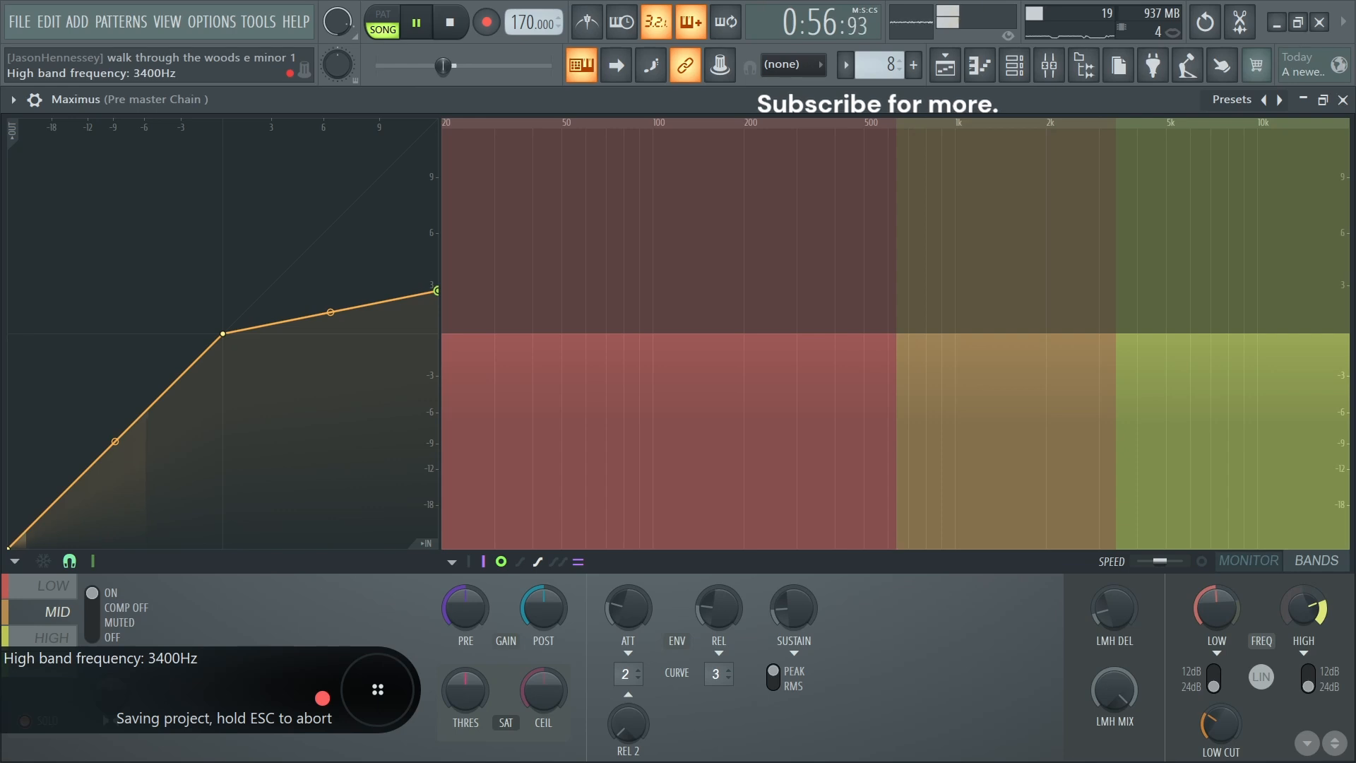
drag(1305, 607, 1311, 606)
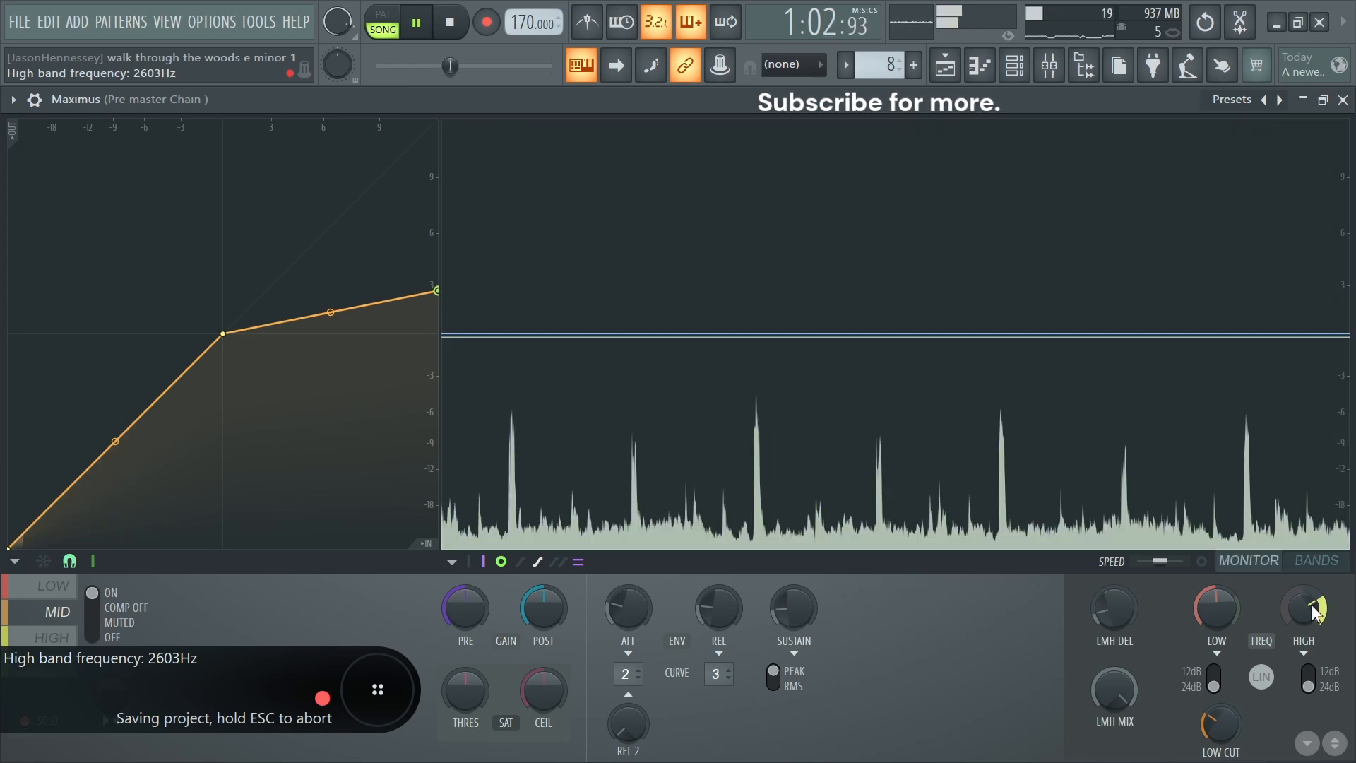
click(1311, 605)
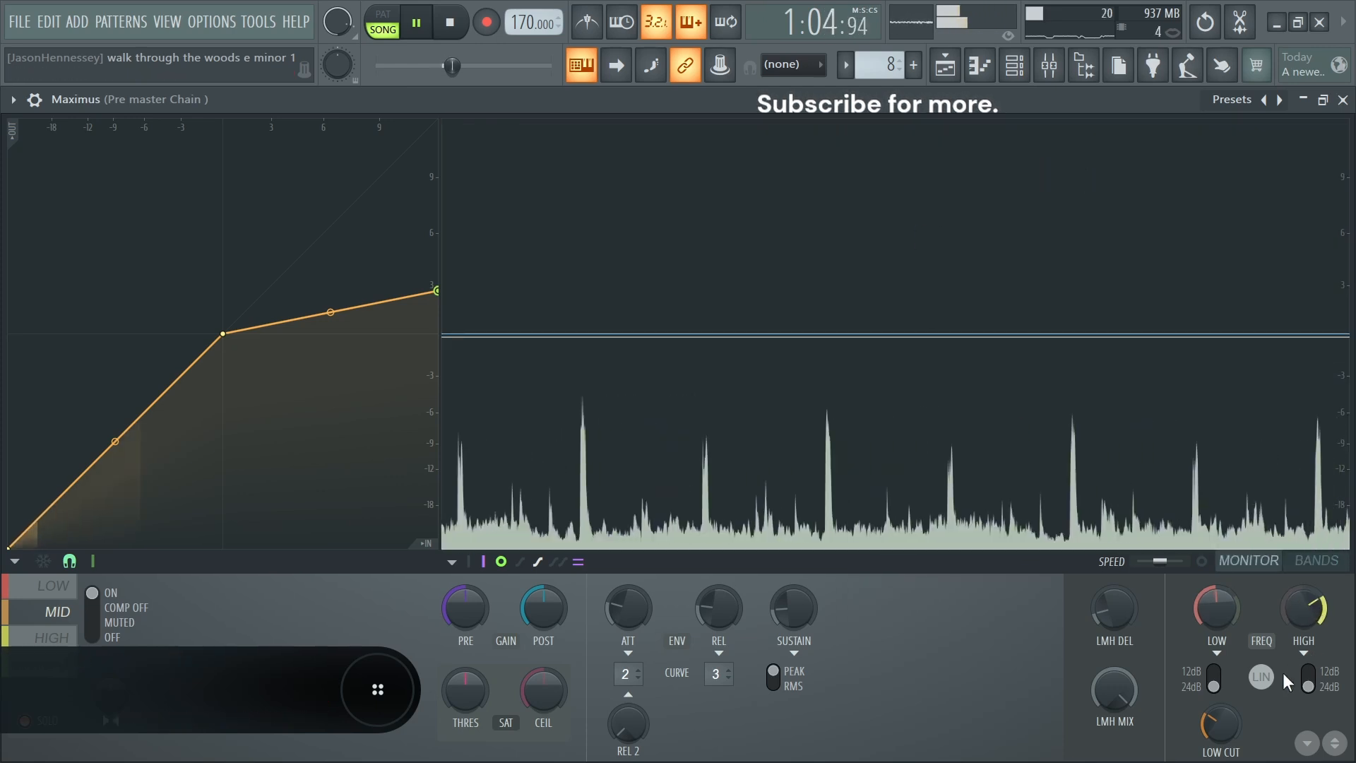
click(1235, 618)
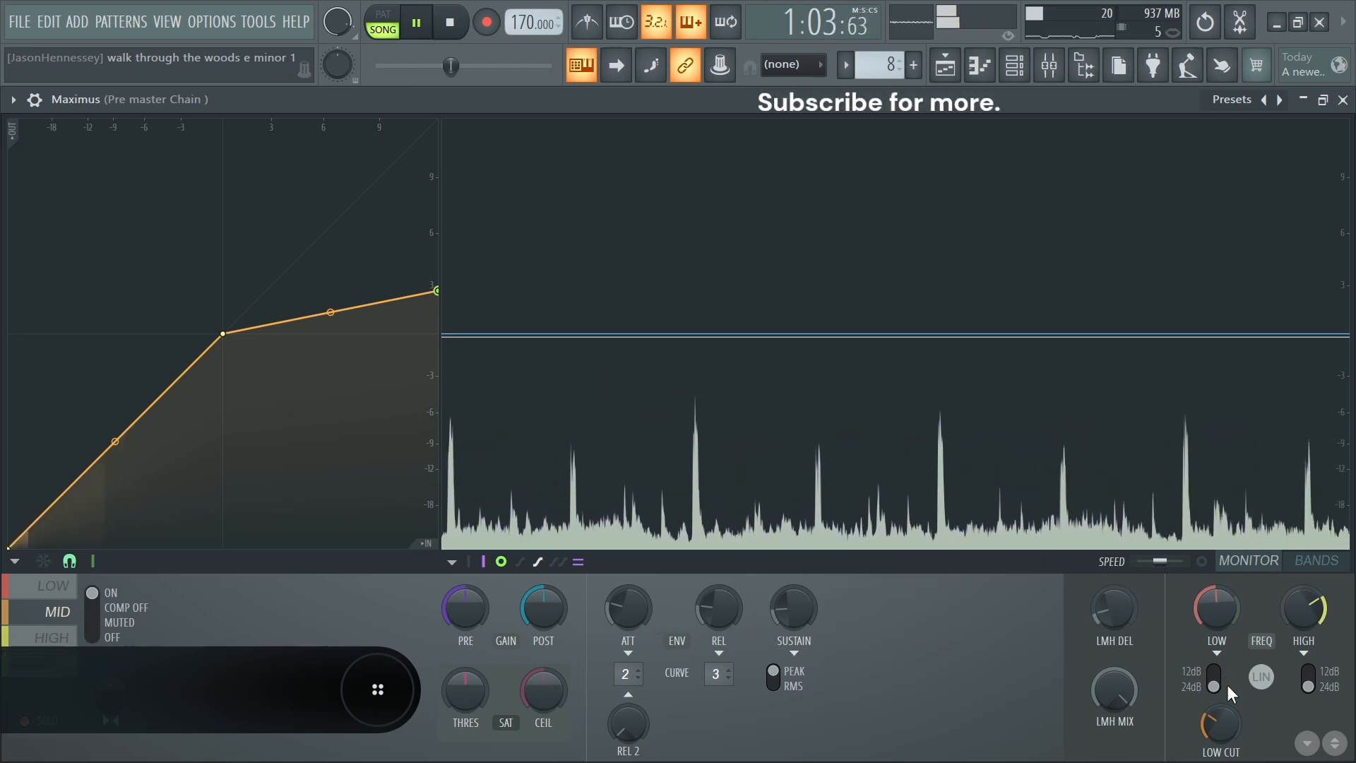
key(ctrl+s)
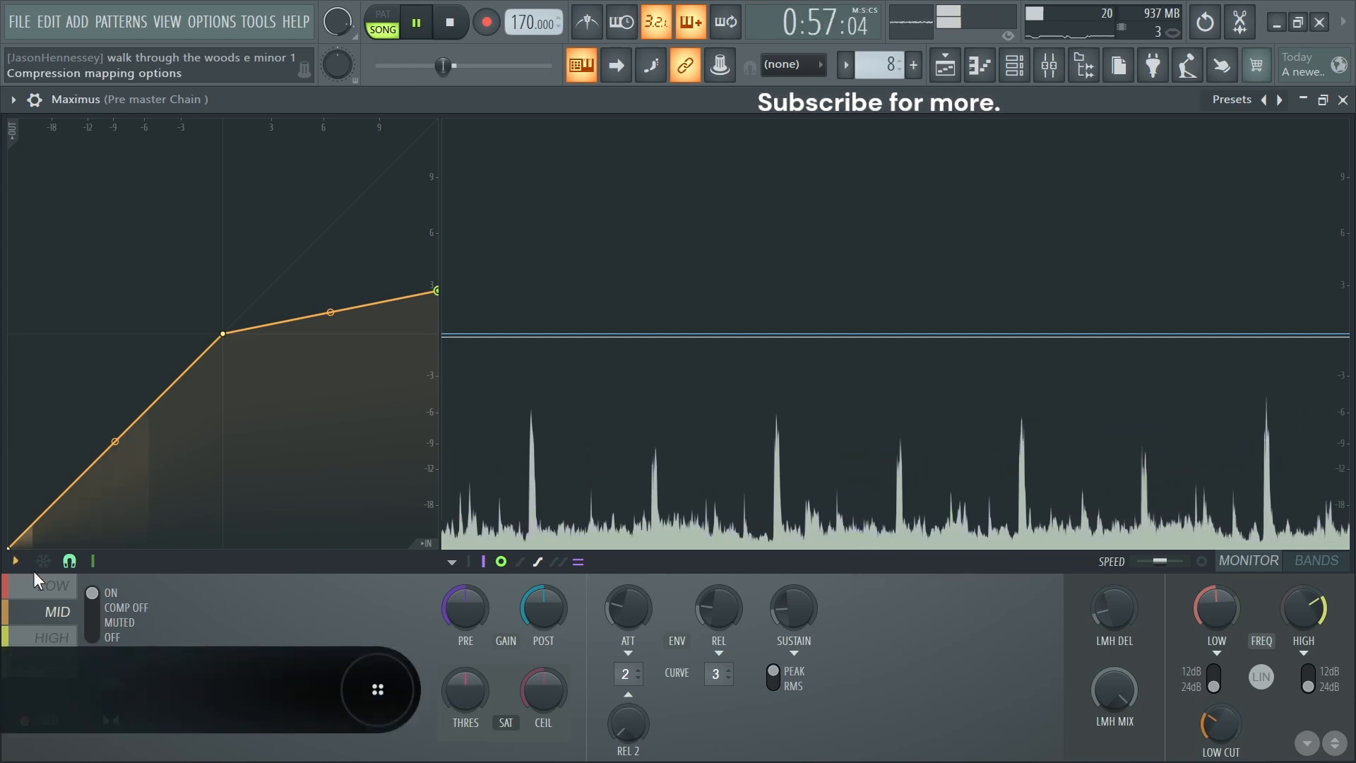
Set stereo separation to 10% merged on the Low band and 10% separated on the High band, and close the third Maximus.
click(44, 585)
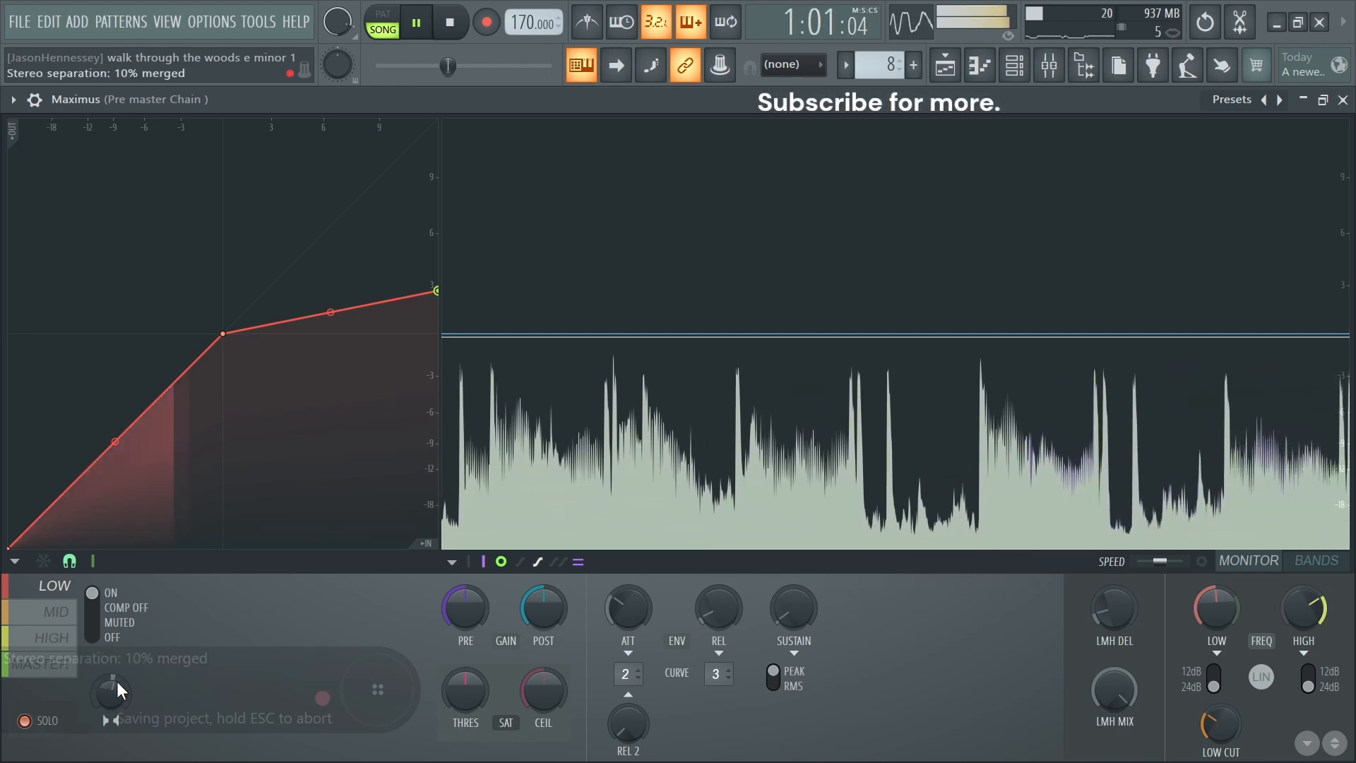
click(65, 637)
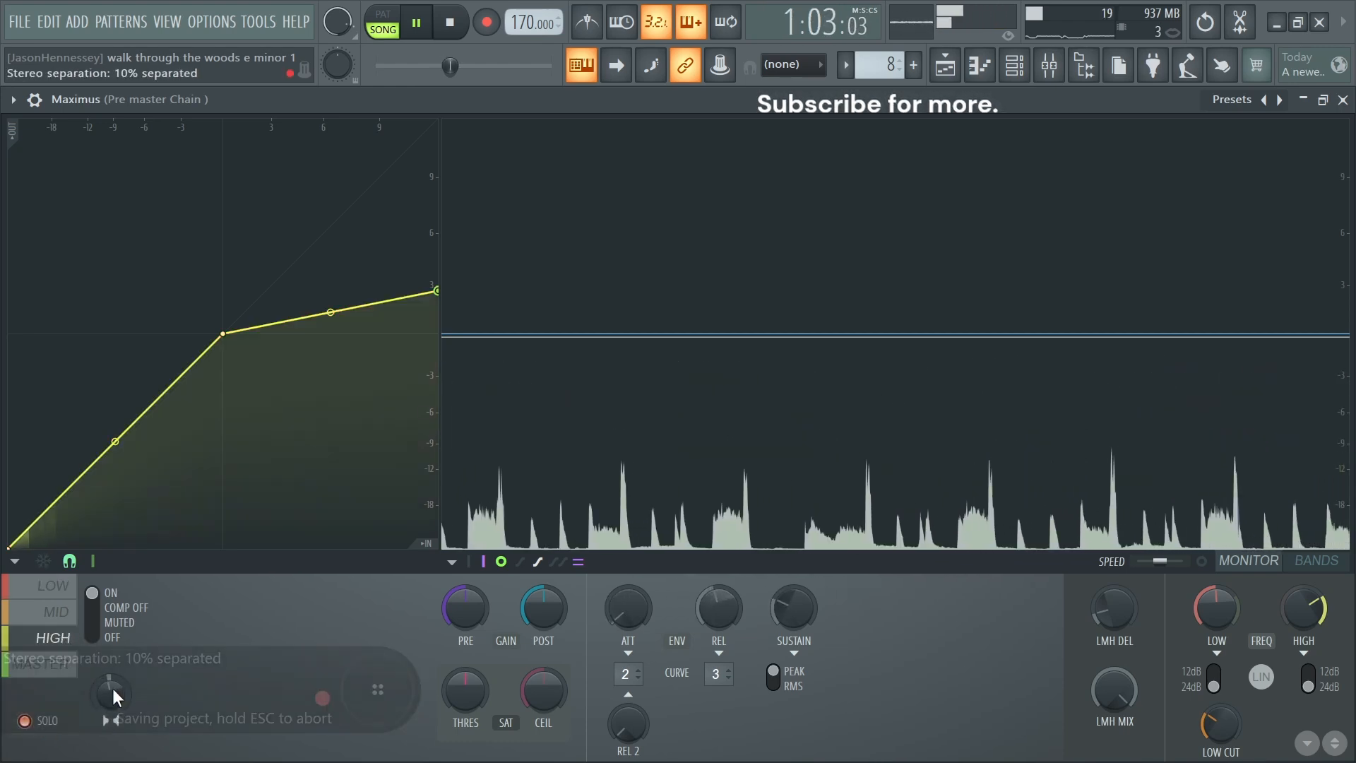
click(43, 585)
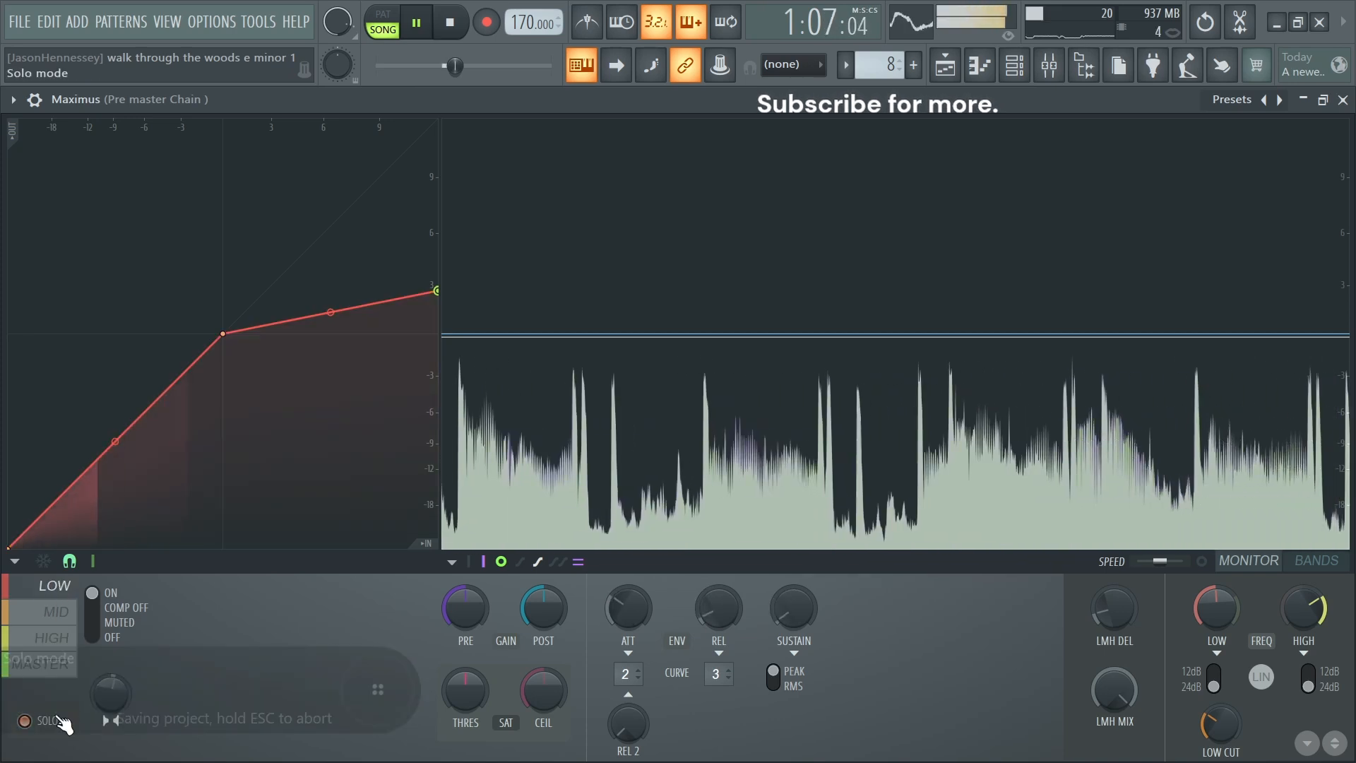
key(space)
click(53, 636)
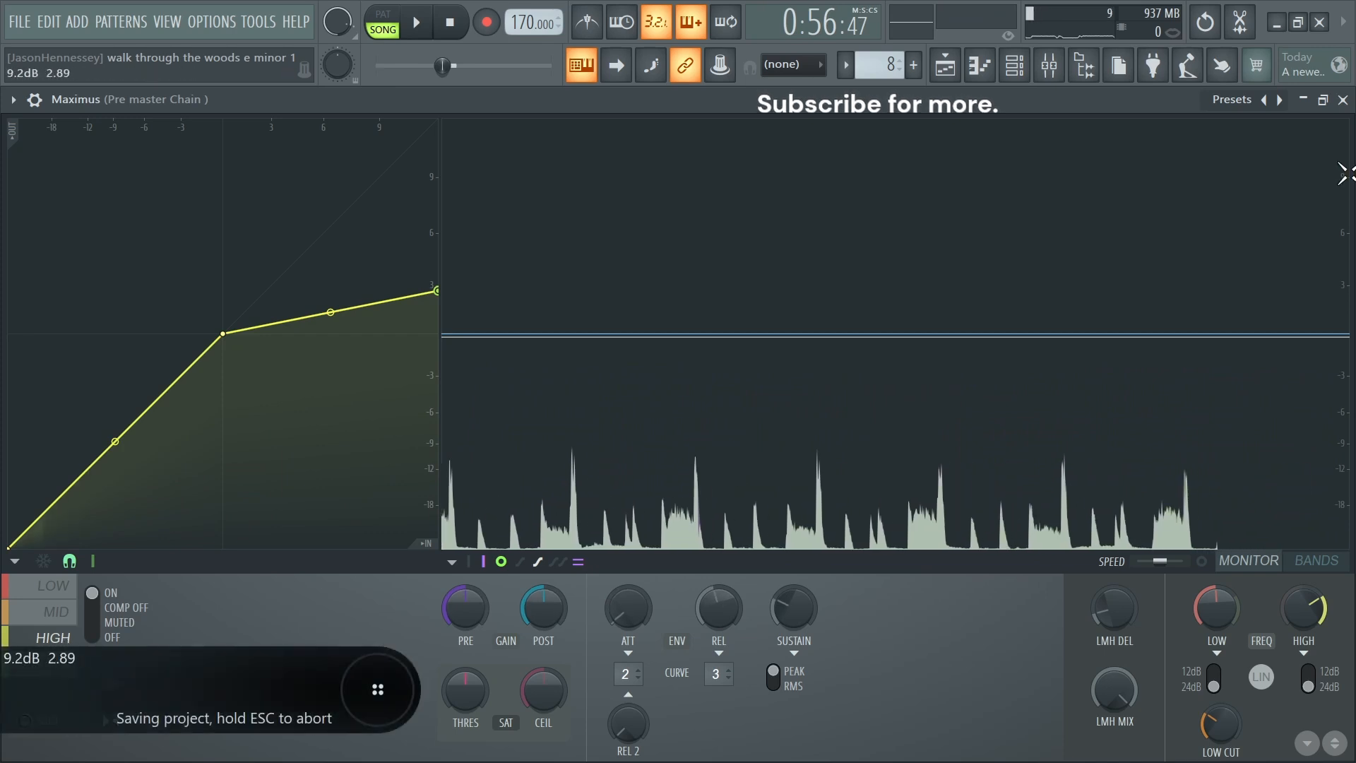
click(1342, 99)
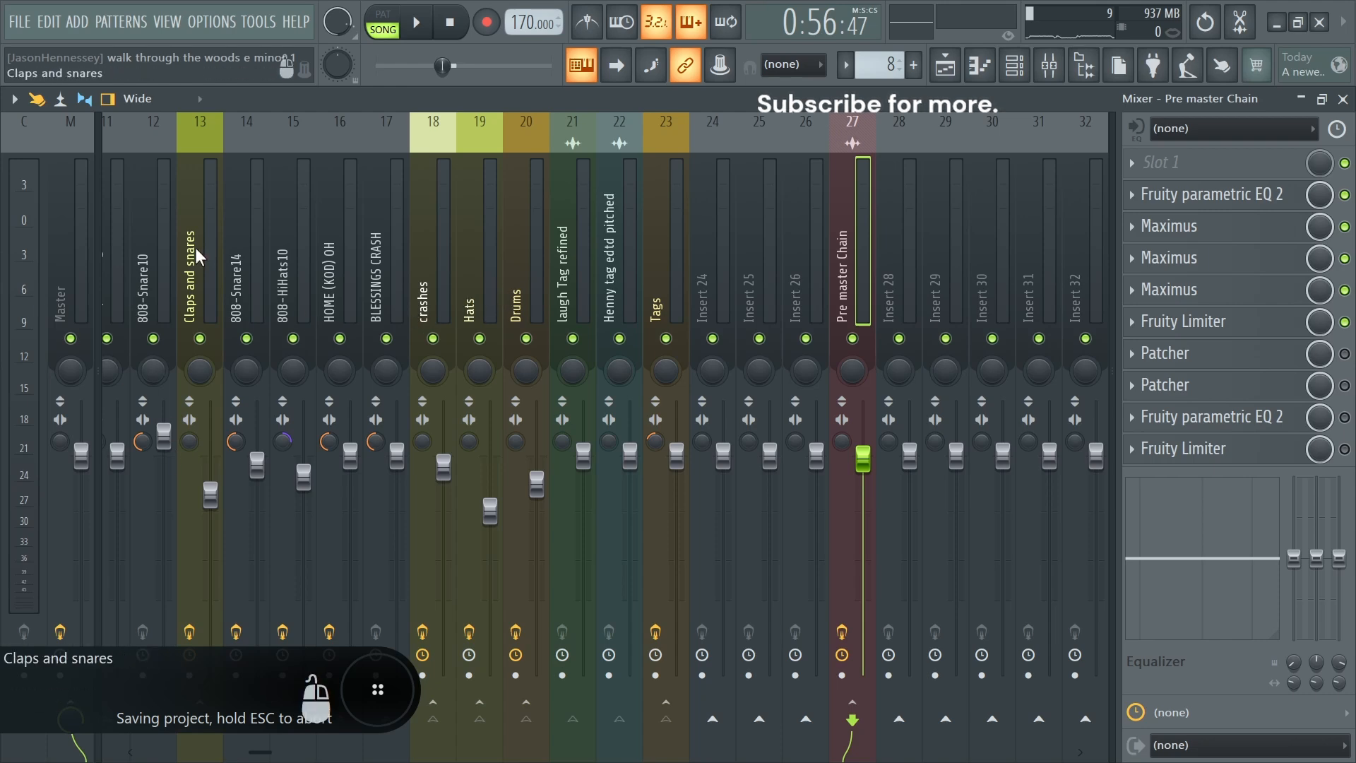
Review the 808-HiHats10 track's volume and effects alongside the Pre master Chain's effects in the mixer.
click(285, 308)
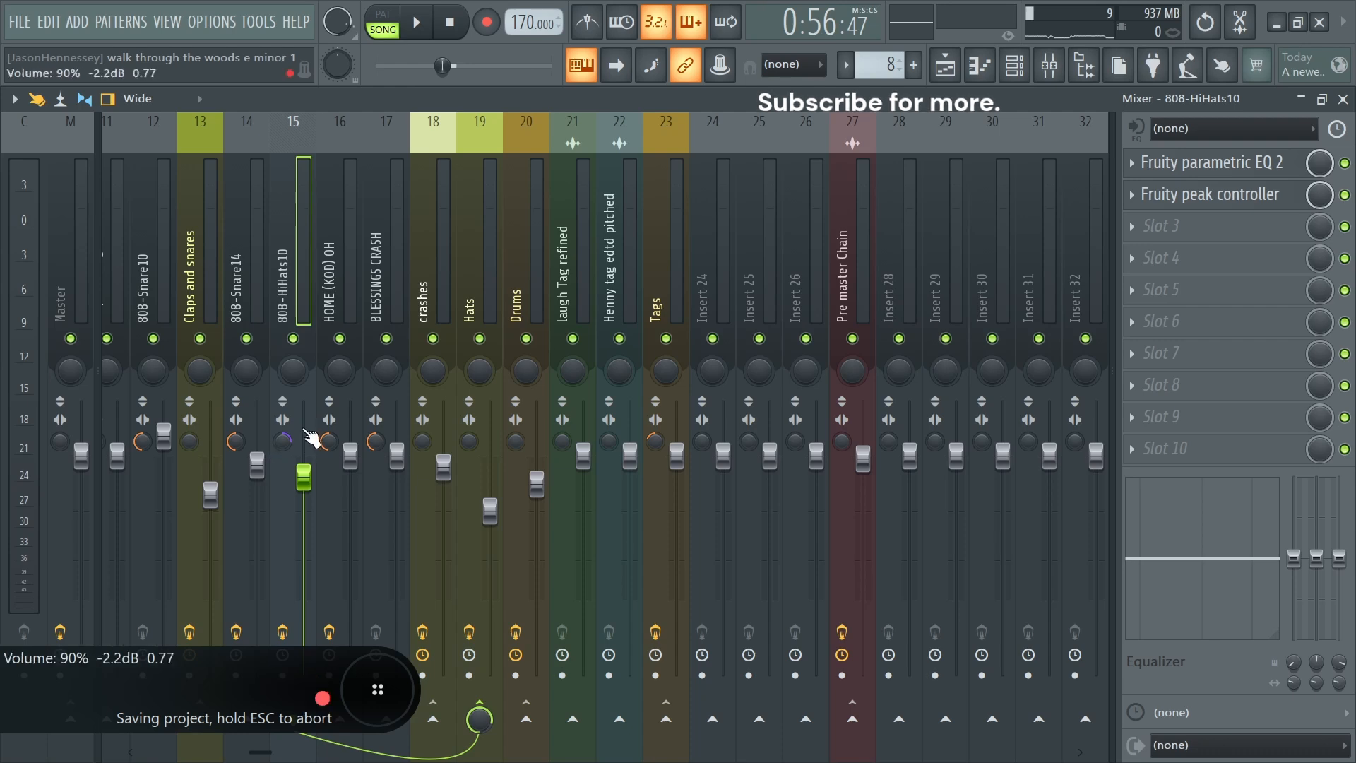
click(832, 273)
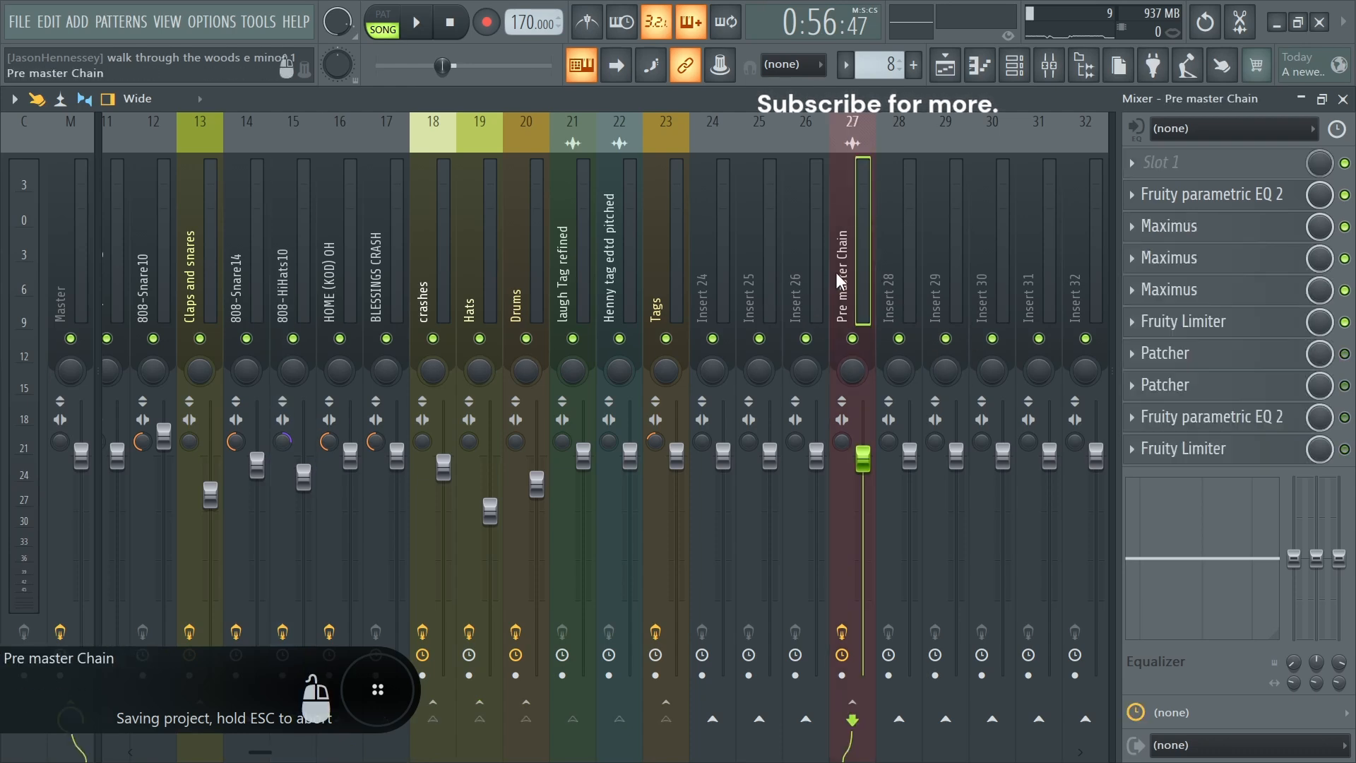
click(297, 294)
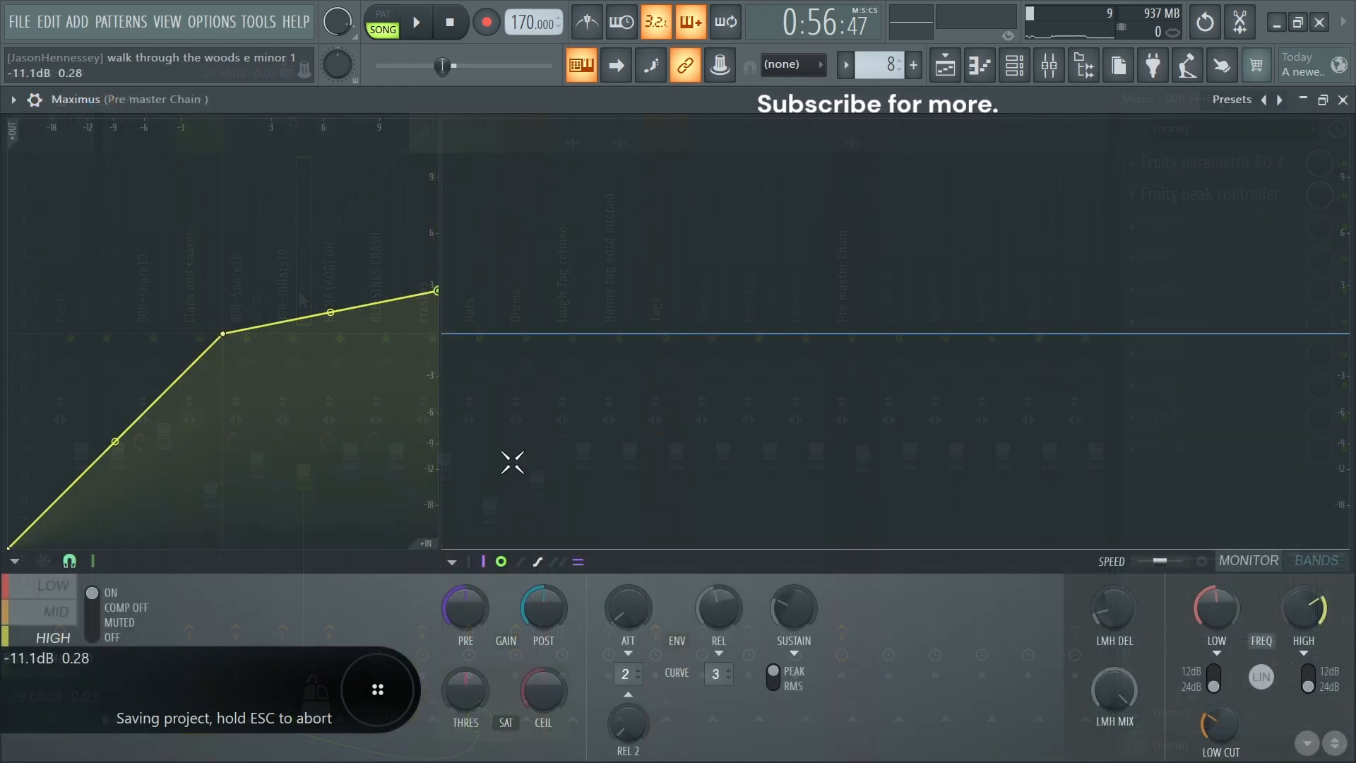
Lower the Low band's compression knee to about -3 dB and set its post gain to 0.6 dB.
click(54, 586)
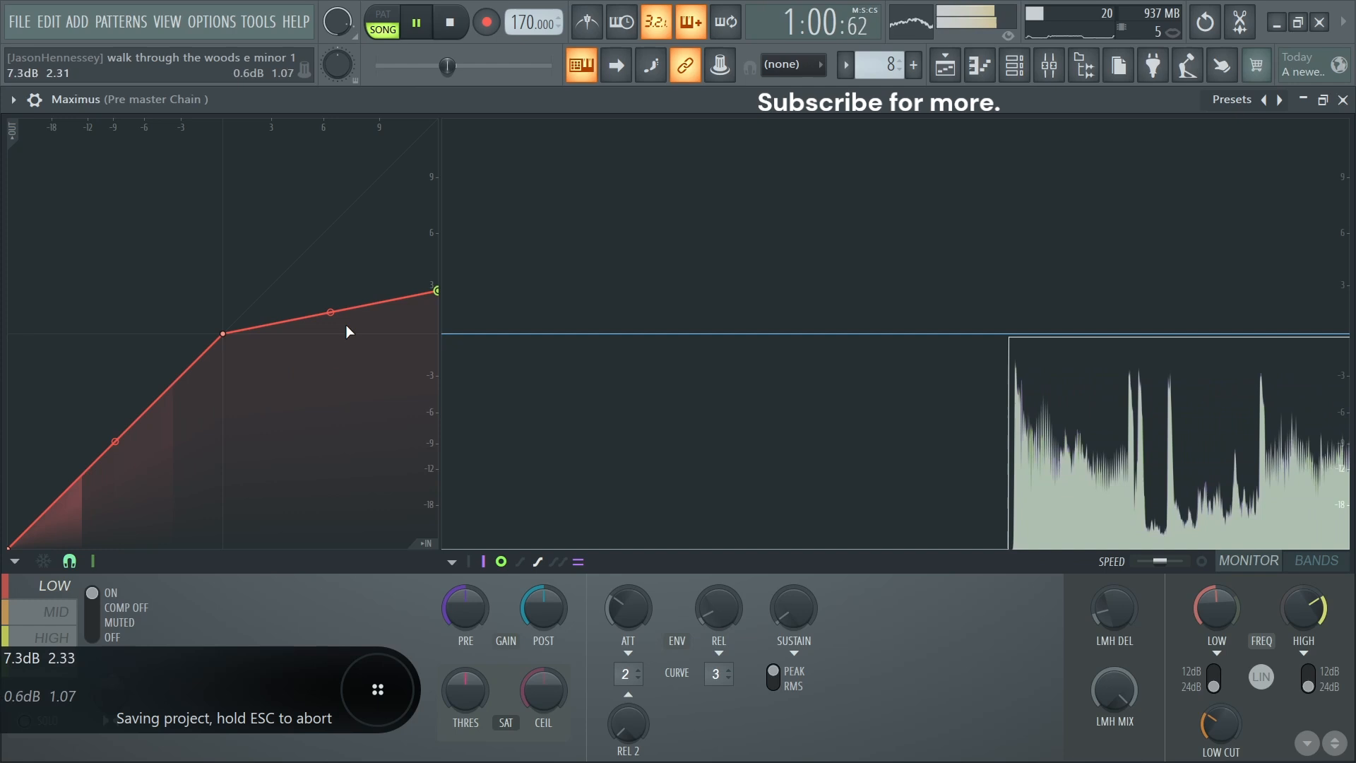
key(space)
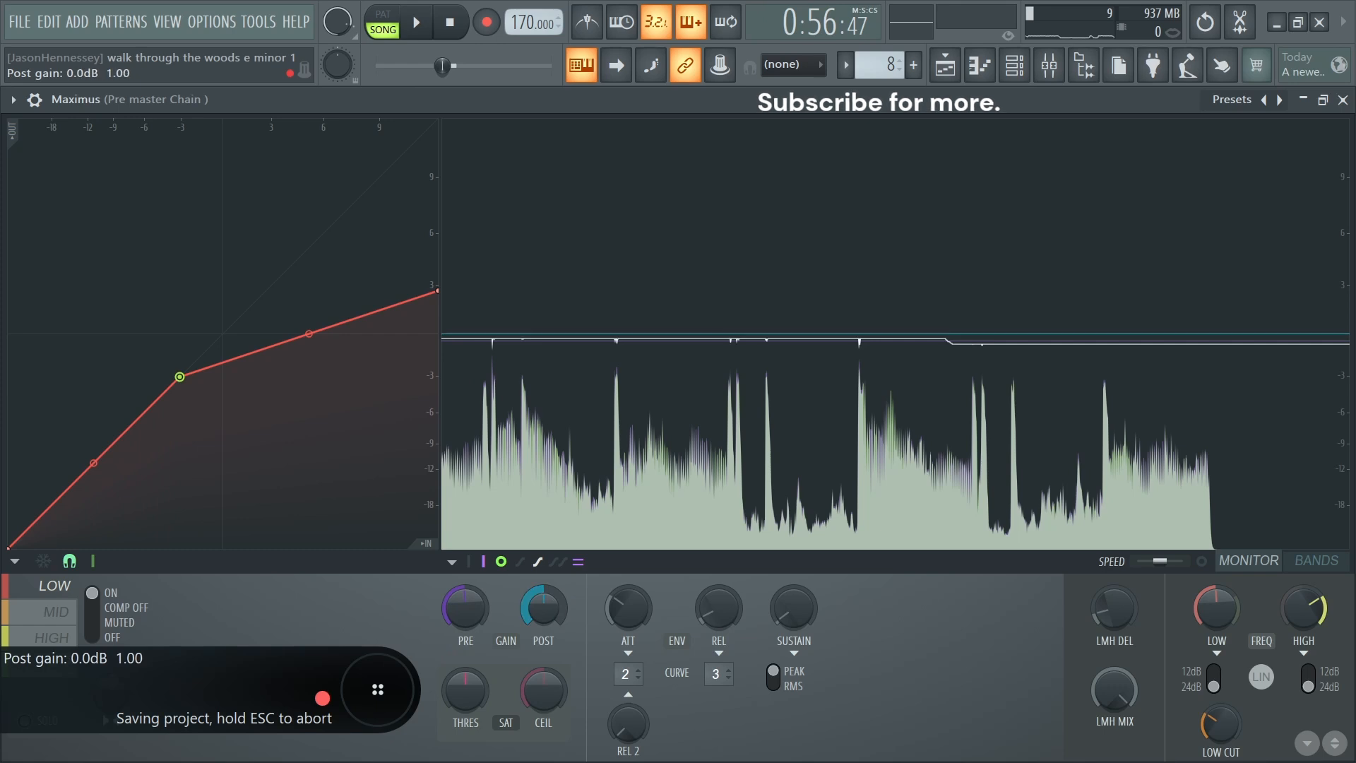
drag(544, 608, 544, 606)
Lower the compression knee to about -9 dB on the Mid band and about -11 dB on the High band.
click(56, 611)
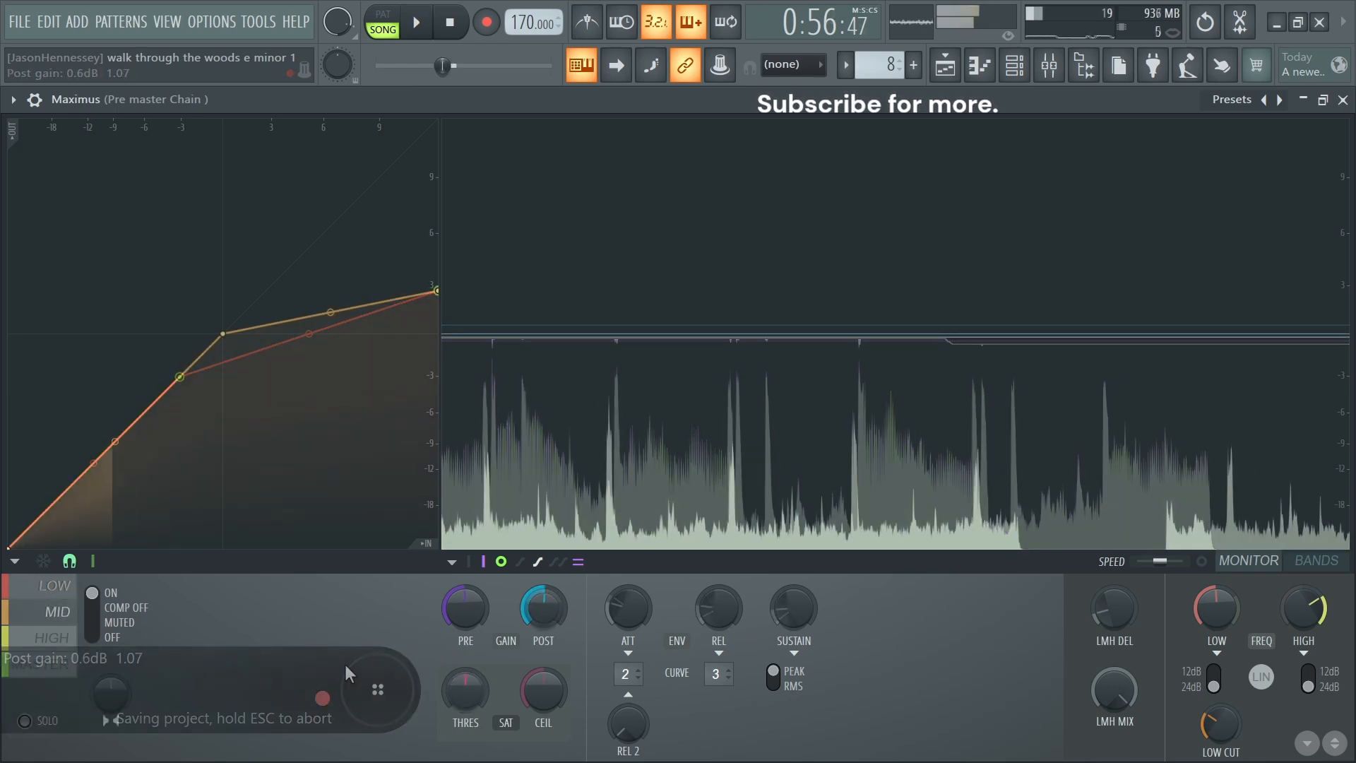
key(space)
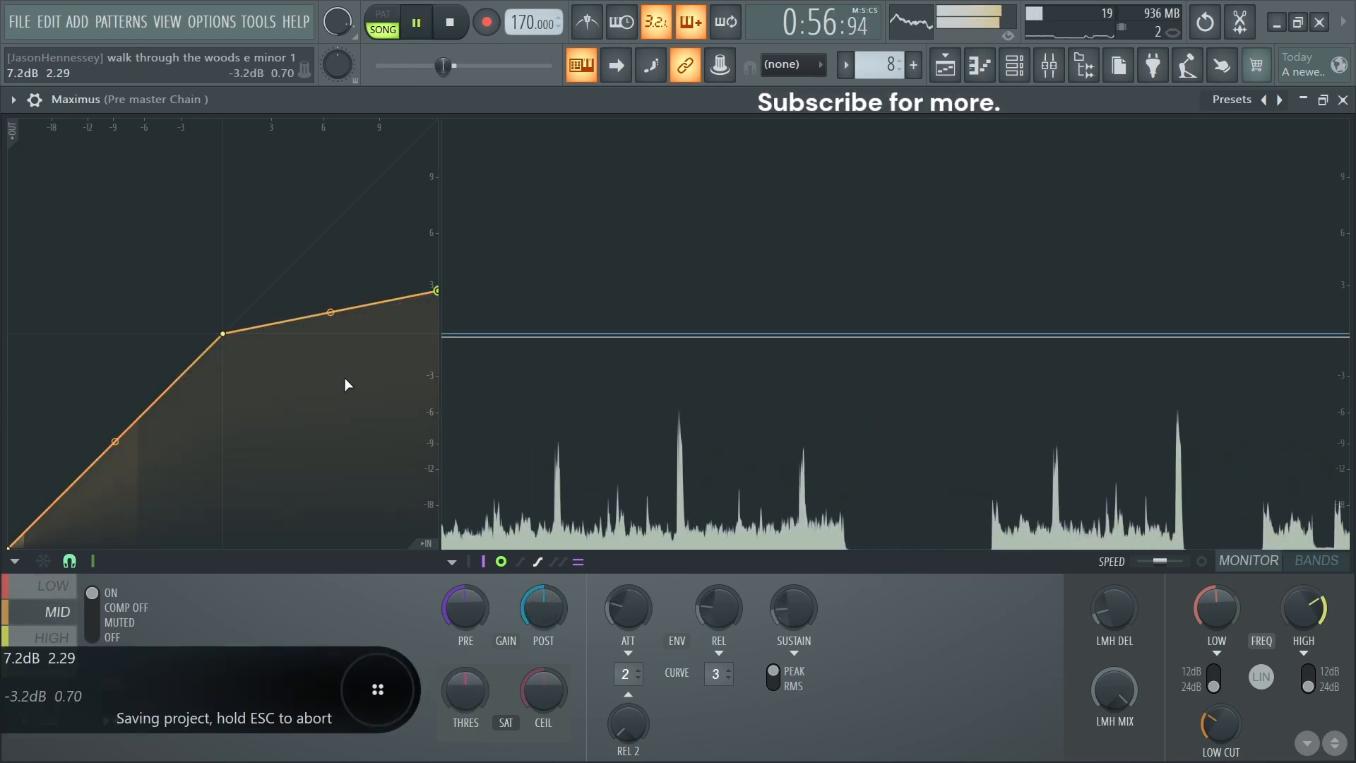
key(space)
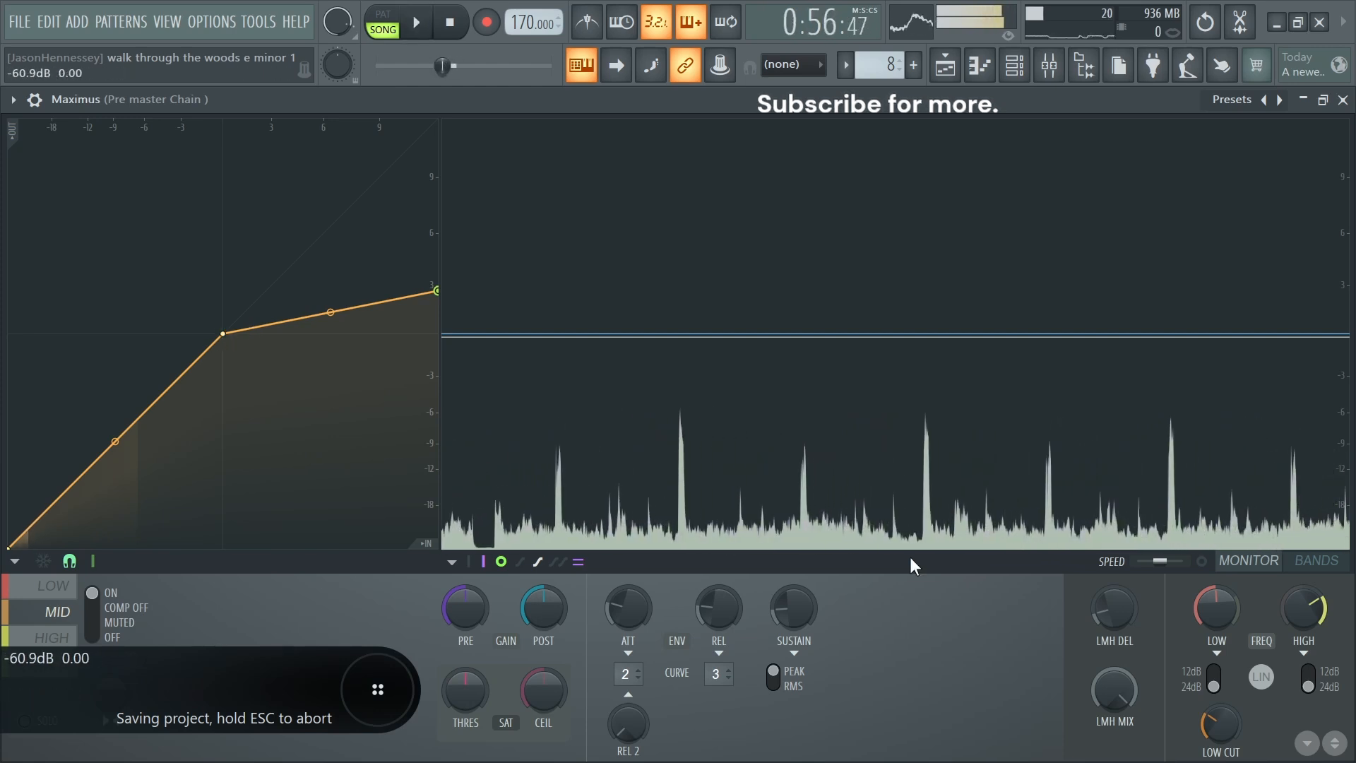
click(932, 444)
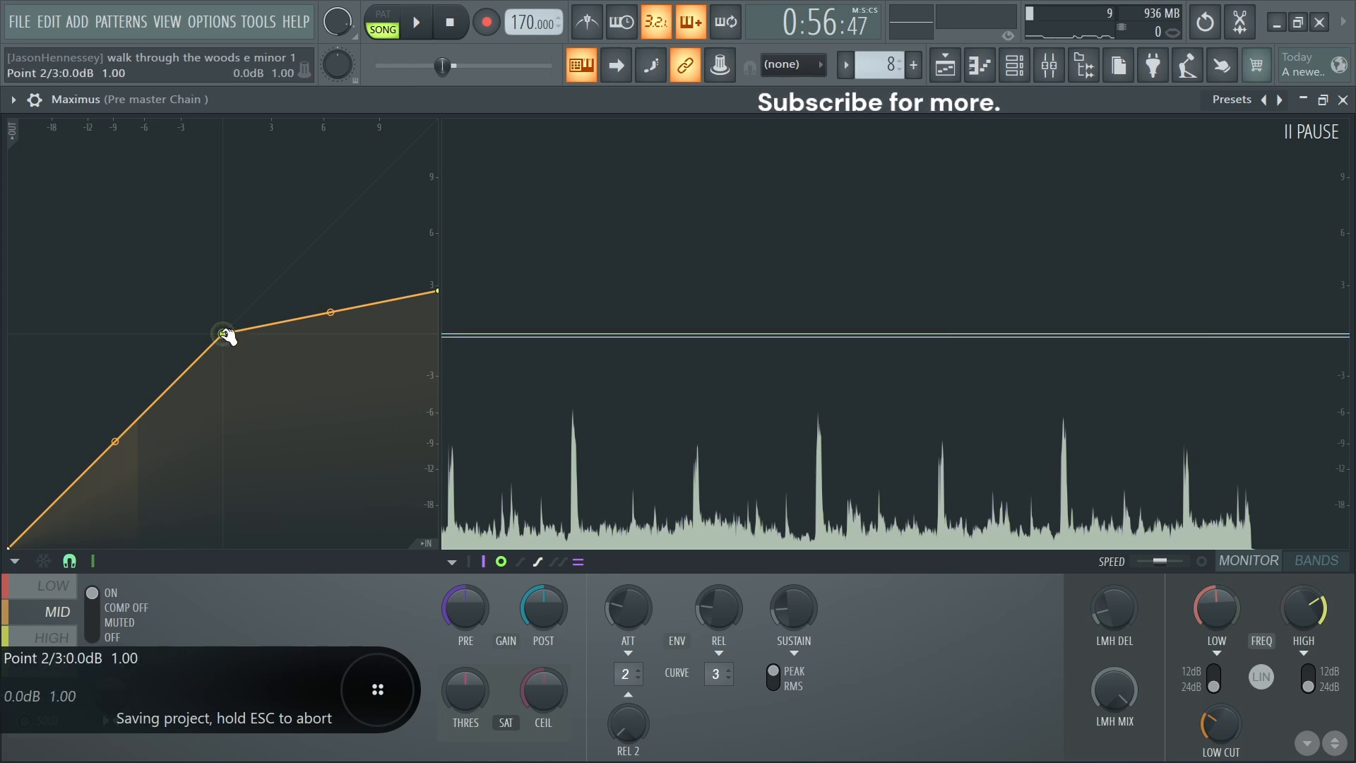
drag(225, 335, 222, 418)
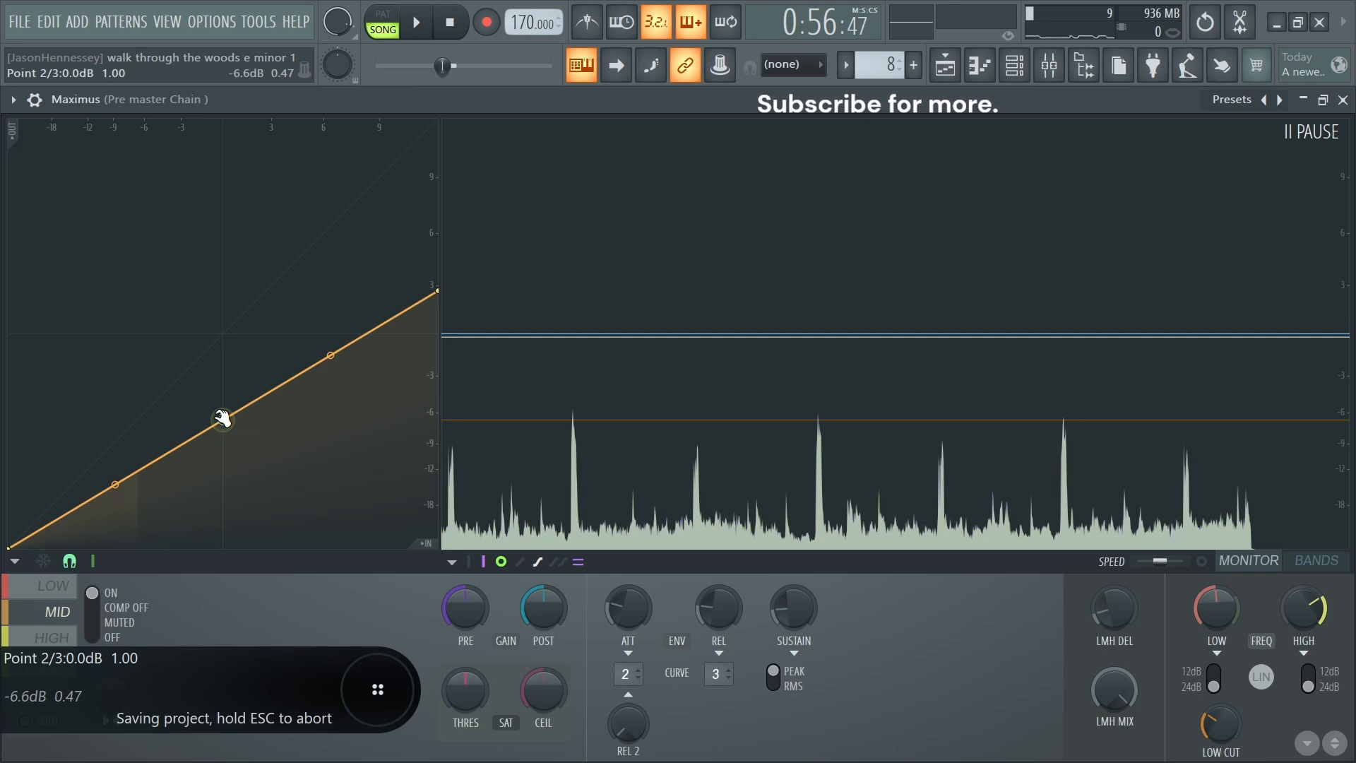
drag(223, 418, 222, 444)
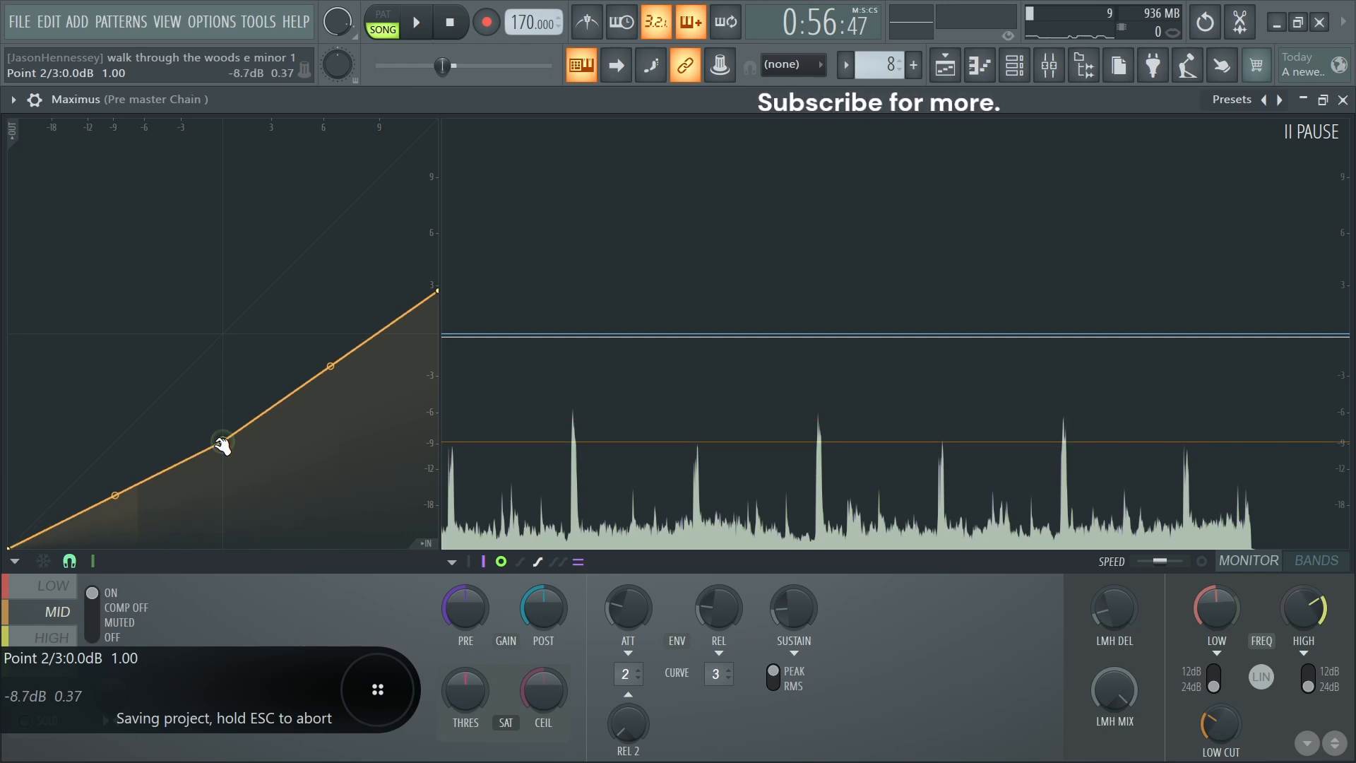
drag(222, 445, 117, 444)
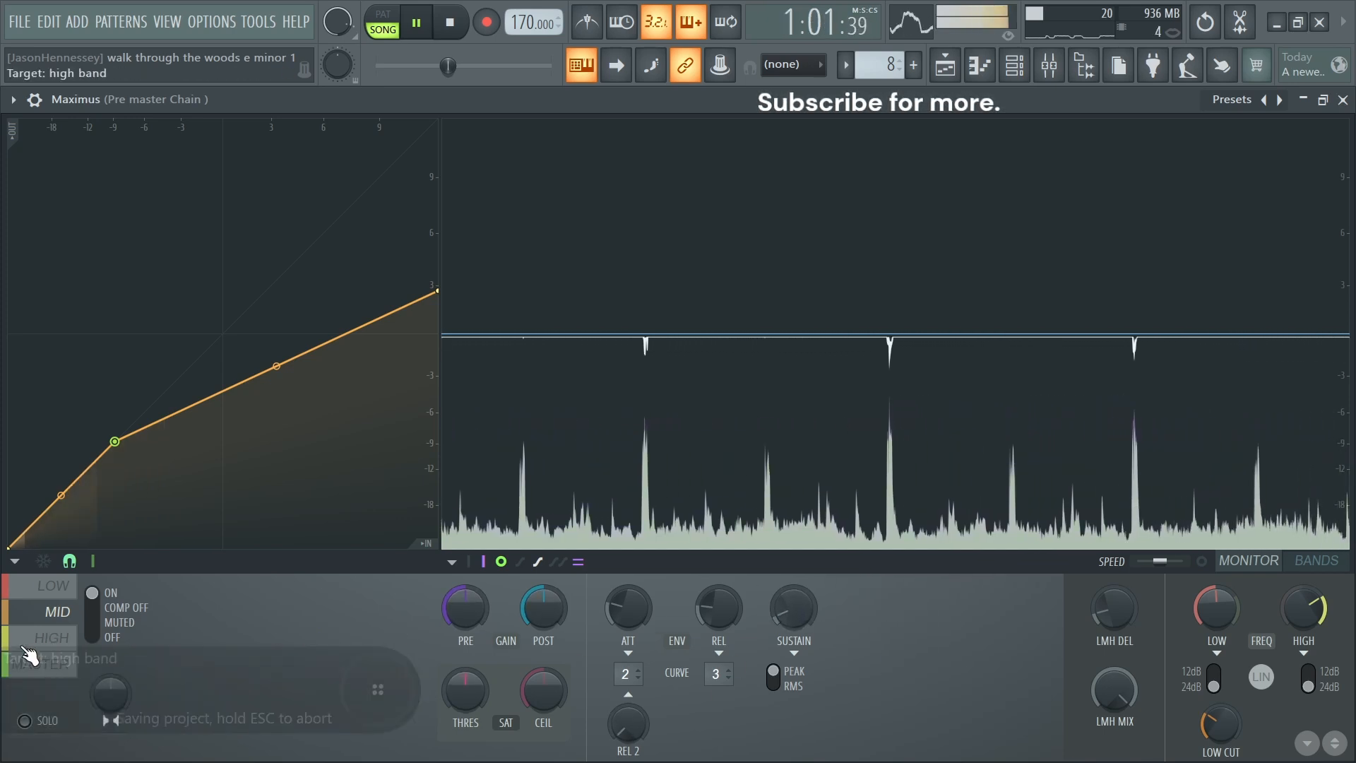
click(39, 638)
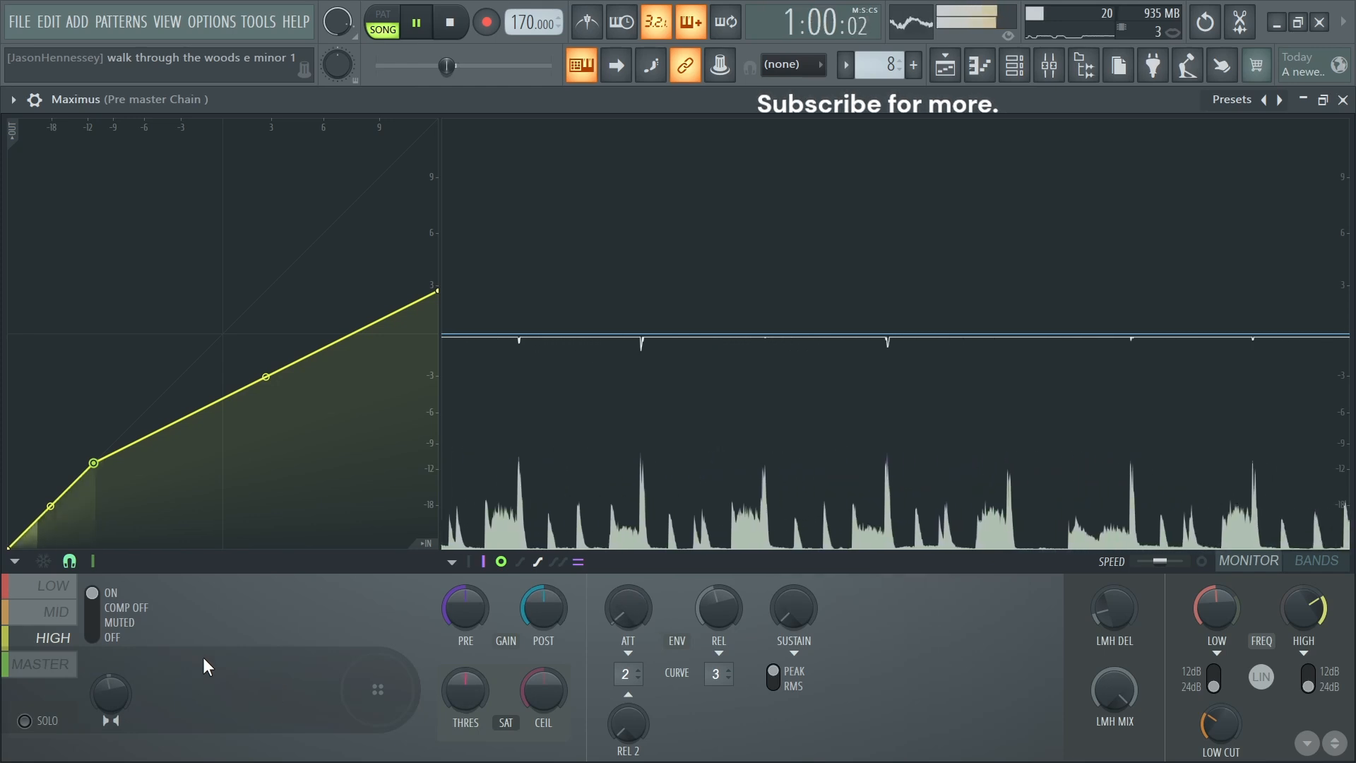
Set the Master band's pre gain to -1.1 dB and post gain to 1.1 dB, close Maximus and save the project.
click(41, 664)
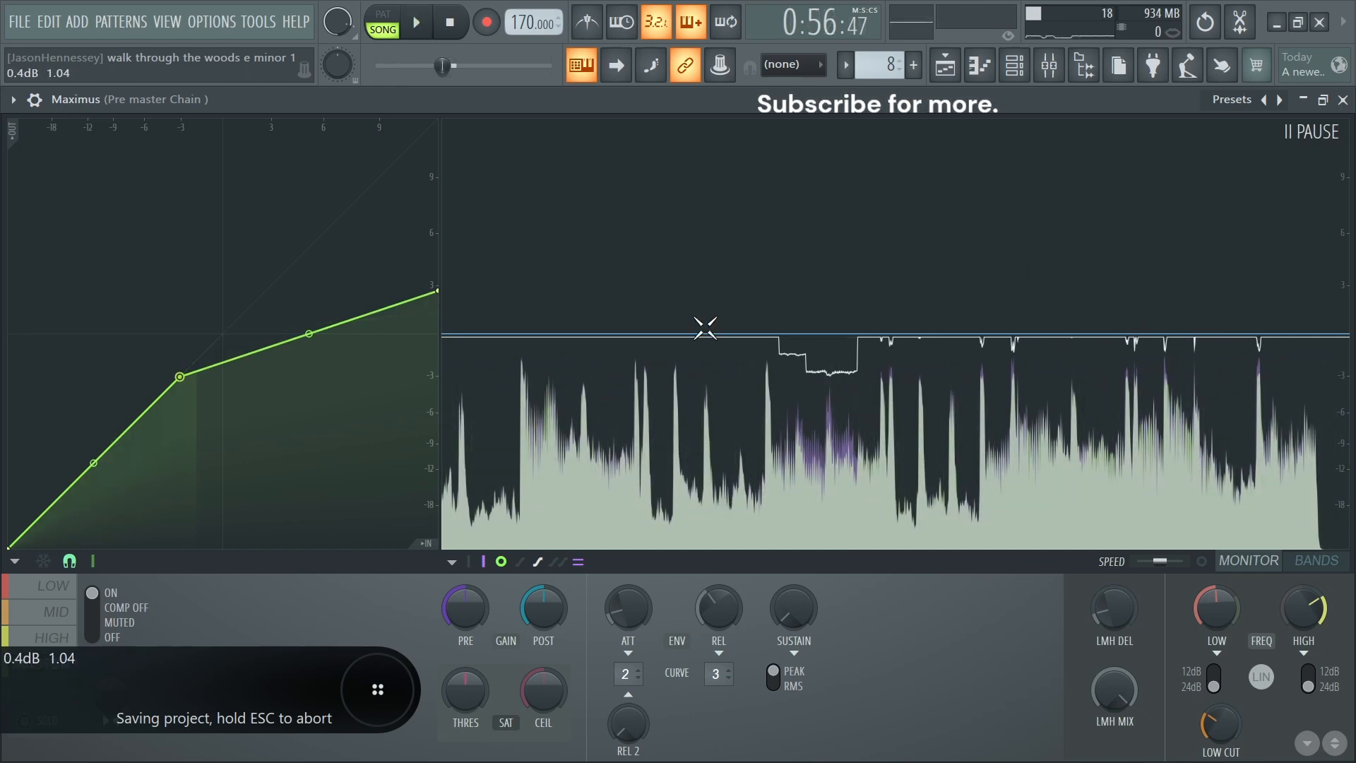
key(space)
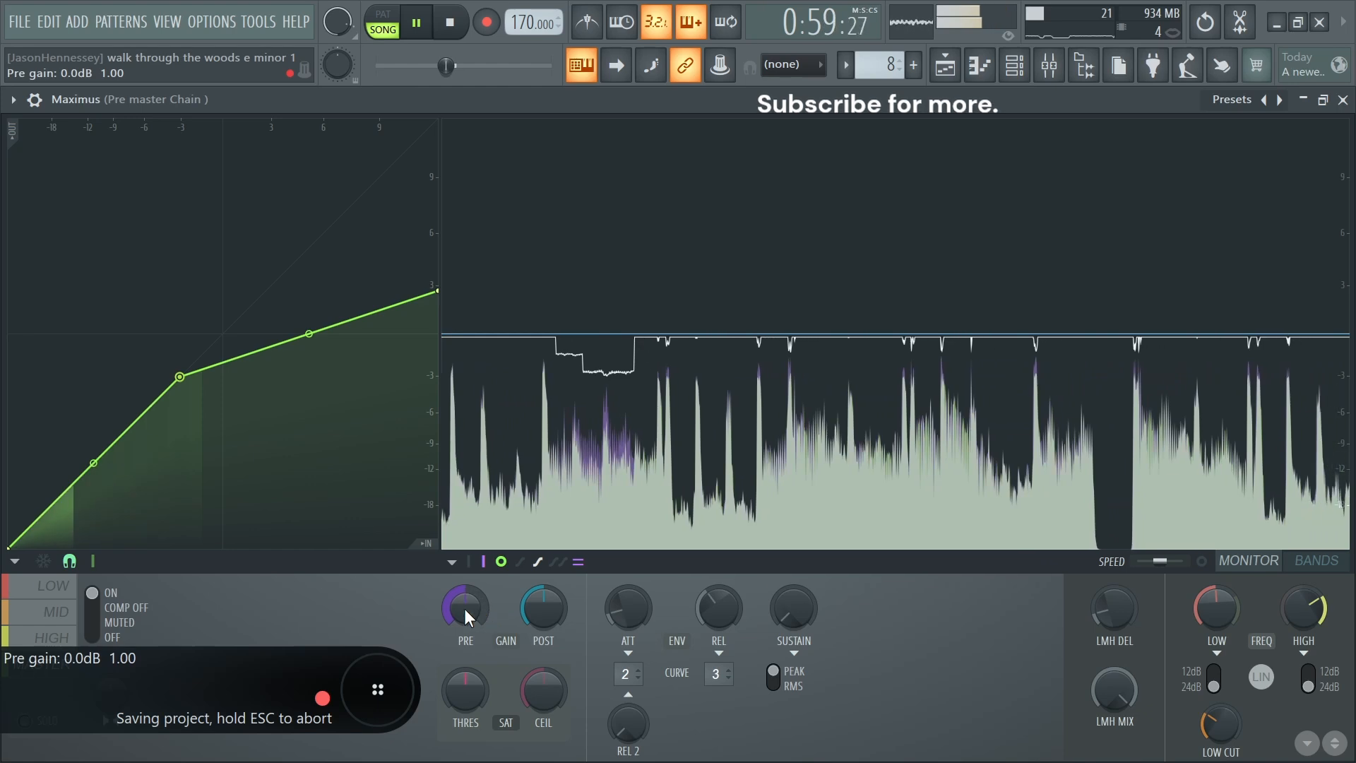
drag(464, 608, 405, 671)
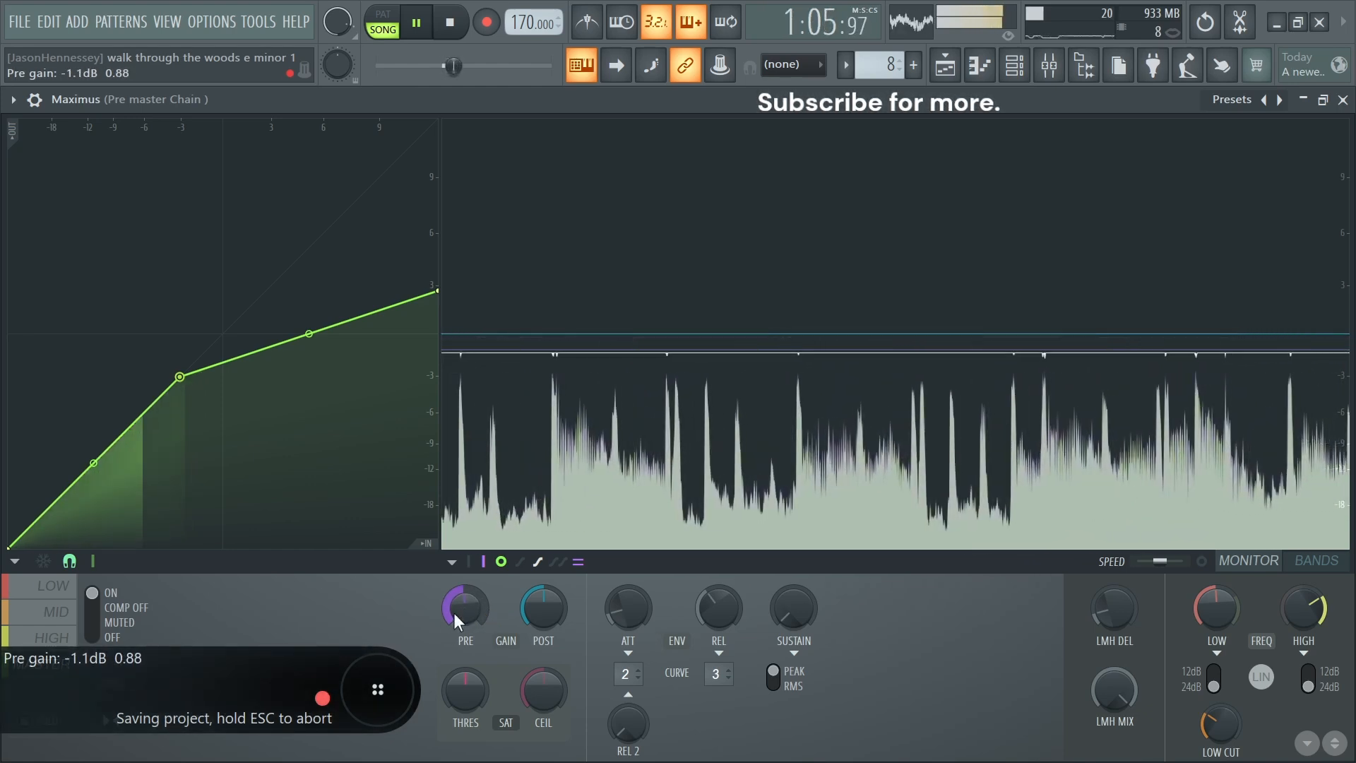
drag(551, 613, 550, 602)
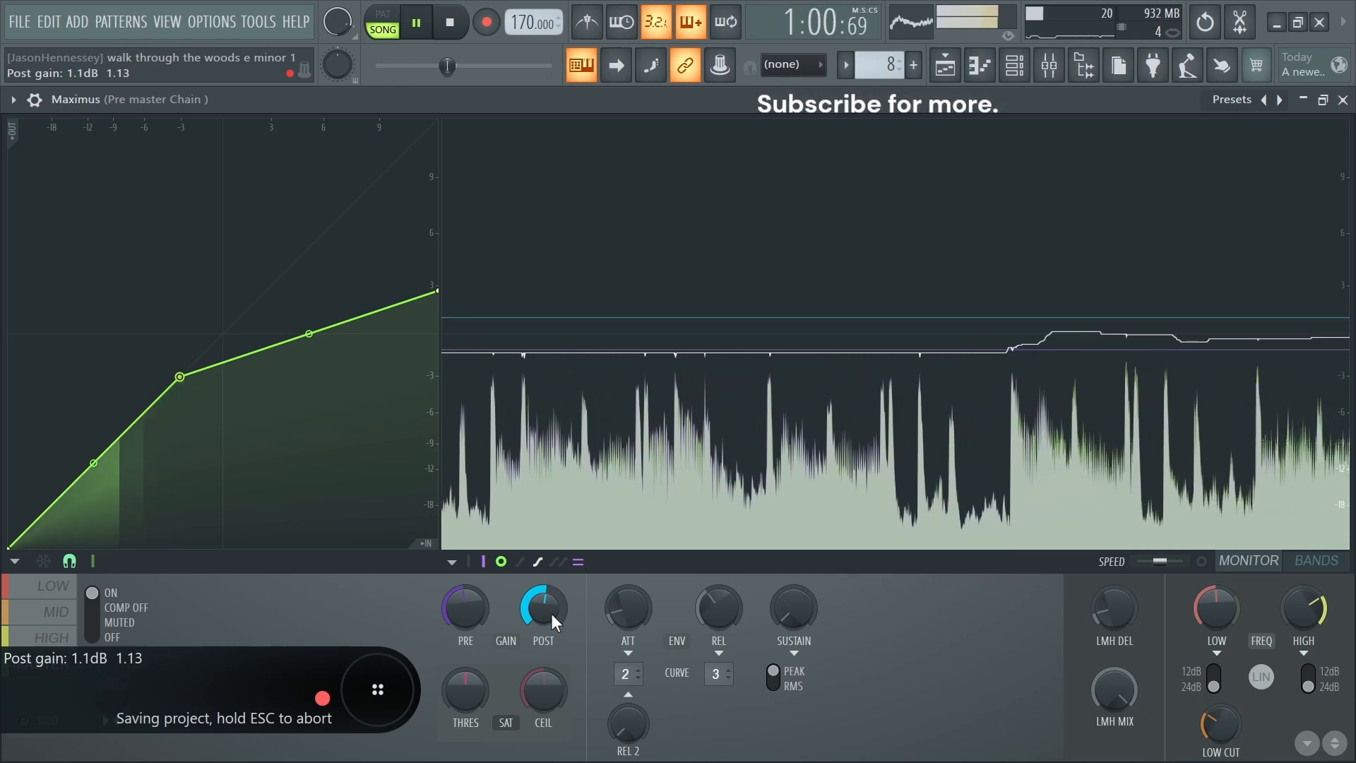
click(1343, 99)
key(space)
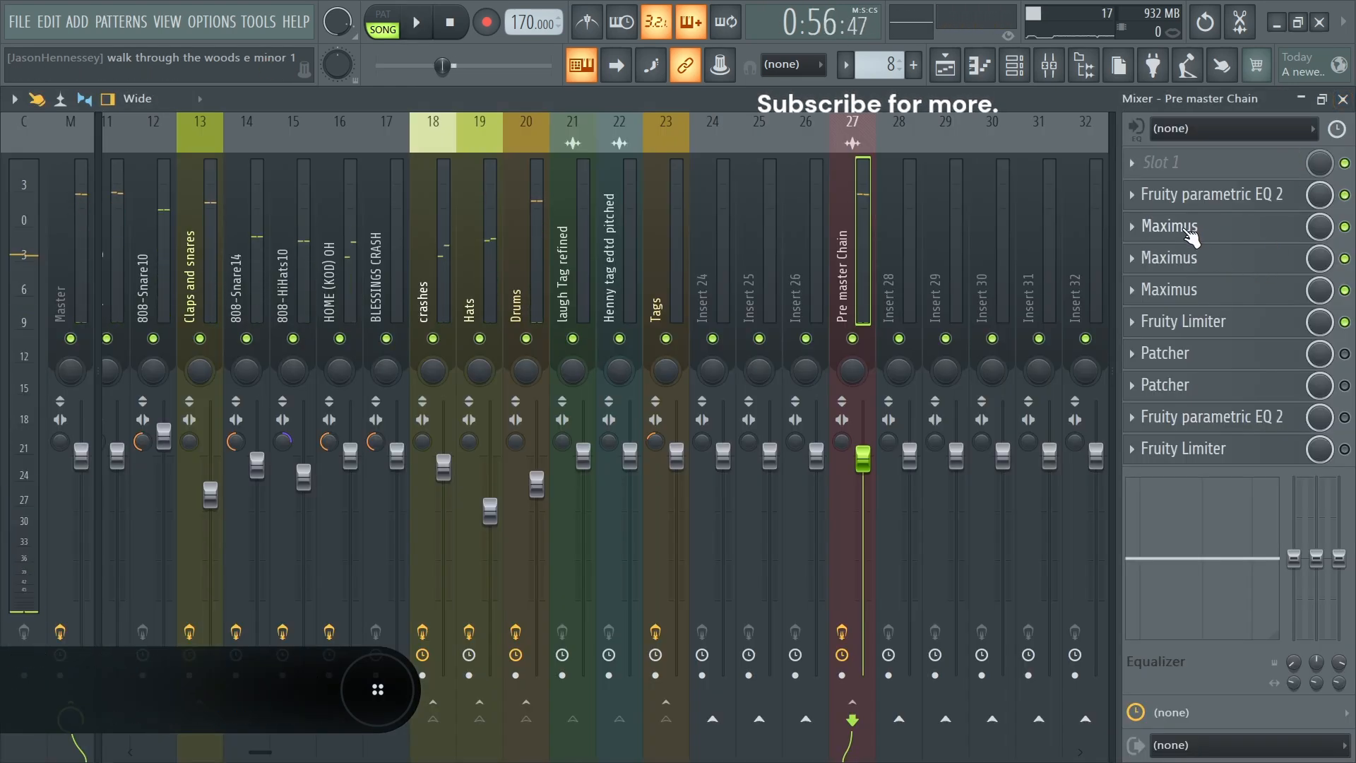
key(ctrl+s)
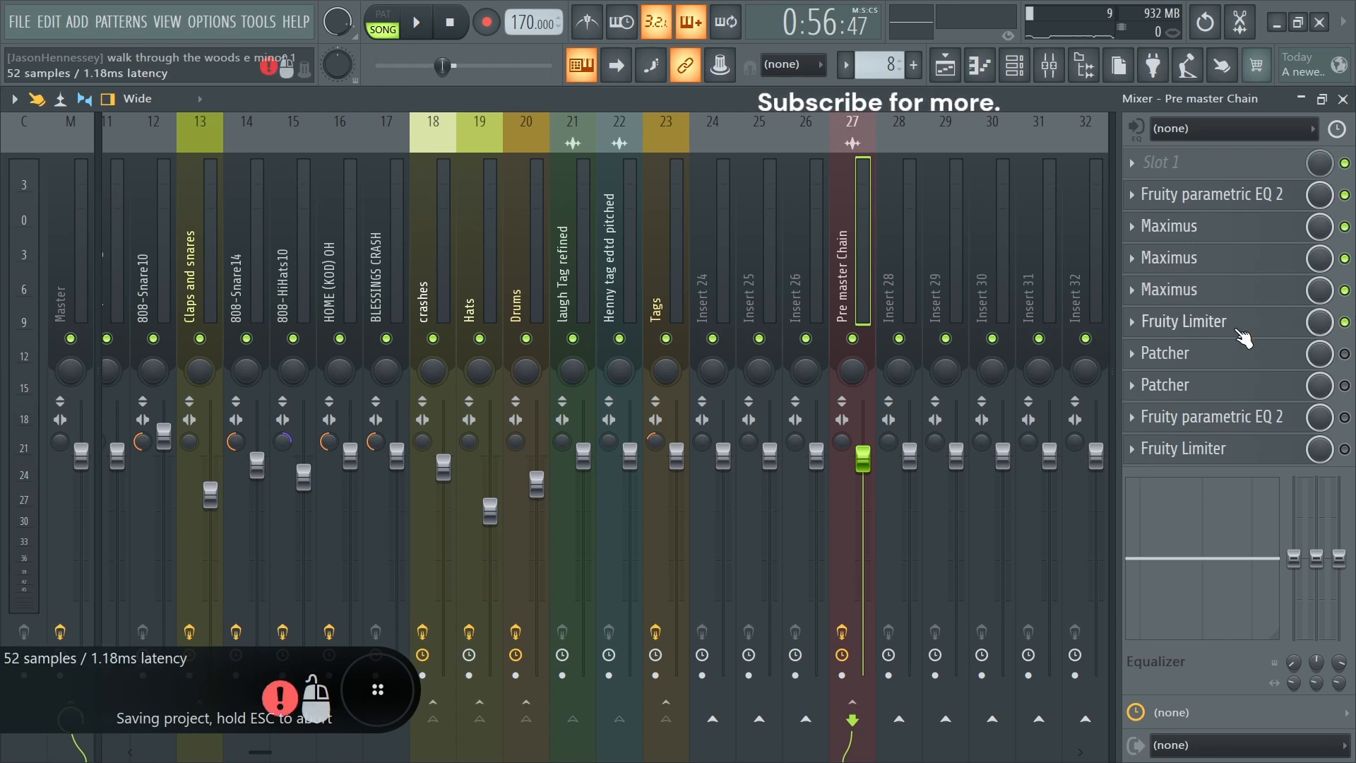
Open the upper Fruity Limiter on the Pre master Chain and raise its loudness gain during playback.
click(1212, 327)
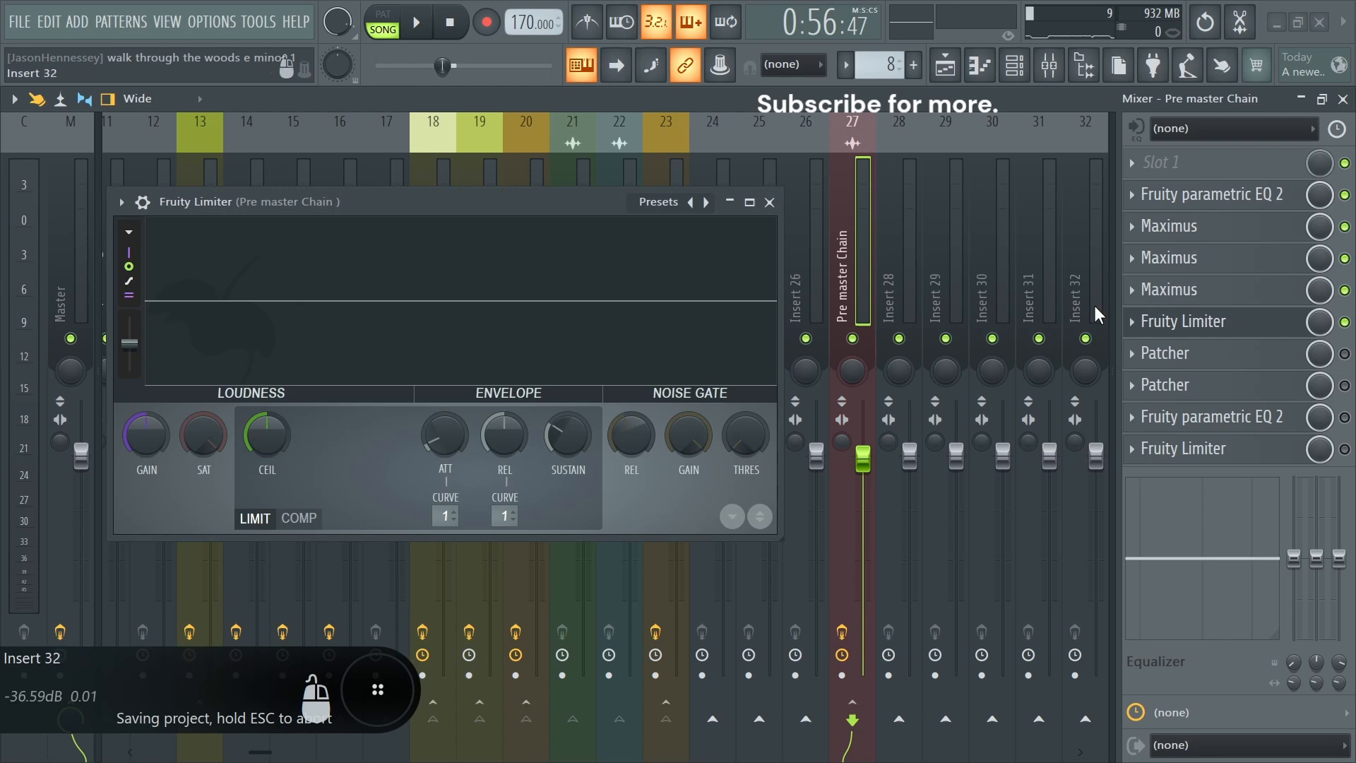
key(space)
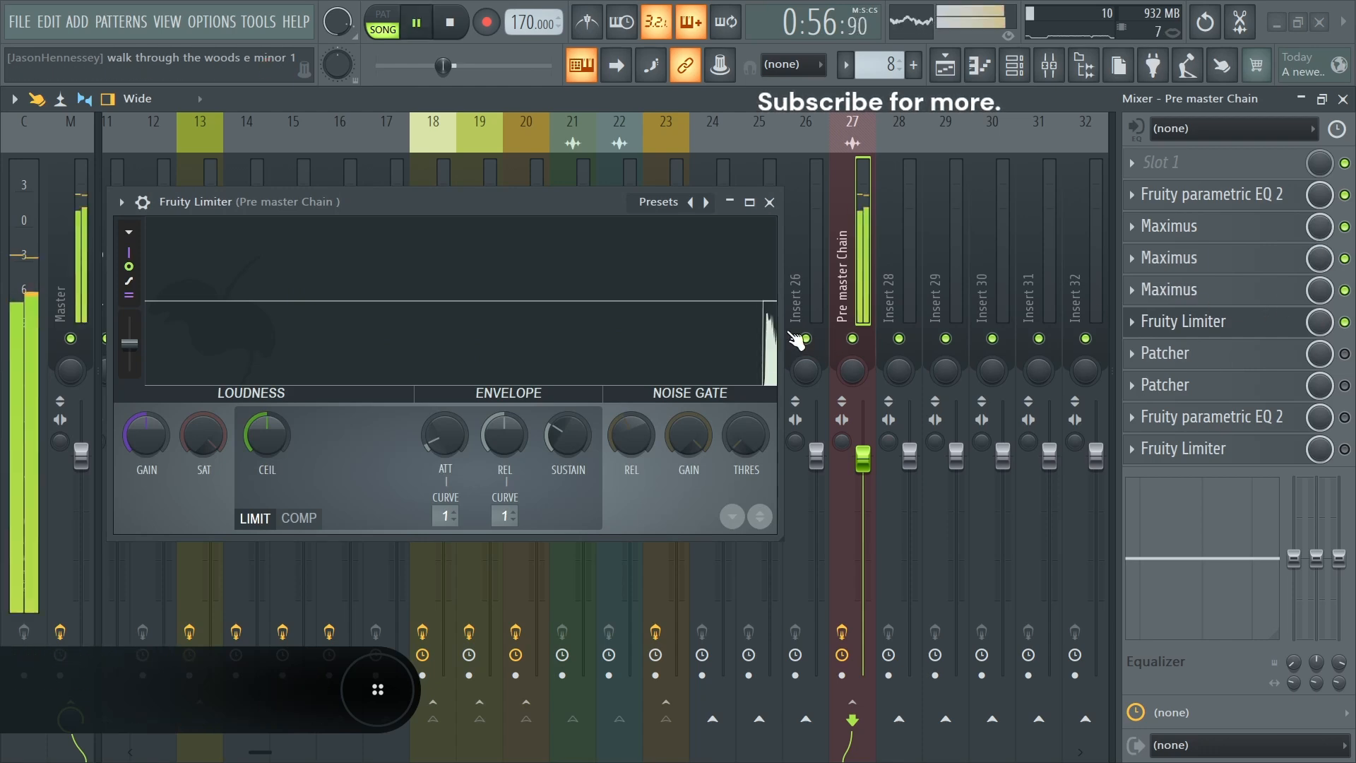
click(750, 202)
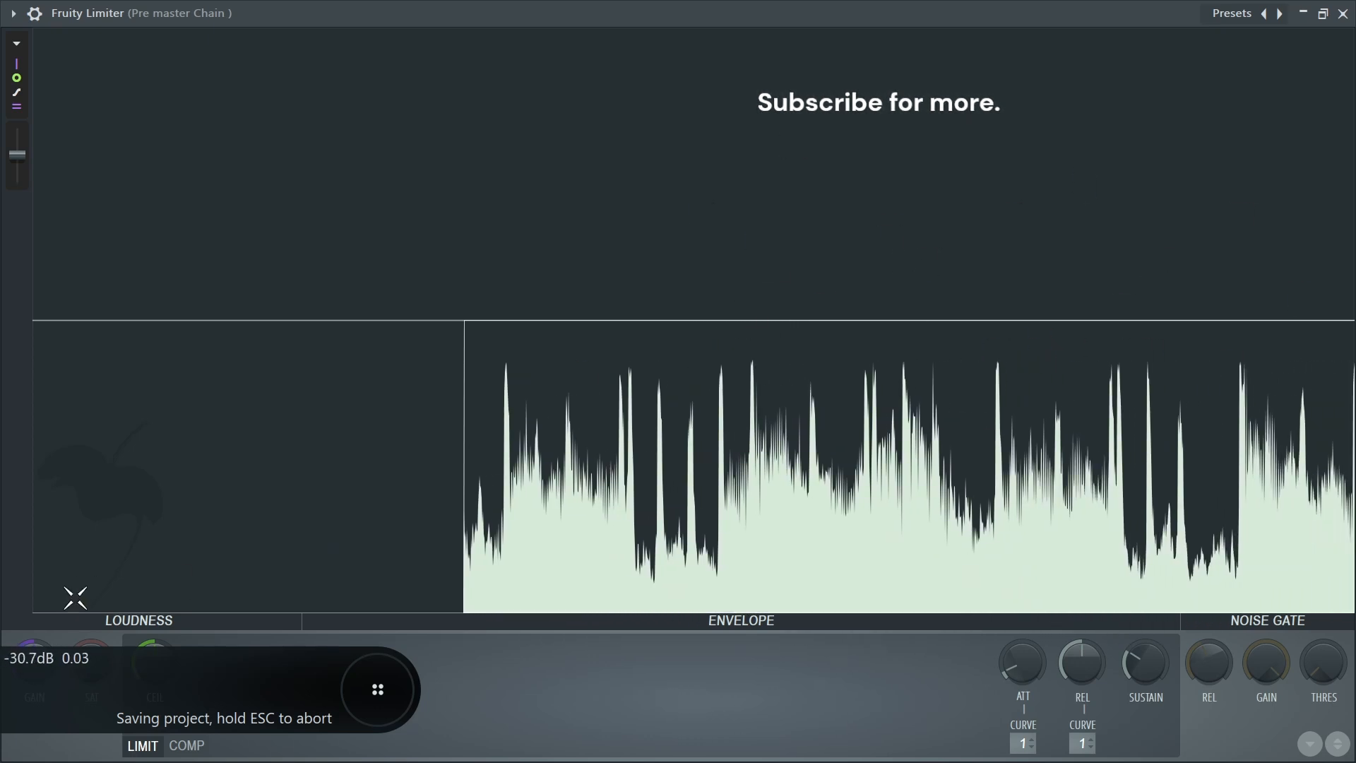
drag(33, 654, 33, 632)
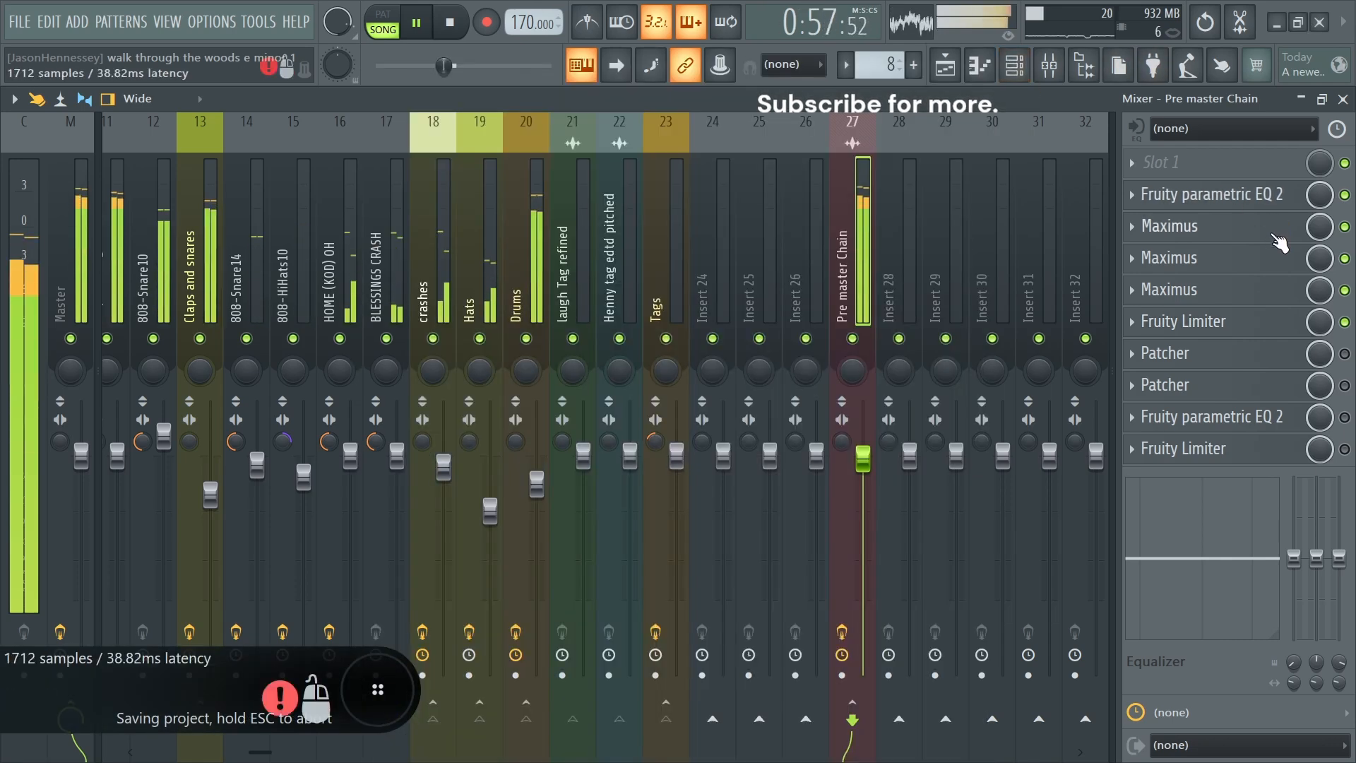
Compare playback of the beat with the Pre master Chain's effects bypassed and enabled.
key(space)
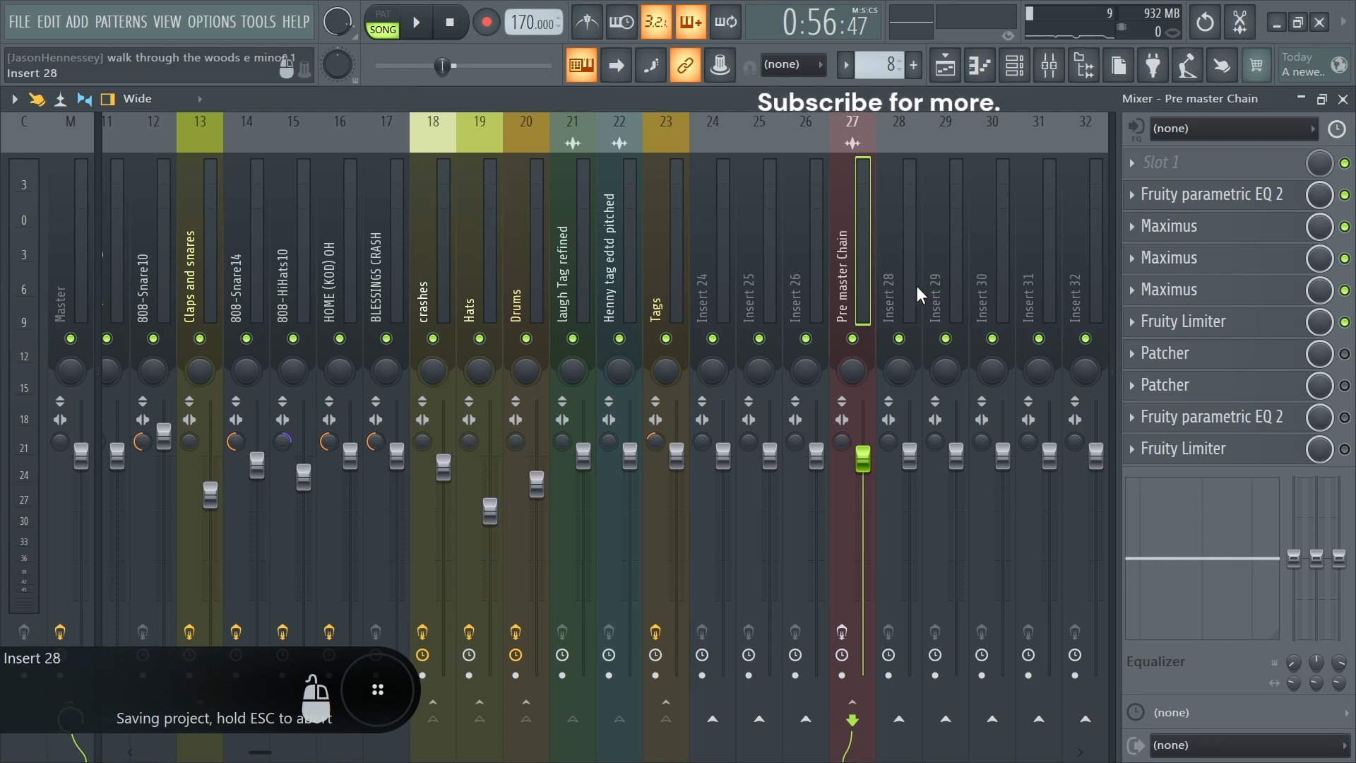
key(space)
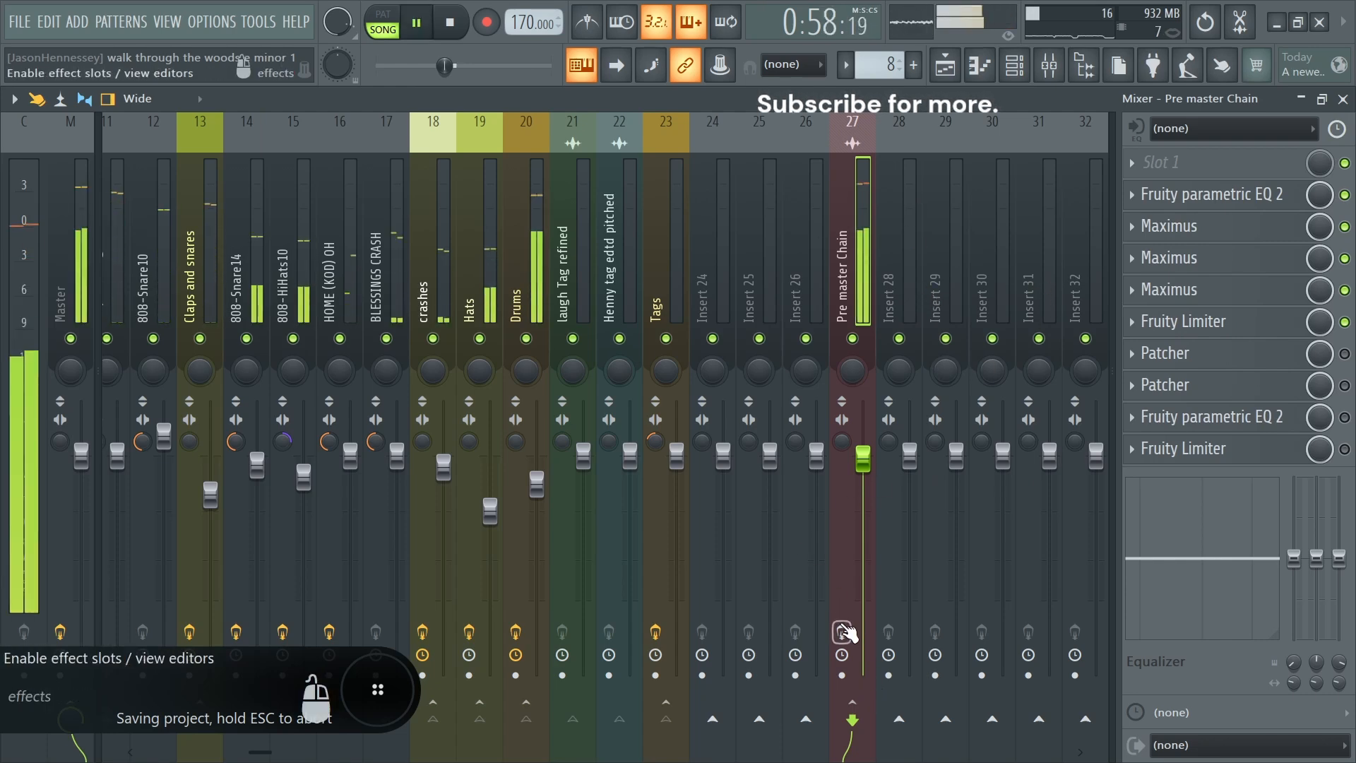
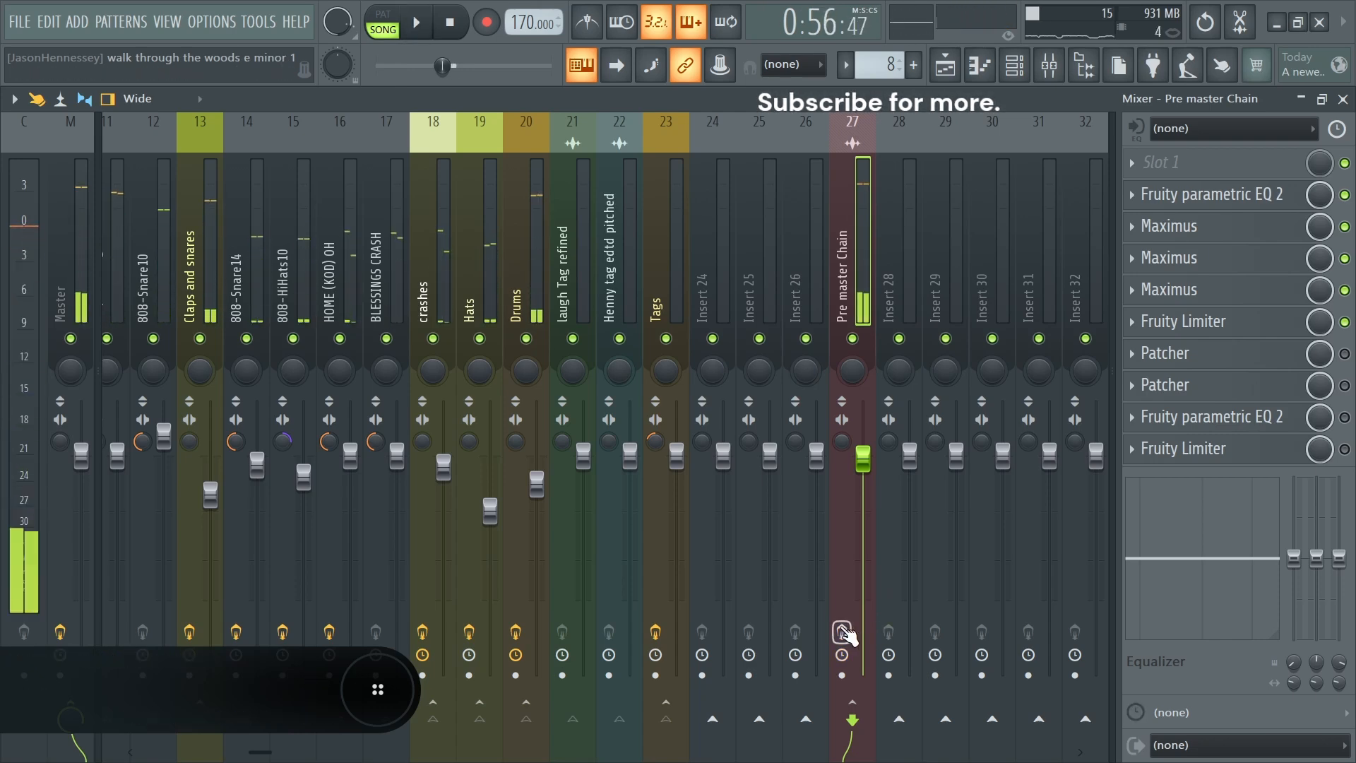
click(844, 630)
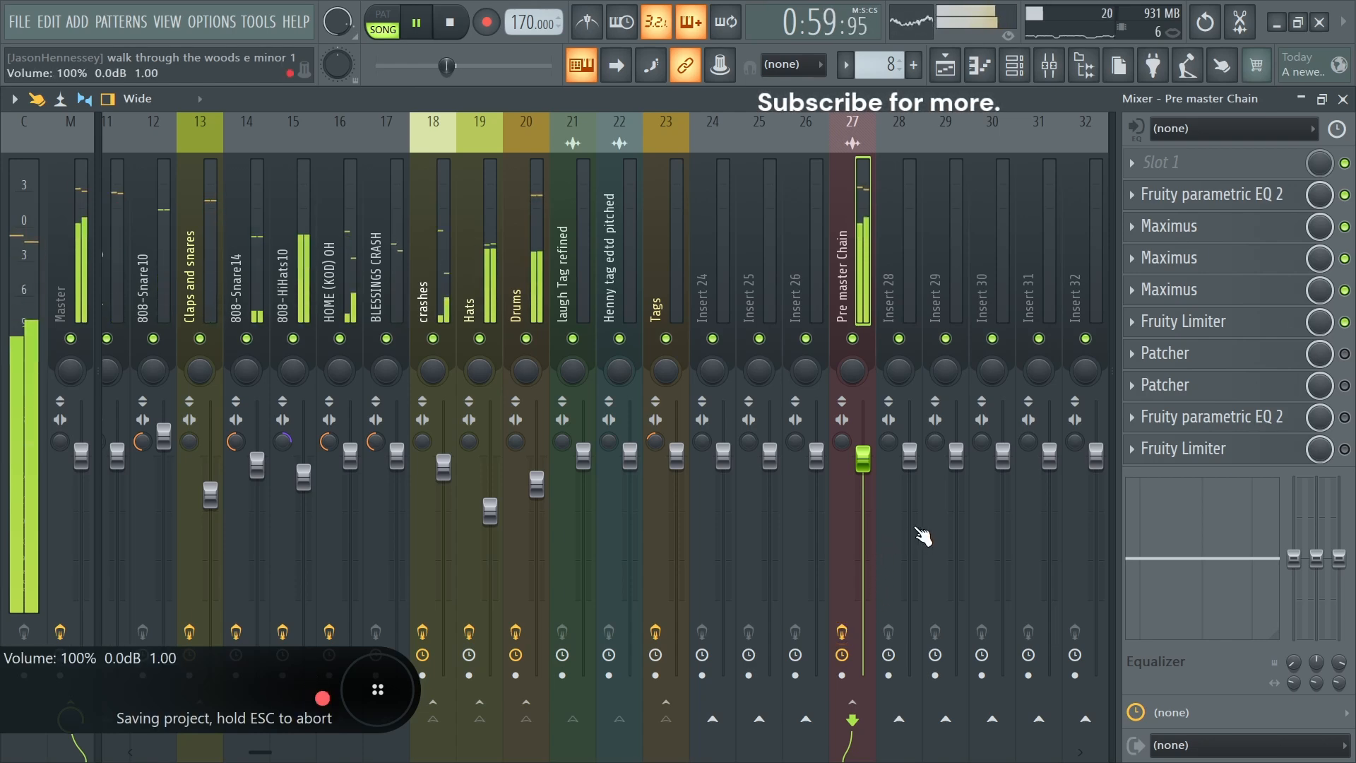
key(space)
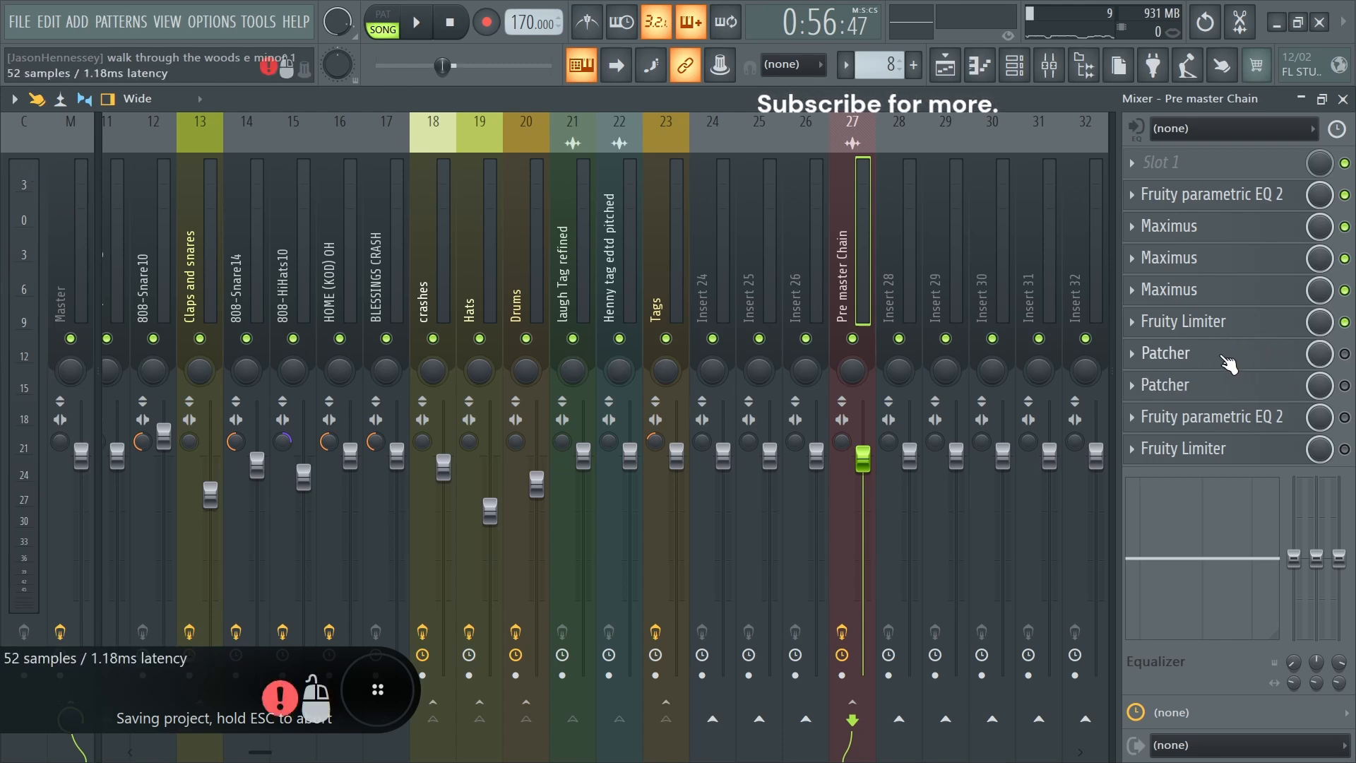
Enable and open the first Patcher on the Pre master Chain and choose its special 3 band stereo seperation preset.
click(1193, 321)
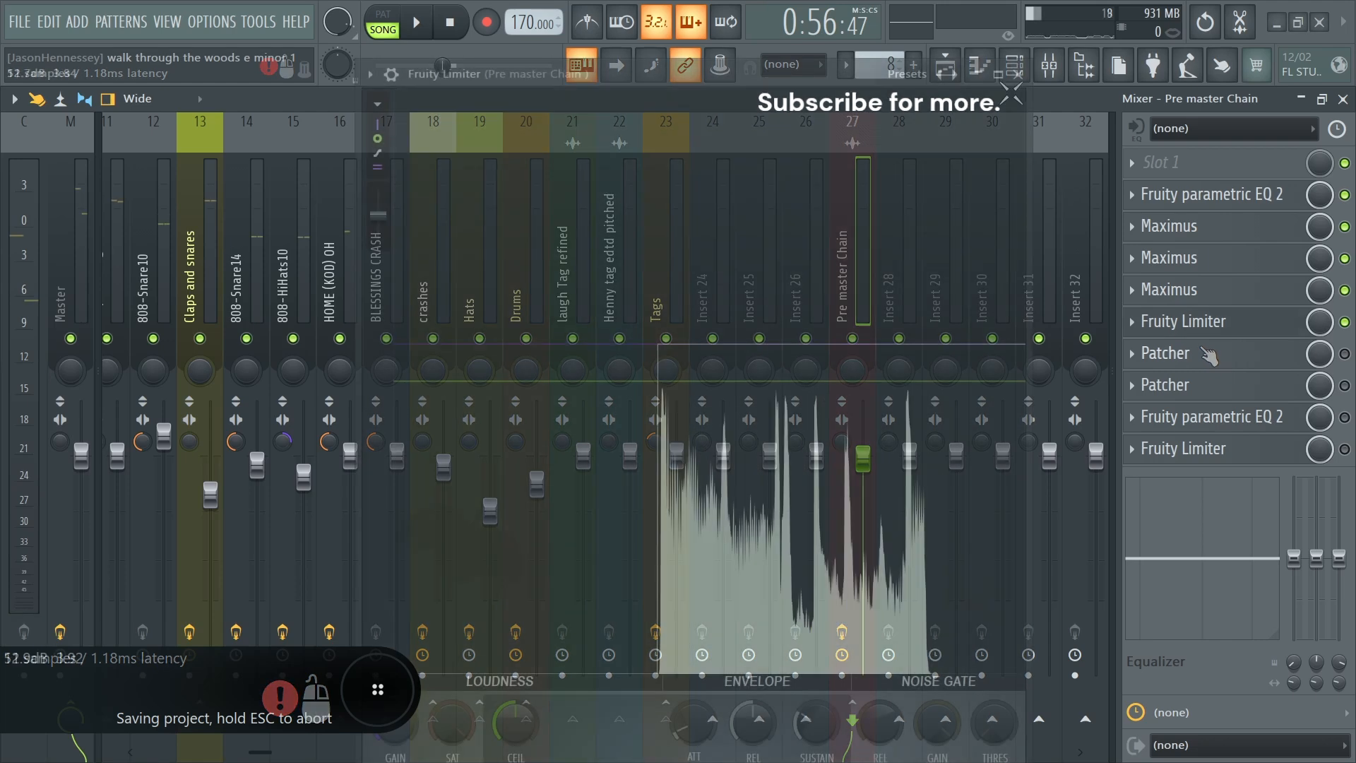
click(1024, 79)
click(1344, 353)
click(1165, 353)
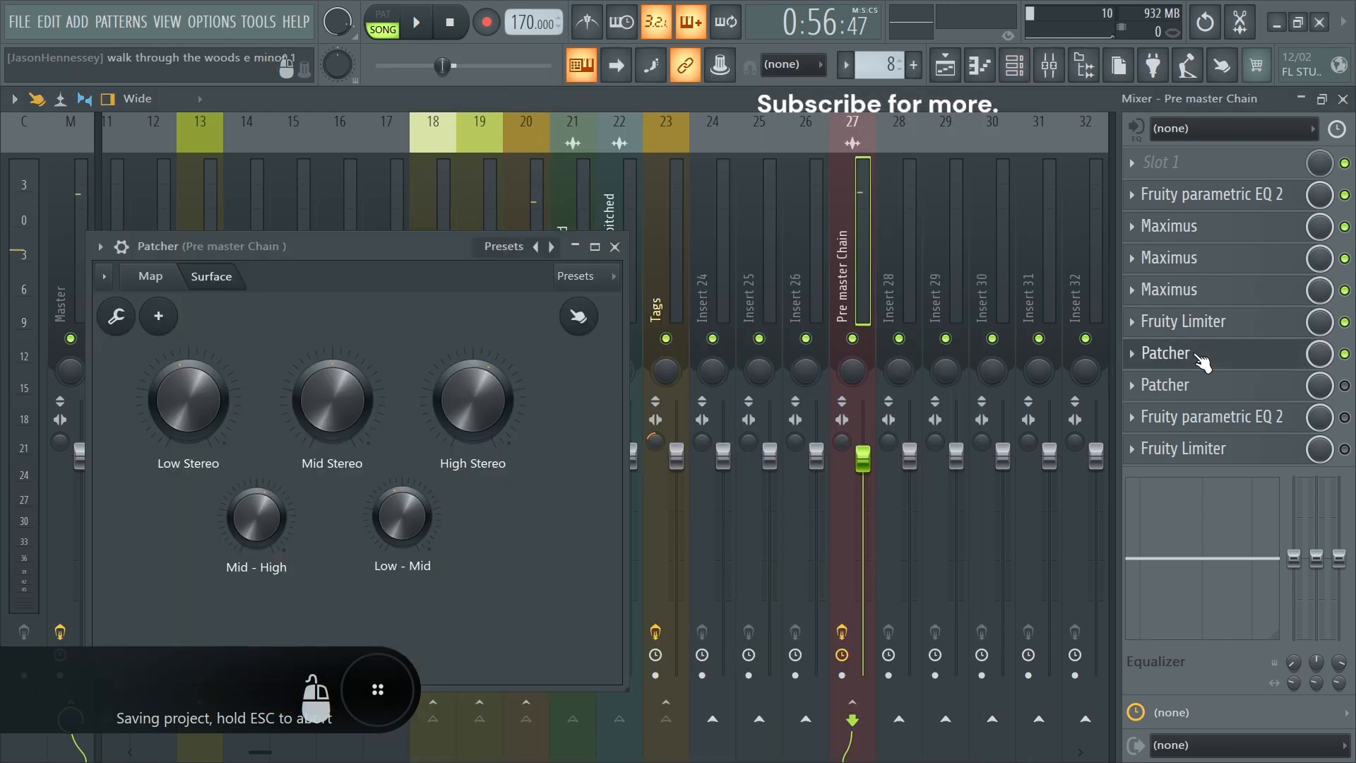
drag(341, 247, 478, 169)
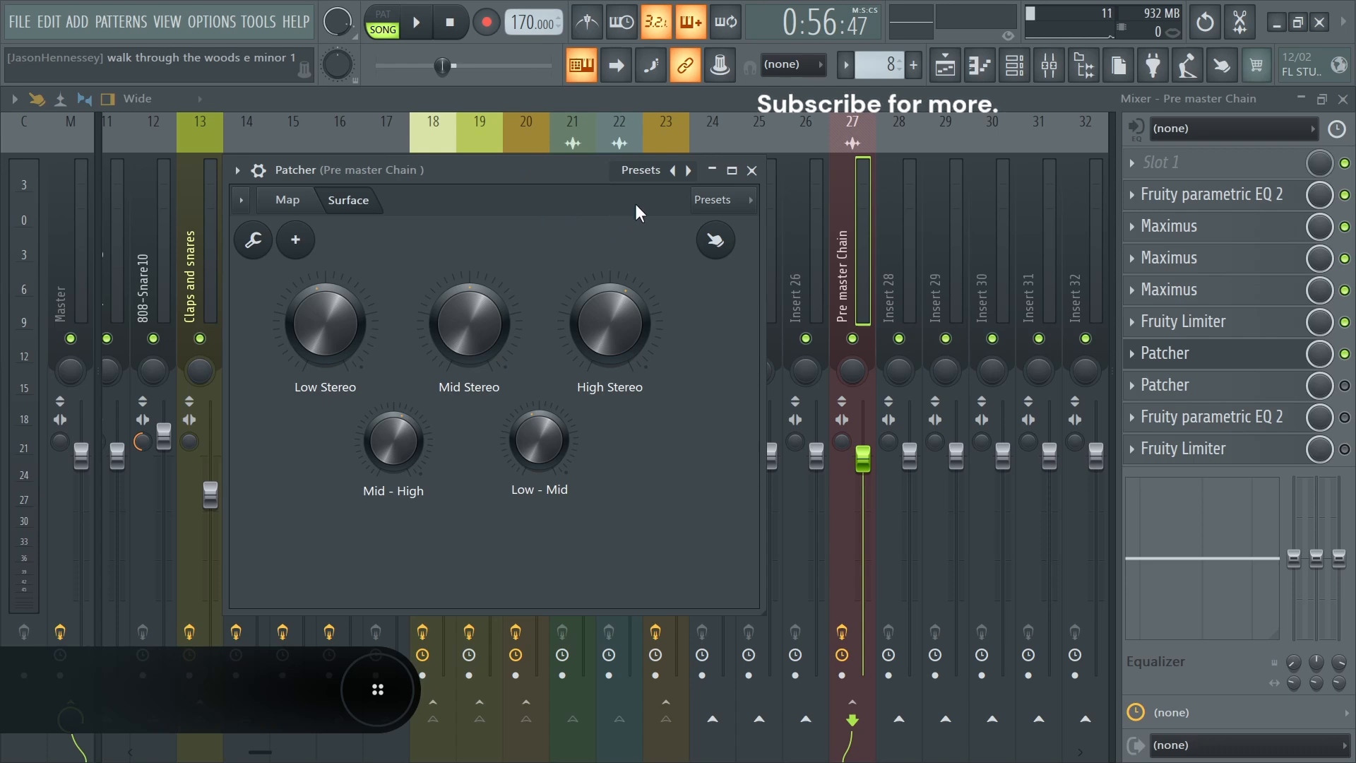
right_click(680, 171)
mouse_move(770, 213)
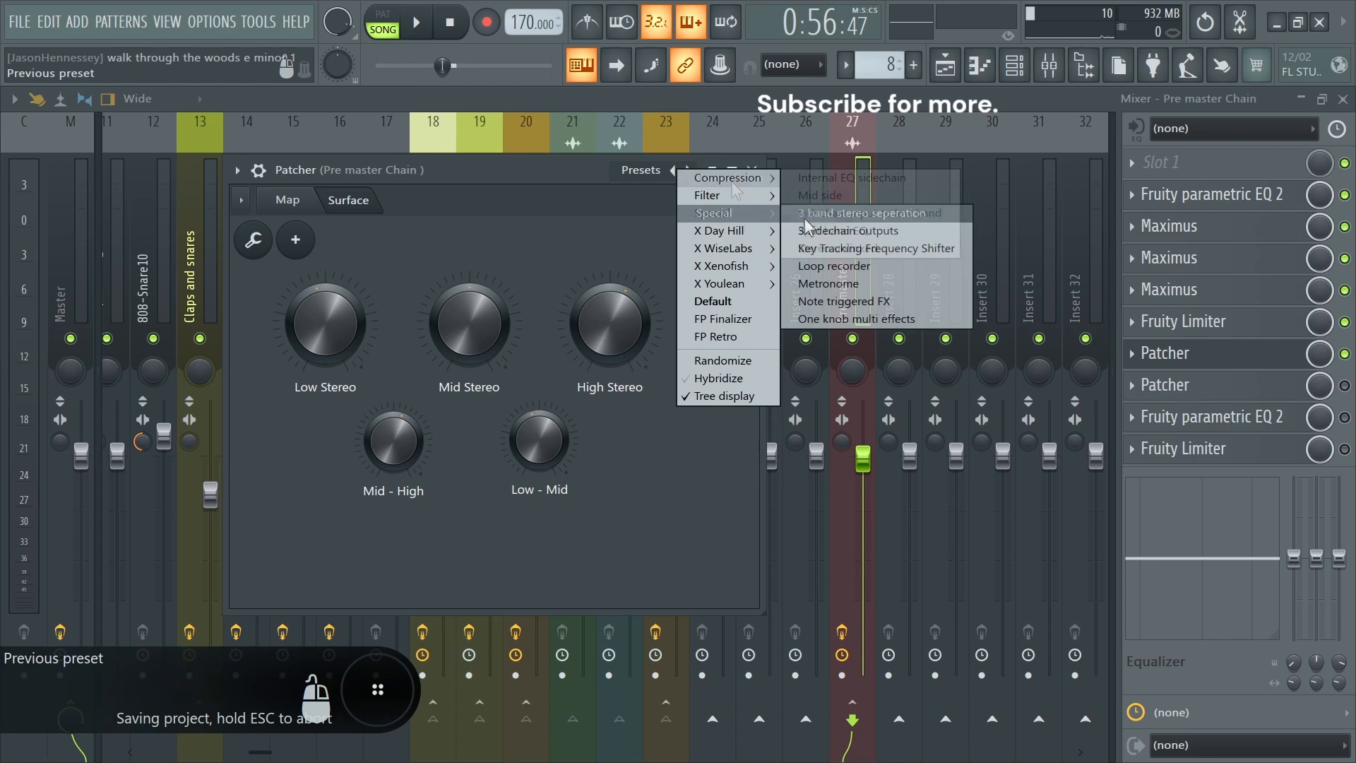
click(868, 230)
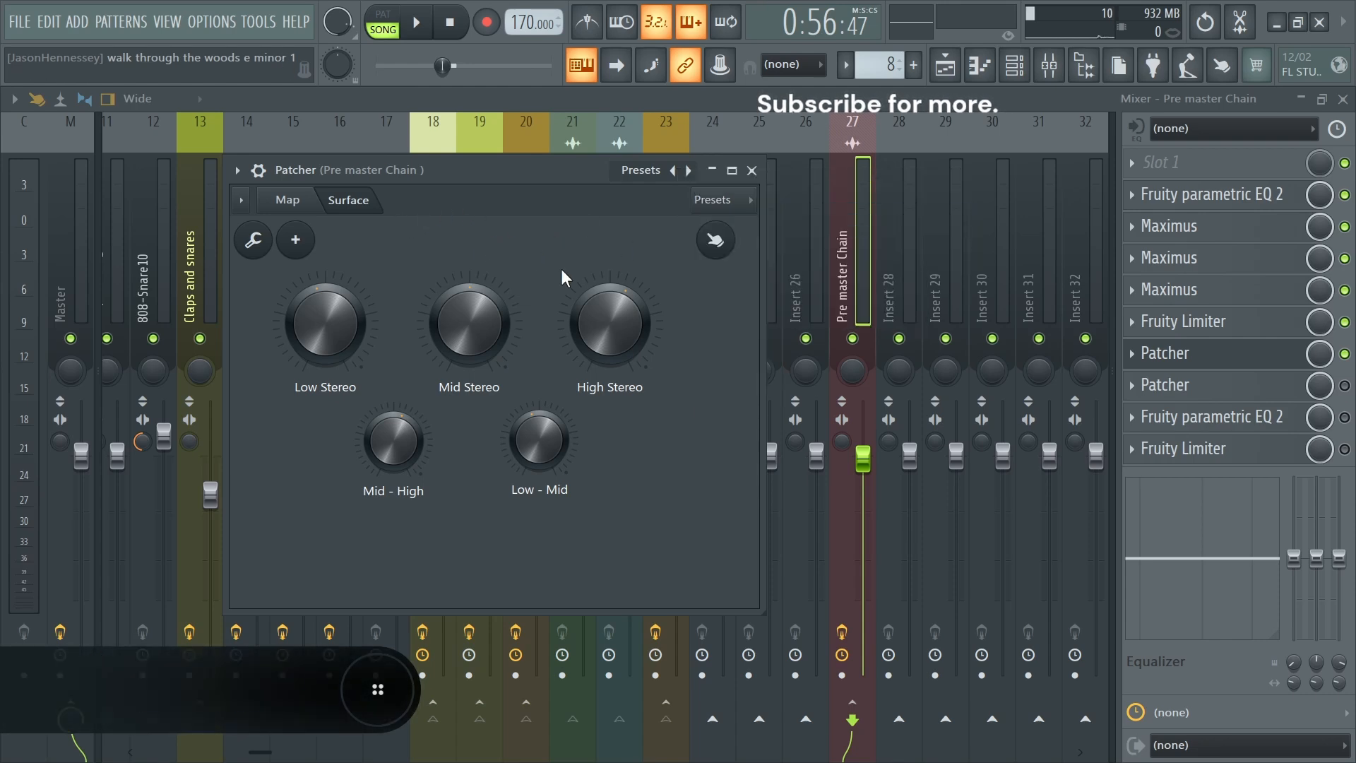
Save the project and play the beat through the three-band stereo Patcher.
key(ctrl+s)
key(ctrl+z)
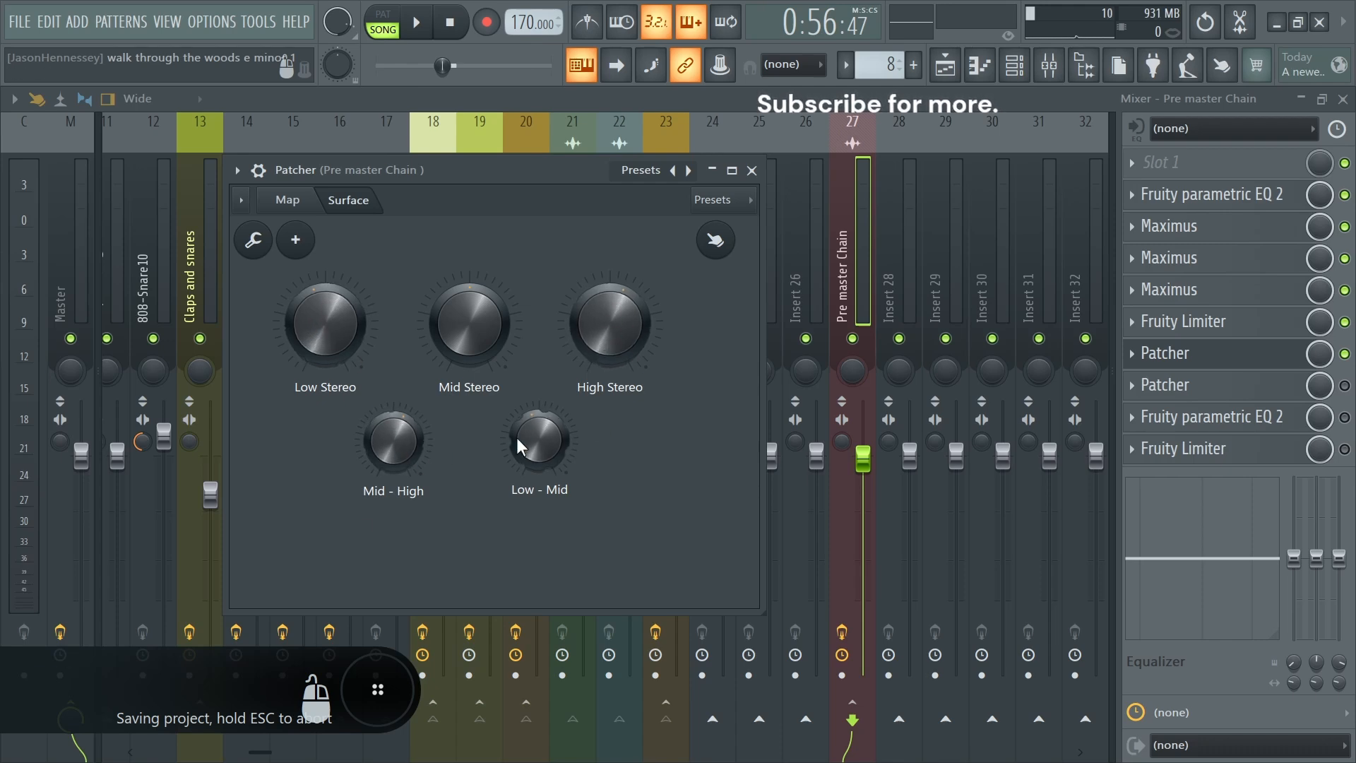
key(space)
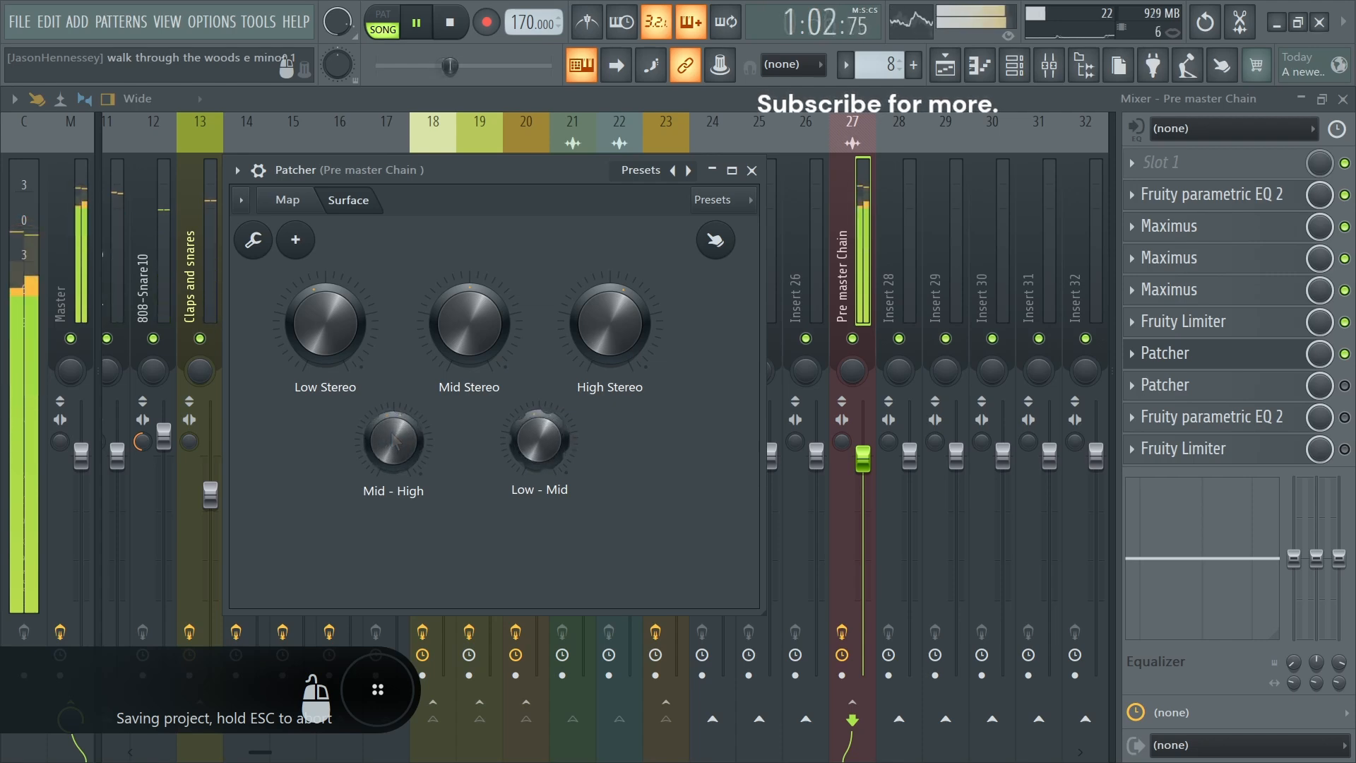
Enable and open the second Patcher on the Pre master Chain and stop playback.
click(1345, 385)
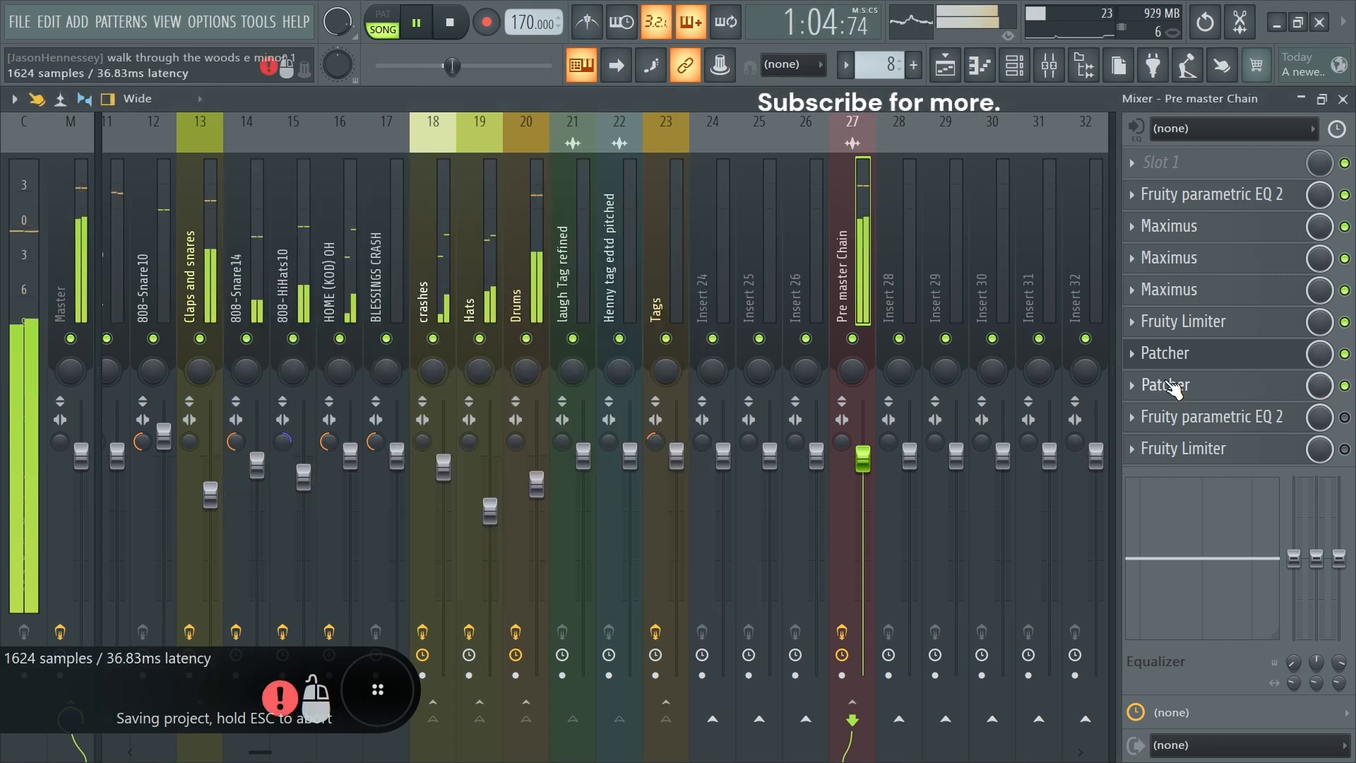
click(1174, 387)
key(space)
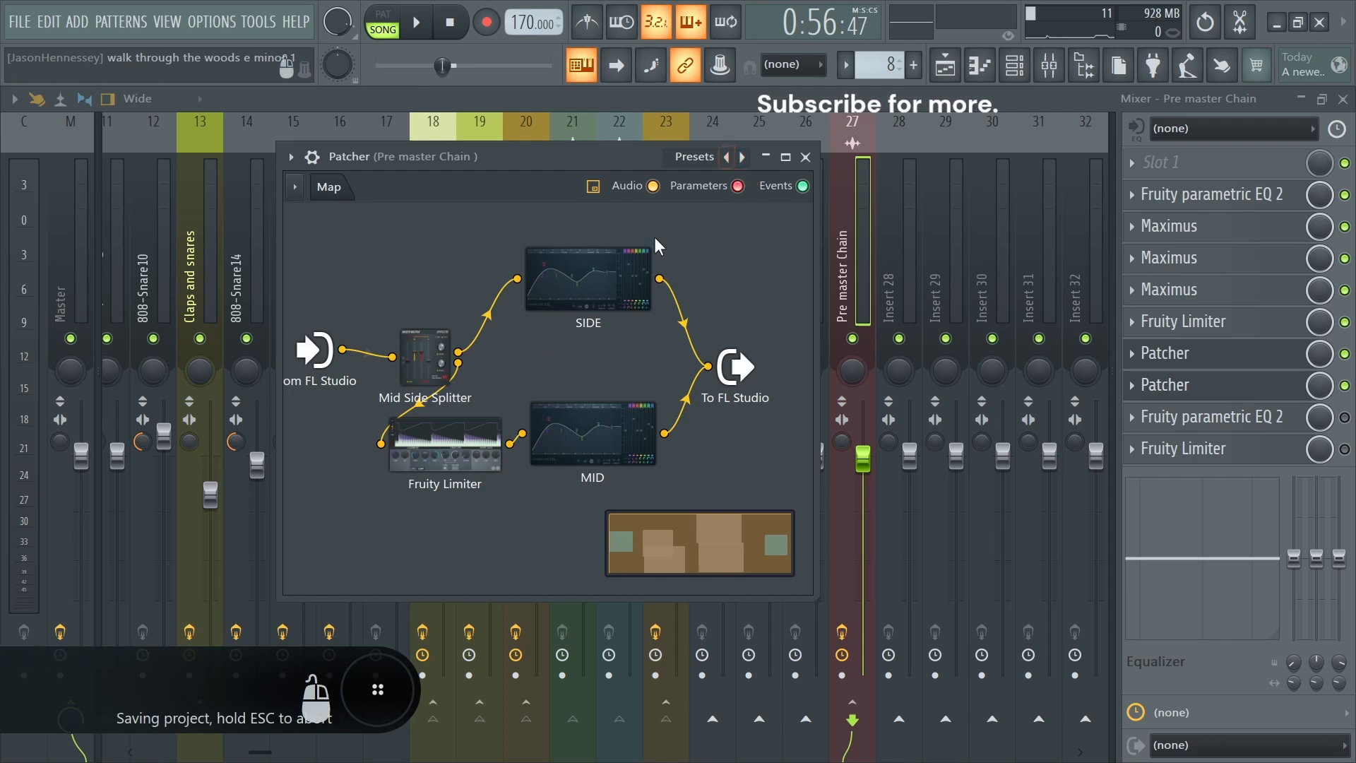
Locate the Mid Side EQ filter preset and move the Patcher's Fruity Limiter module below and clear of the MID EQ.
right_click(741, 158)
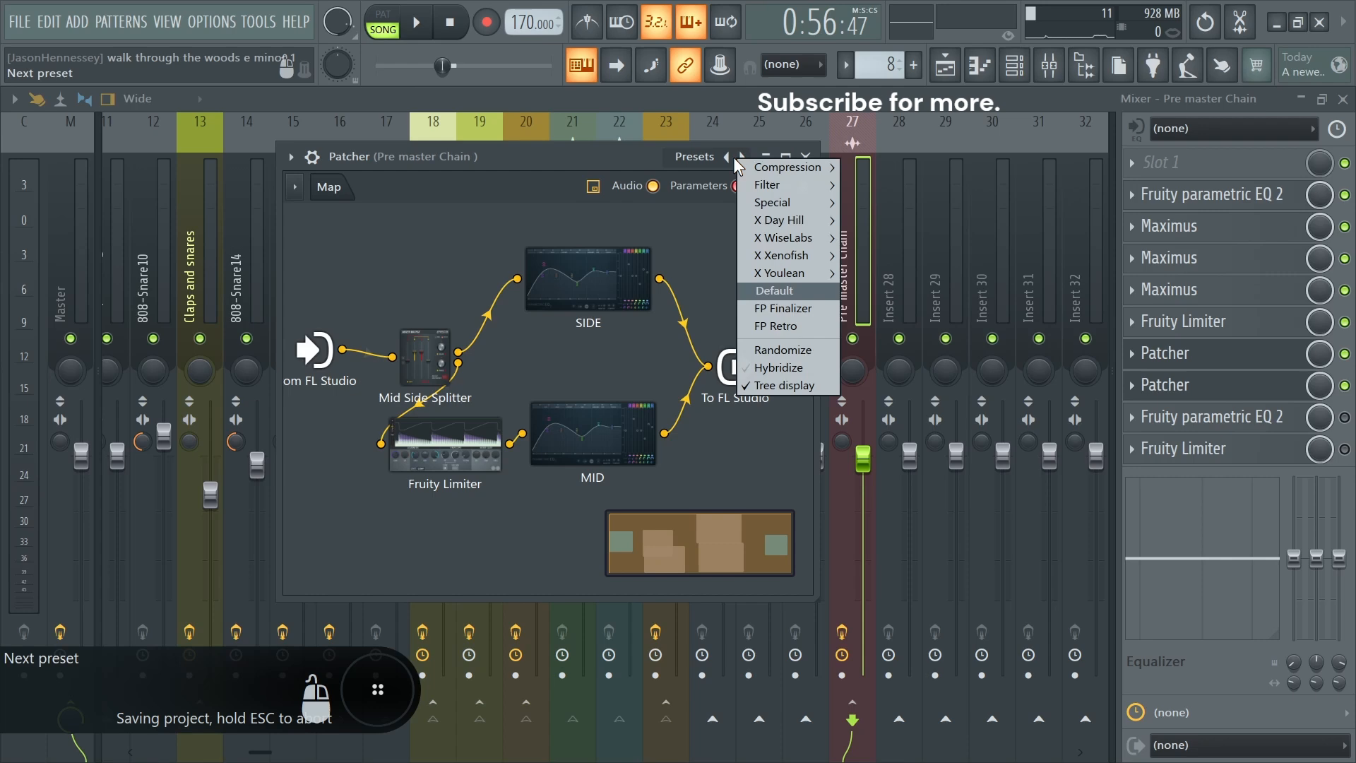
mouse_move(776, 197)
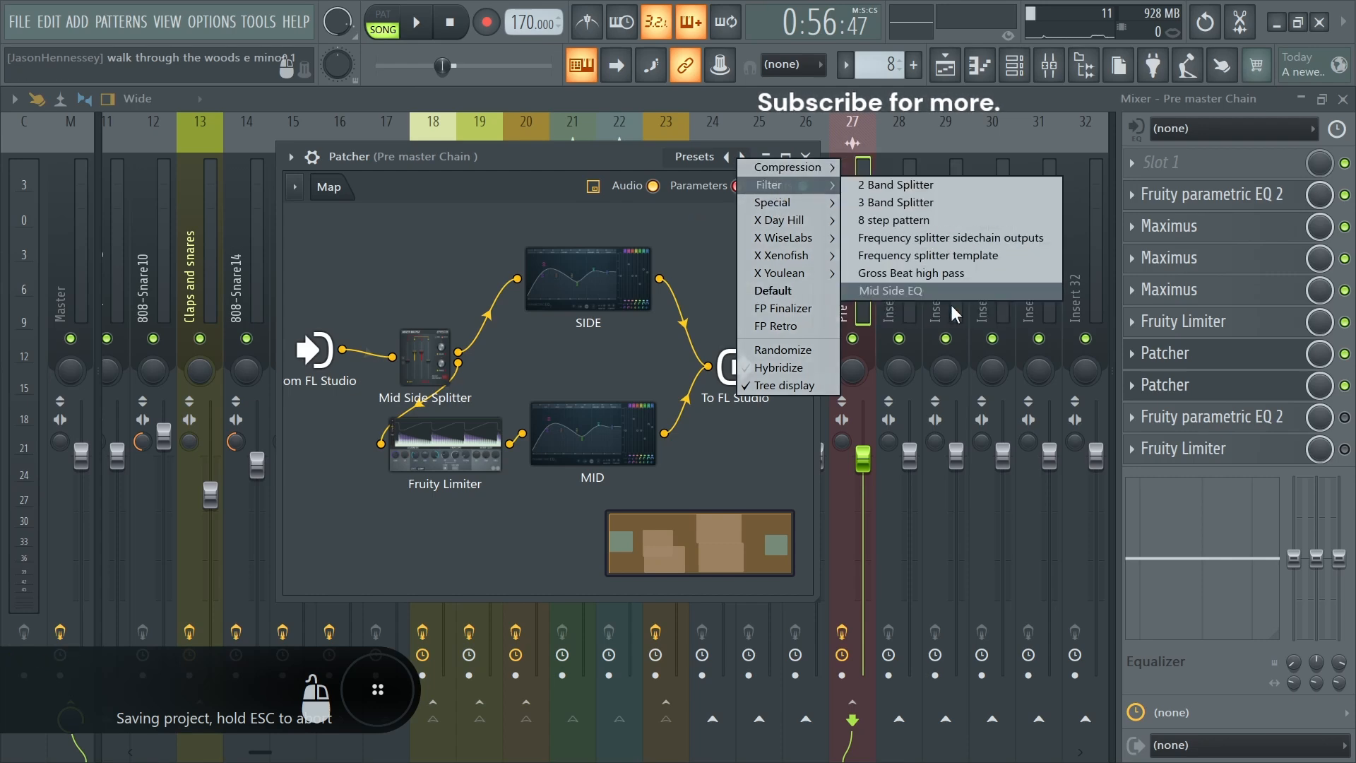
click(877, 291)
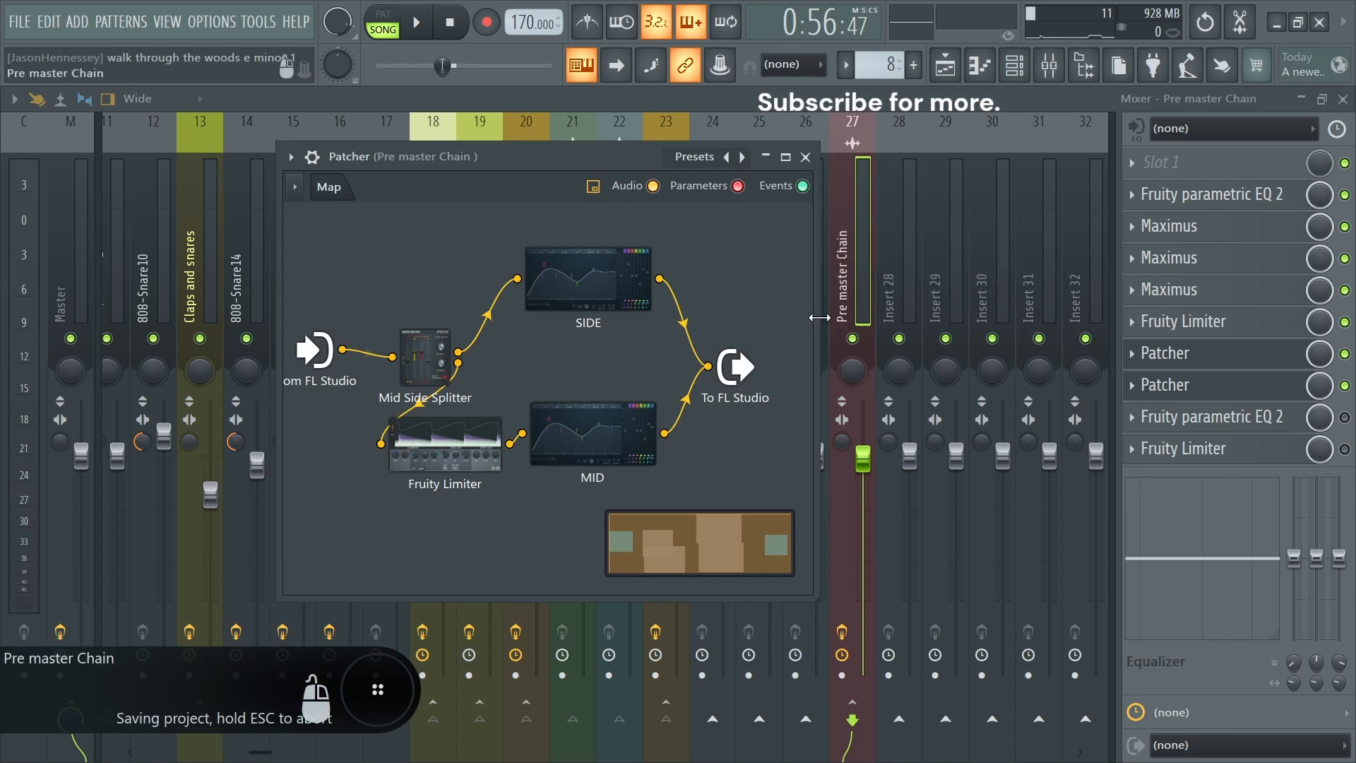
drag(470, 446, 480, 499)
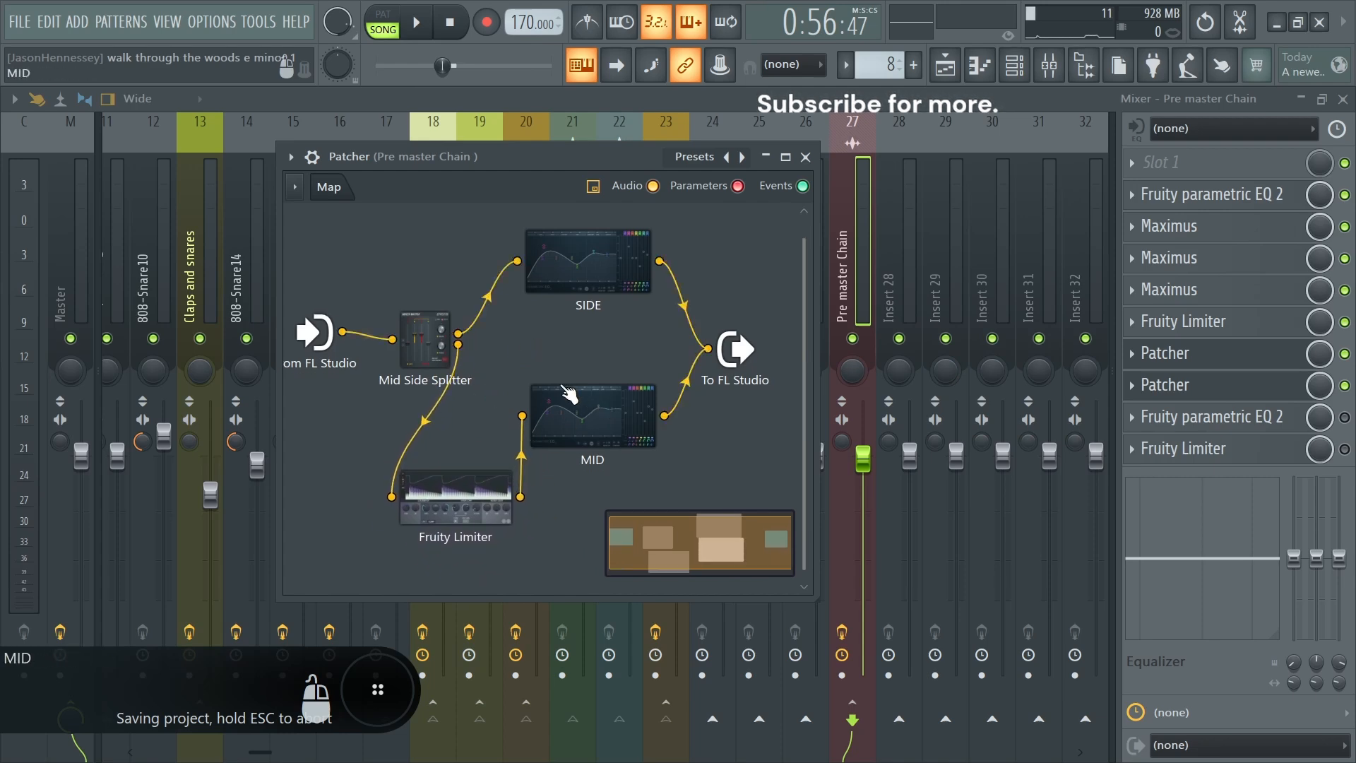
scroll(568, 393, up, 1)
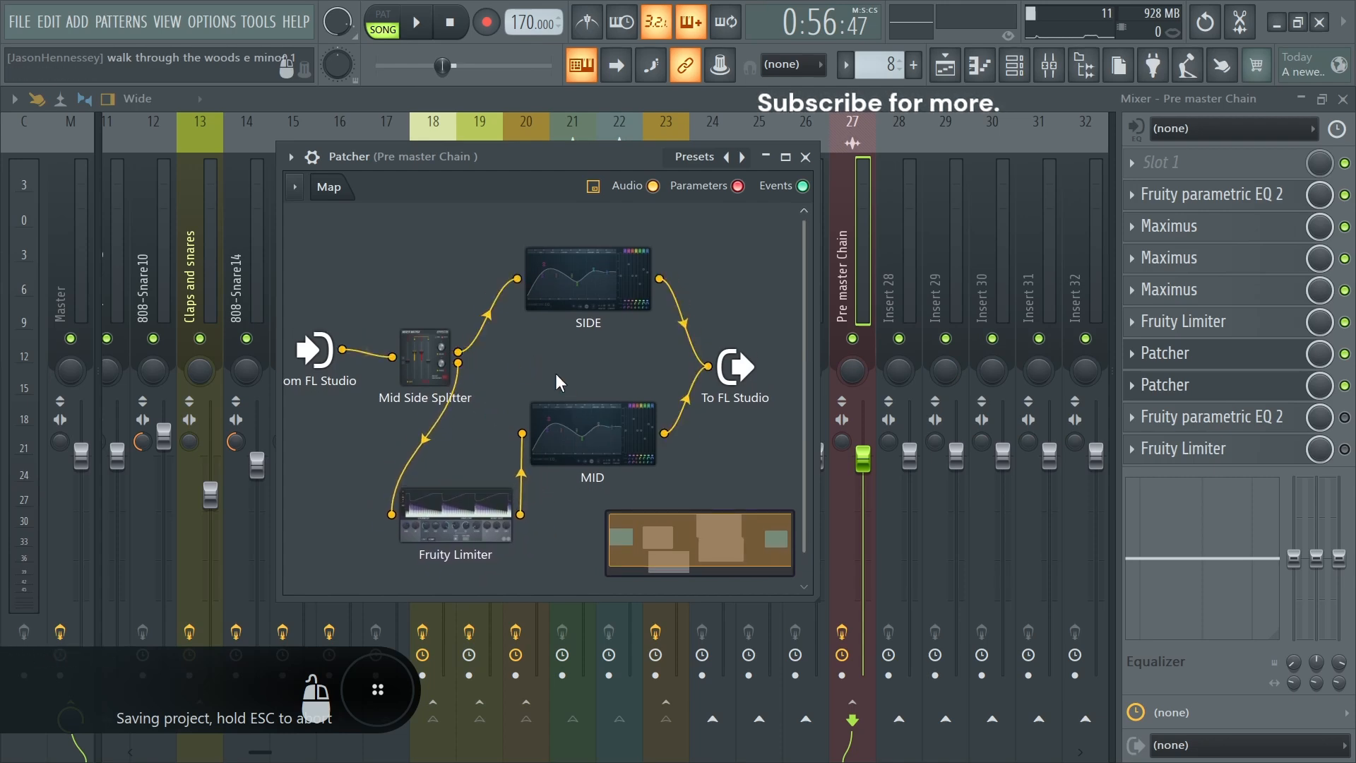
Open the SIDE EQ, move band 1's low cut just above 50 Hz, and slightly boost band 2 above 100 Hz.
double_click(615, 288)
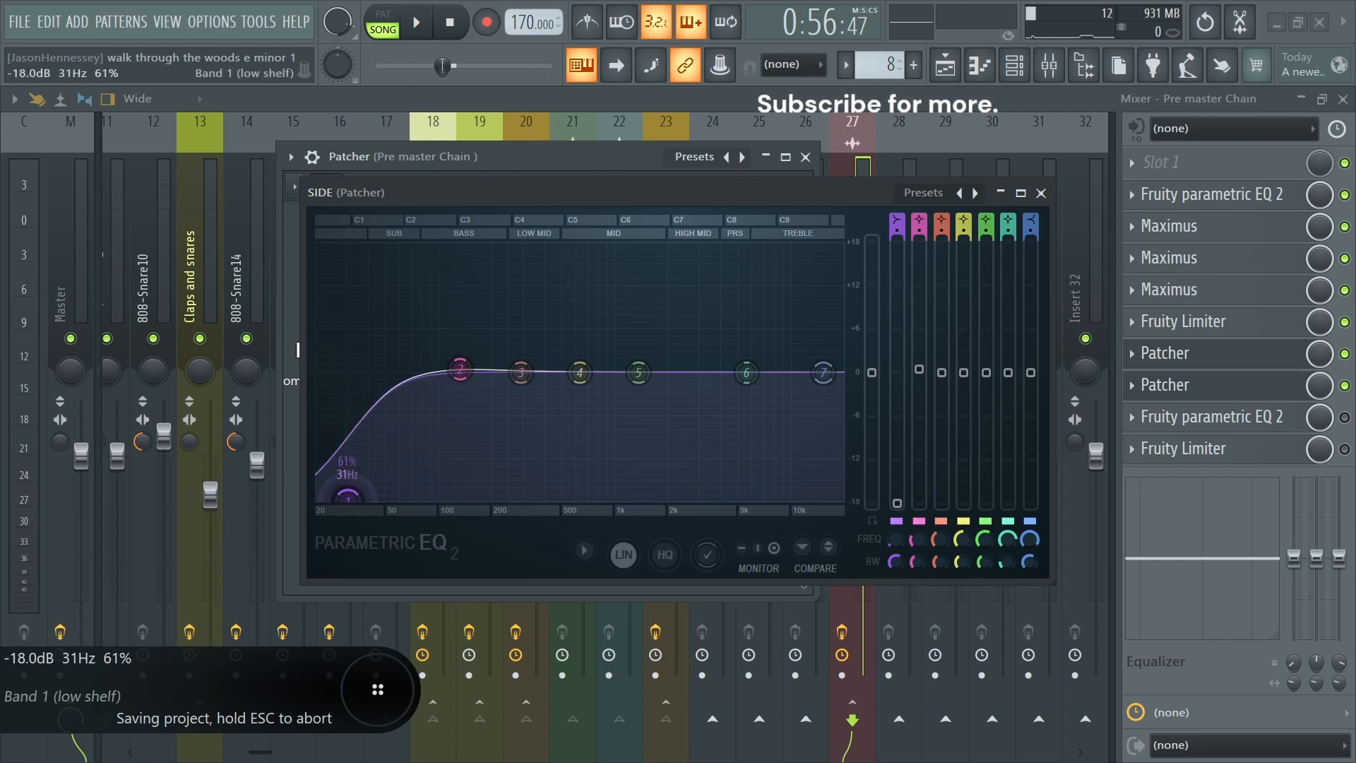
mouse_move(385, 498)
mouse_down()
mouse_move(374, 485)
mouse_move(399, 498)
mouse_up()
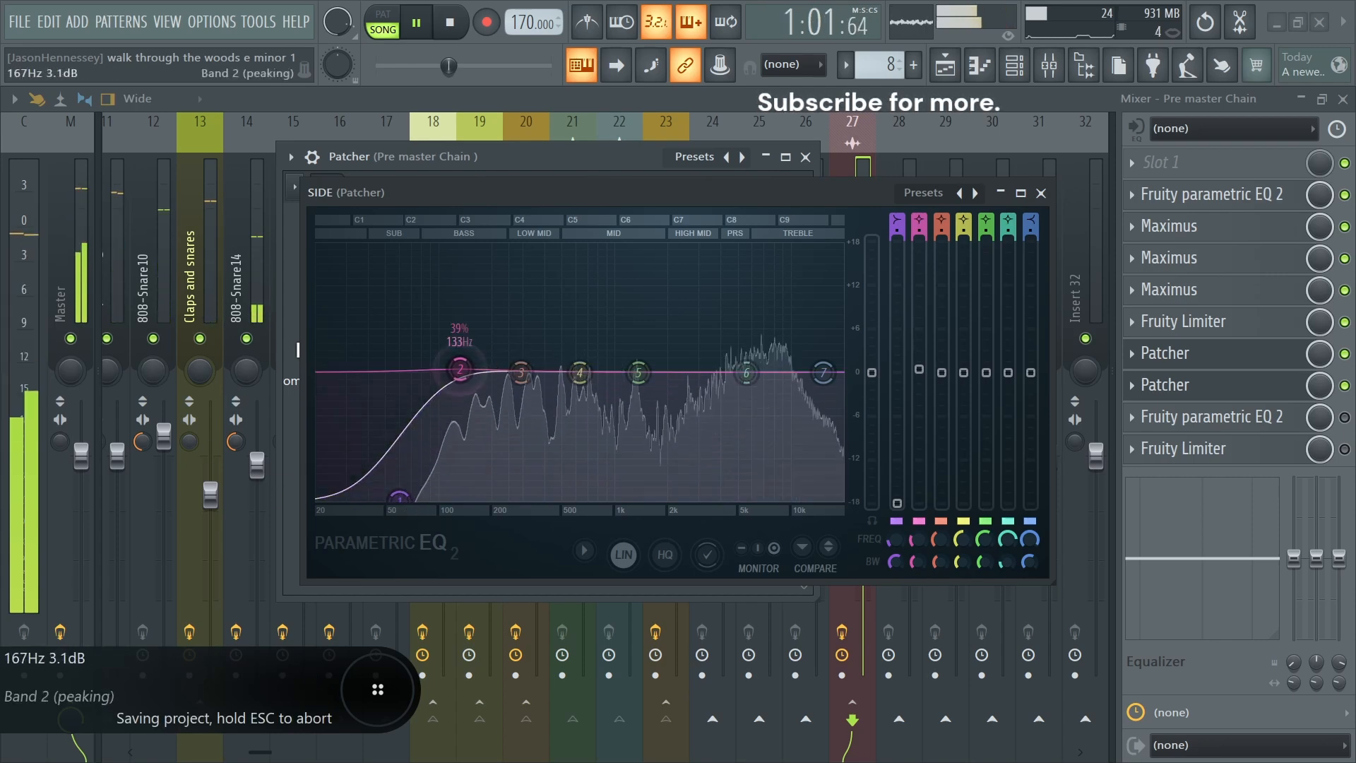
drag(461, 368, 462, 380)
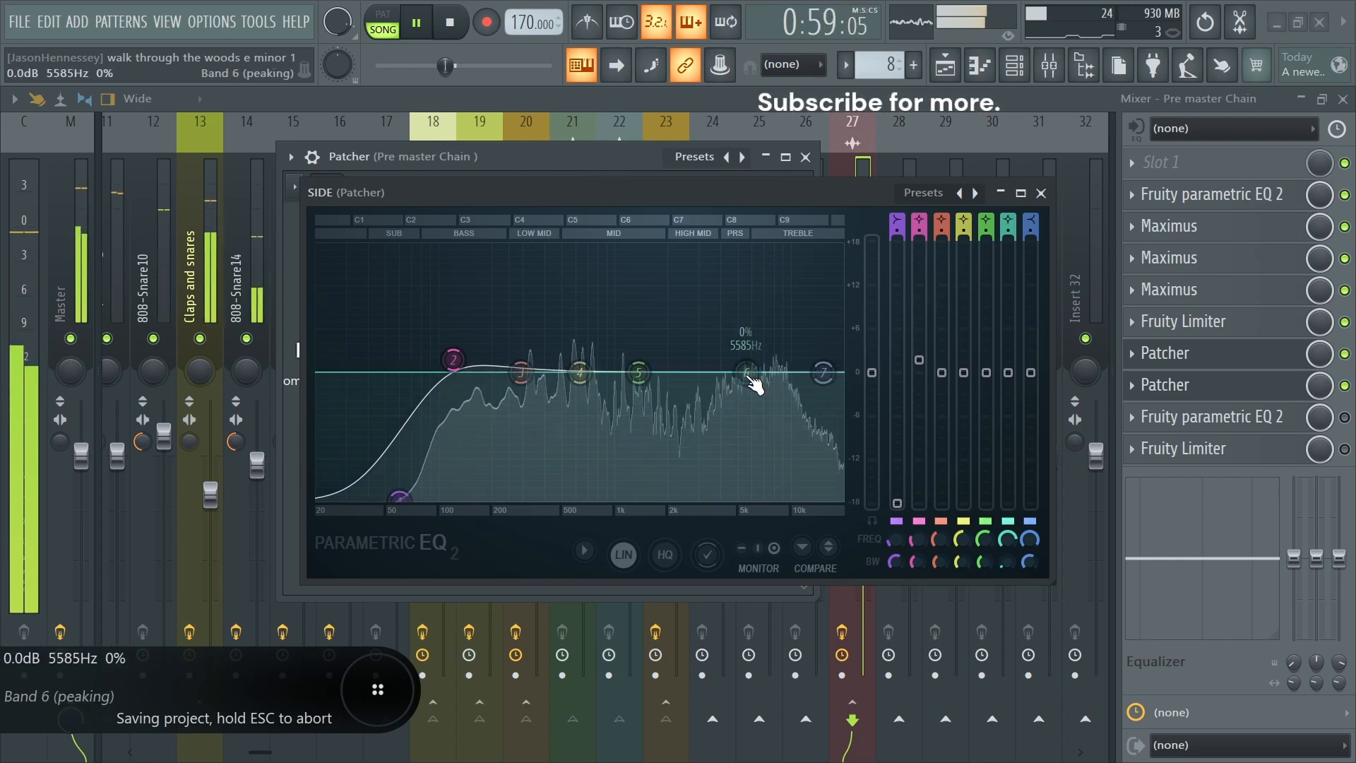
Set the SIDE EQ's band 6 to about 7.8 kHz at -0.2 dB and slightly boost band 5 just above 2 kHz.
drag(749, 374, 771, 373)
scroll(771, 372, up, 5)
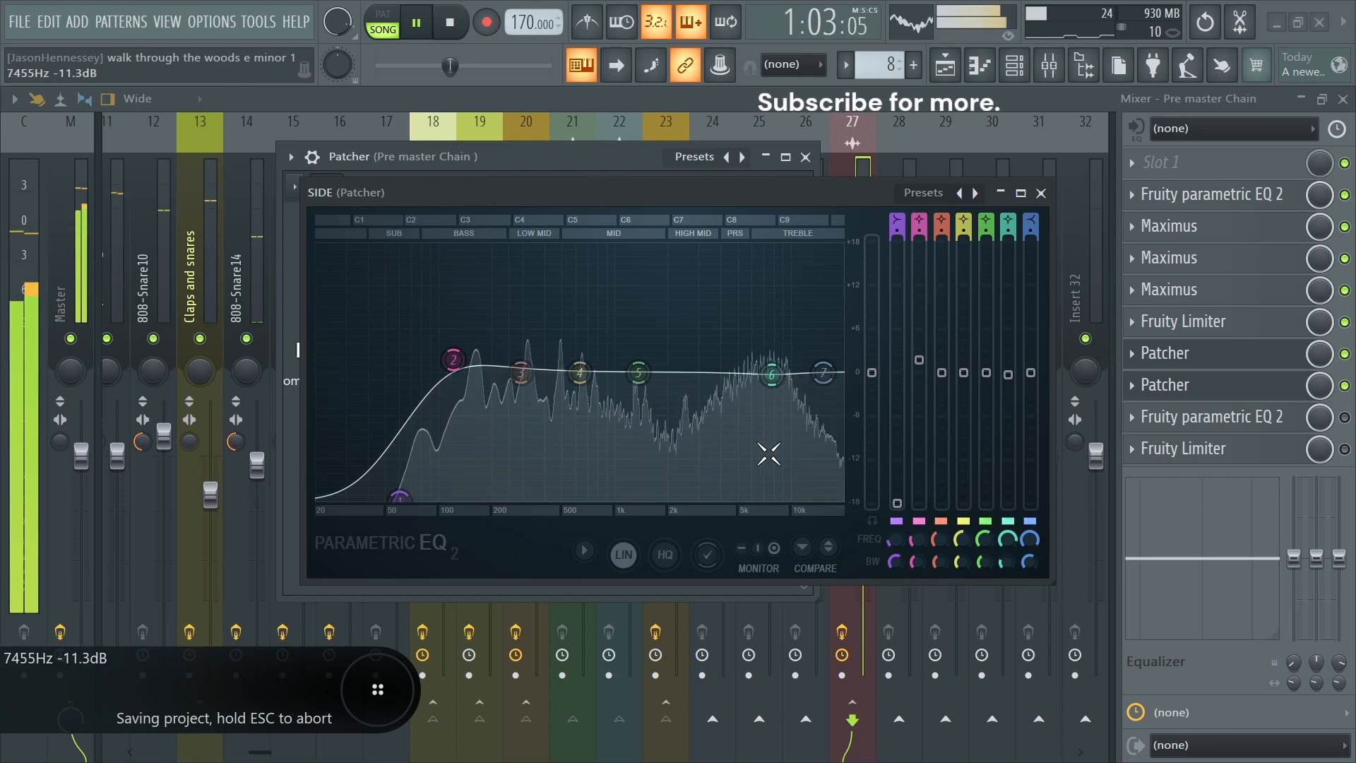
drag(772, 393, 772, 391)
drag(639, 372, 683, 369)
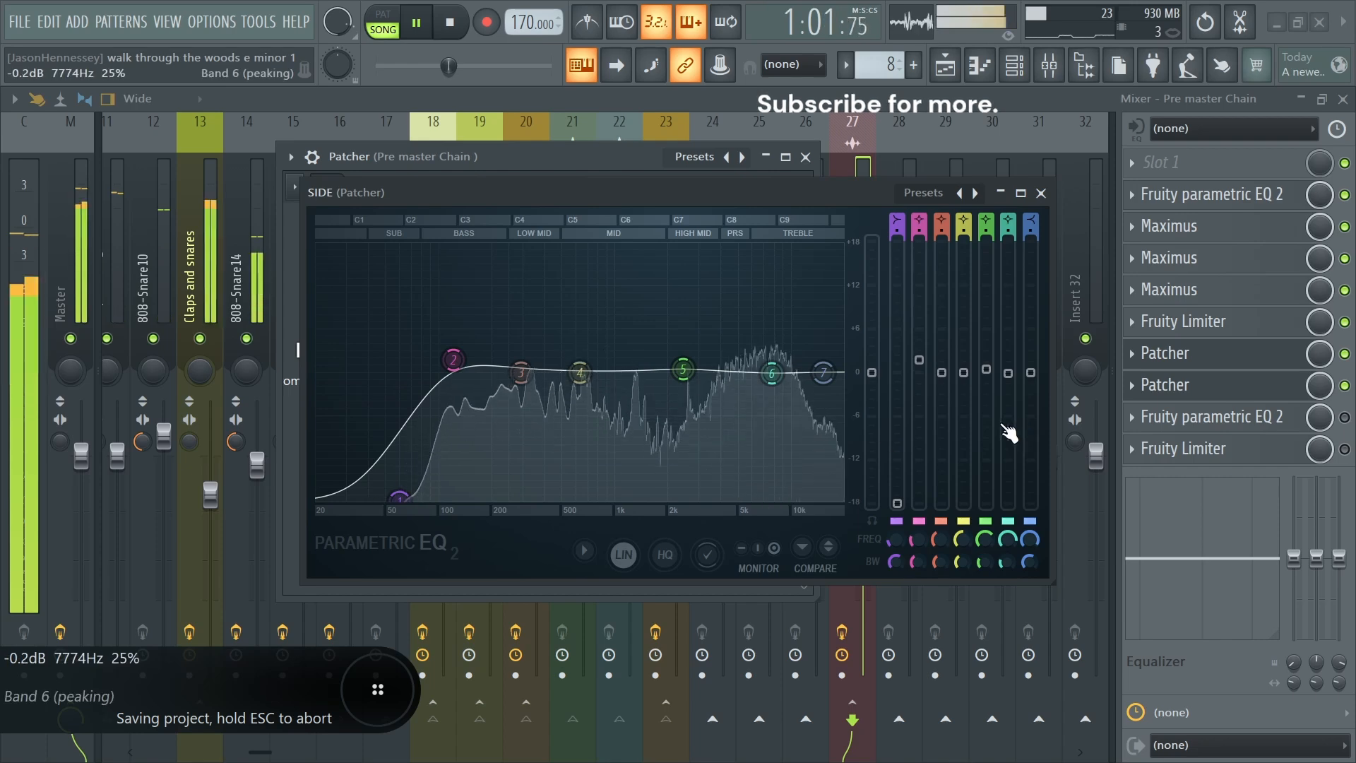
click(1041, 193)
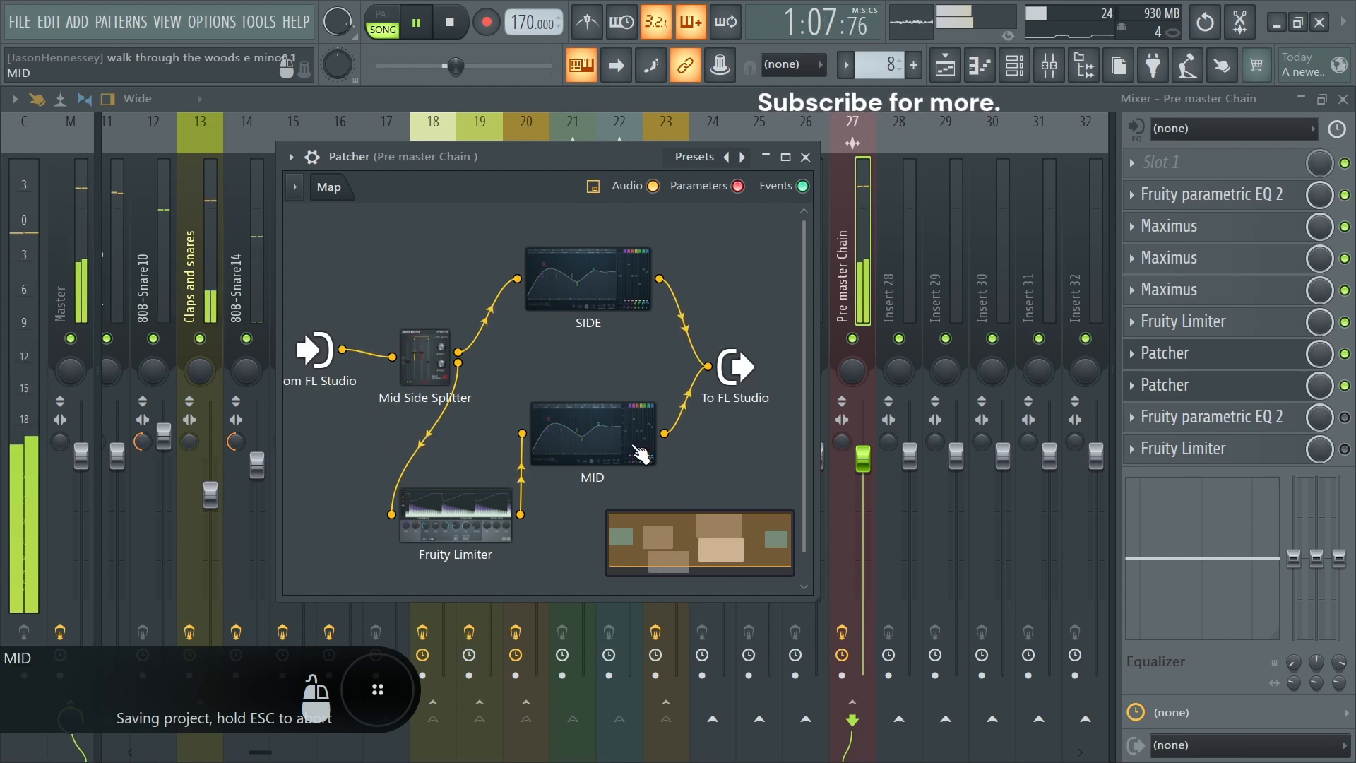
Open the Fruity Limiter inside the Patcher's mid path and stop playback.
click(482, 521)
key(space)
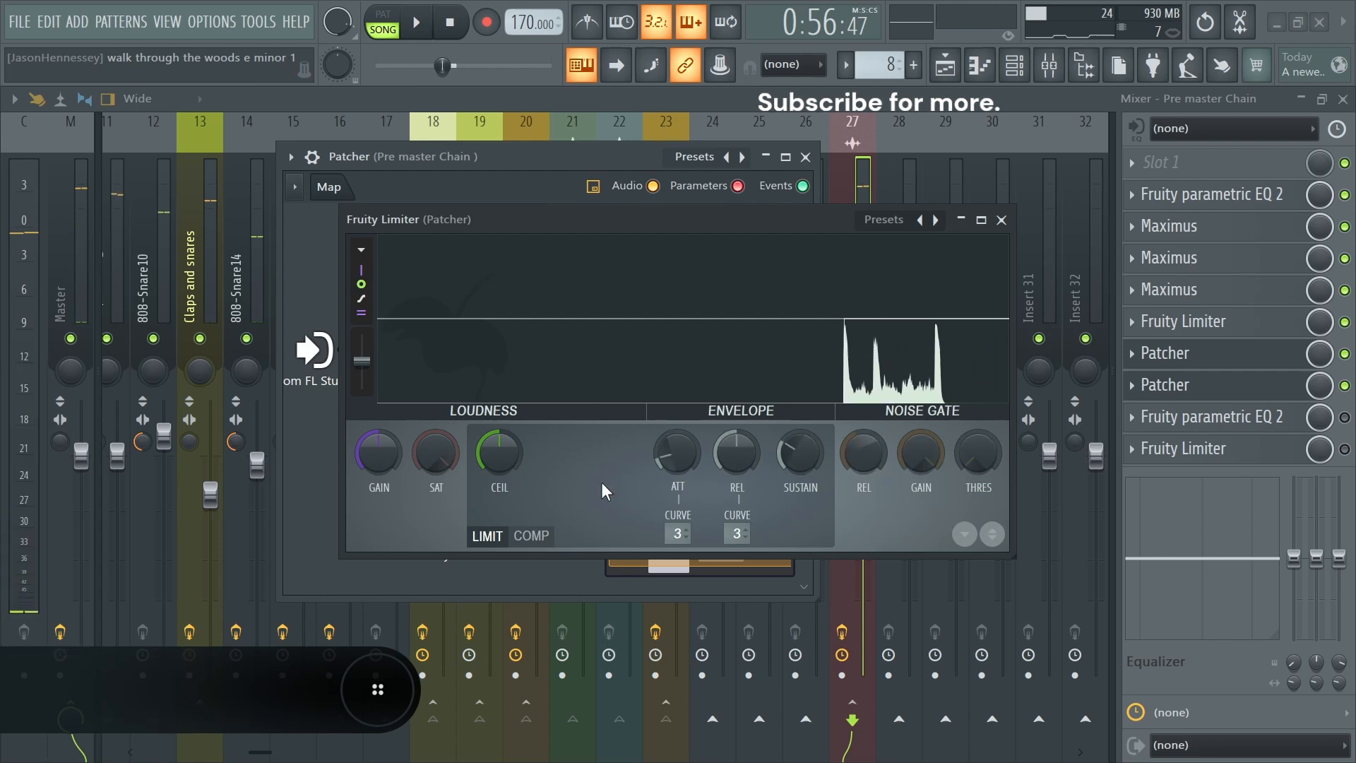
Try the mid-path limiter with raised ceiling and gain plus a slight soft saturation, and audition the result.
drag(499, 452, 499, 427)
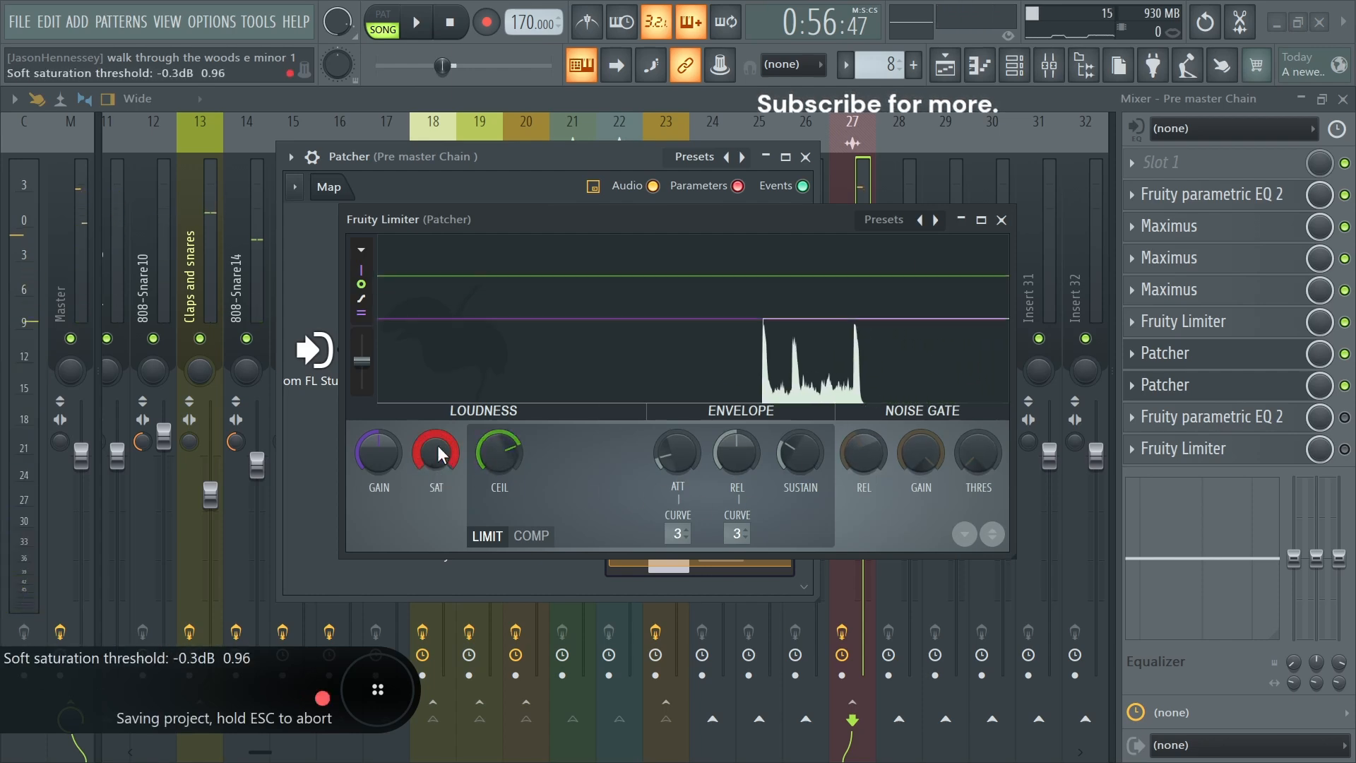
key(space)
click(477, 574)
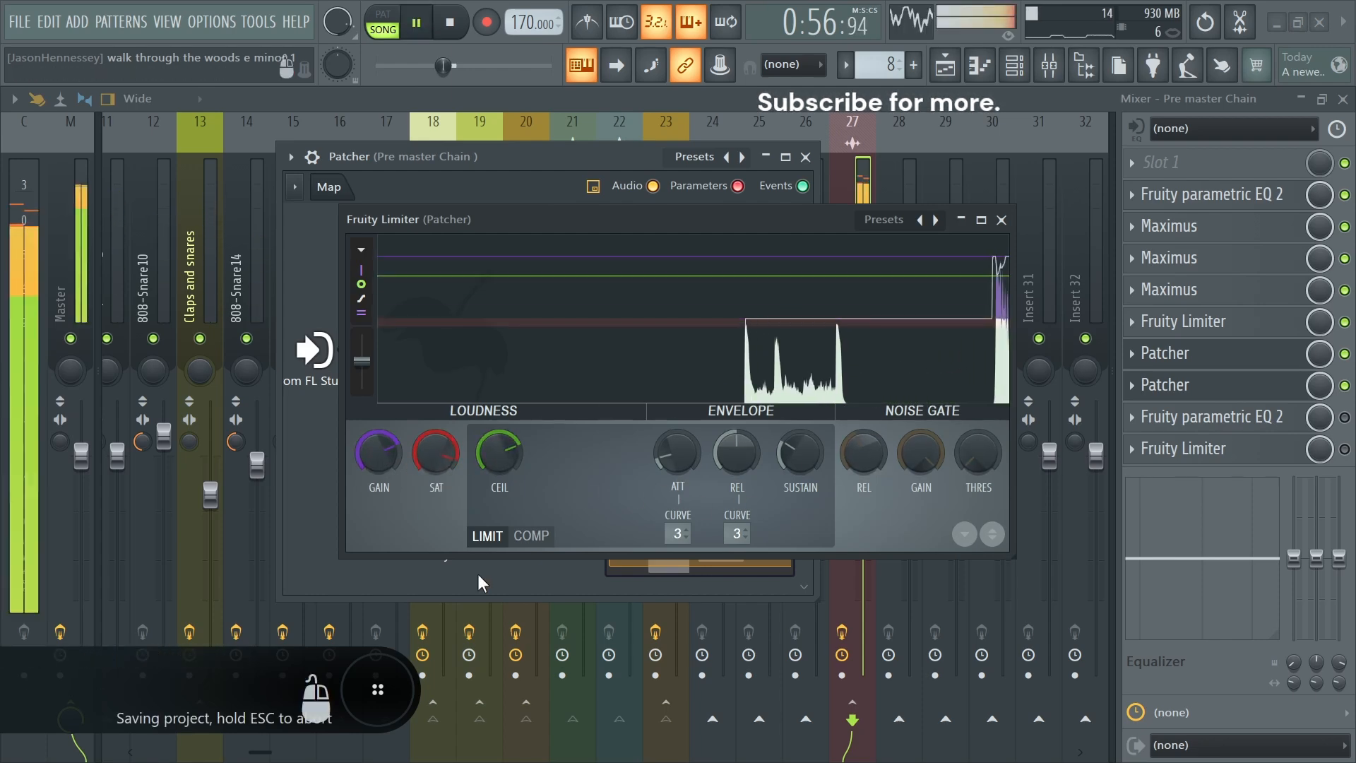
key(space)
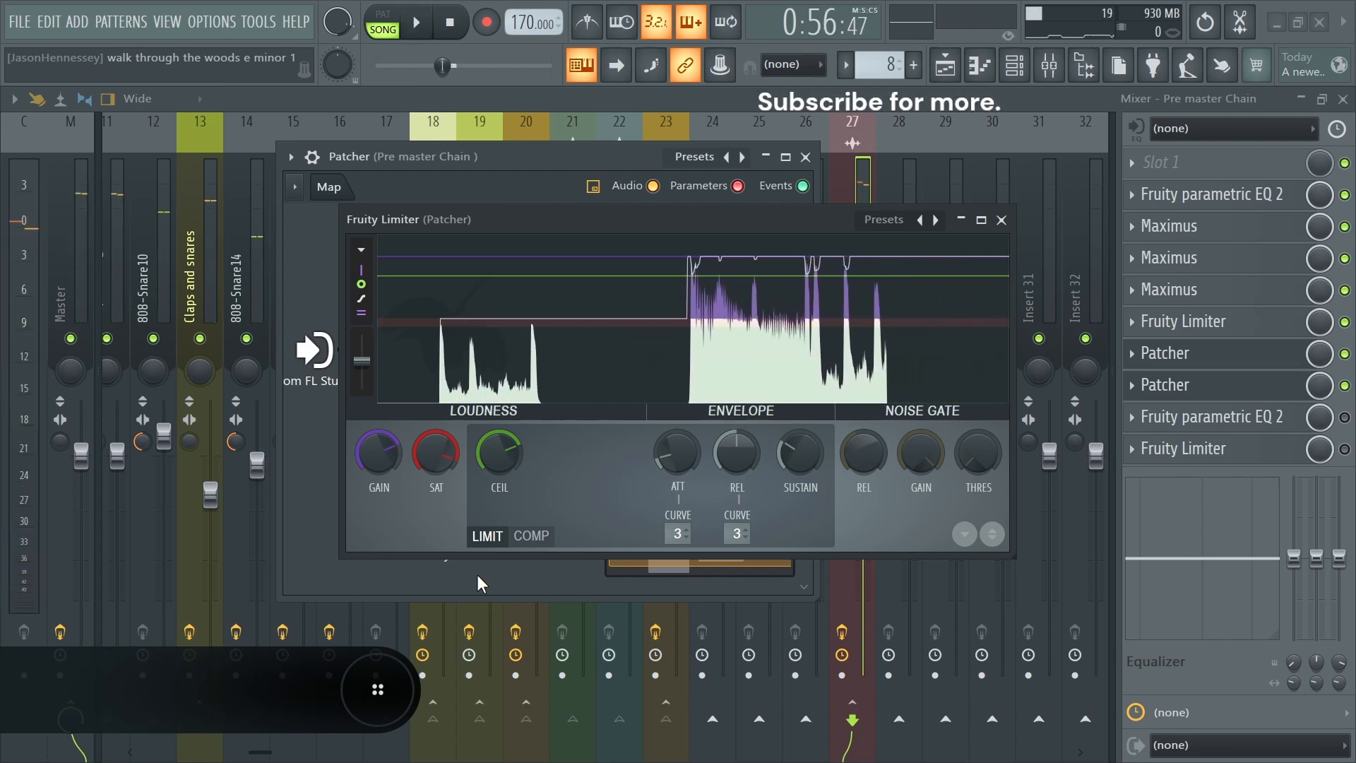
key(space)
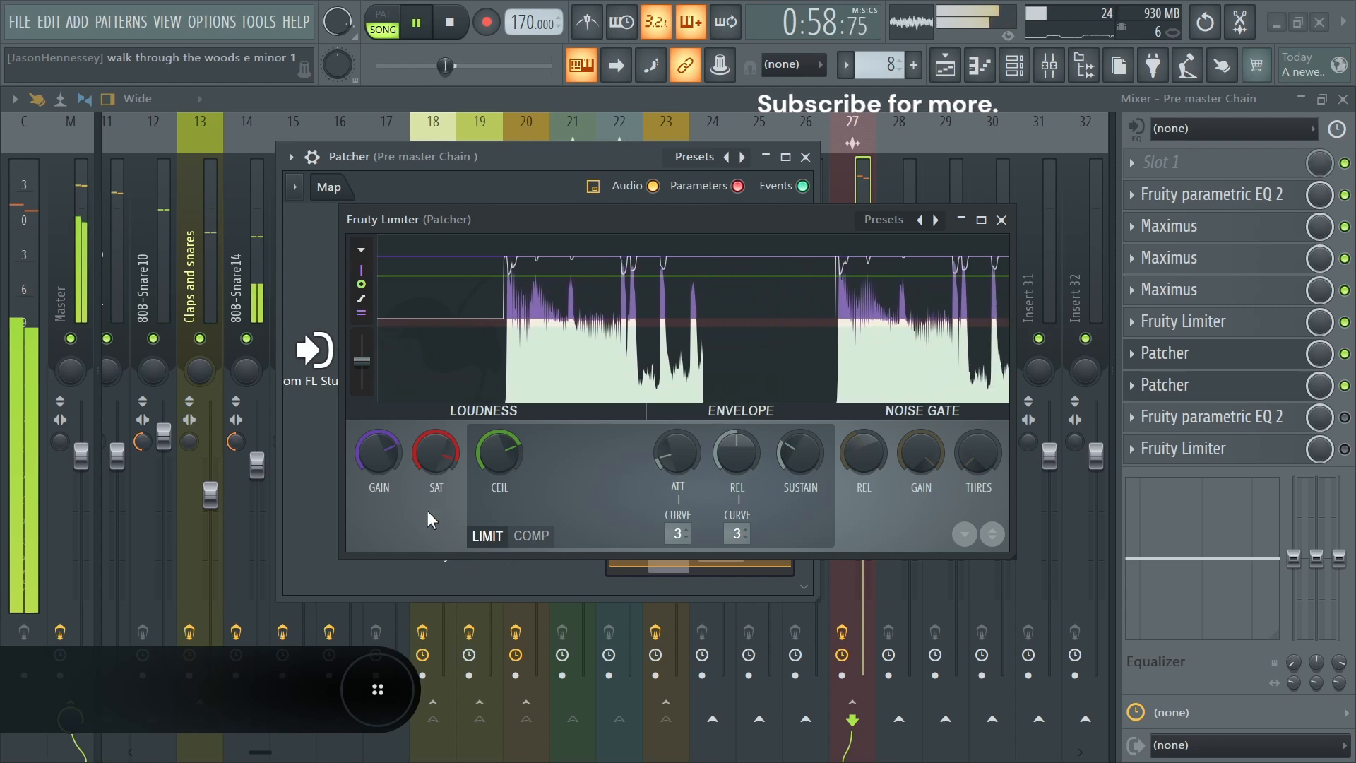
key(space)
Save the project and set the mid-path limiter's ceiling to 0.0 dB during playback.
key(ctrl+s)
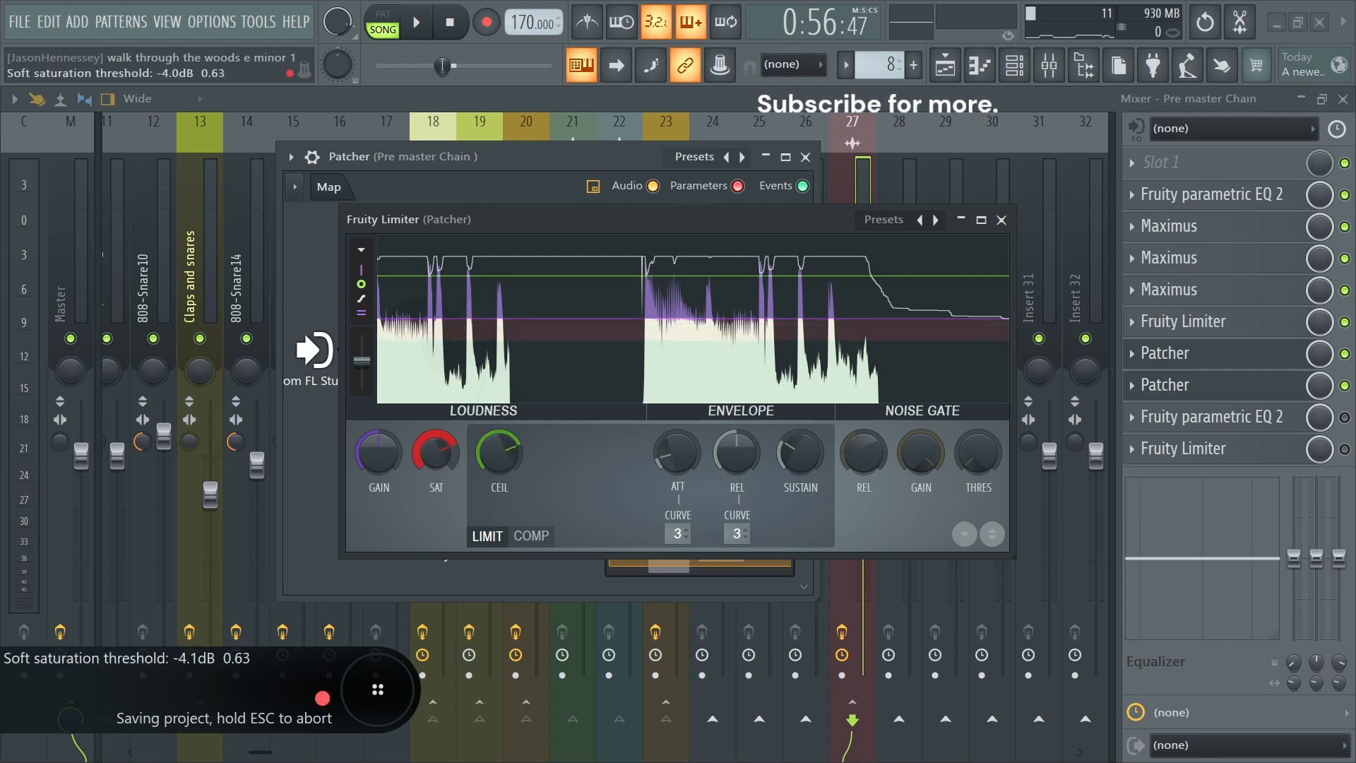
drag(436, 451, 503, 469)
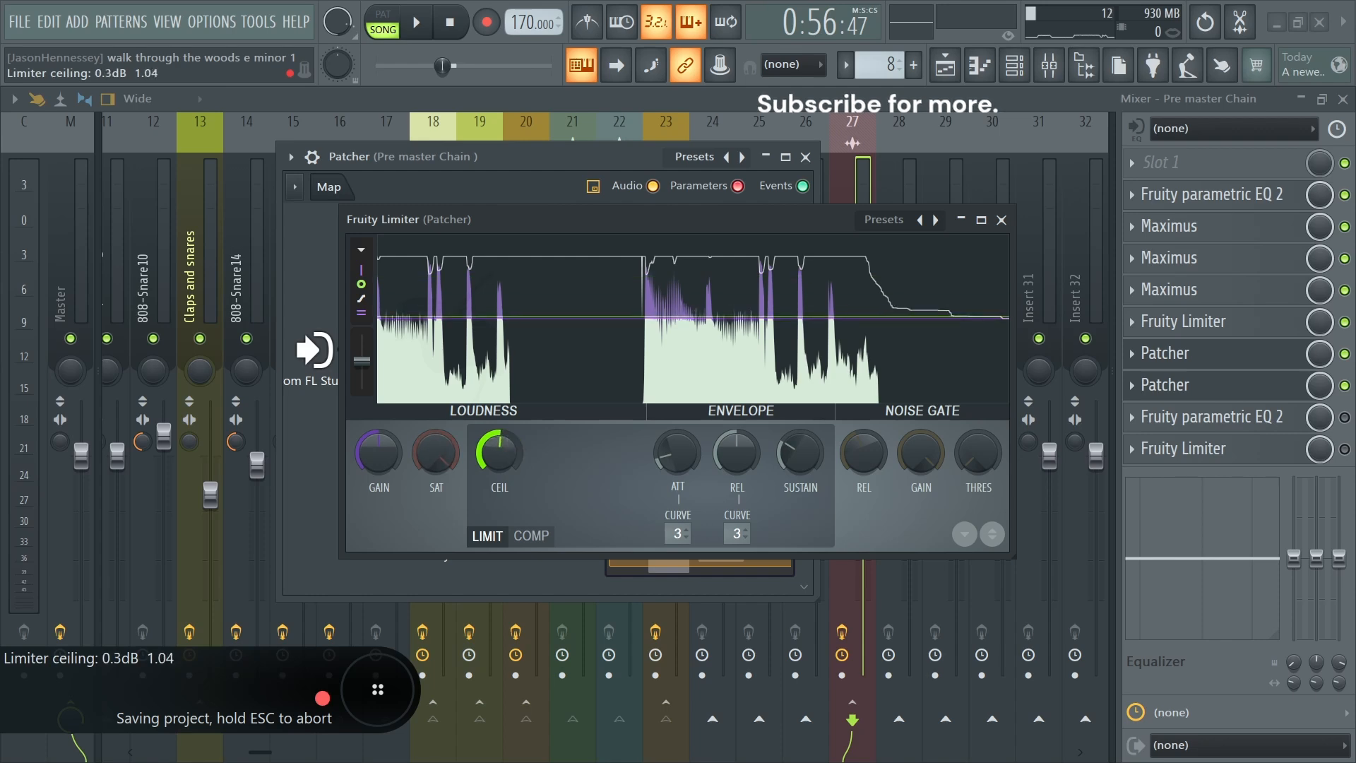
key(space)
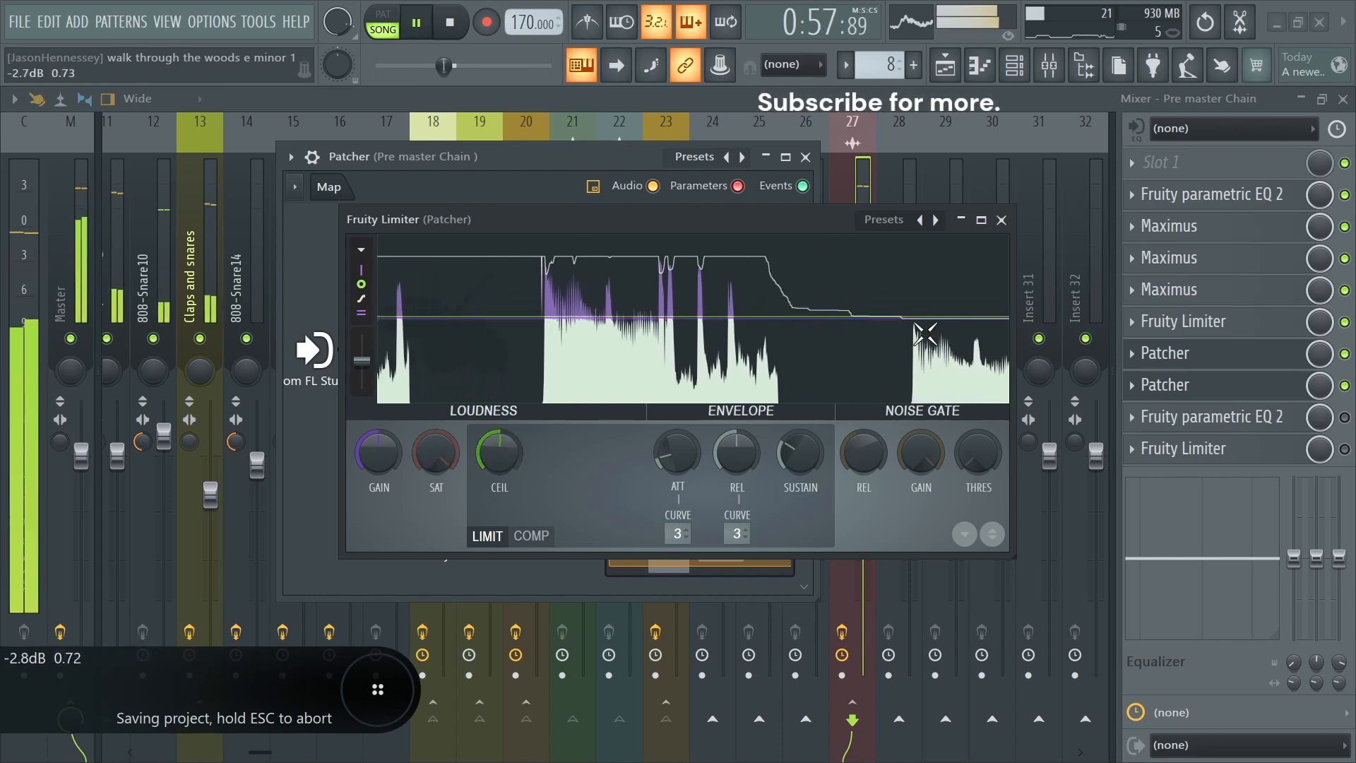
drag(500, 454, 500, 459)
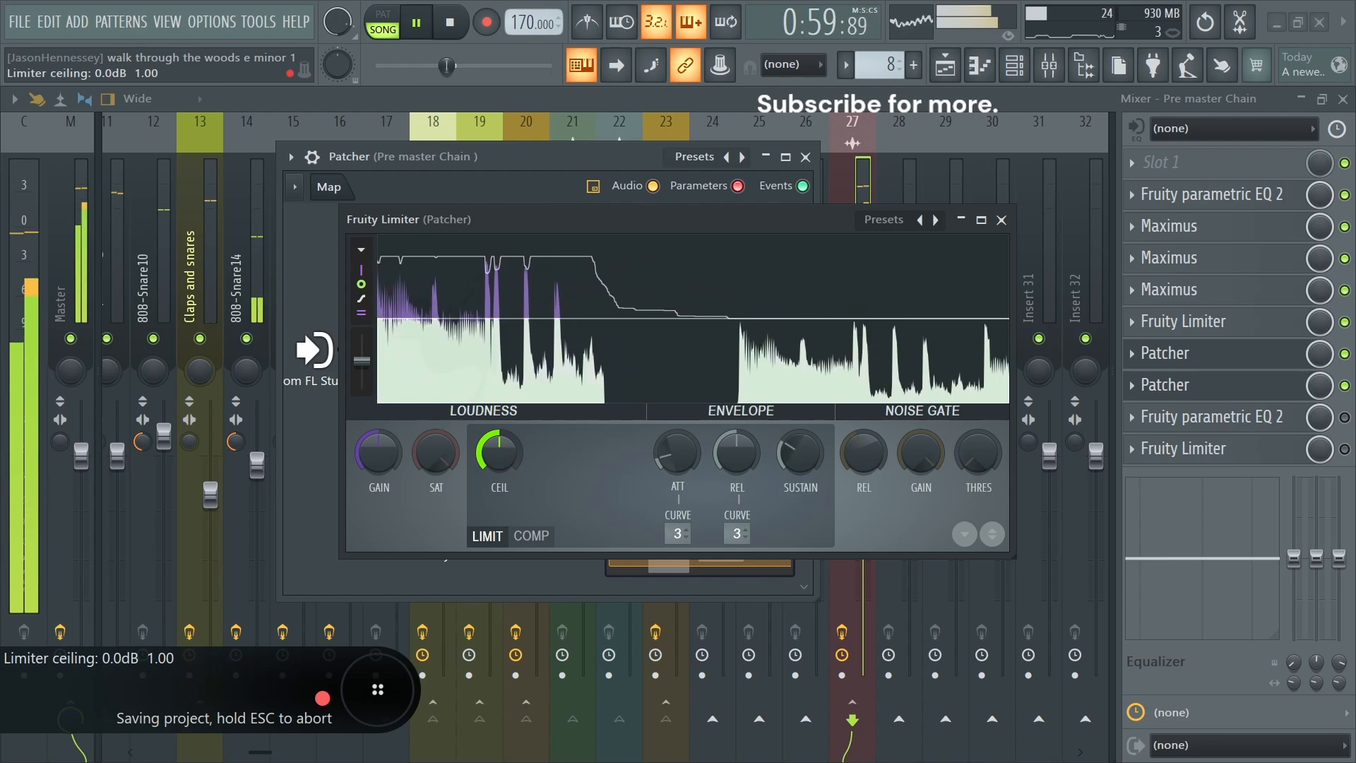
Enlarge the mid-path limiter, lower its soft saturation threshold into the waveform peaks, and close it.
click(980, 220)
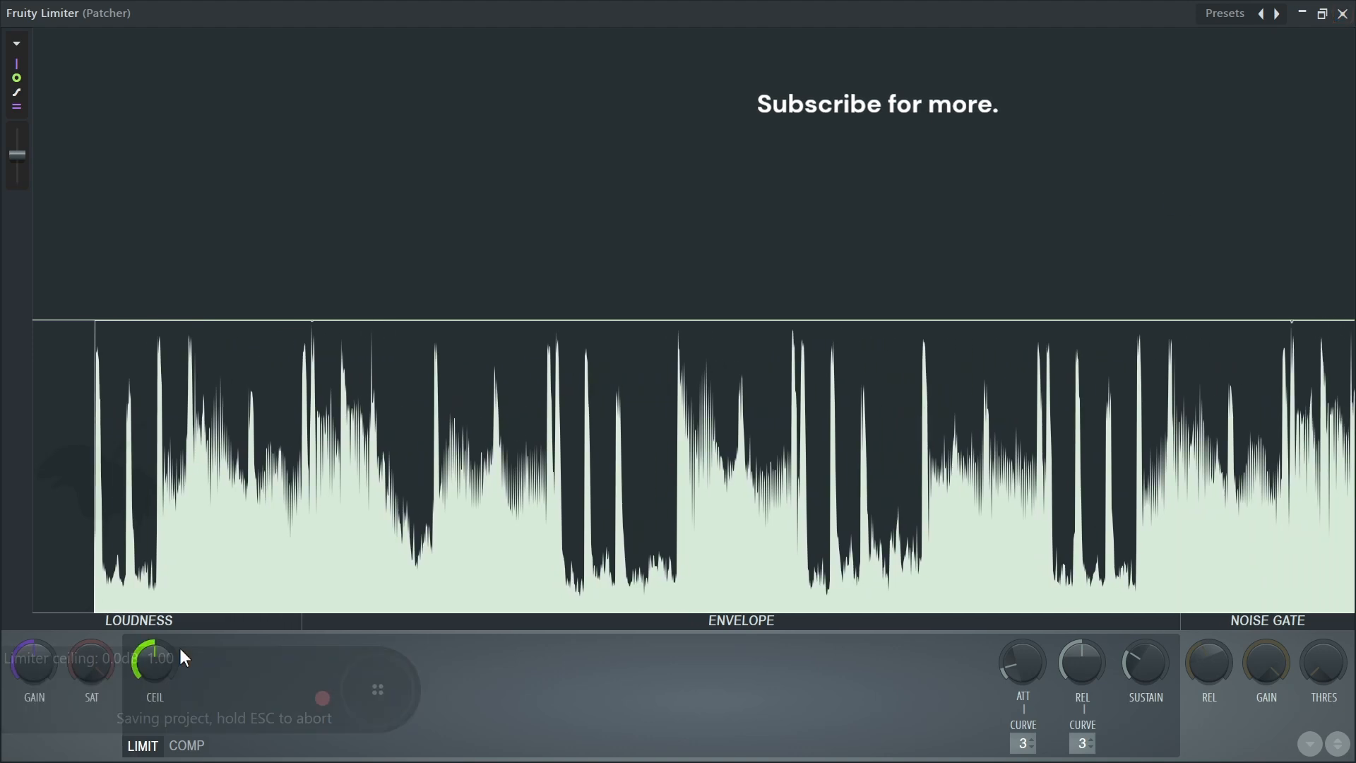
mouse_move(82, 668)
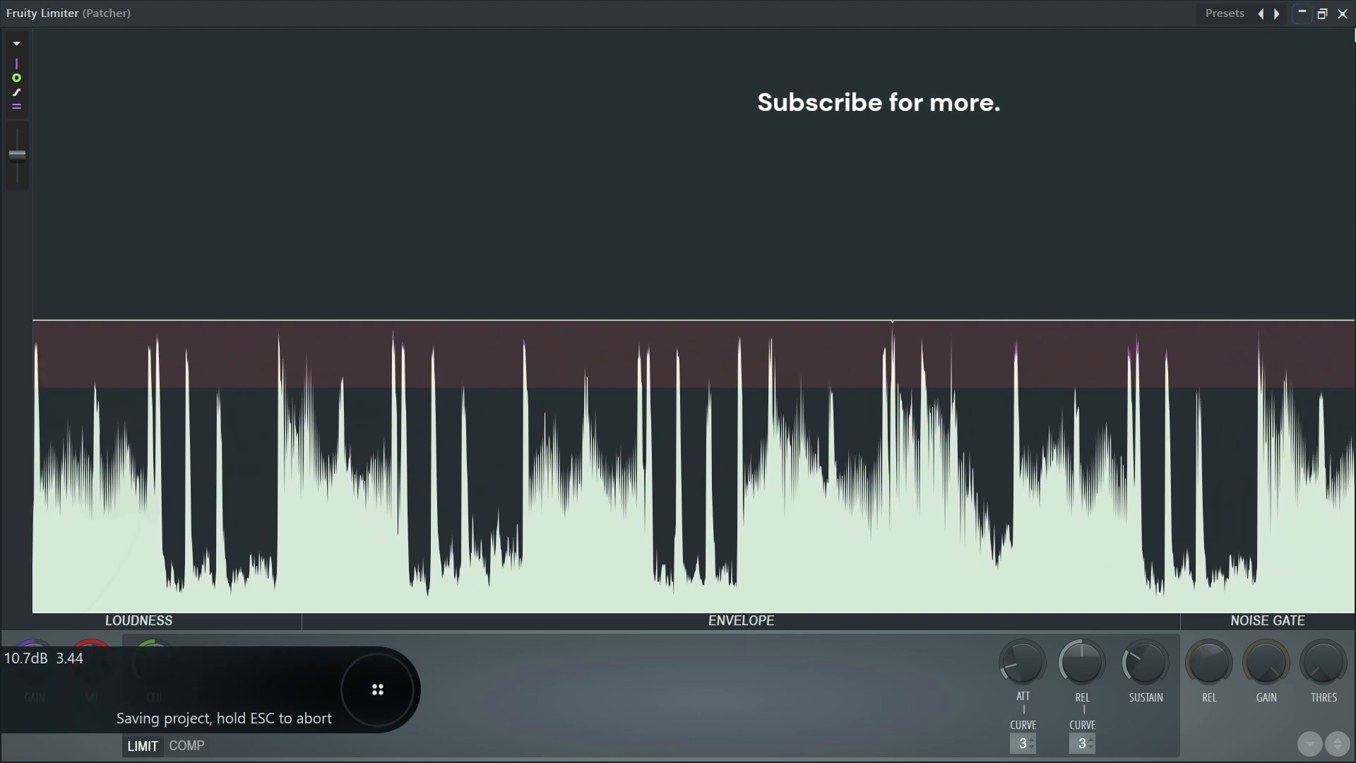
key(Escape)
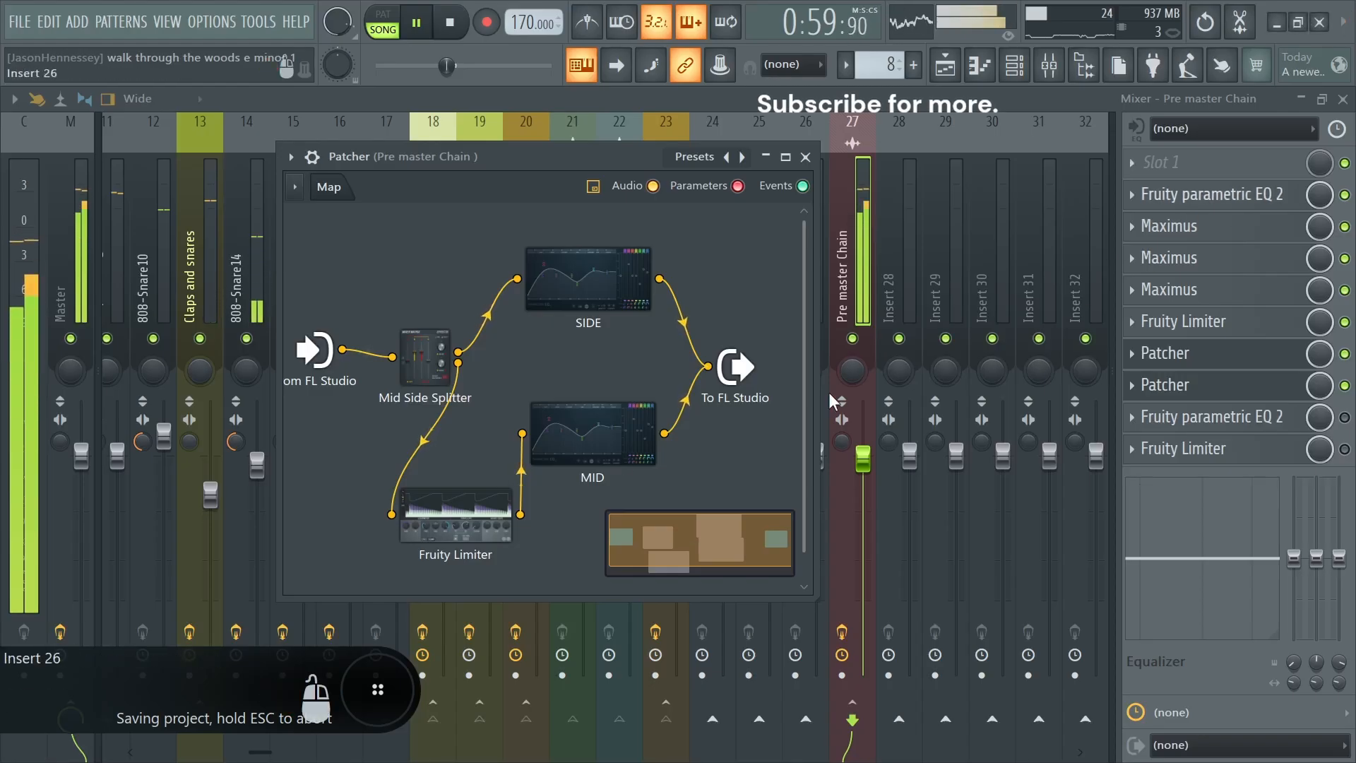
Cut the MID EQ's extreme lows and highs with bands 1 and 7, and slightly boost band 5 below 2 kHz.
double_click(591, 433)
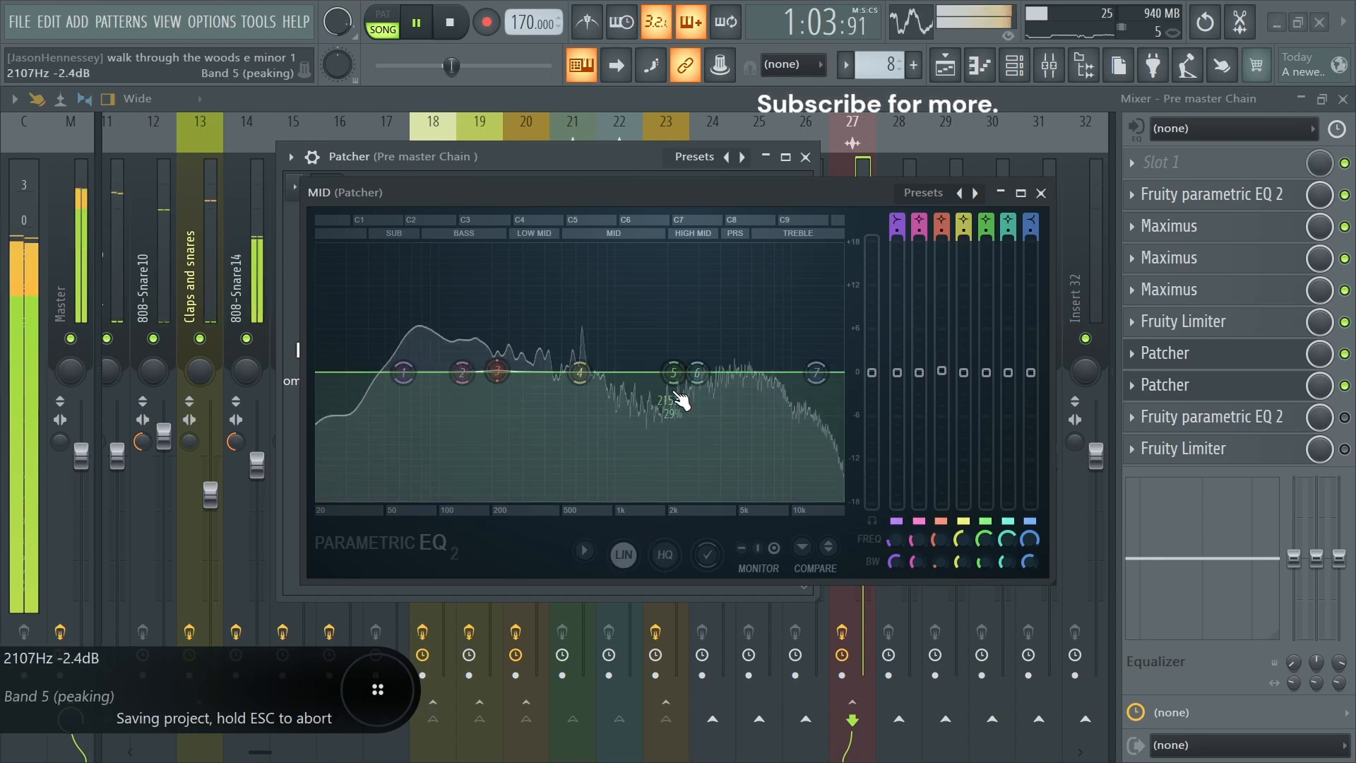
drag(830, 372, 840, 499)
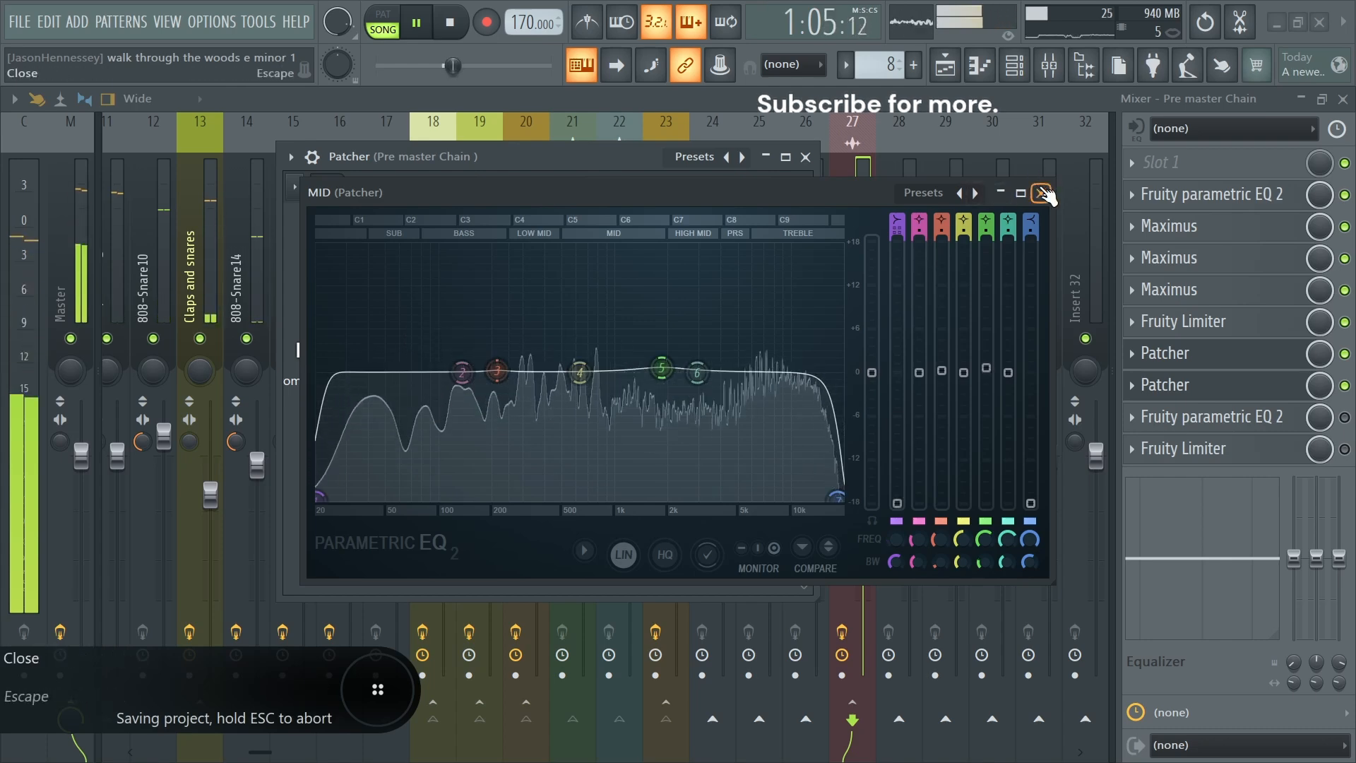
click(1042, 192)
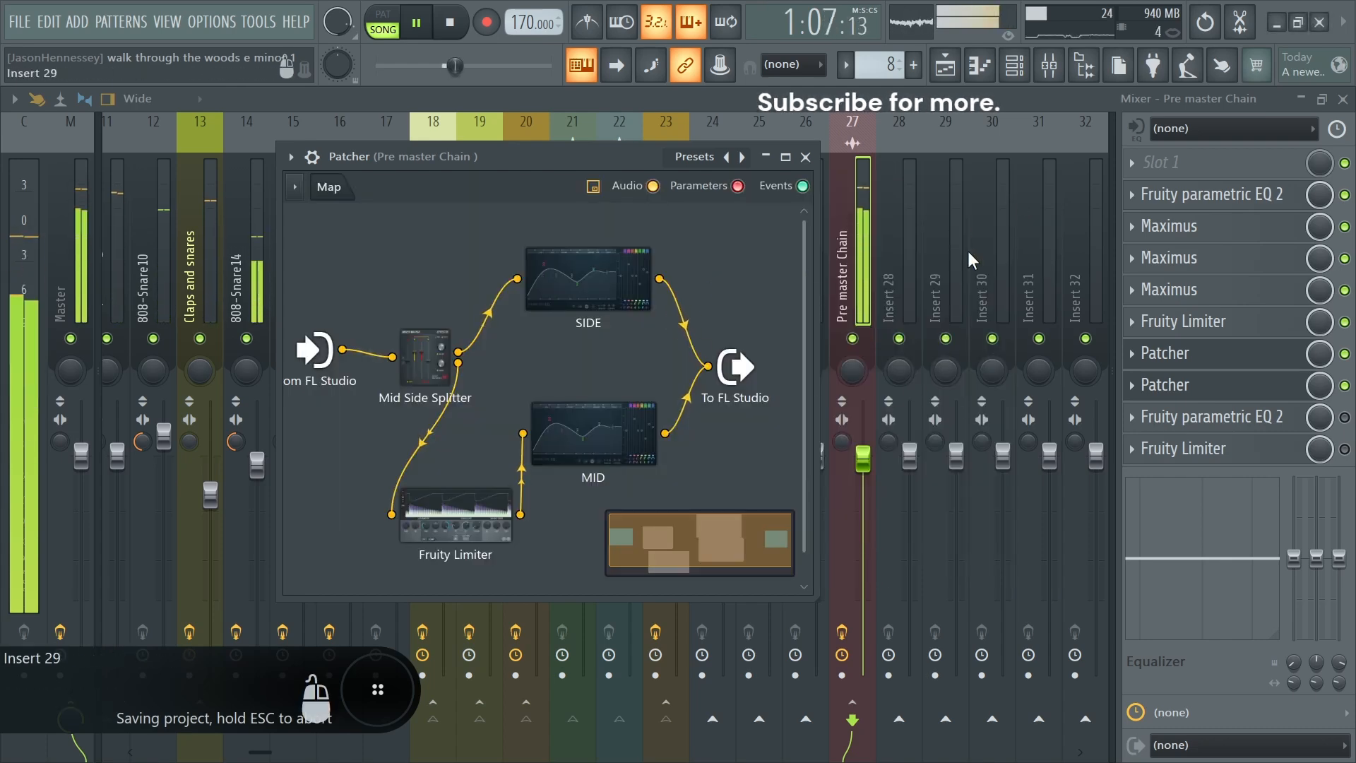
click(805, 157)
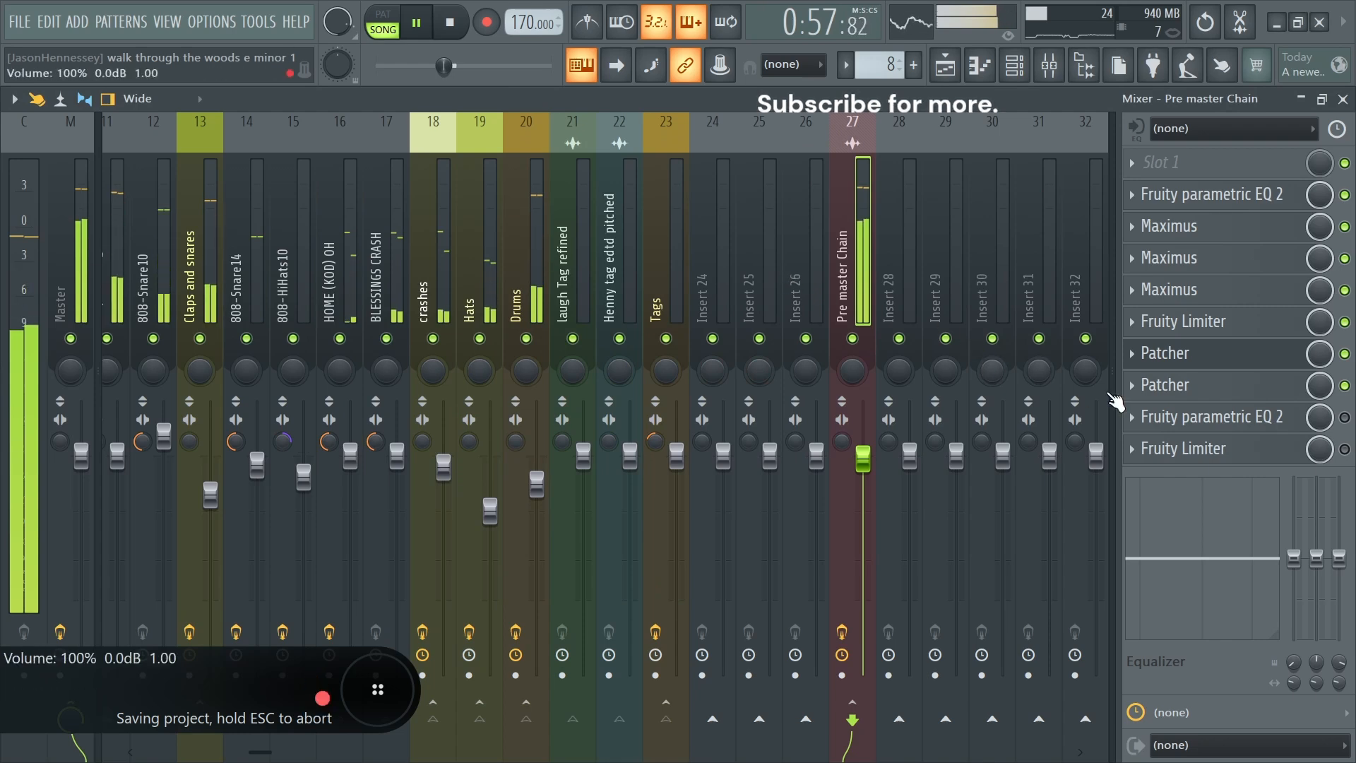
Recheck the second Patcher, and enable and open the lower Fruity parametric EQ 2 on the Pre master Chain.
click(1247, 387)
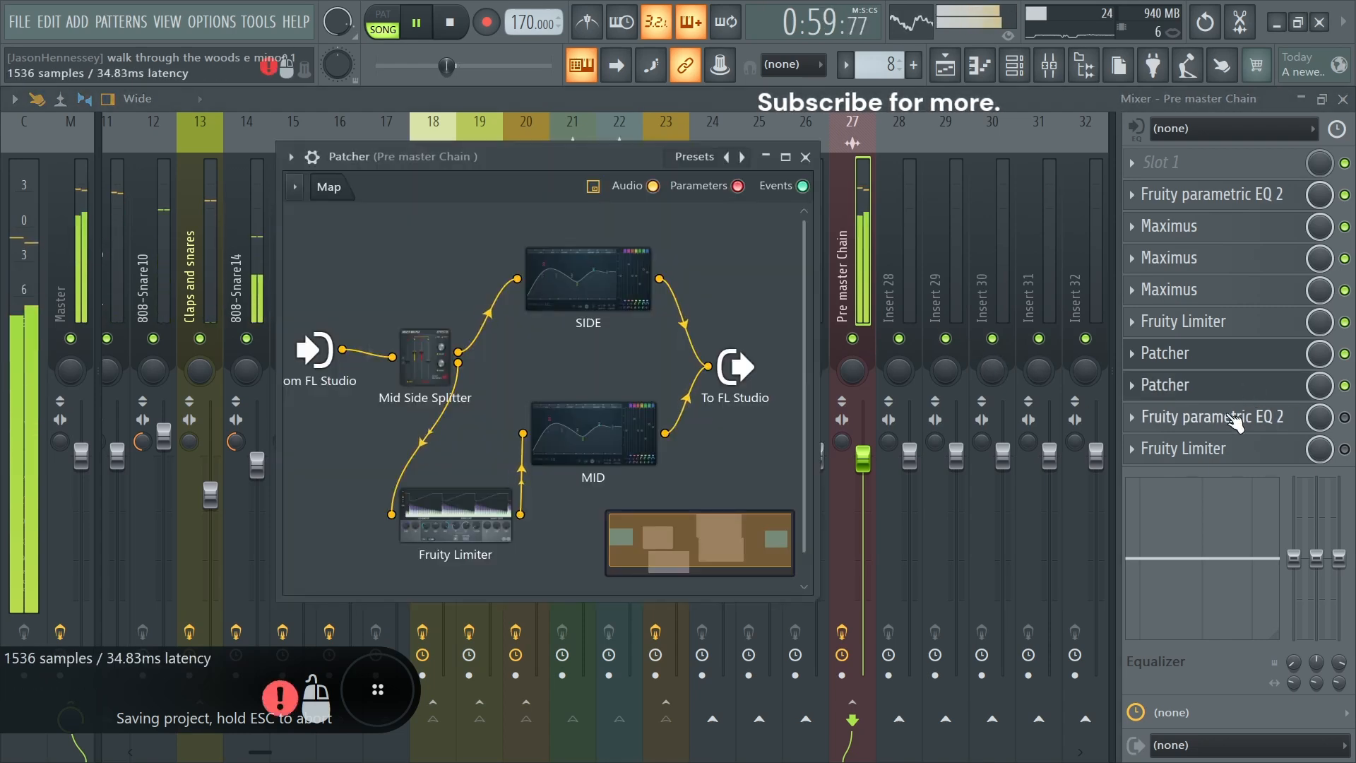
click(1232, 418)
click(1232, 418)
click(1233, 418)
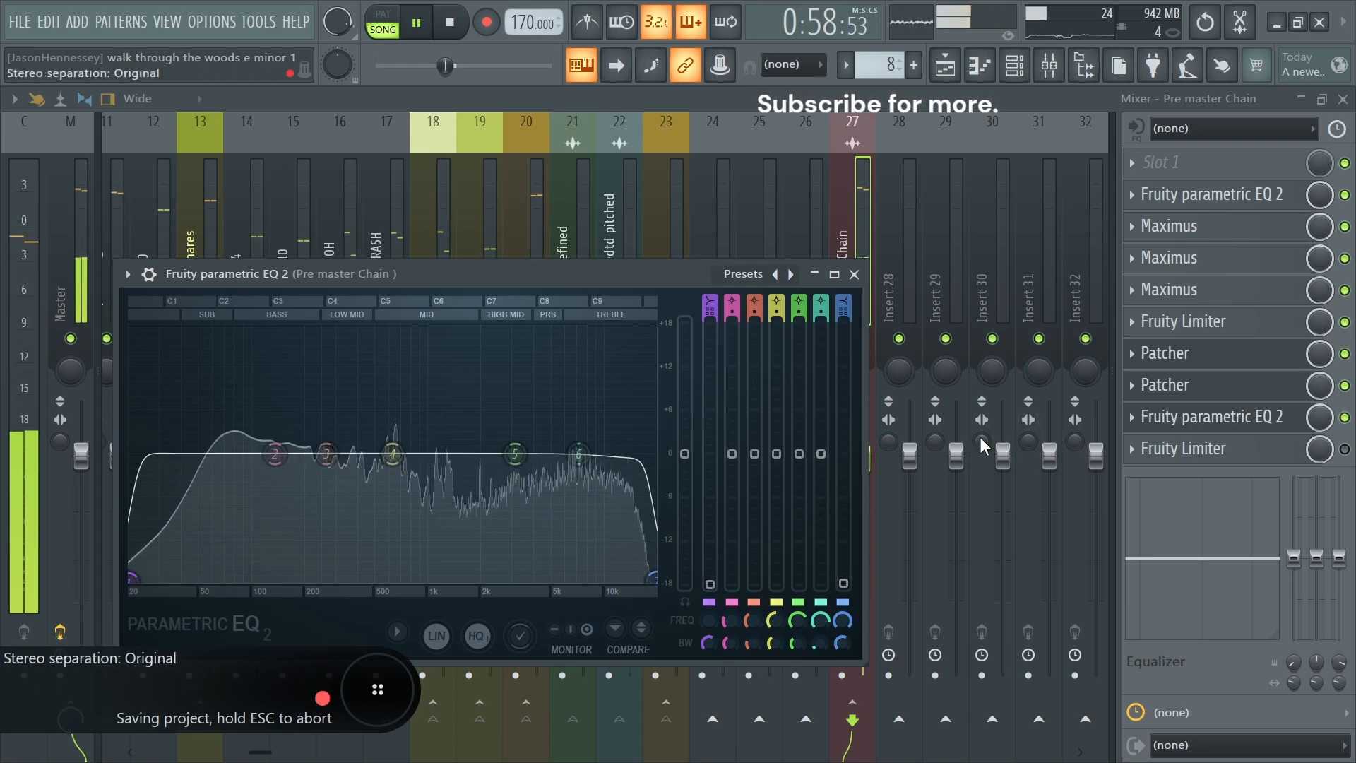
Enable and enlarge the final Fruity Limiter, save the project, and set the limiter's ceiling to -1.9 dB.
click(1186, 449)
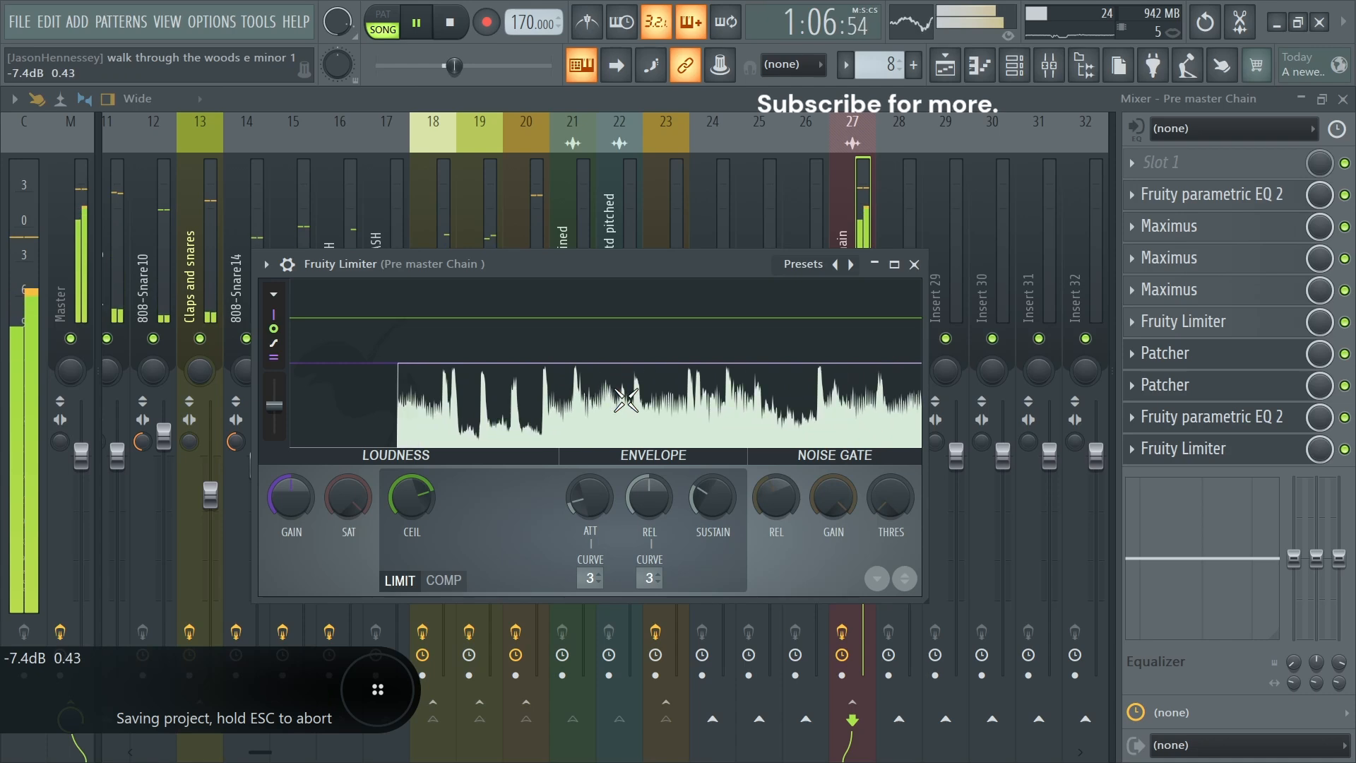
click(896, 264)
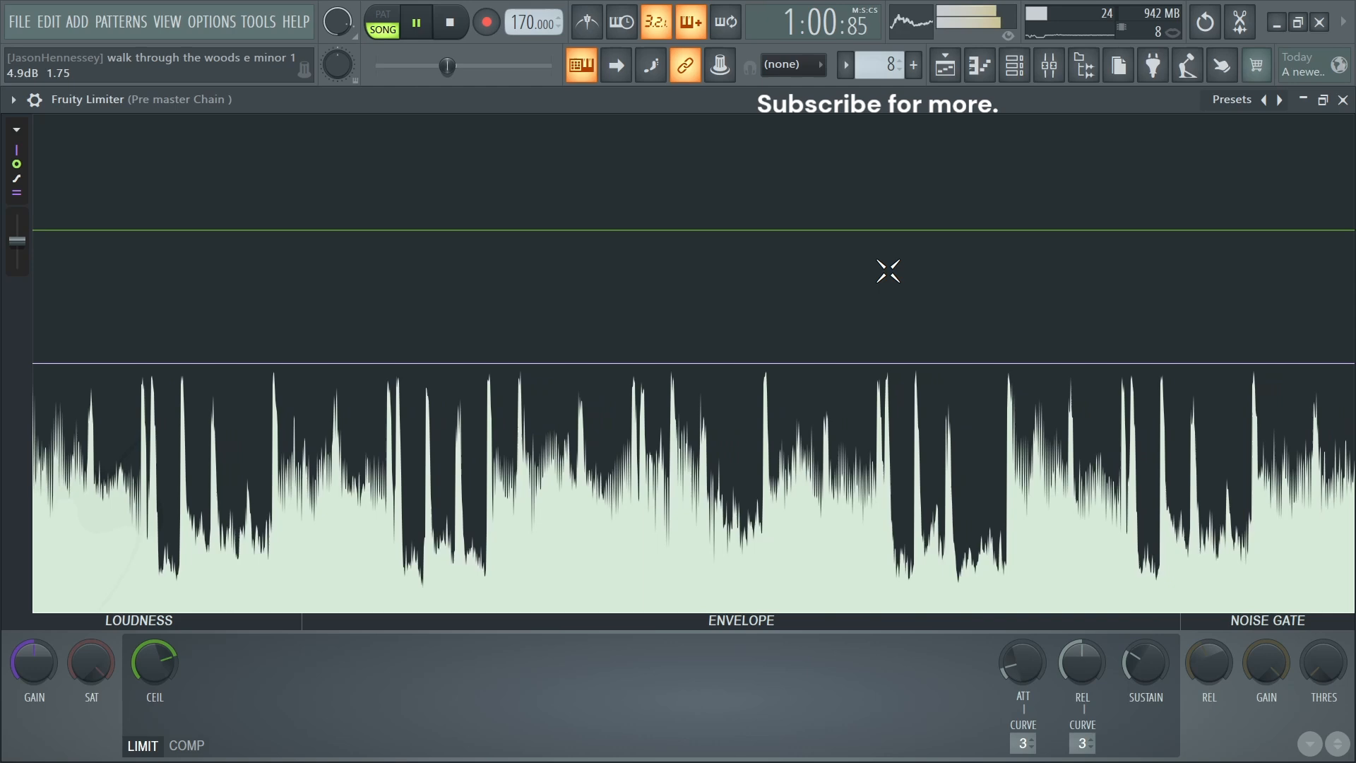
key(ctrl+s)
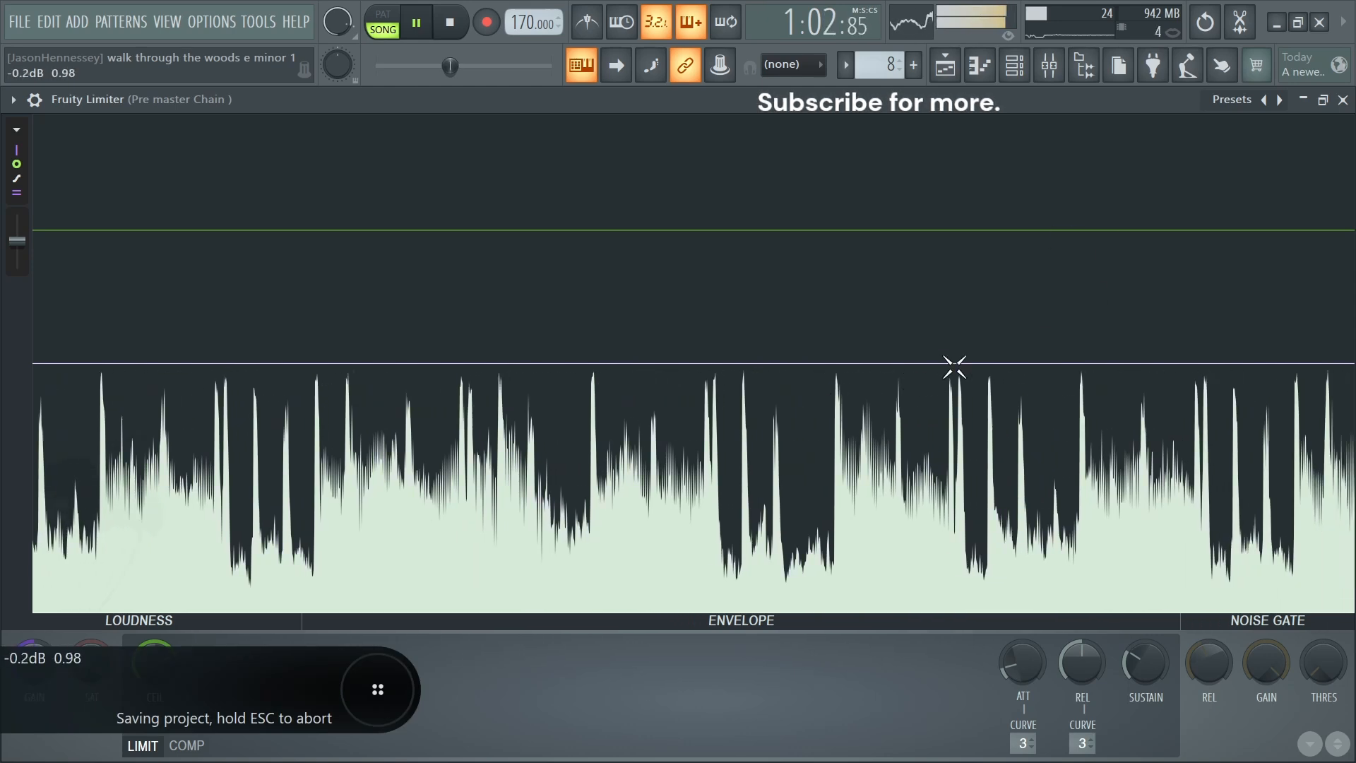
drag(154, 661, 154, 678)
key(space)
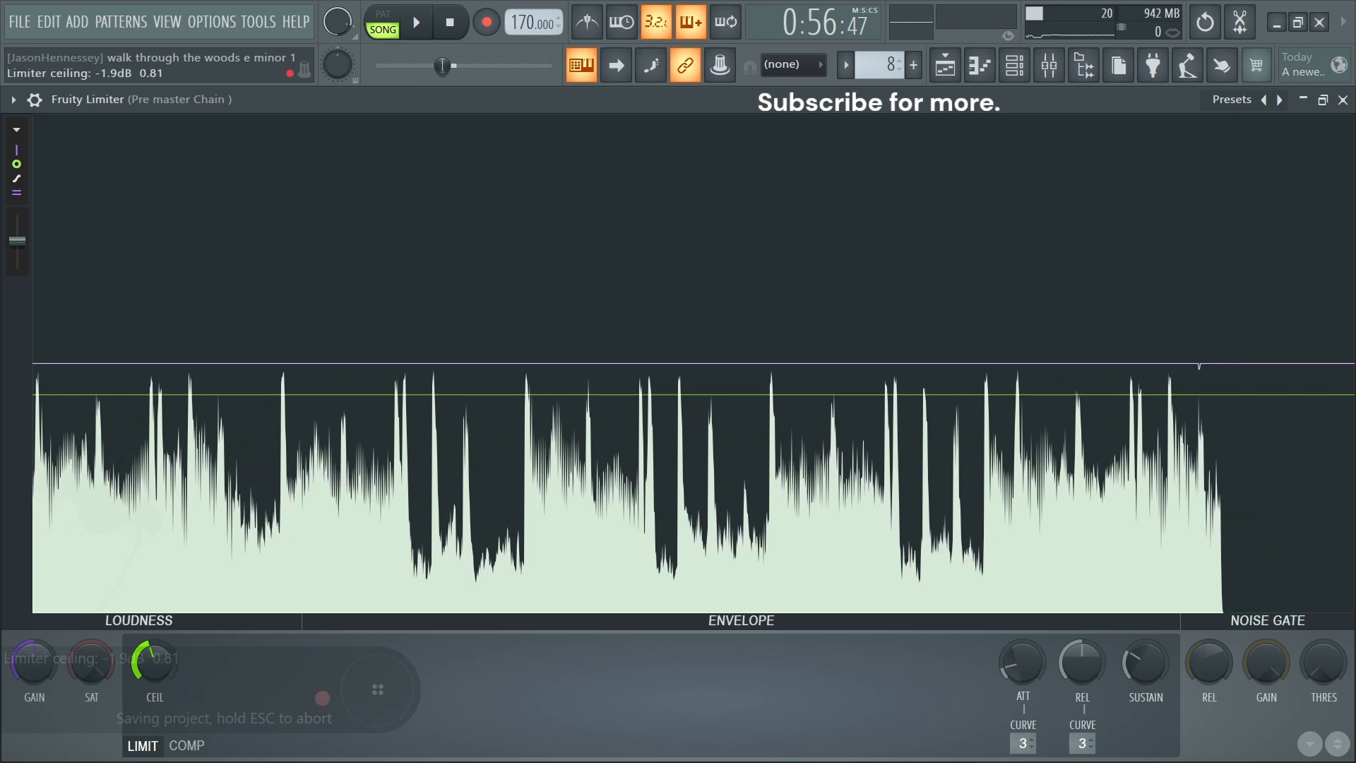
Fine-tune the ceiling of the last Fruity Limiter on the Pre master Chain against playback, close it, and save the project.
drag(155, 678, 322, 693)
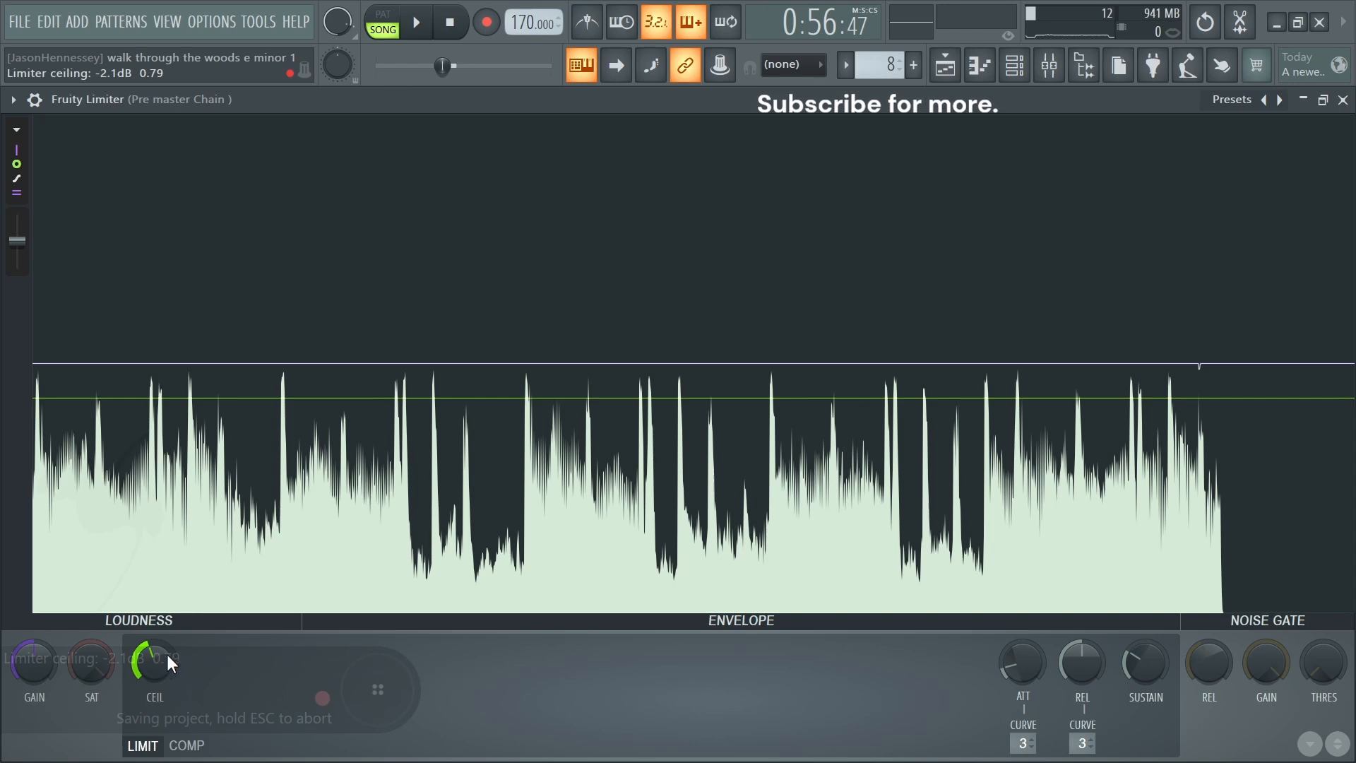
drag(166, 654, 167, 639)
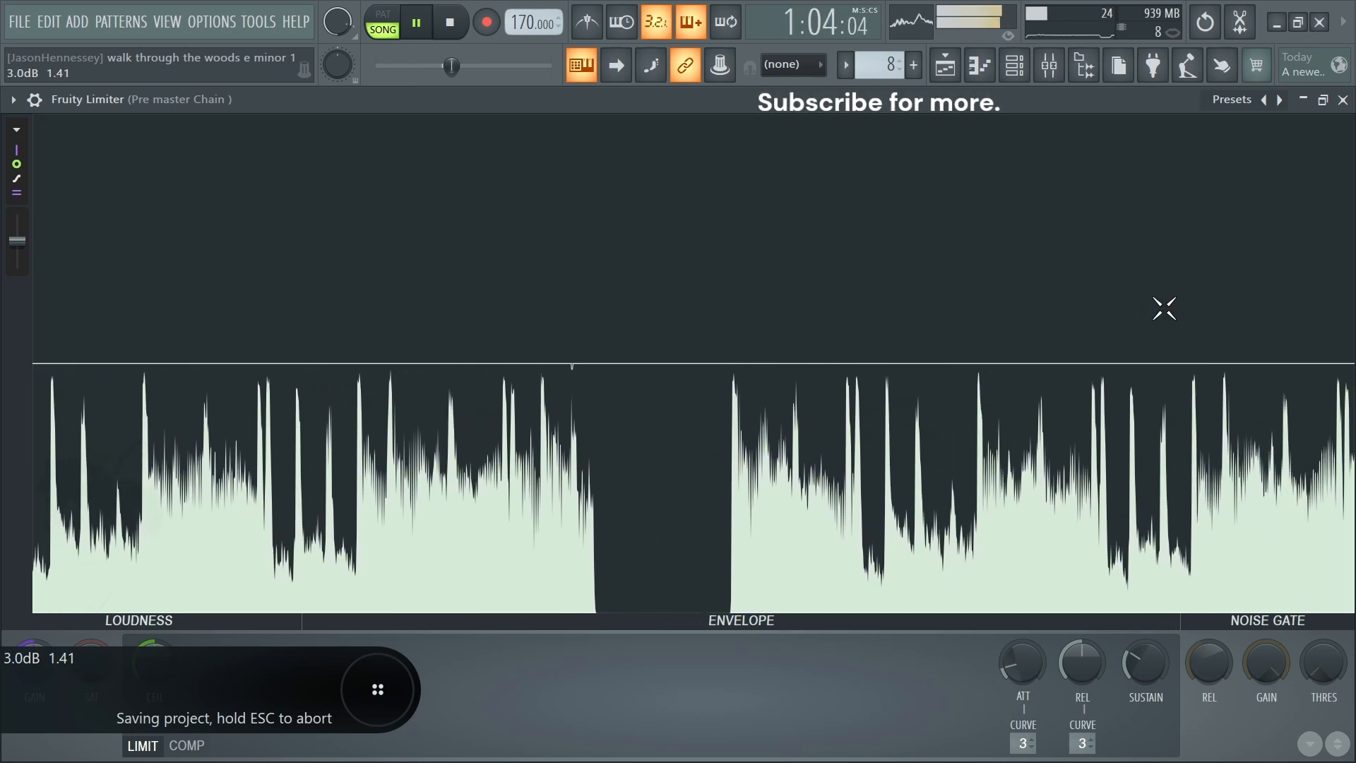
click(1342, 100)
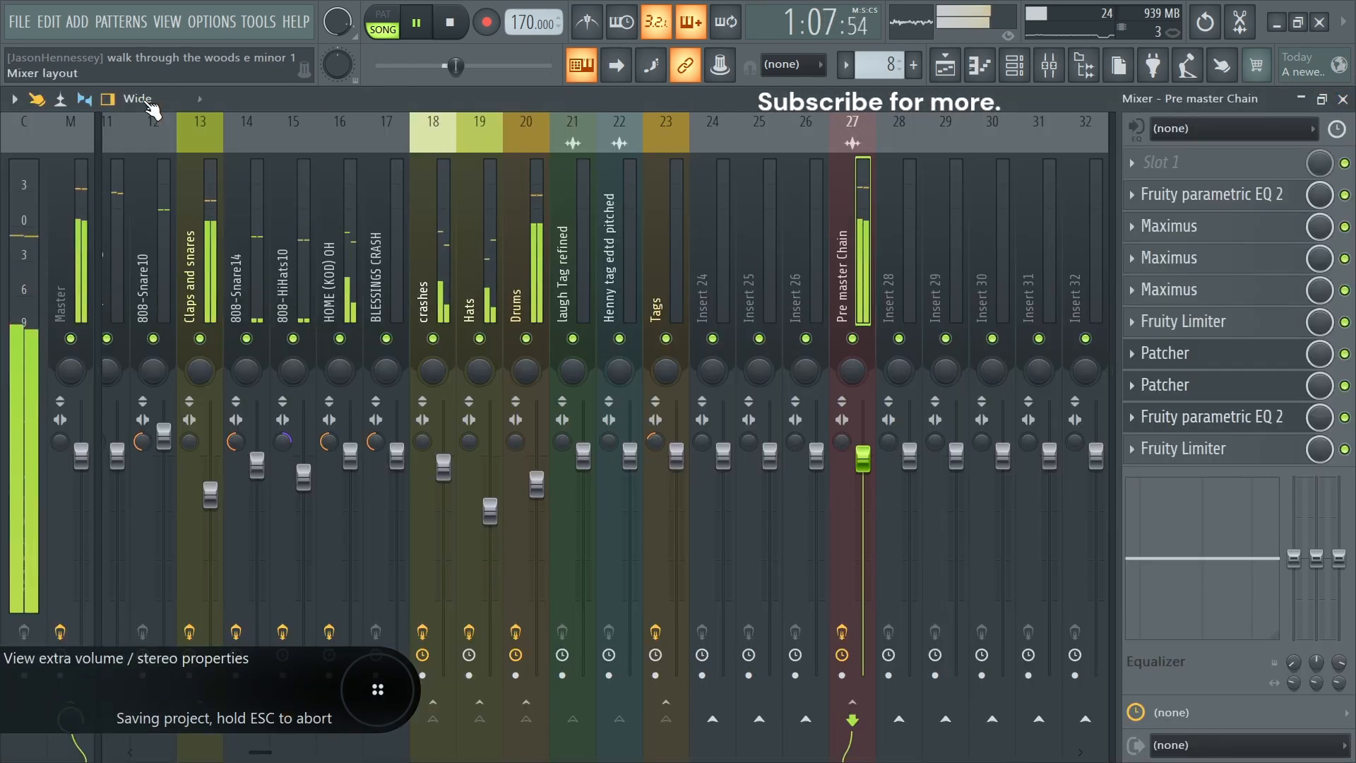
key(space)
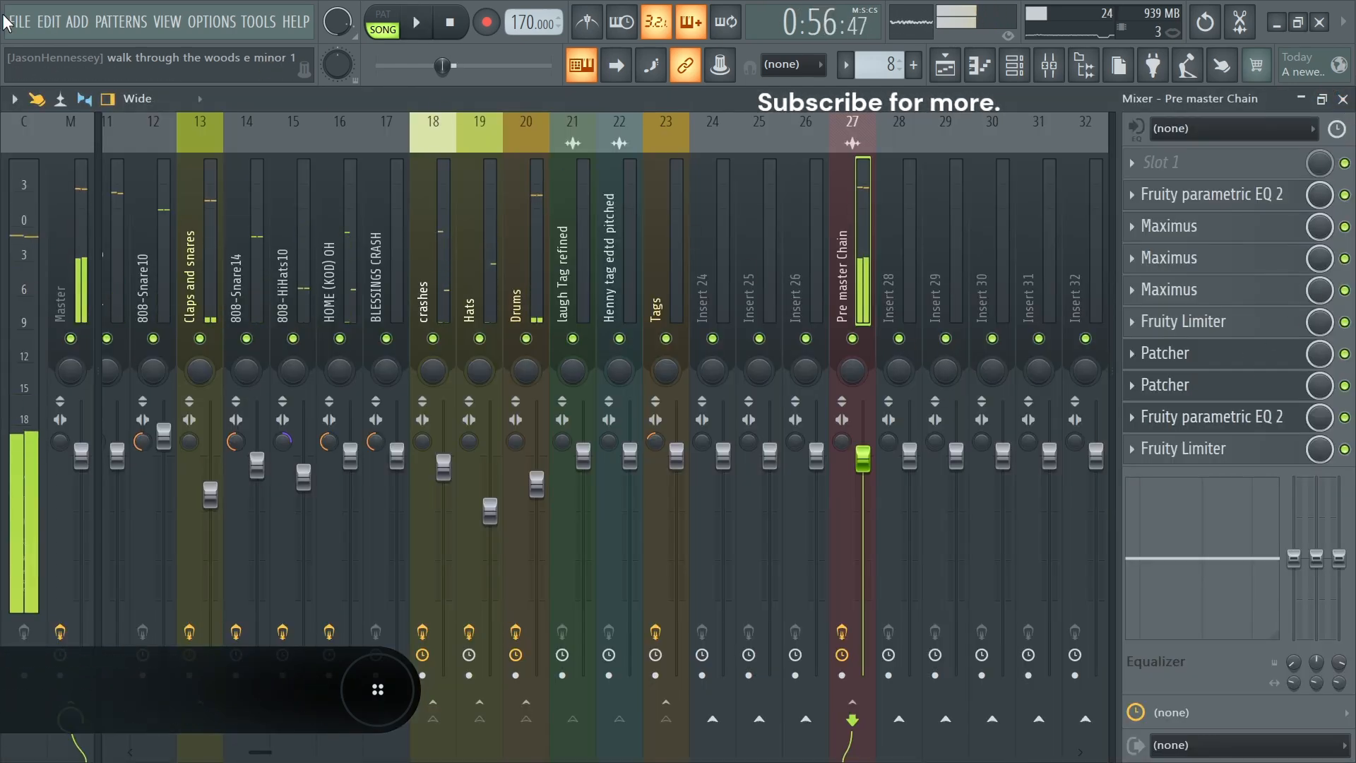
click(20, 22)
click(29, 103)
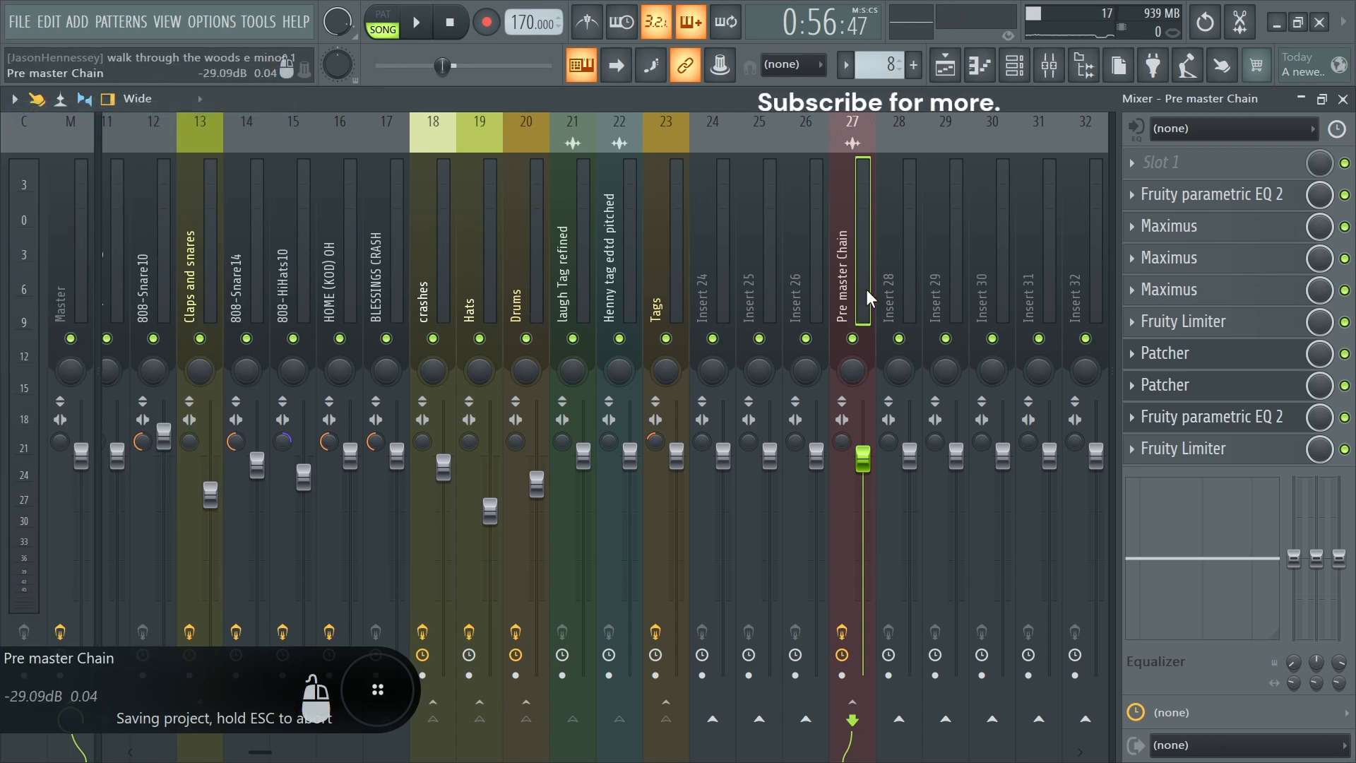
Load the Pre master Chain preset on mixer insert 28 and delete its slot 8 Patcher, slot 9 Fruity parametric EQ 2 and slot 10 Fruity Limiter.
click(898, 720)
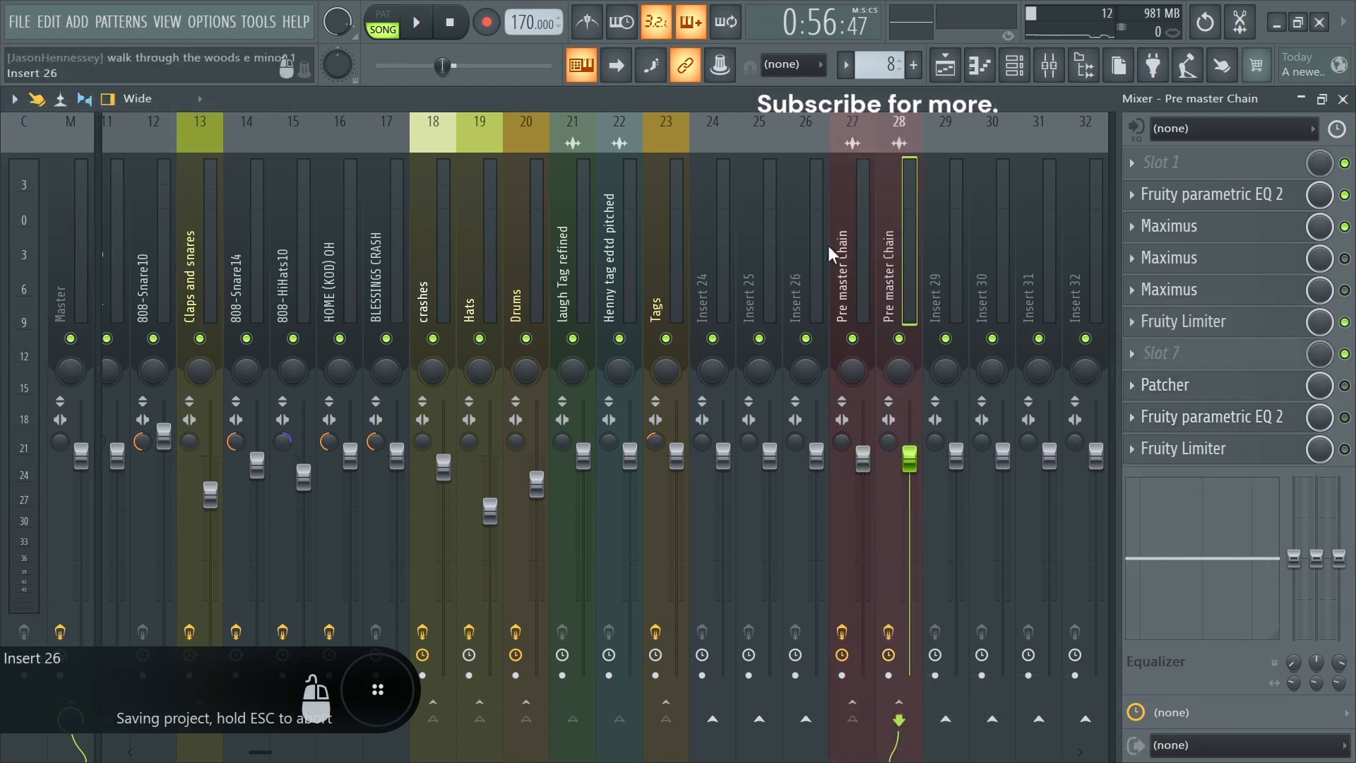
click(915, 424)
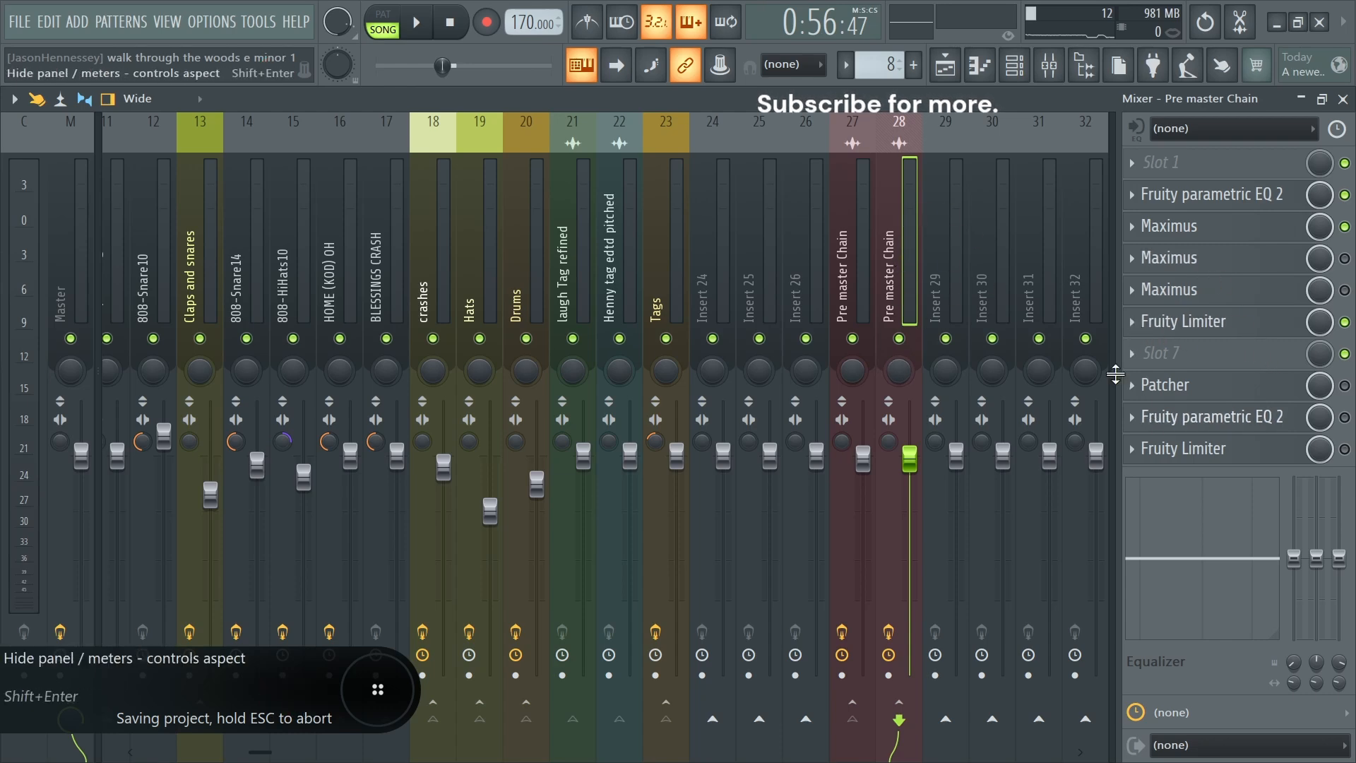
right_click(1152, 387)
click(1158, 325)
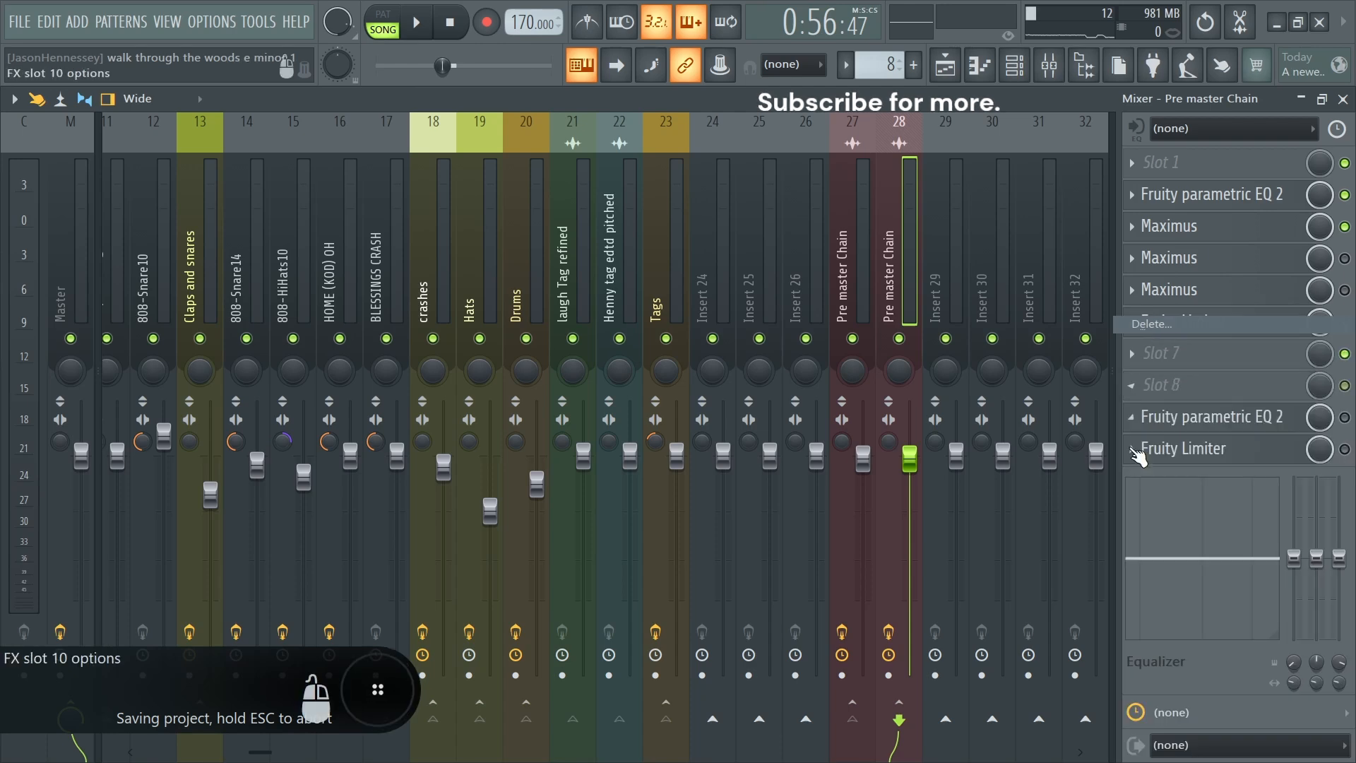
right_click(1141, 449)
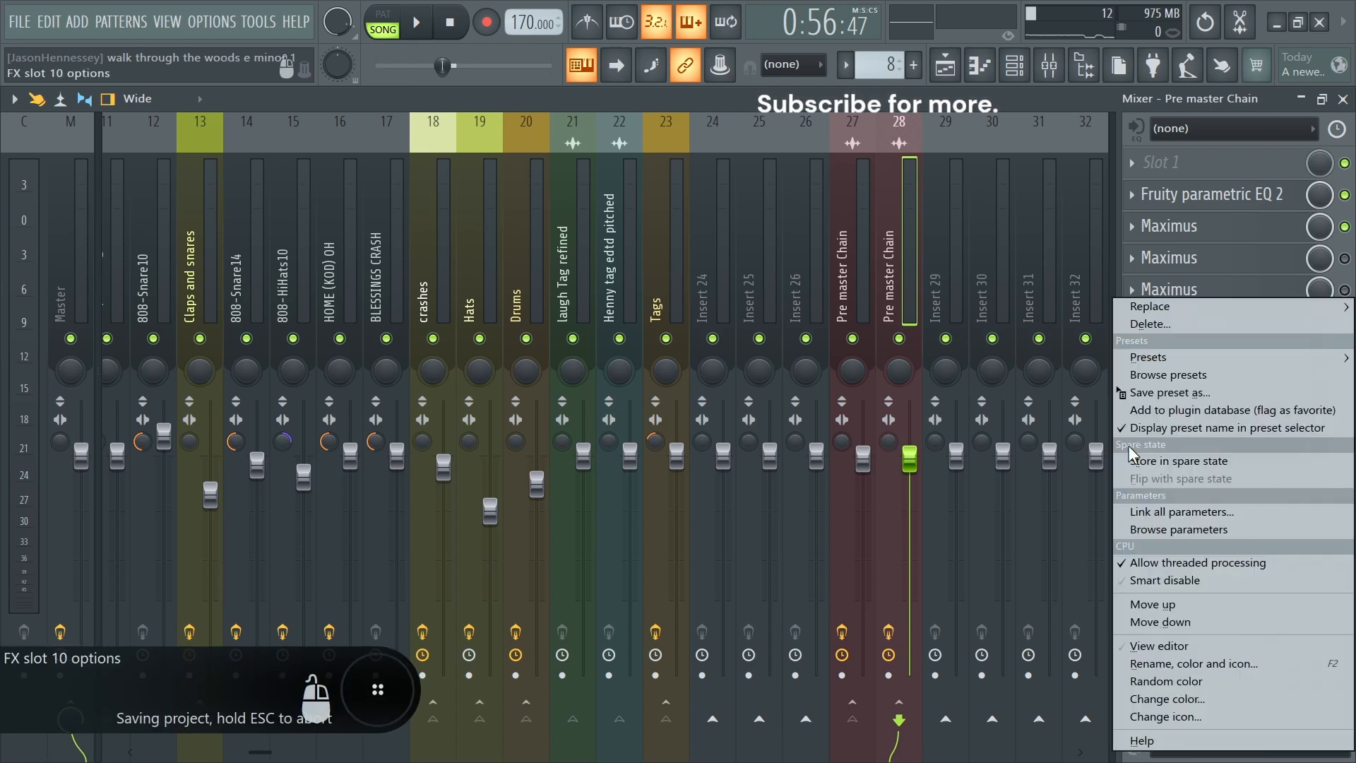
click(1164, 326)
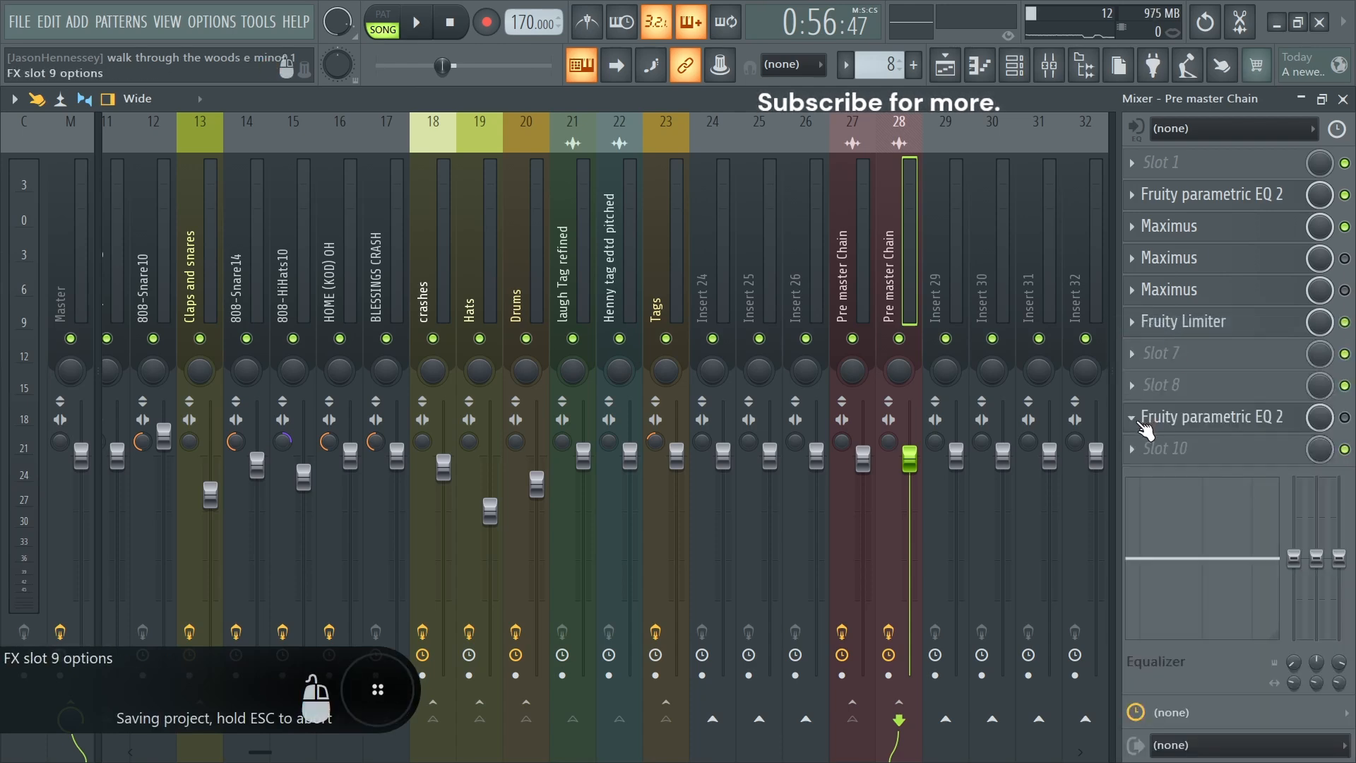
right_click(1145, 429)
click(1180, 318)
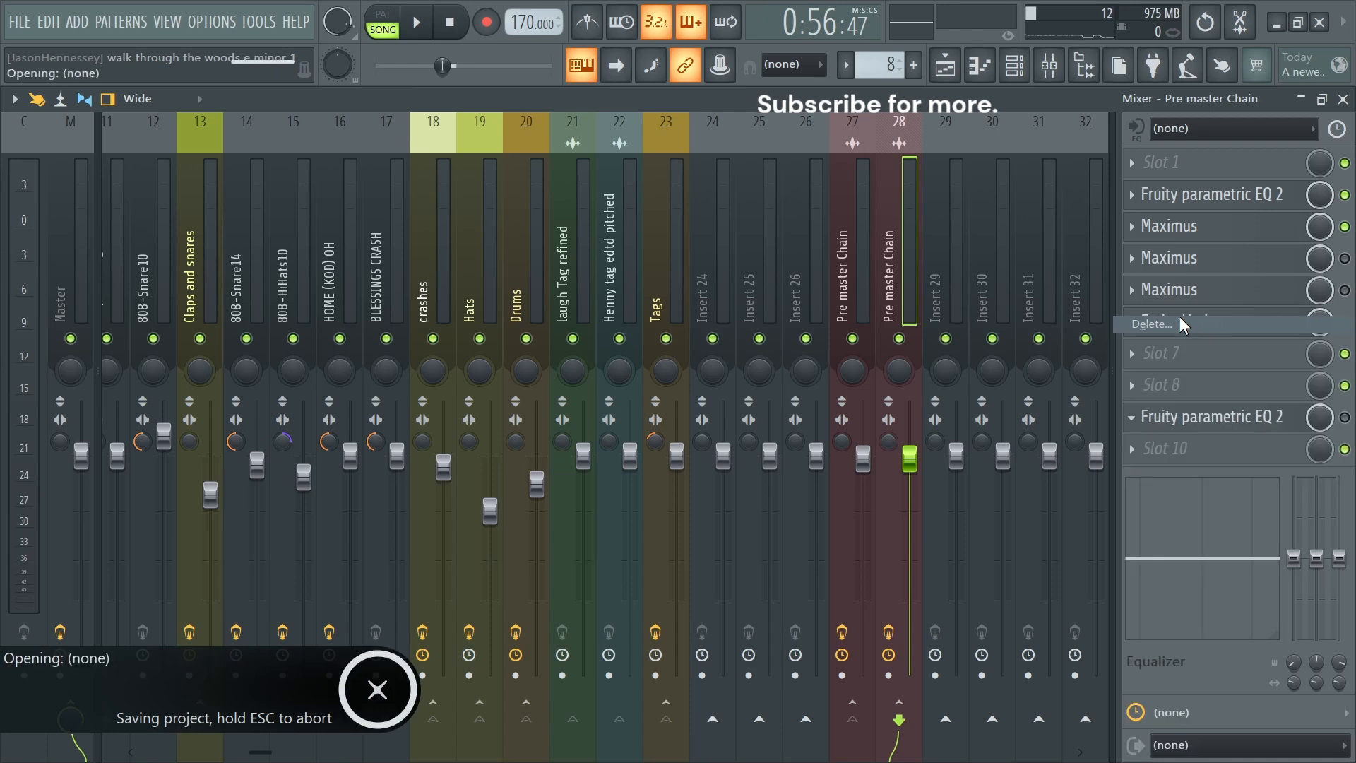
Check the first Maximus on insert 28 in an enlarged window, close it, and reset that mixer track to its default state.
click(1238, 241)
drag(1114, 613, 1114, 759)
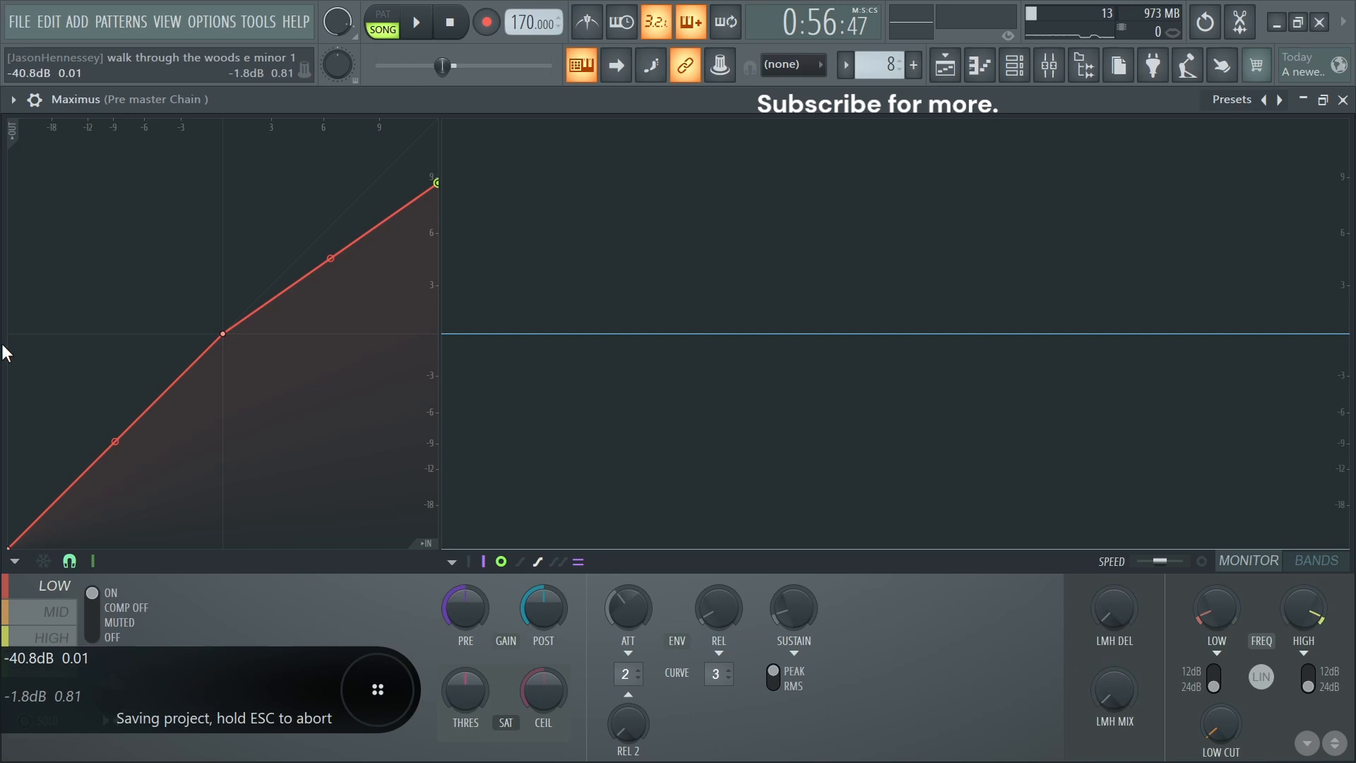
click(1342, 101)
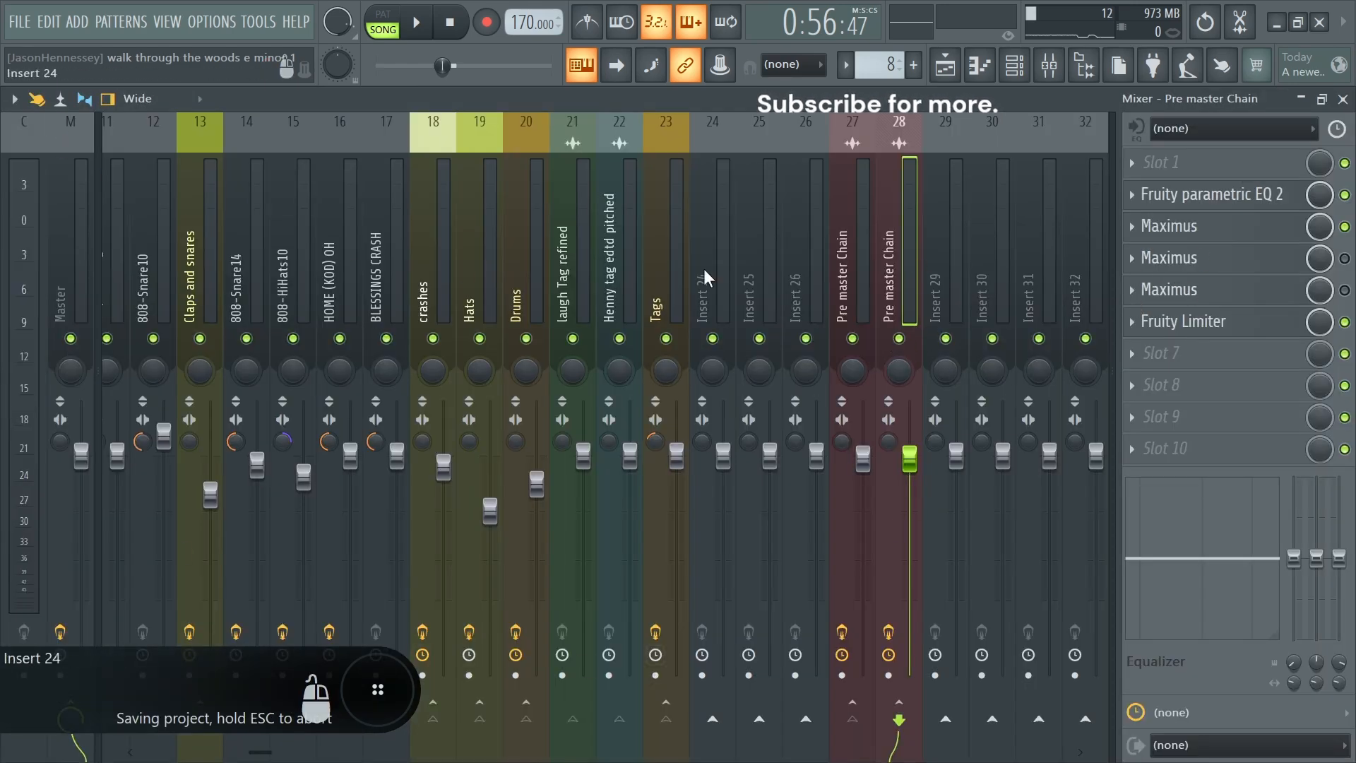
right_click(918, 271)
mouse_move(1007, 247)
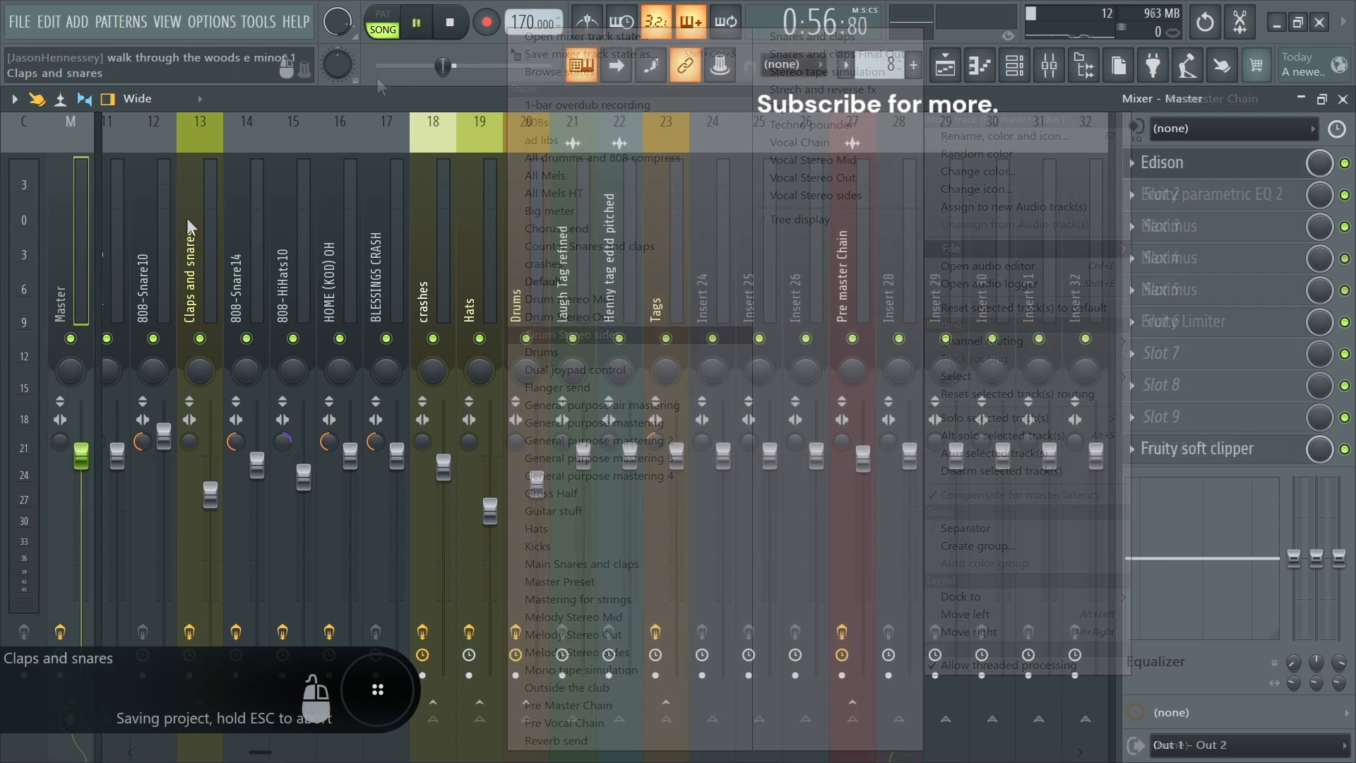
Load the Master Chain preset on the master track and nudge band 2 of its first Fruity parametric EQ 2 around 2.4 kHz.
key(space)
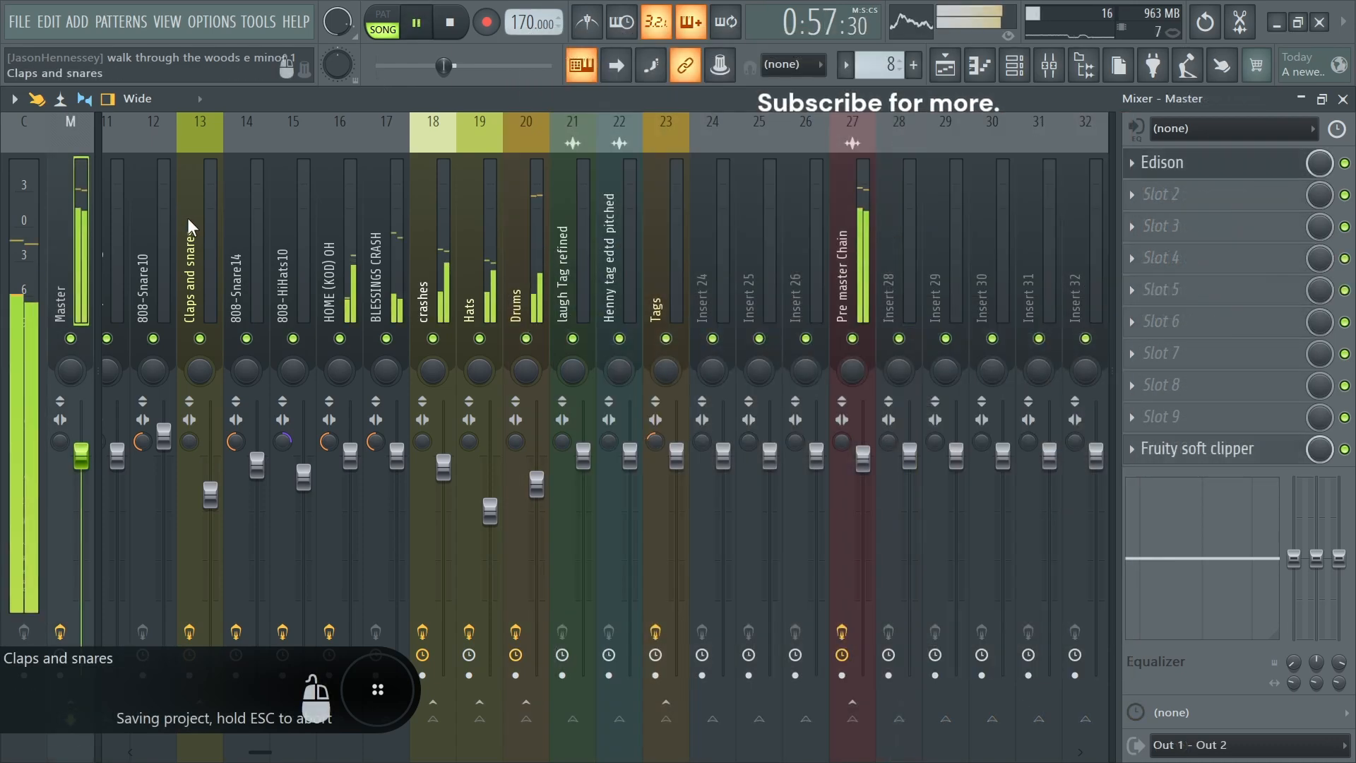
right_click(75, 239)
click(400, 583)
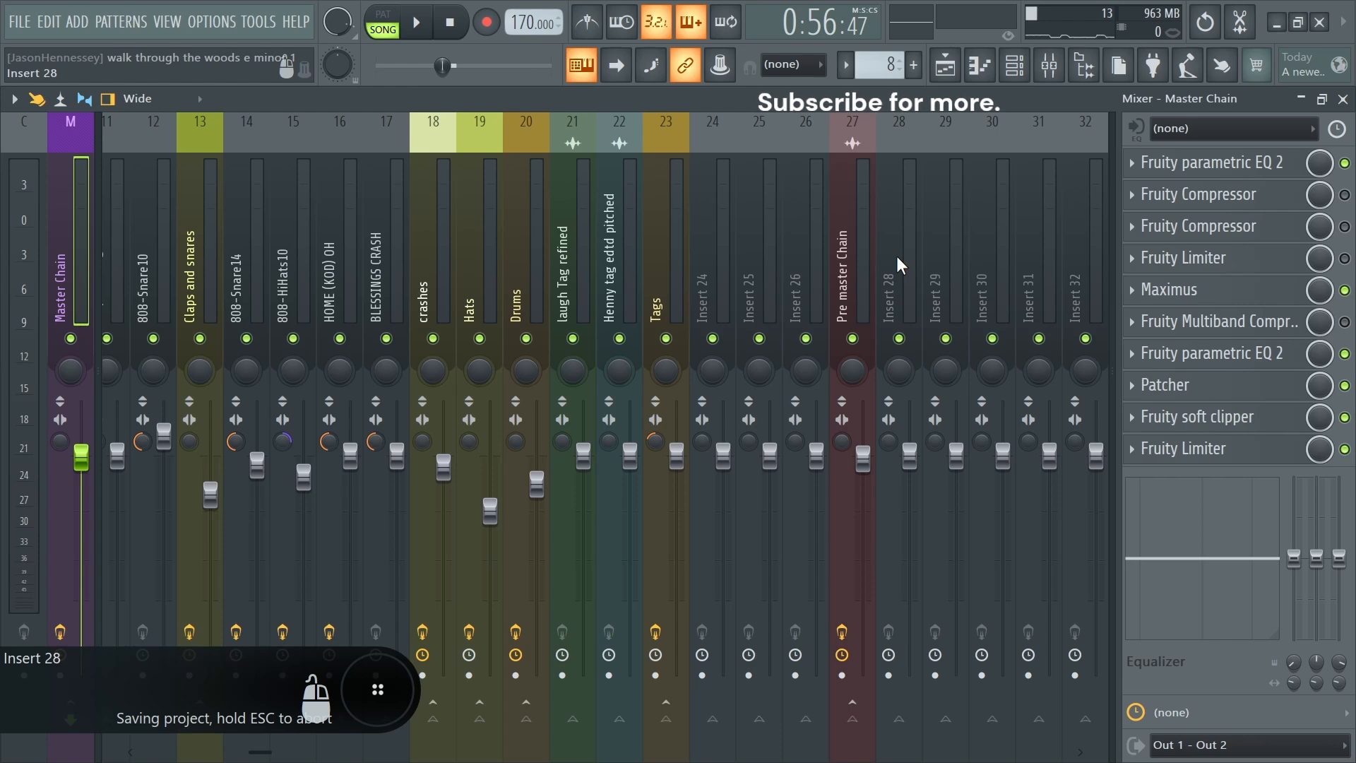
click(1269, 169)
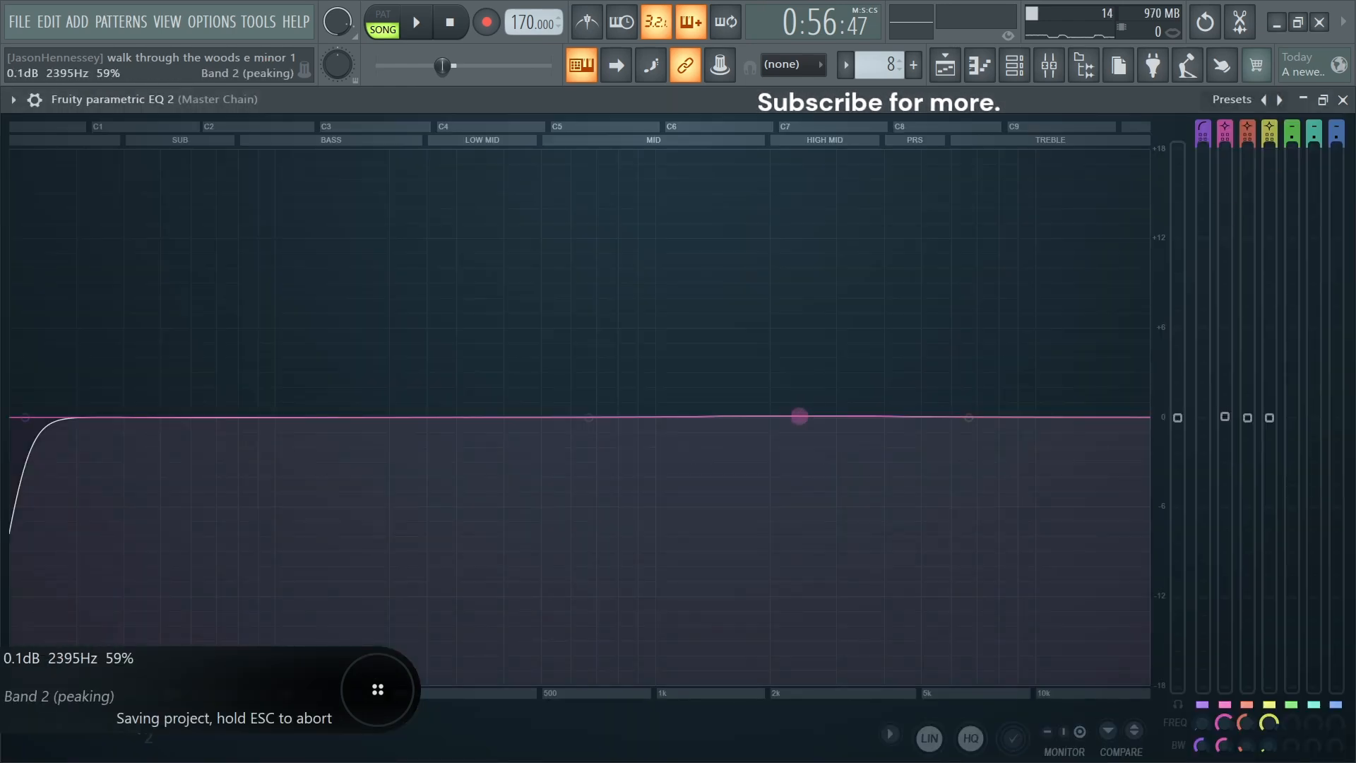
drag(799, 417, 801, 416)
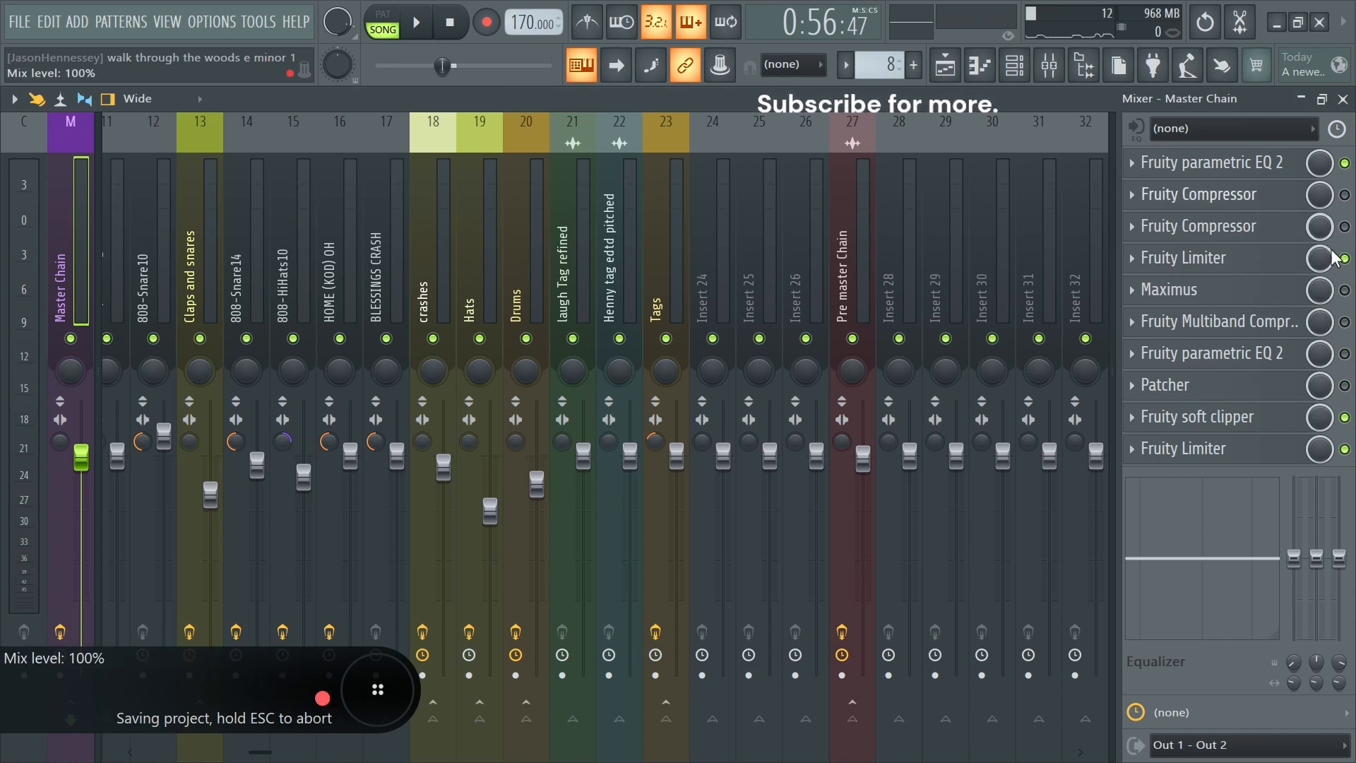
Adjust the soft saturation of the upper Fruity Limiter on the Master Chain and reposition its window over the mixer.
click(1211, 259)
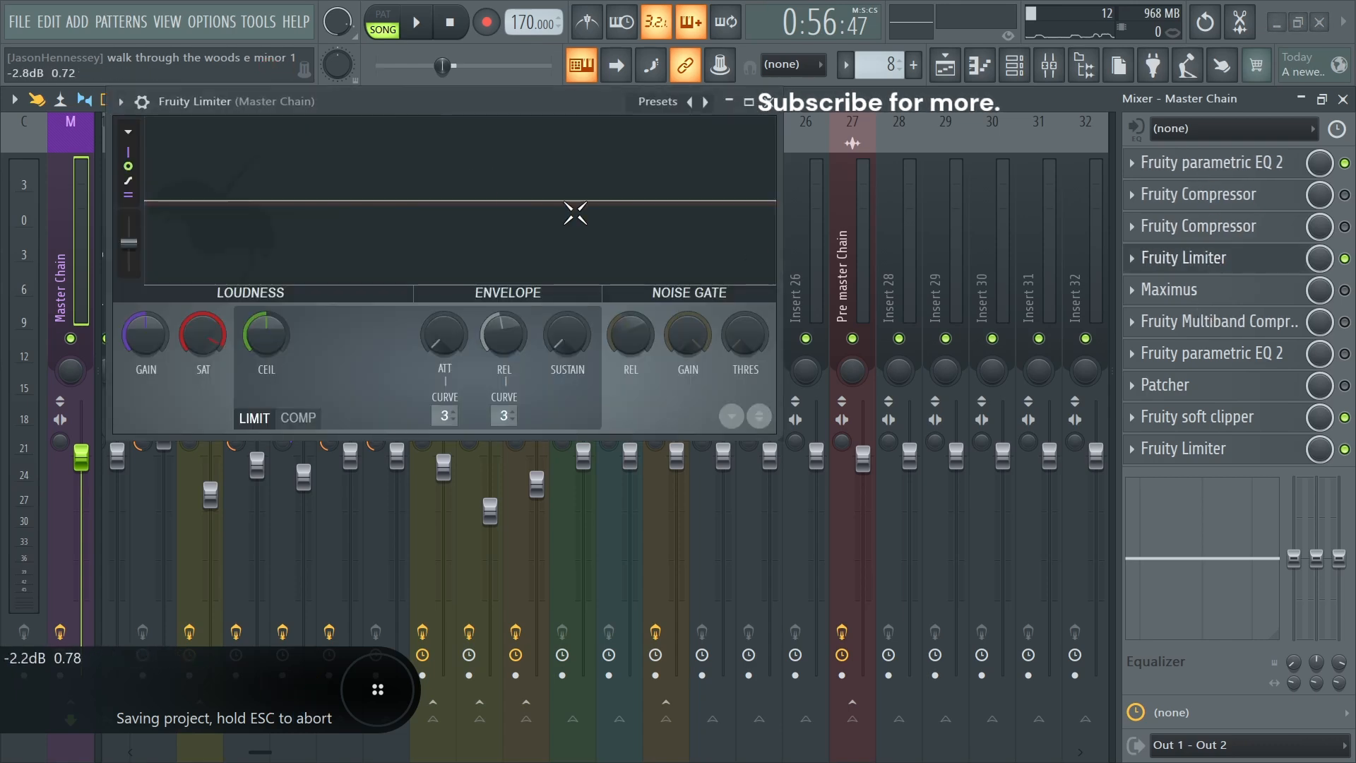
drag(211, 339, 211, 283)
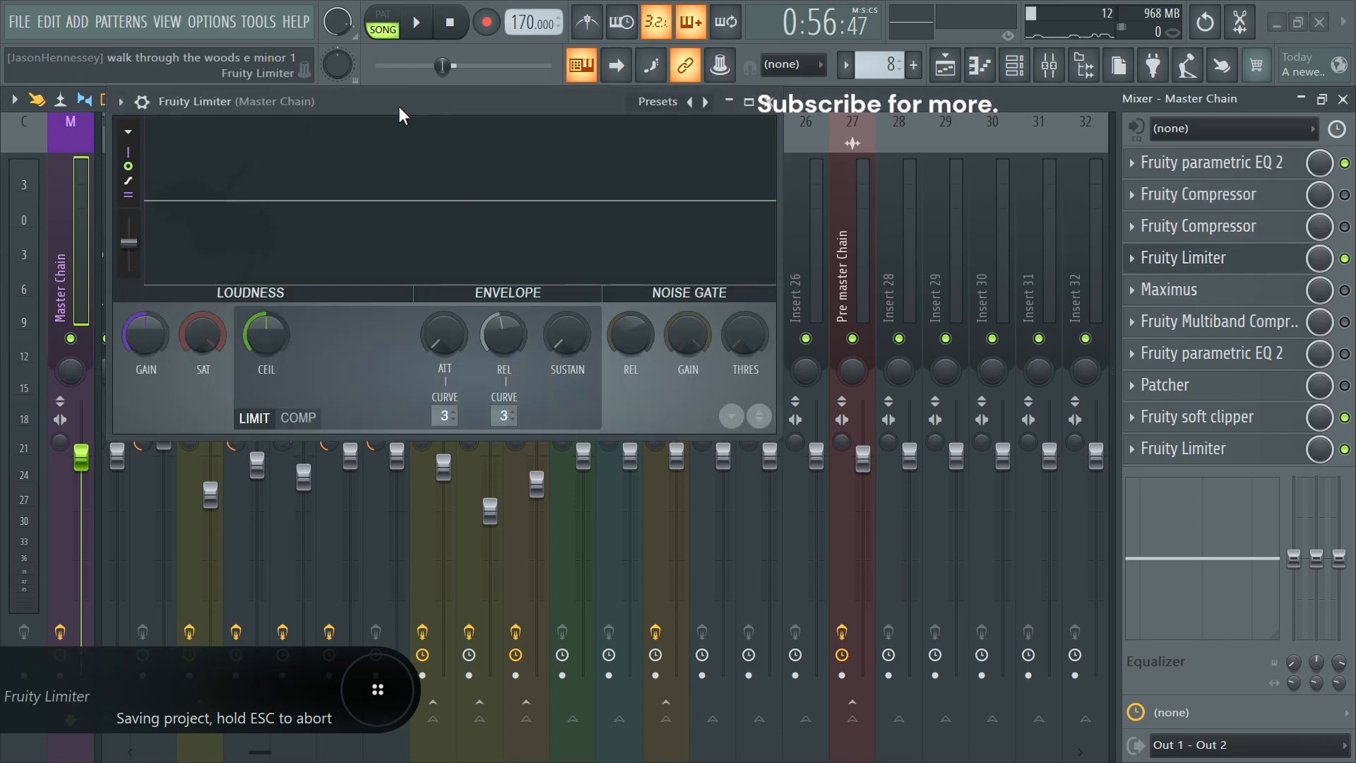
drag(399, 110, 362, 173)
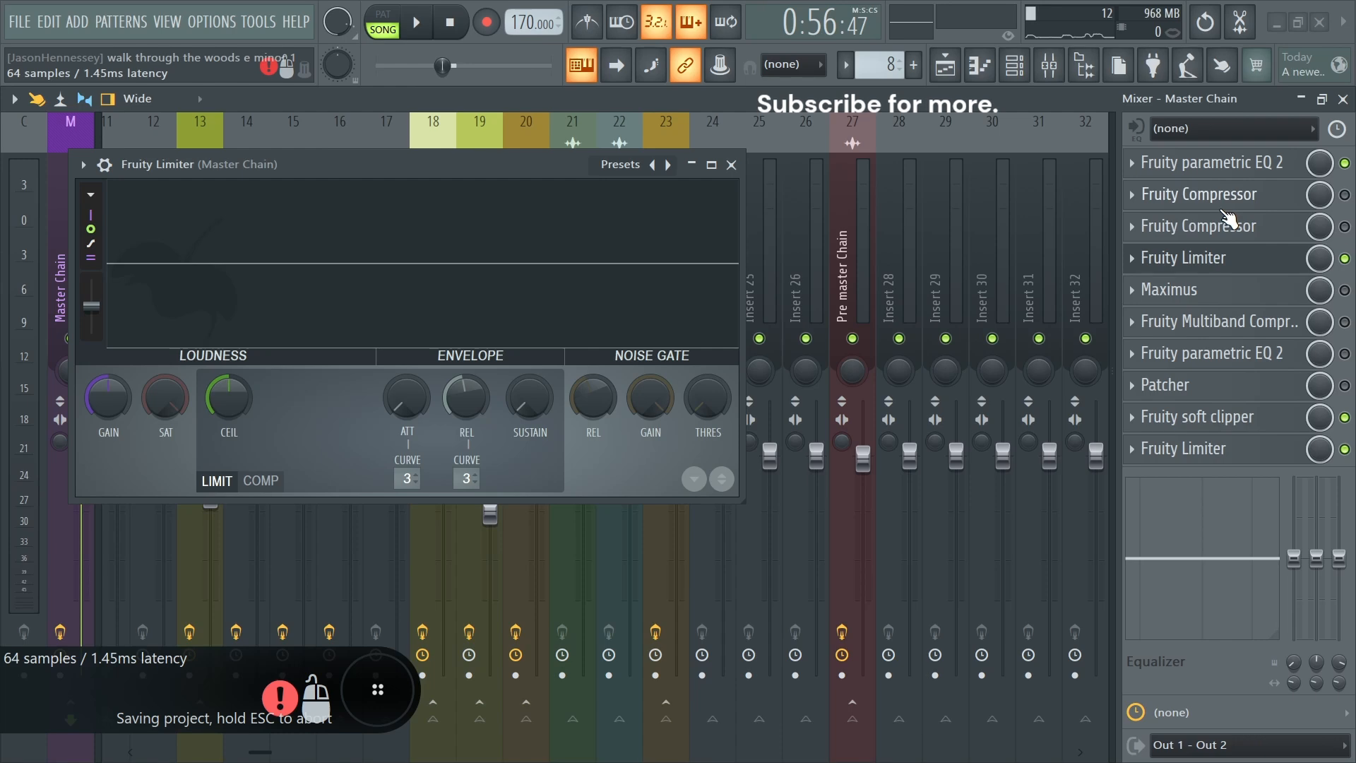
Compare the beat with the Master Chain's first Fruity Compressor off and on, leaving the compressor enabled.
click(1302, 192)
click(1344, 196)
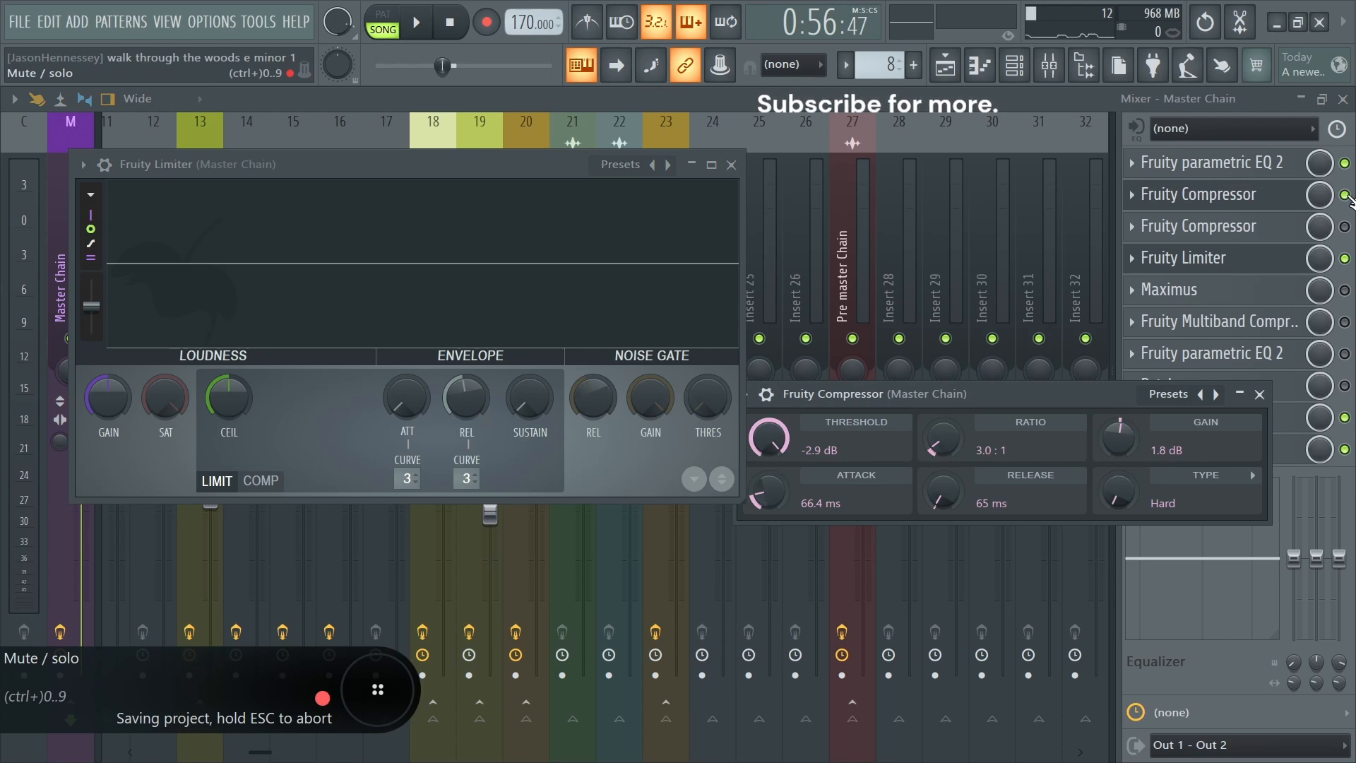
click(1345, 196)
key(space)
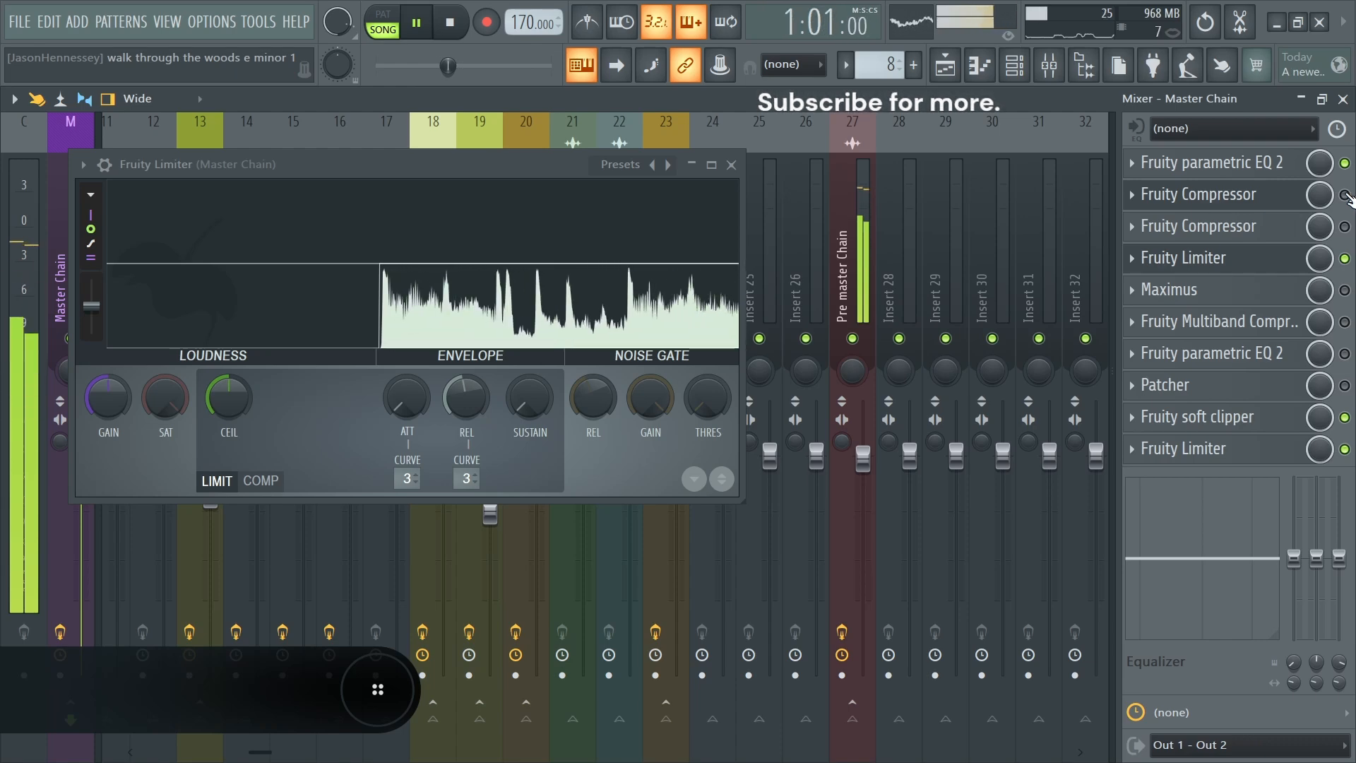
click(1345, 196)
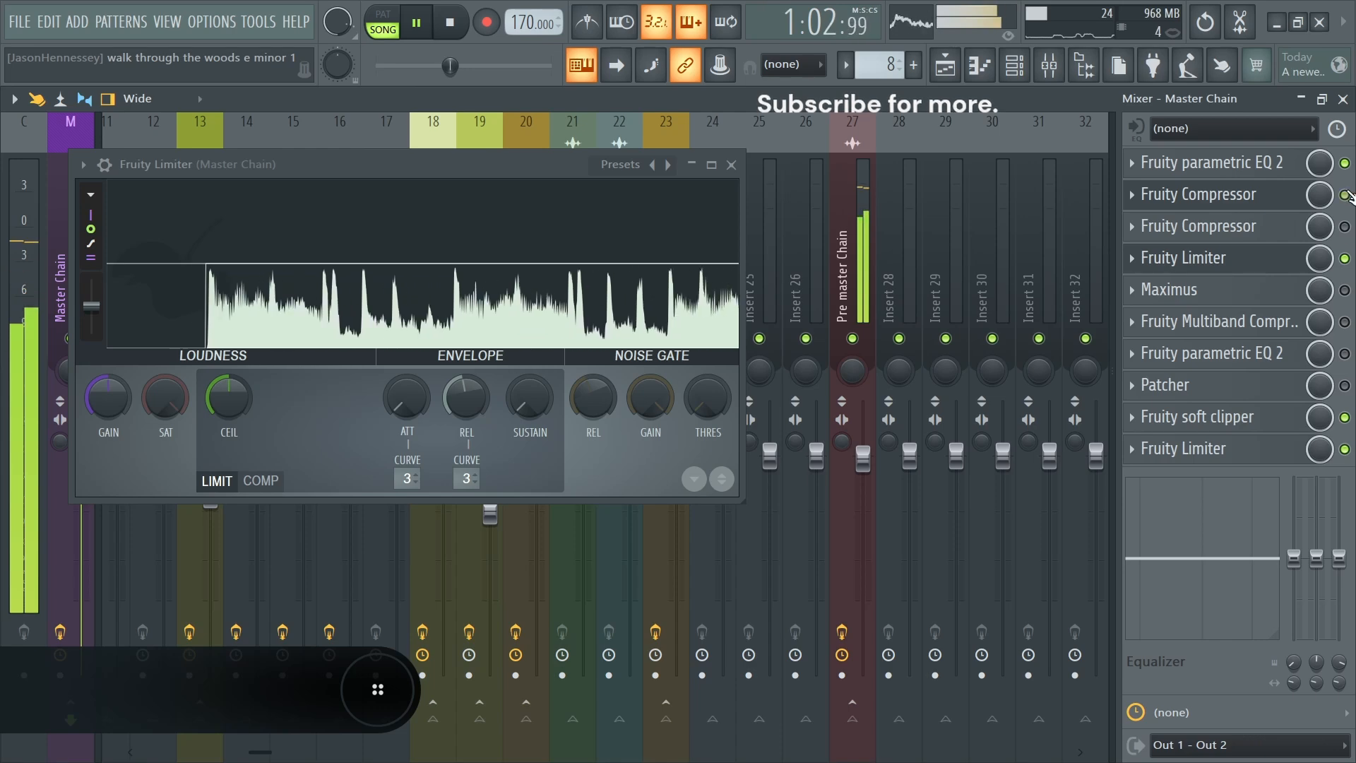
Open the first Fruity Compressor beside the limiter and audition the beat through both.
click(1240, 197)
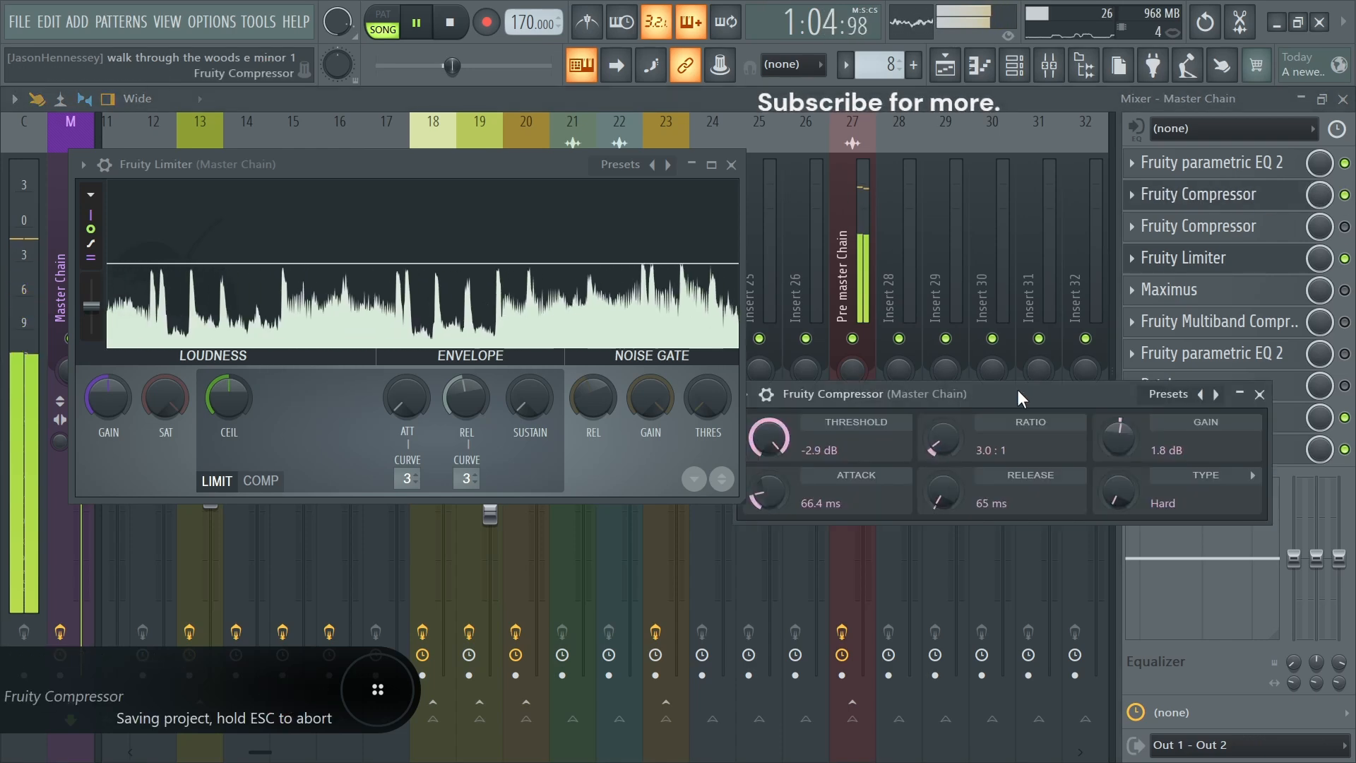
drag(1017, 388, 1012, 374)
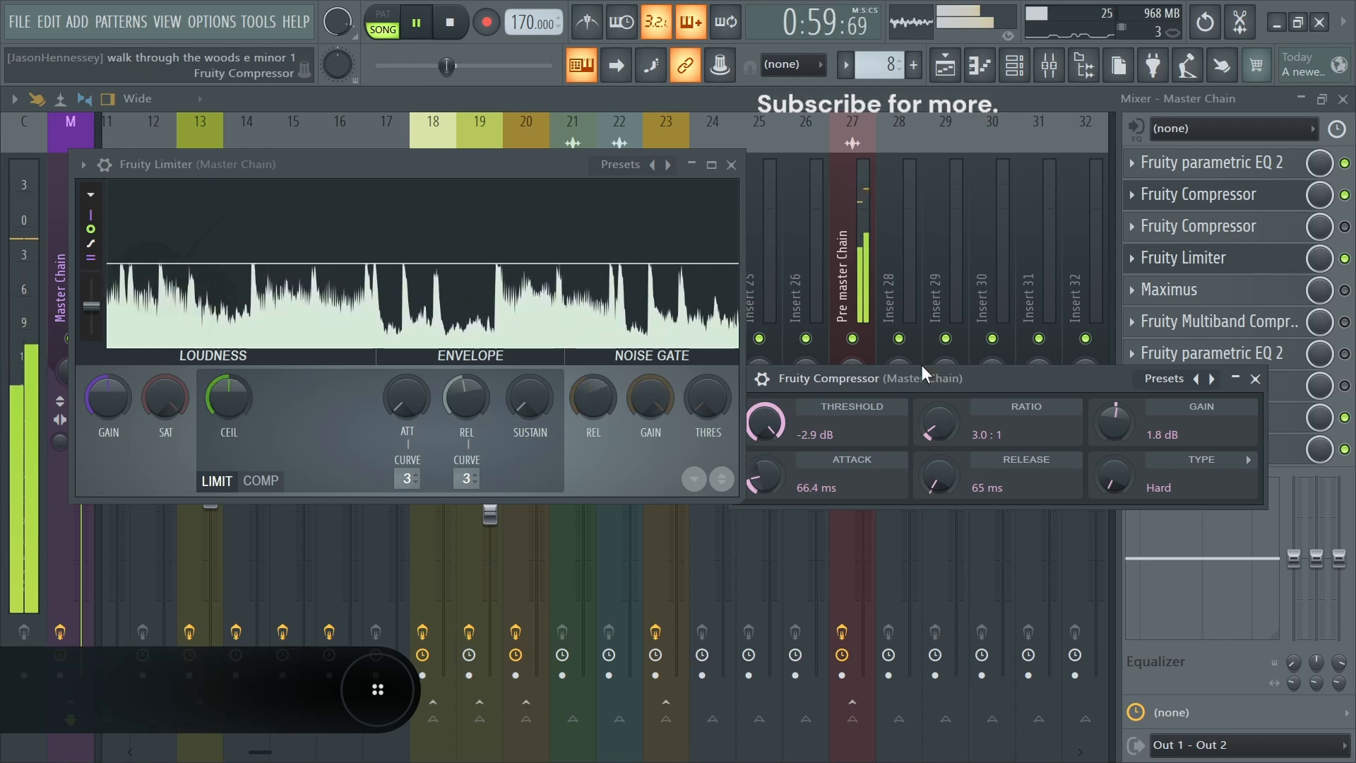
key(space)
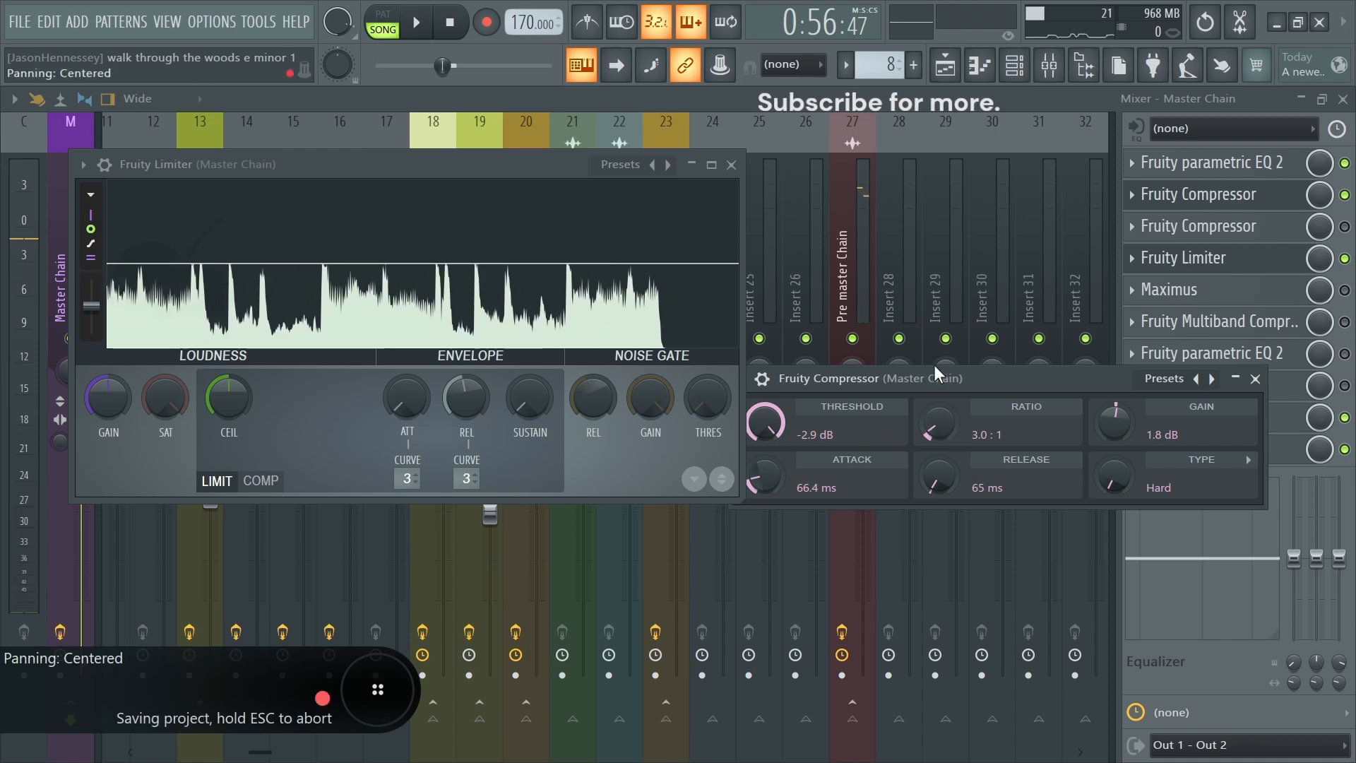
drag(973, 370, 1031, 310)
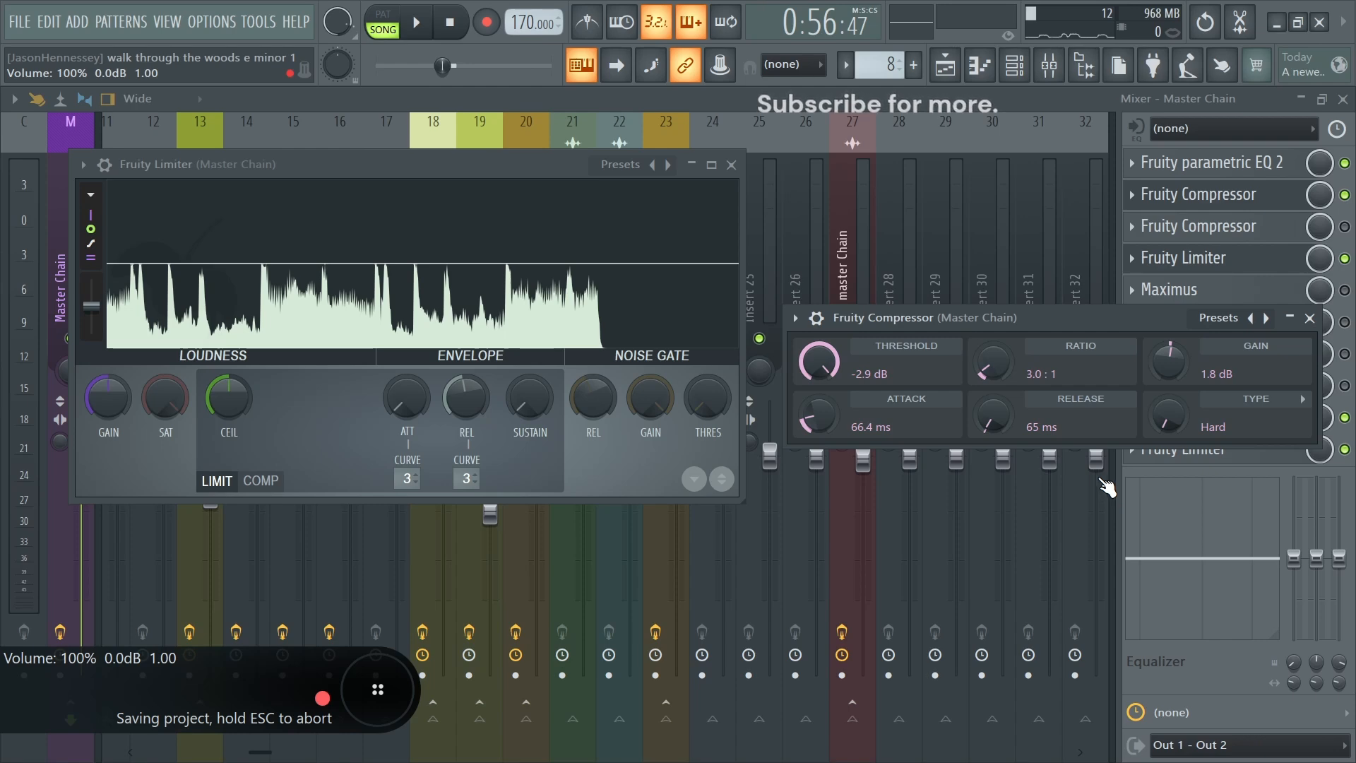
Save the project and, during playback, set the compressor's attack to 72.1 ms, ratio to 3.1:1 and release to 22 ms.
key(space)
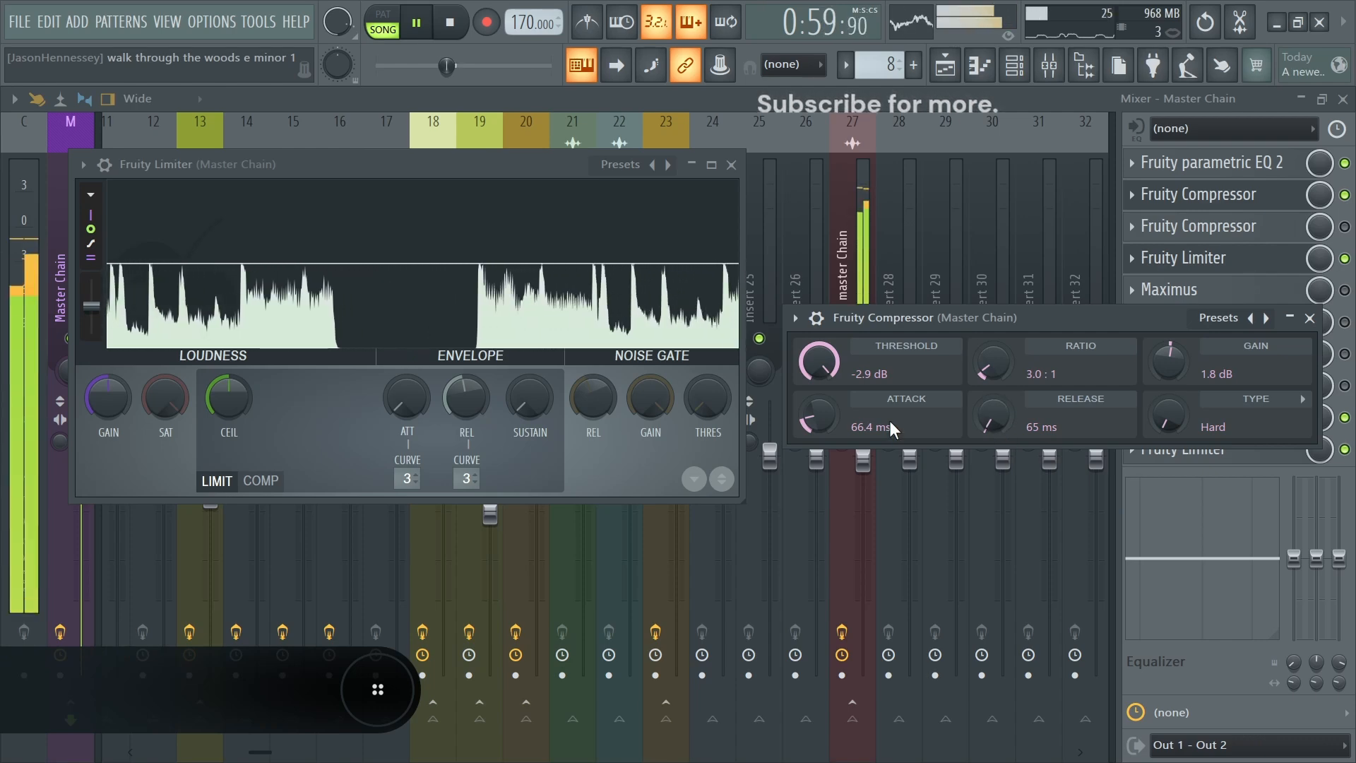
key(ctrl+s)
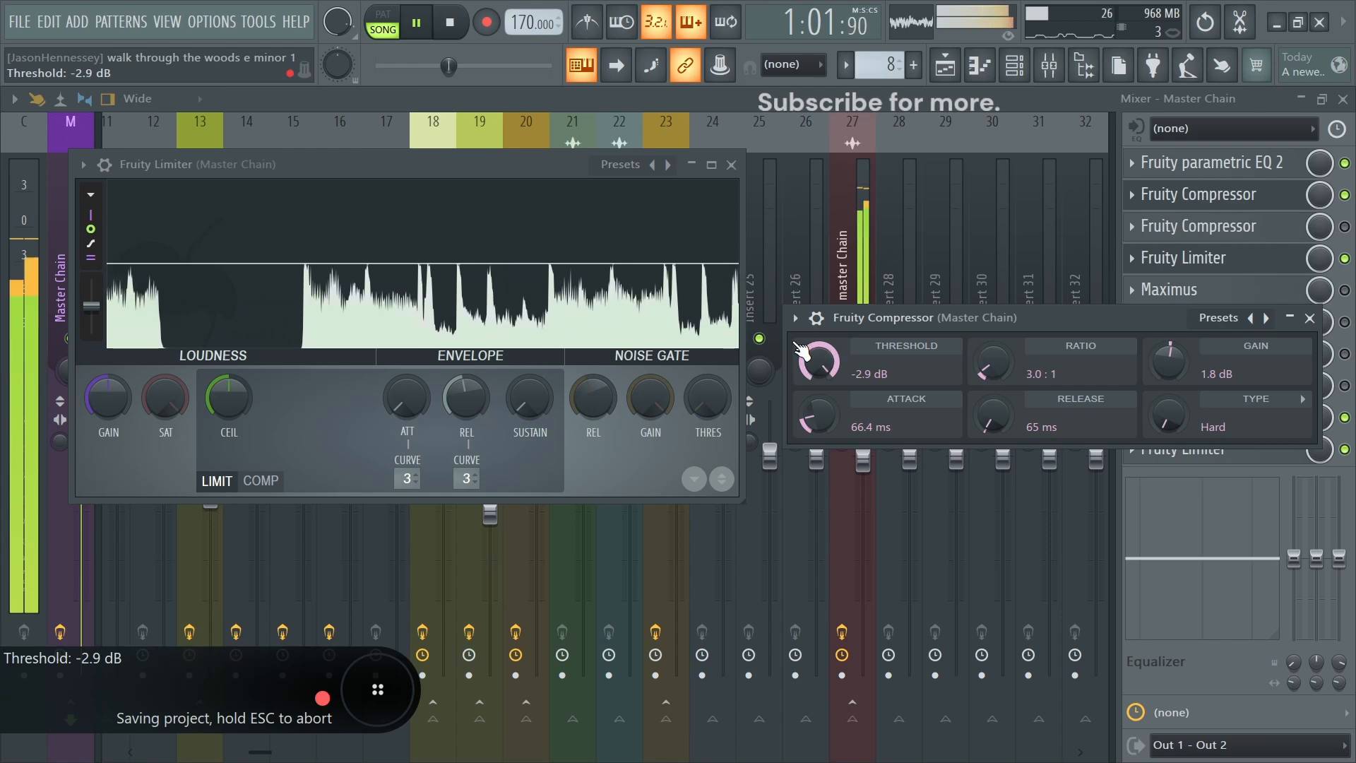
scroll(811, 418, up, 3)
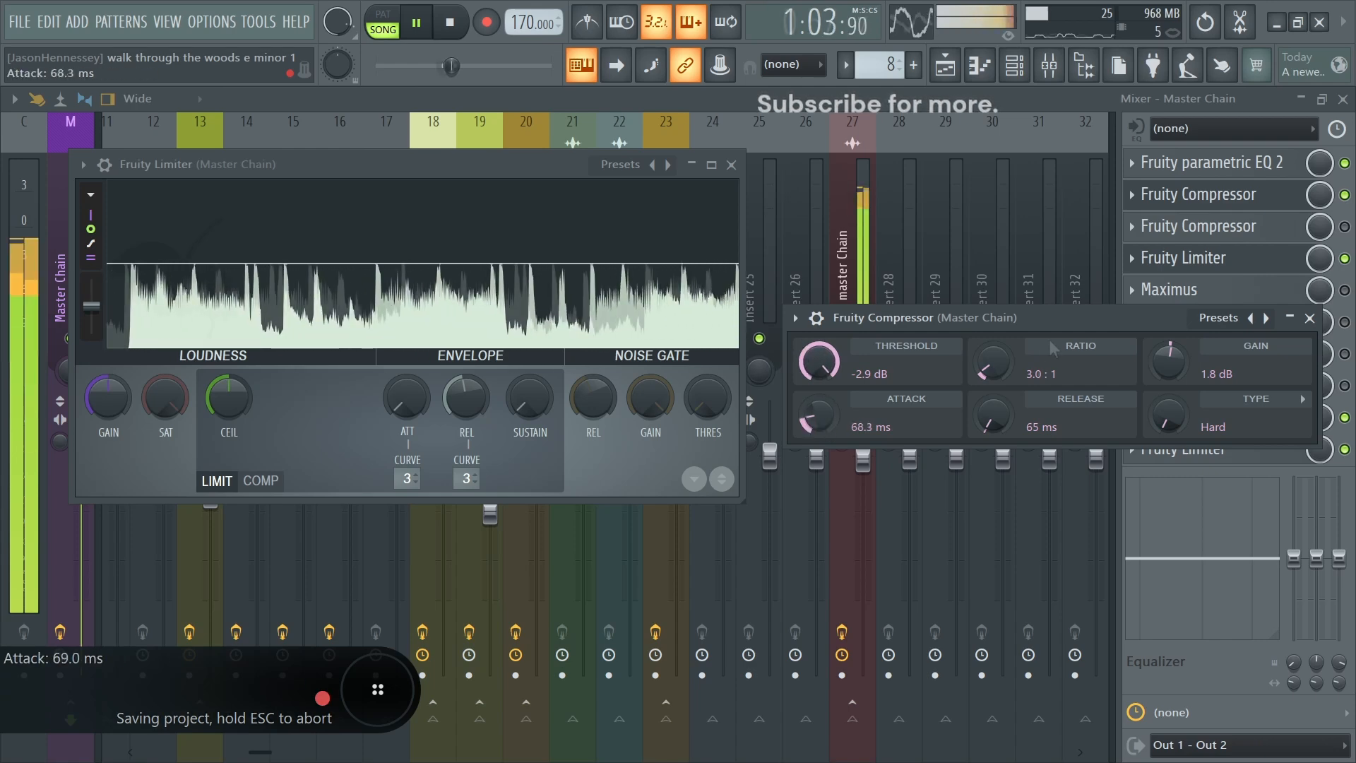
key(space)
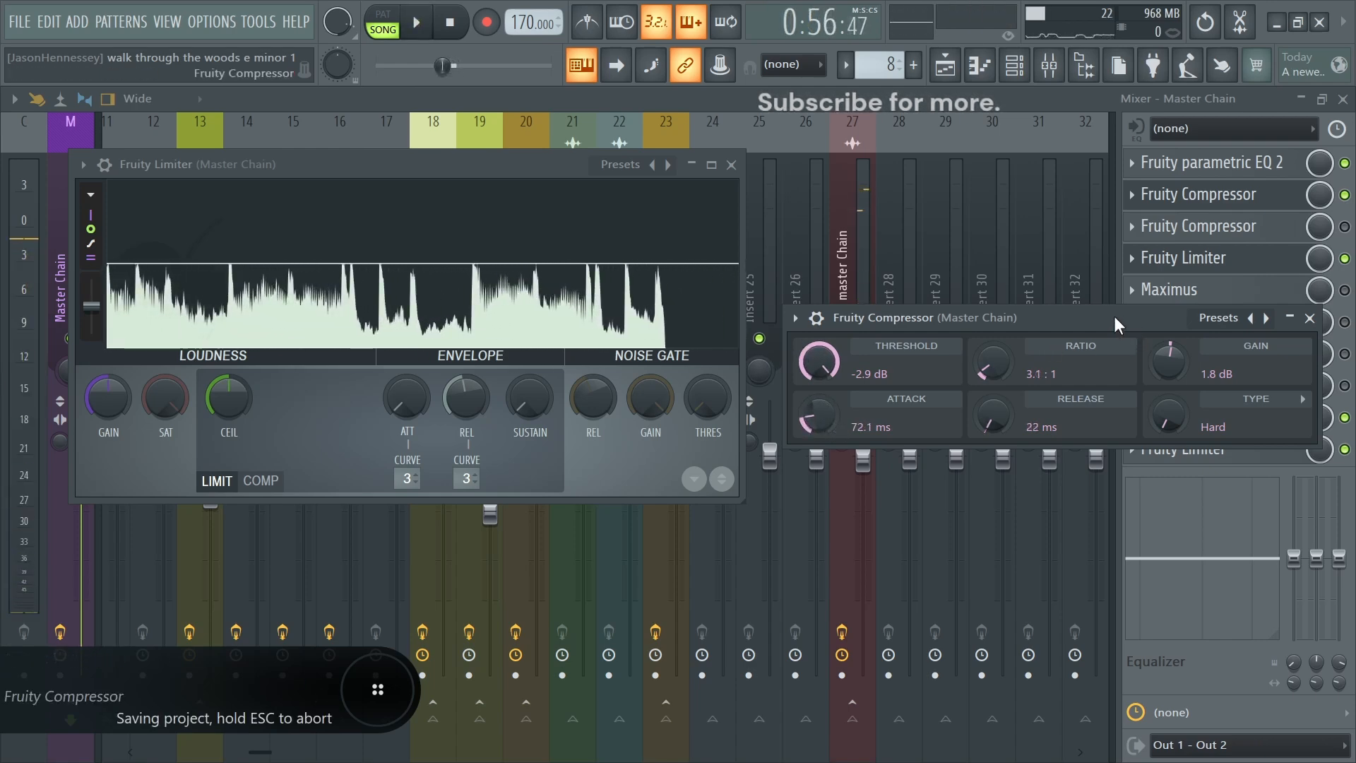
Move the compressor window clear of the Pre master Chain meter and listen to the beat with the new compression.
drag(1113, 316, 1077, 401)
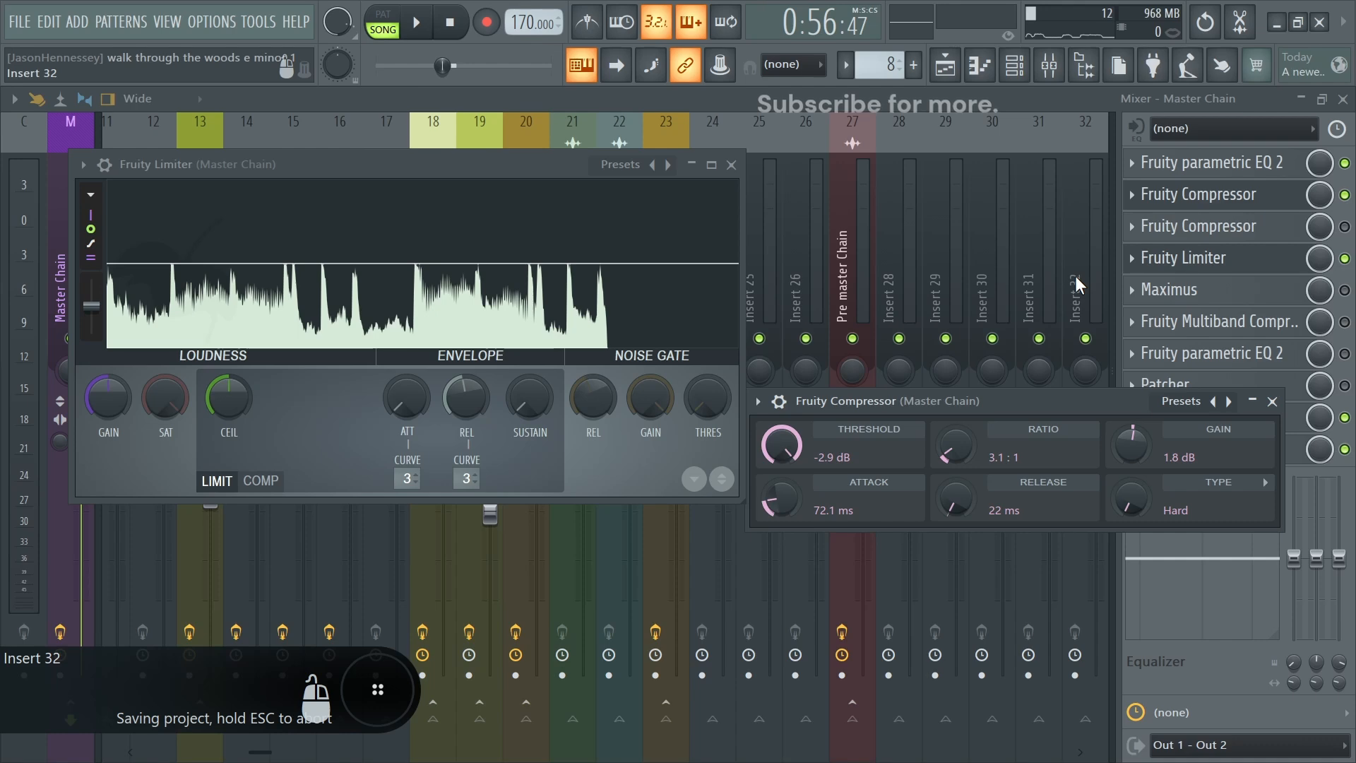
key(space)
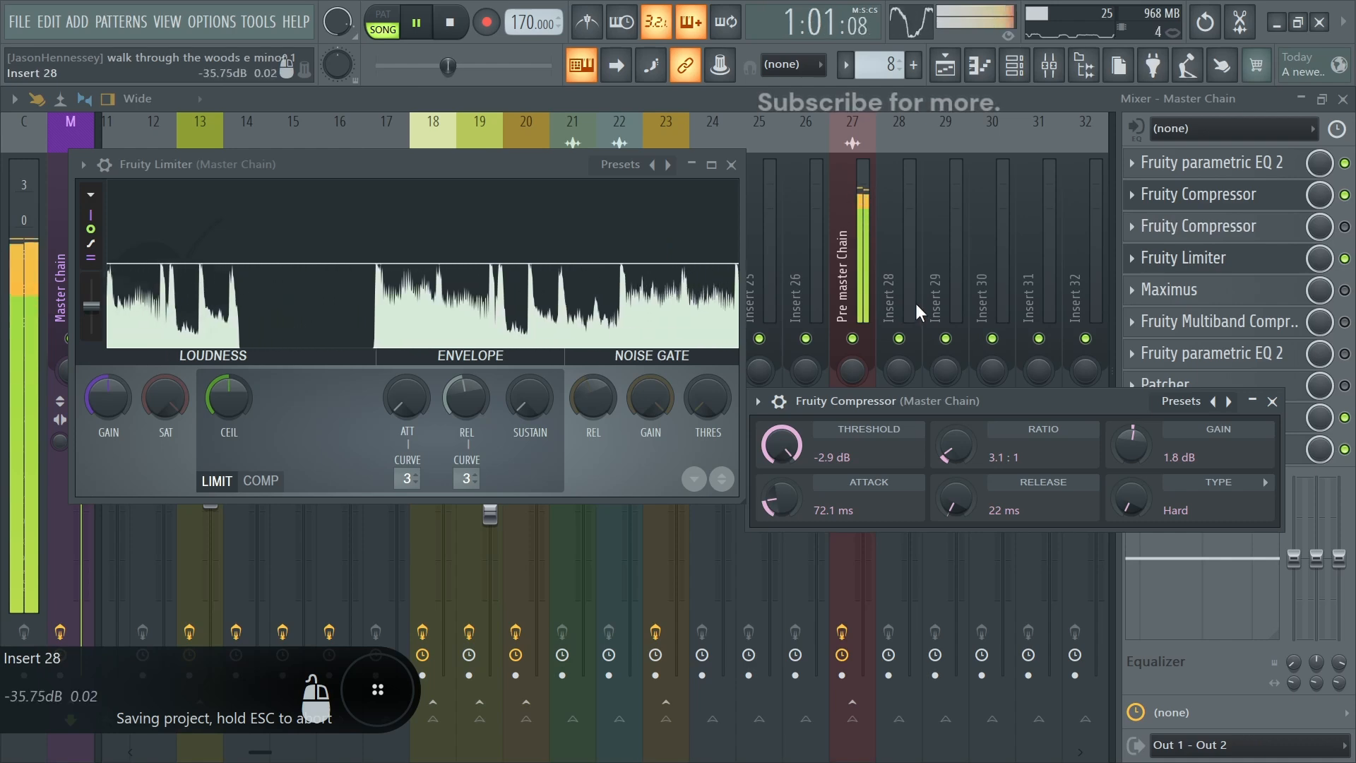
key(space)
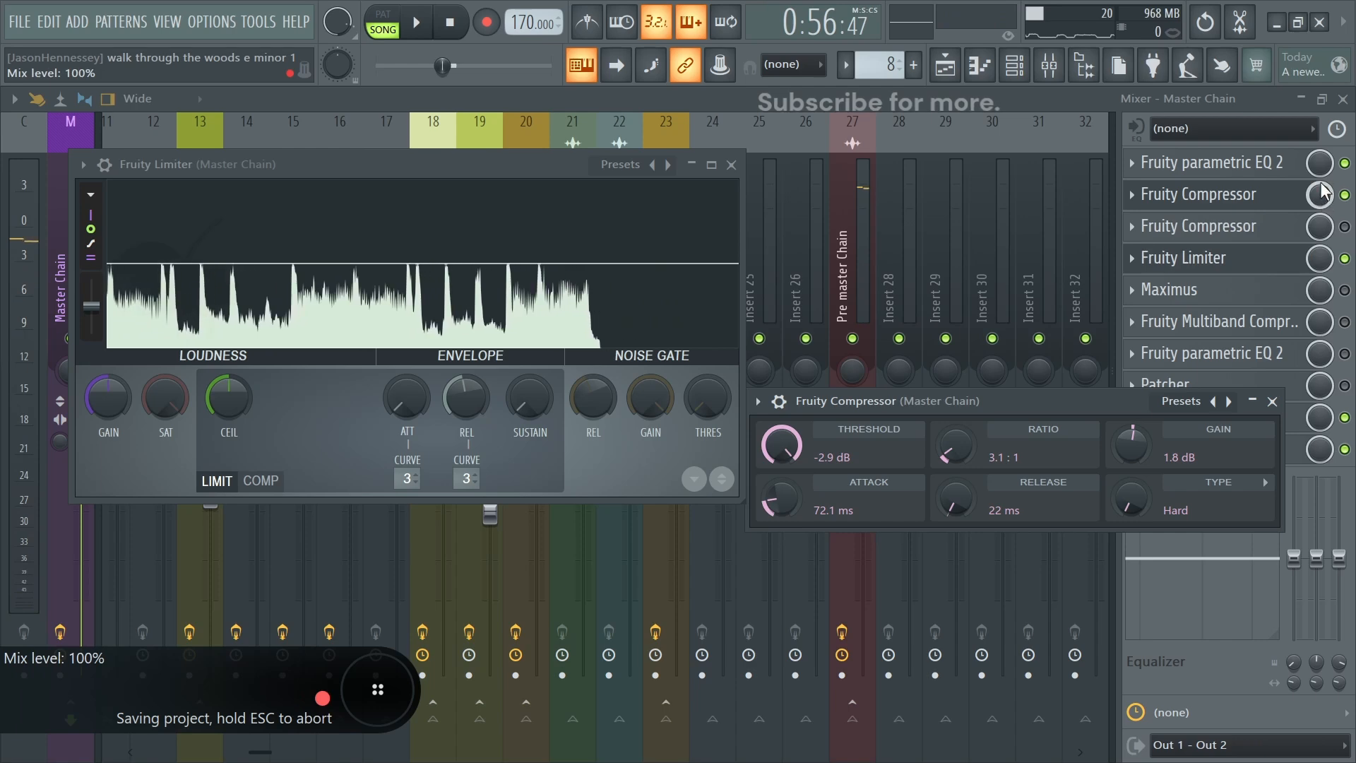
Close the first Fruity Compressor, slightly reduce its mix level in the Master Chain and save the project.
key(Escape)
key(space)
drag(1319, 195, 1319, 196)
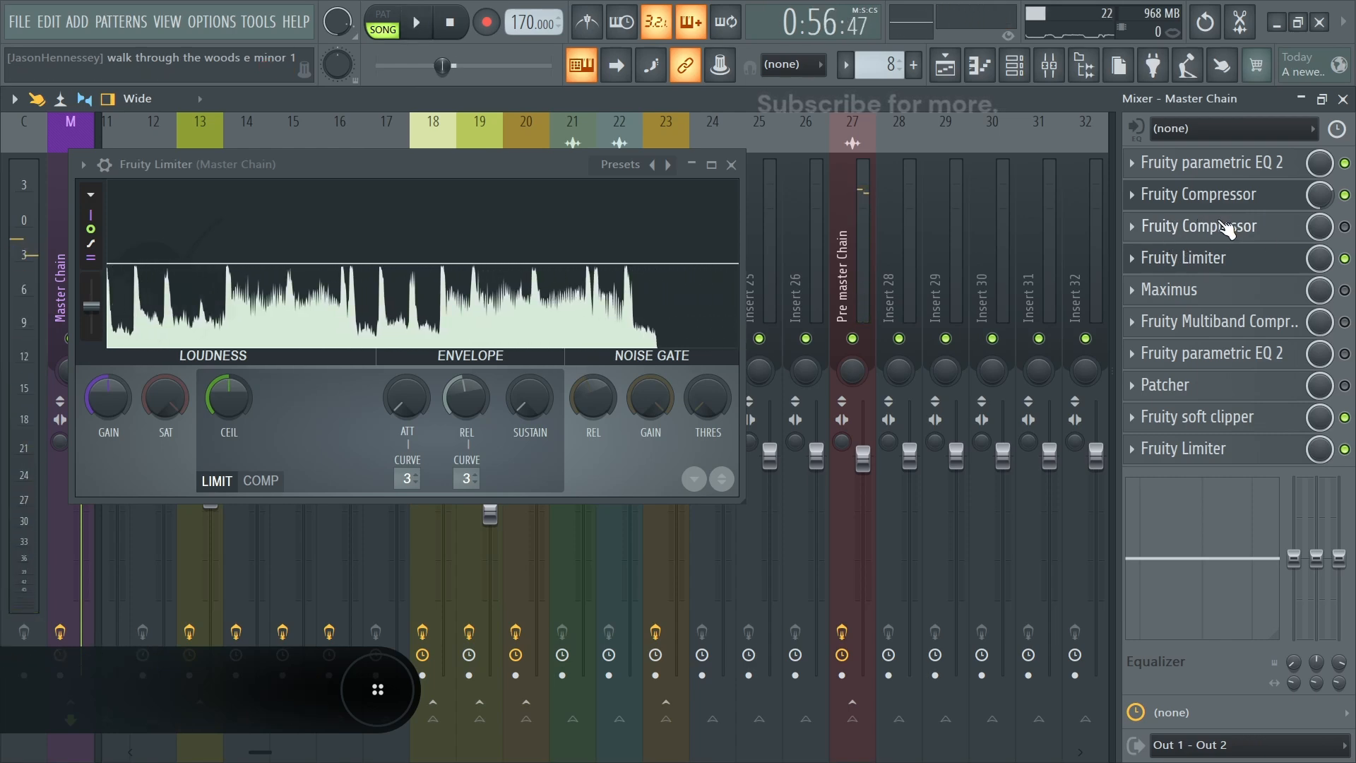
key(ctrl+s)
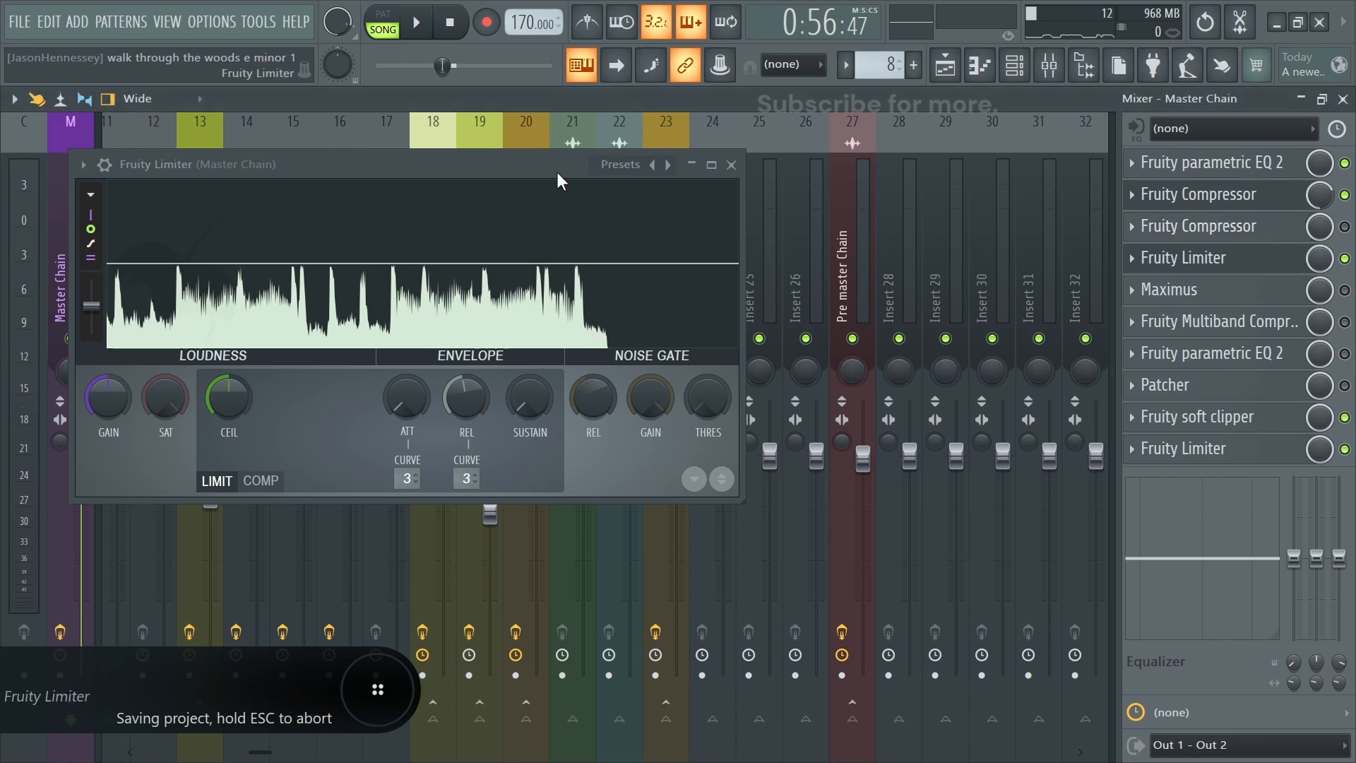
Open the second Fruity Compressor beside the limiter and set its ratio to 3.1:1 and release to 107 ms.
drag(557, 181, 536, 361)
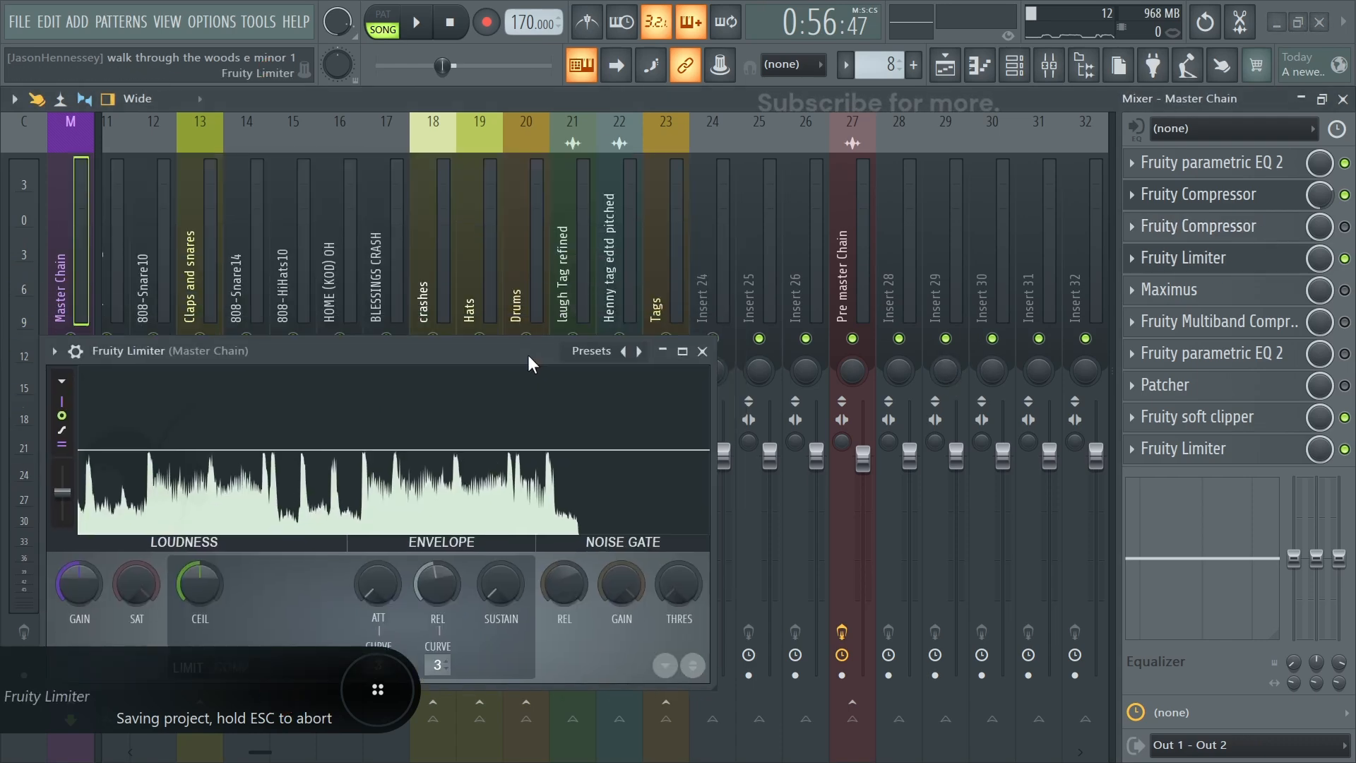
click(1257, 230)
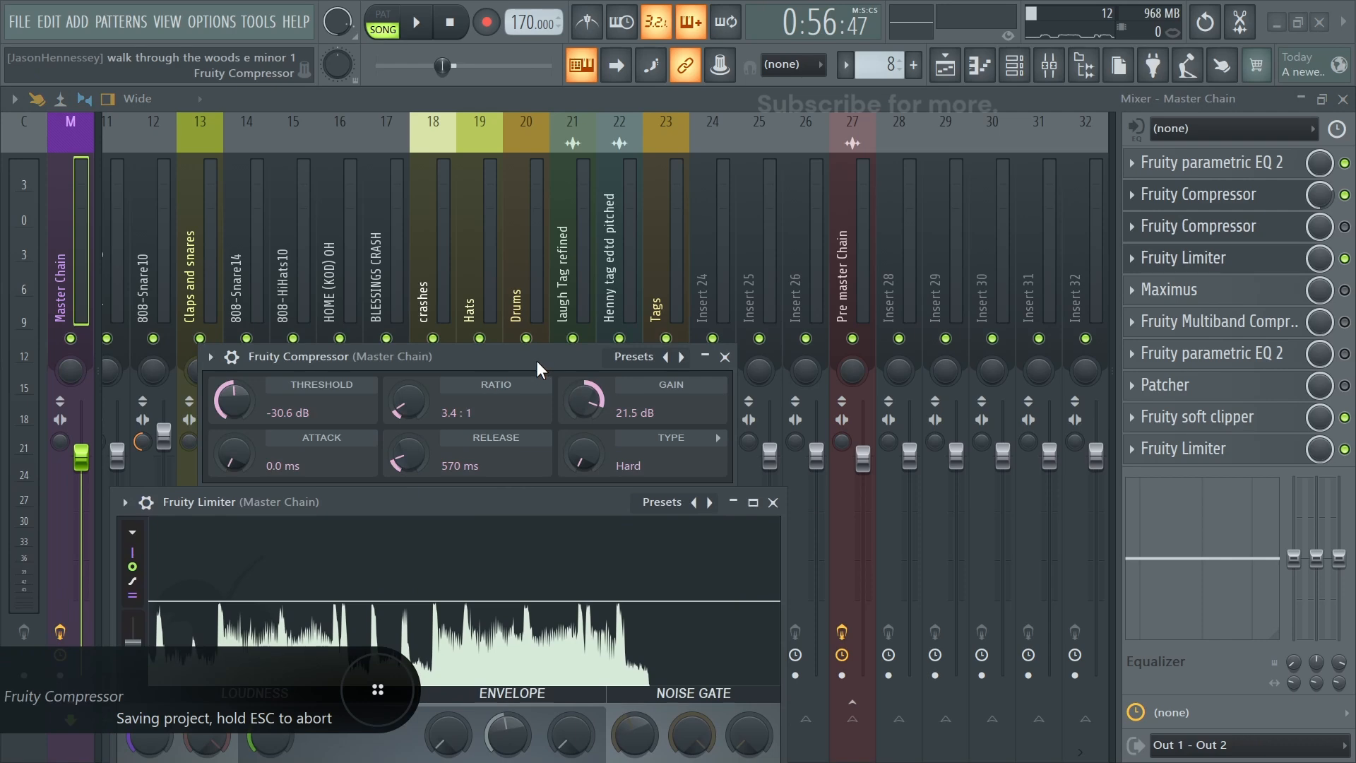
drag(538, 367, 1182, 489)
drag(566, 501, 562, 141)
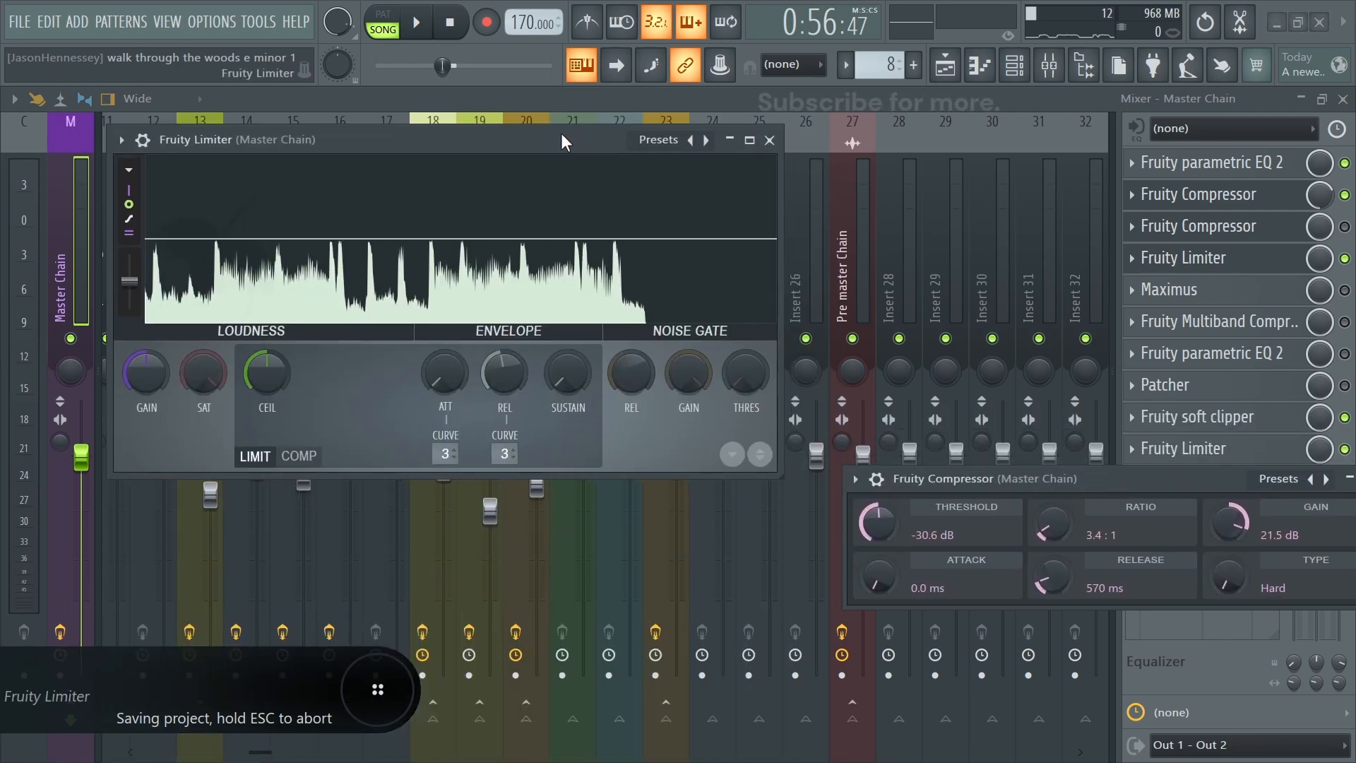
drag(1240, 480, 1167, 418)
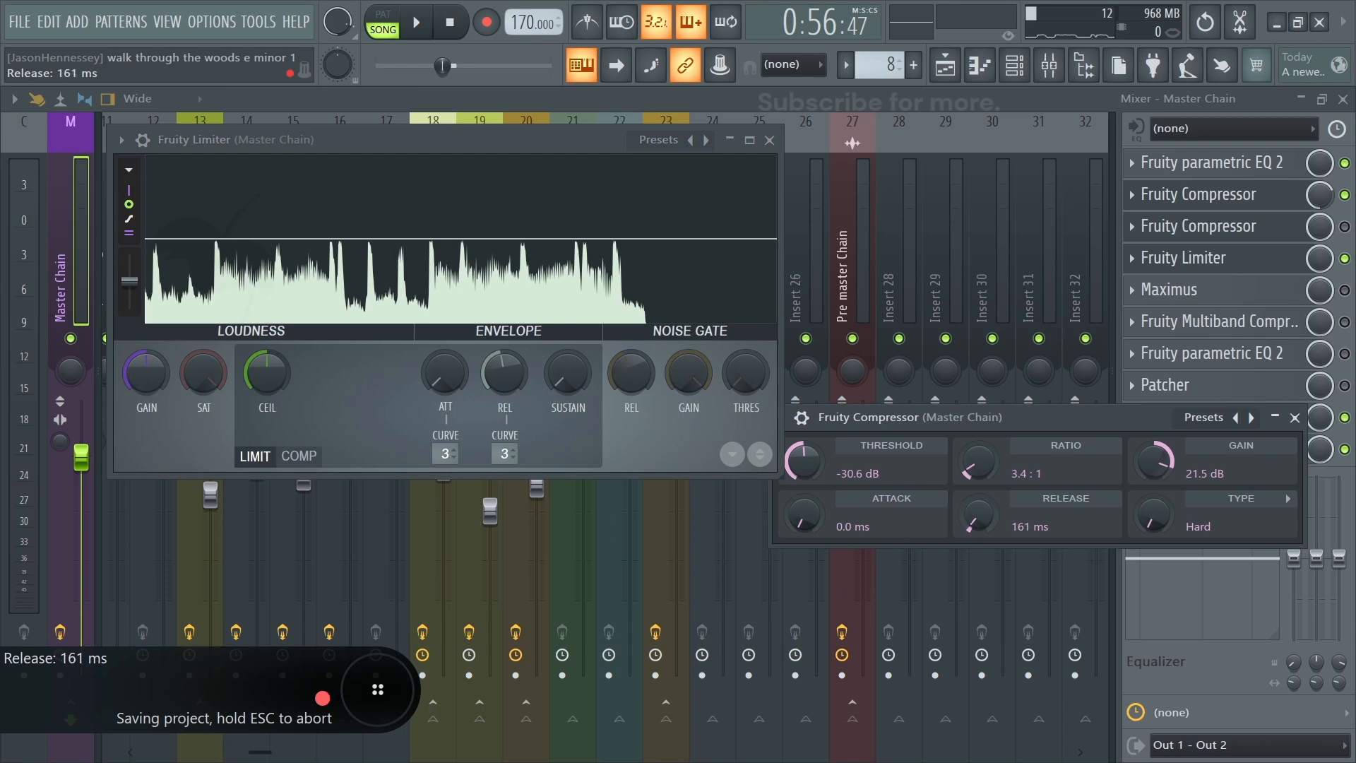
scroll(982, 524, down, 2)
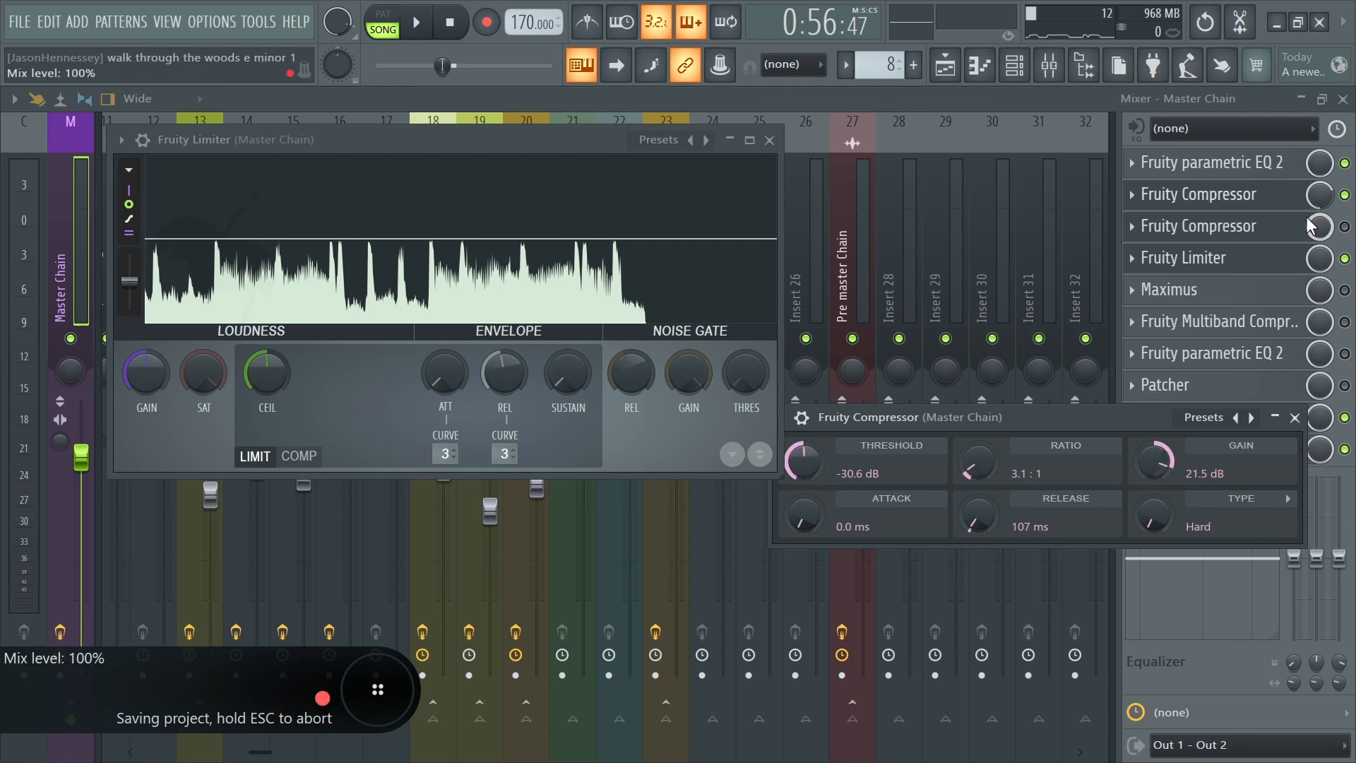
Enable the second Fruity Compressor during playback and audition the beat through it.
key(space)
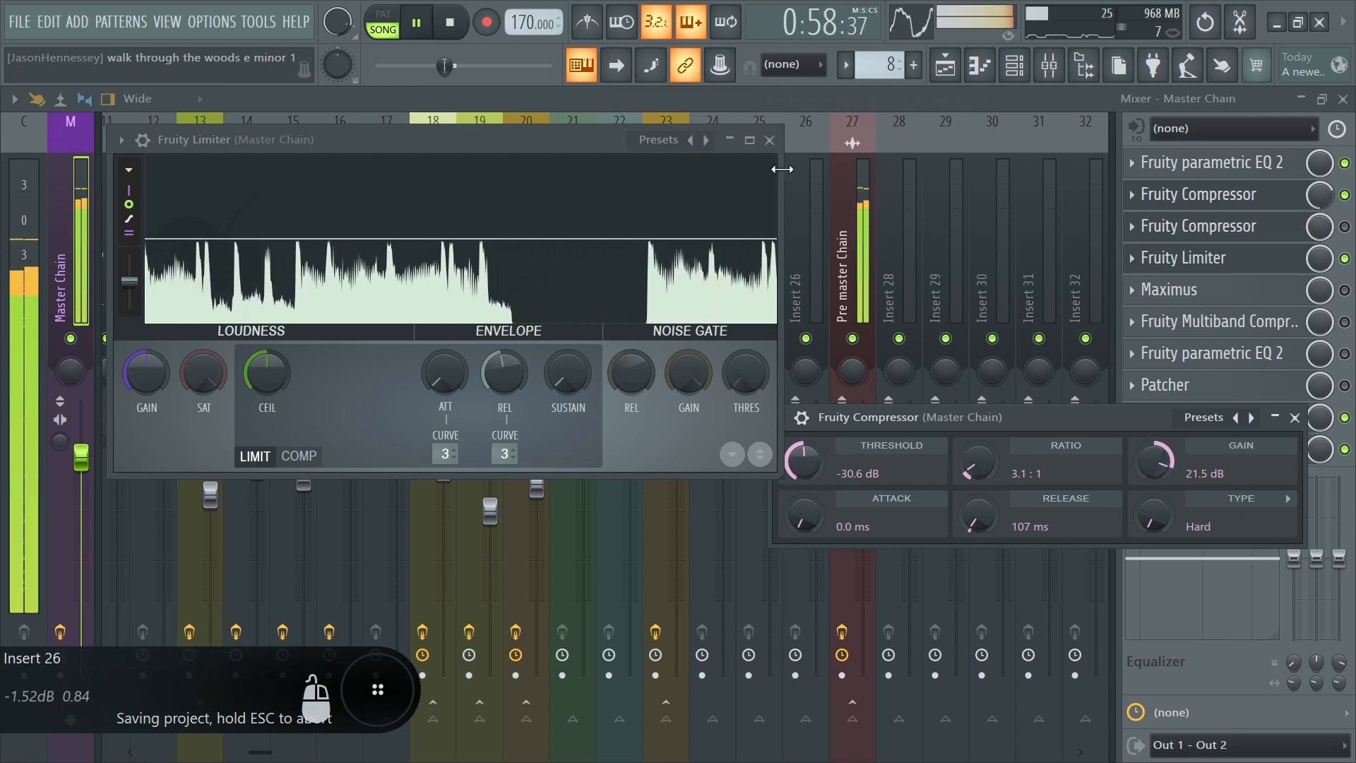
click(1345, 226)
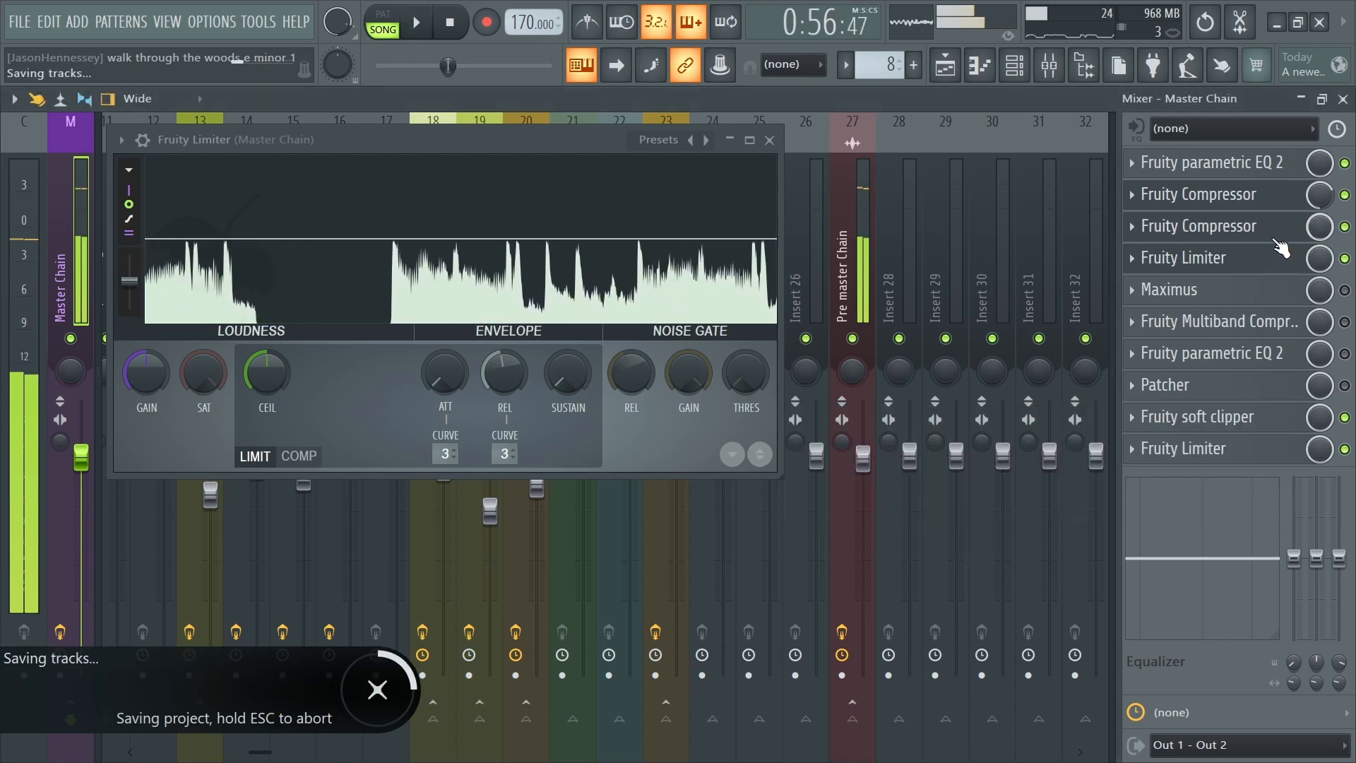
click(1189, 227)
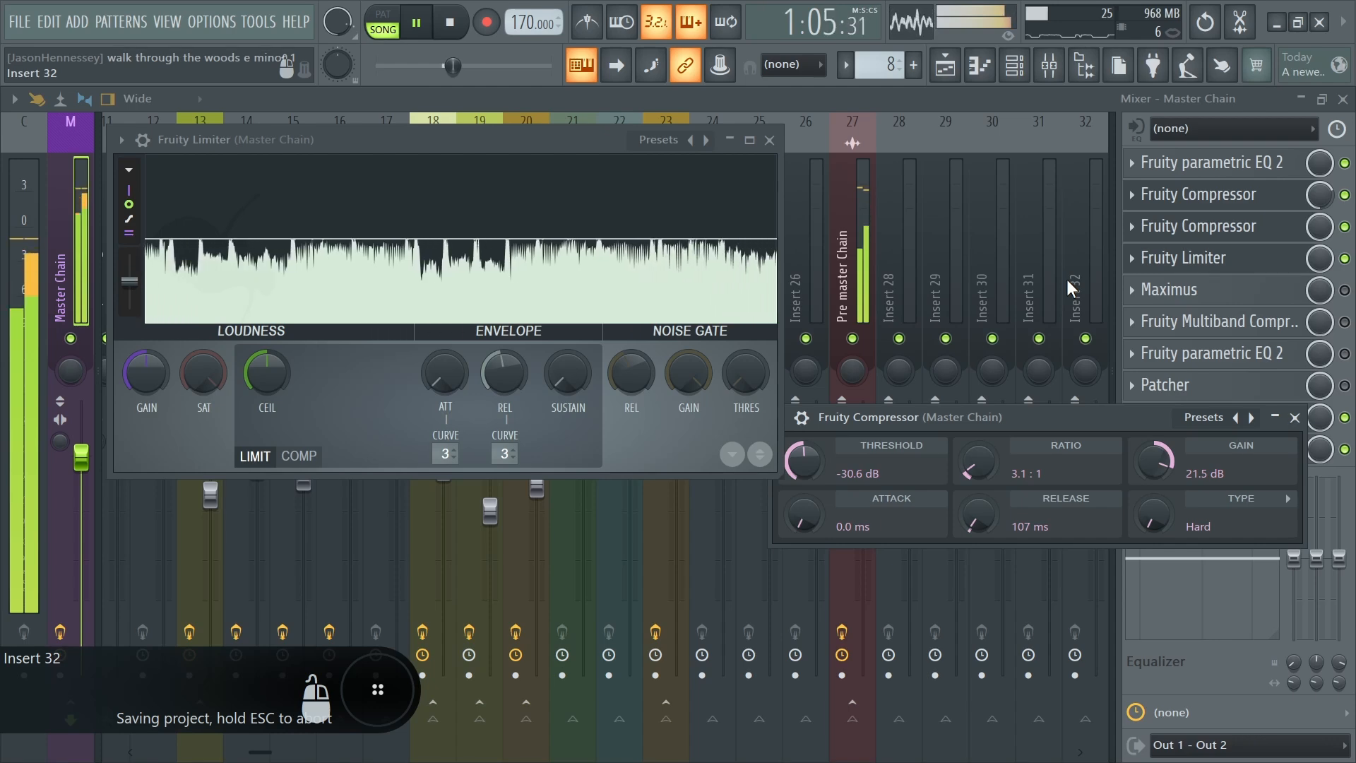
key(space)
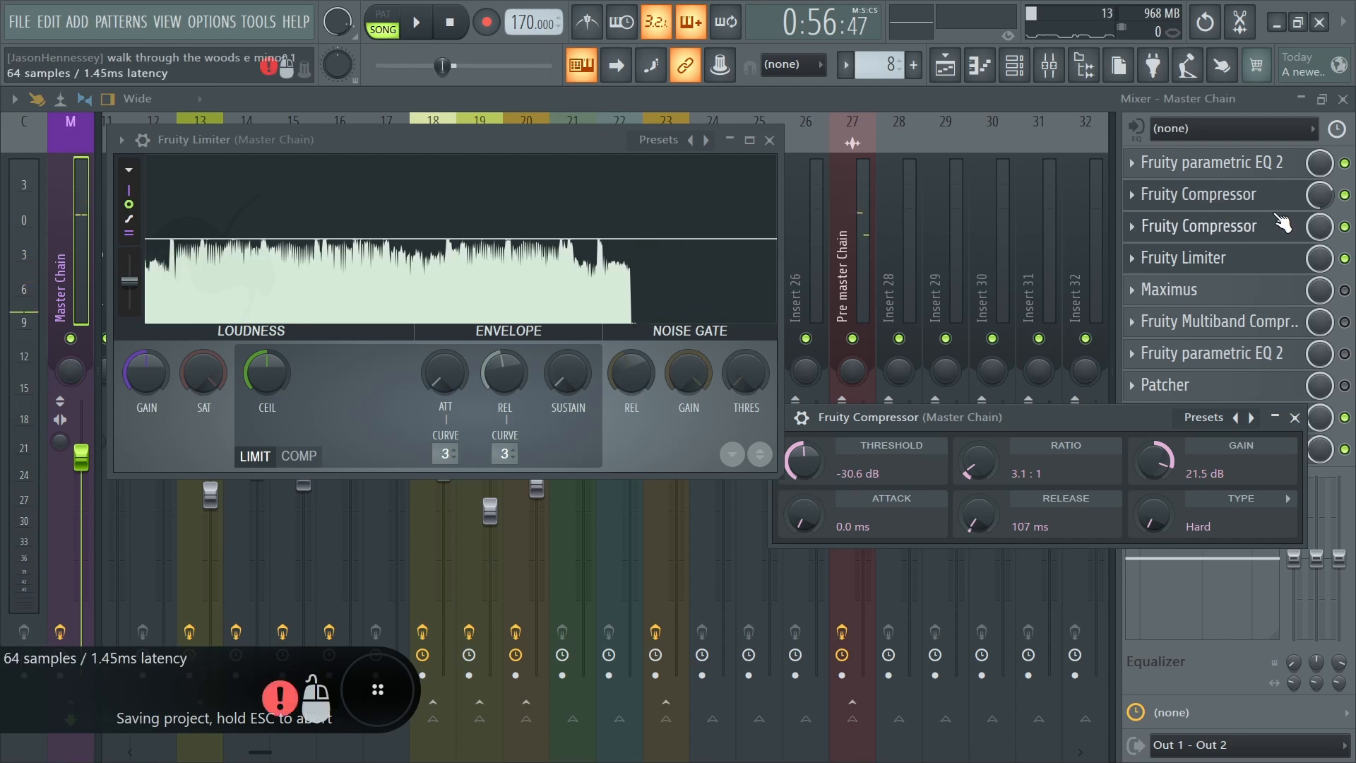
Lower the second Fruity Compressor's mix level to about 18% and audition the blended compression.
click(1322, 229)
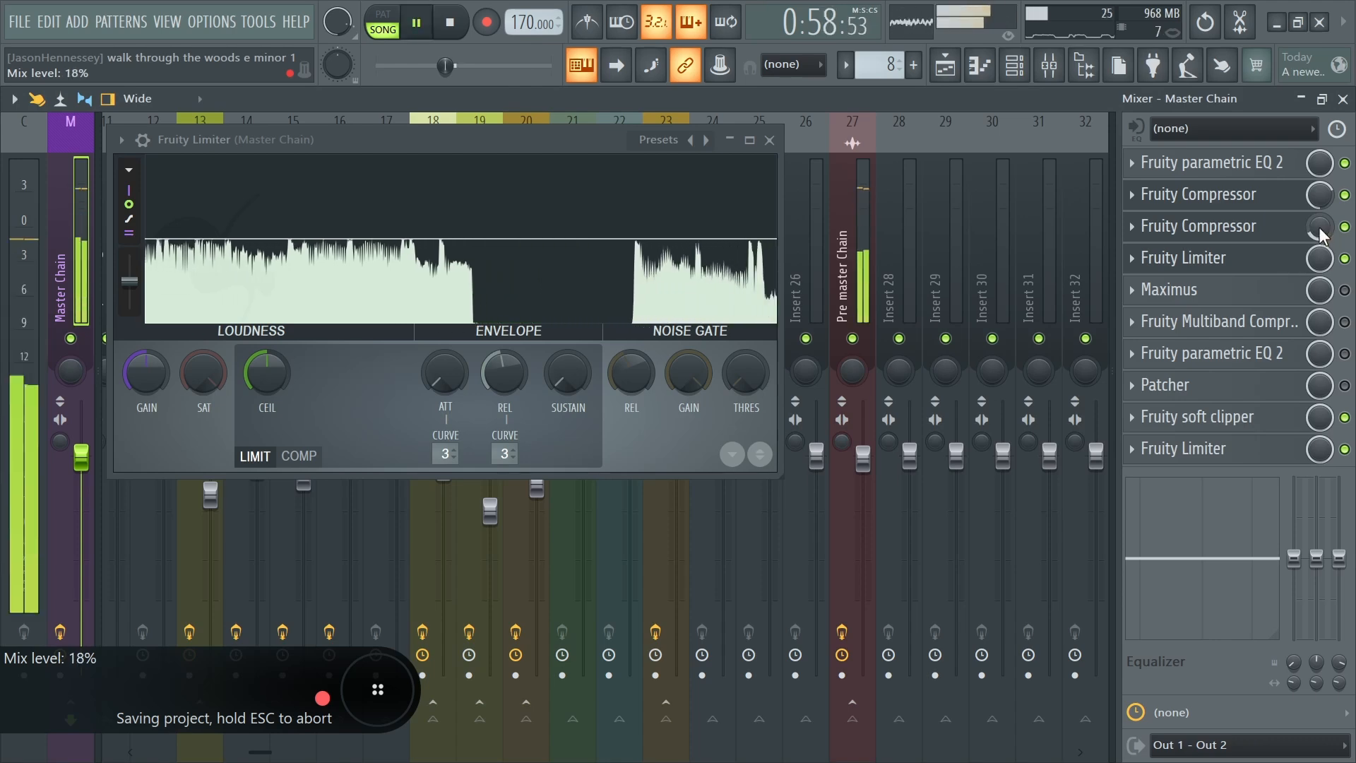
scroll(1320, 232, down, 3)
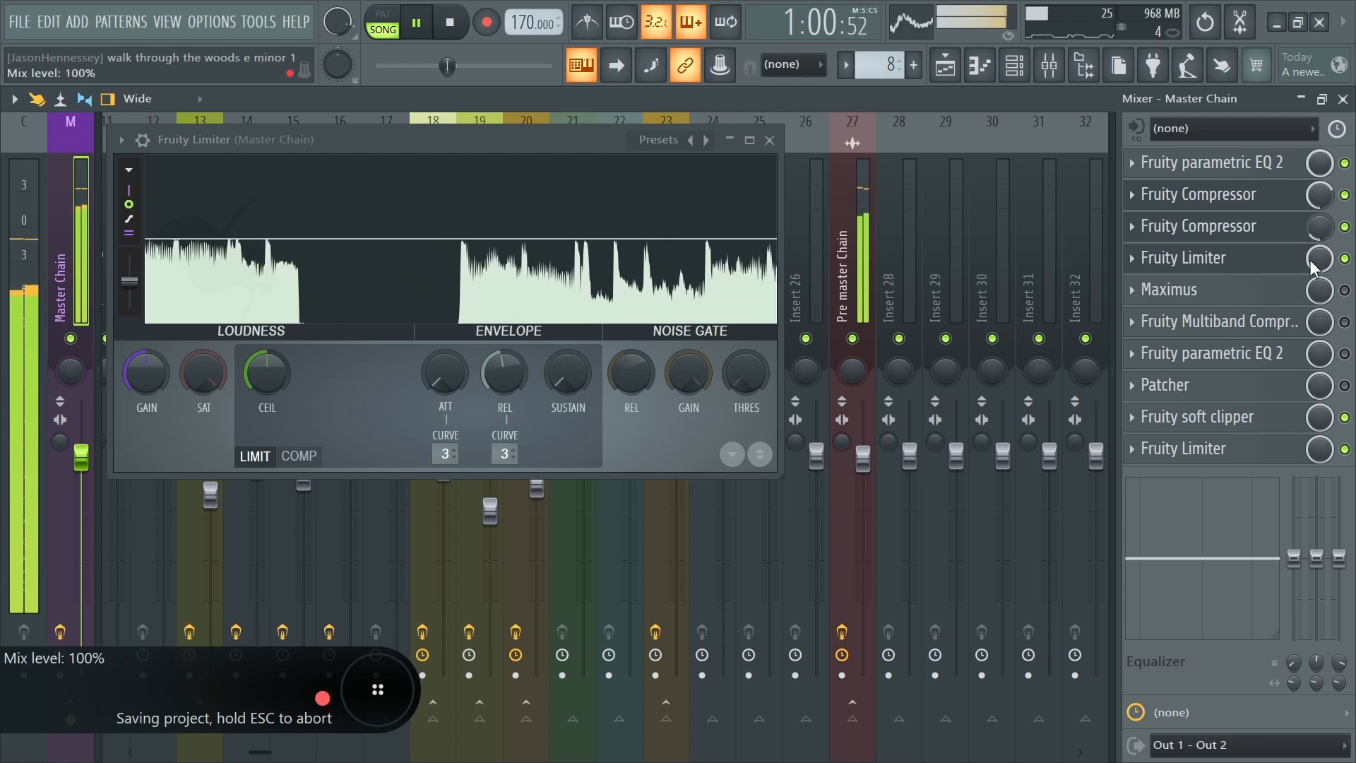
scroll(1311, 226, up, 1)
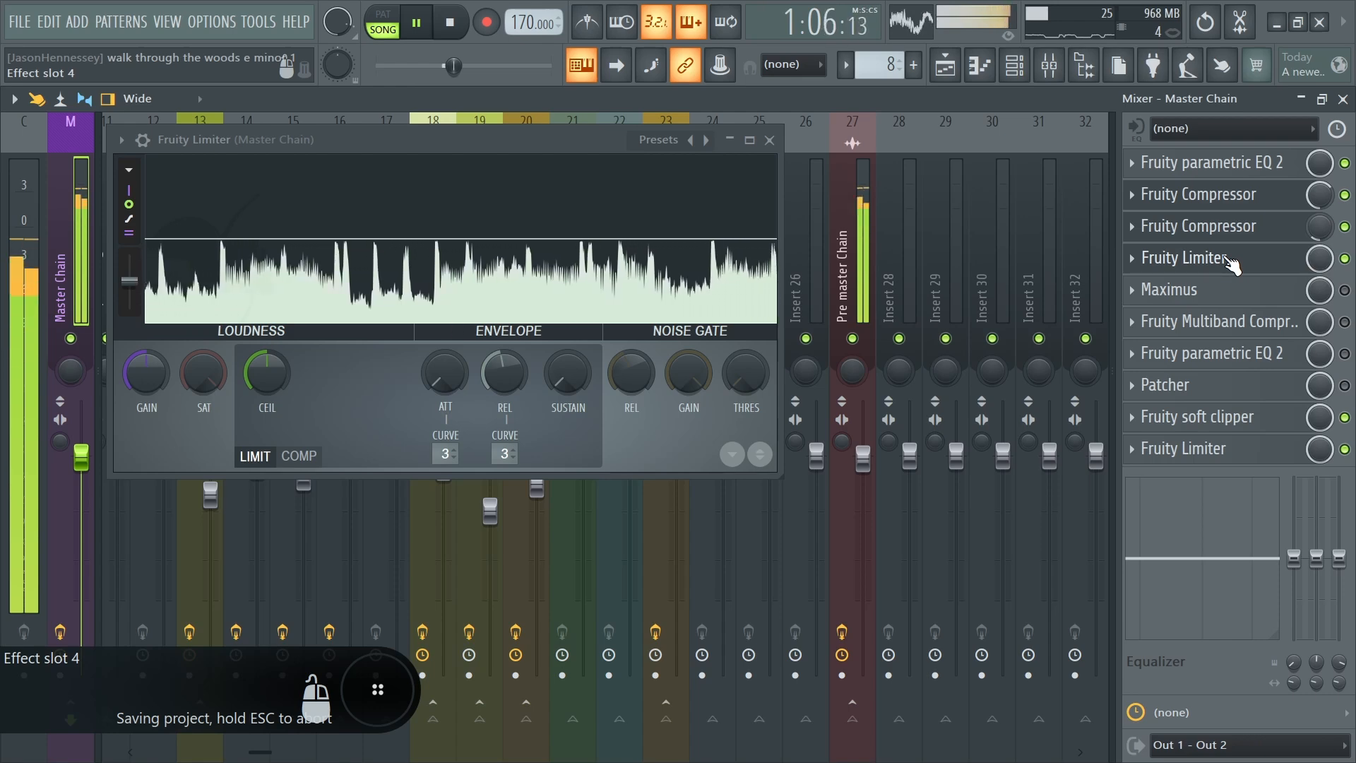
key(space)
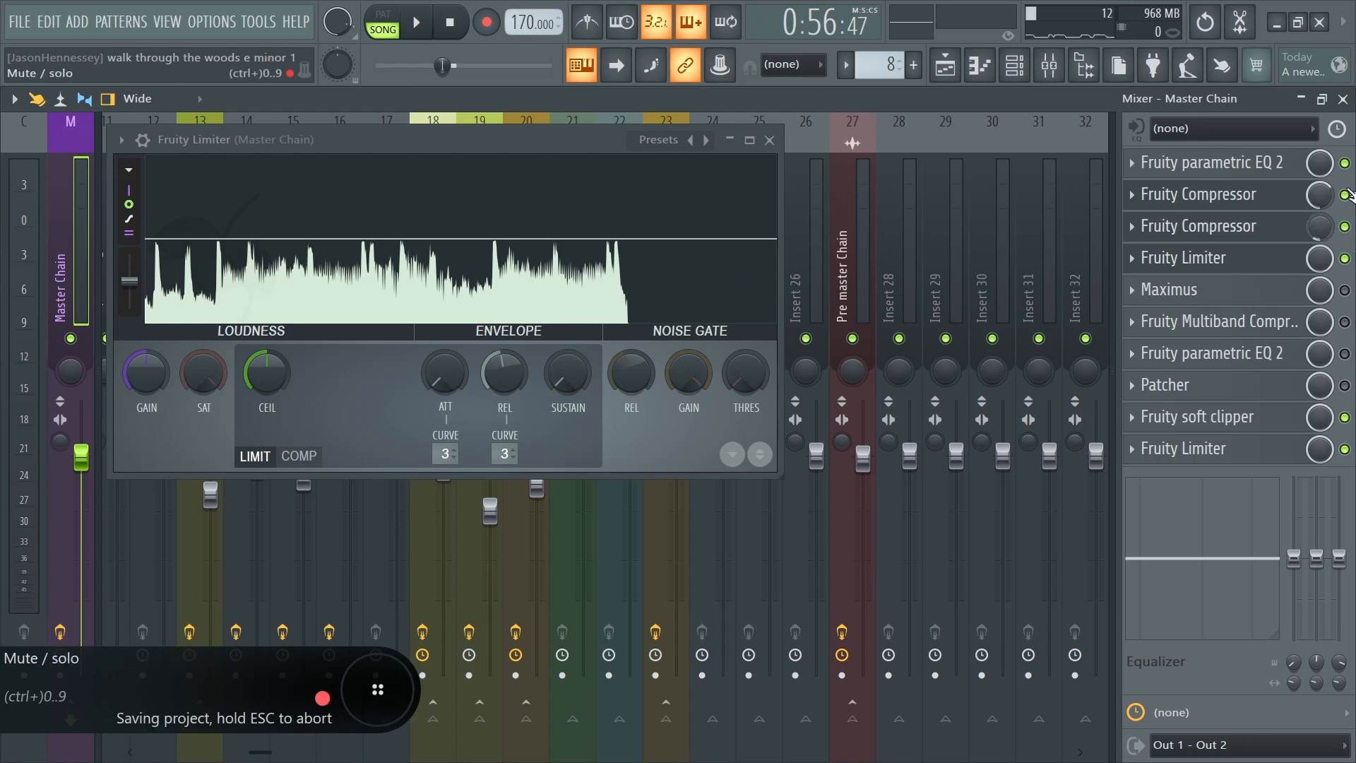
key(space)
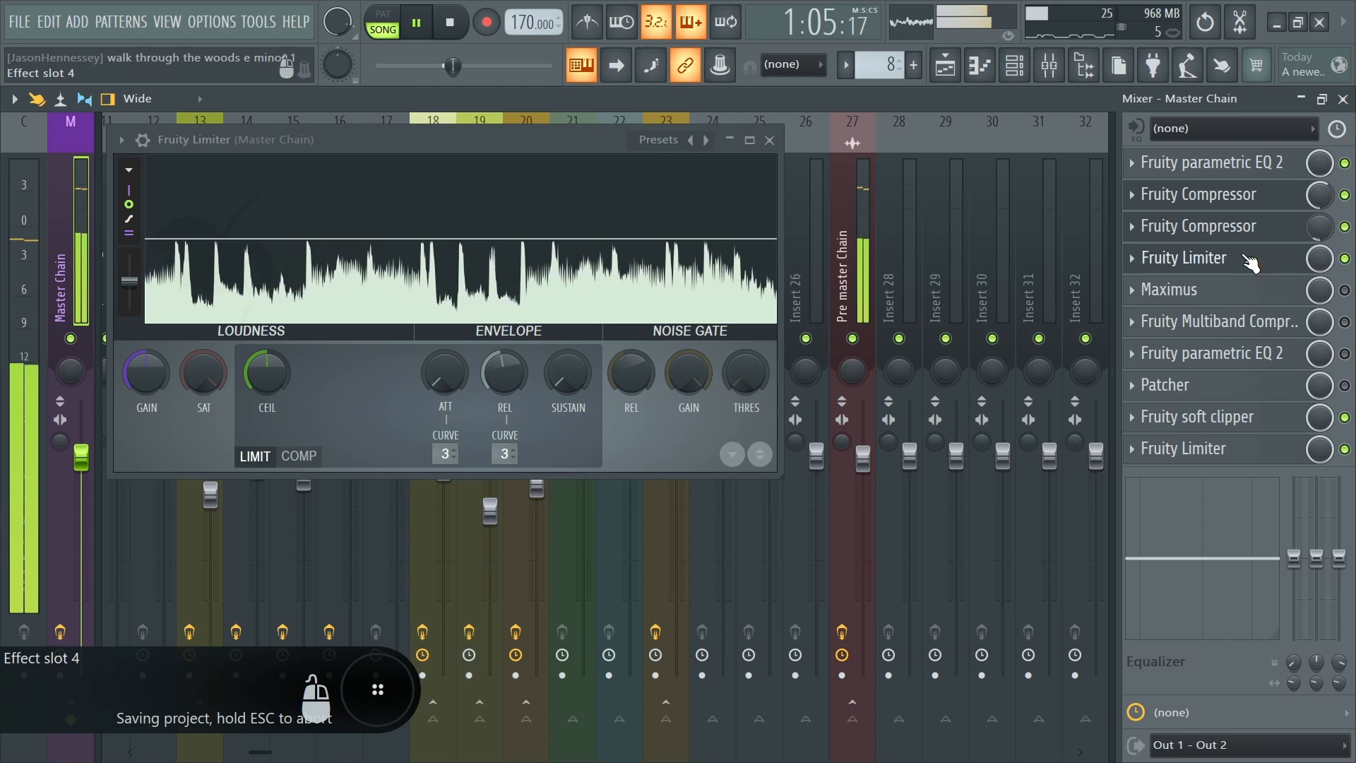
key(space)
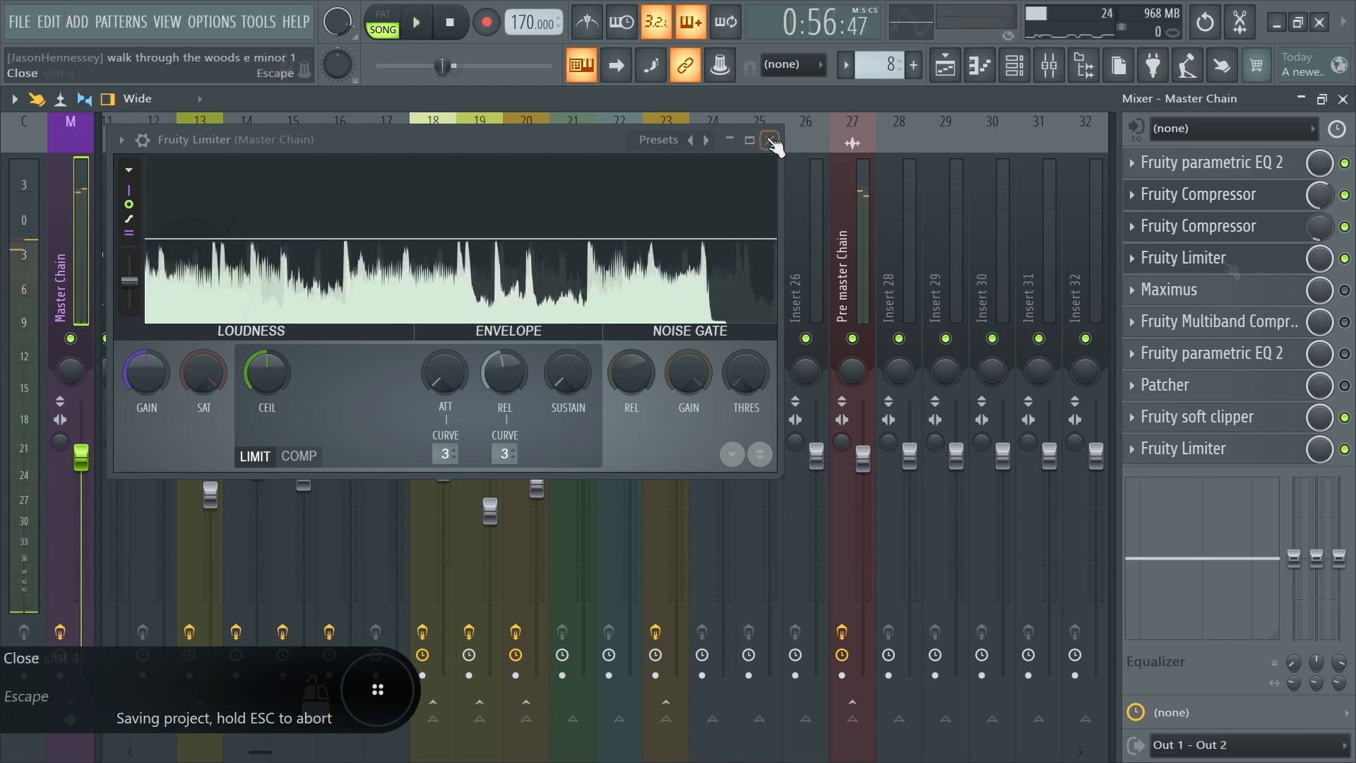
Close the limiter and open Maximus on the Master Chain, enabled and maximized.
click(772, 142)
click(1184, 288)
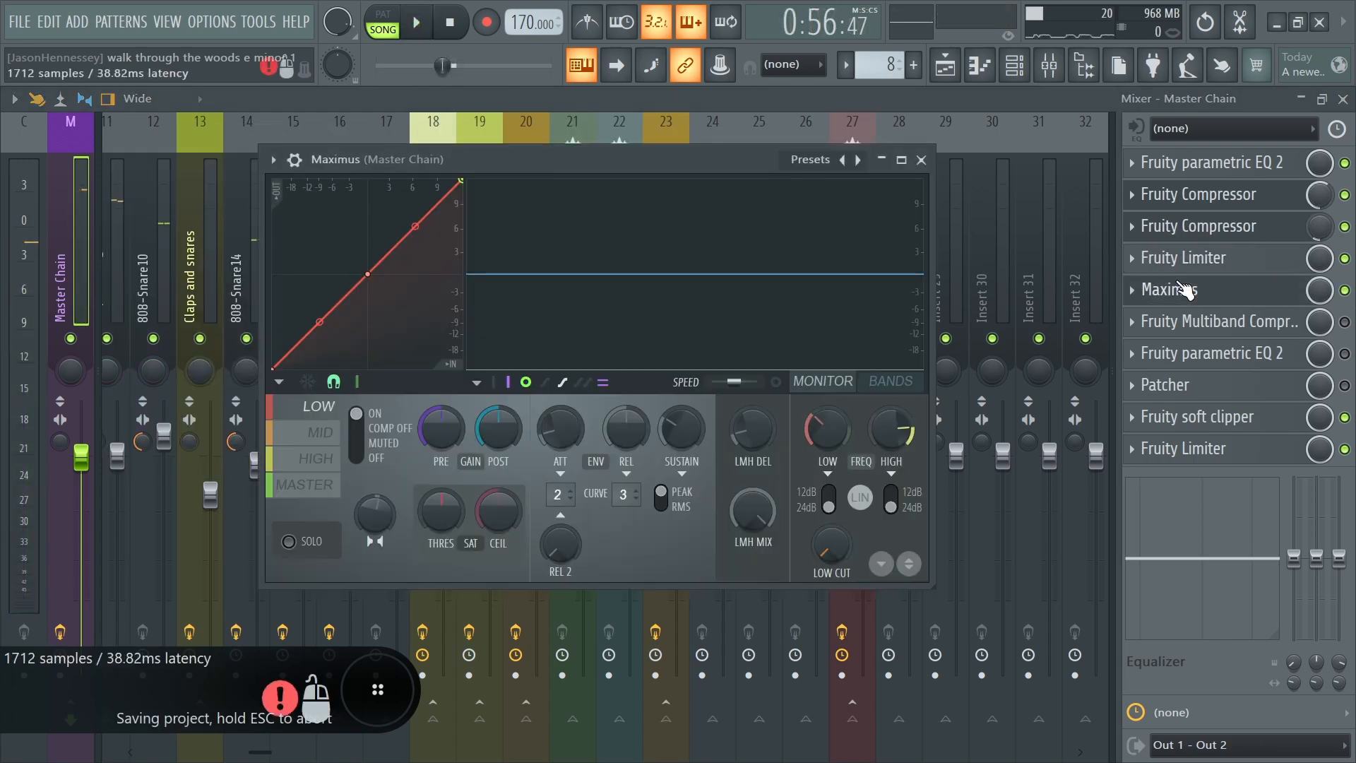
click(903, 160)
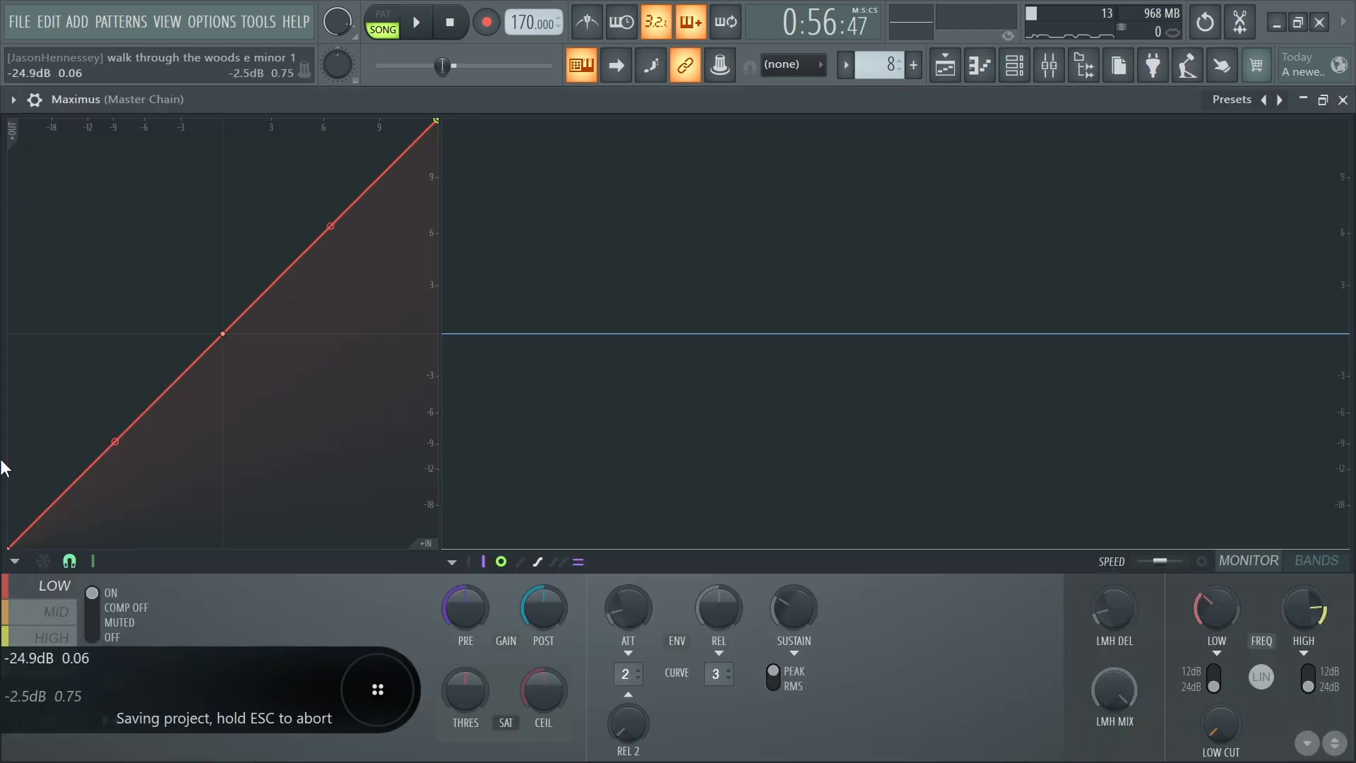
During playback with the Mid band selected, raise Maximus's low crossover frequency and set the high band frequency to 3261 Hz.
click(42, 612)
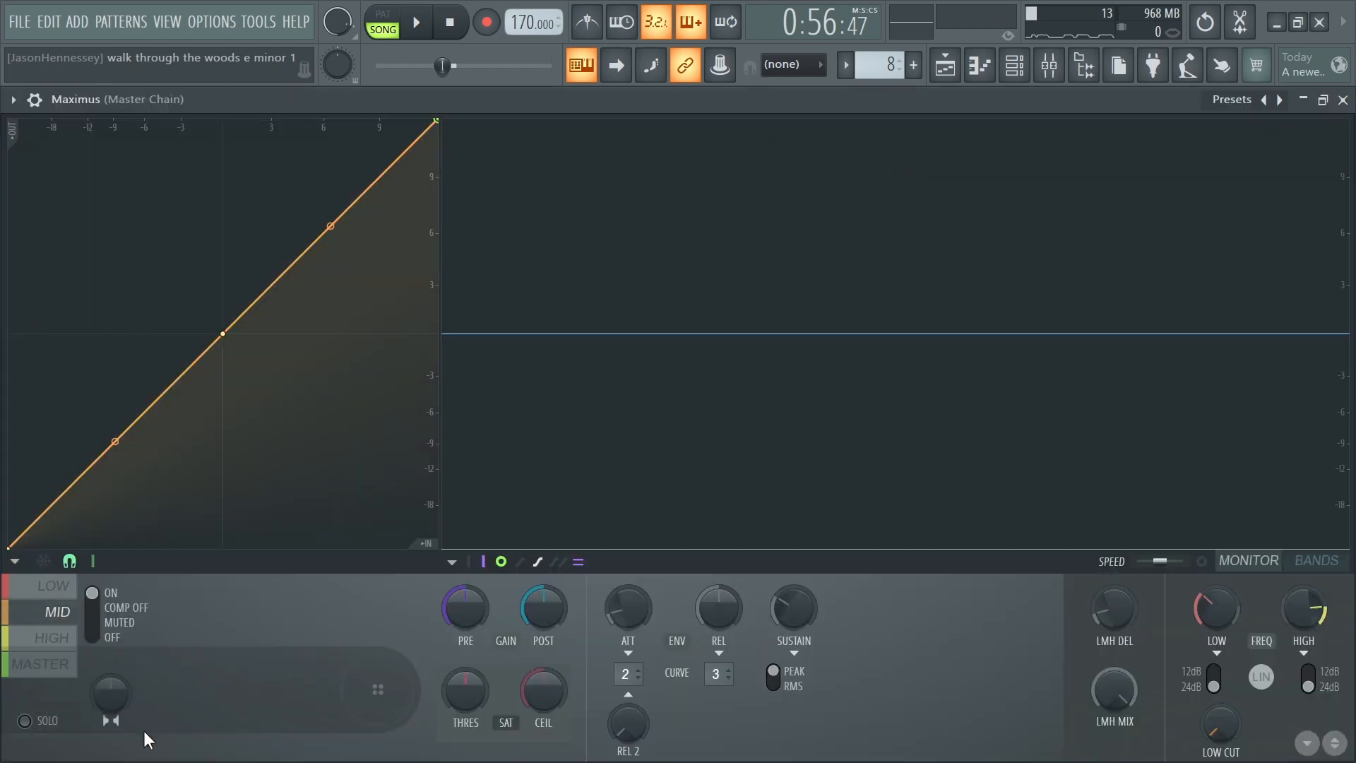
key(space)
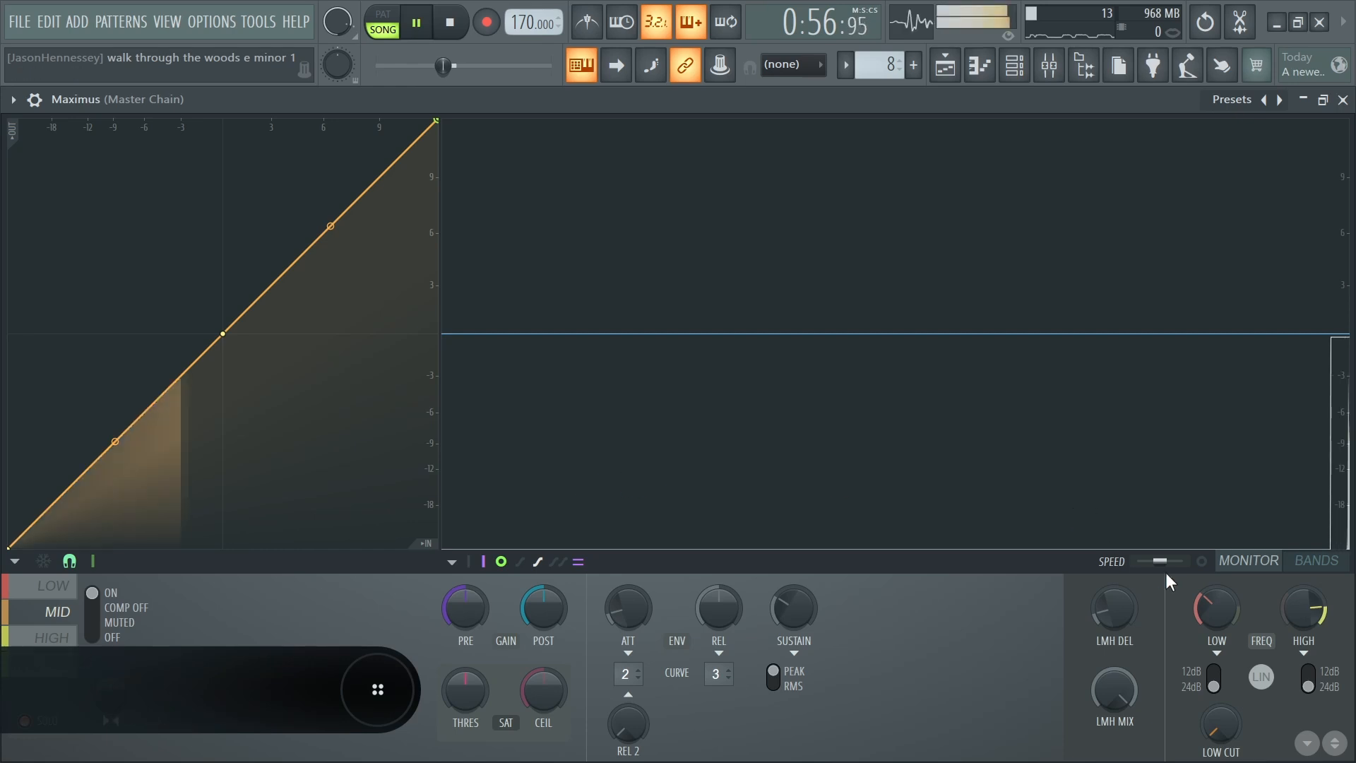
drag(1217, 609, 1217, 558)
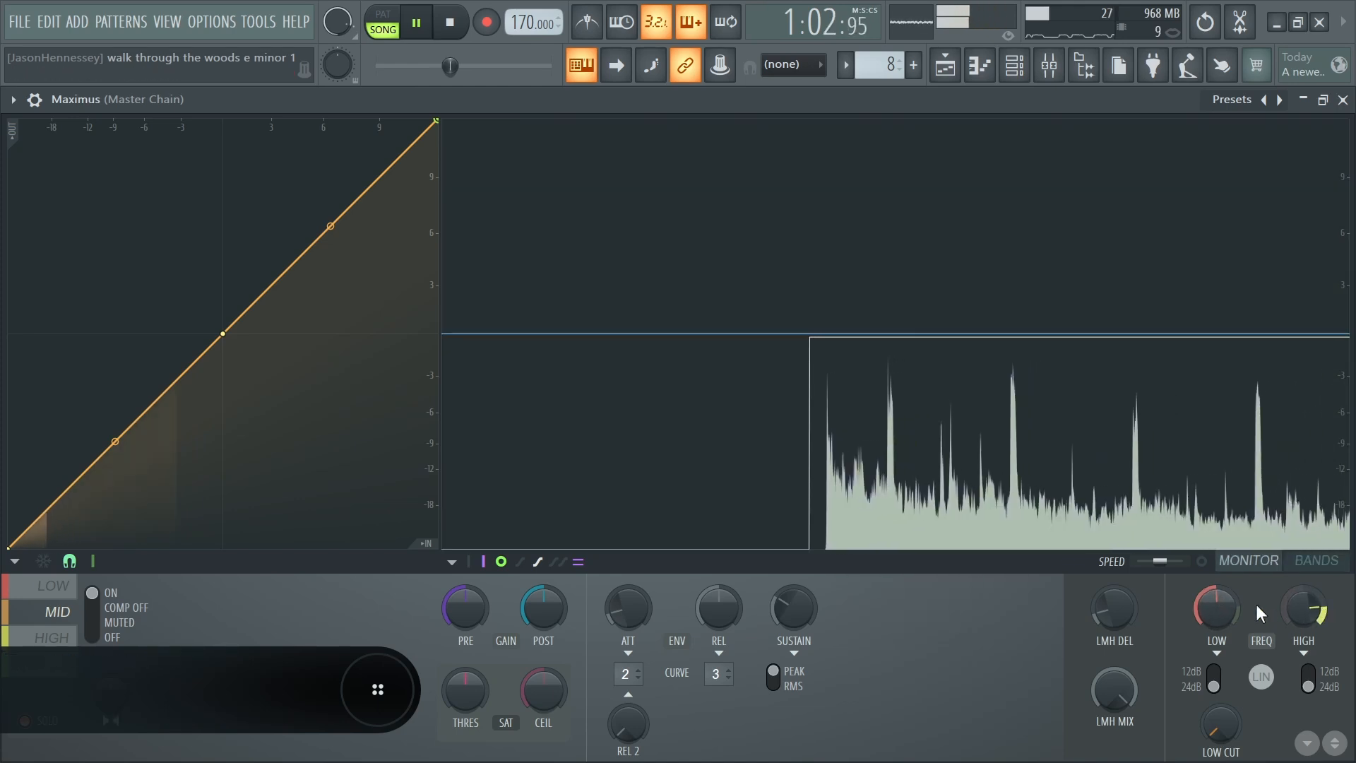
drag(1231, 610, 1289, 624)
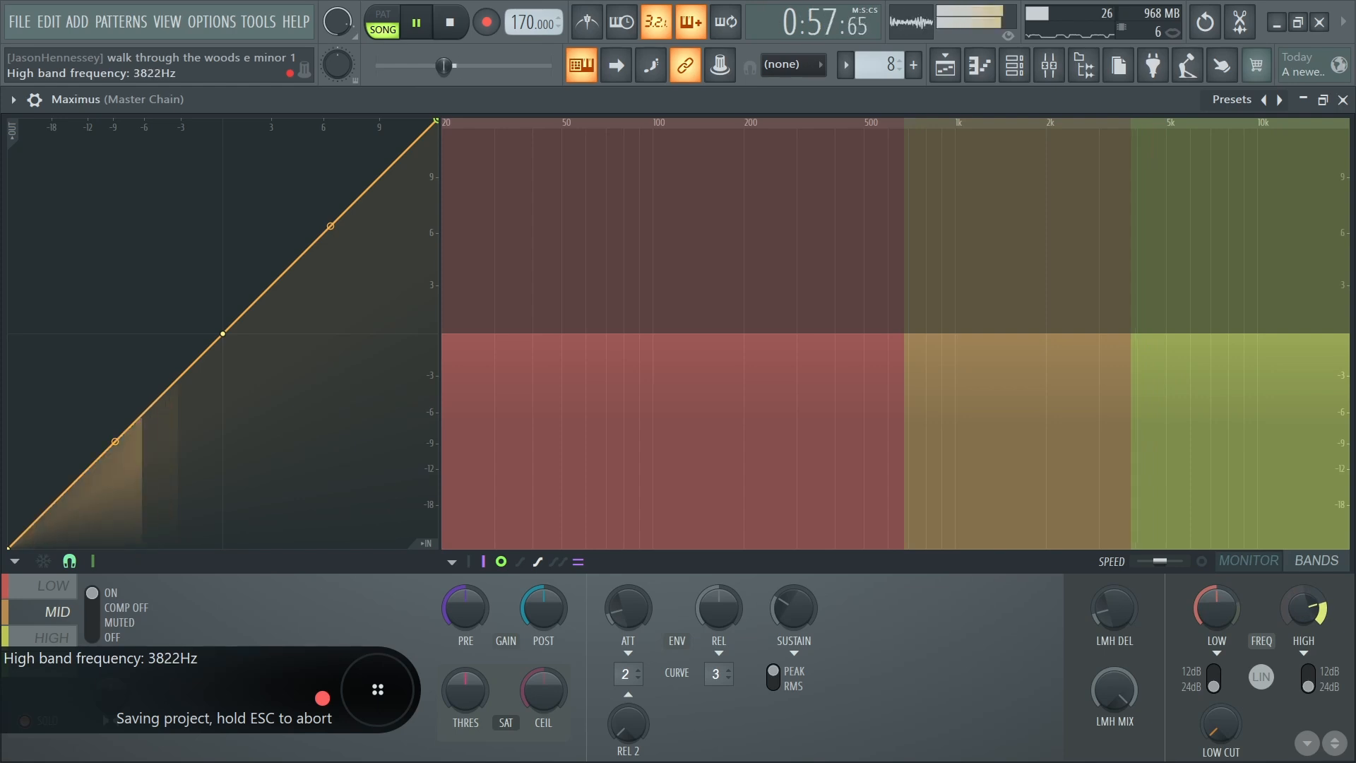
drag(1304, 612, 1305, 620)
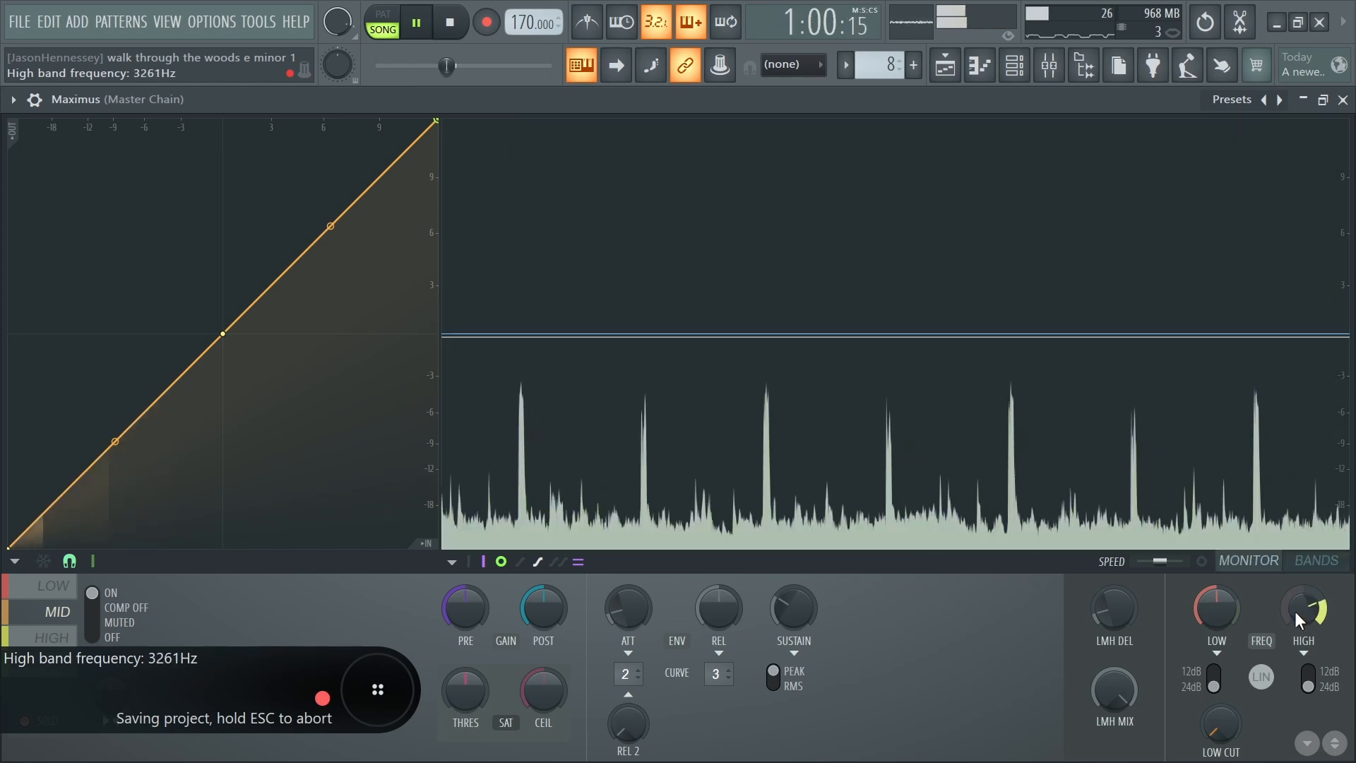
Flatten the Low band's compression curve above 0 dB by lowering its end point to the 0 dB level.
click(51, 584)
key(space)
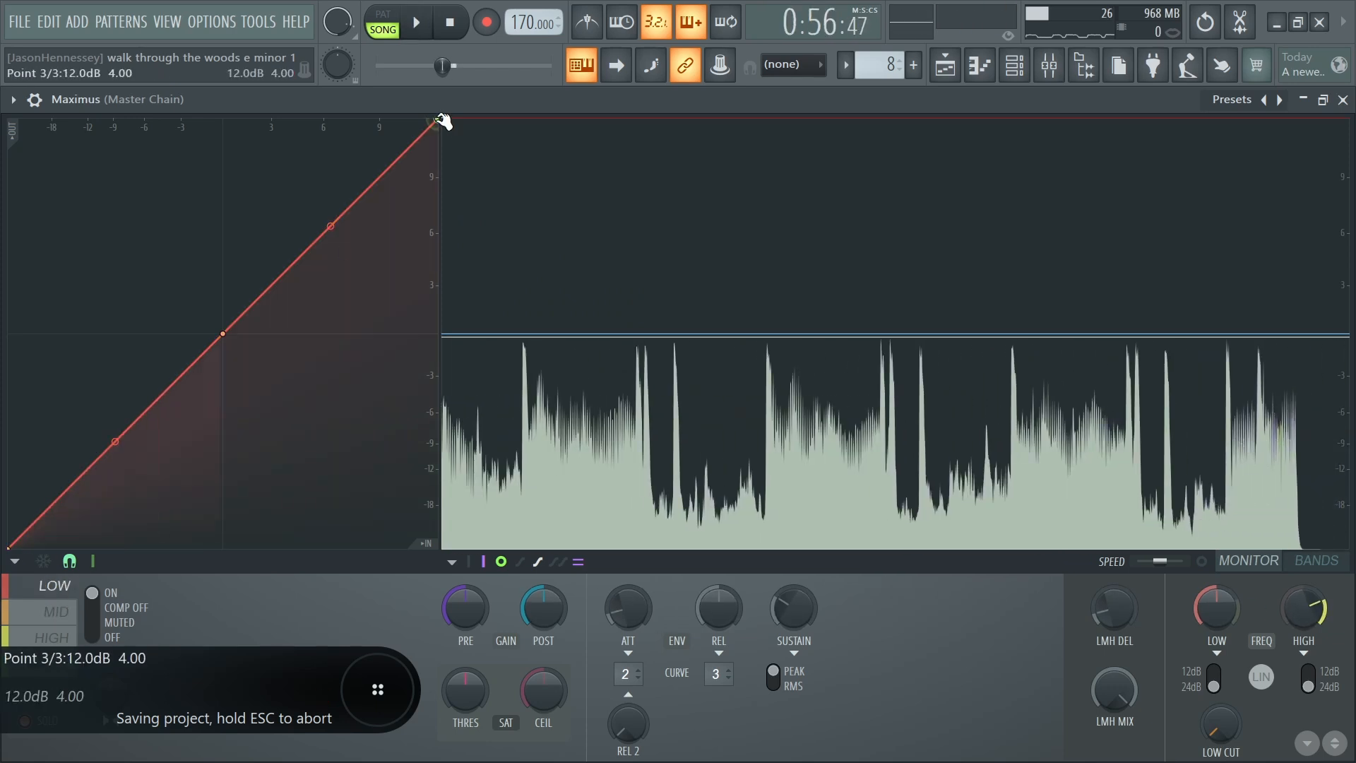
drag(445, 121, 498, 293)
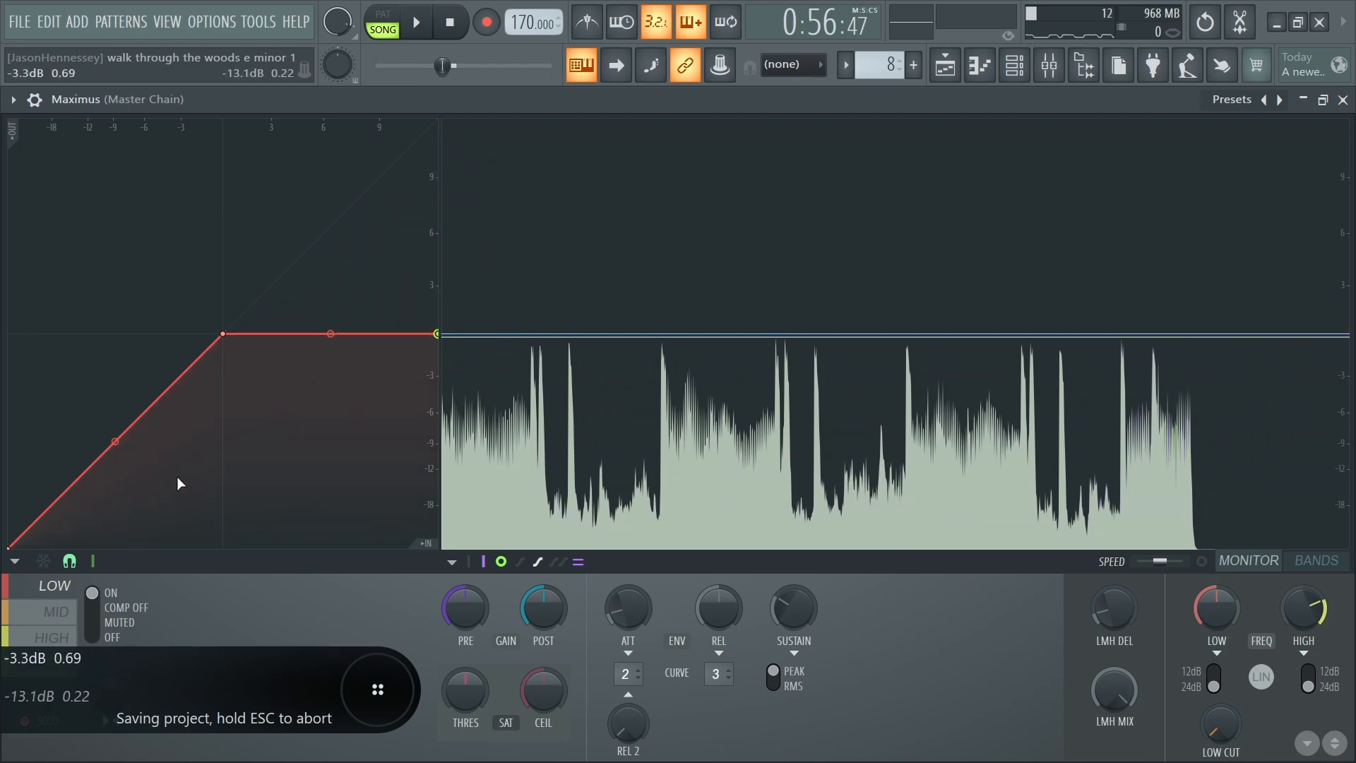
Lower the knee of the Low band's curve slightly below 0 dB and raise its post gain to about 0.8 dB.
key(space)
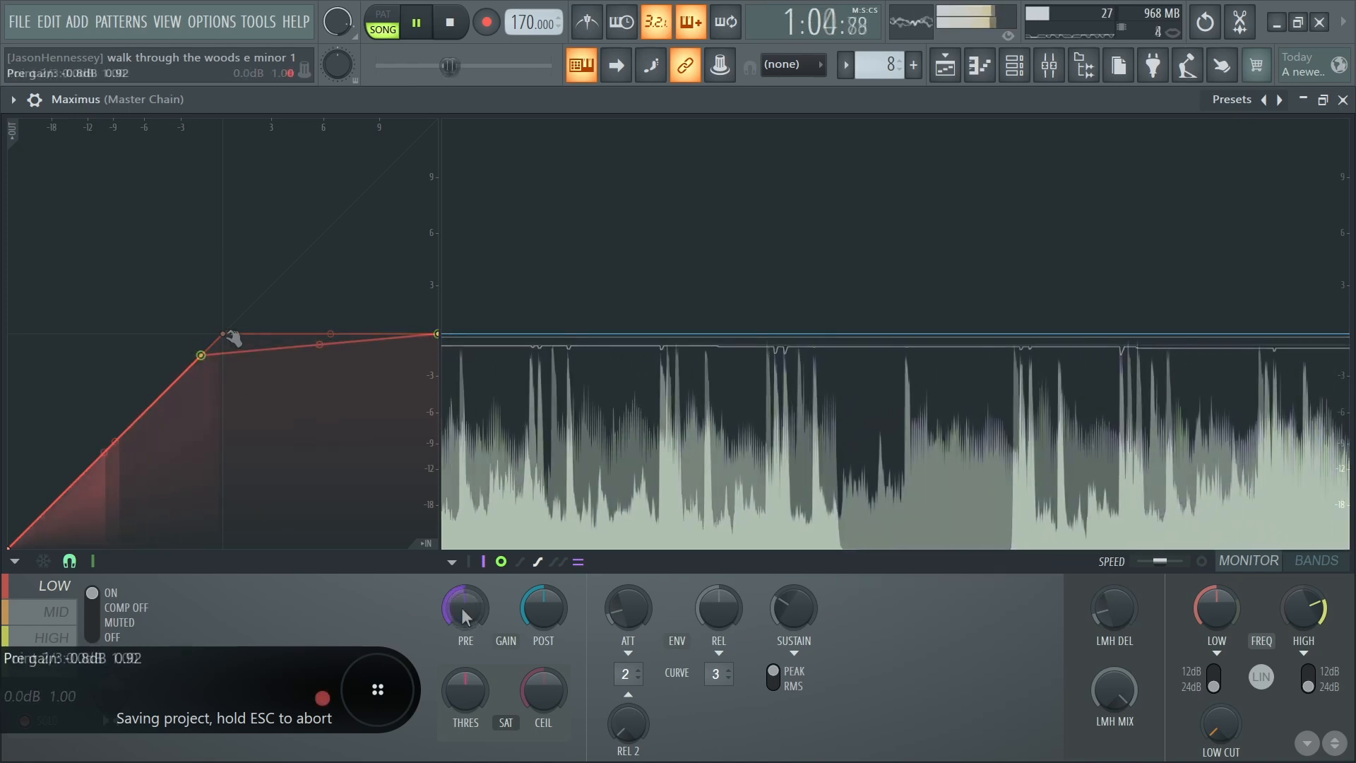
drag(531, 605, 531, 590)
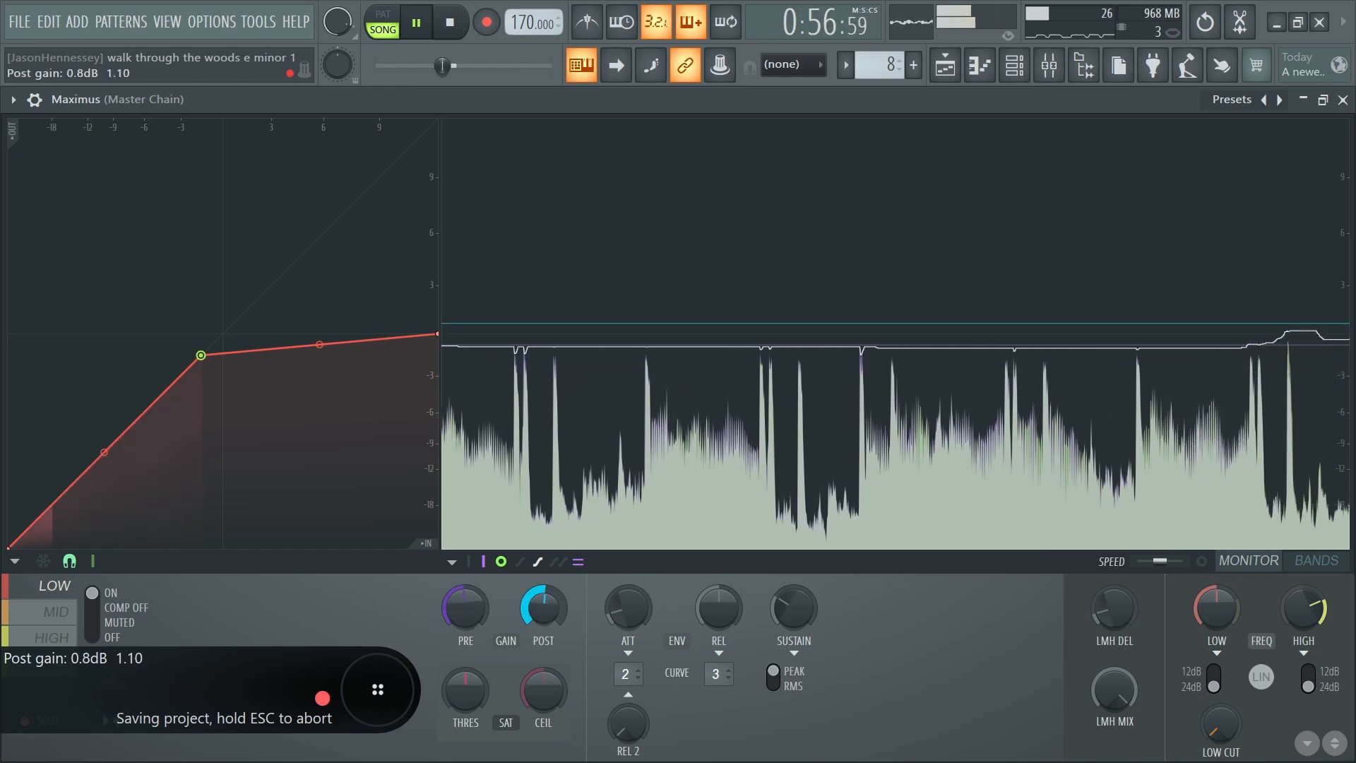
drag(531, 595, 531, 592)
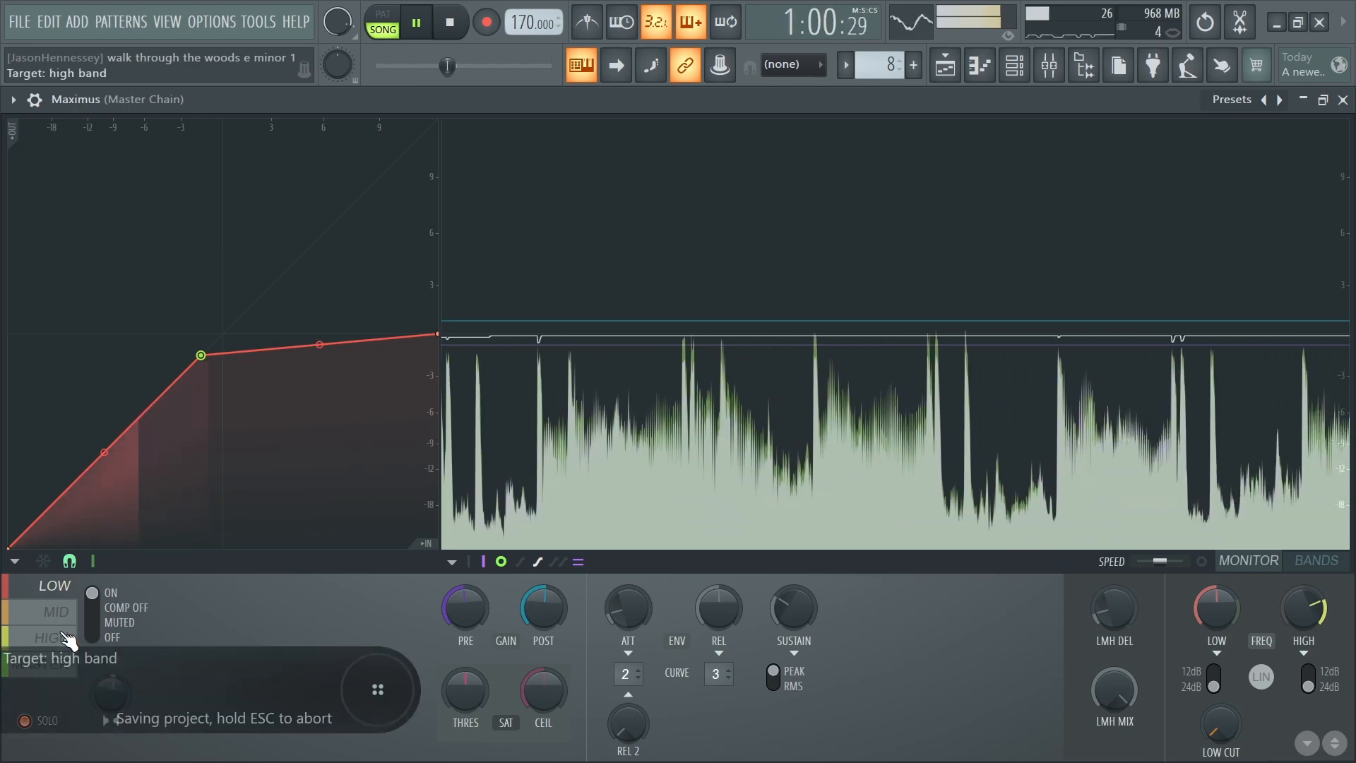
Audition the High band, shape the Mid band's curve to a 0 dB end point with a lowered knee, and save the project.
click(57, 637)
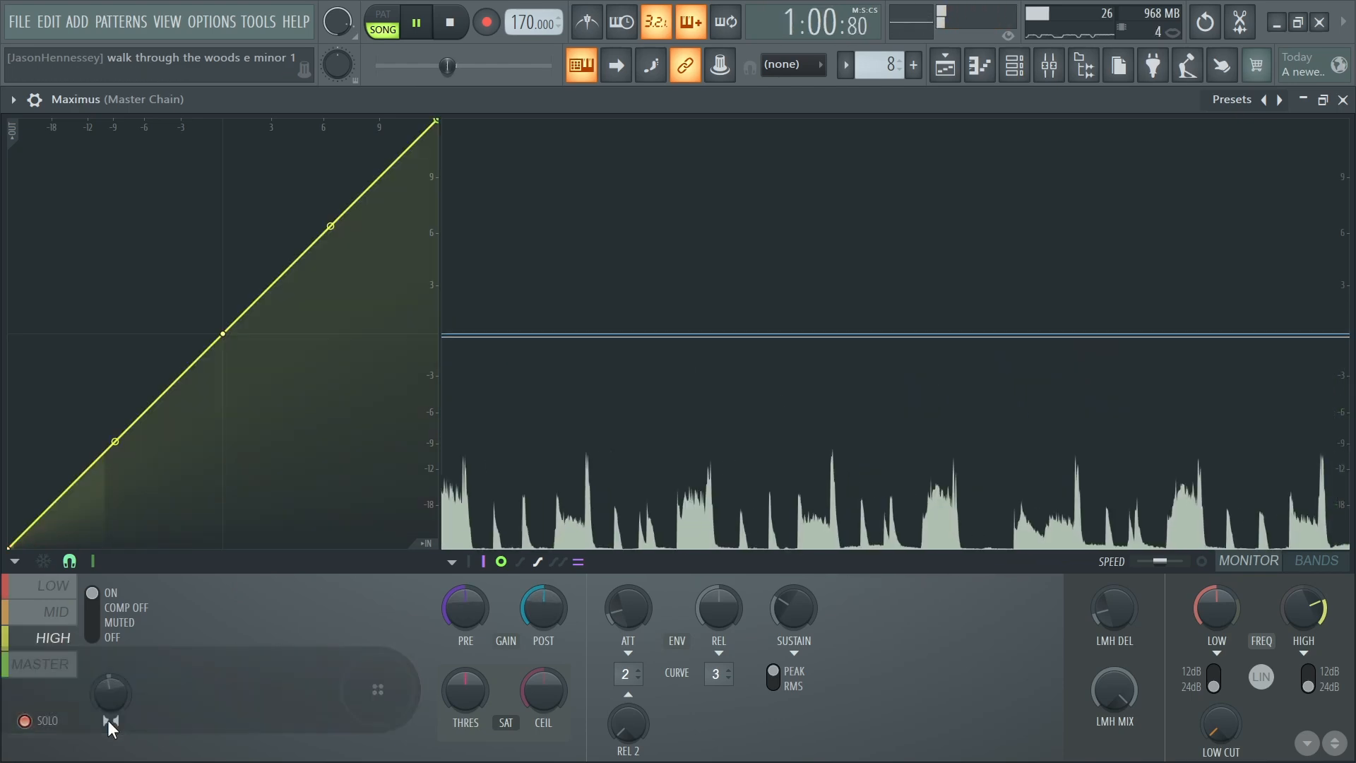
click(54, 611)
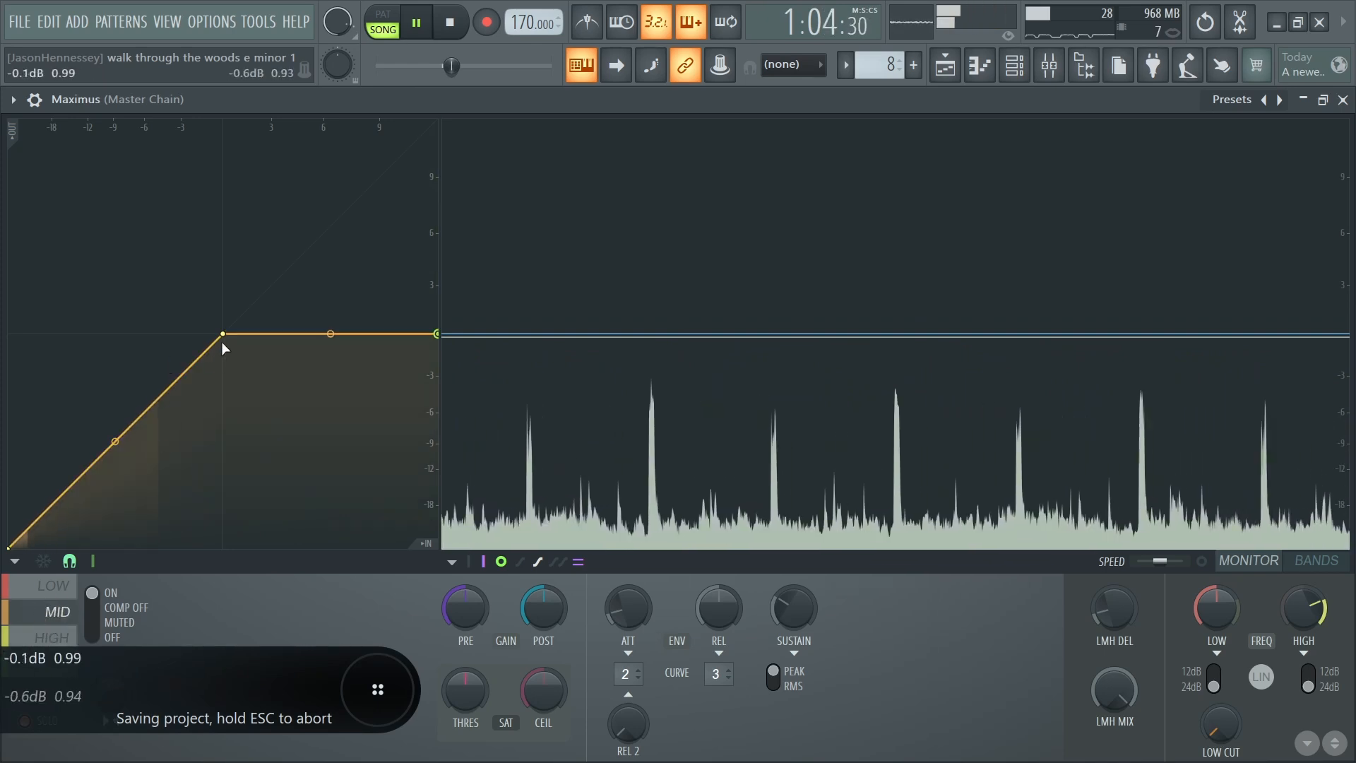
drag(222, 334, 168, 404)
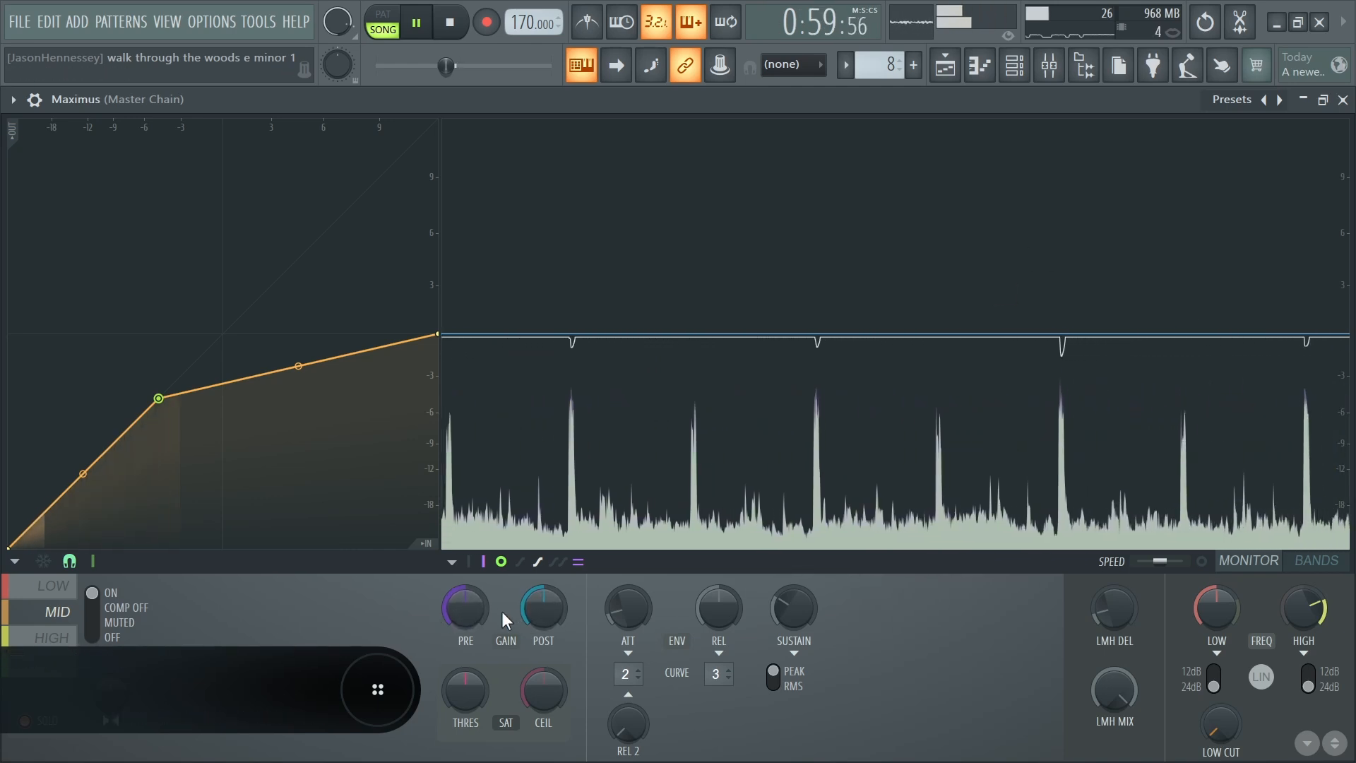
key(ctrl+s)
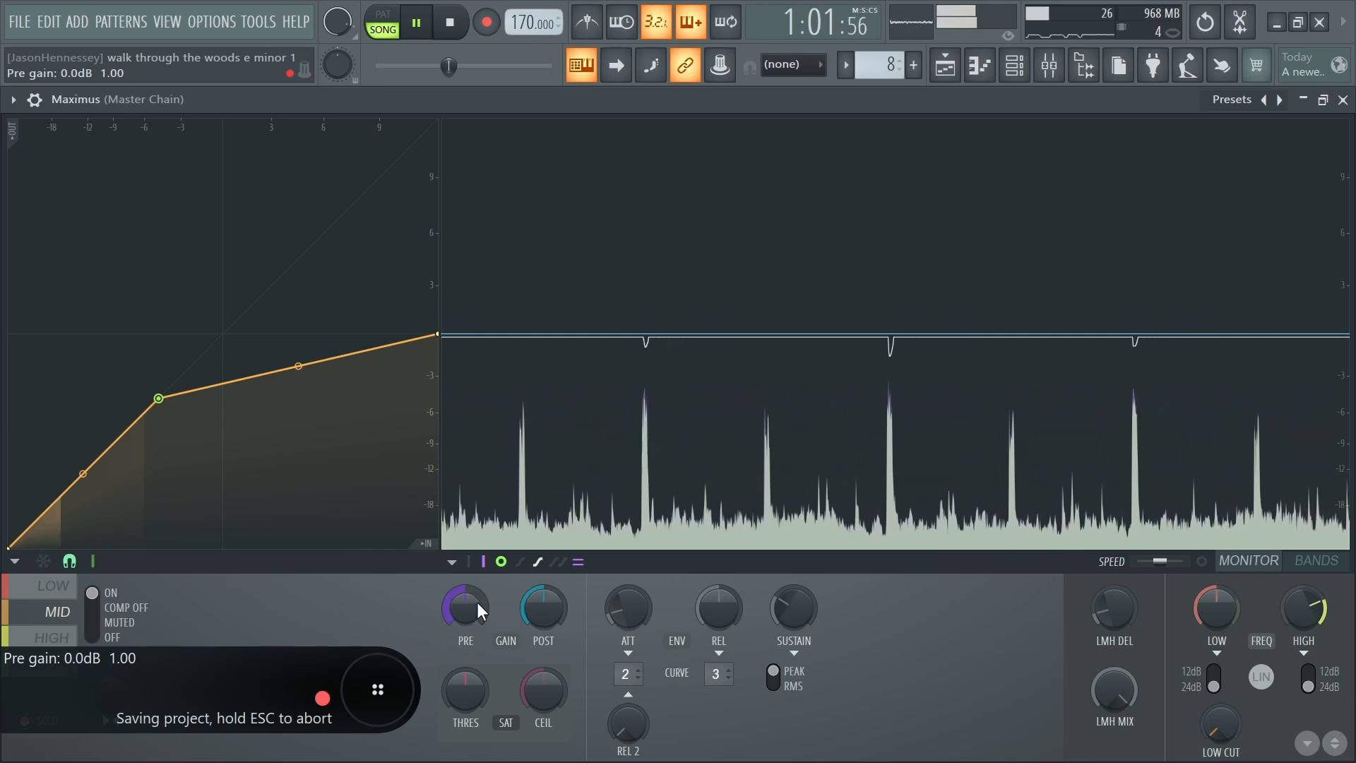
Lower the end point of the High band's compression curve to the 0 dB level.
click(53, 637)
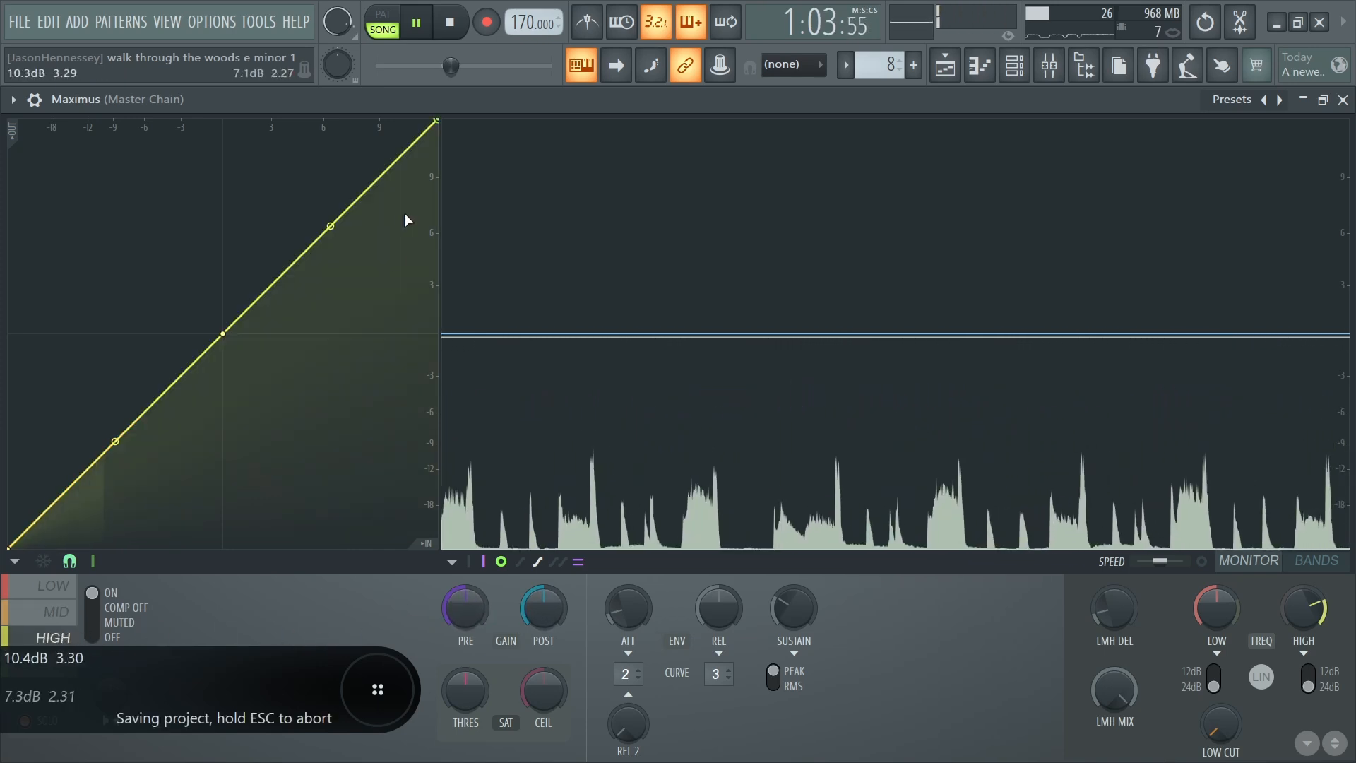
drag(437, 121, 506, 333)
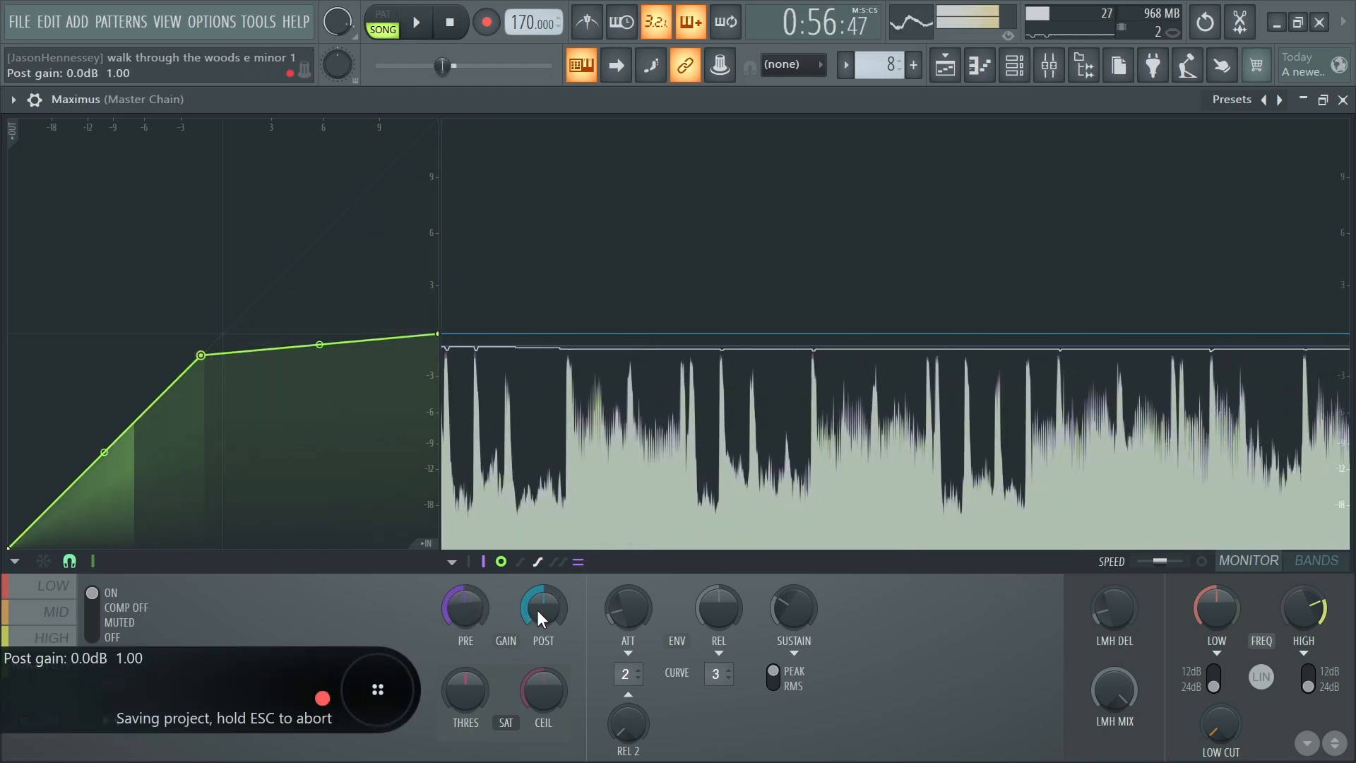
Raise the Maximus master band's post gain to about 0.8 dB, audition the result and close Maximus.
drag(536, 608, 537, 590)
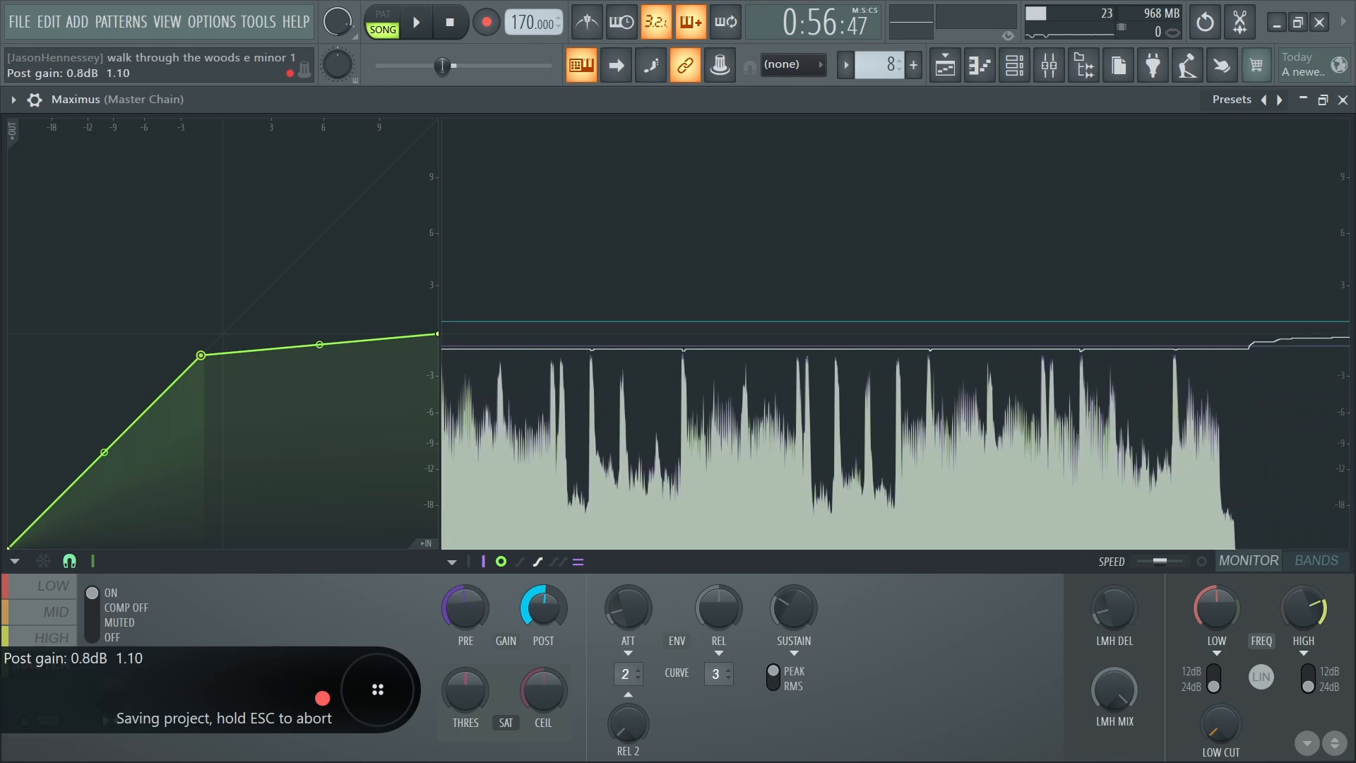
key(space)
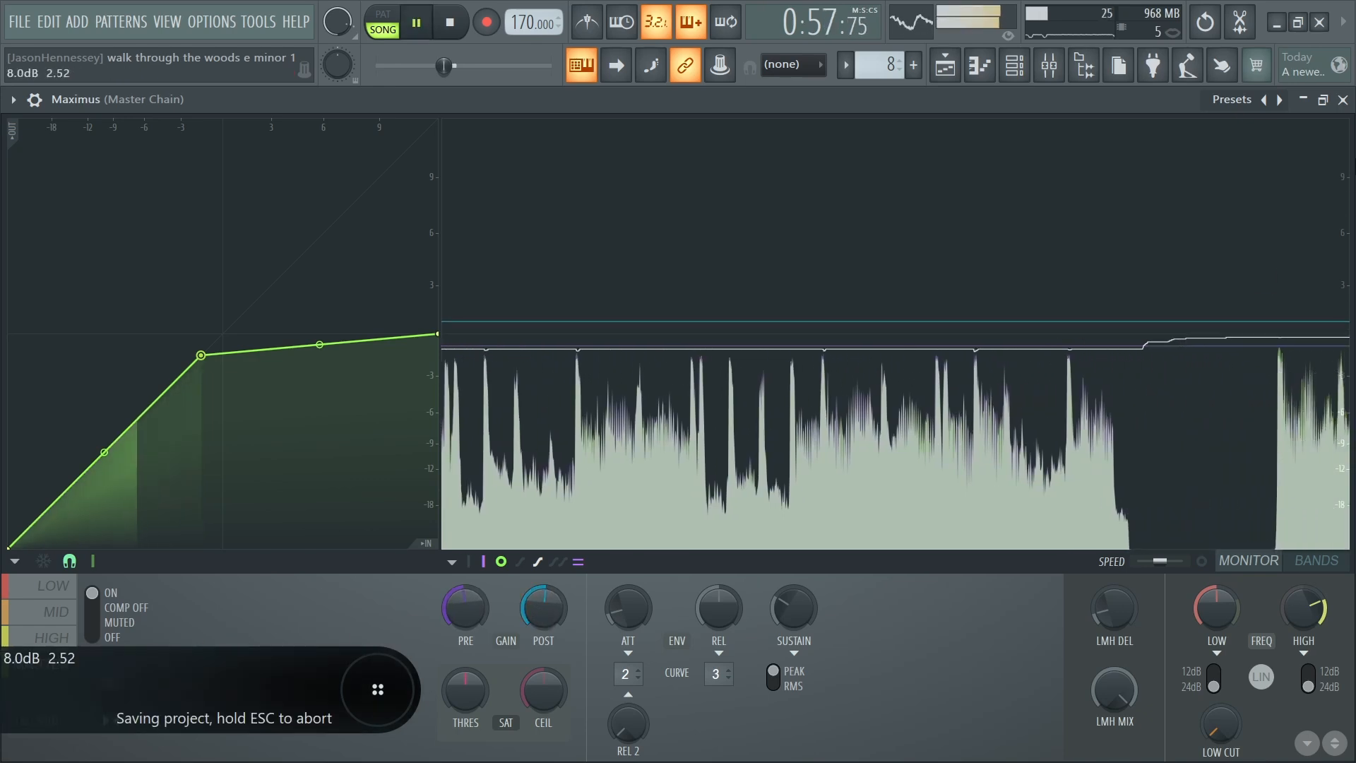
click(1342, 99)
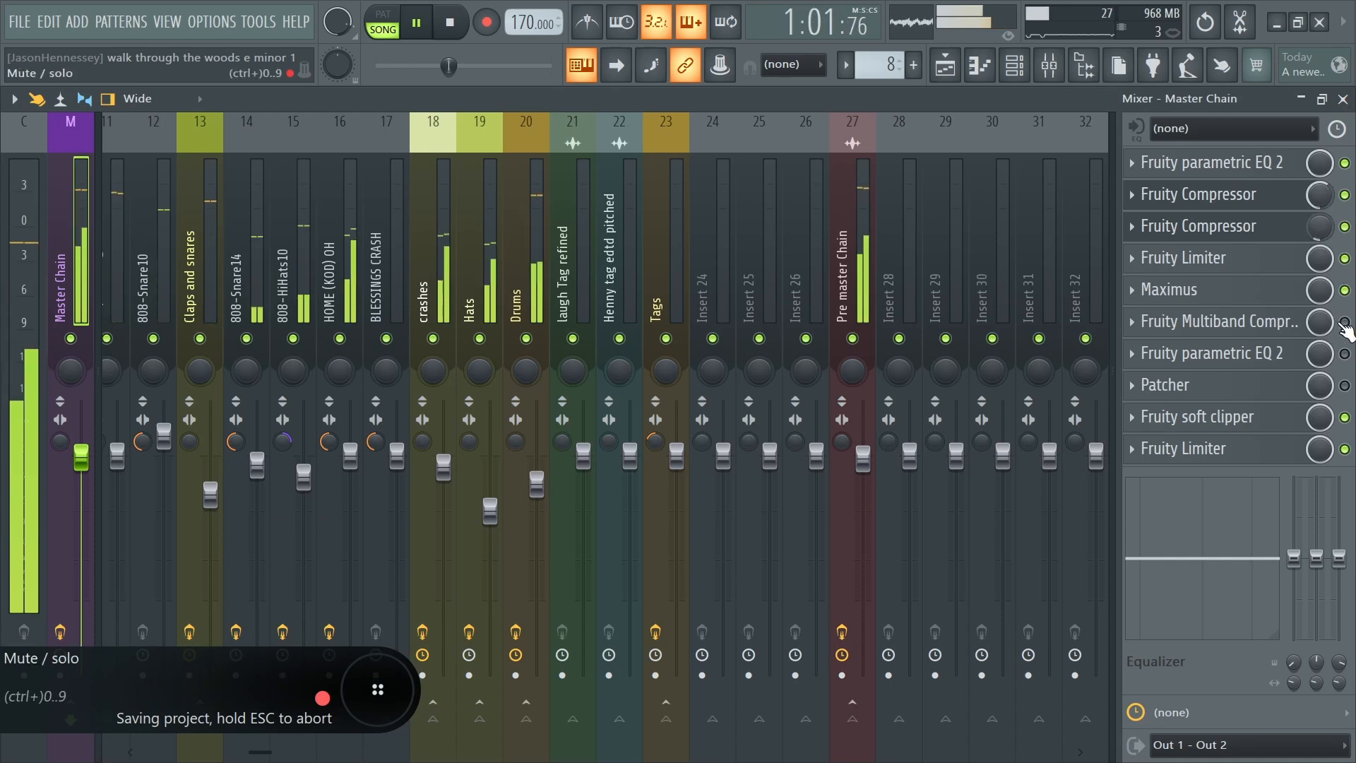
Enable the second Fruity parametric EQ 2 and Patcher on the Master Chain, and audition Patcher's High Stereo control.
click(1210, 353)
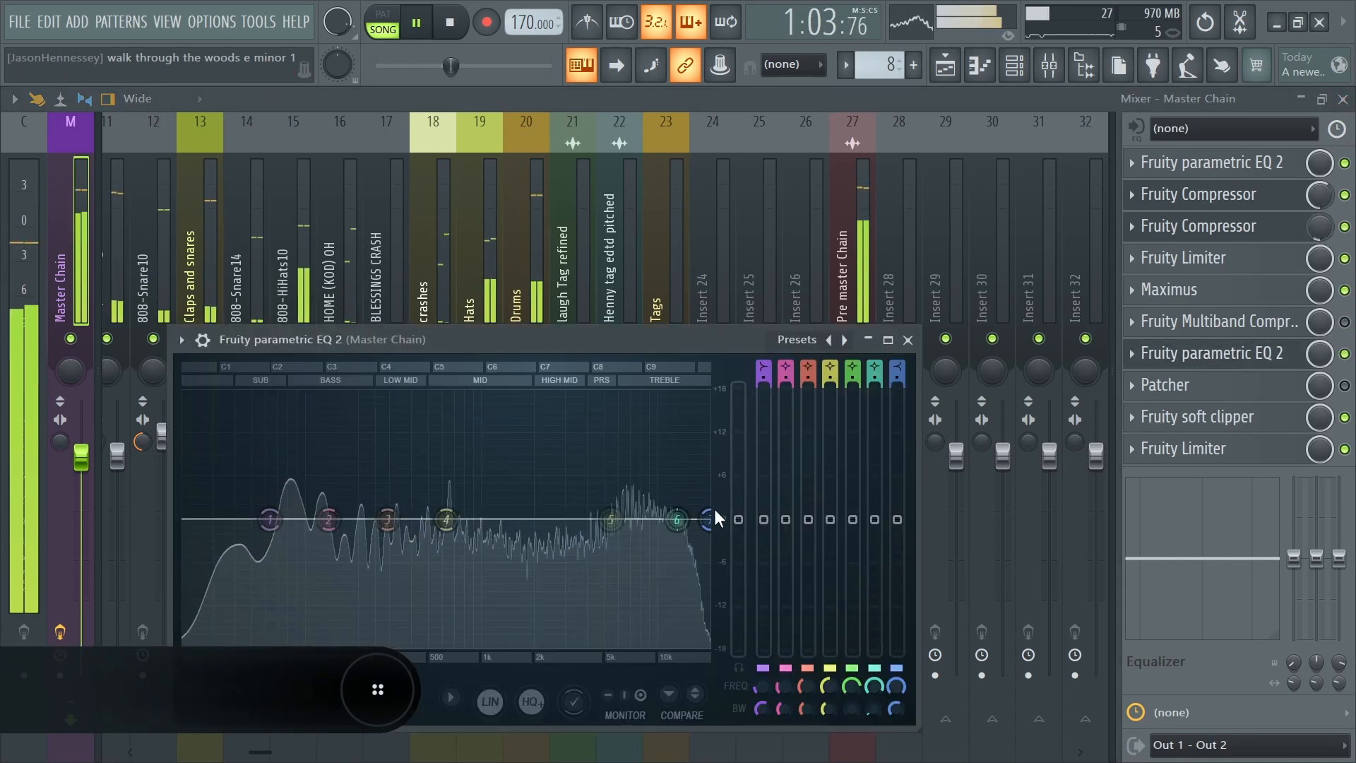
click(1220, 394)
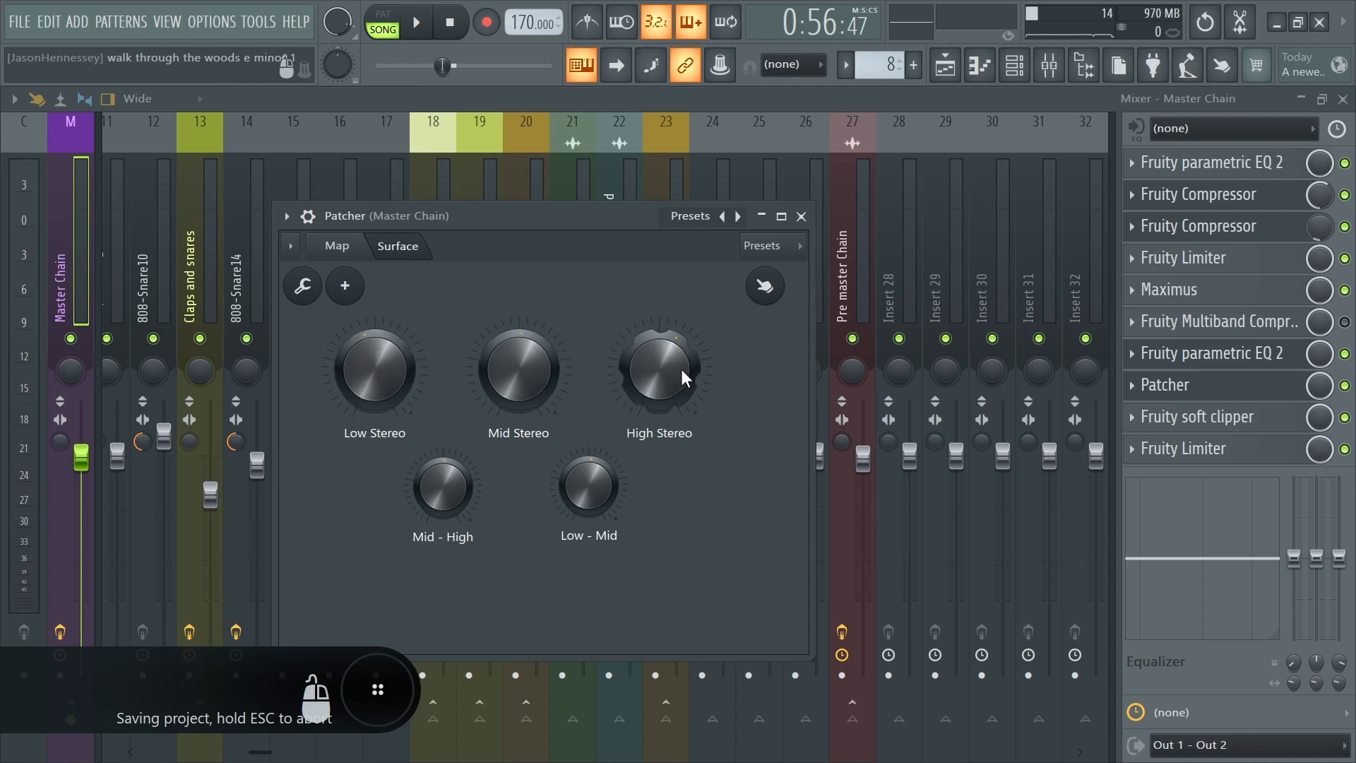
drag(680, 369, 677, 353)
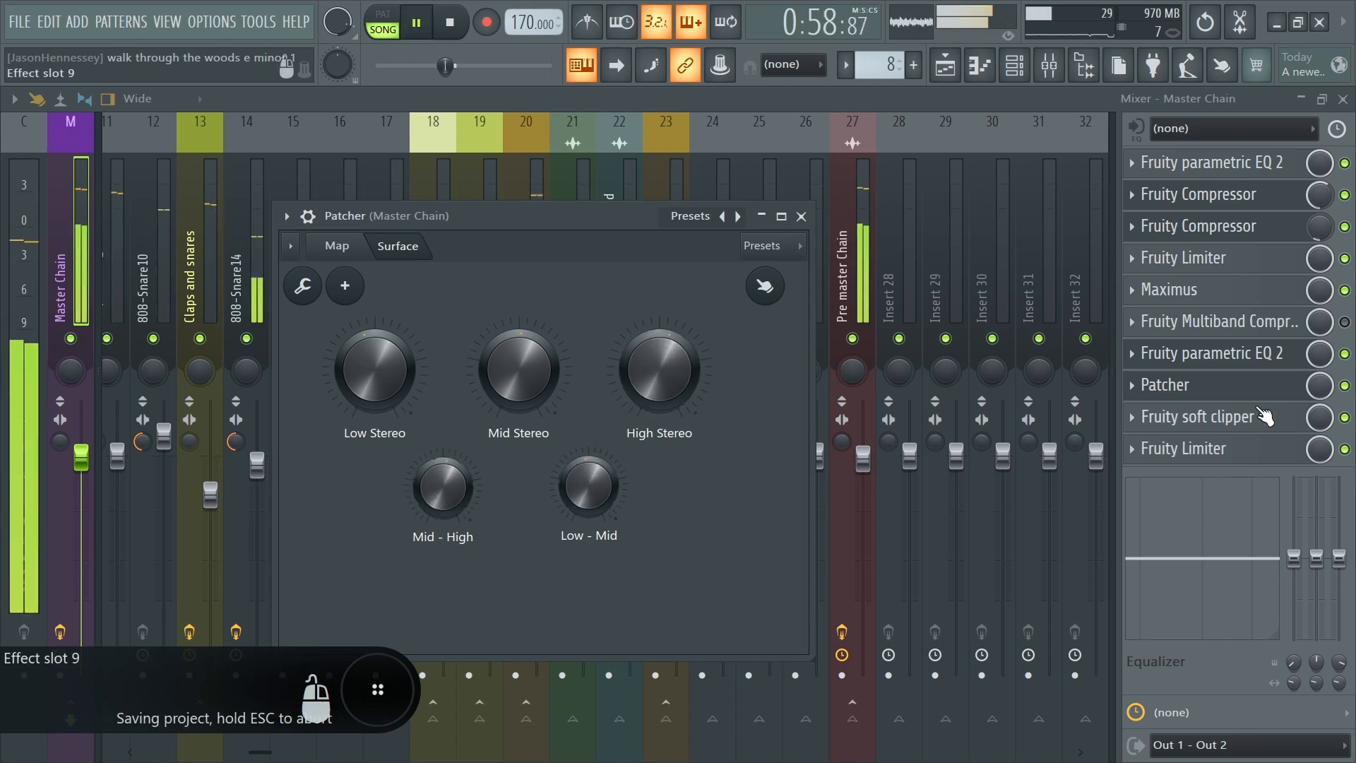
key(space)
Move the last Fruity Limiter on the Master Chain up ahead of the Fruity soft clipper and open it.
click(1151, 447)
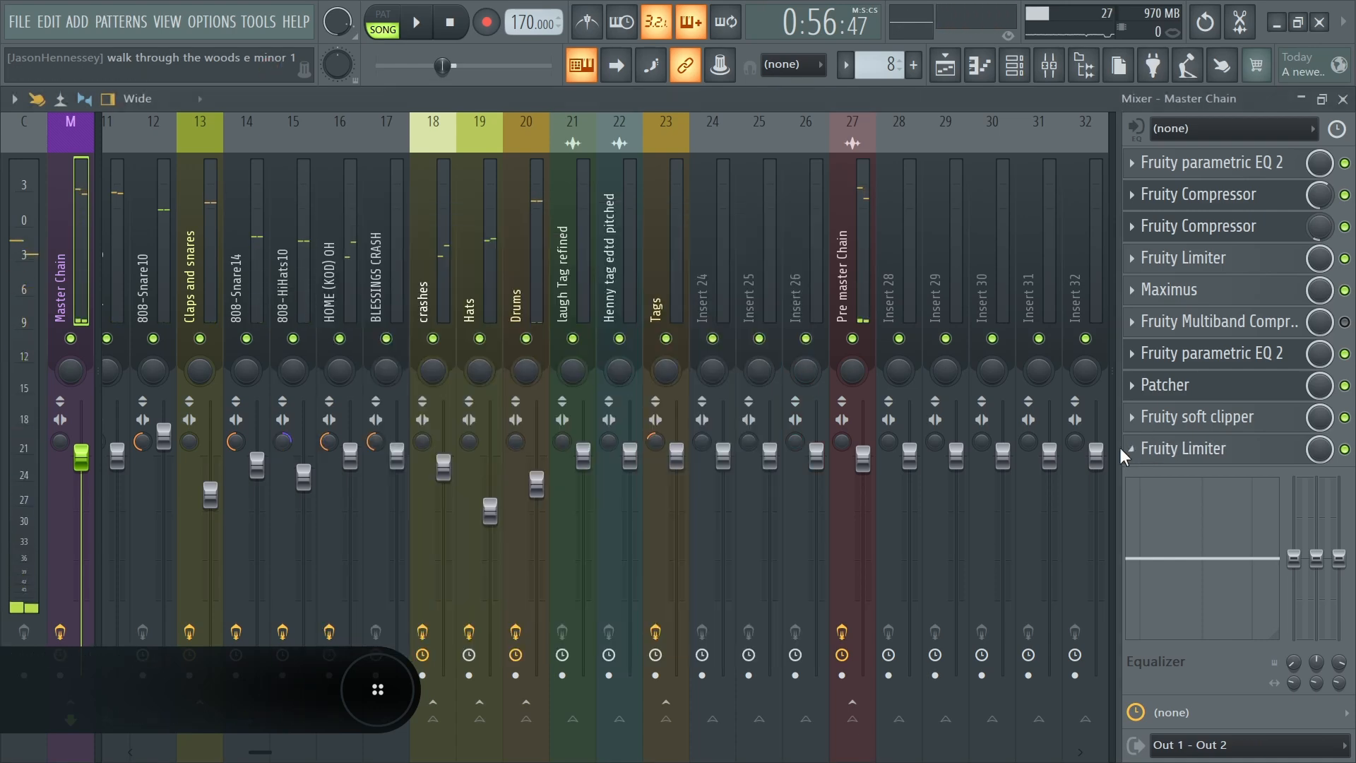
right_click(1124, 456)
click(1169, 606)
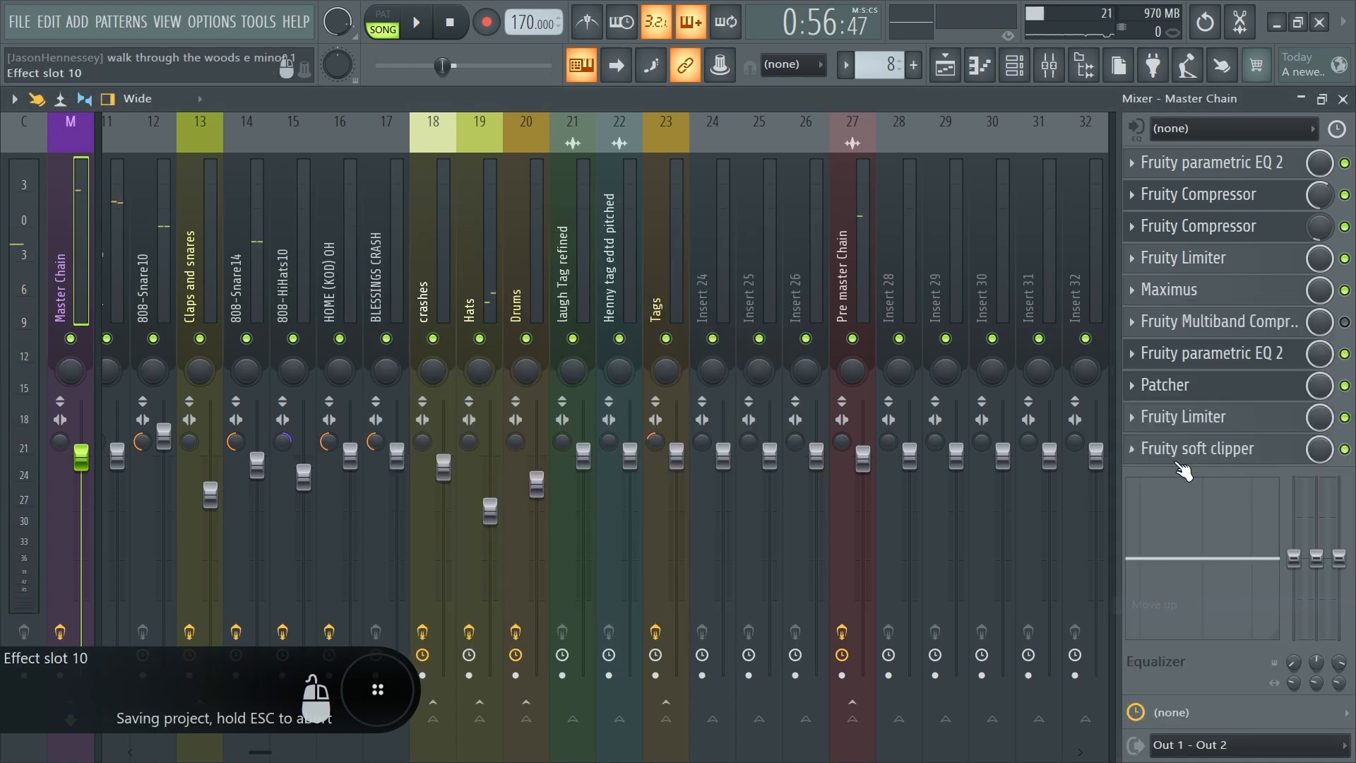
click(1212, 431)
Try lowering the limiter's ceiling to about -2.1 dB and return it to 0 dB.
click(753, 213)
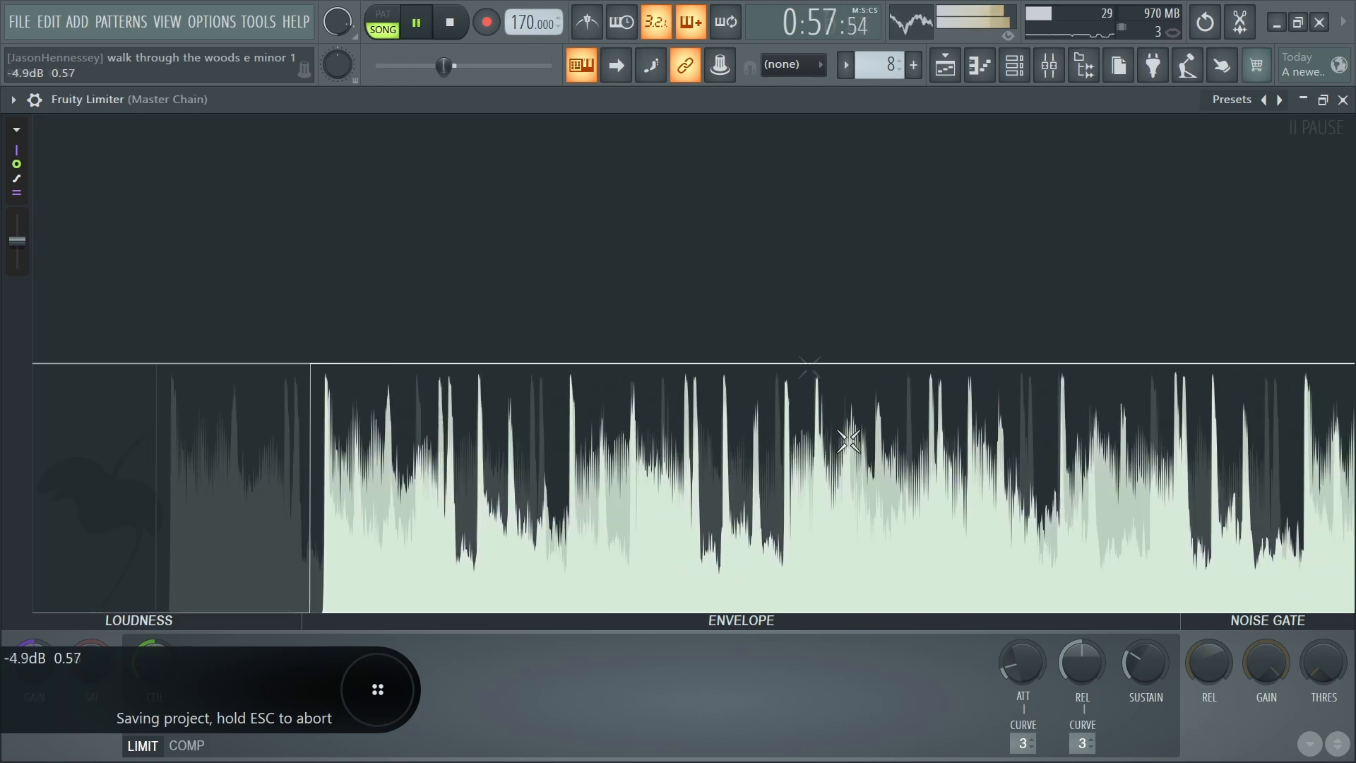
key(space)
drag(154, 664, 155, 695)
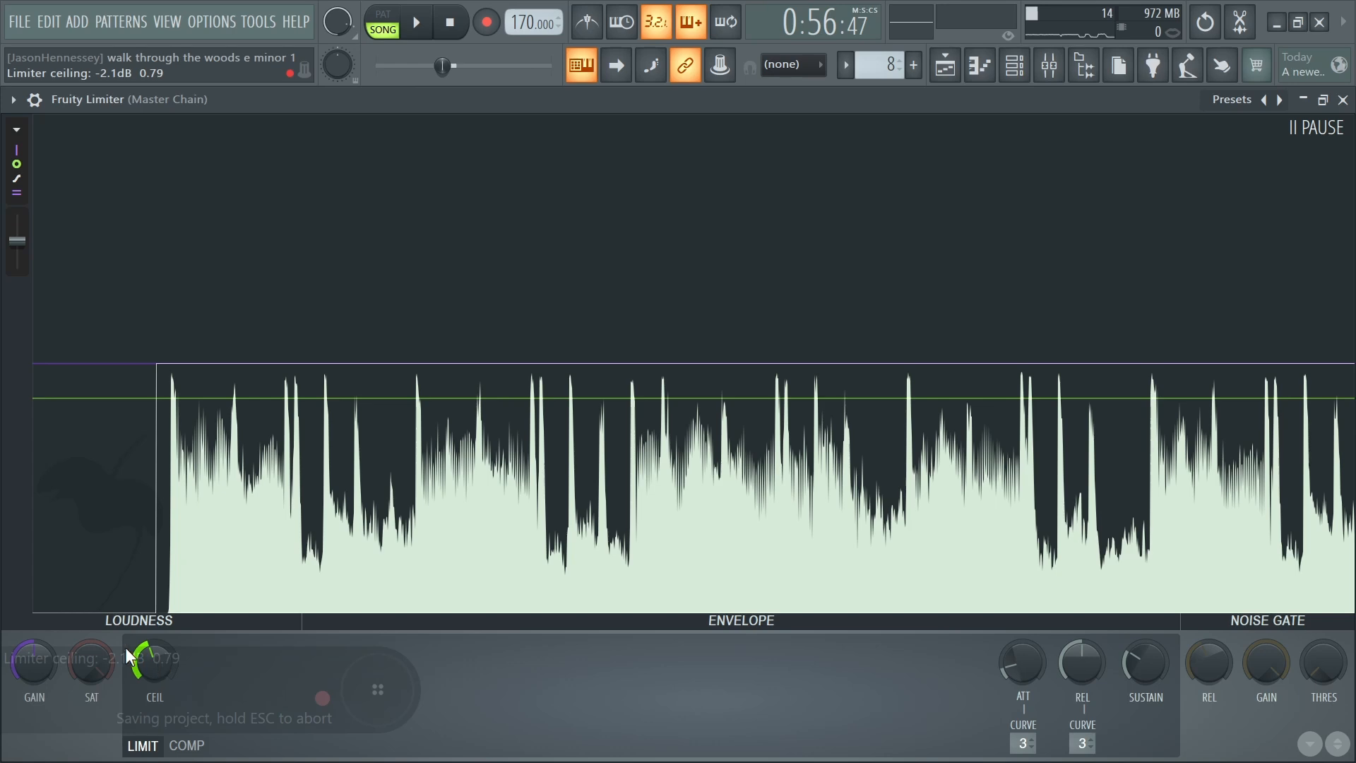
drag(160, 654, 160, 630)
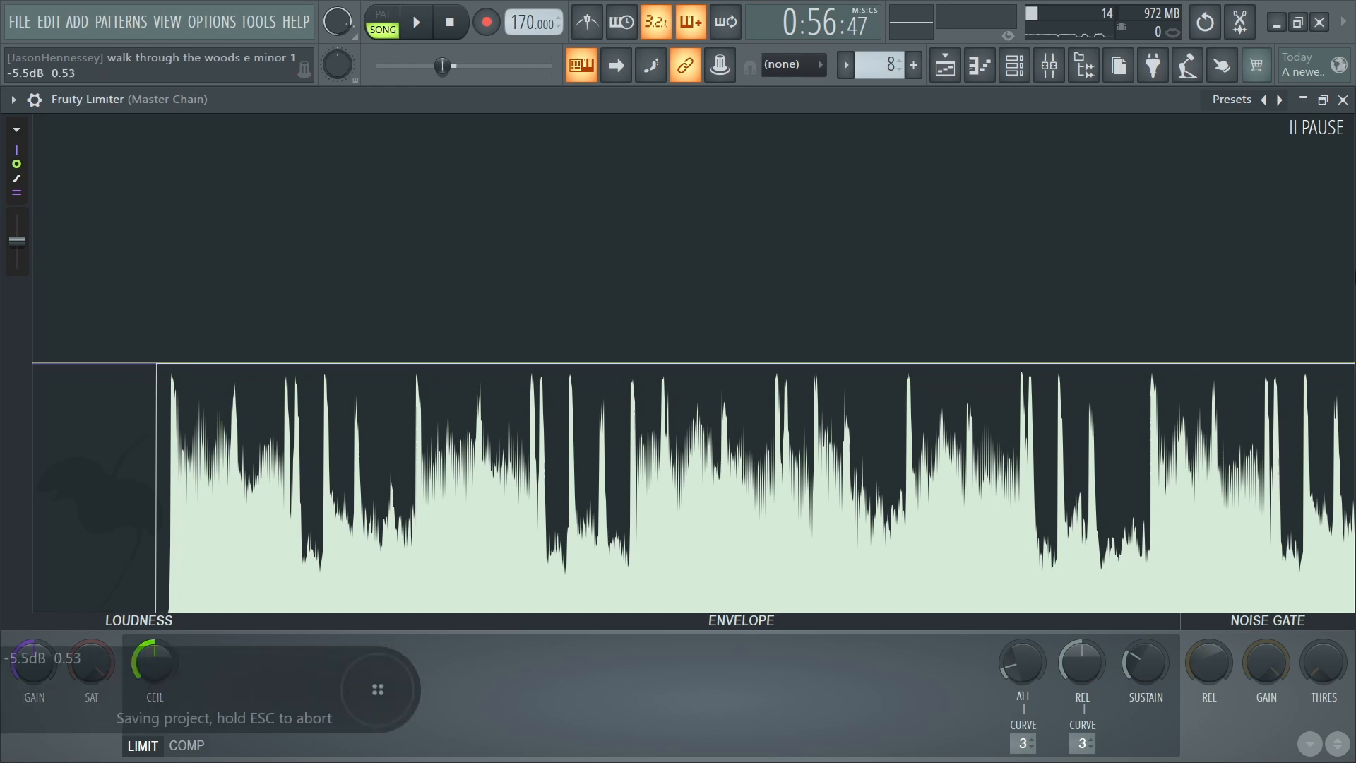
Close the limiter and move it back down below the Fruity soft clipper.
click(1343, 99)
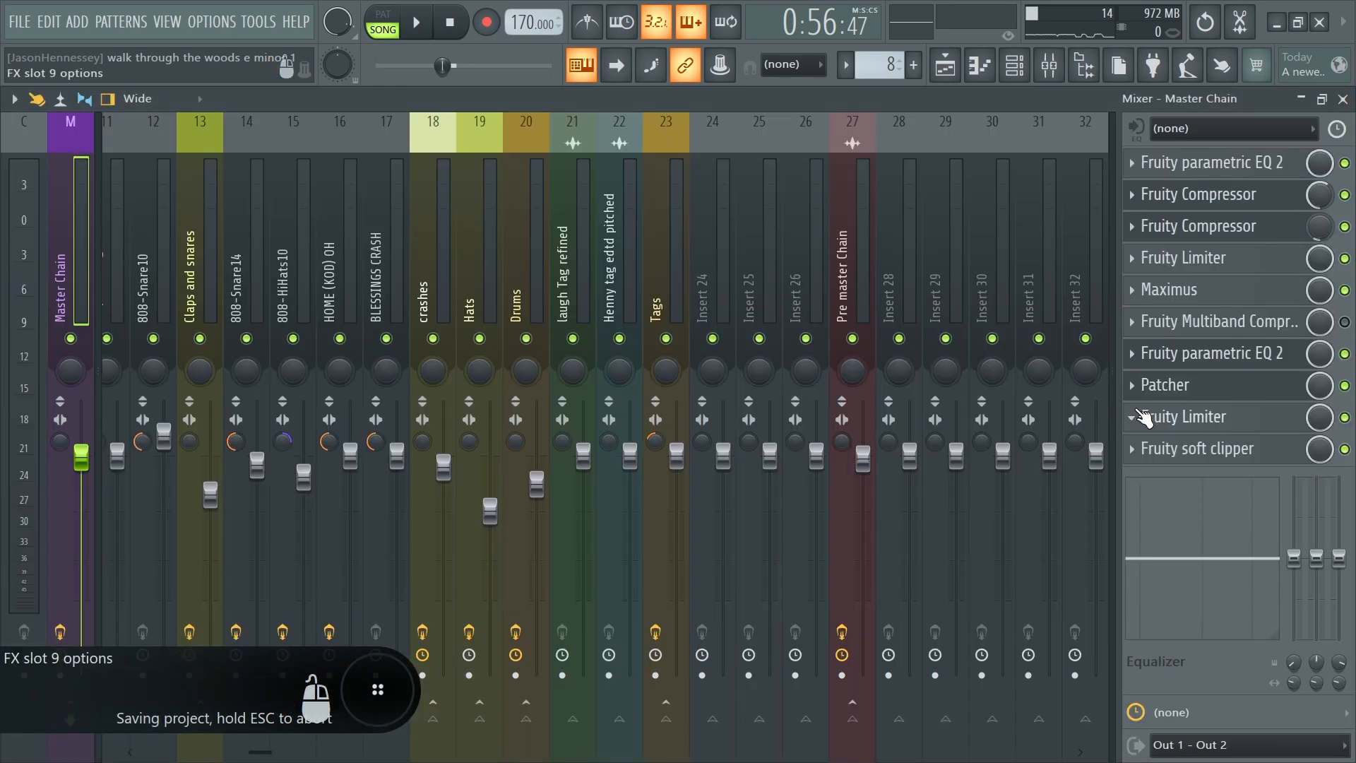
click(1141, 419)
click(1188, 620)
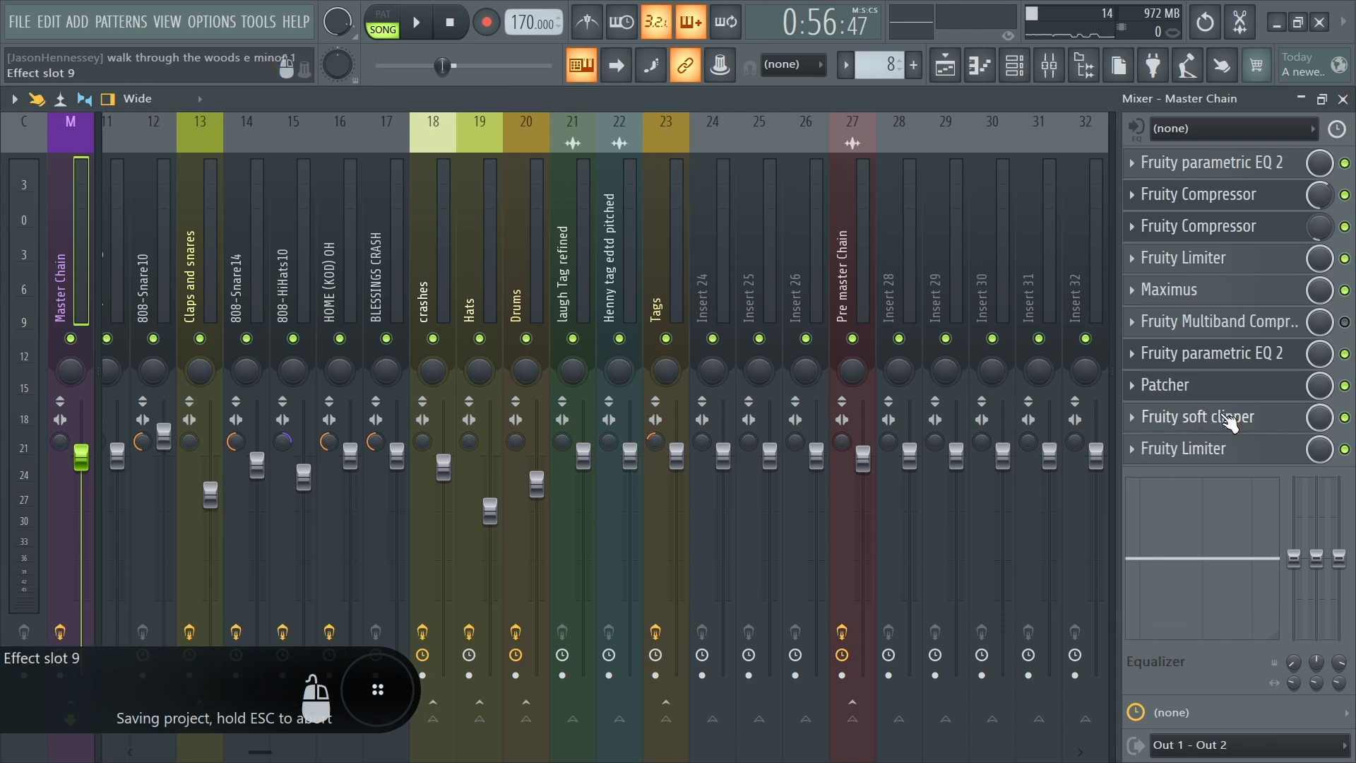
Raise the main level of the second Fruity parametric EQ 2 on the Master Chain slightly above 0 dB.
click(1237, 364)
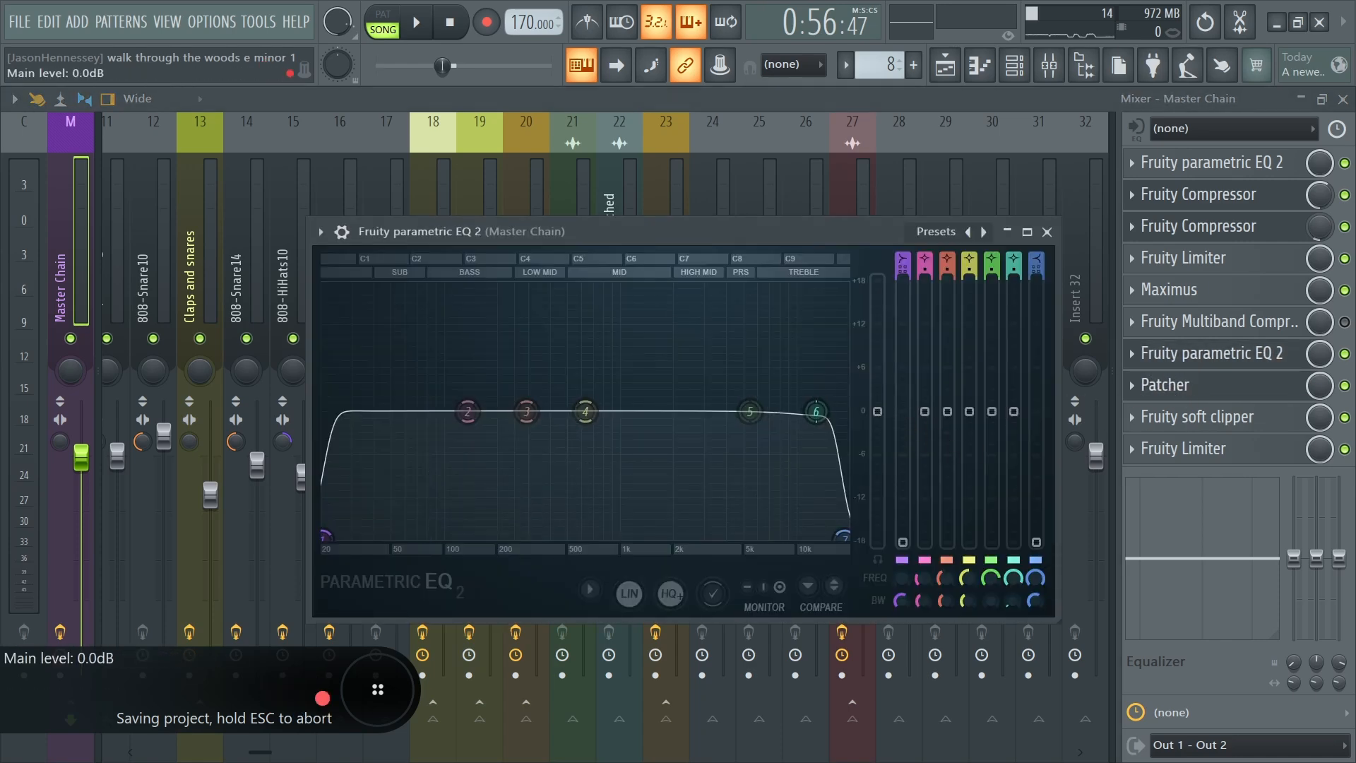
drag(877, 408, 877, 396)
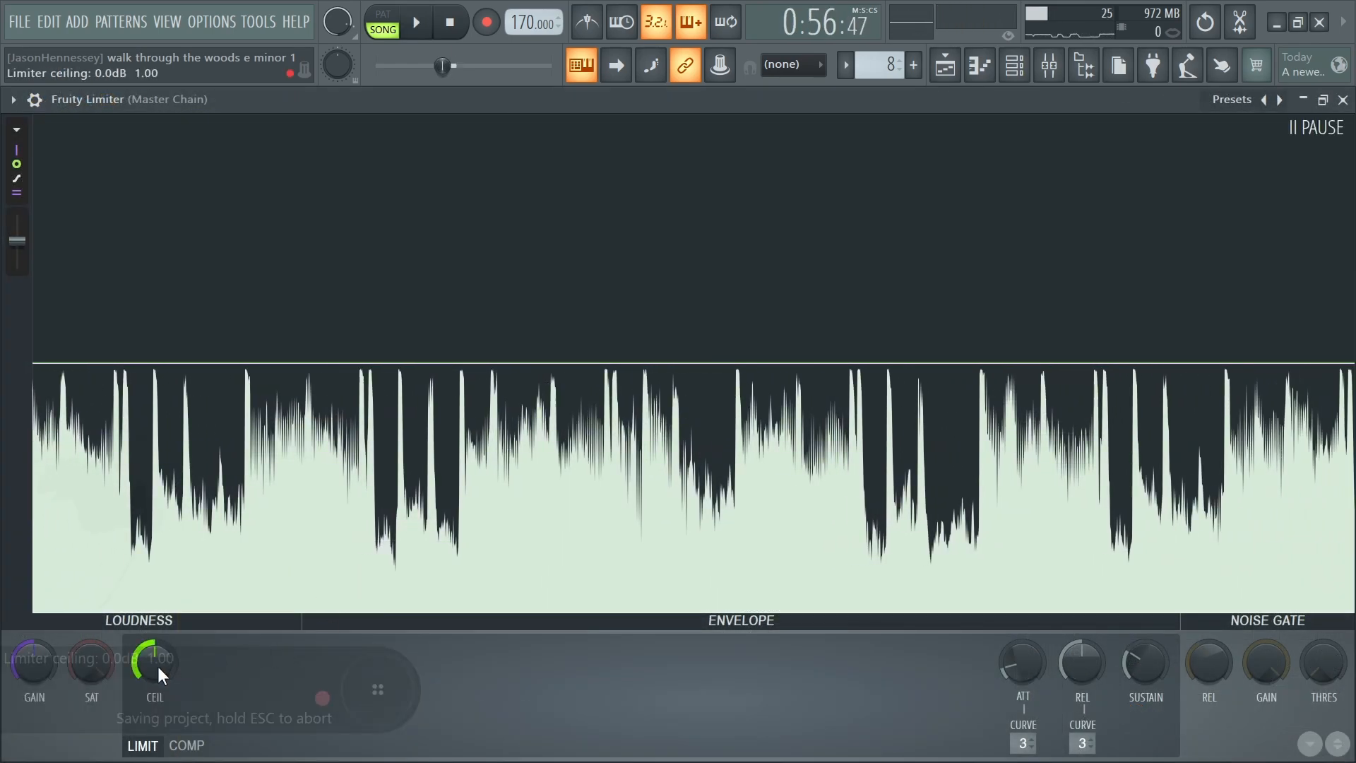
Try the final limiter's ceiling at -0.5, -2.0 and -0.6 dB, and return it to 0 dB.
drag(154, 660, 155, 668)
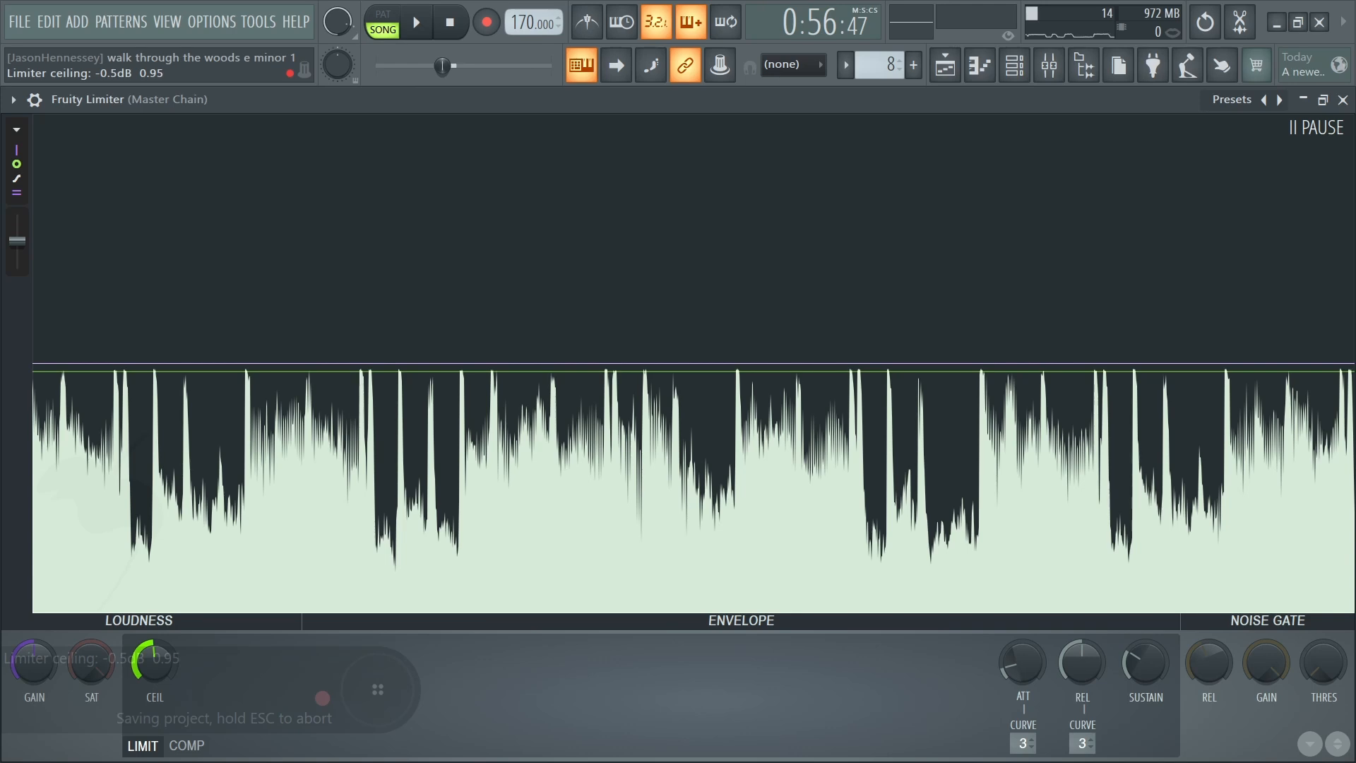
drag(155, 668, 154, 689)
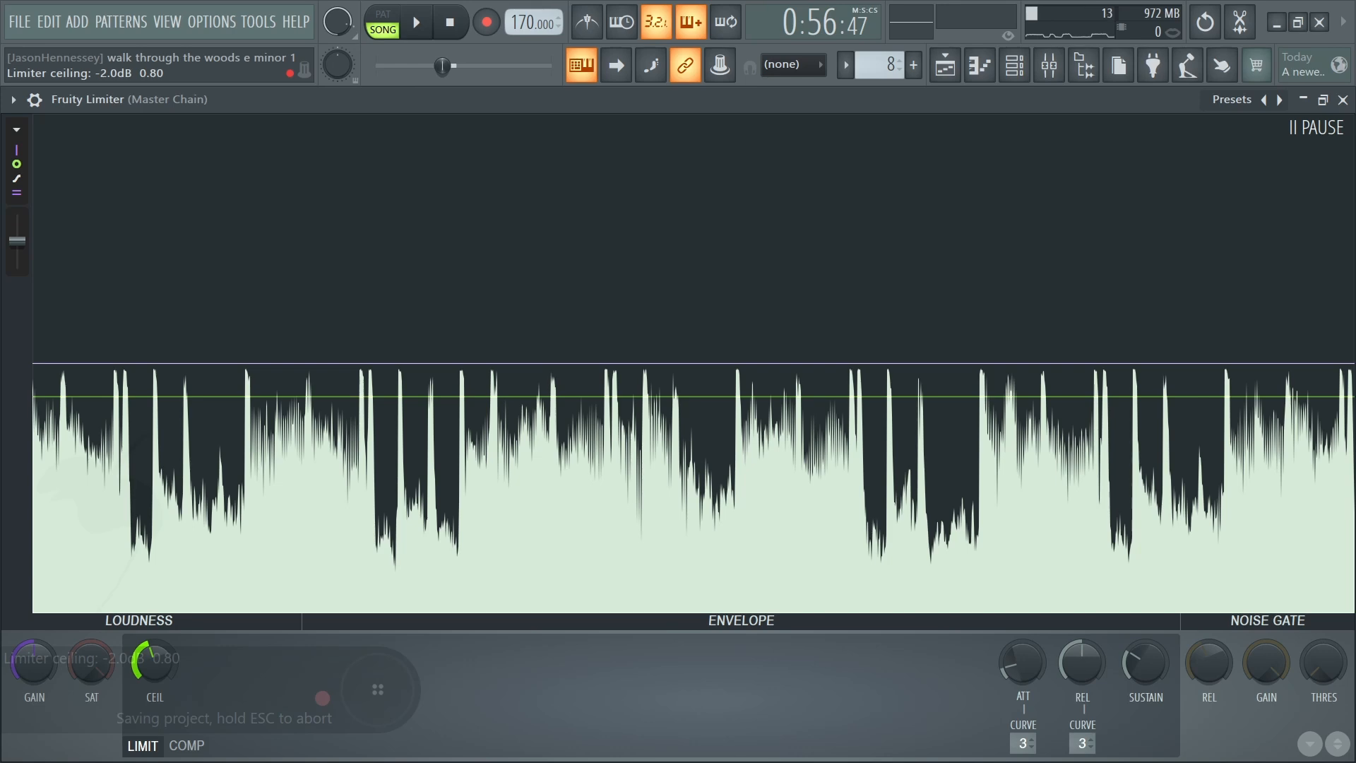
drag(155, 689, 154, 670)
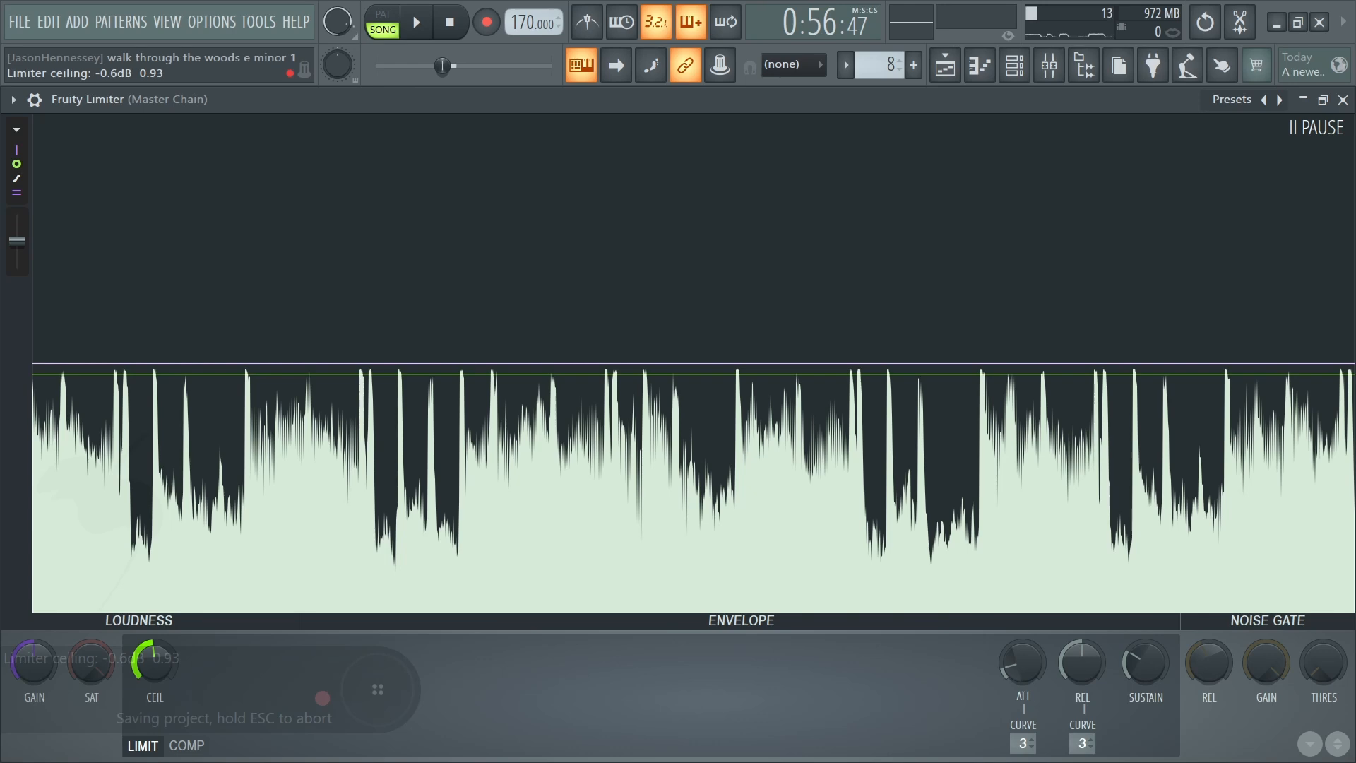
drag(154, 670, 155, 662)
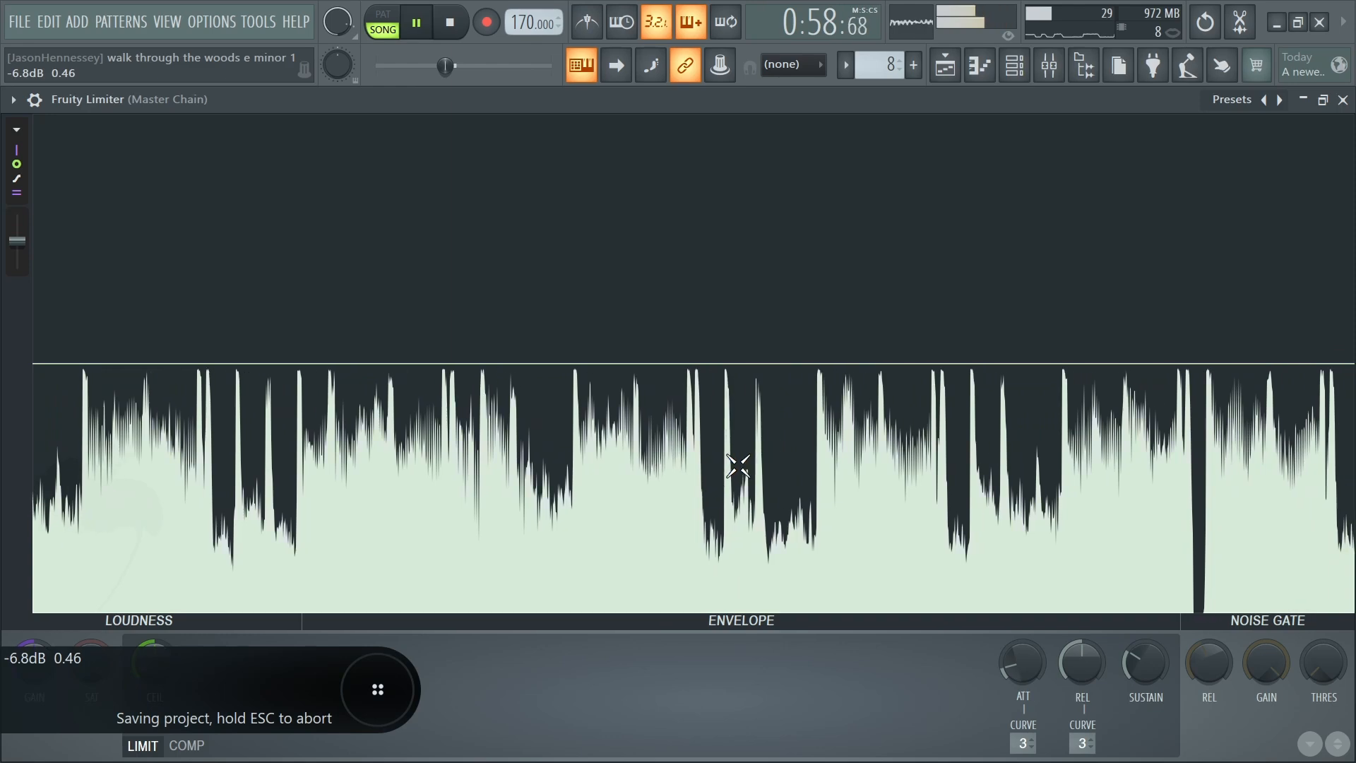
Clear the playlist's time selection, look over the arrangement and select bars 41 to 49 again for loop playback.
drag(720, 151, 650, 158)
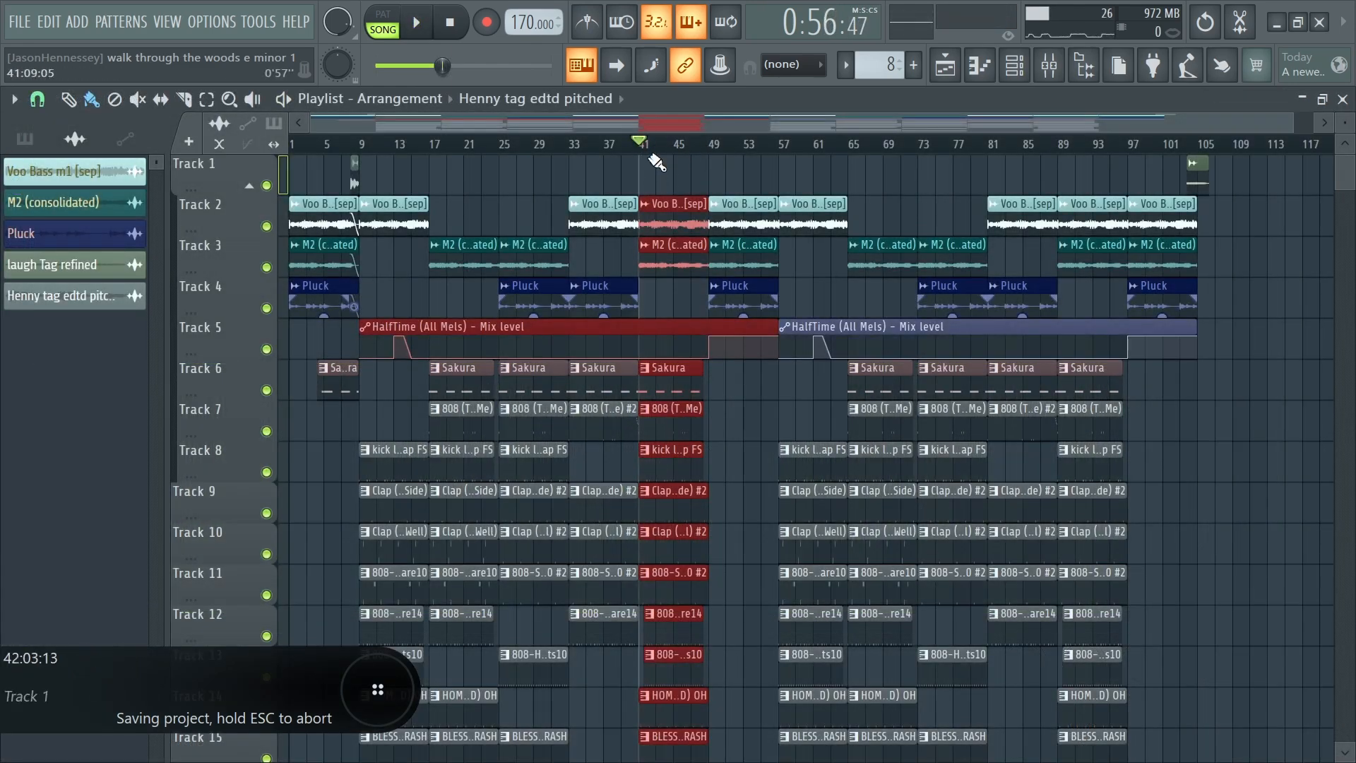
ctrl+click(827, 169)
scroll(857, 178, down, 1)
scroll(1010, 481, down, 3)
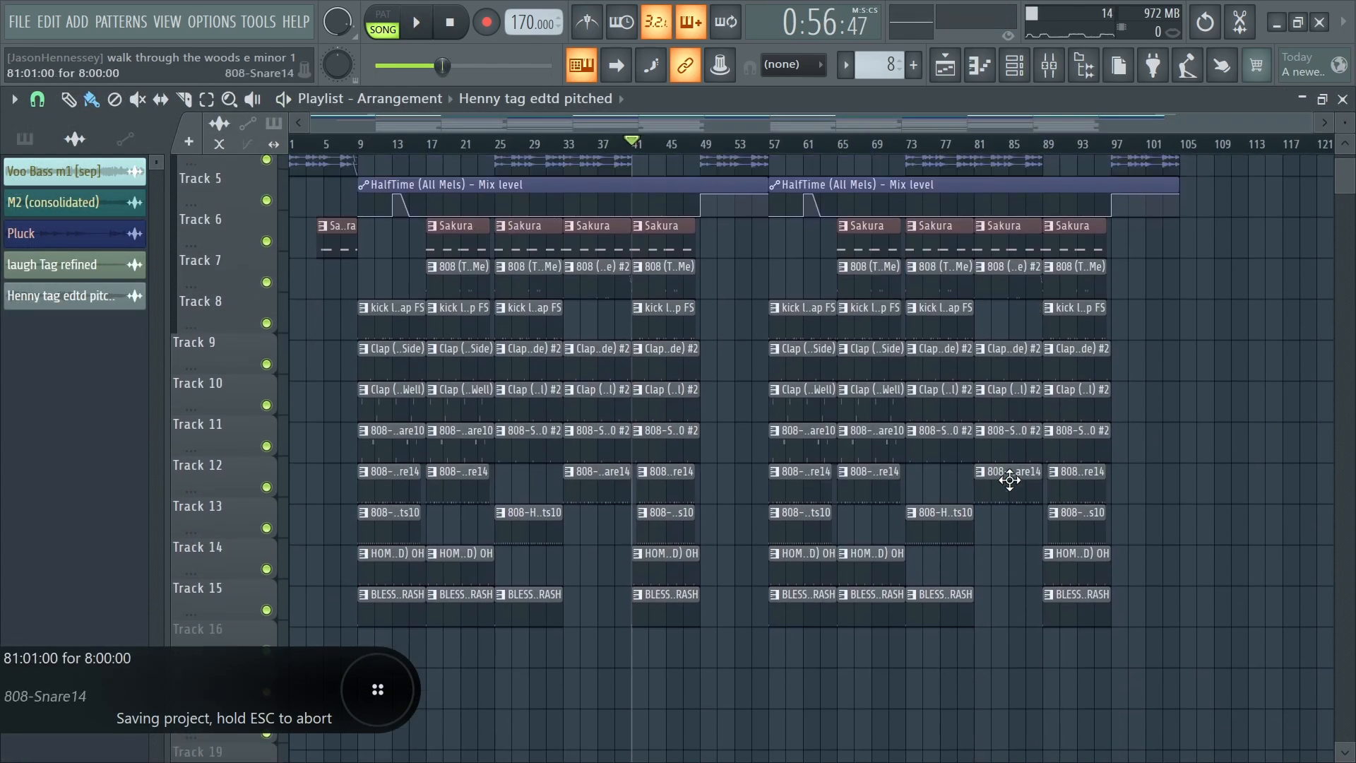
scroll(1009, 480, up, 4)
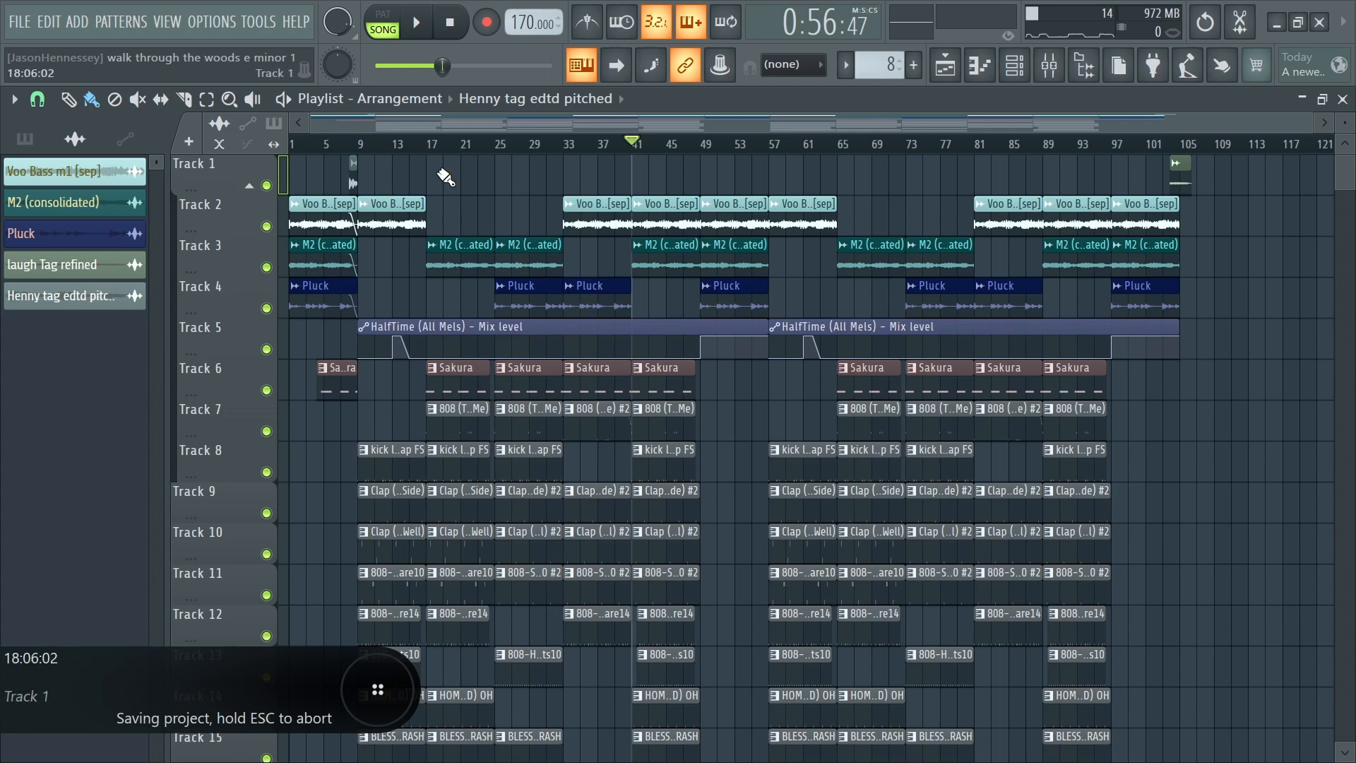
drag(636, 142, 645, 142)
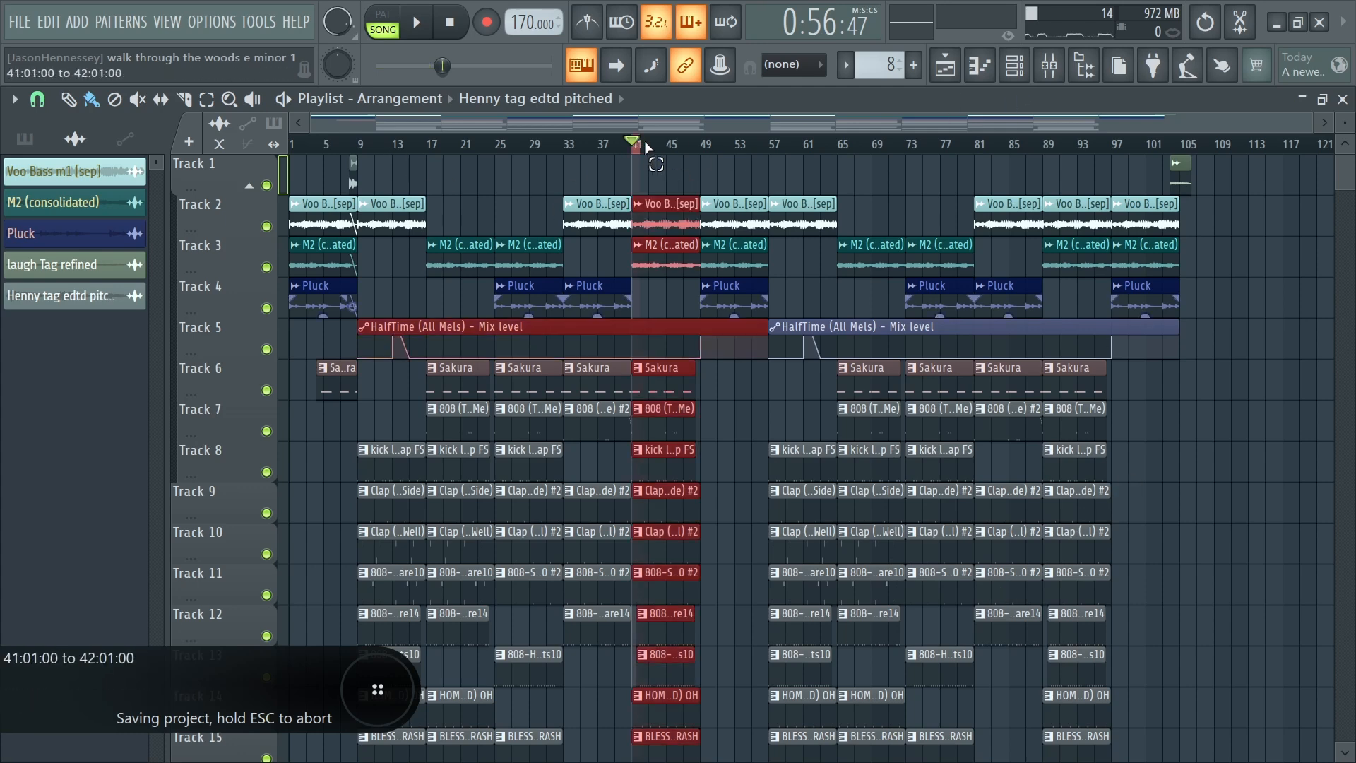
Bypass the effects on the Master Chain and Pre master Chain tracks, and audition the selected bars while checking the master level.
click(1072, 70)
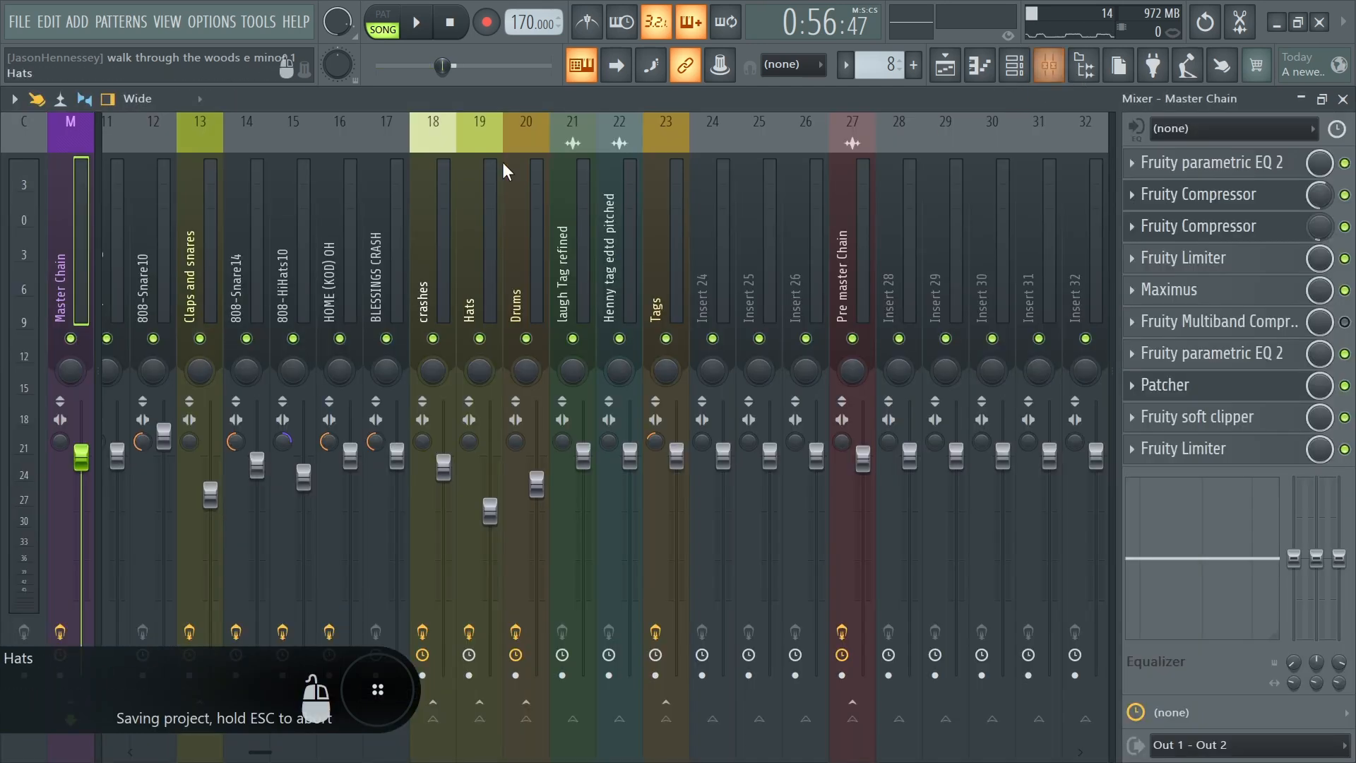
click(60, 631)
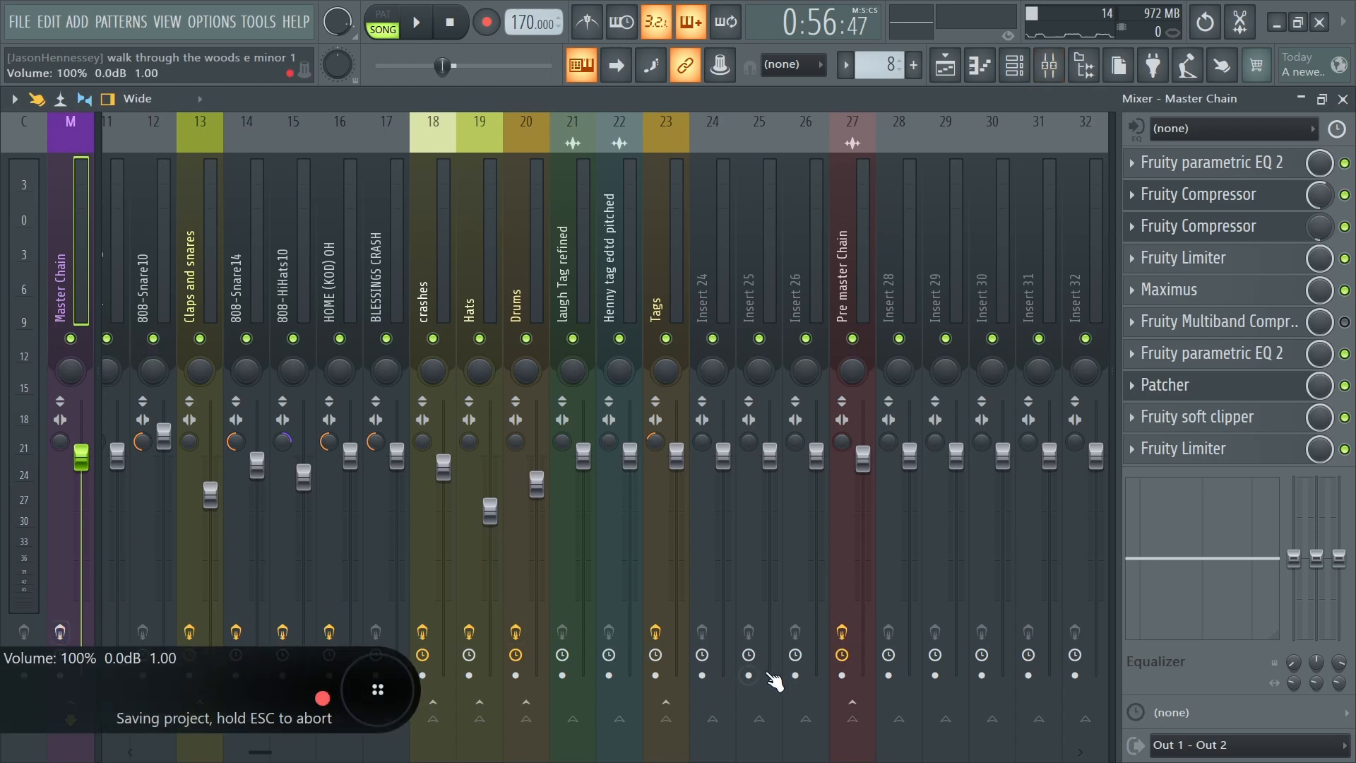
click(841, 633)
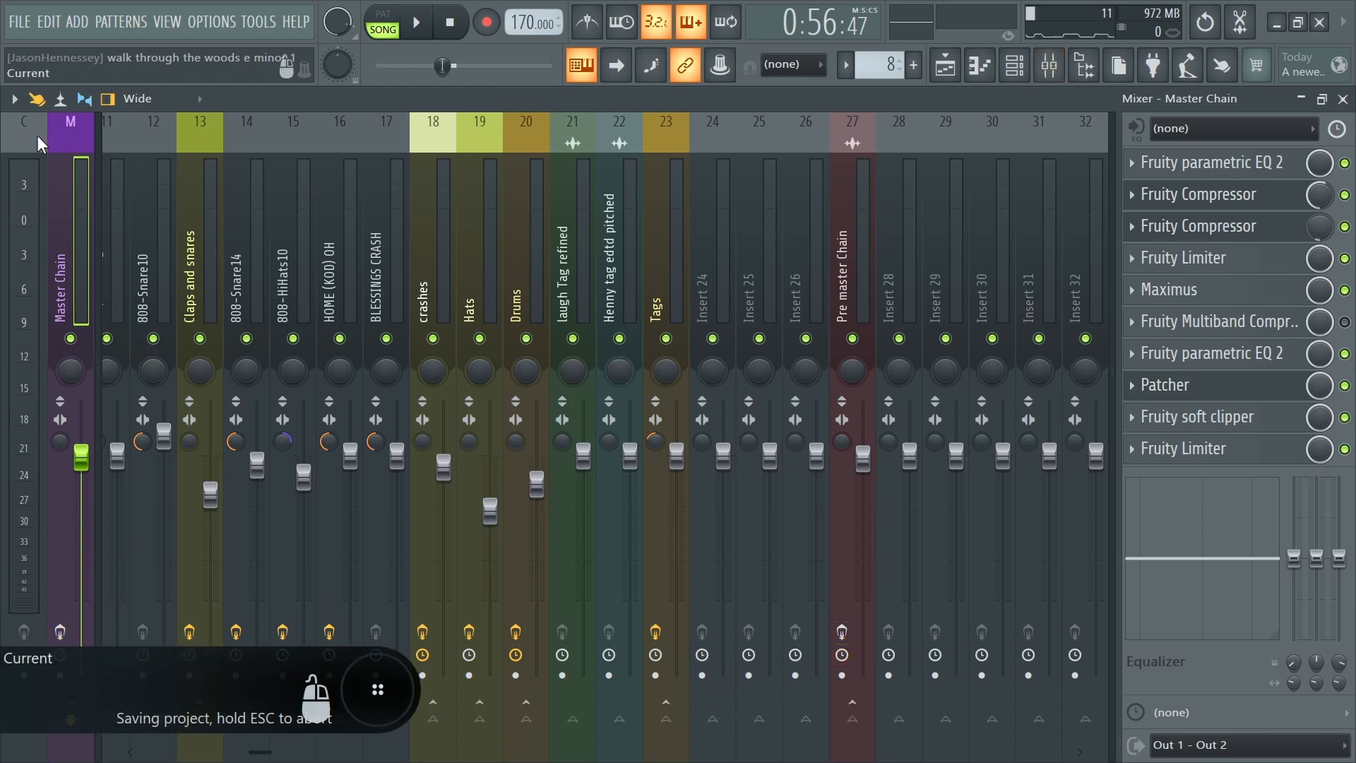
click(945, 66)
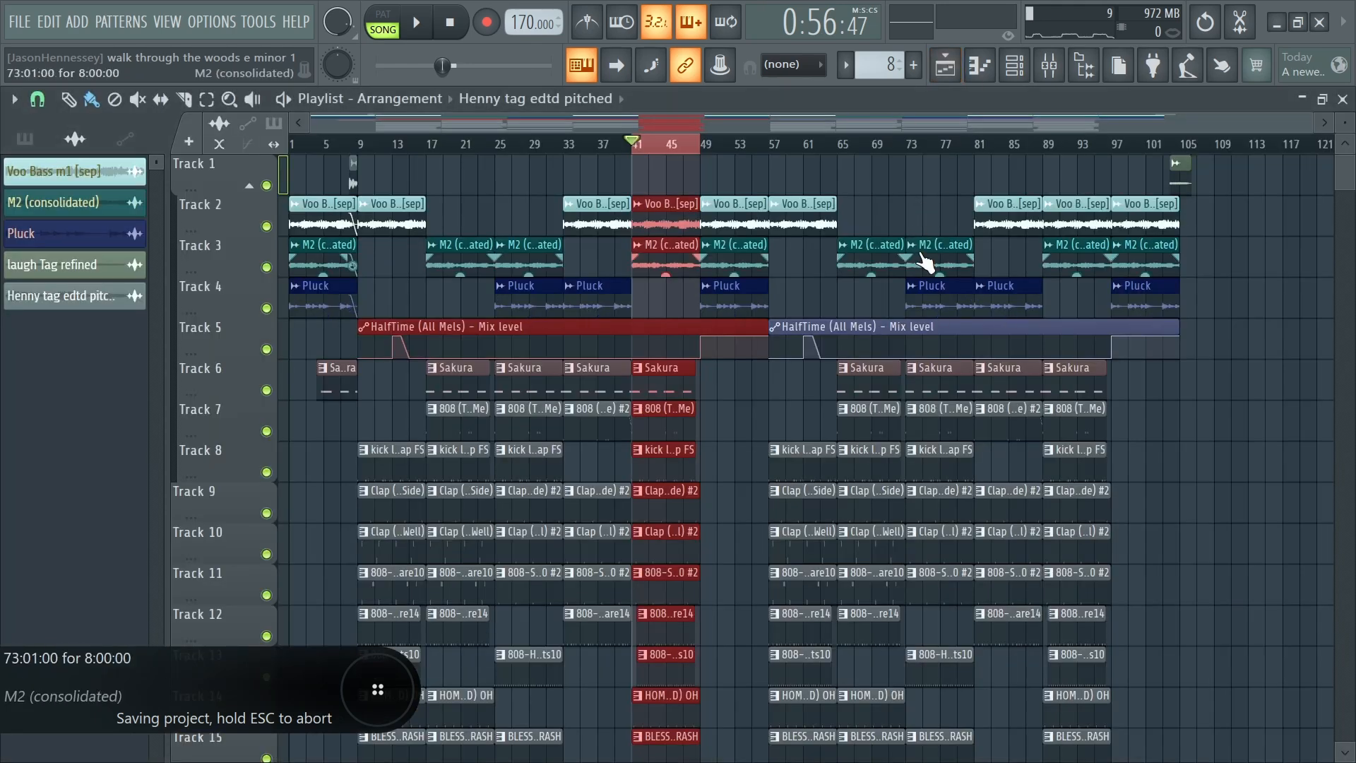
key(space)
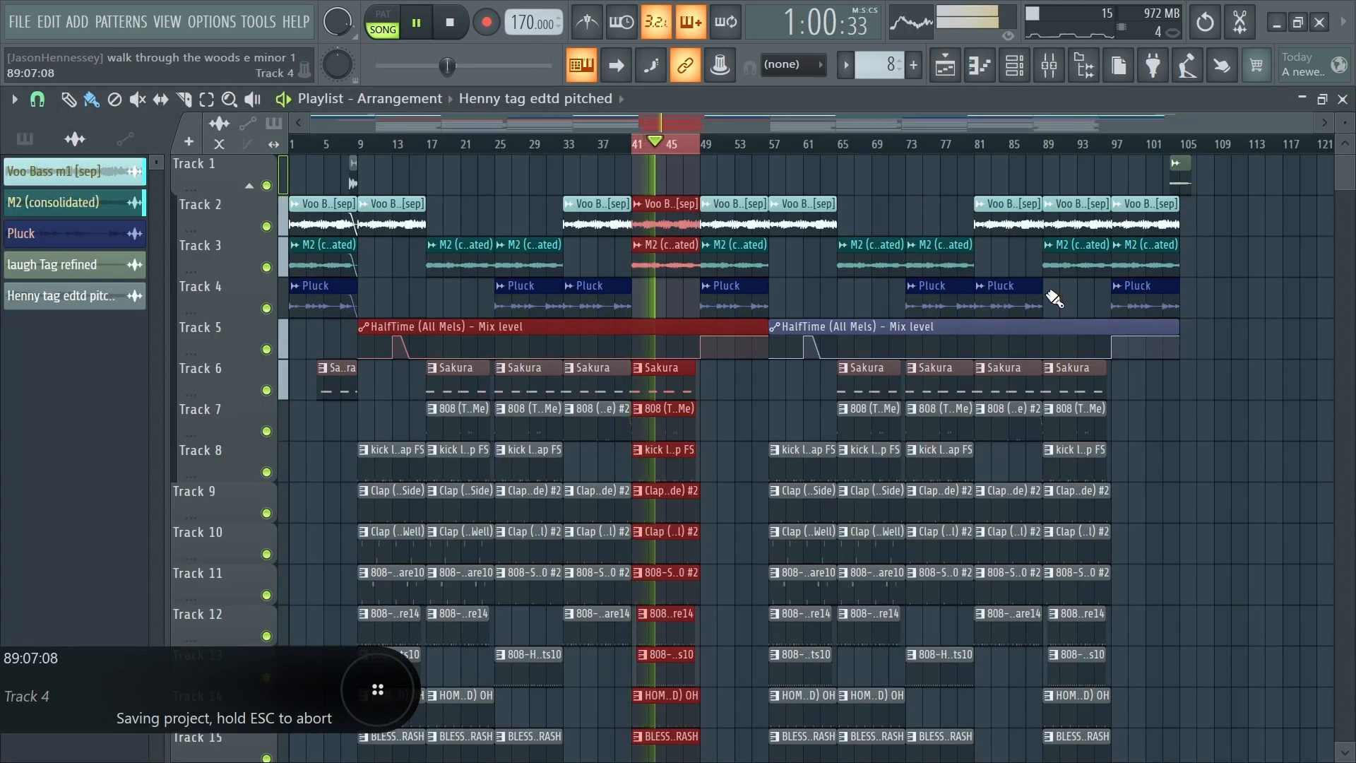
click(1050, 74)
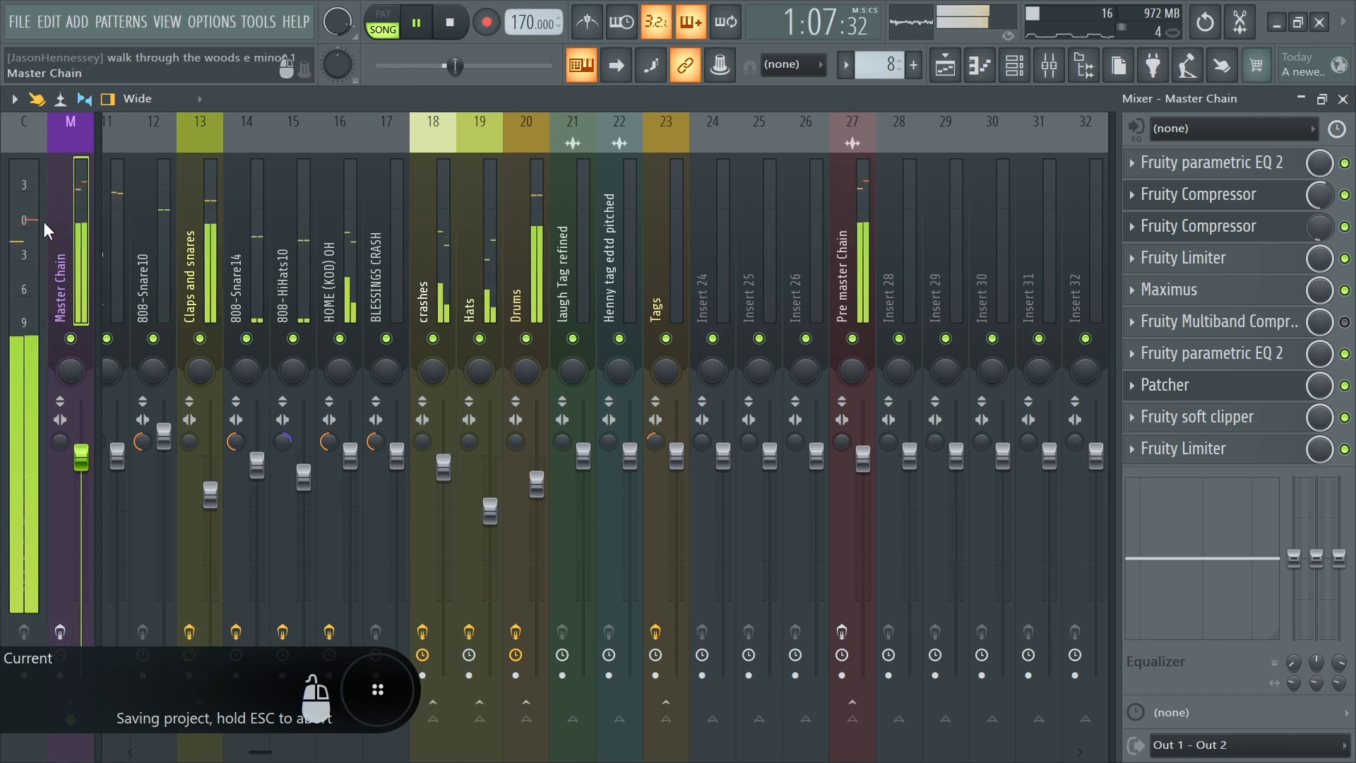
key(space)
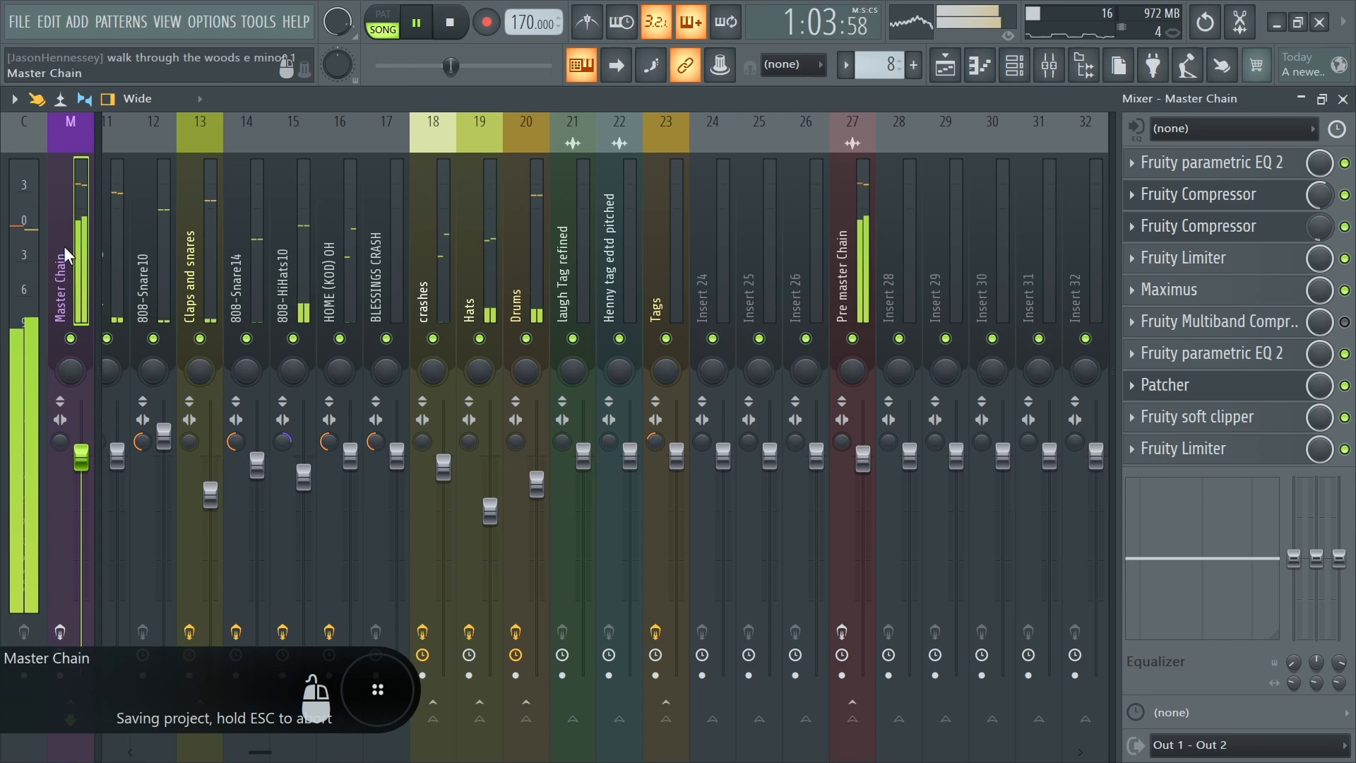
Re-enable the effects on the Master Chain and Pre master Chain tracks and audition the mastered loop.
key(space)
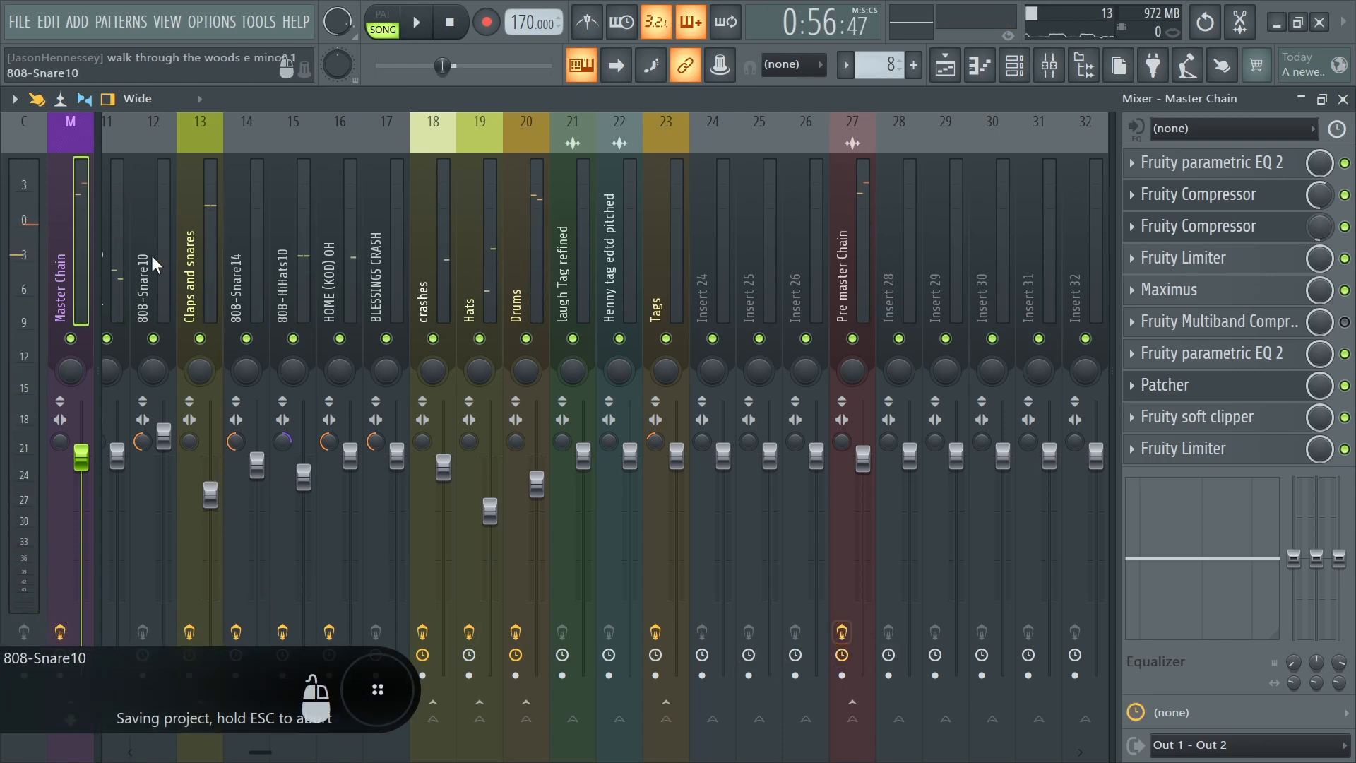
key(space)
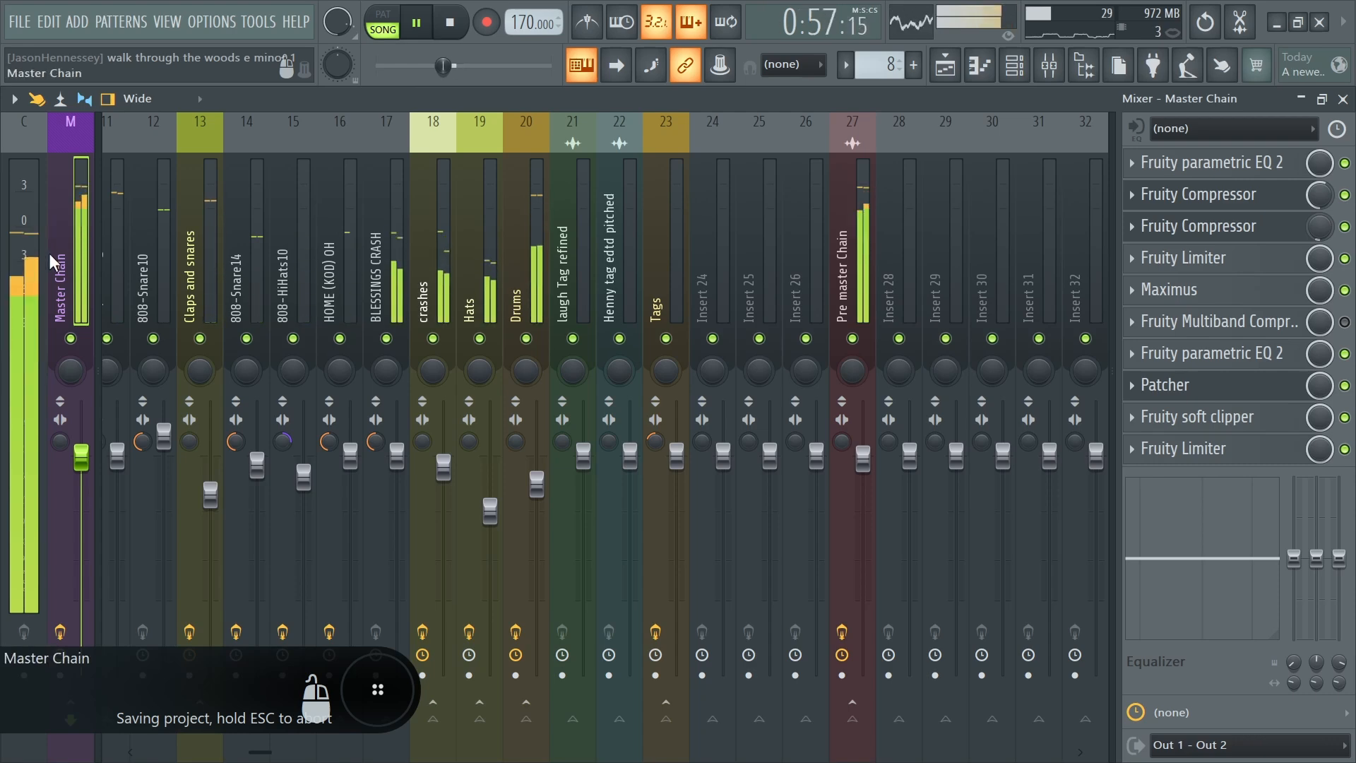
key(space)
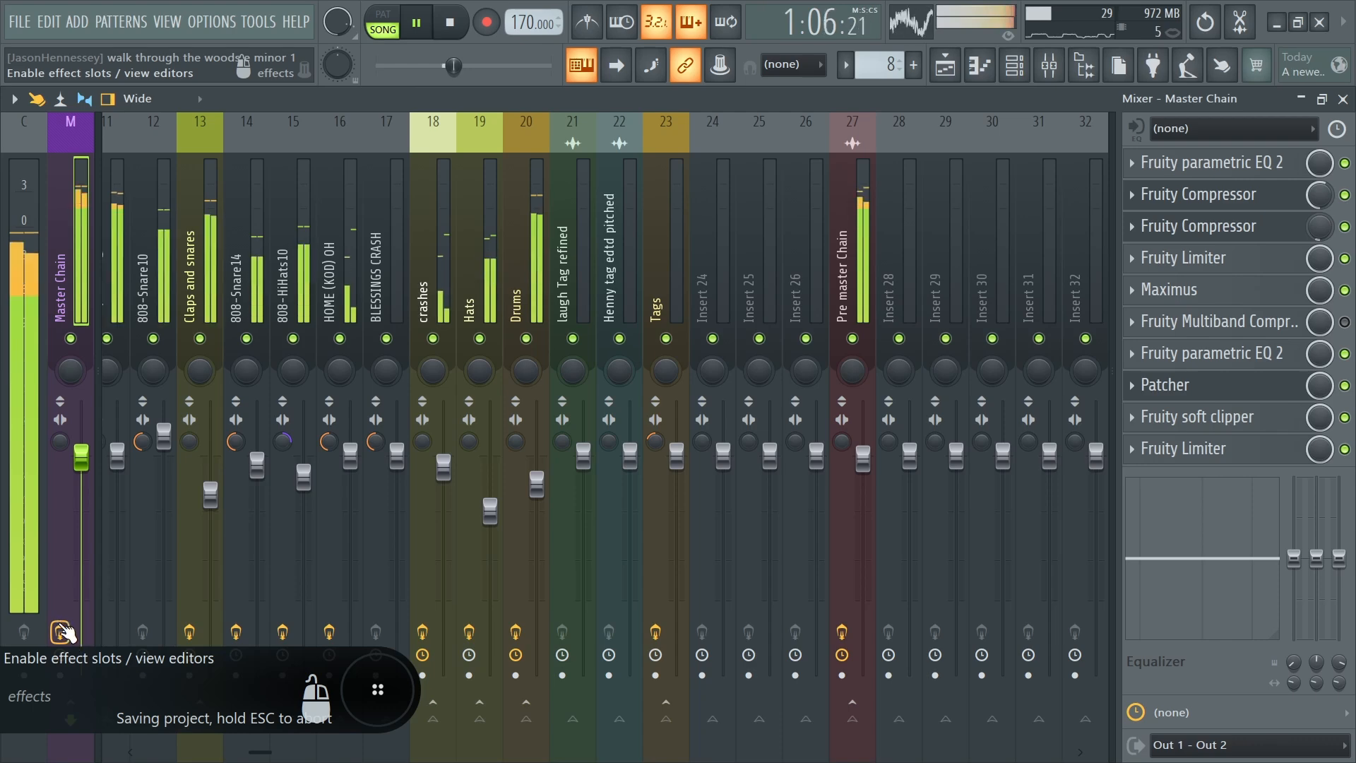
key(space)
Save the project, bypass the effects on both master tracks again and play the loop for comparison.
key(ctrl+s)
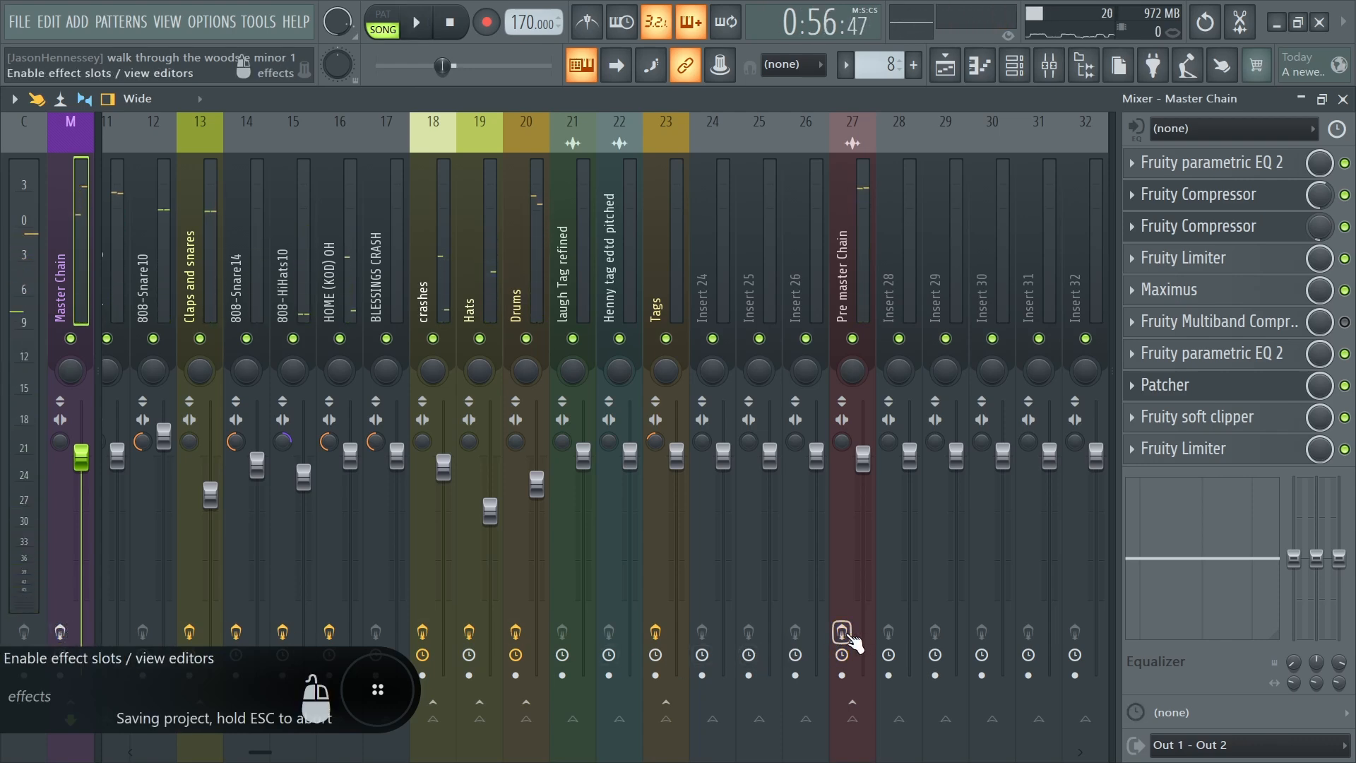
key(space)
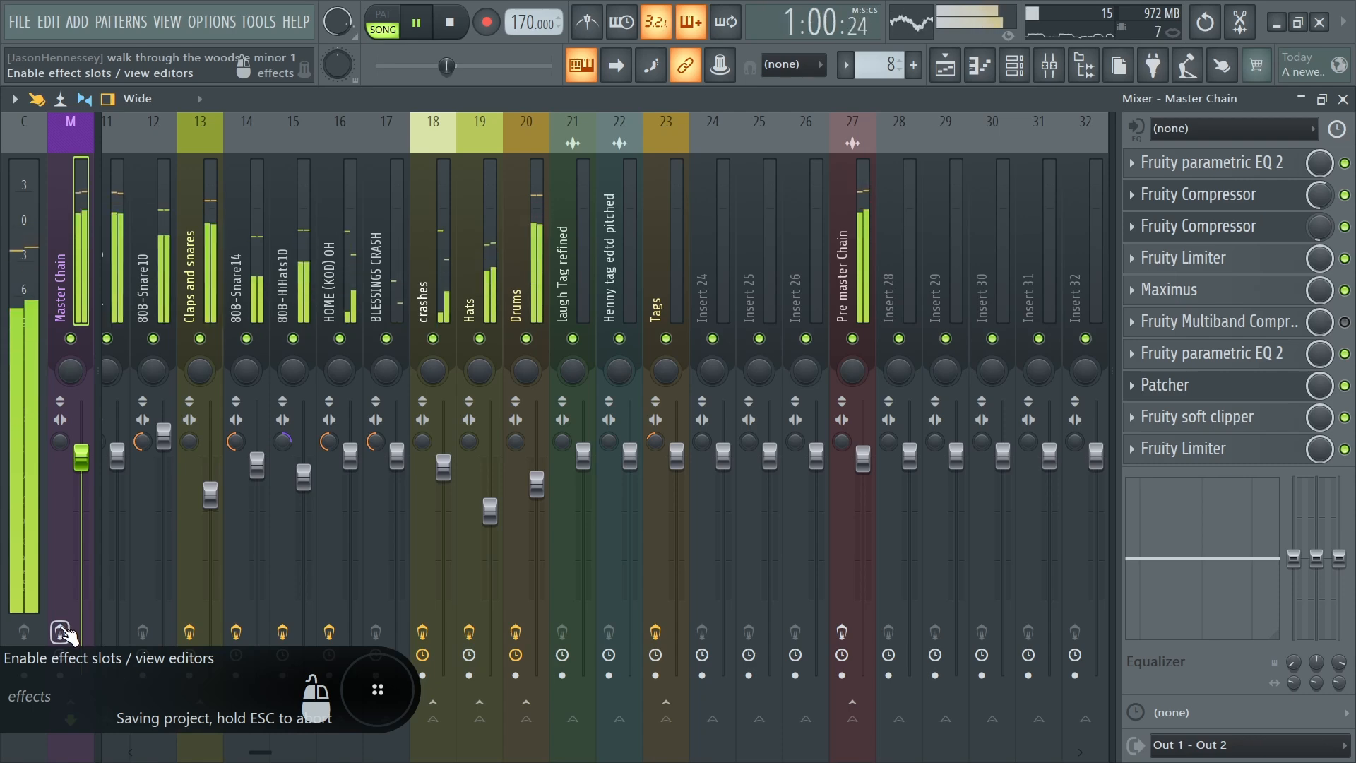
Turn the effects on the Master Chain and Pre master Chain tracks back on, replay the loop and return to the playlist.
key(space)
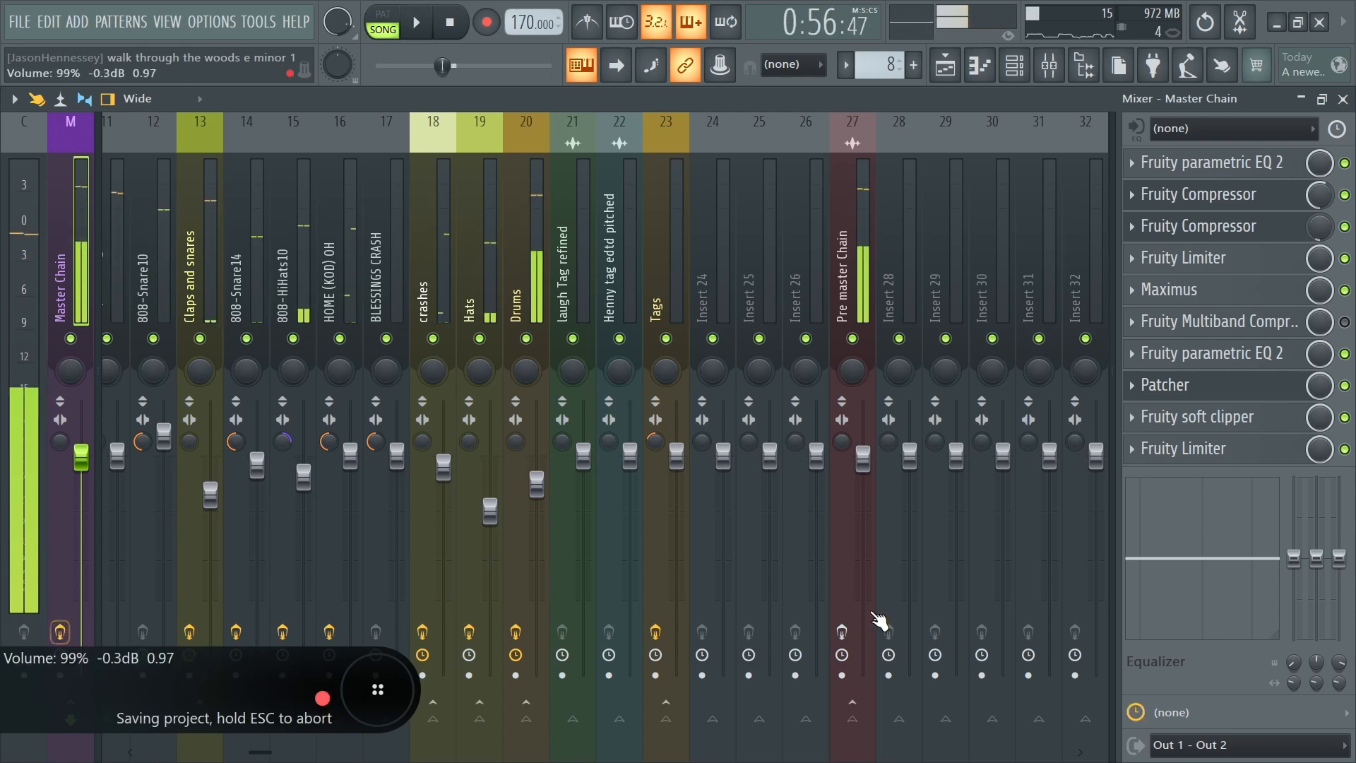
key(space)
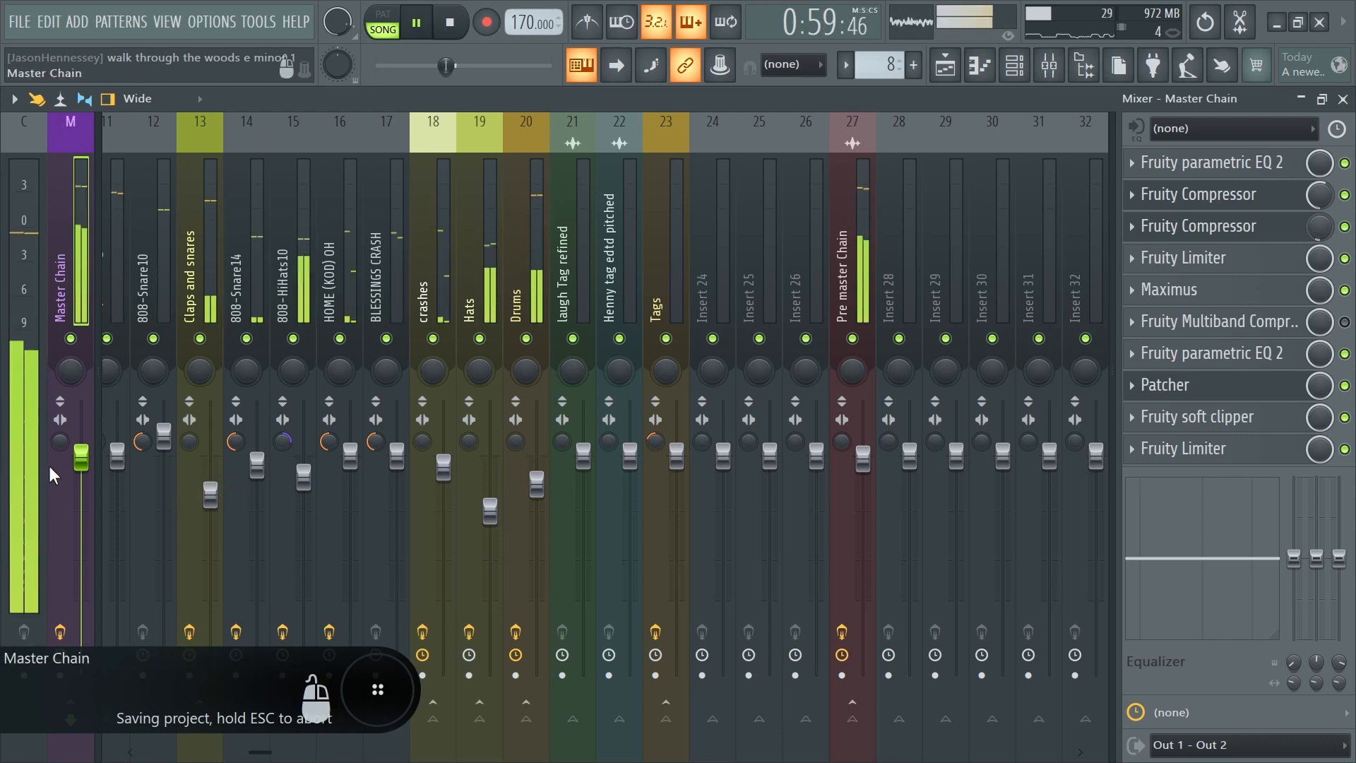
click(945, 65)
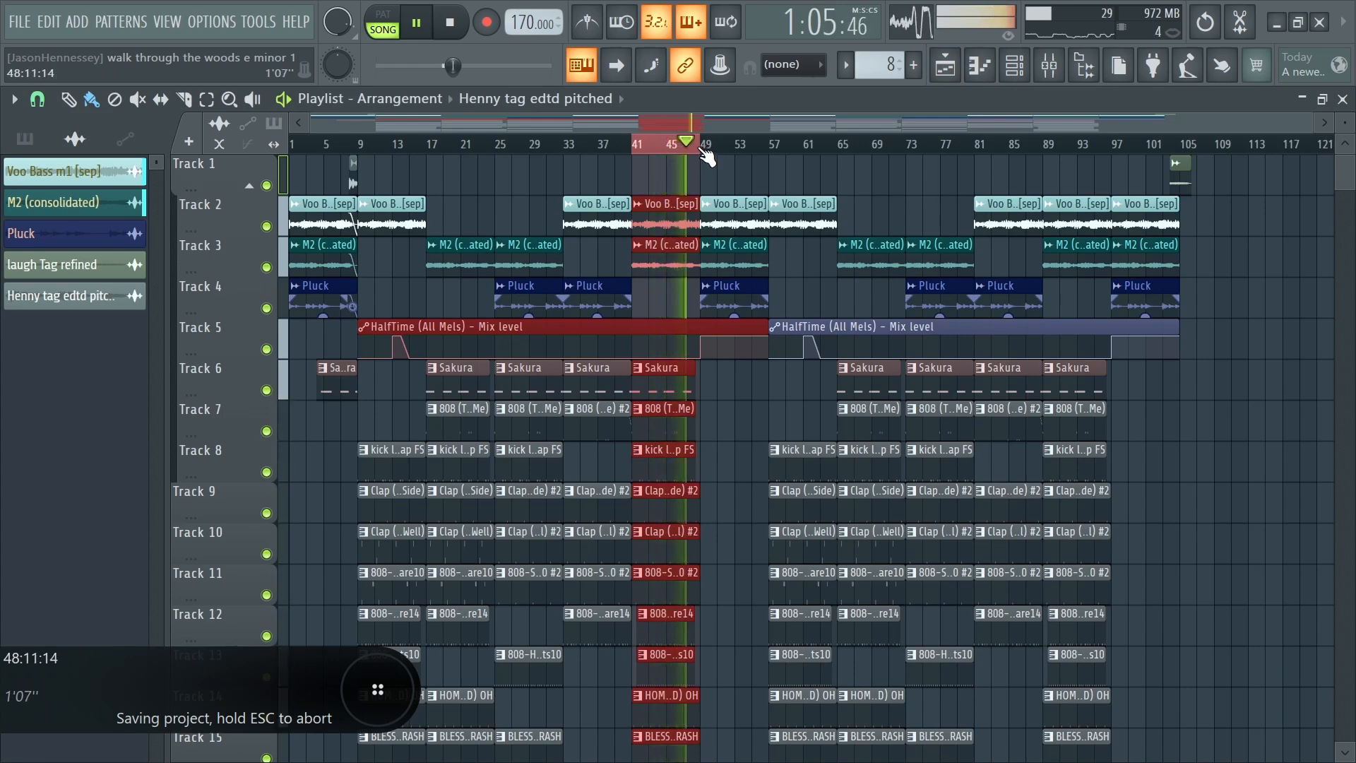
key(space)
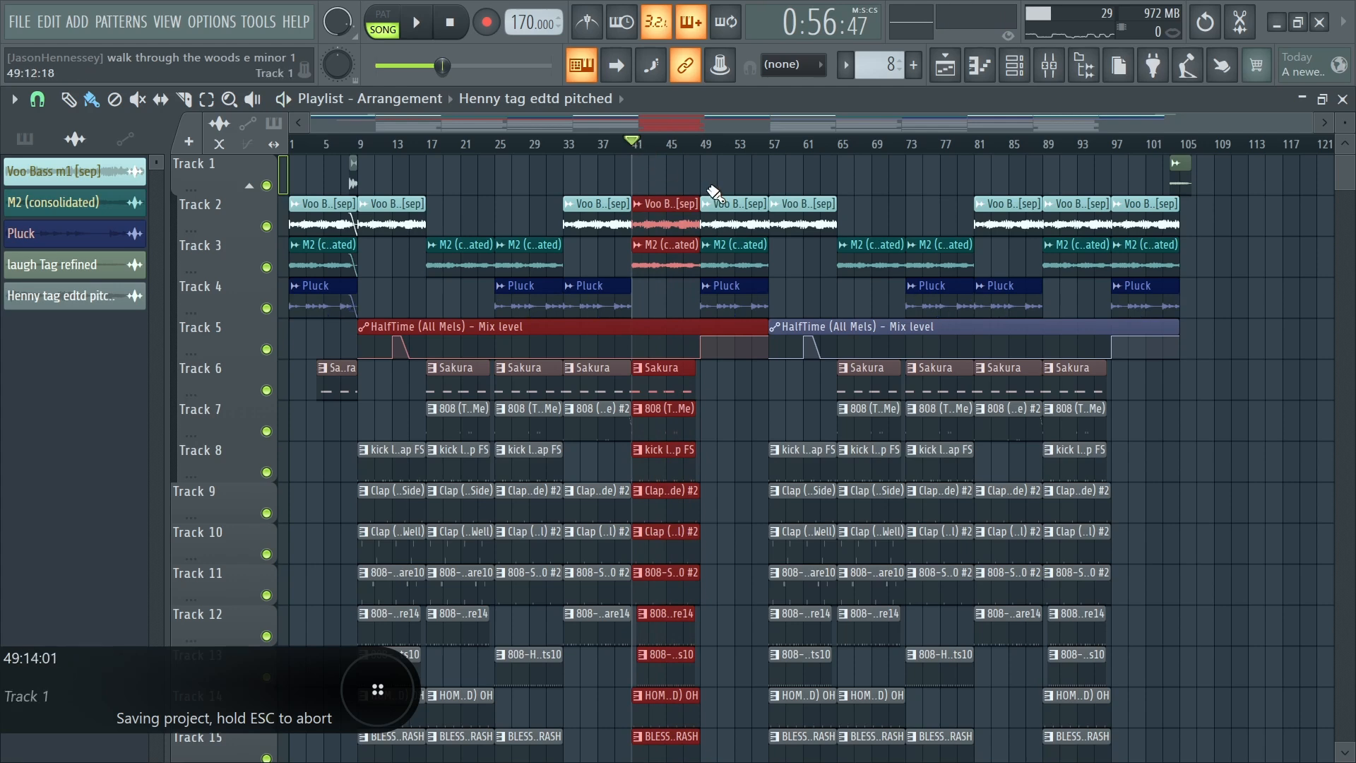
Clear the playlist's time selection, save the project and play the full arrangement from bar 1.
click(724, 185)
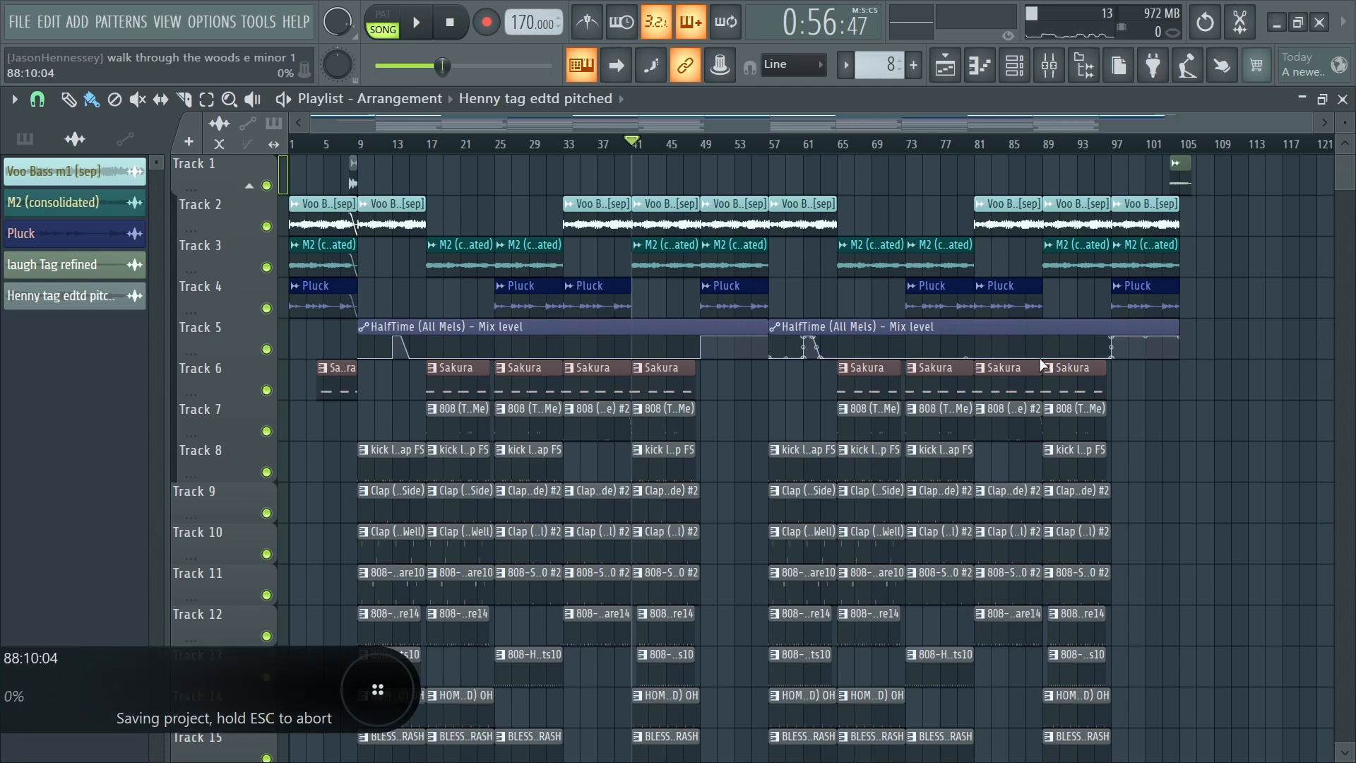
click(292, 143)
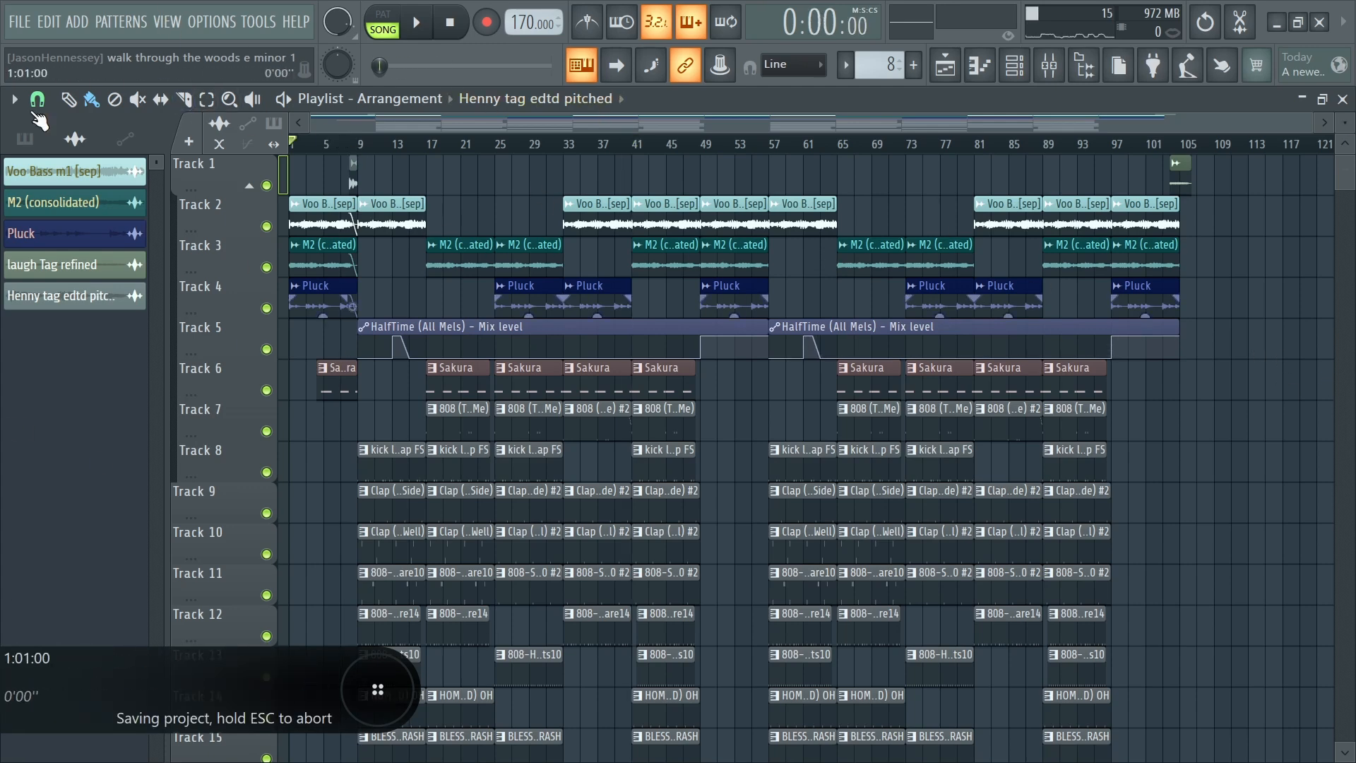
key(ctrl+s)
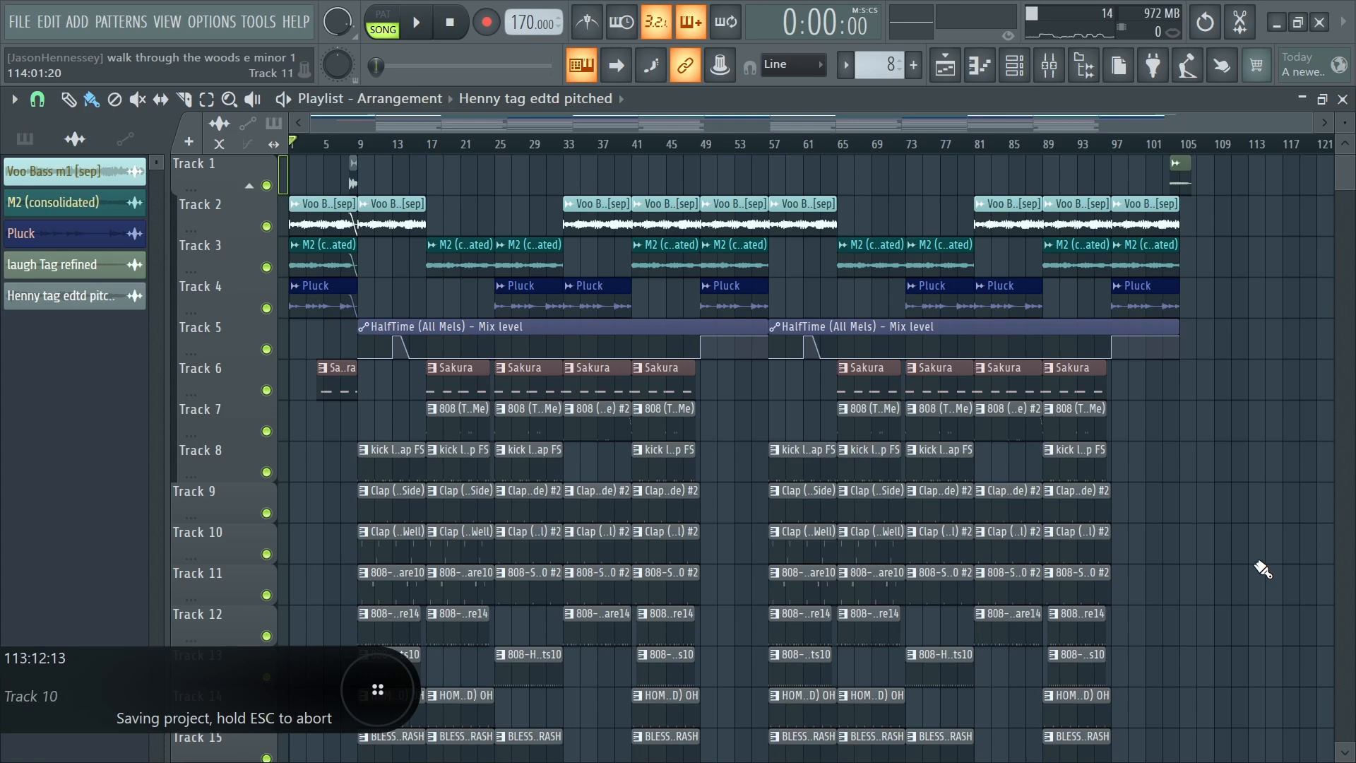
key(space)
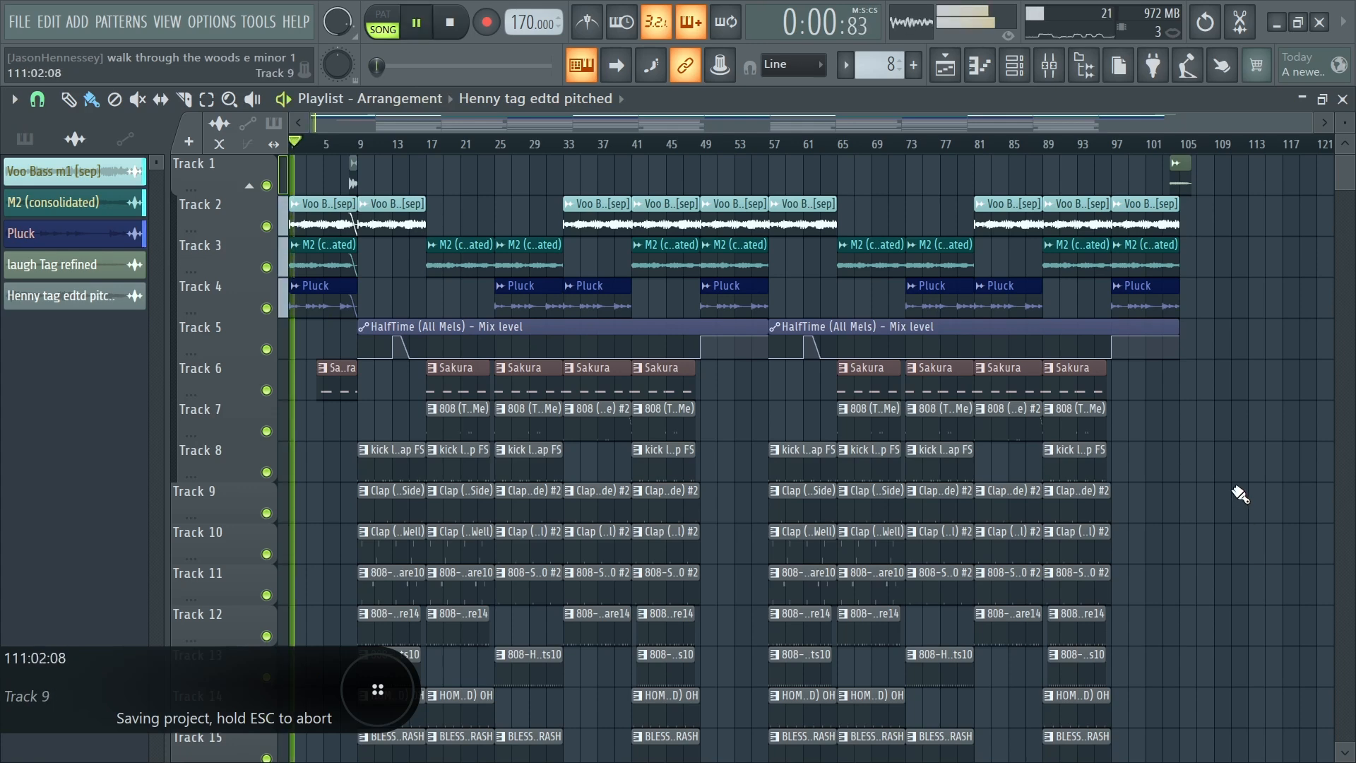
click(19, 21)
click(28, 103)
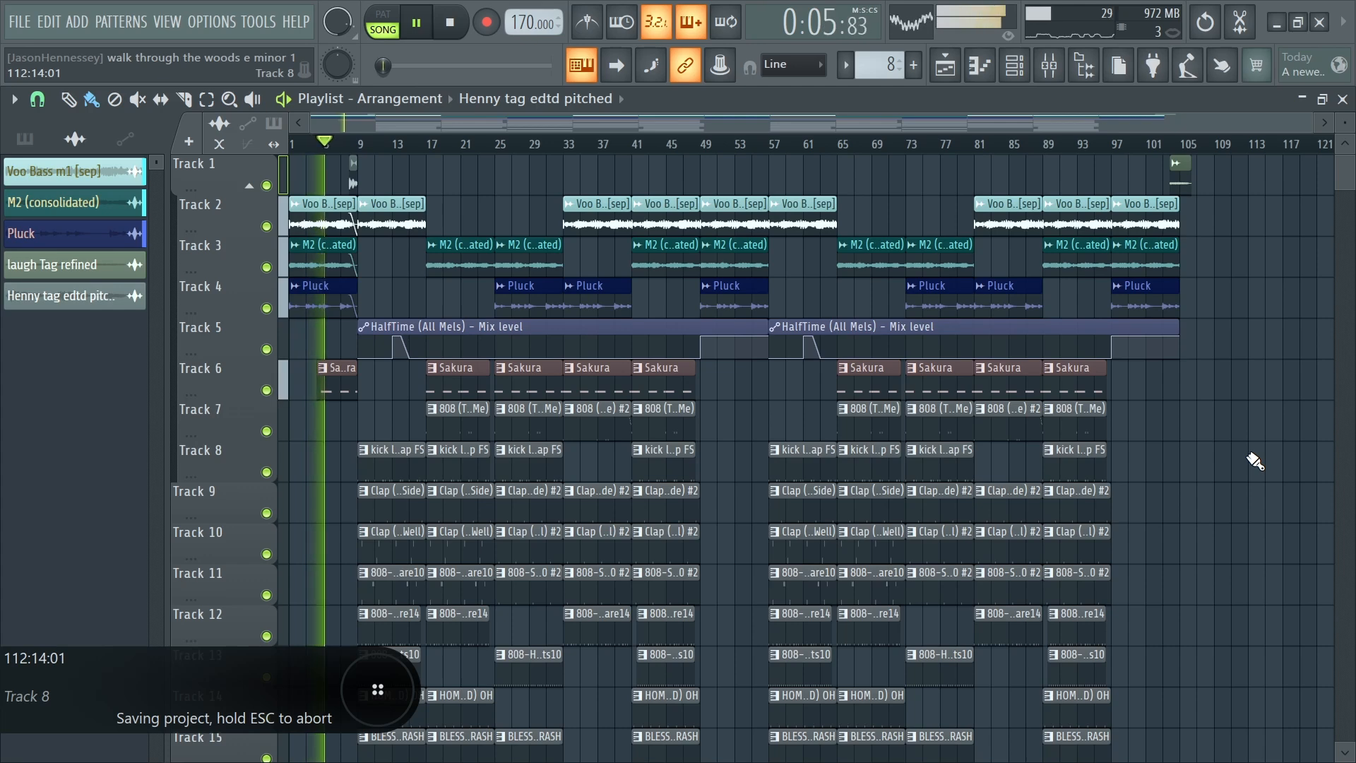
Check the mixer meters while the song plays, return to the playlist and save the project.
click(1050, 64)
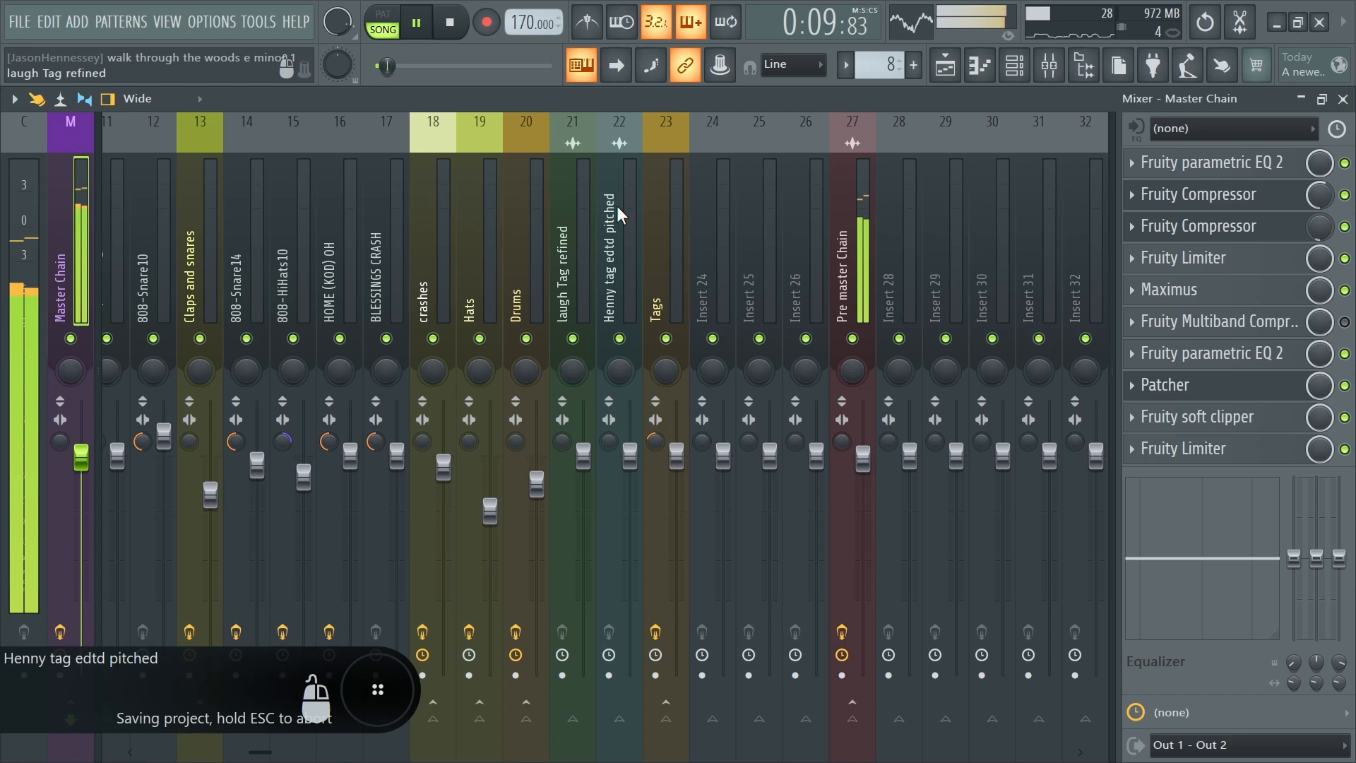
click(959, 75)
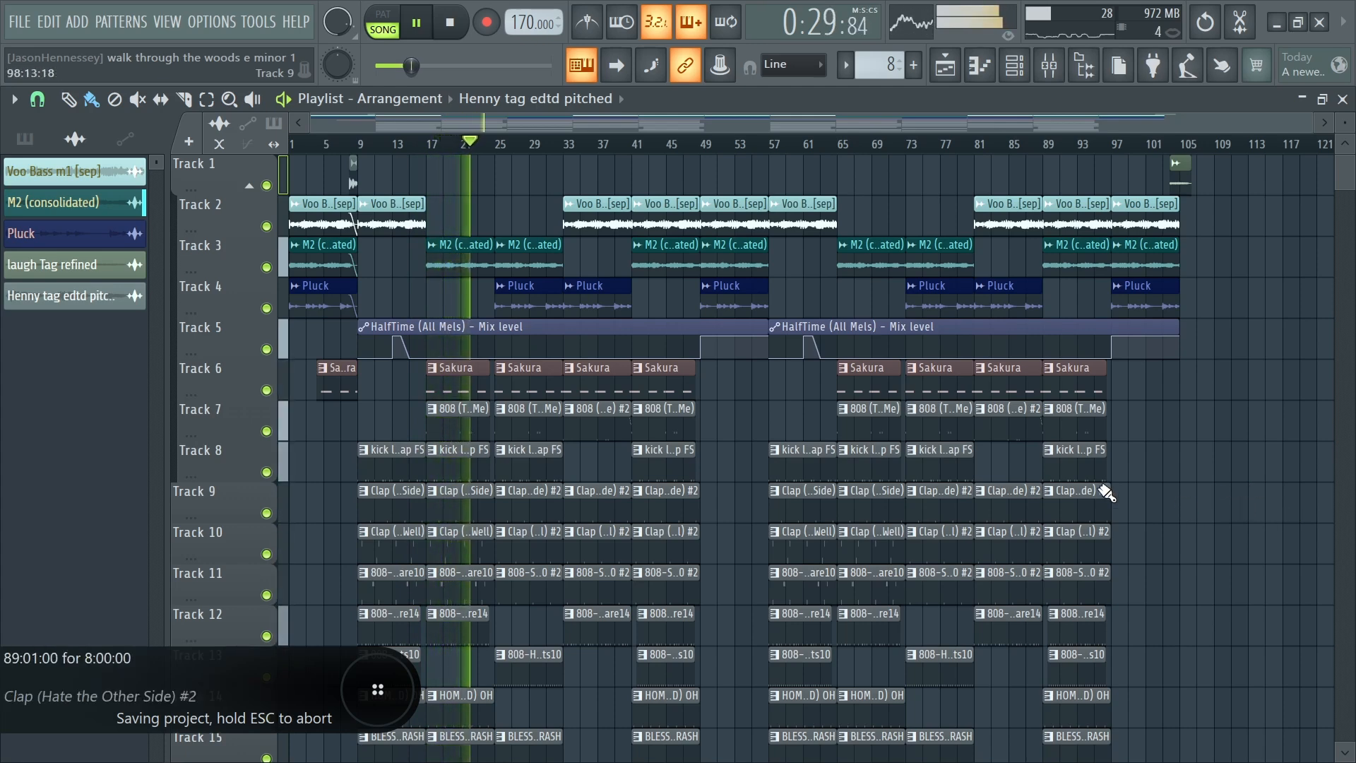
click(20, 22)
click(44, 112)
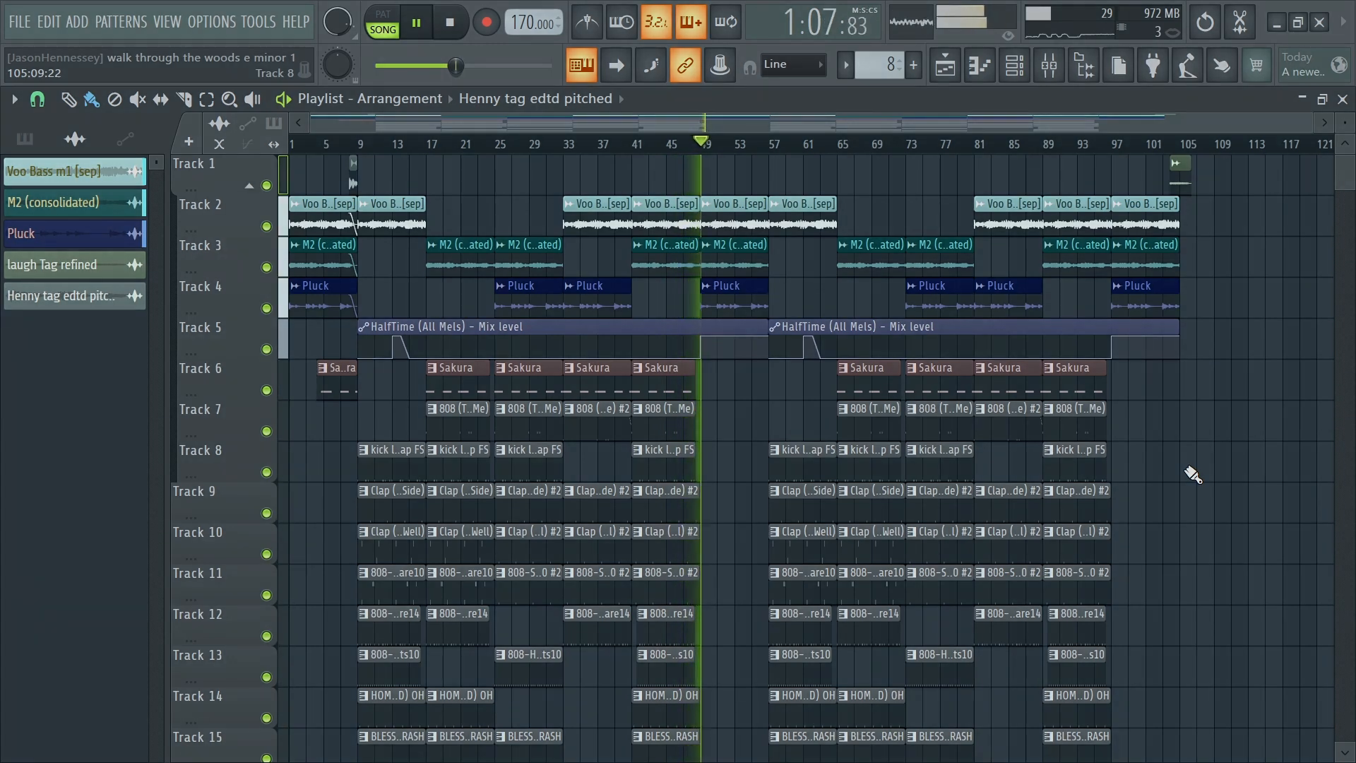
key(ctrl+s)
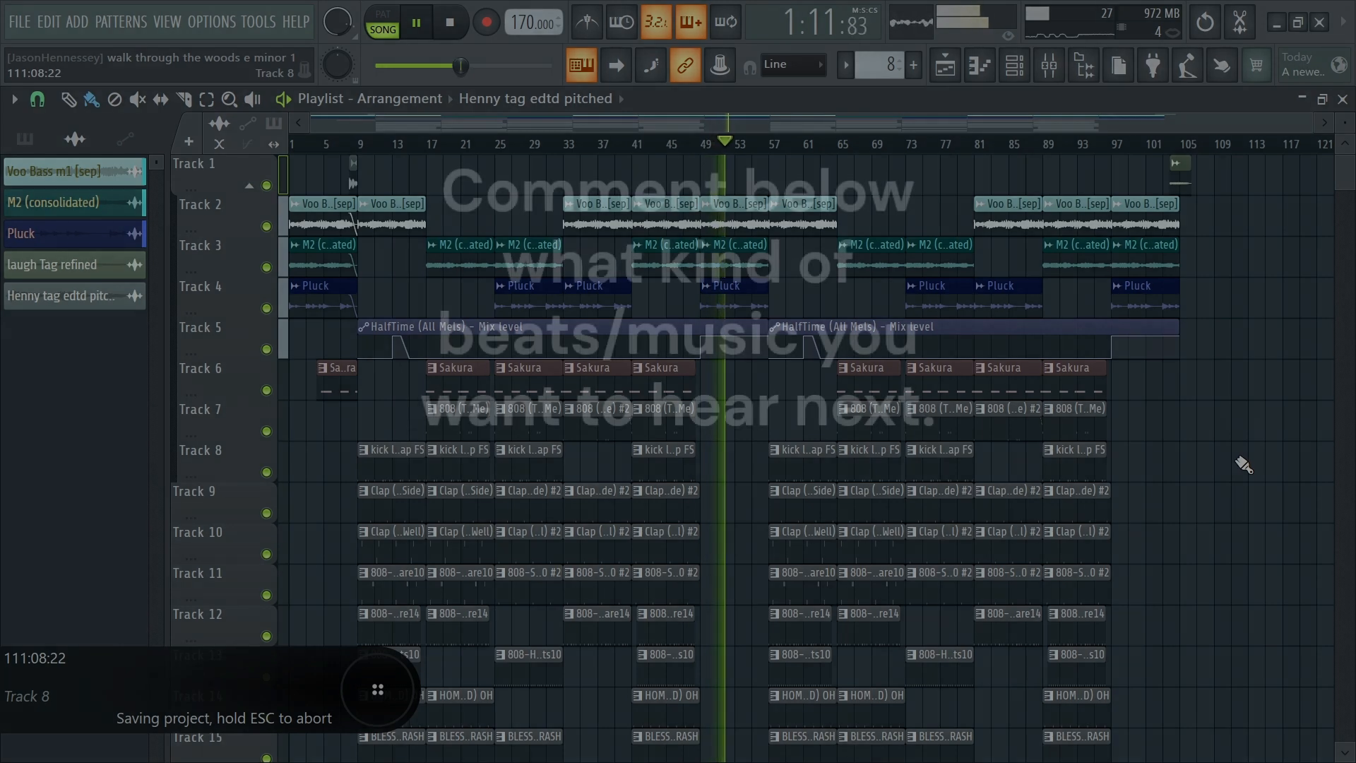
scroll(1243, 464, down, 2)
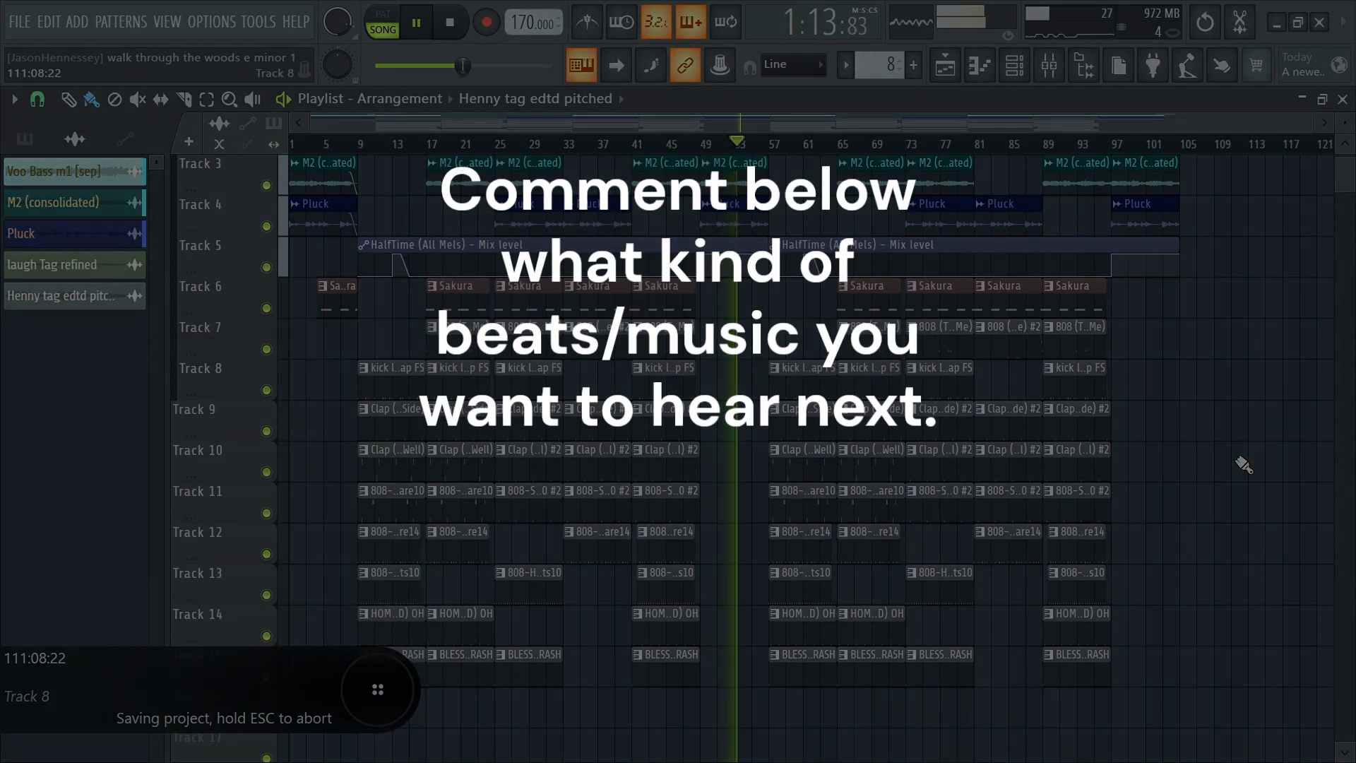
scroll(1242, 464, down, 1)
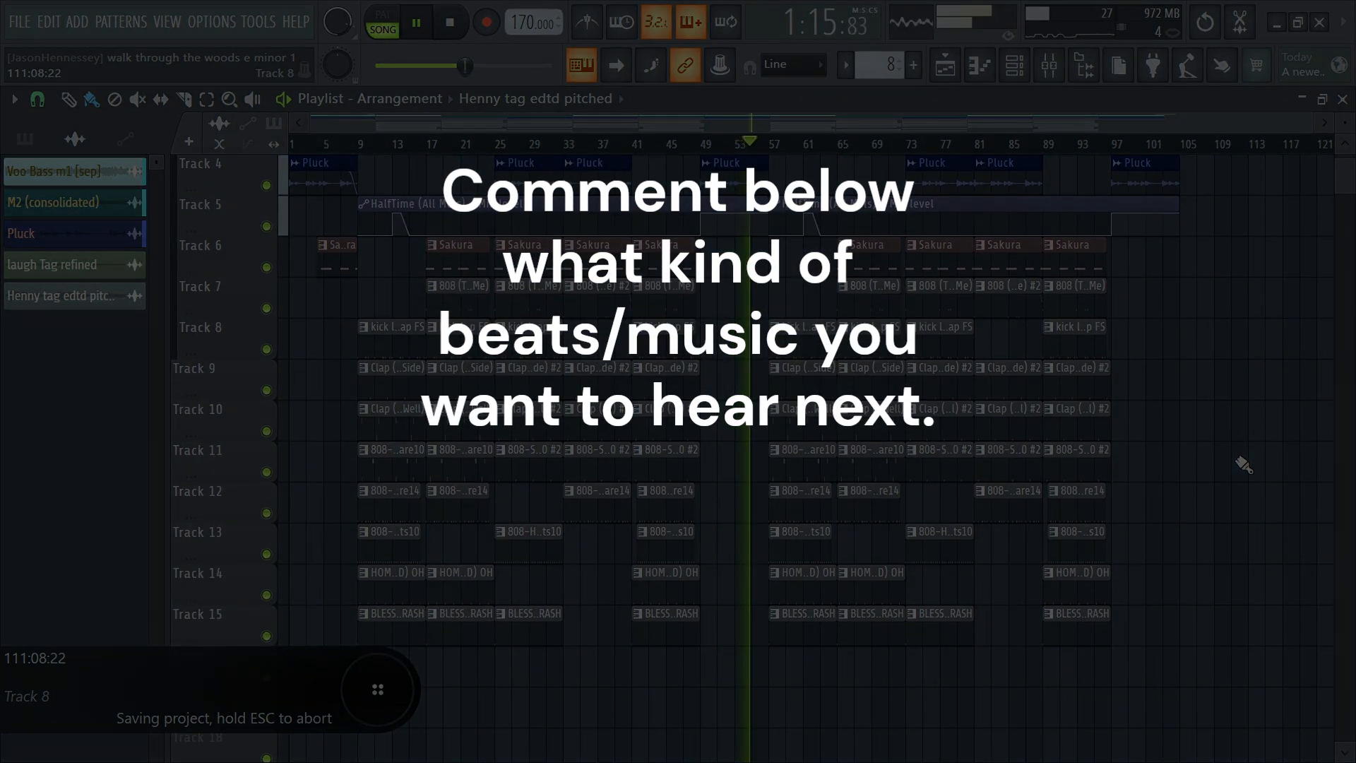
scroll(858, 460, up, 5)
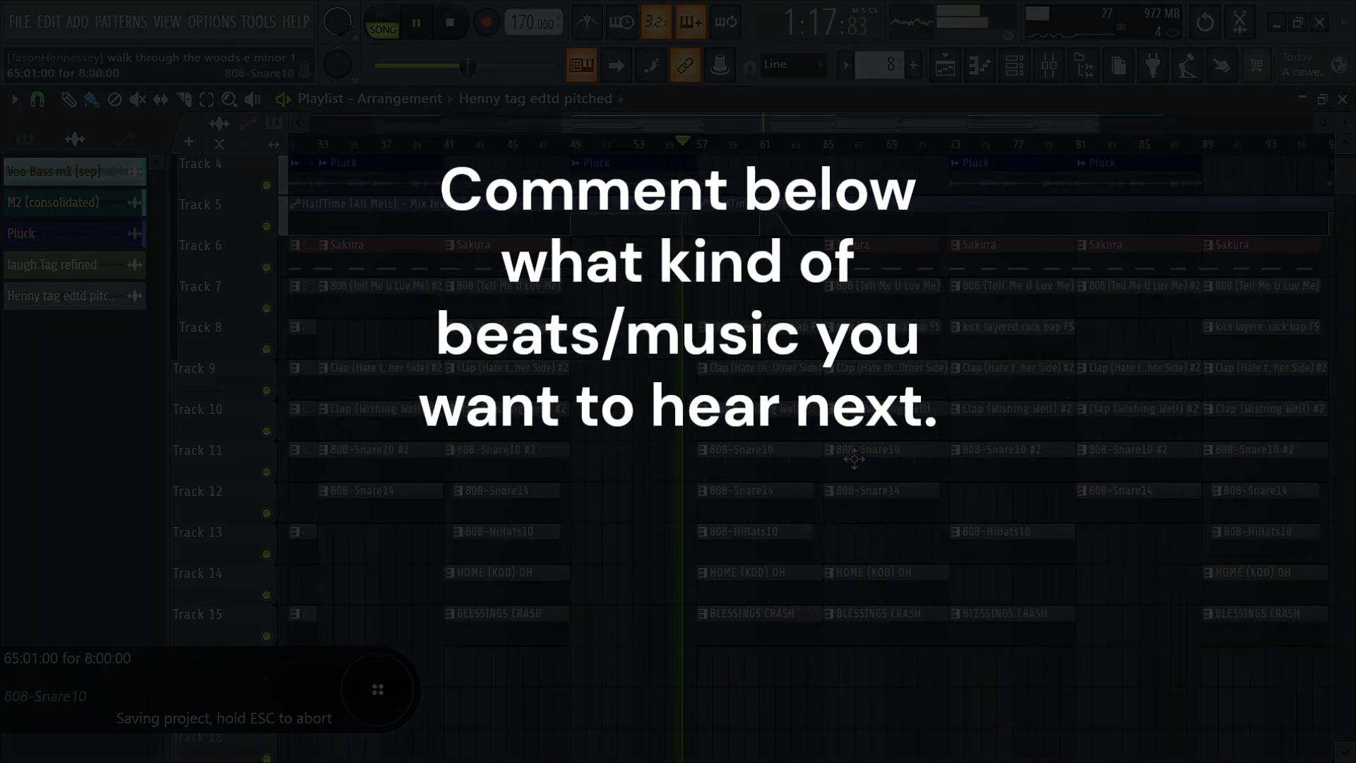